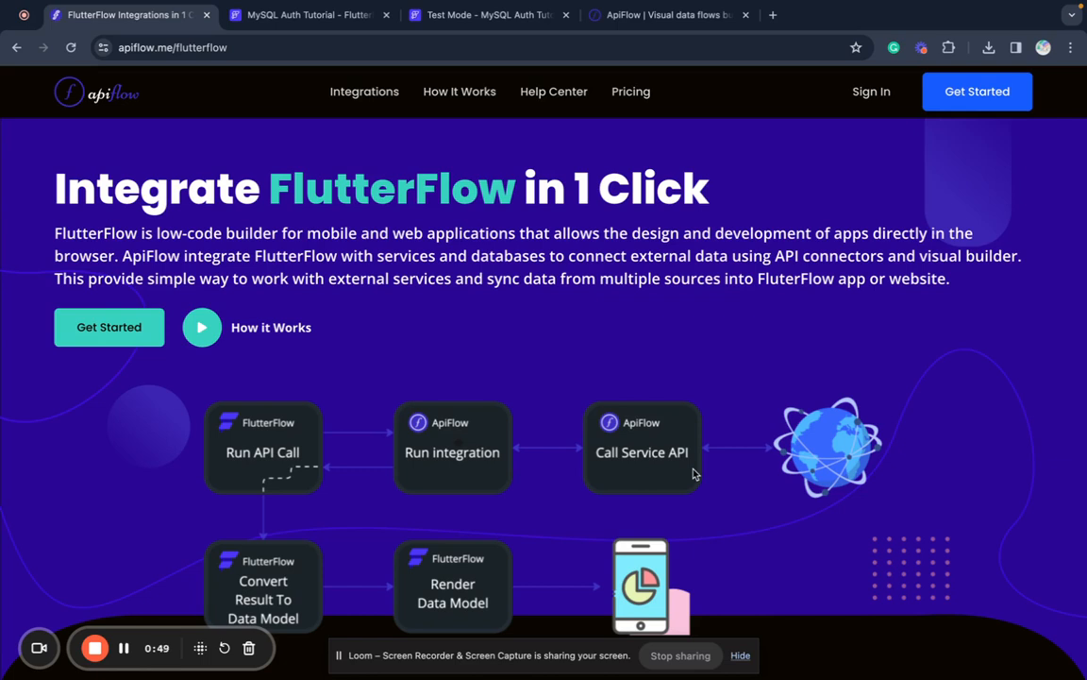
- Hide the Loom bar, scroll through apiflow.me/flutterflow, then return to the MySQL Auth Tutorial tab
{"action": "left_click", "coordinate": [741, 657]}
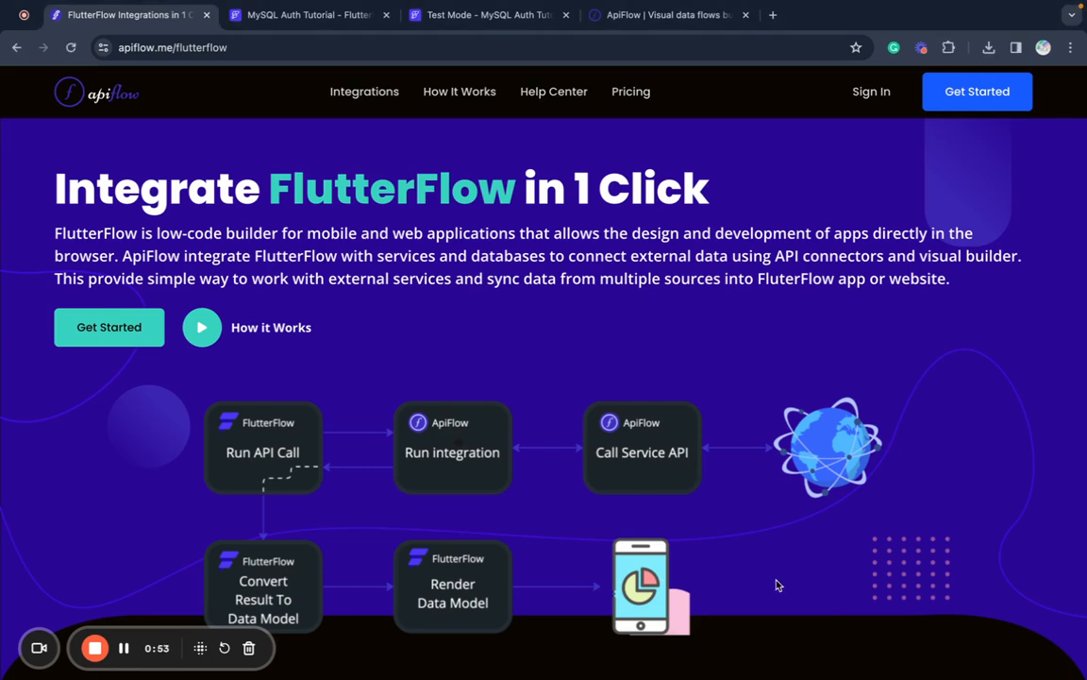
{"action": "scroll", "coordinate": [777, 585], "scroll_direction": "down", "scroll_amount": 2}
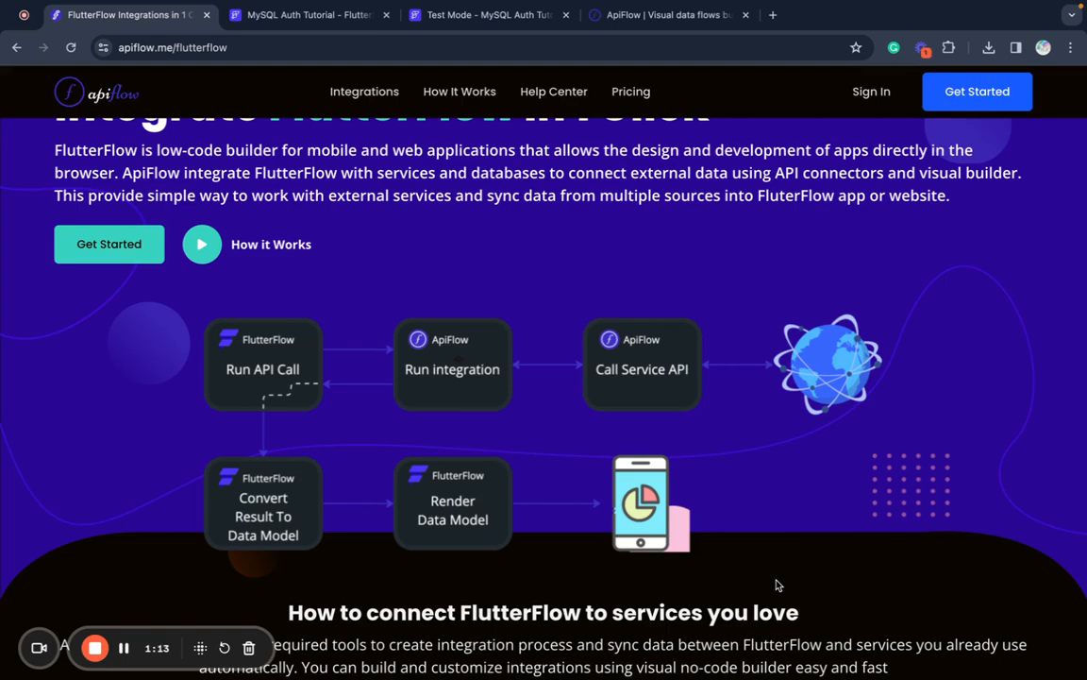
{"action": "scroll", "coordinate": [777, 585], "scroll_direction": "down", "scroll_amount": 5}
{"action": "scroll", "coordinate": [776, 580], "scroll_direction": "up", "scroll_amount": 4}
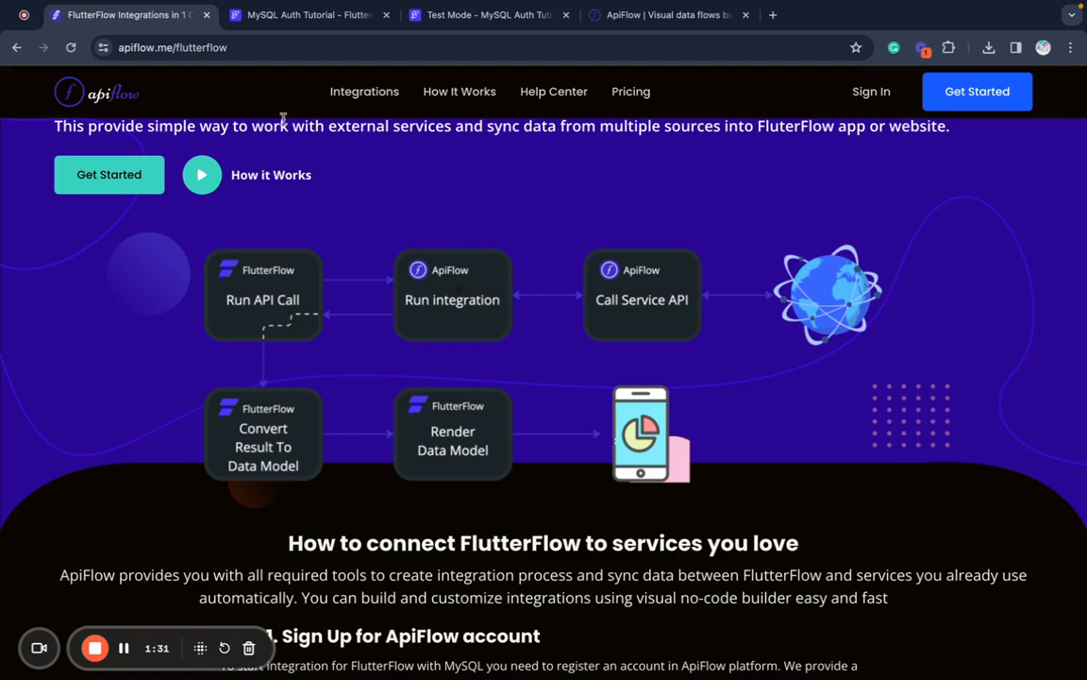
{"action": "left_click", "coordinate": [302, 14]}
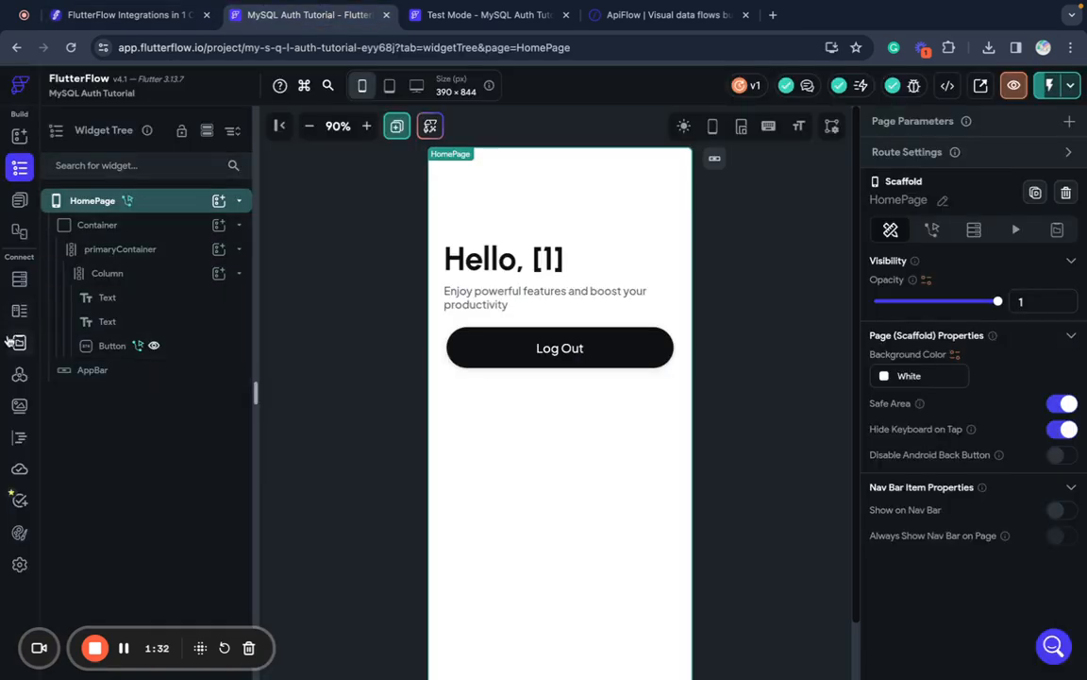
- Check the Create account call's Call Definition and Response & Test variables, then return to ApiFlow
{"action": "left_click", "coordinate": [19, 374]}
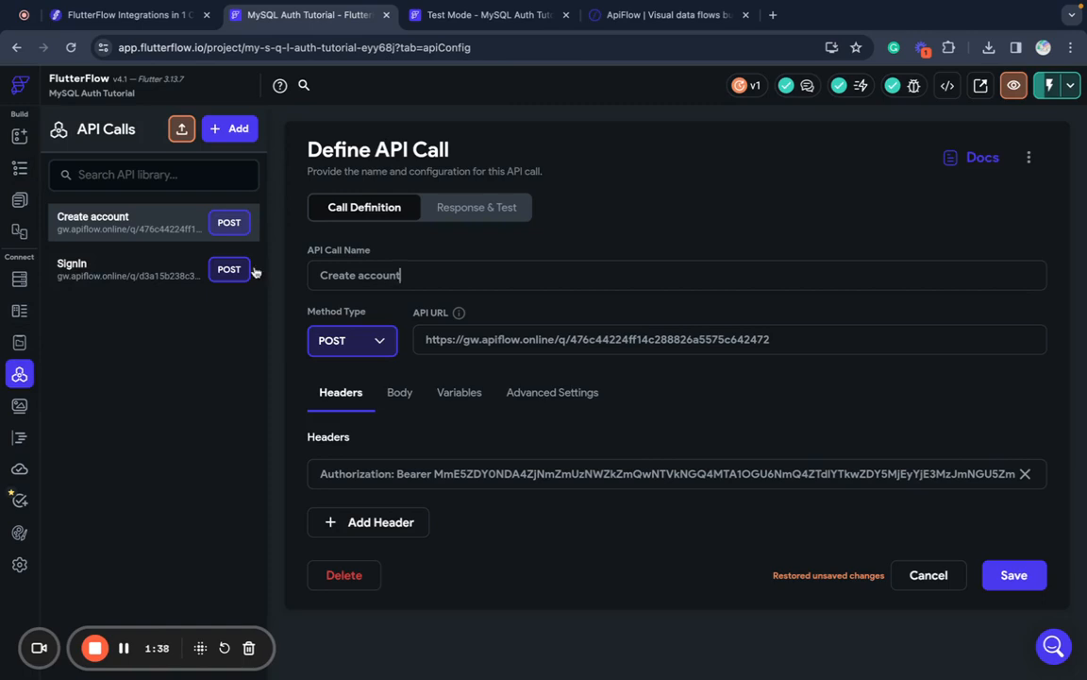
{"action": "left_click", "coordinate": [468, 200]}
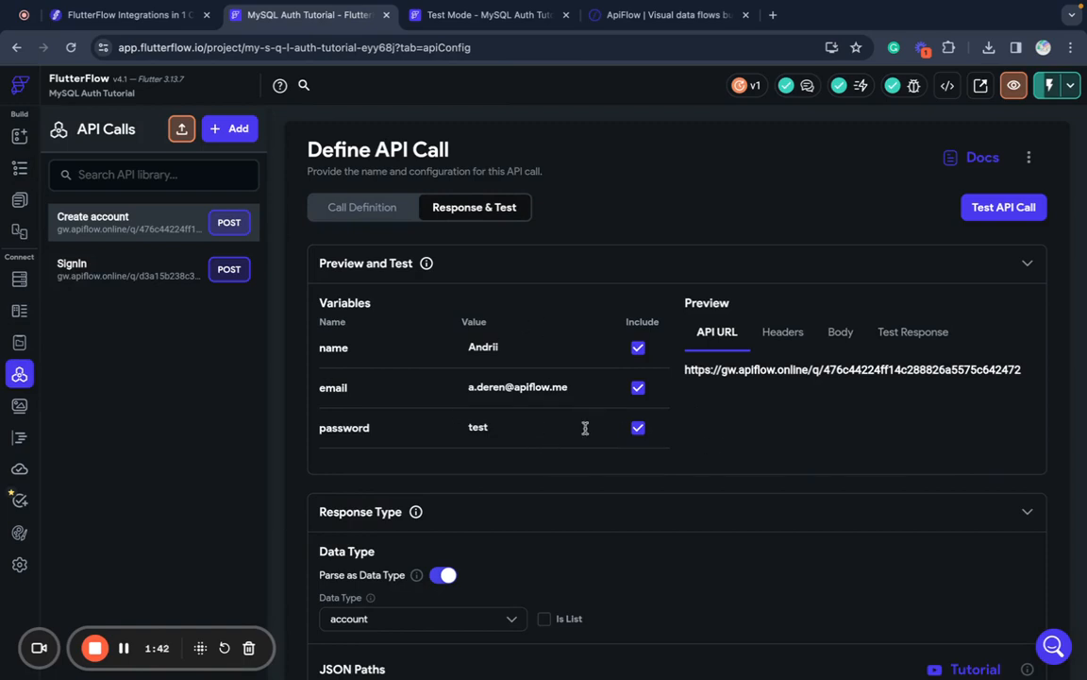
{"action": "left_click", "coordinate": [390, 214]}
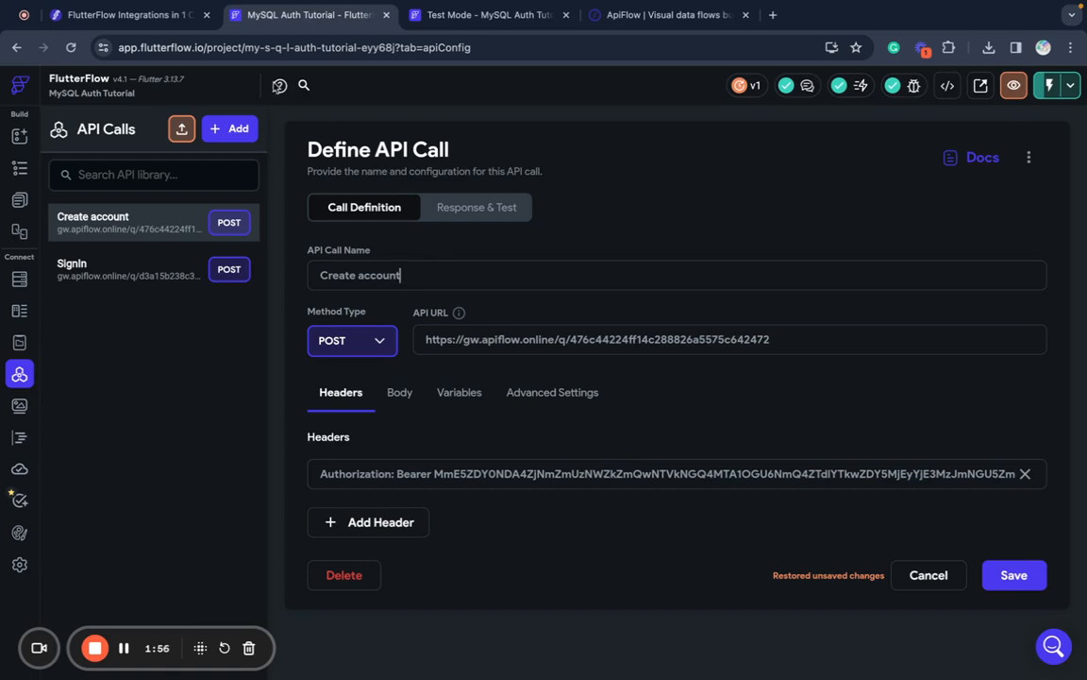
{"action": "left_click", "coordinate": [160, 17]}
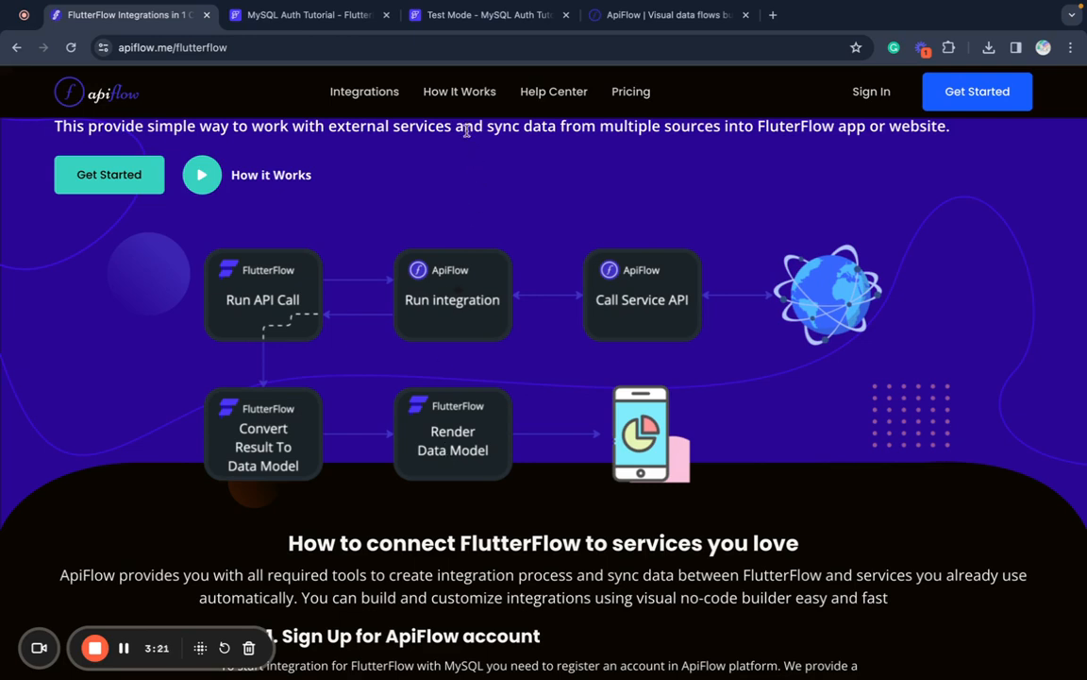
- Switch to the 'Test Mode - MySQL Auth Tutorial' tab showing Sign In and Create Account
{"action": "left_click", "coordinate": [444, 15]}
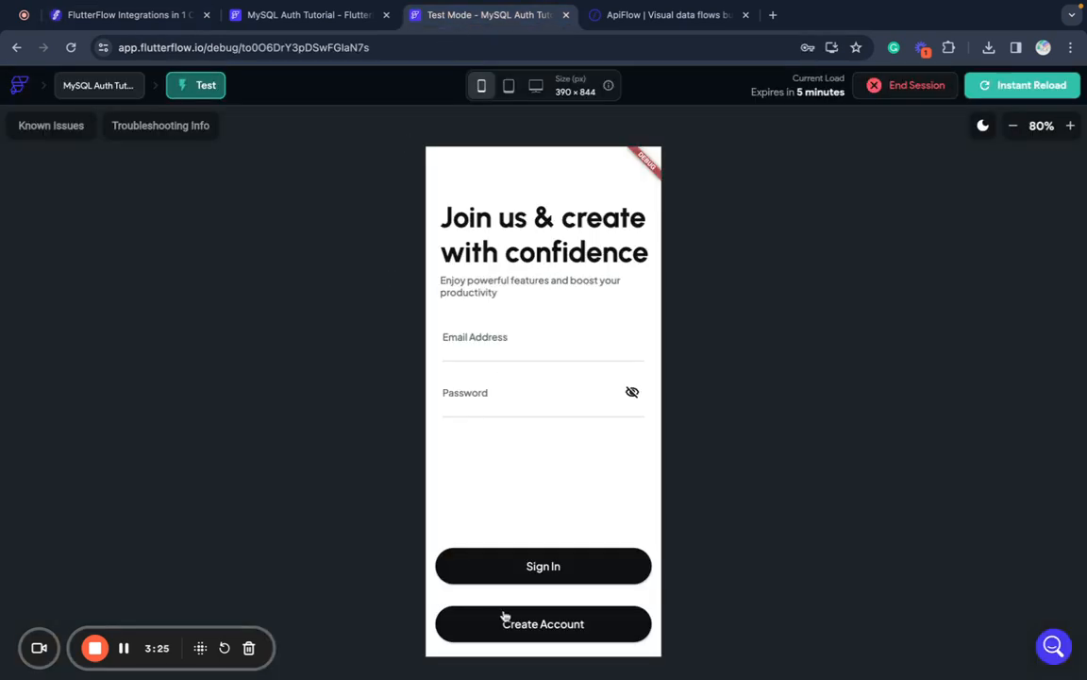
- Open the sign-up form and move the mistyped email address into the Email Address field
{"action": "left_click", "coordinate": [559, 626]}
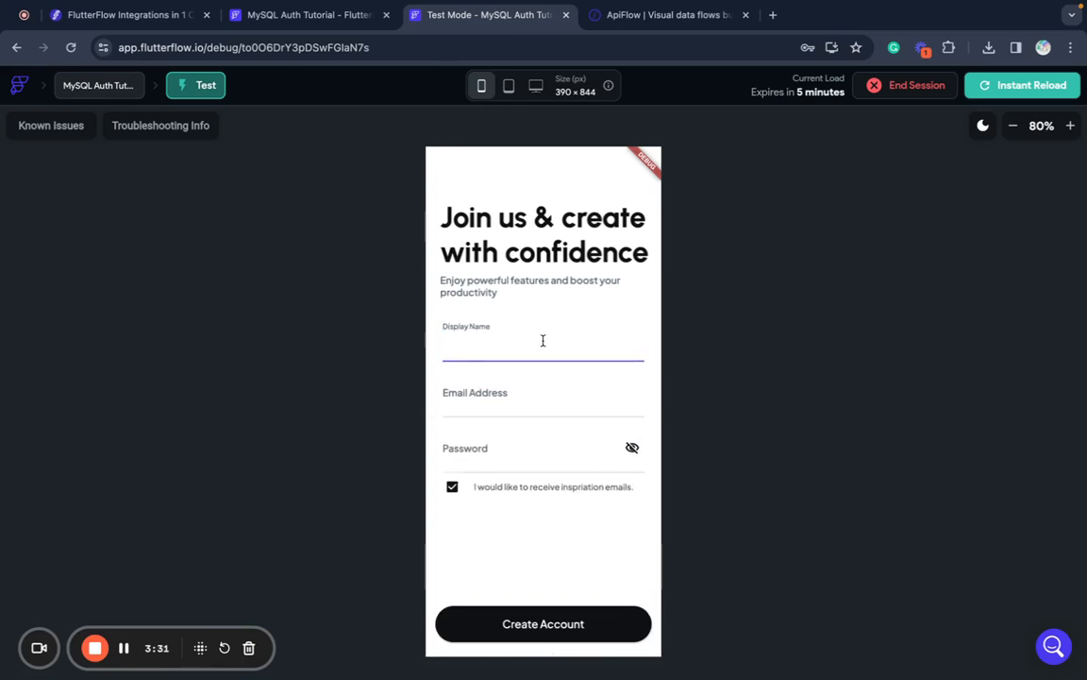
{"action": "type", "text": "john@com"}
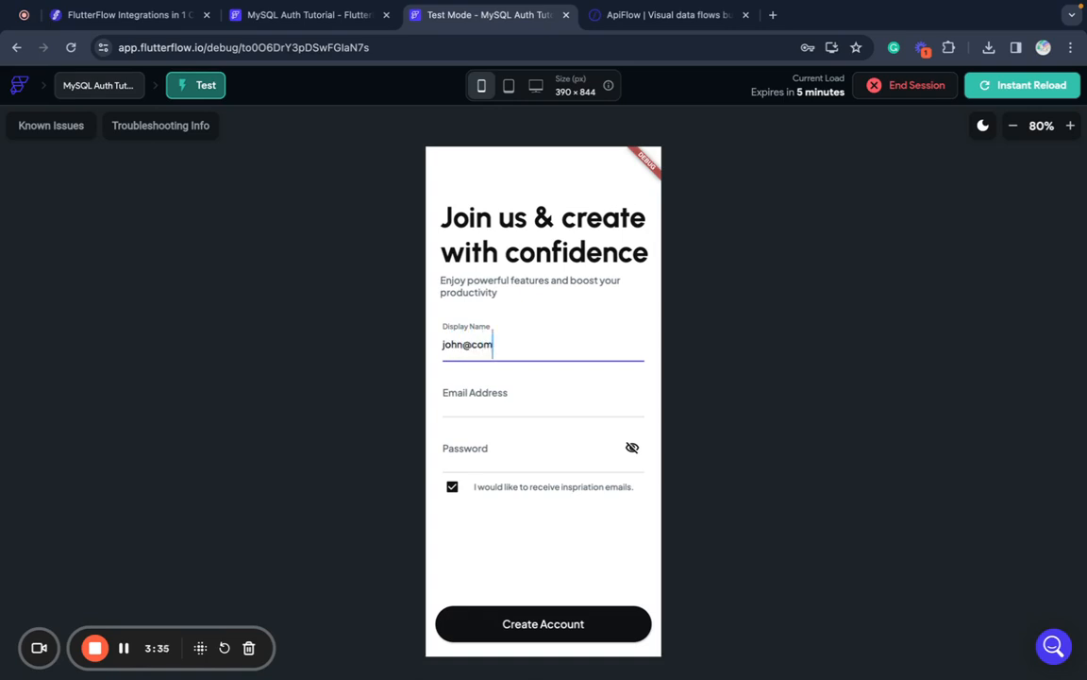
{"action": "type", "text": "pany.com"}
{"action": "key", "text": "Tab"}
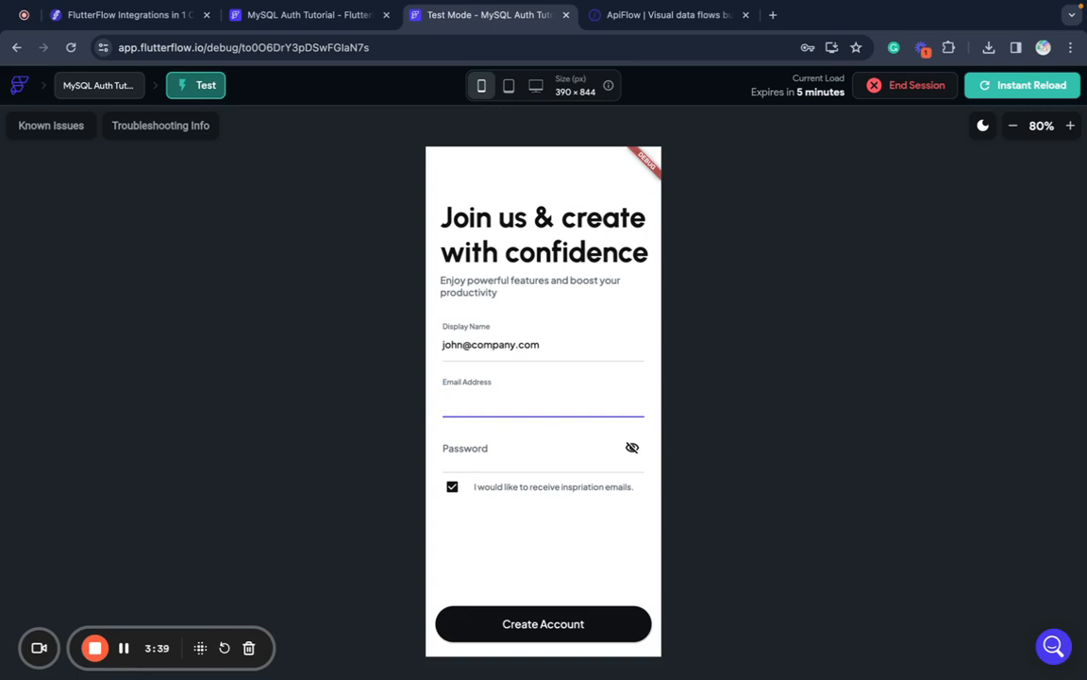
{"action": "left_click", "coordinate": [570, 352]}
{"action": "key", "text": "super+a"}
{"action": "key", "text": "super+c"}
{"action": "key", "text": "BackSpace"}
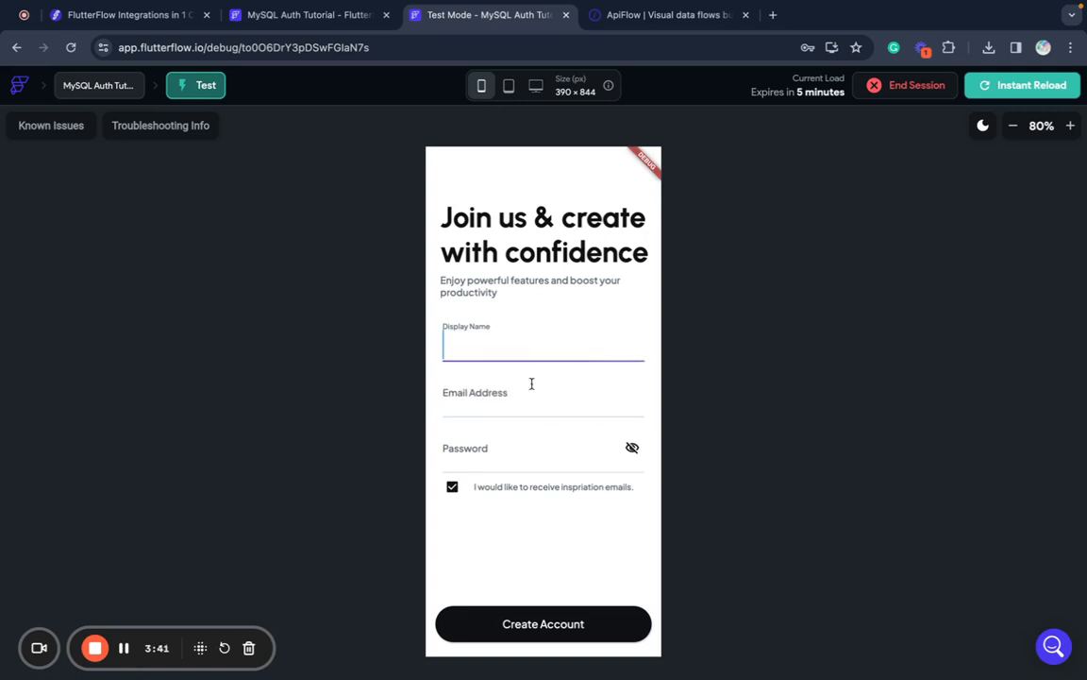
{"action": "left_click", "coordinate": [529, 401]}
{"action": "key", "text": "super+v"}
- Fill in the display name and the account password, then create the account
{"action": "left_click", "coordinate": [532, 355]}
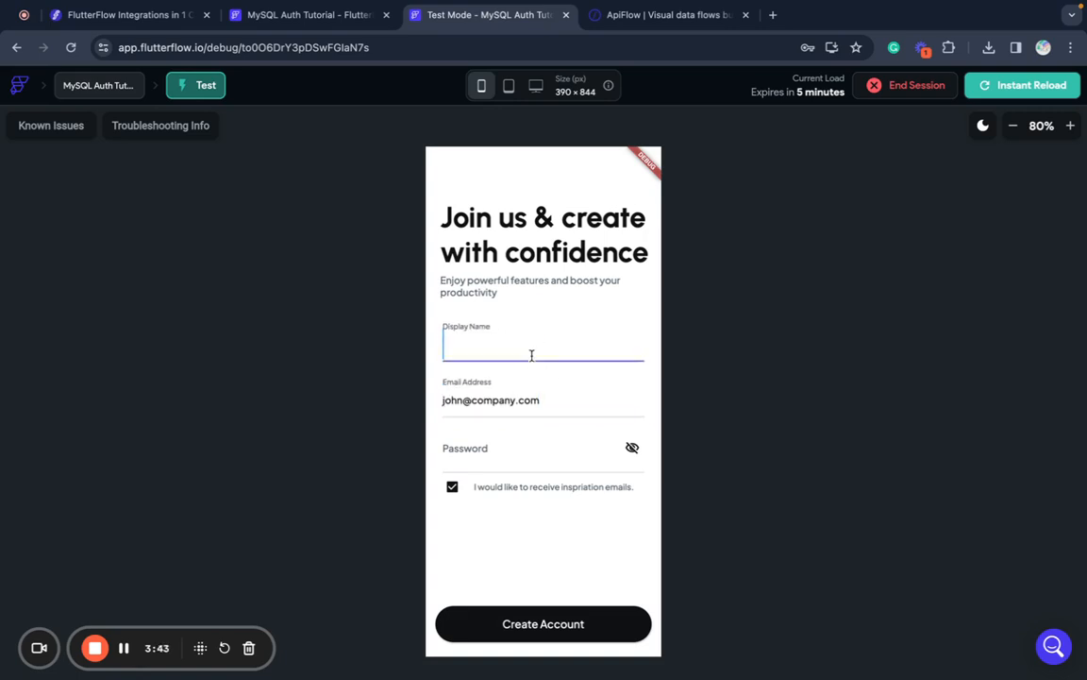
{"action": "type", "text": "John"}
{"action": "left_click", "coordinate": [496, 451]}
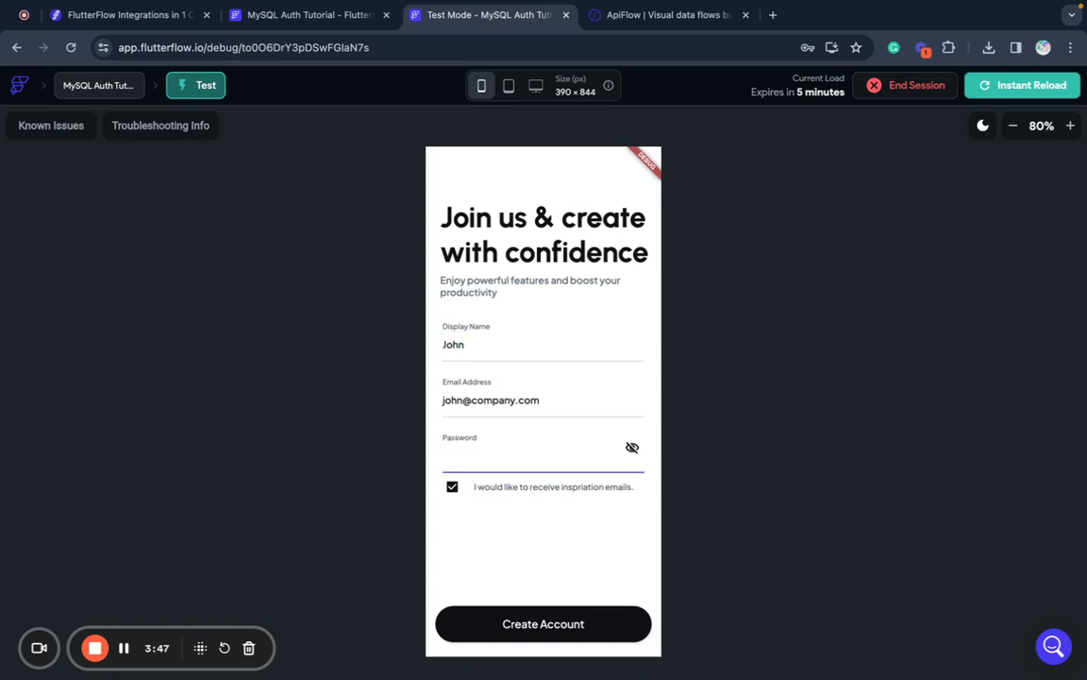
{"action": "type", "text": "1234"}
{"action": "left_click", "coordinate": [540, 629]}
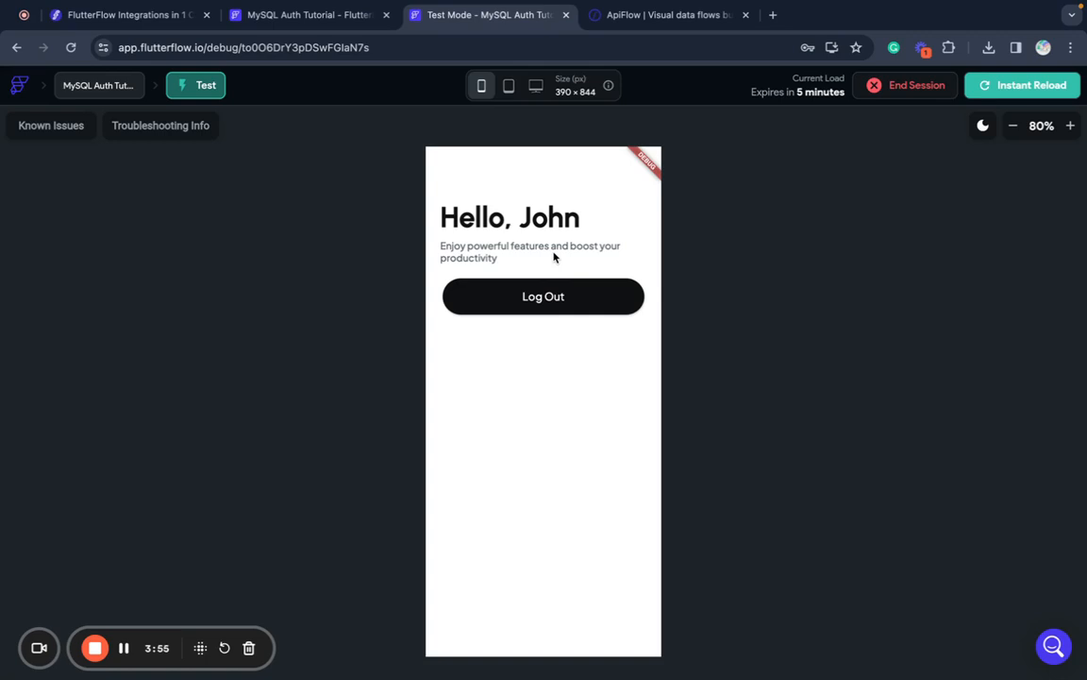
- Log out, then sign in again with the new account's email address and password
{"action": "left_click", "coordinate": [524, 297]}
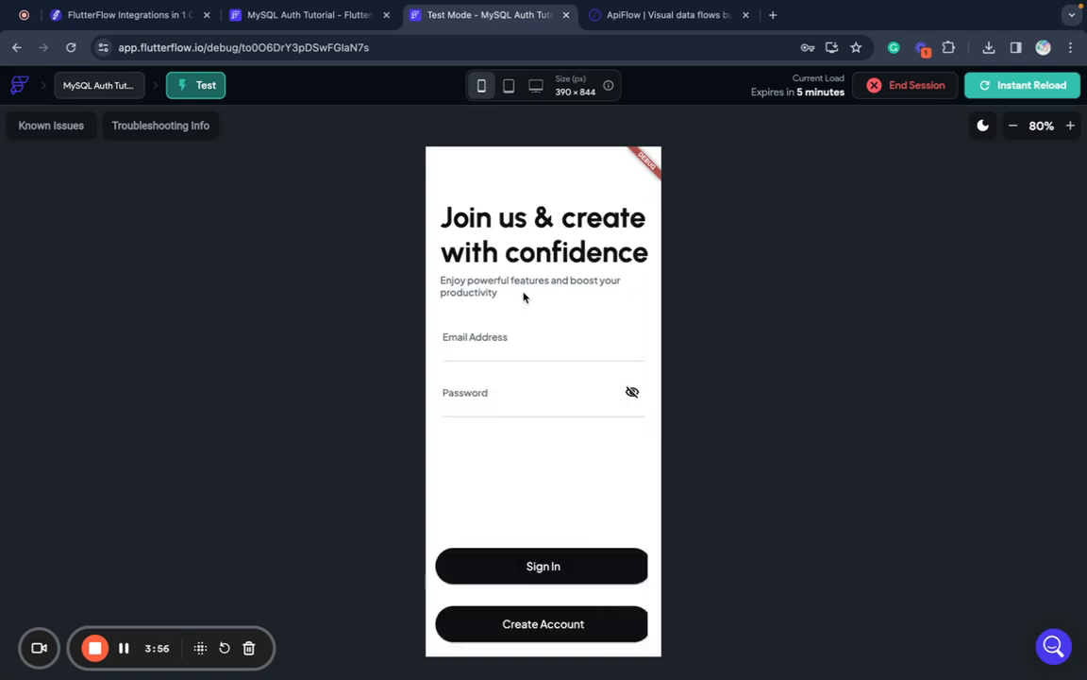
{"action": "left_click", "coordinate": [501, 349]}
{"action": "type", "text": "jo"}
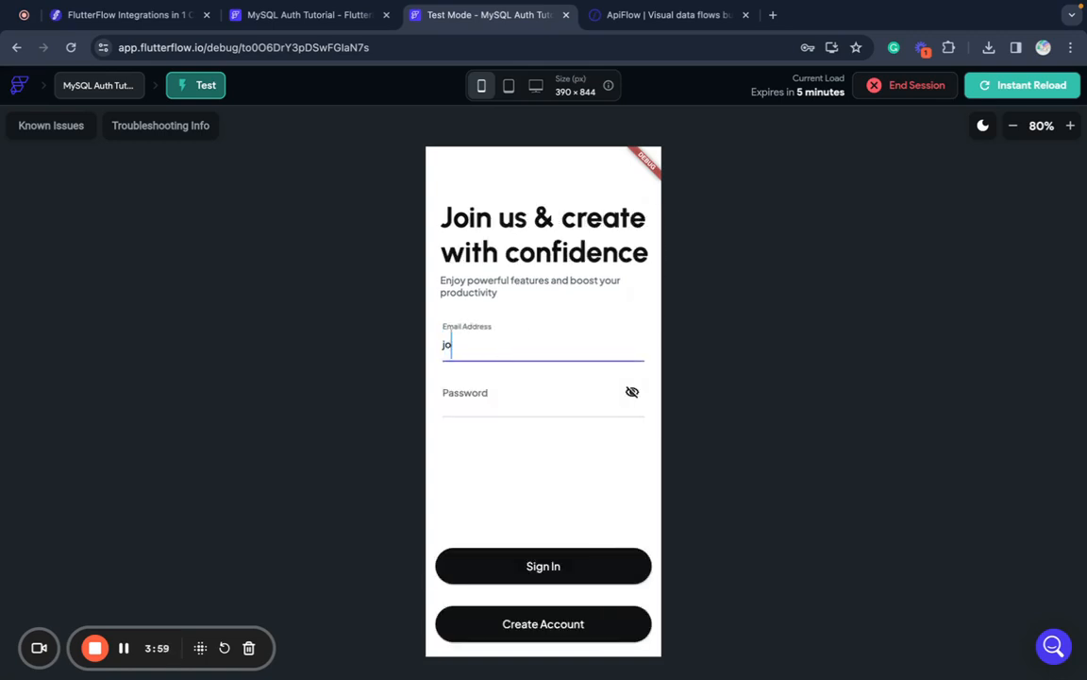
{"action": "type", "text": "hn@company.com"}
{"action": "key", "text": "Tab"}
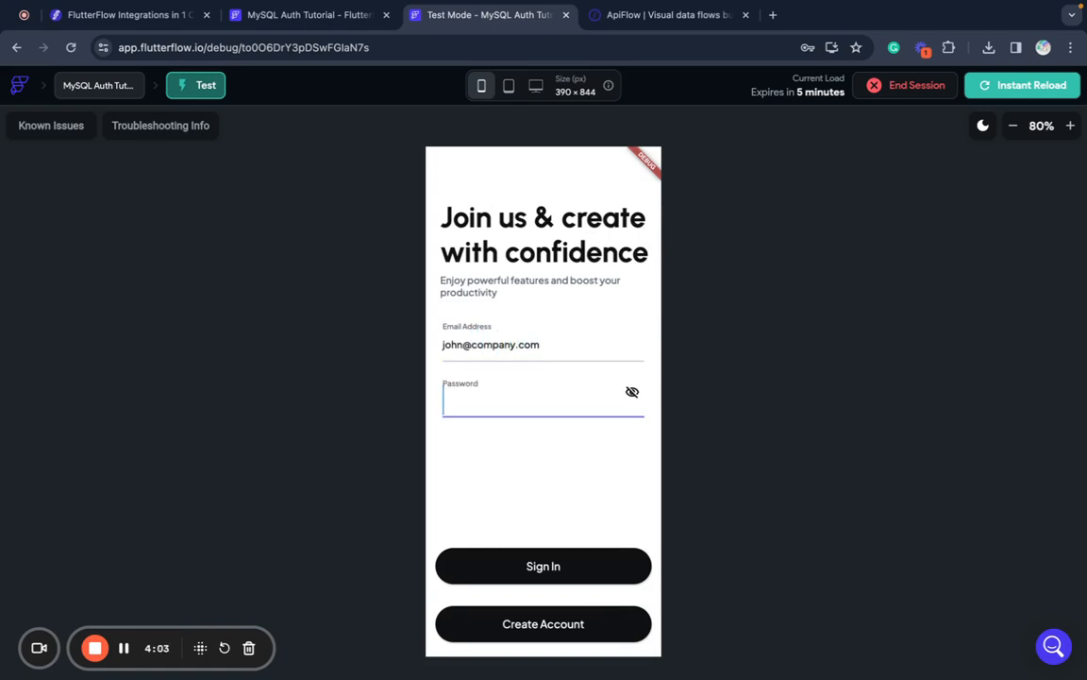
{"action": "type", "text": "1234"}
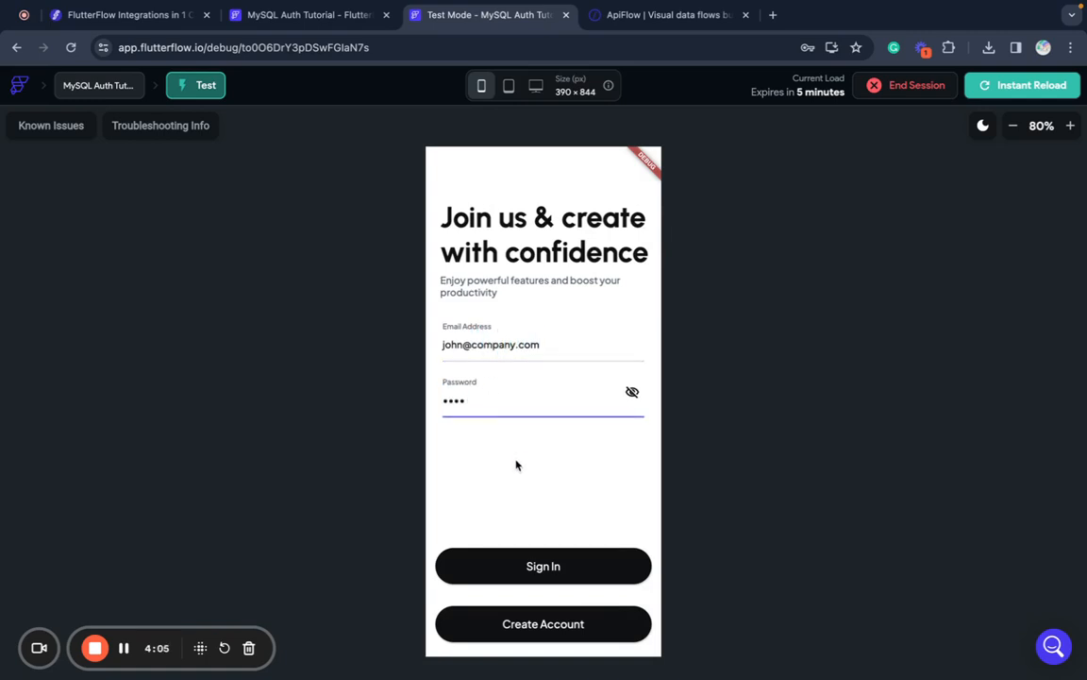
{"action": "left_click", "coordinate": [536, 565]}
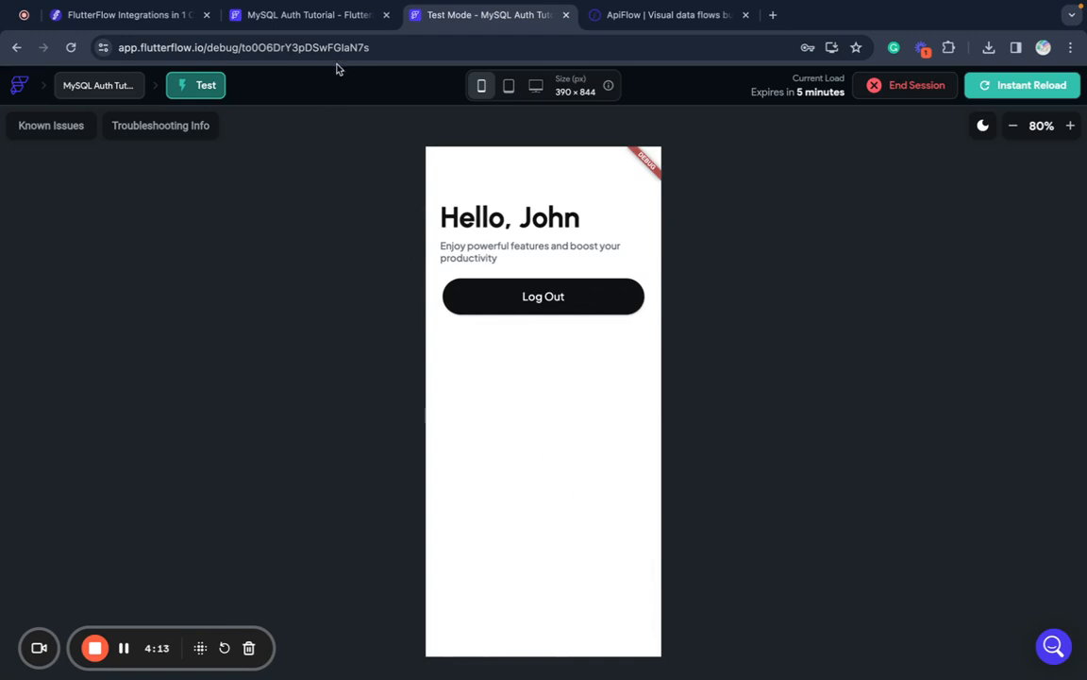
- Browse Data Types, App Values, API Calls, Widget Tree and Page Selector, then go to the Projects dashboard
{"action": "left_click", "coordinate": [324, 19]}
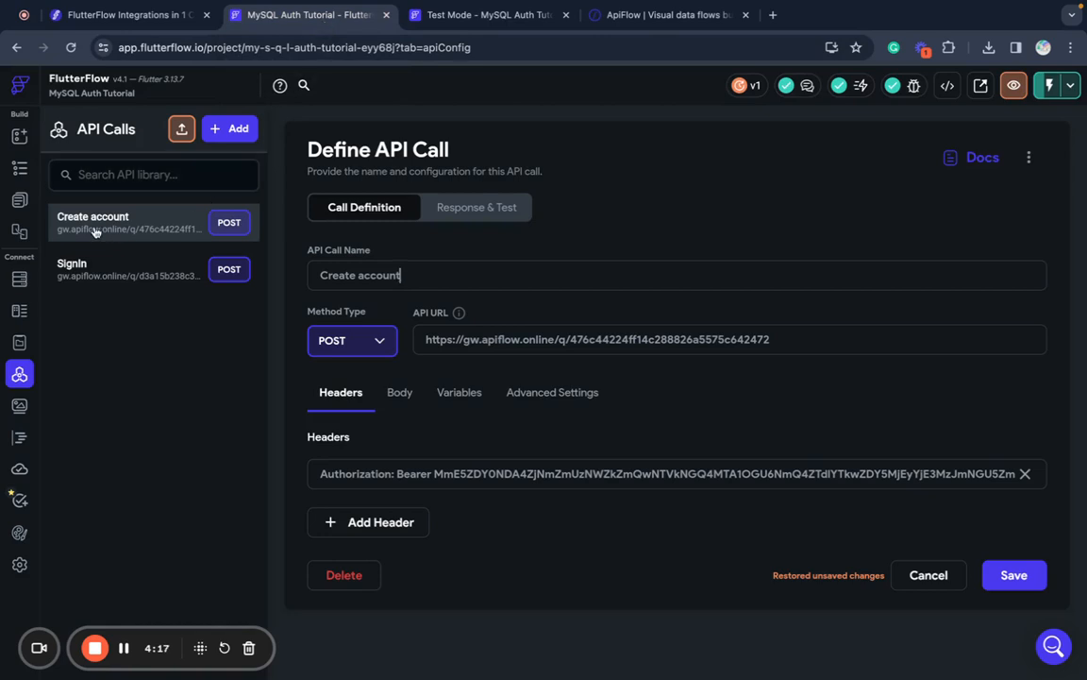
{"action": "left_click", "coordinate": [17, 313]}
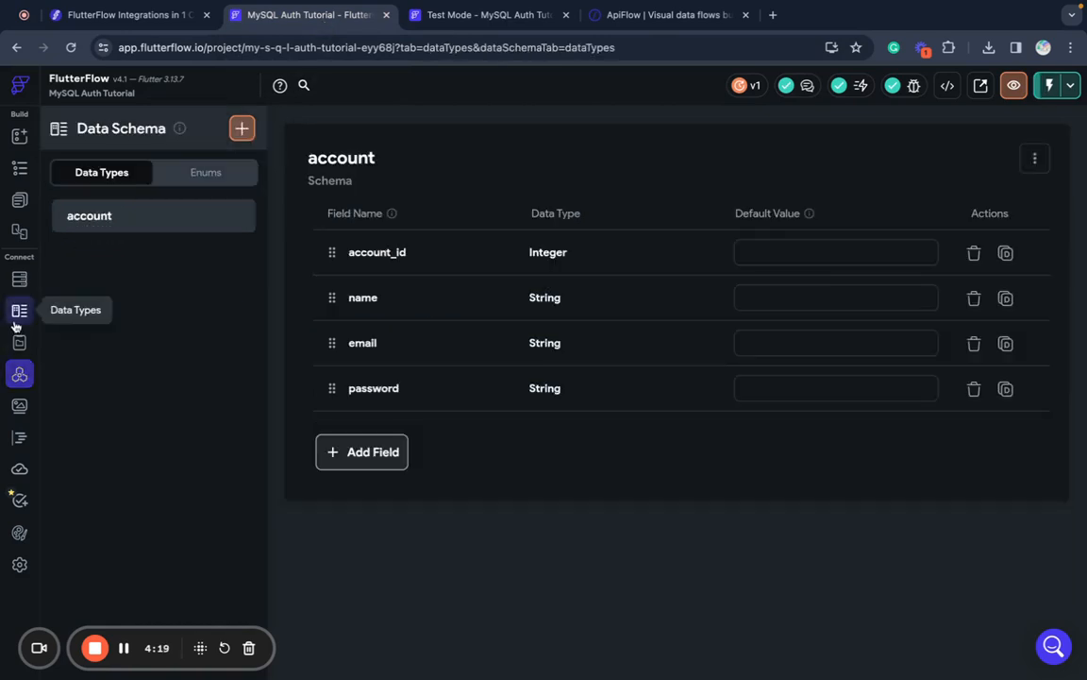
{"action": "left_click", "coordinate": [19, 344]}
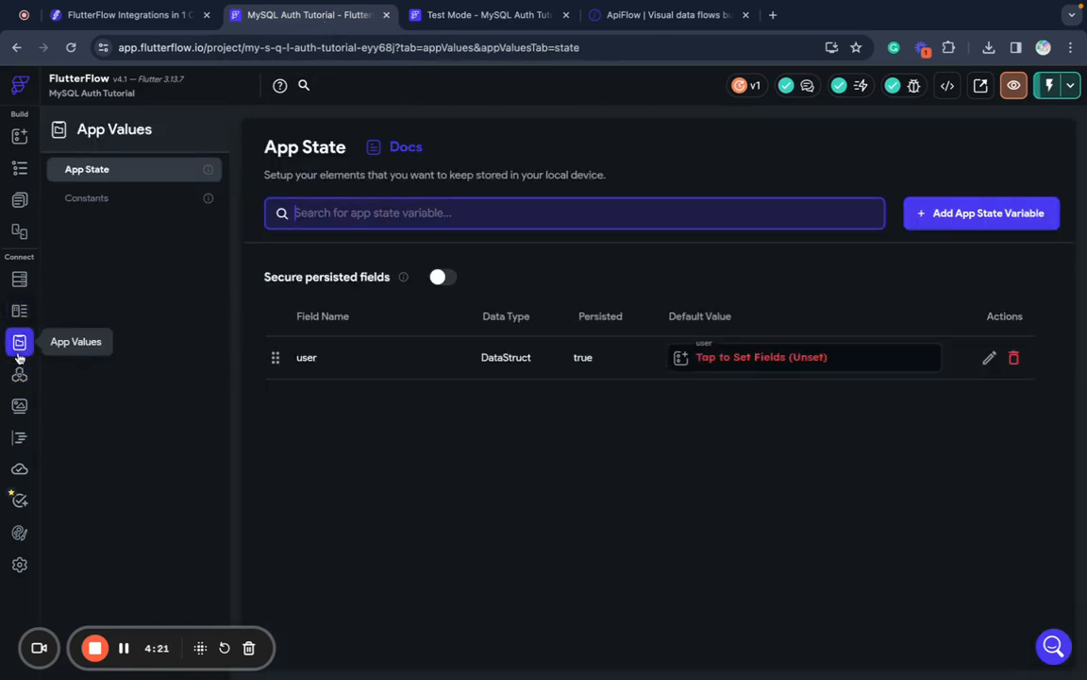
{"action": "left_click", "coordinate": [20, 375]}
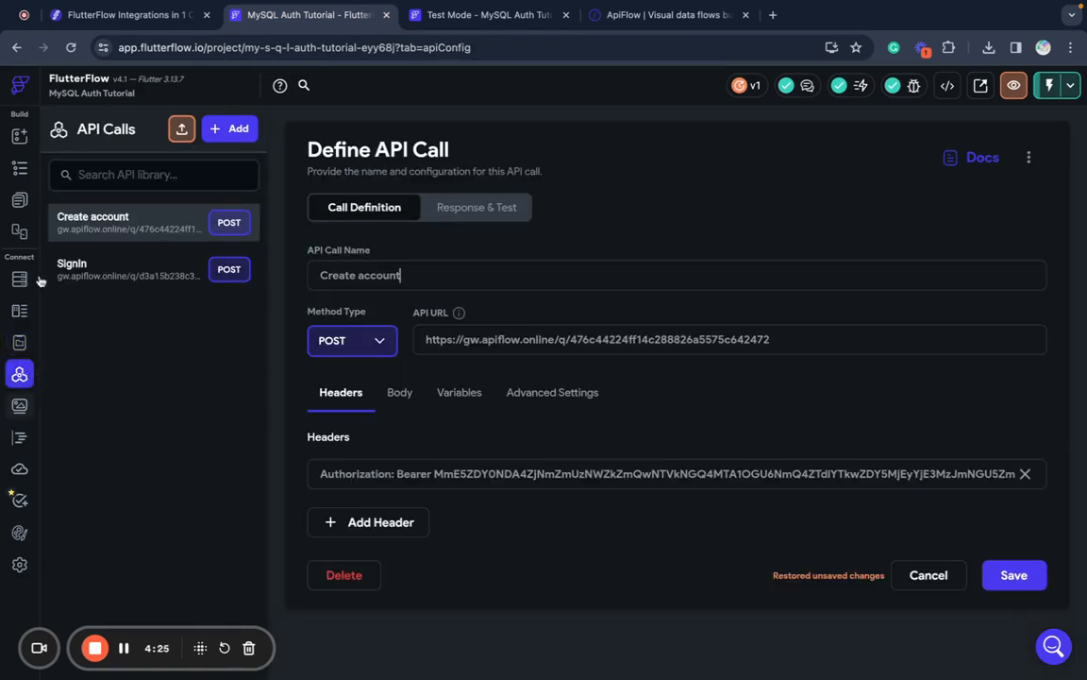
{"action": "left_click", "coordinate": [19, 163]}
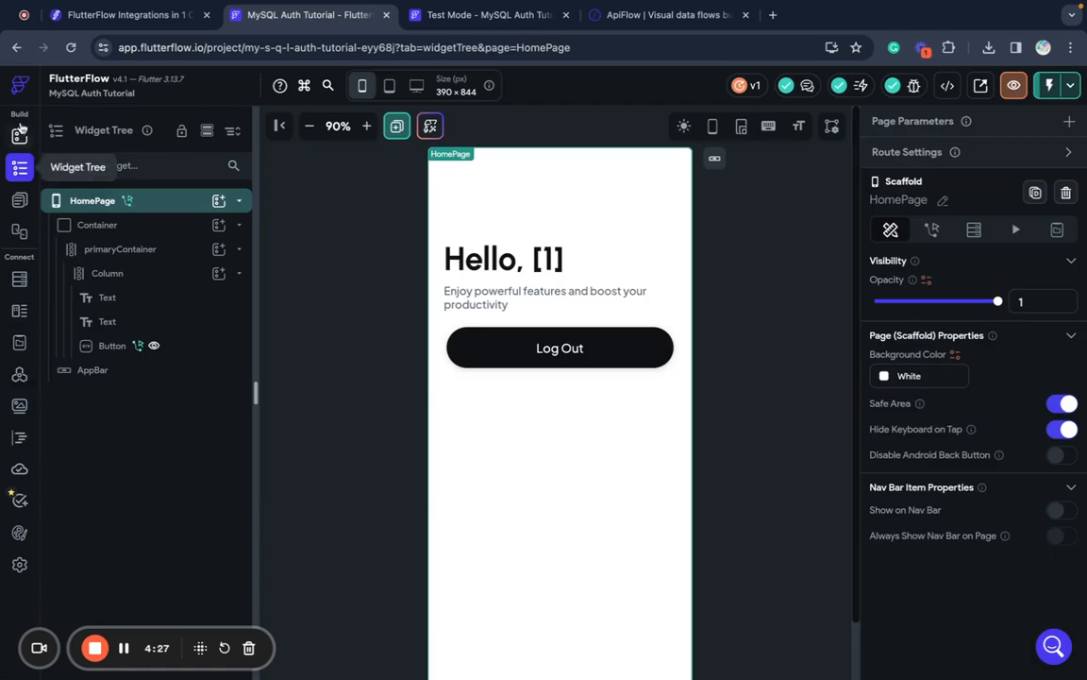
{"action": "left_click", "coordinate": [18, 135]}
{"action": "left_click", "coordinate": [19, 198]}
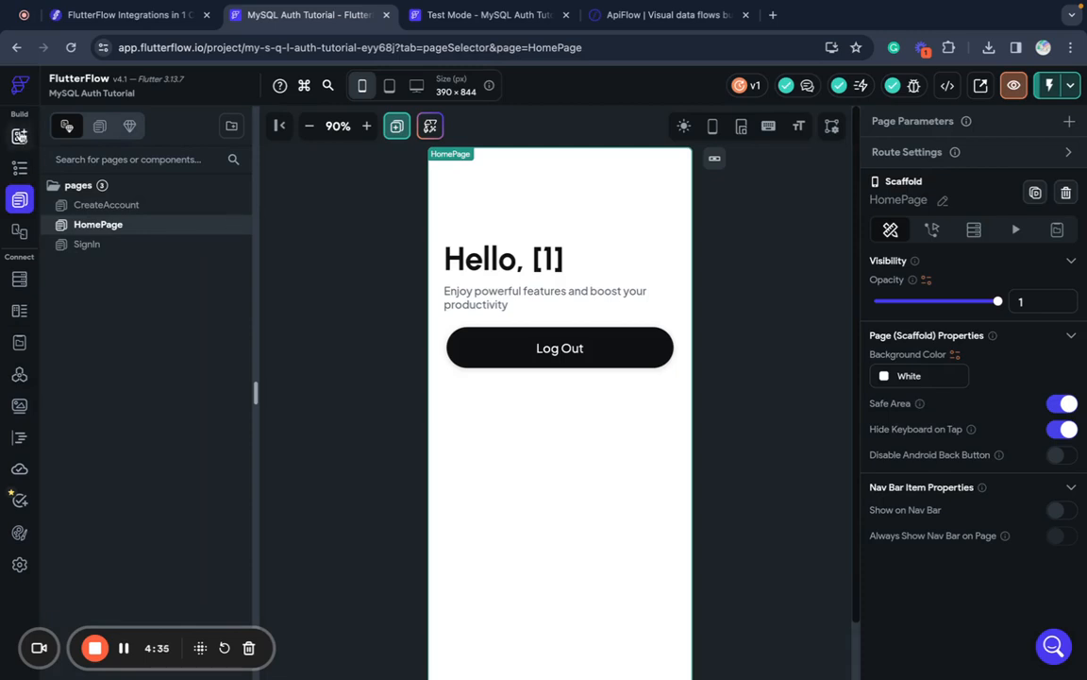
{"action": "left_click", "coordinate": [21, 86]}
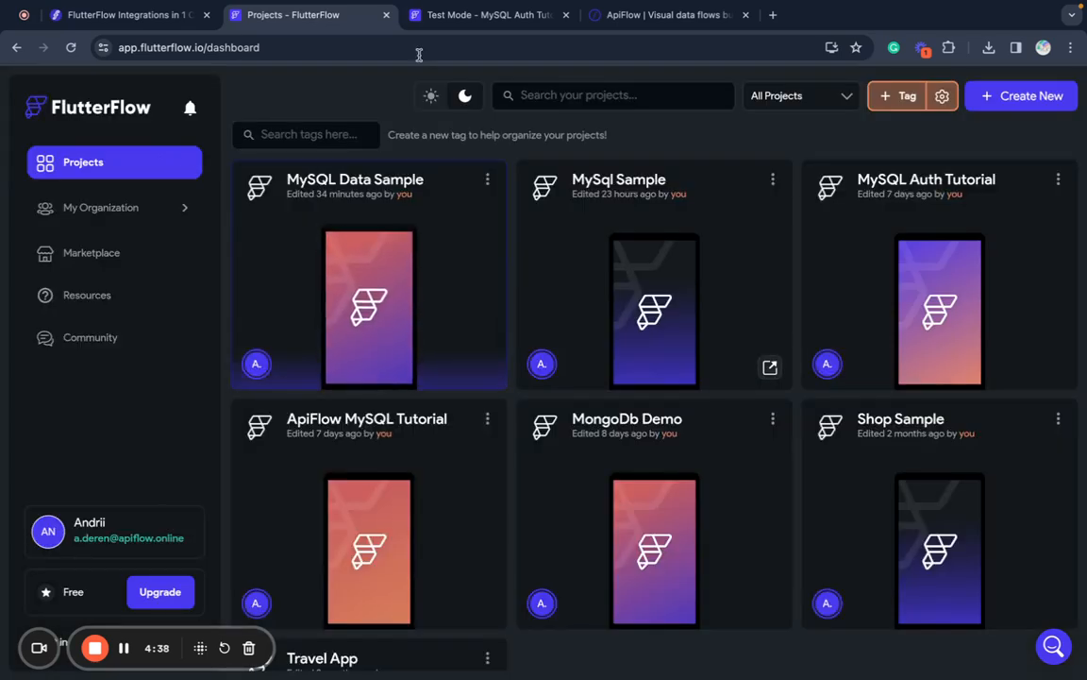
- End the test-mode session and close the Test Mode tab
{"action": "left_click", "coordinate": [516, 17]}
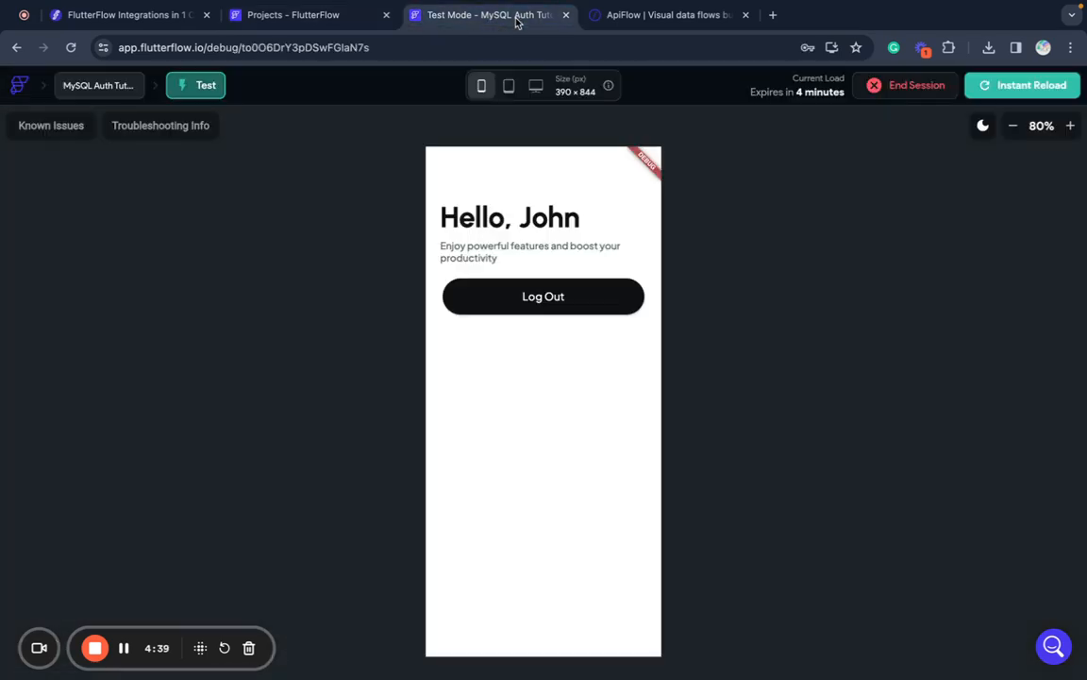
{"action": "left_click", "coordinate": [892, 87]}
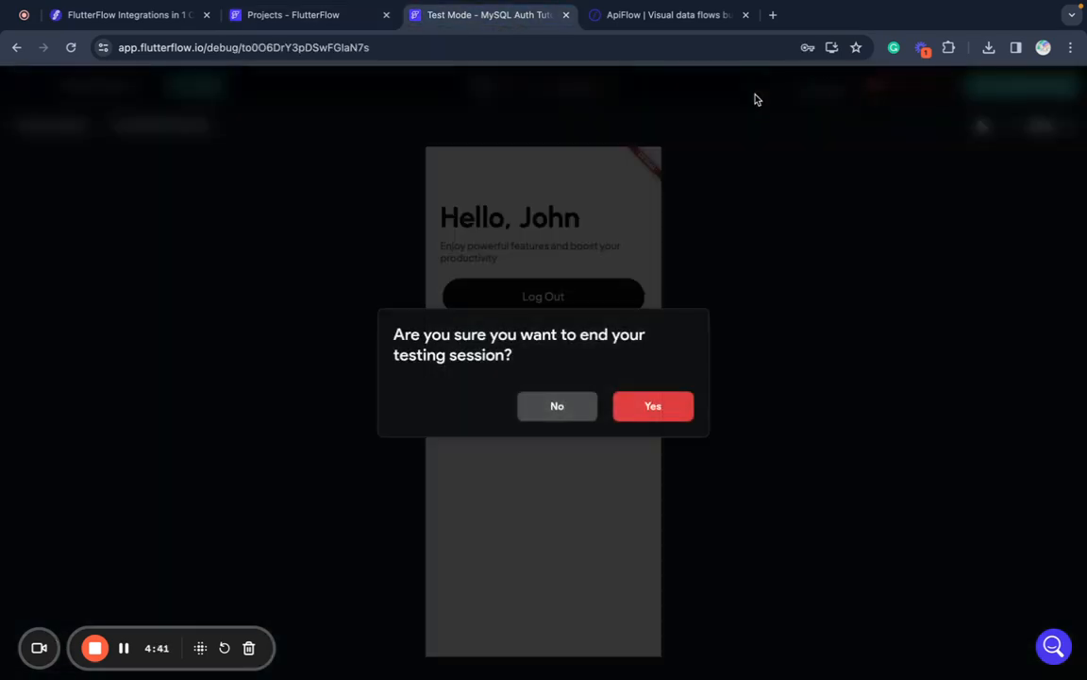
{"action": "left_click", "coordinate": [671, 417]}
{"action": "left_click", "coordinate": [566, 16]}
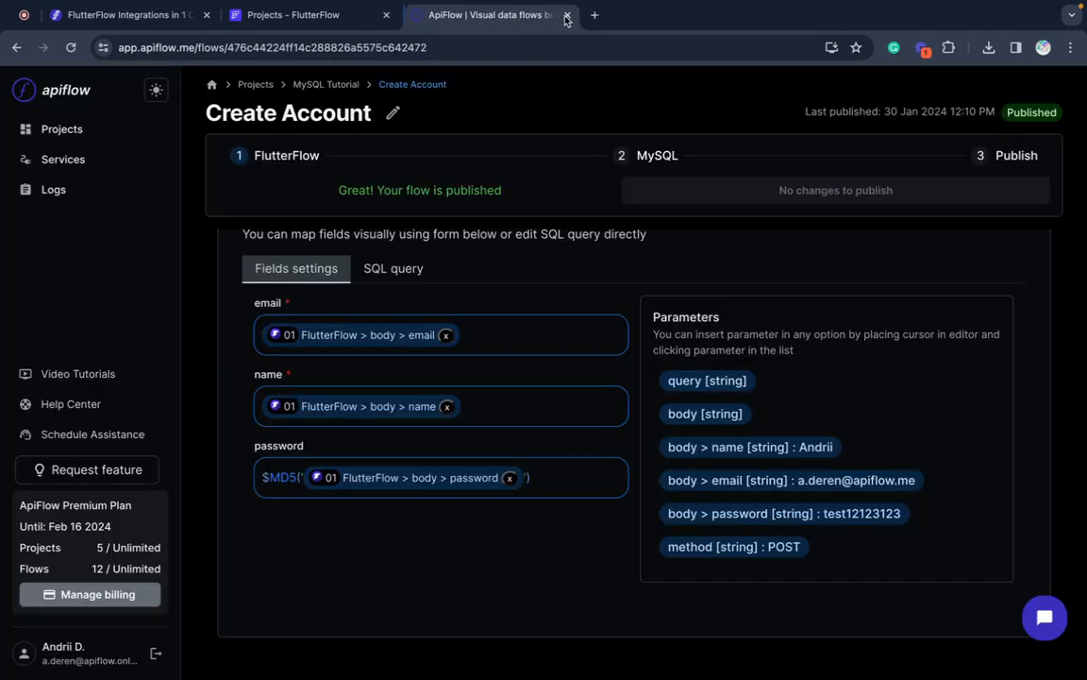
- Open the MySQL Data Sample project and view its empty Data Types schema
{"action": "left_click", "coordinate": [346, 17]}
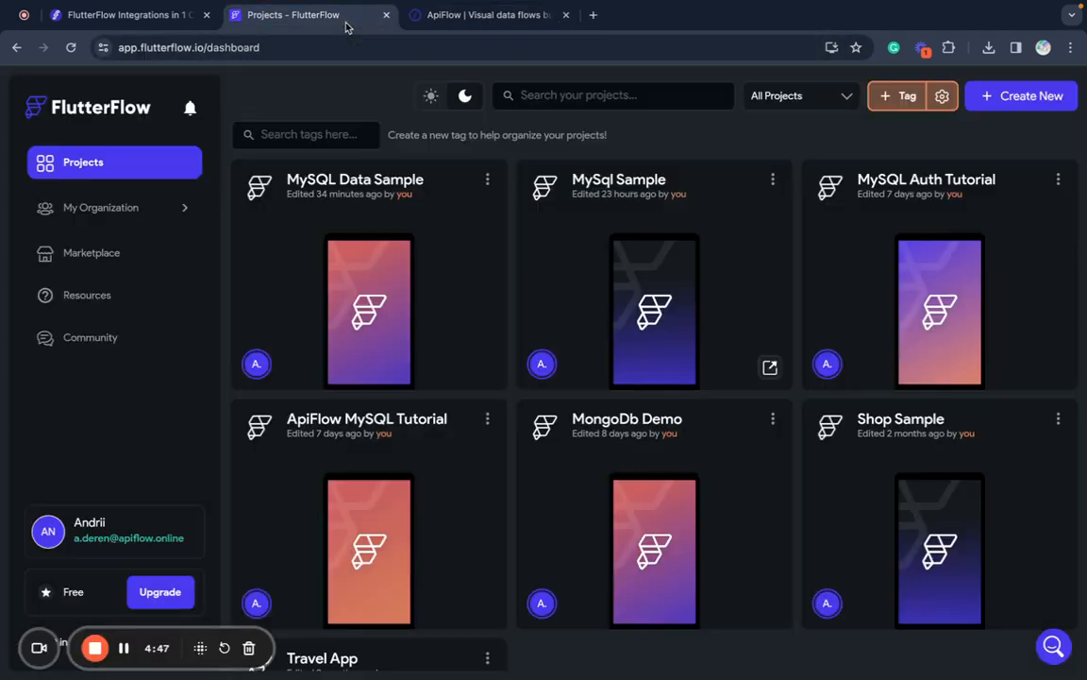
{"action": "left_click", "coordinate": [365, 188]}
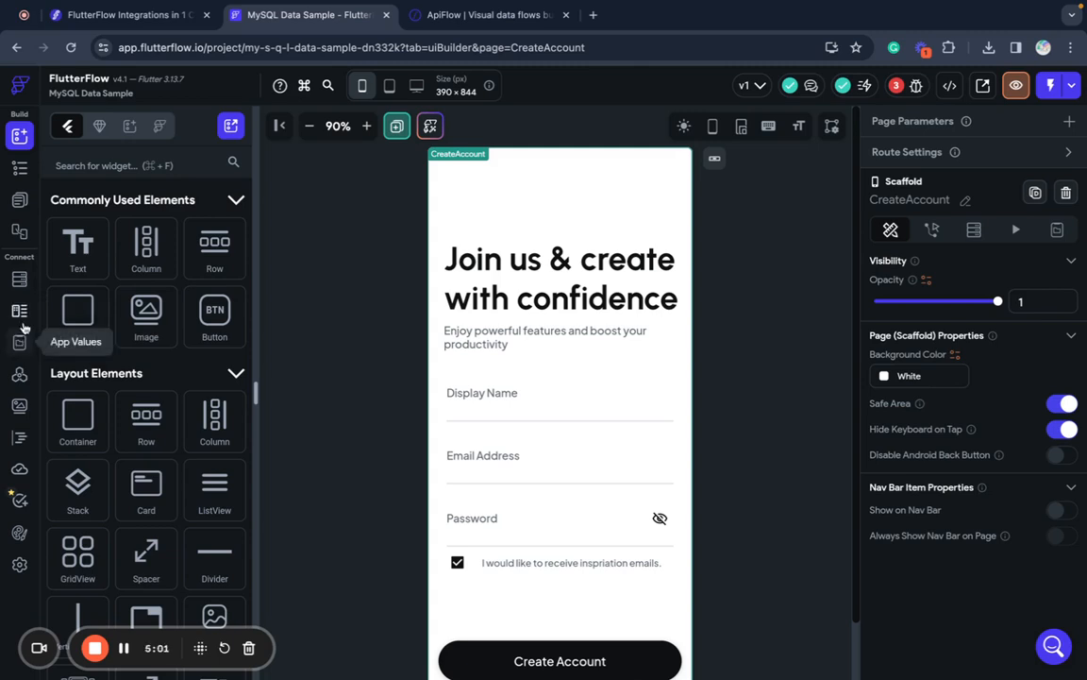
{"action": "left_click", "coordinate": [20, 312]}
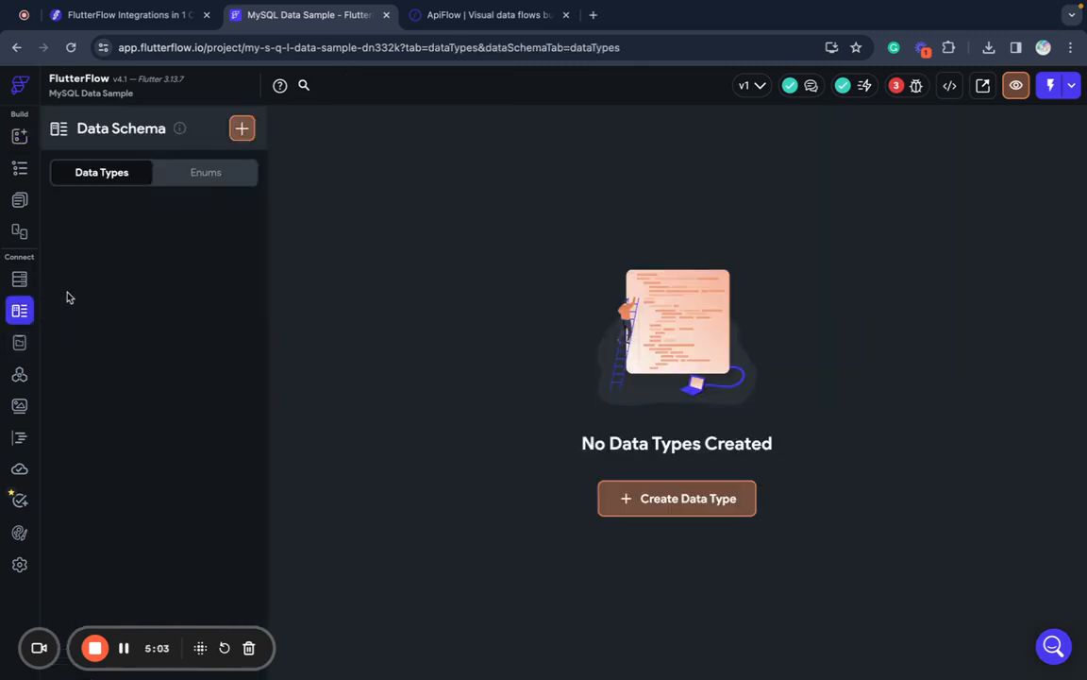
{"action": "mouse_move", "coordinate": [447, 672]}
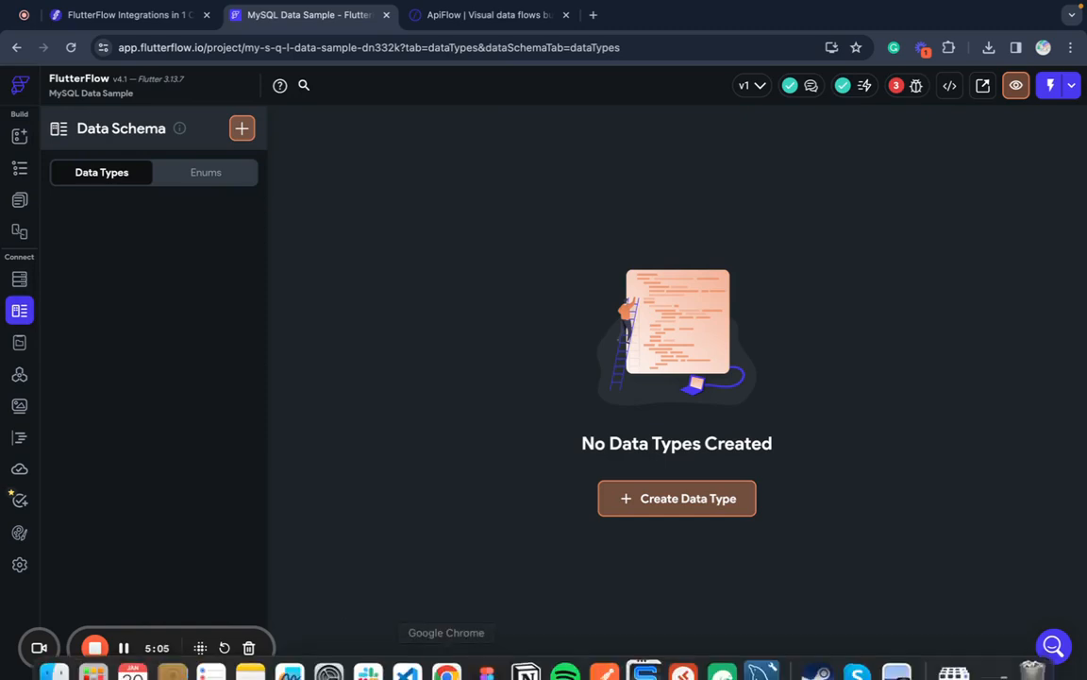
{"action": "left_click", "coordinate": [762, 652]}
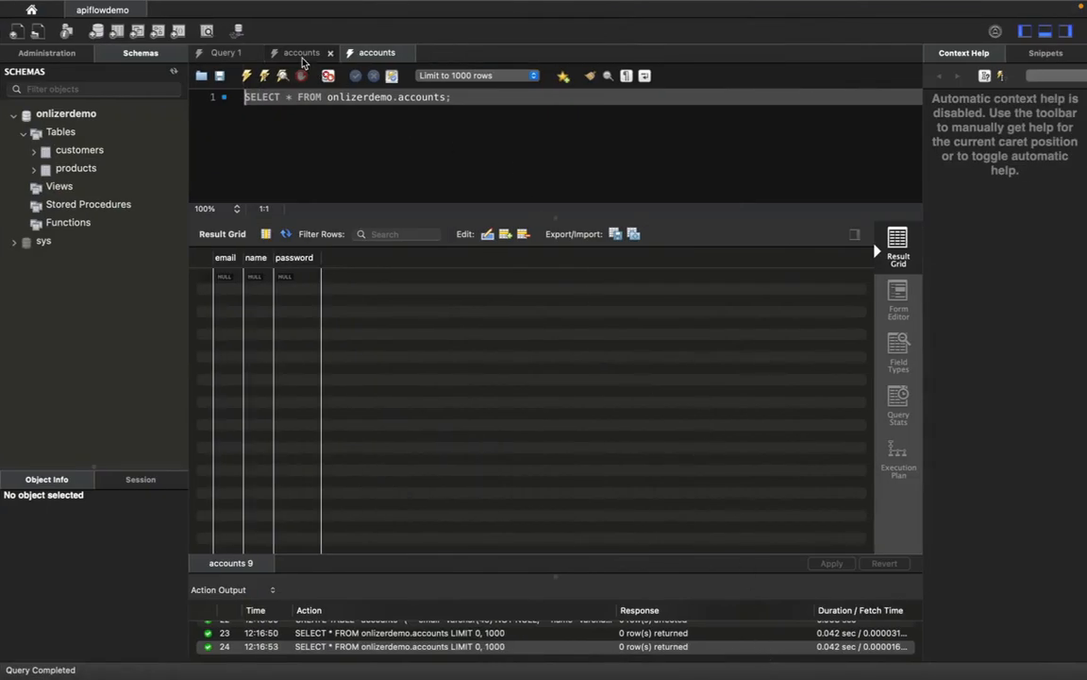
{"action": "left_click", "coordinate": [245, 76]}
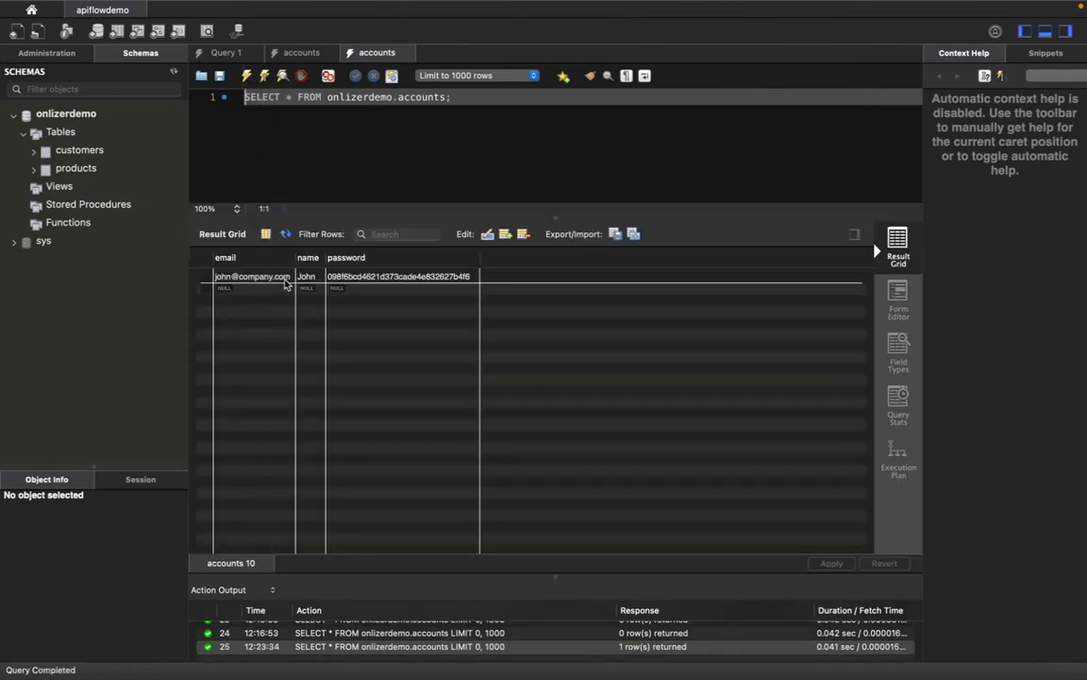
{"action": "left_click", "coordinate": [312, 54]}
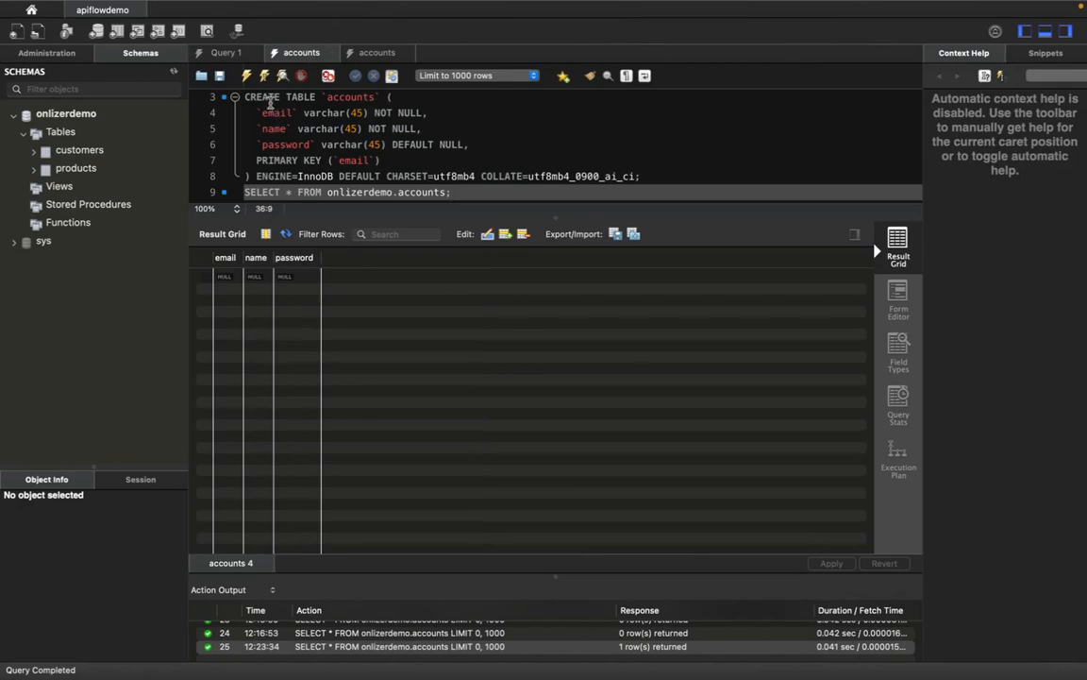
{"action": "left_click", "coordinate": [355, 59]}
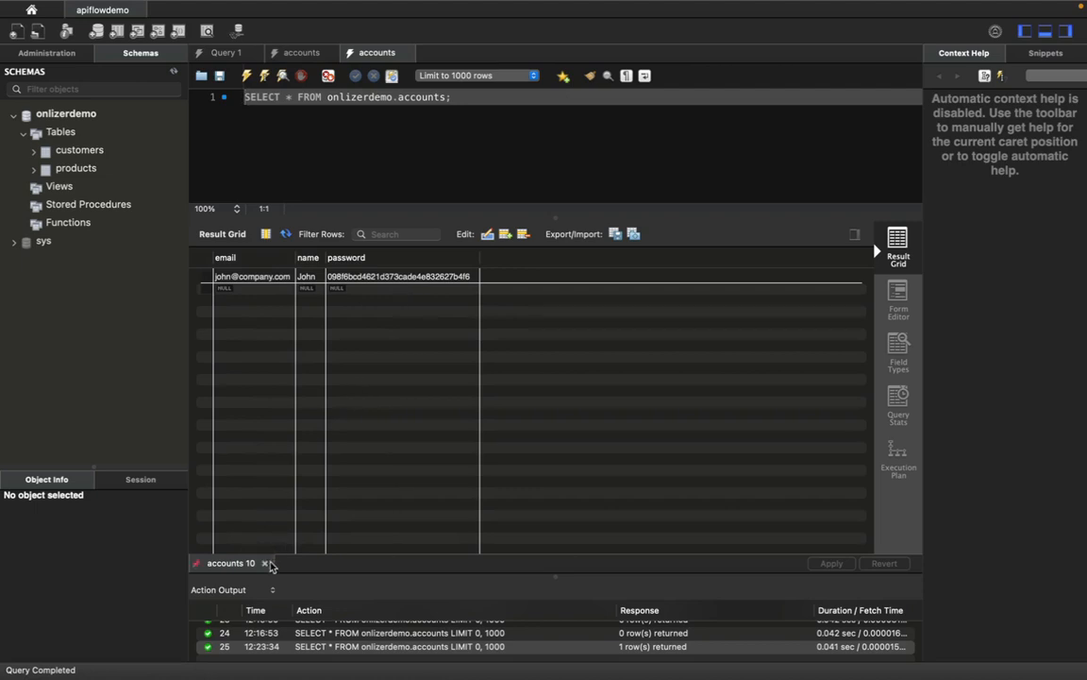
{"action": "mouse_move", "coordinate": [261, 677]}
{"action": "mouse_move", "coordinate": [324, 672]}
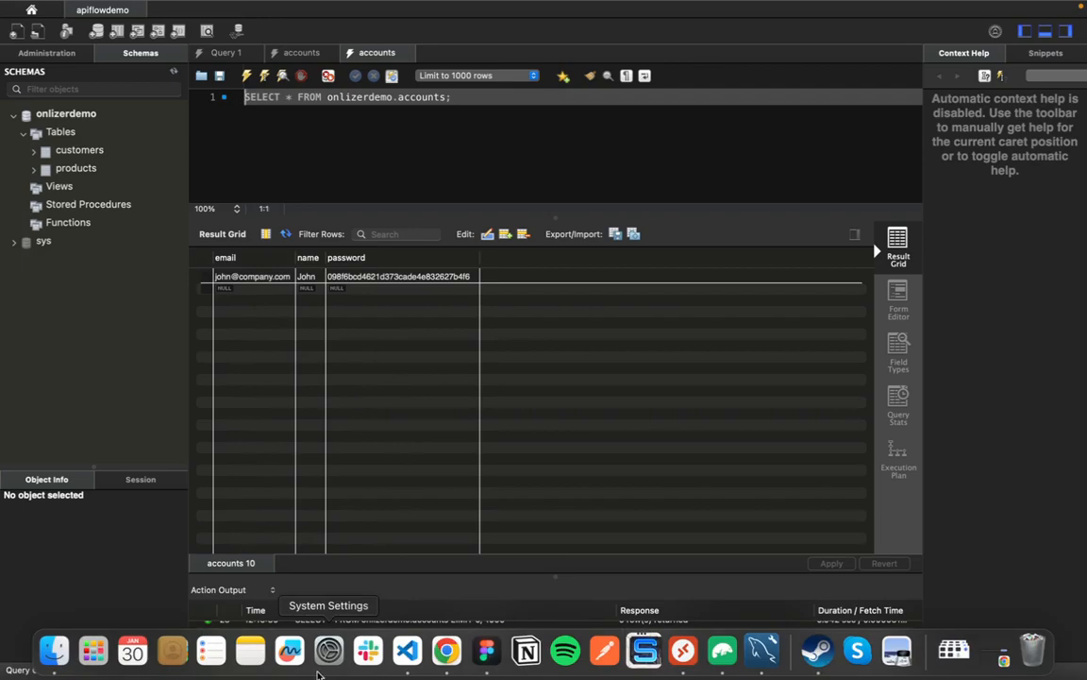
{"action": "left_click", "coordinate": [449, 664]}
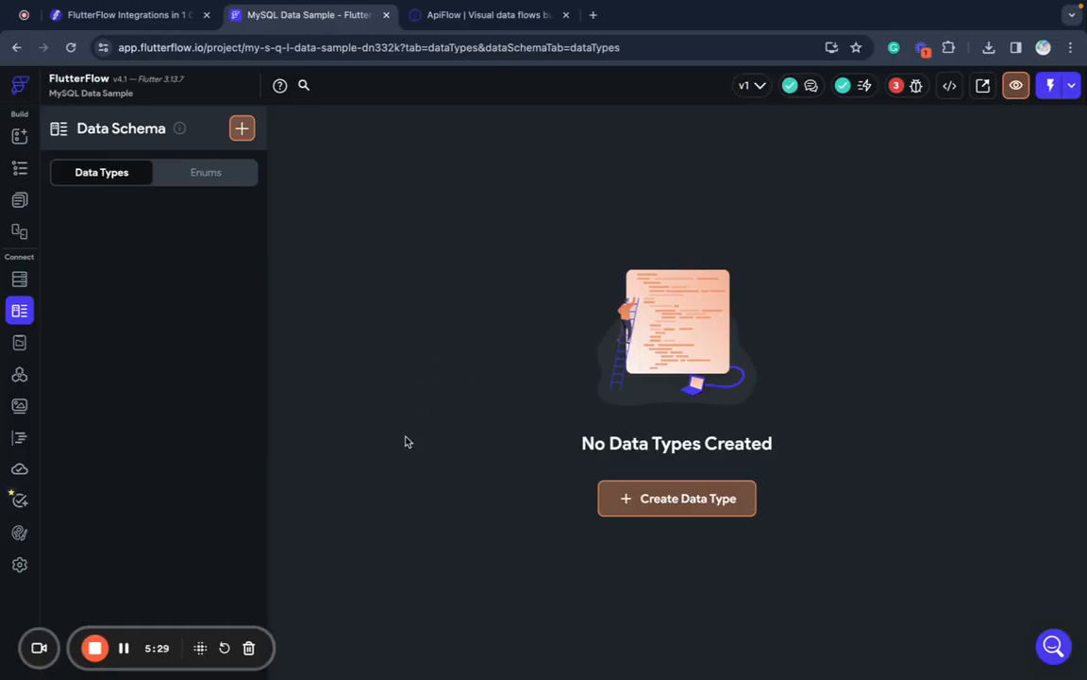
- Create the account data type and give it a String field named email
{"action": "left_click", "coordinate": [635, 499]}
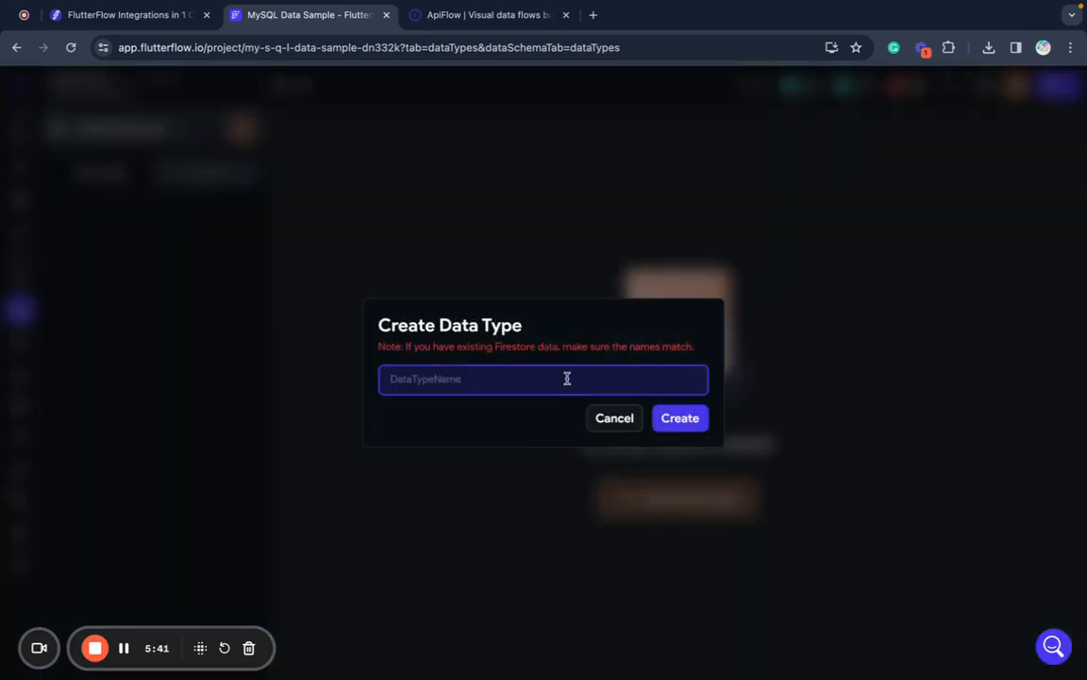
{"action": "type", "text": "account"}
{"action": "left_click", "coordinate": [691, 420]}
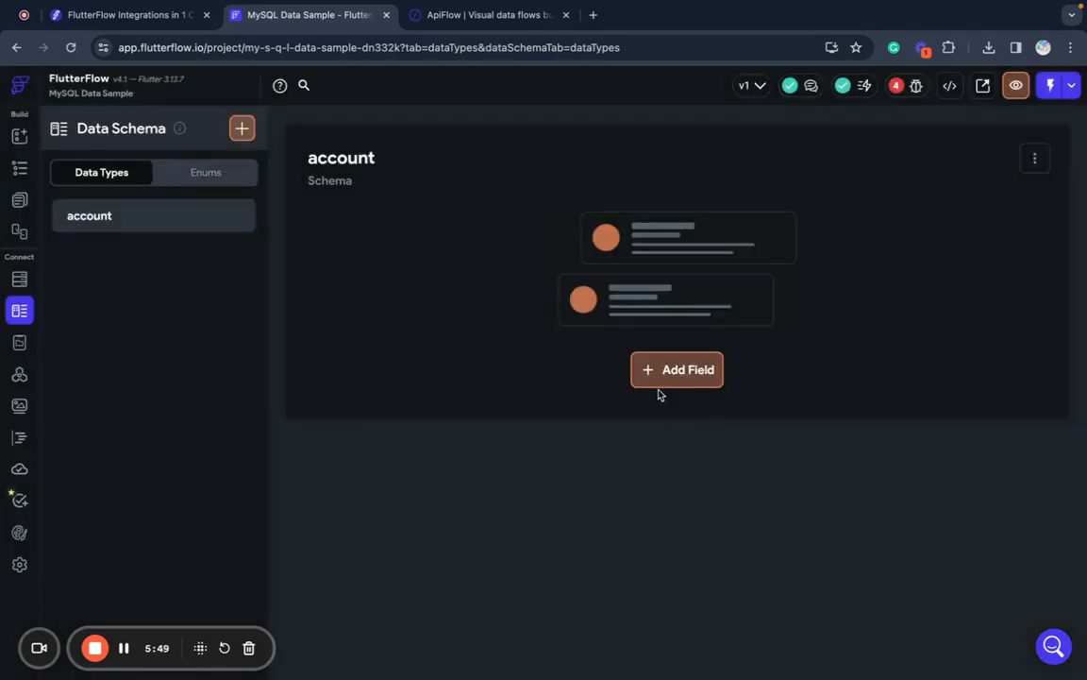
{"action": "left_click", "coordinate": [703, 373]}
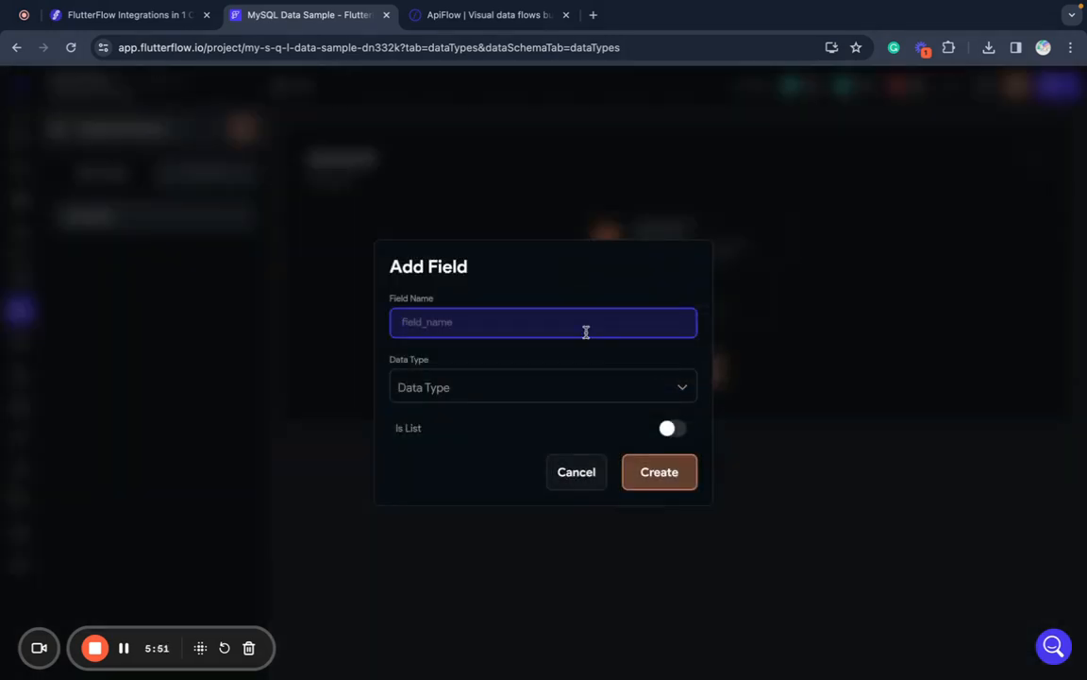
{"action": "type", "text": "email"}
{"action": "left_click", "coordinate": [534, 387]}
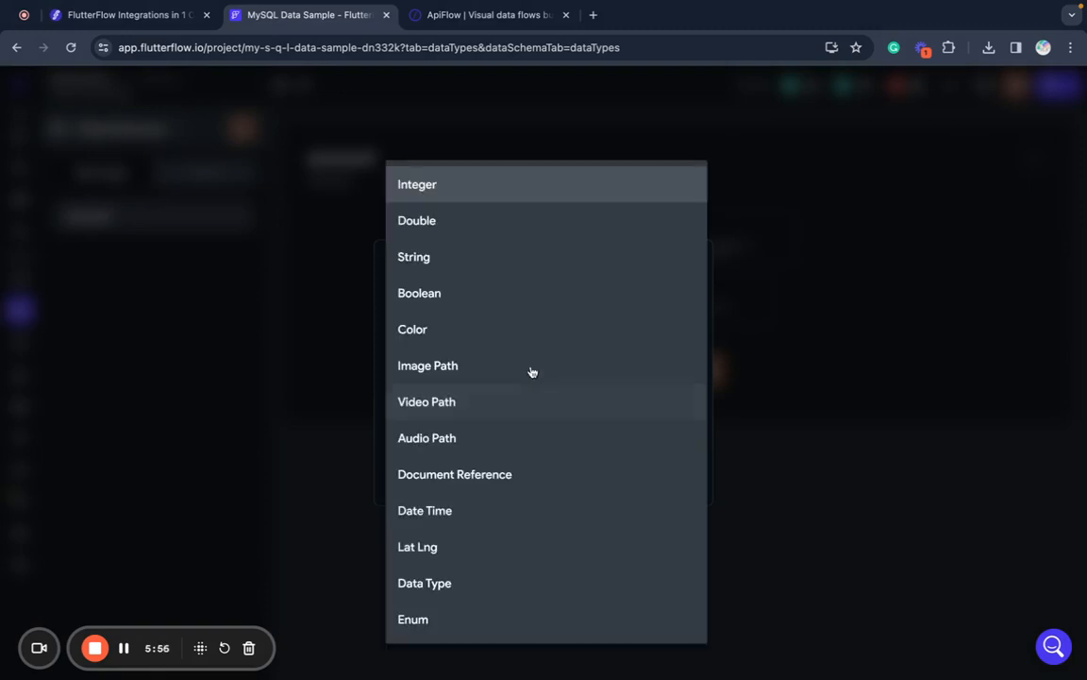
{"action": "left_click", "coordinate": [505, 270]}
{"action": "left_click", "coordinate": [678, 483]}
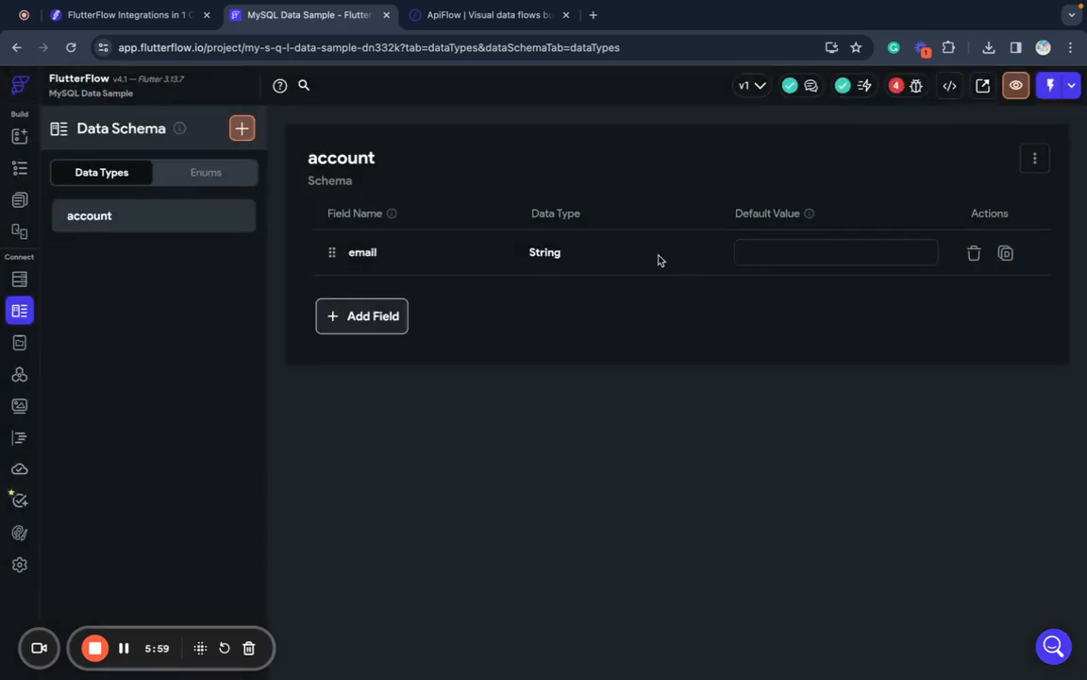
- Add String fields name and password to the account data type
{"action": "left_click", "coordinate": [347, 315]}
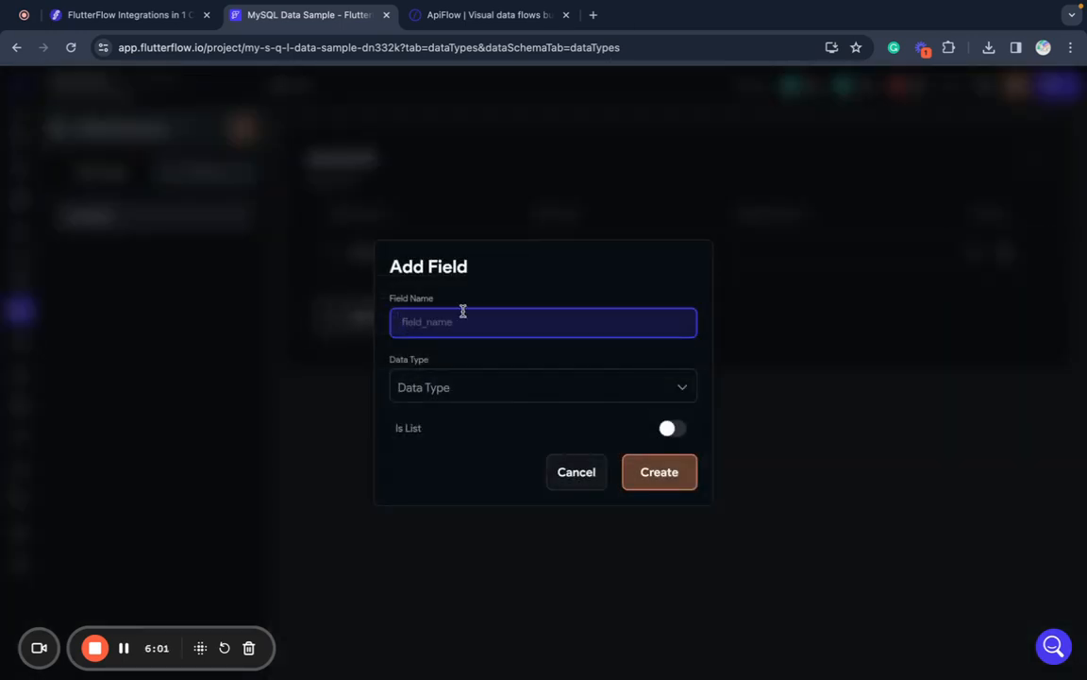
{"action": "type", "text": "name"}
{"action": "left_click", "coordinate": [439, 387]}
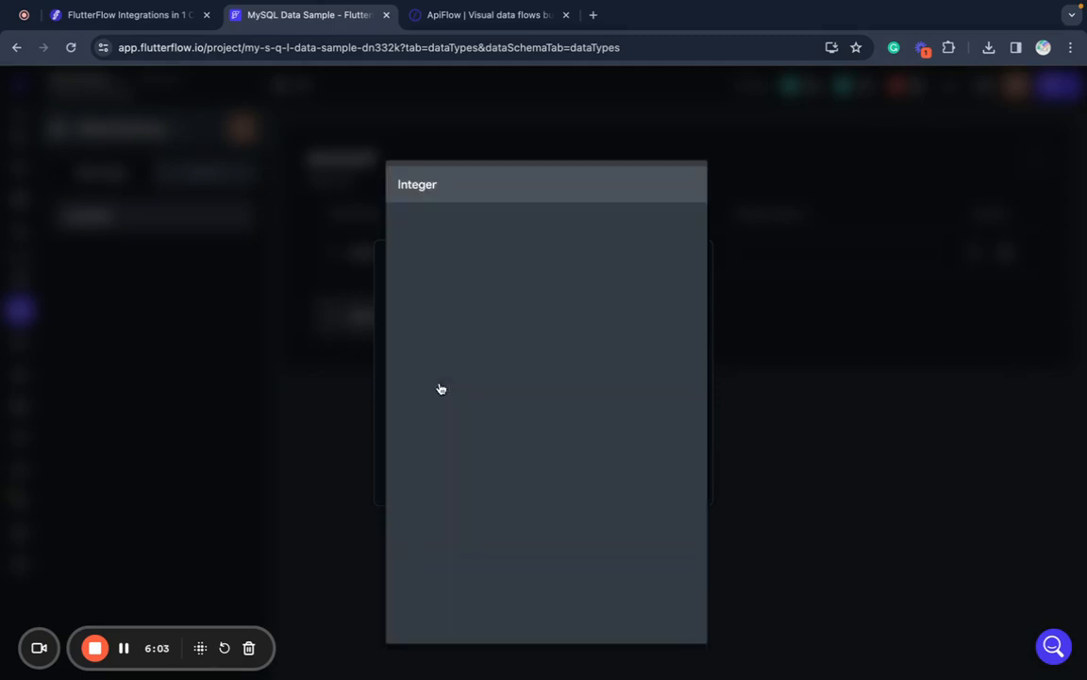
{"action": "left_click", "coordinate": [437, 255]}
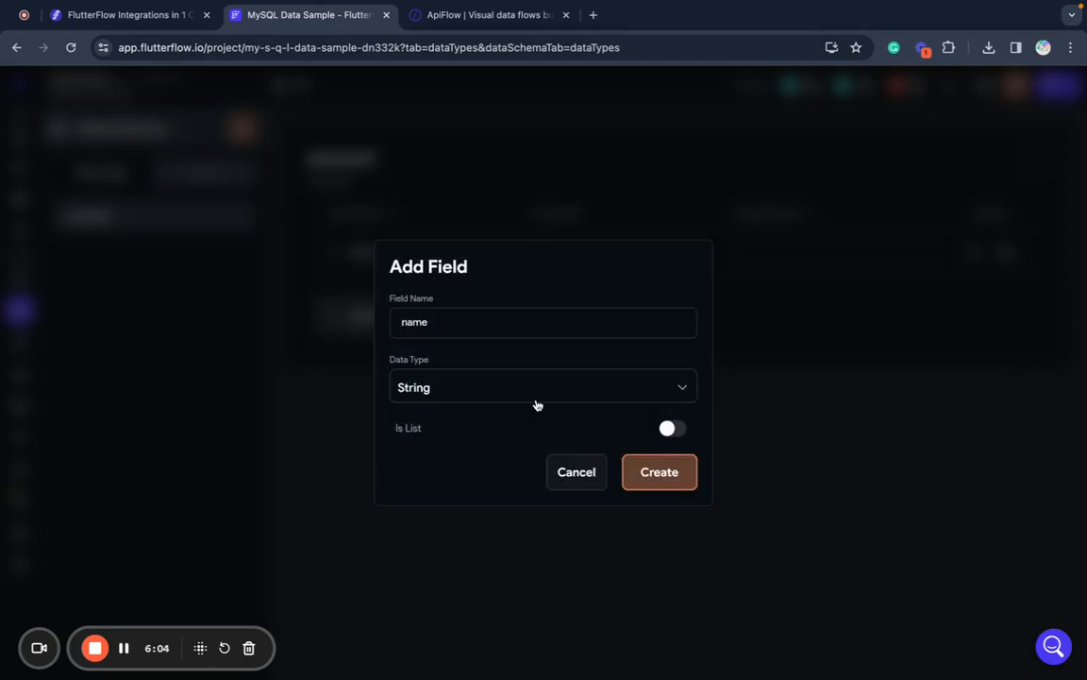
{"action": "left_click", "coordinate": [661, 472]}
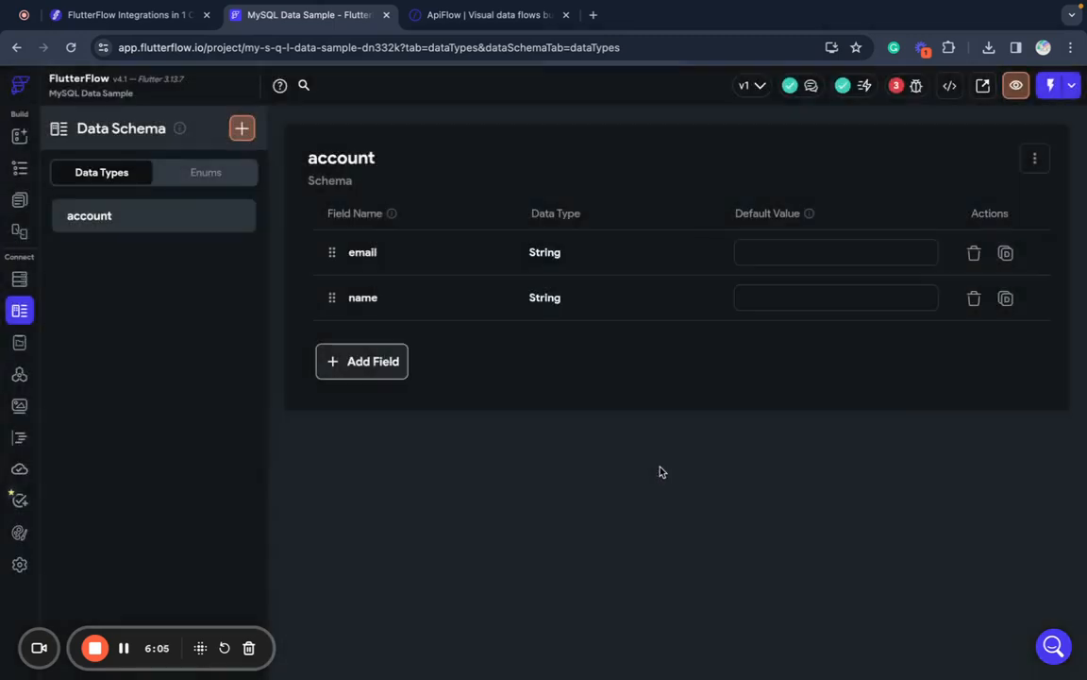
{"action": "left_click", "coordinate": [341, 365]}
{"action": "type", "text": "password"}
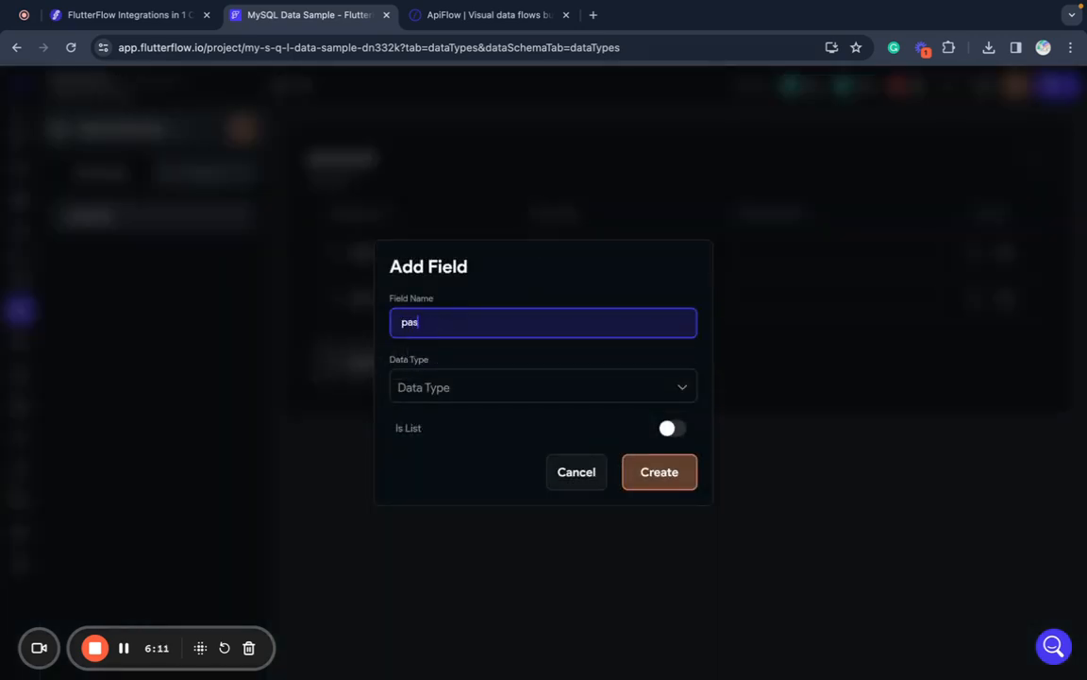
{"action": "left_click", "coordinate": [475, 394]}
{"action": "left_click", "coordinate": [481, 256]}
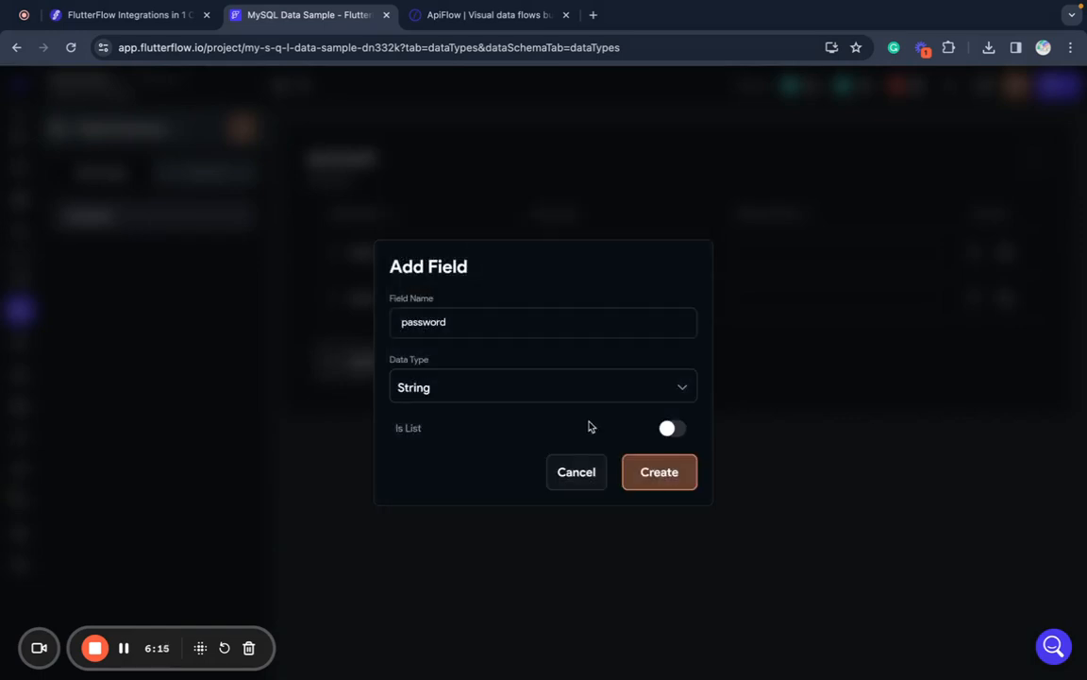
{"action": "left_click", "coordinate": [659, 469]}
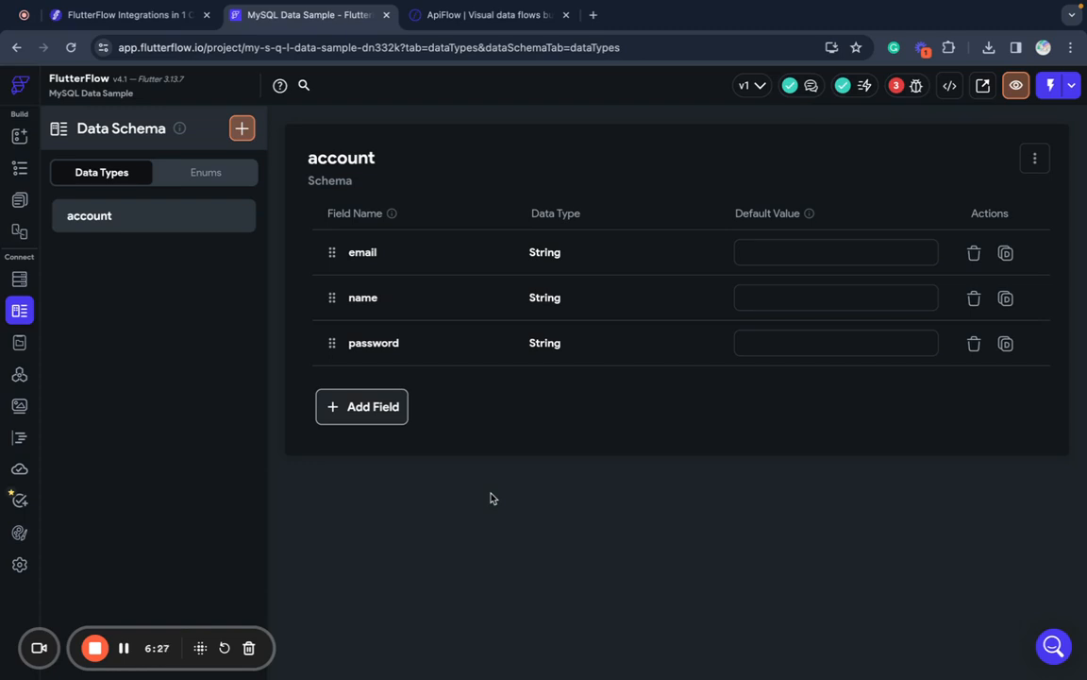
- From ApiFlow's Projects list, create and save a project called MySQL Data Sample
{"action": "left_click", "coordinate": [496, 15]}
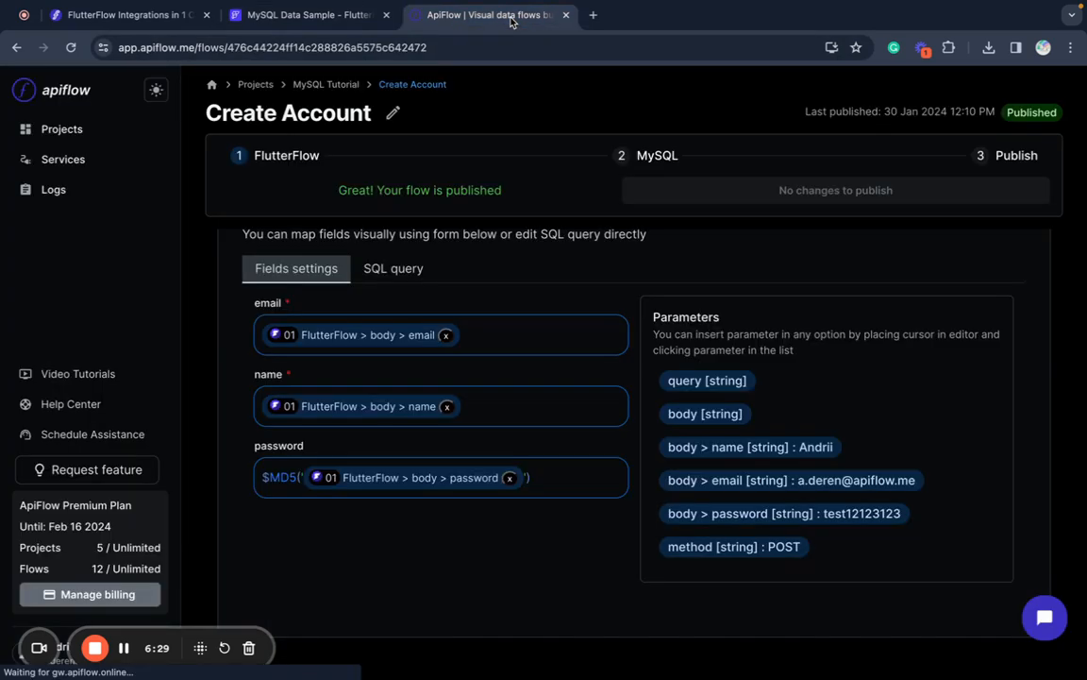
{"action": "left_click", "coordinate": [77, 129]}
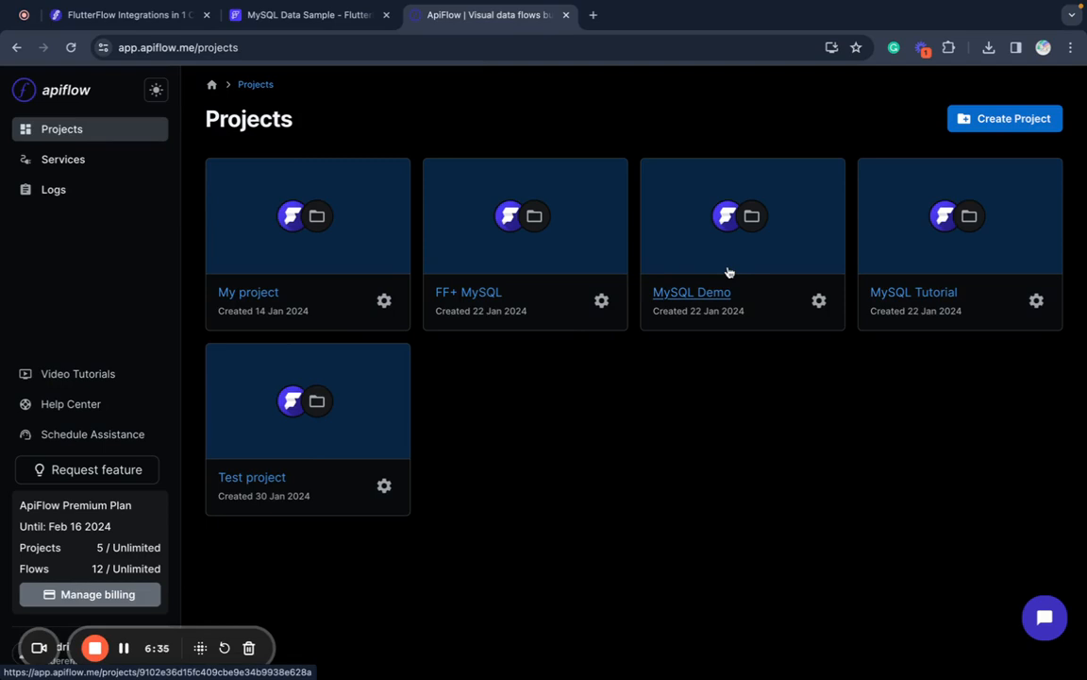
{"action": "left_click", "coordinate": [971, 117]}
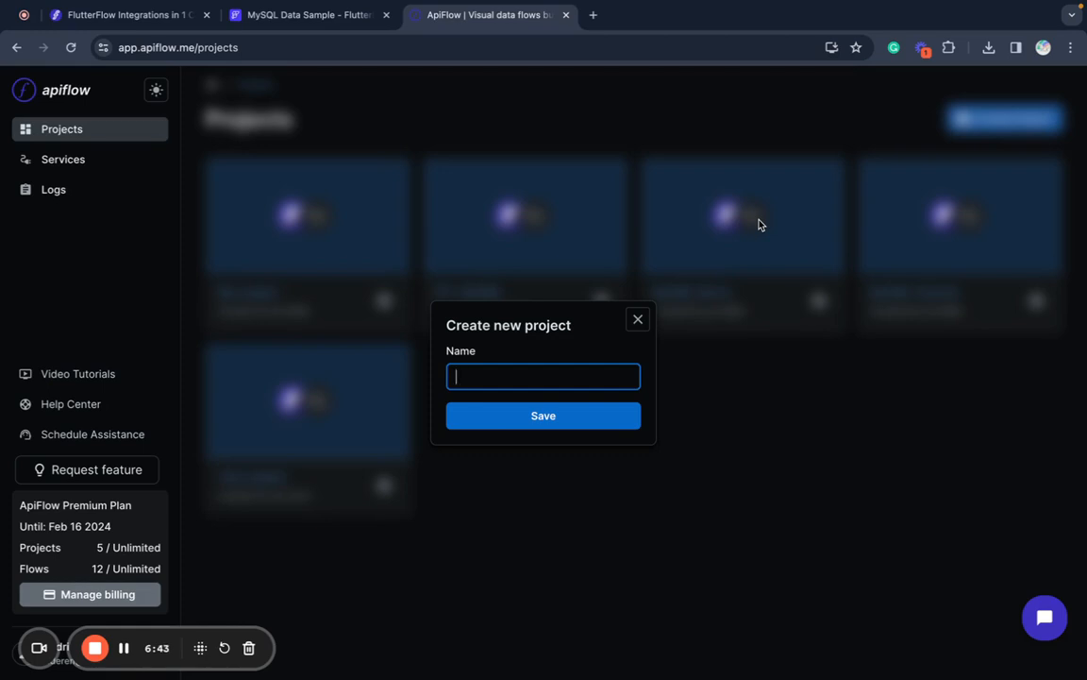
{"action": "type", "text": "M"}
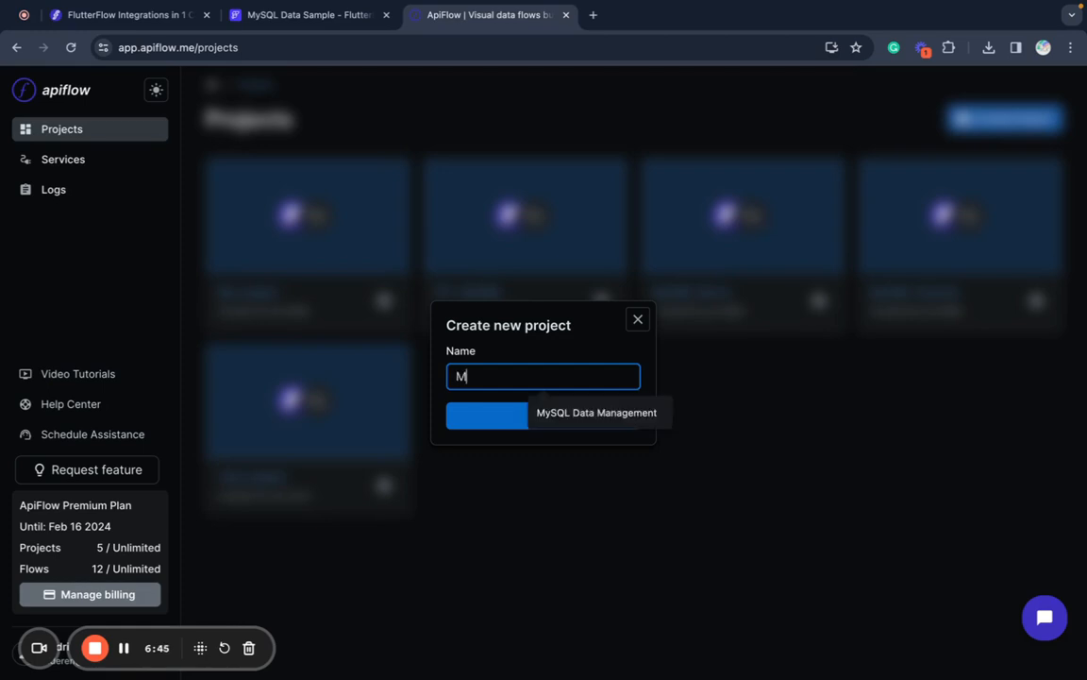
{"action": "type", "text": "ySQL Data Sample"}
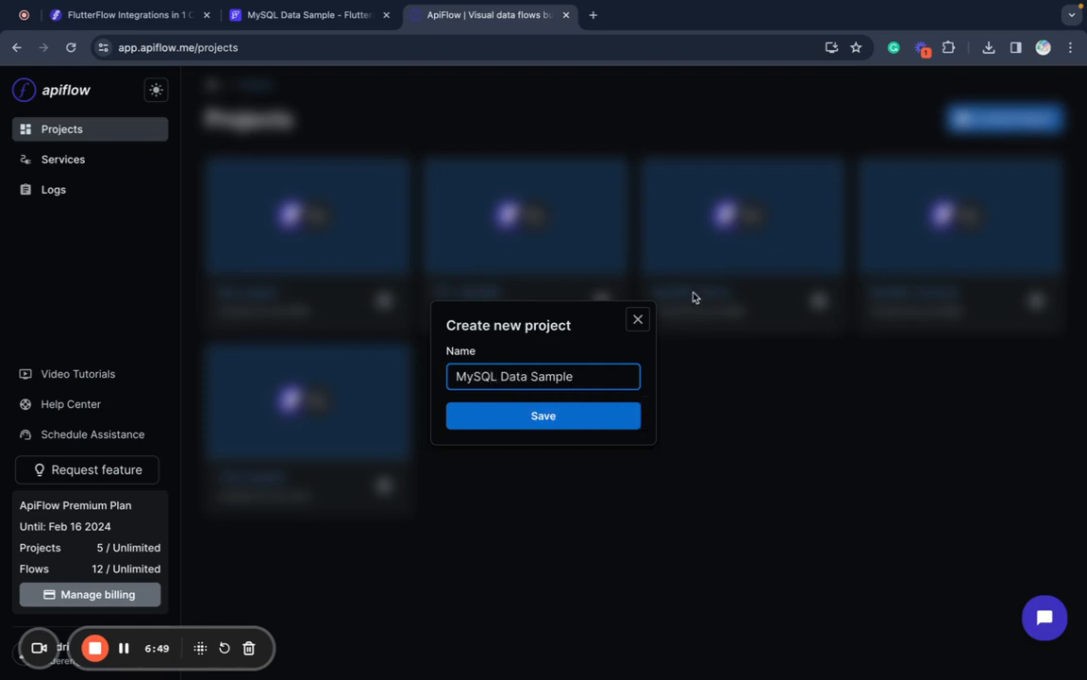
{"action": "left_click", "coordinate": [578, 412]}
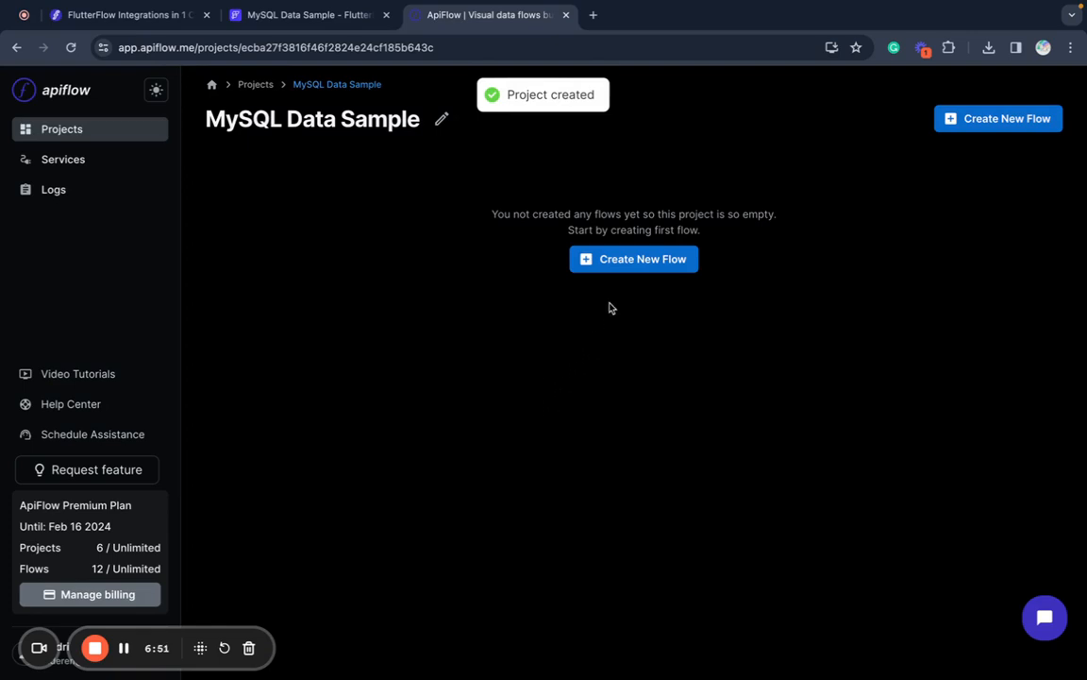
- Start a MySQL-connected flow, rename it Create Account, and copy its API URL
{"action": "left_click", "coordinate": [643, 271]}
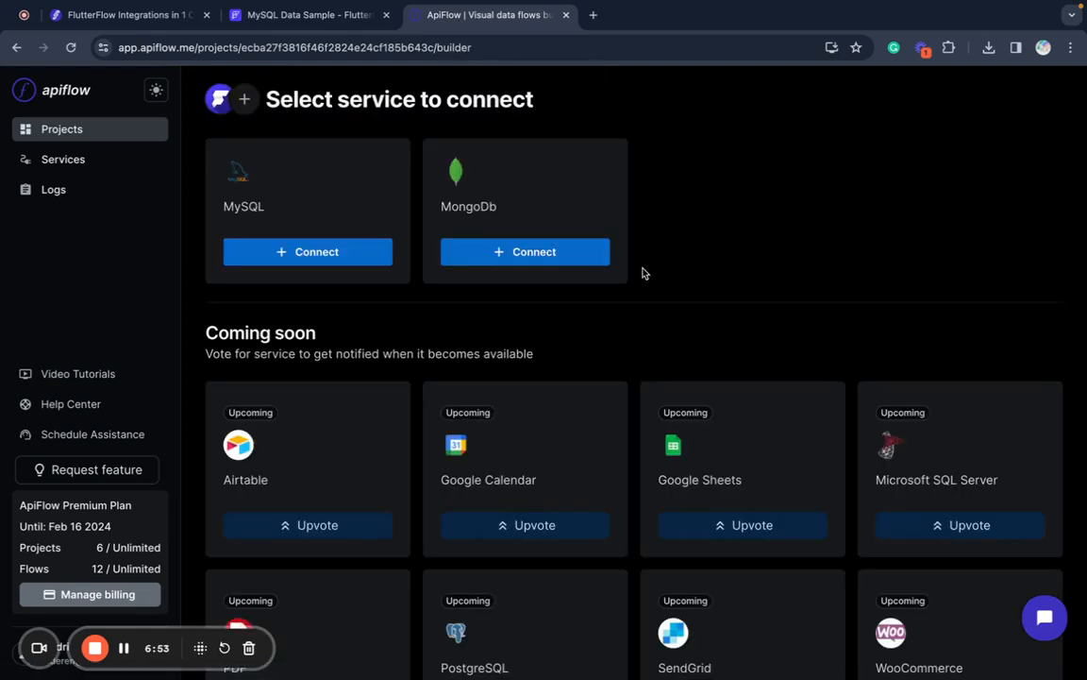
{"action": "left_click", "coordinate": [338, 253]}
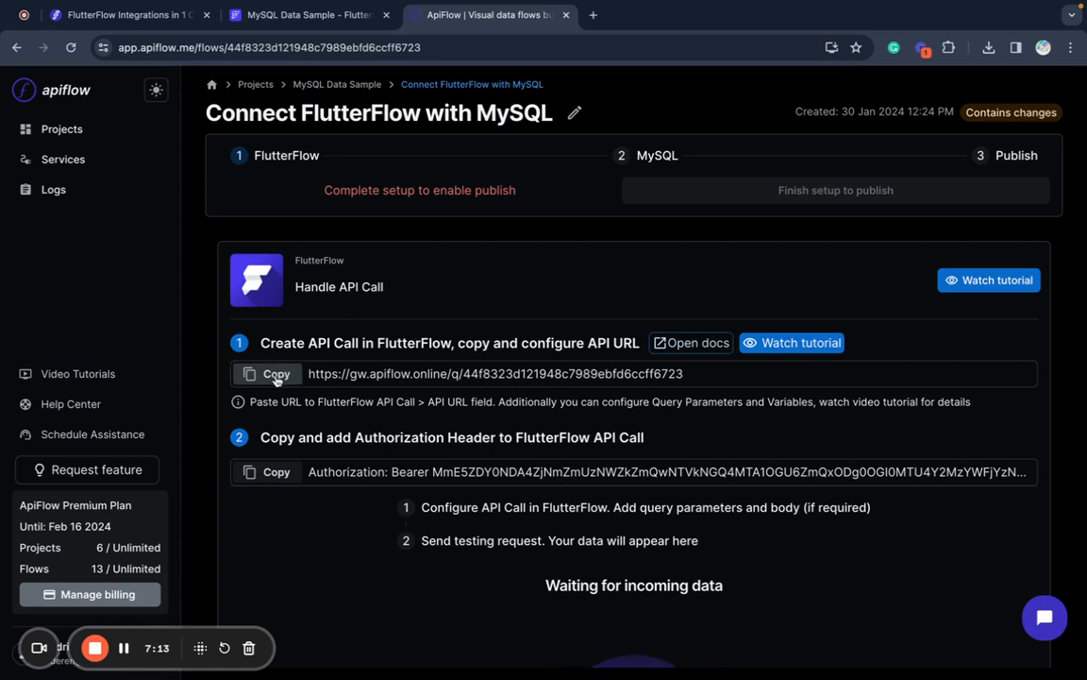
{"action": "left_click", "coordinate": [579, 110]}
{"action": "triple_click", "coordinate": [483, 376]}
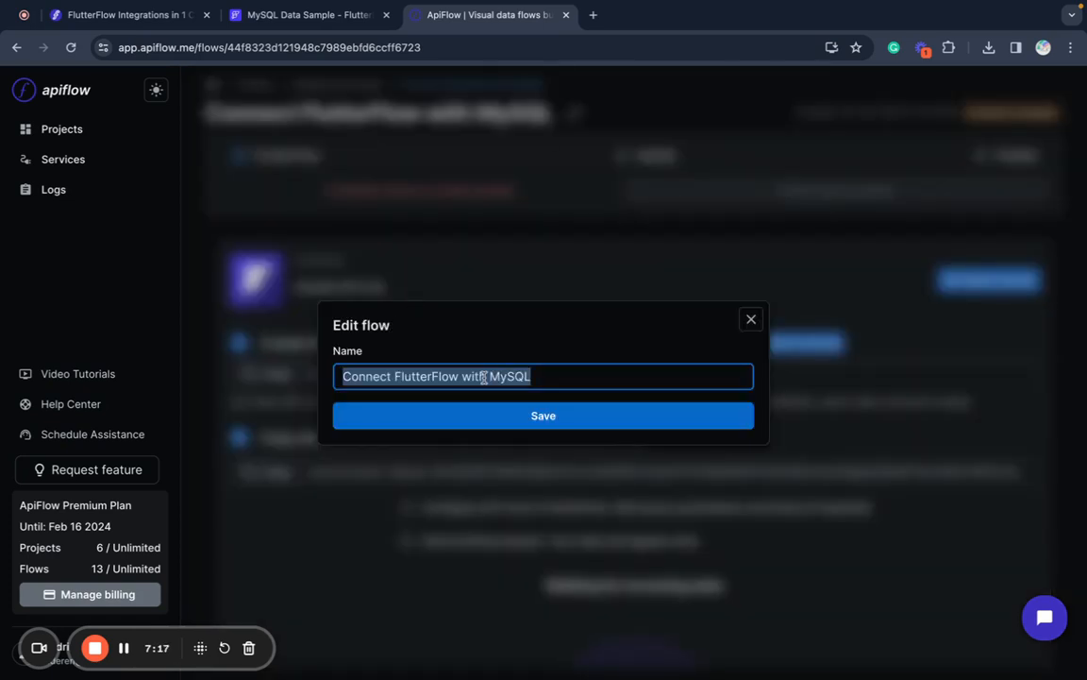
{"action": "type", "text": "C"}
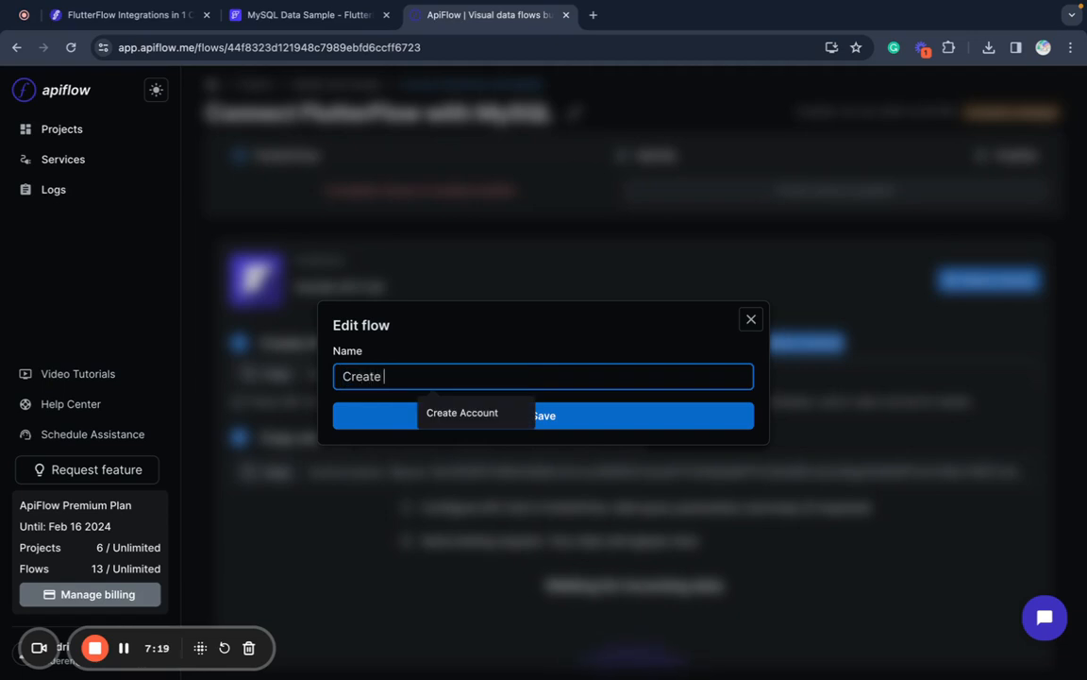
{"action": "type", "text": "reate"}
{"action": "left_click", "coordinate": [444, 421]}
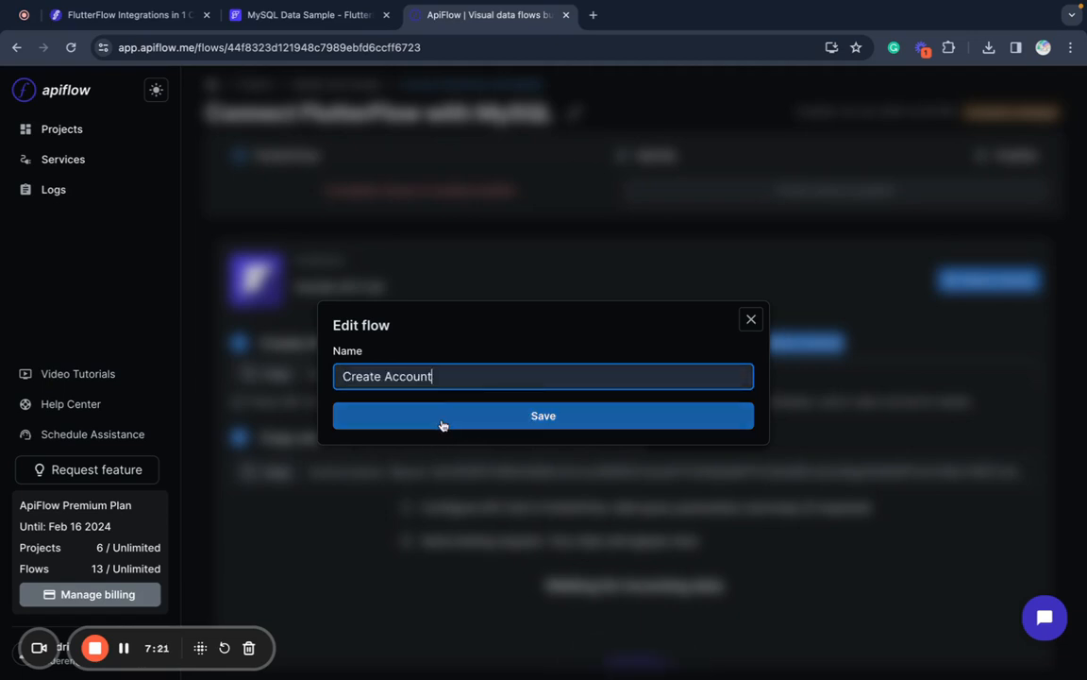
{"action": "left_click", "coordinate": [437, 416]}
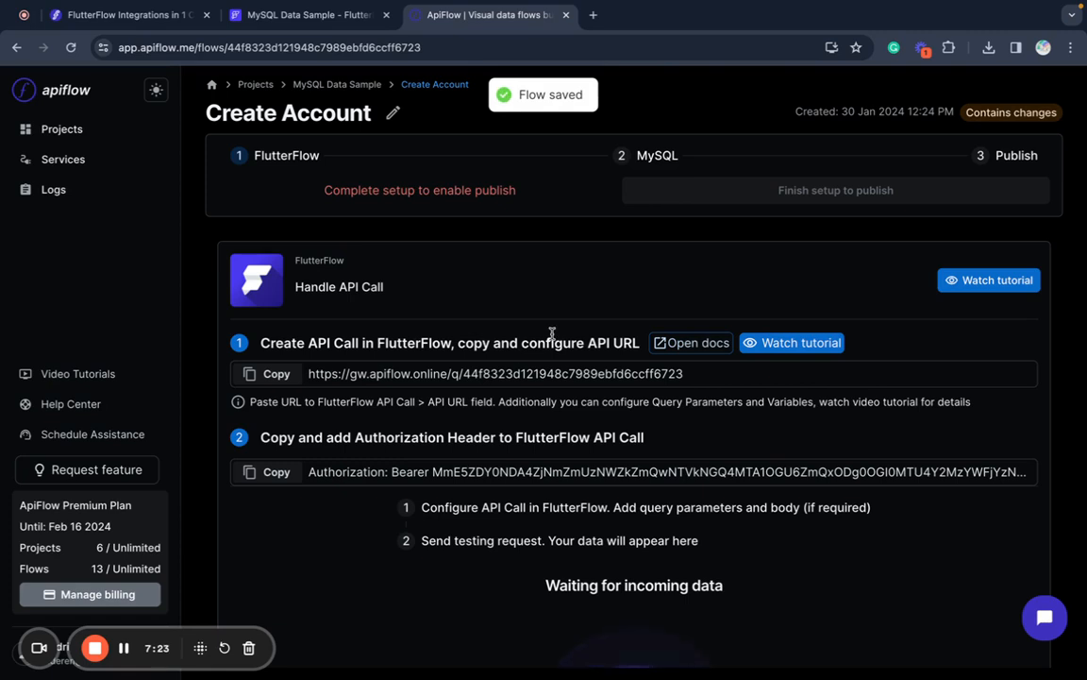
{"action": "left_click", "coordinate": [278, 375]}
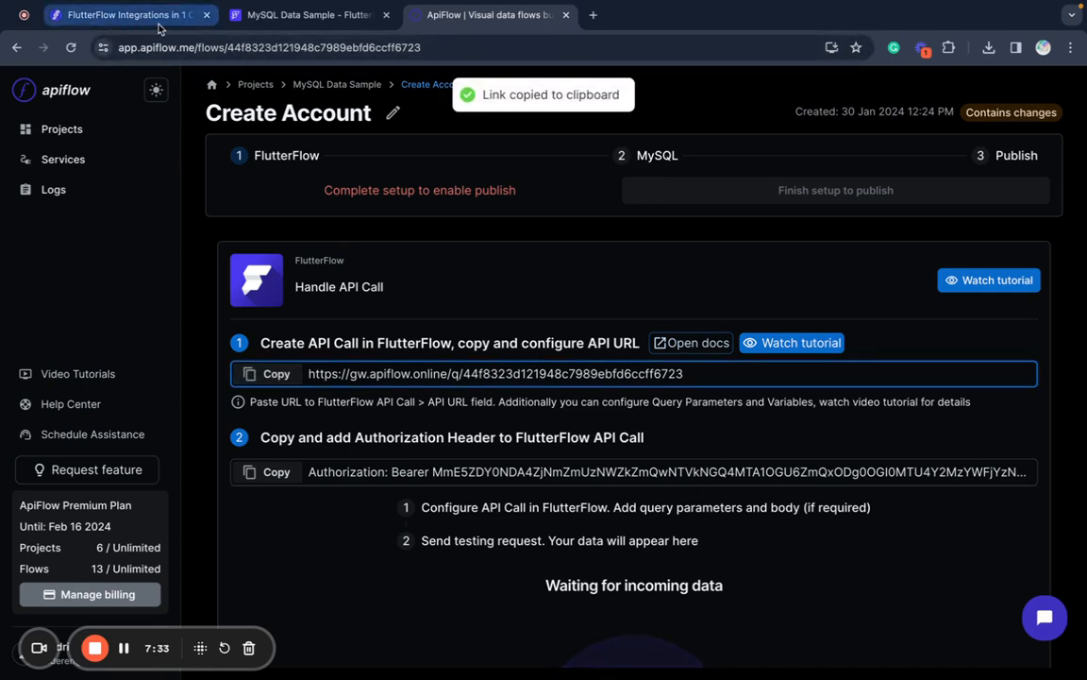
- Create a new API call named 'Create Account' using the pasted ApiFlow URL and POST method
{"action": "left_click", "coordinate": [236, 31]}
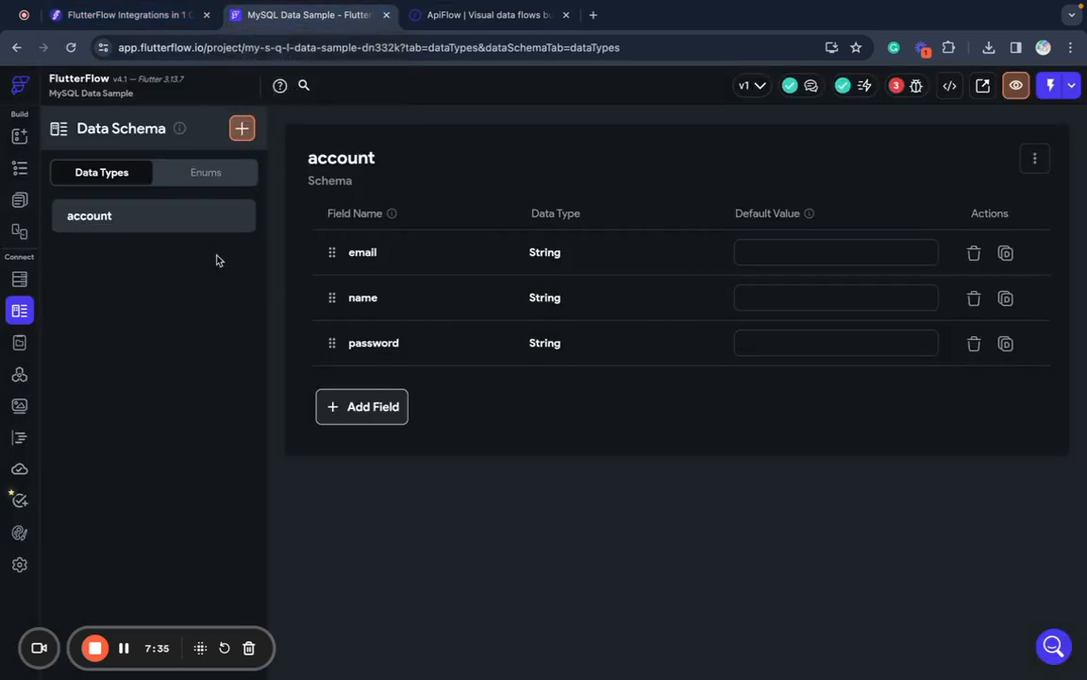
{"action": "left_click", "coordinate": [19, 377]}
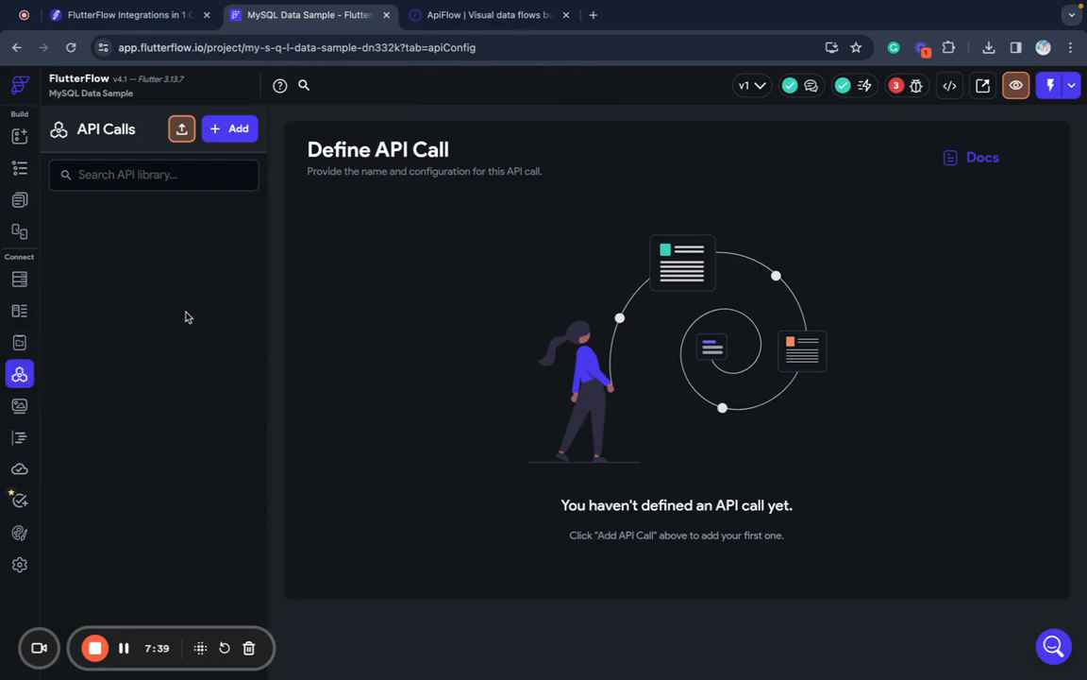
{"action": "left_click", "coordinate": [236, 132]}
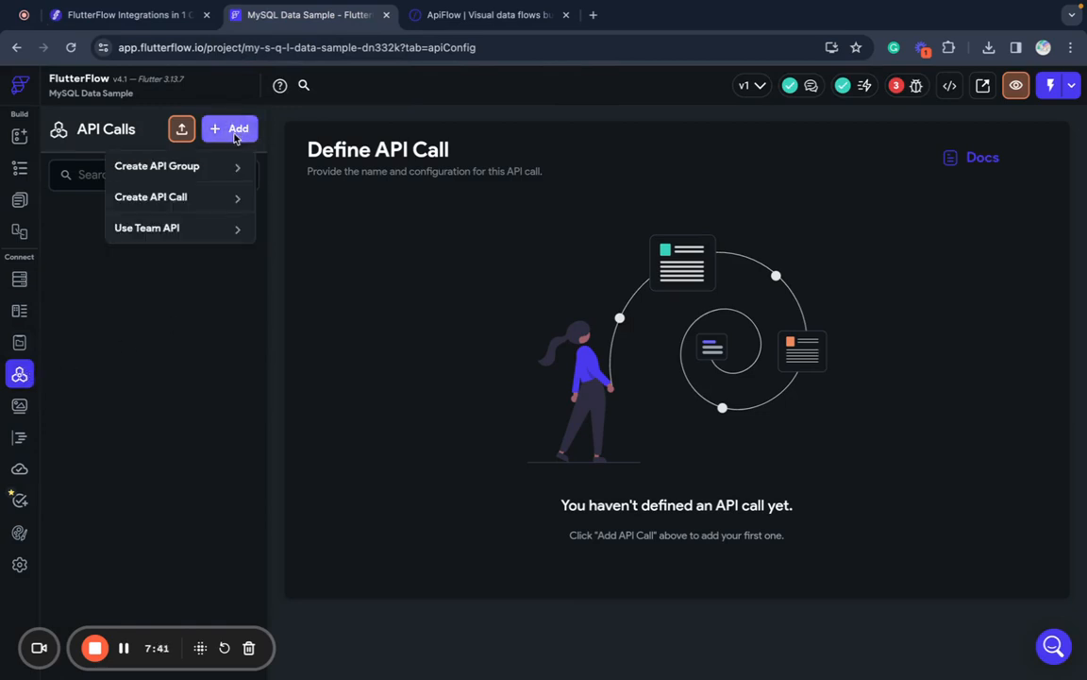
{"action": "left_click", "coordinate": [212, 198]}
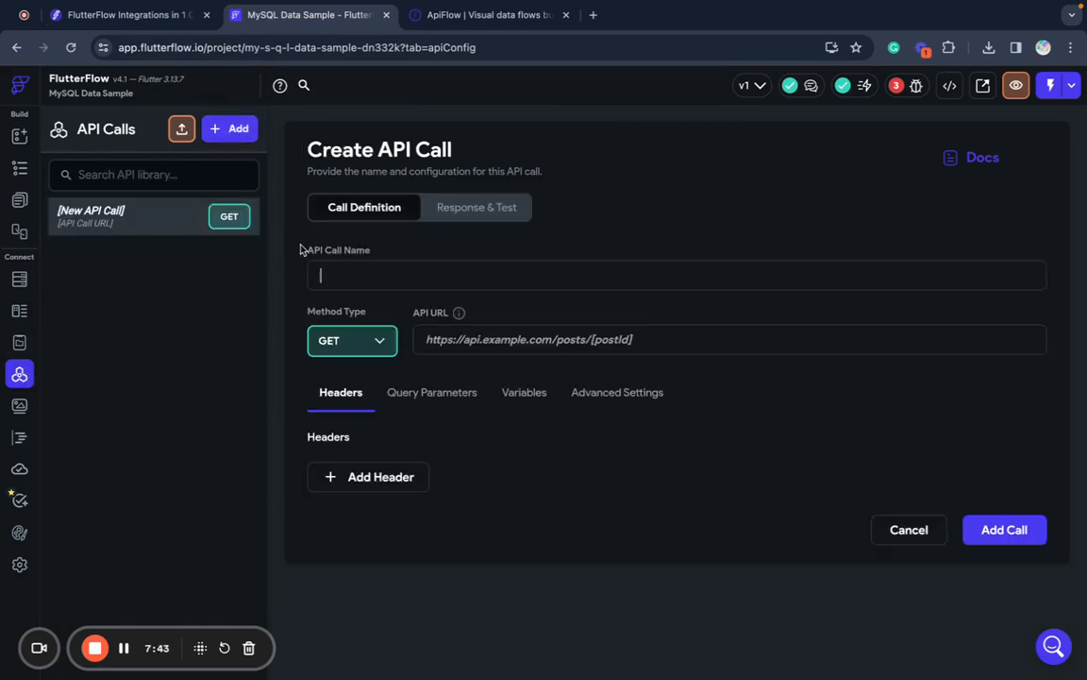
{"action": "key", "text": "super+v"}
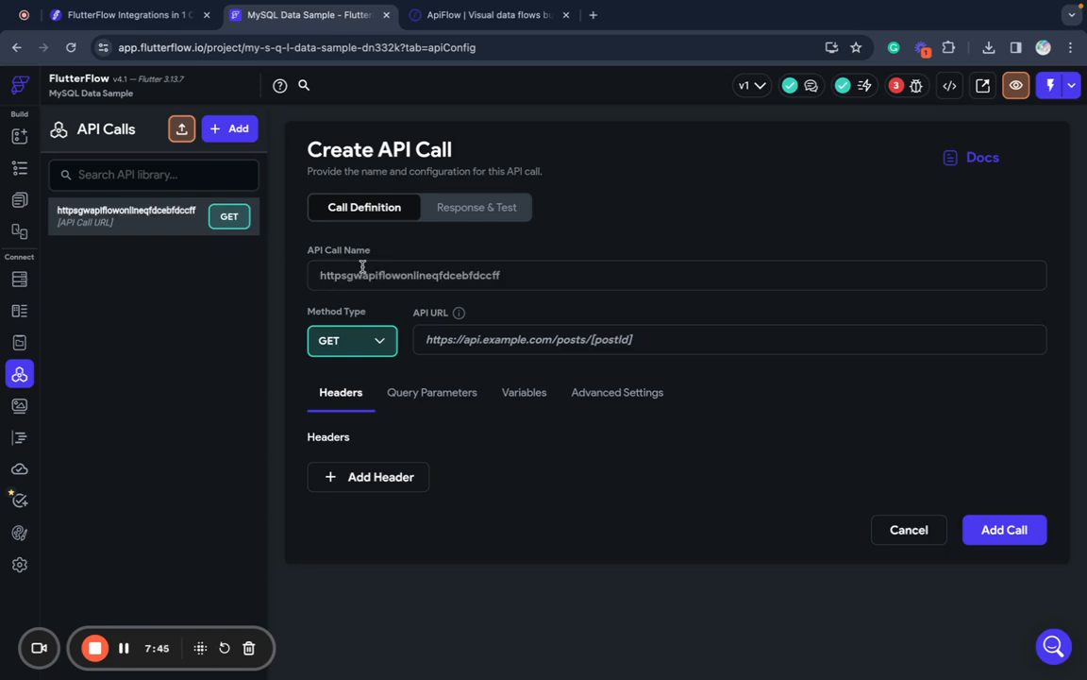
{"action": "key", "text": "super+z"}
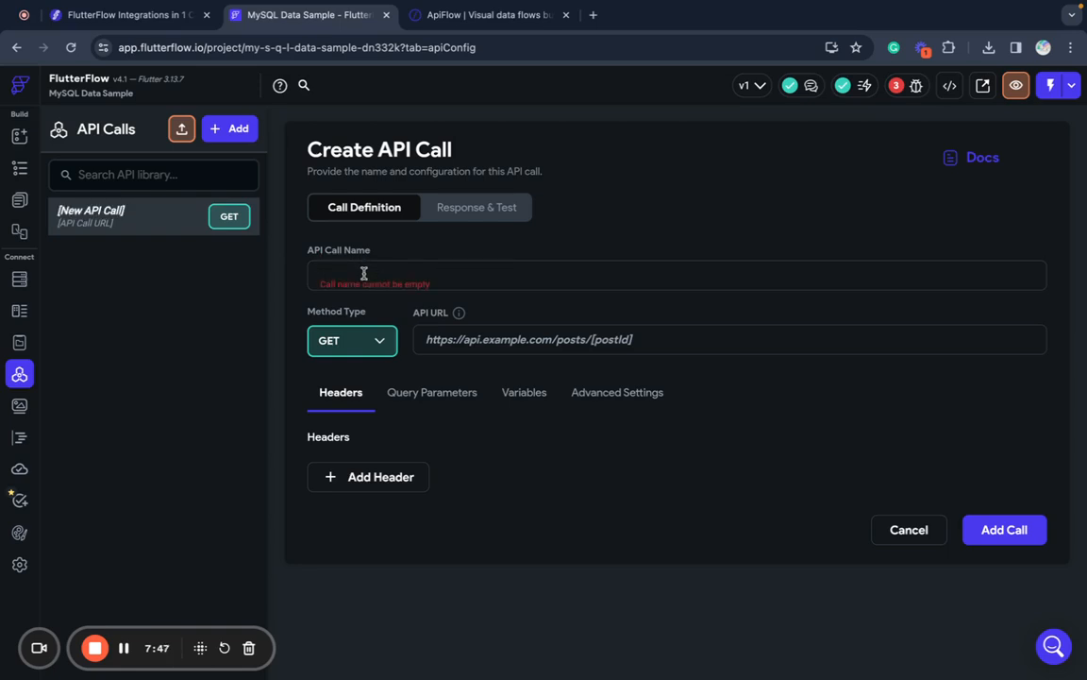
{"action": "type", "text": "Create Account"}
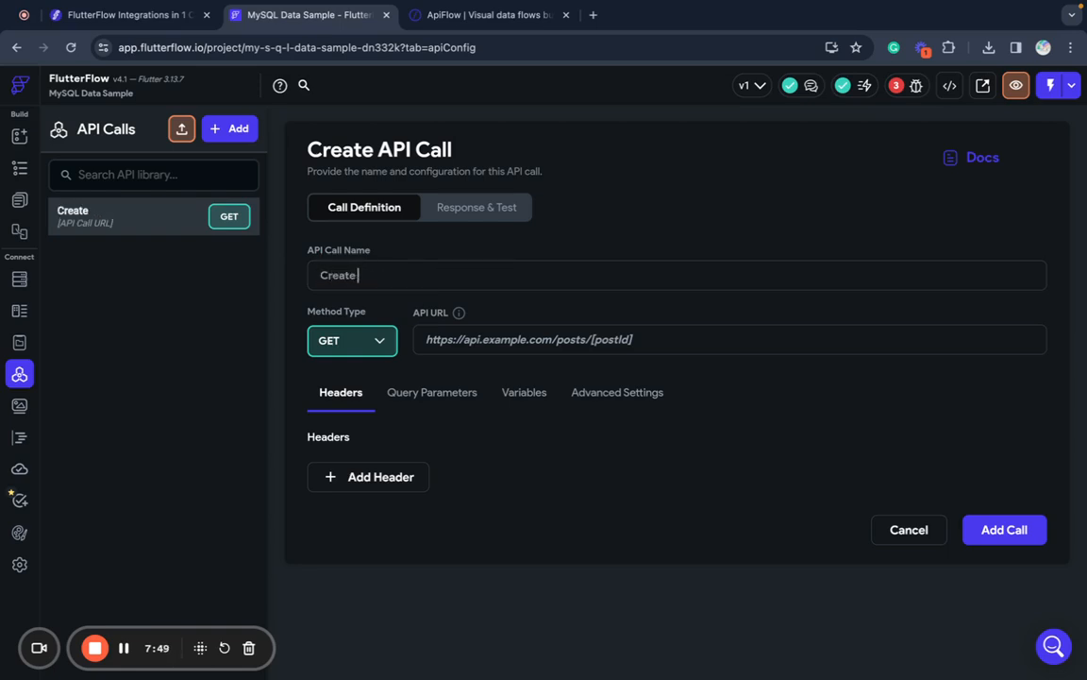
{"action": "left_click", "coordinate": [488, 345]}
{"action": "key", "text": "super+v"}
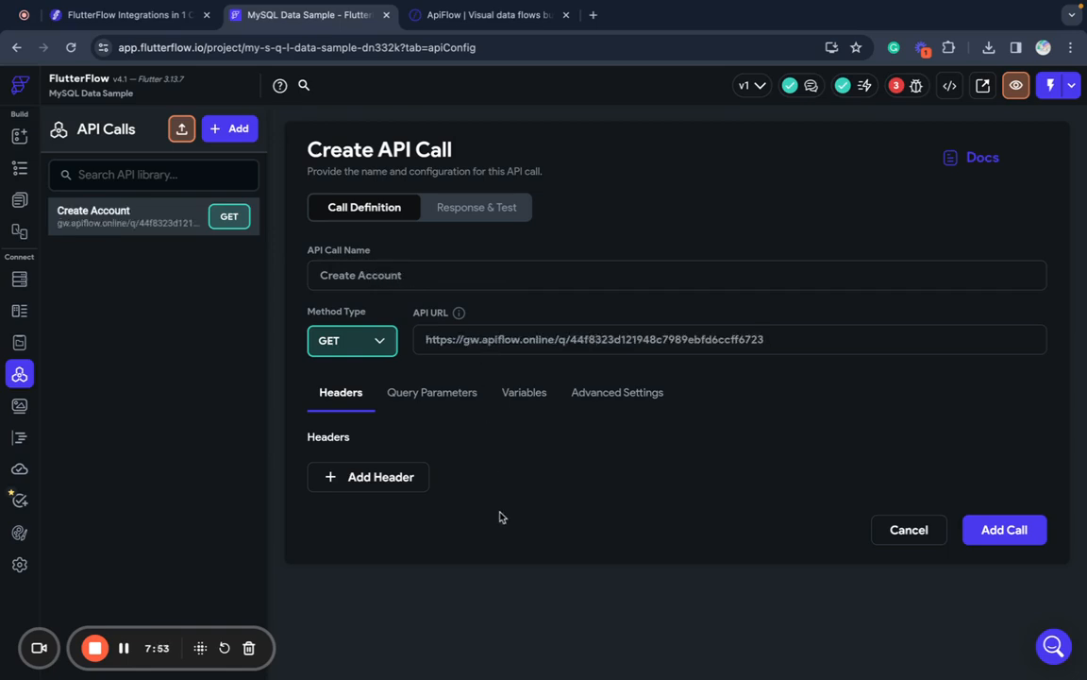
{"action": "left_click", "coordinate": [370, 344]}
{"action": "left_click", "coordinate": [345, 382]}
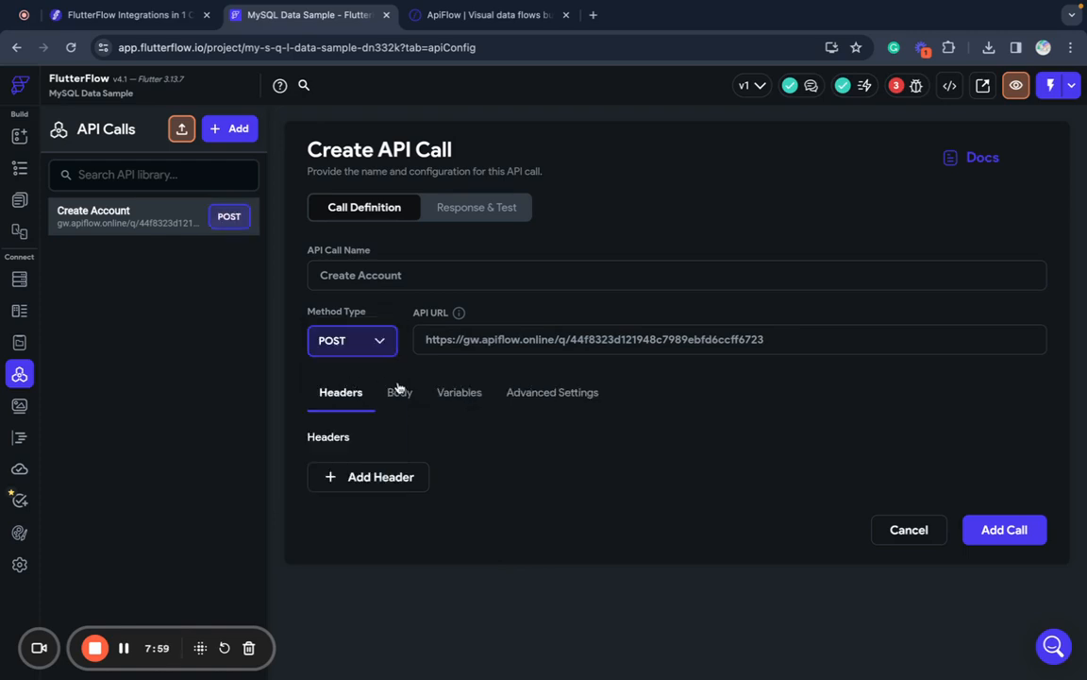
- Add the ApiFlow authorization header copied from the flow page to the call and add it
{"action": "left_click", "coordinate": [515, 23]}
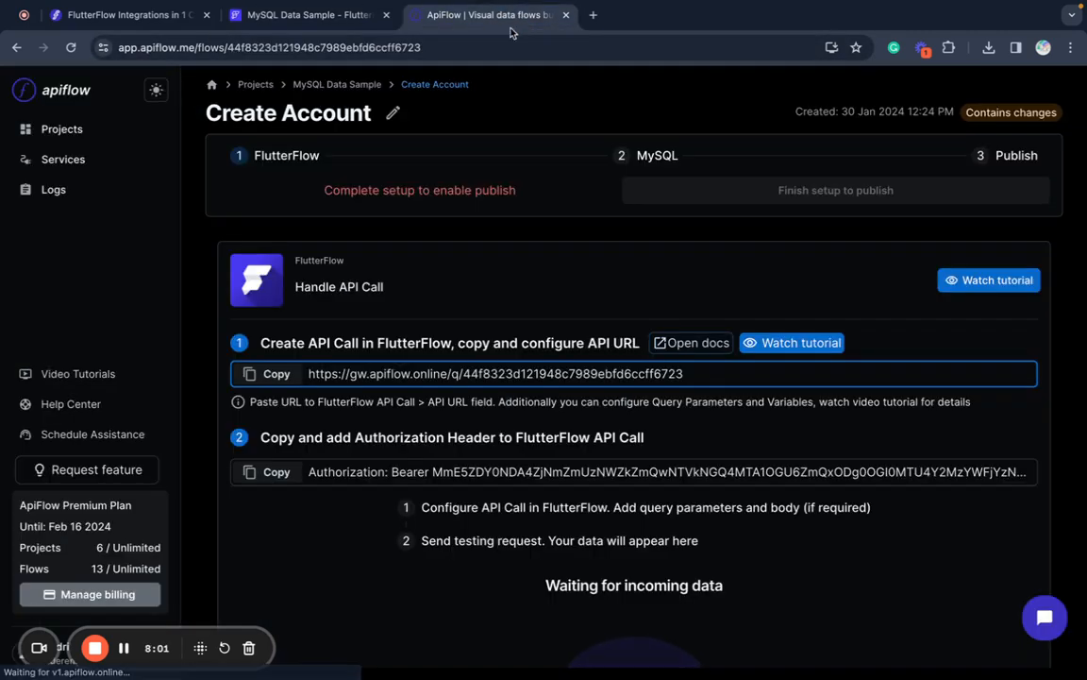
{"action": "left_click", "coordinate": [264, 477]}
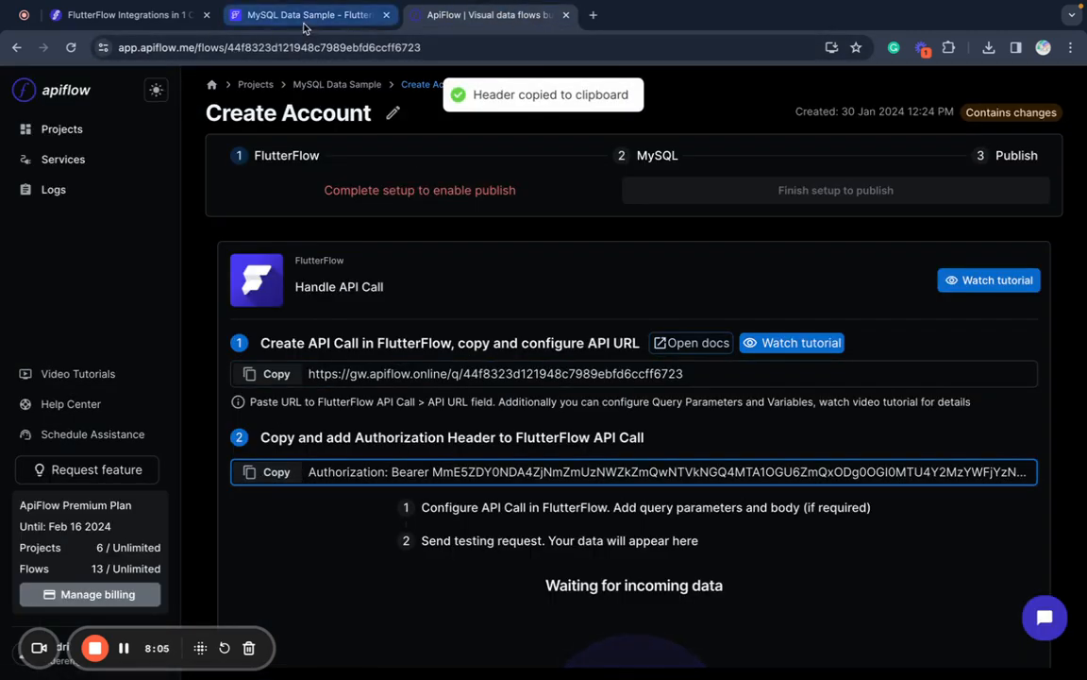
{"action": "left_click", "coordinate": [304, 24]}
{"action": "left_click", "coordinate": [344, 478]}
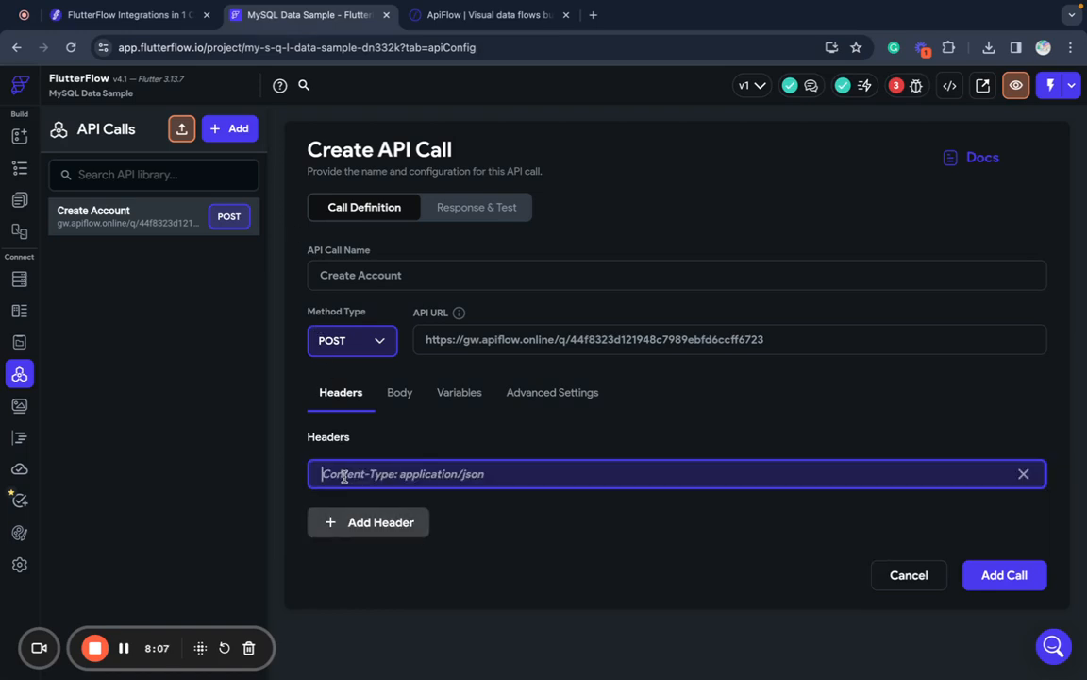
{"action": "key", "text": "super+v"}
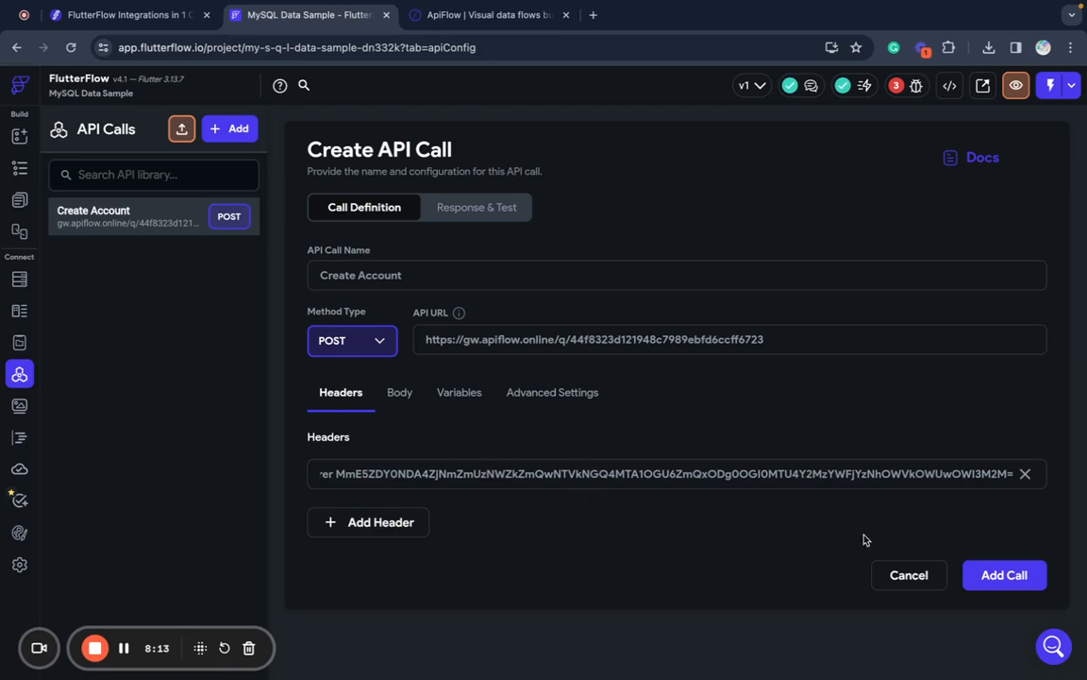
{"action": "left_click", "coordinate": [980, 576]}
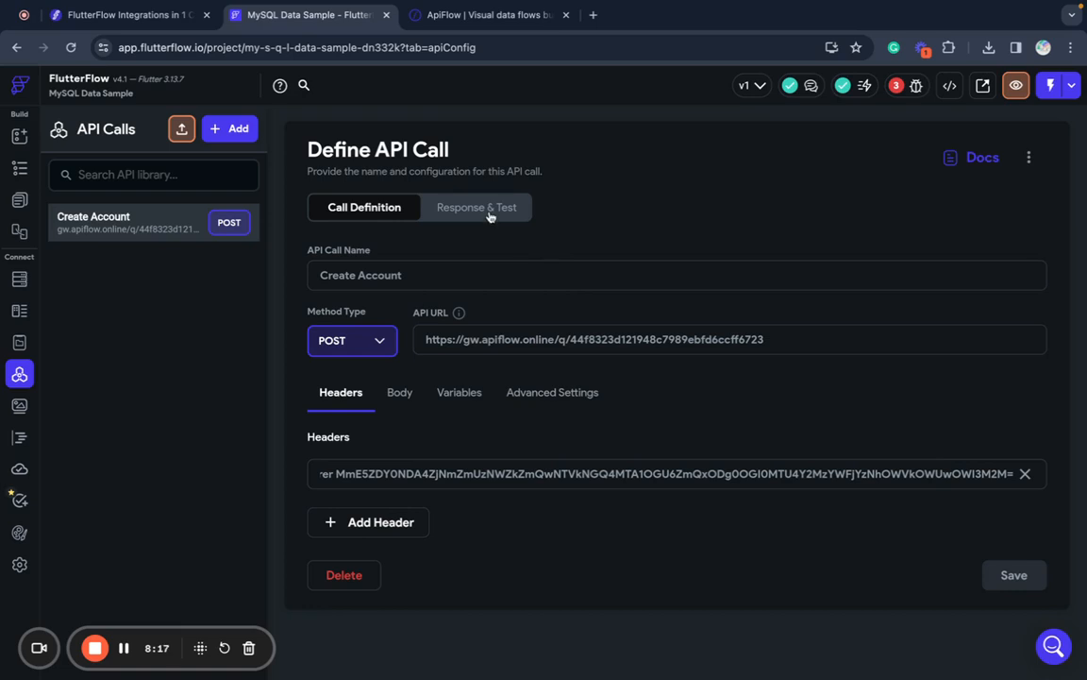
- Make the request body JSON and add a String variable named email
{"action": "left_click", "coordinate": [398, 393]}
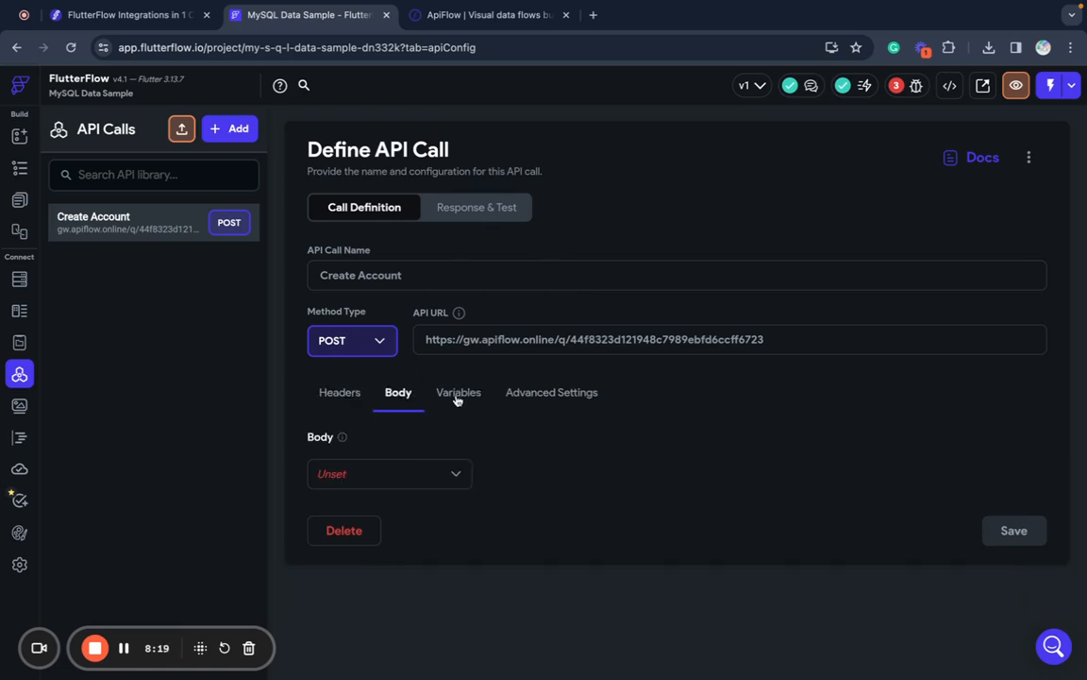
{"action": "left_click", "coordinate": [421, 470]}
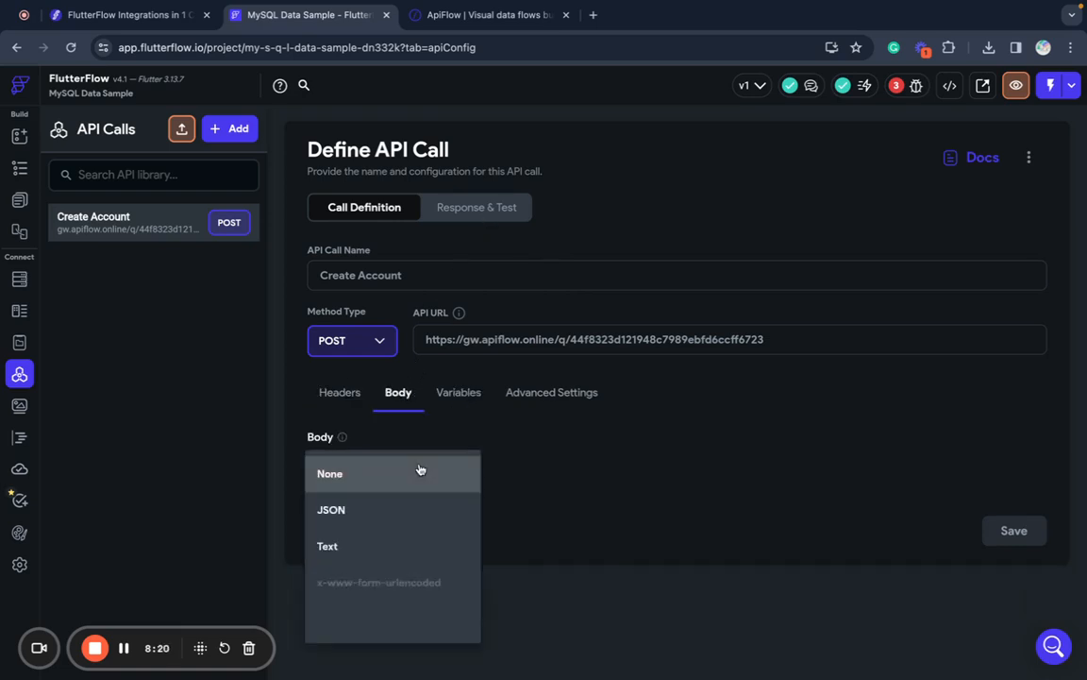
{"action": "left_click", "coordinate": [381, 508]}
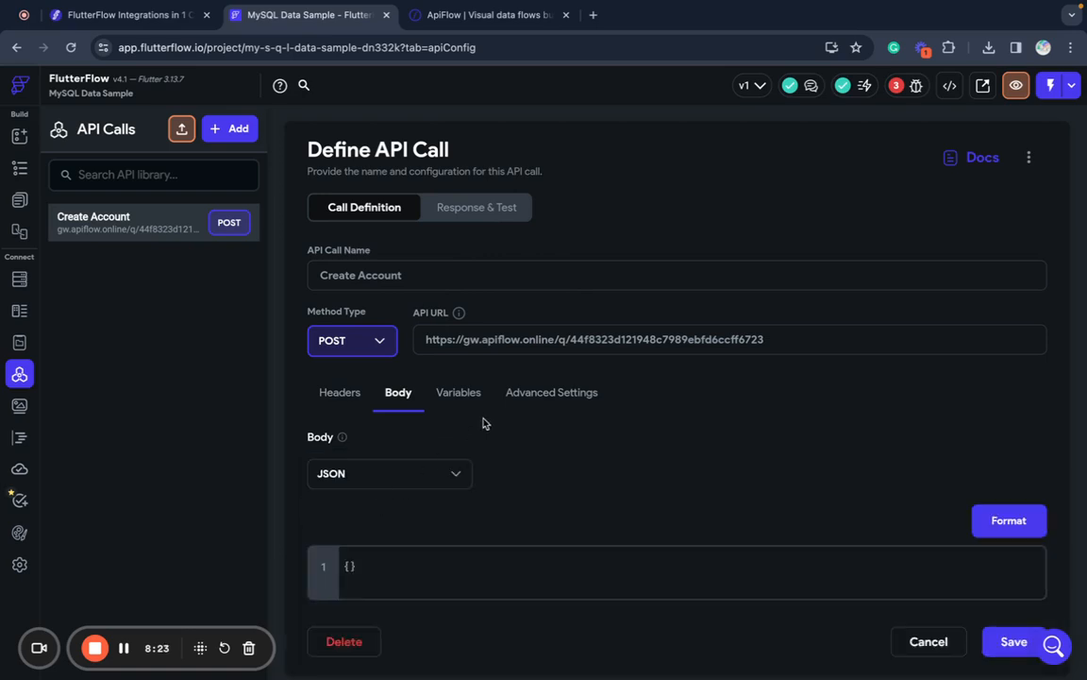
{"action": "left_click", "coordinate": [459, 393]}
{"action": "left_click", "coordinate": [399, 476]}
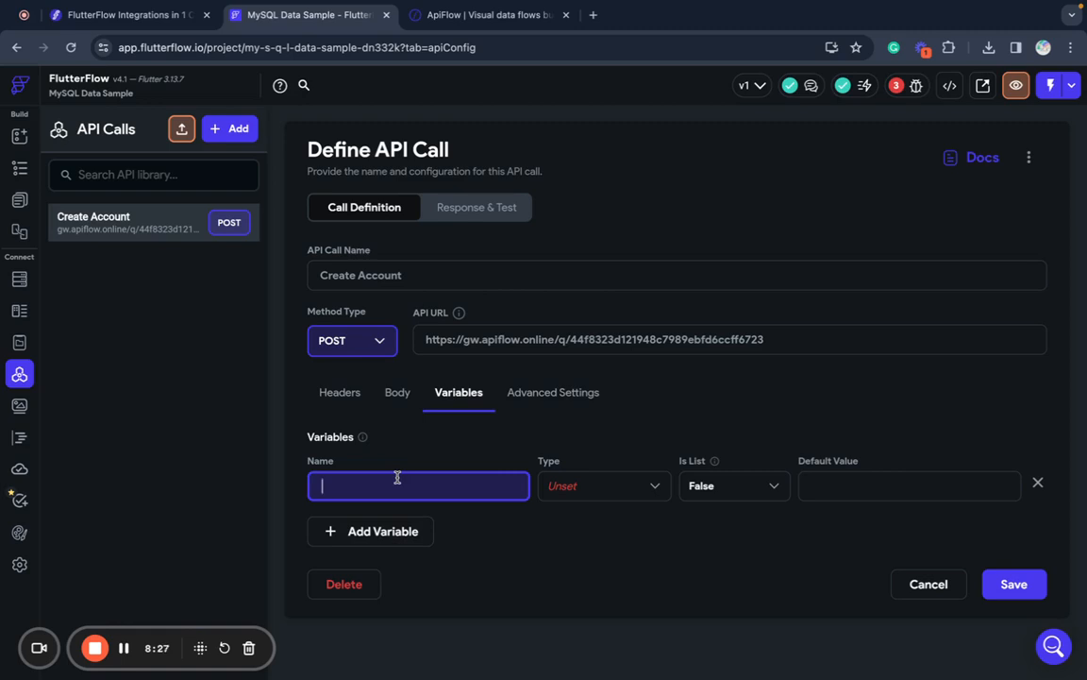
{"action": "type", "text": "email"}
{"action": "left_click", "coordinate": [594, 489]}
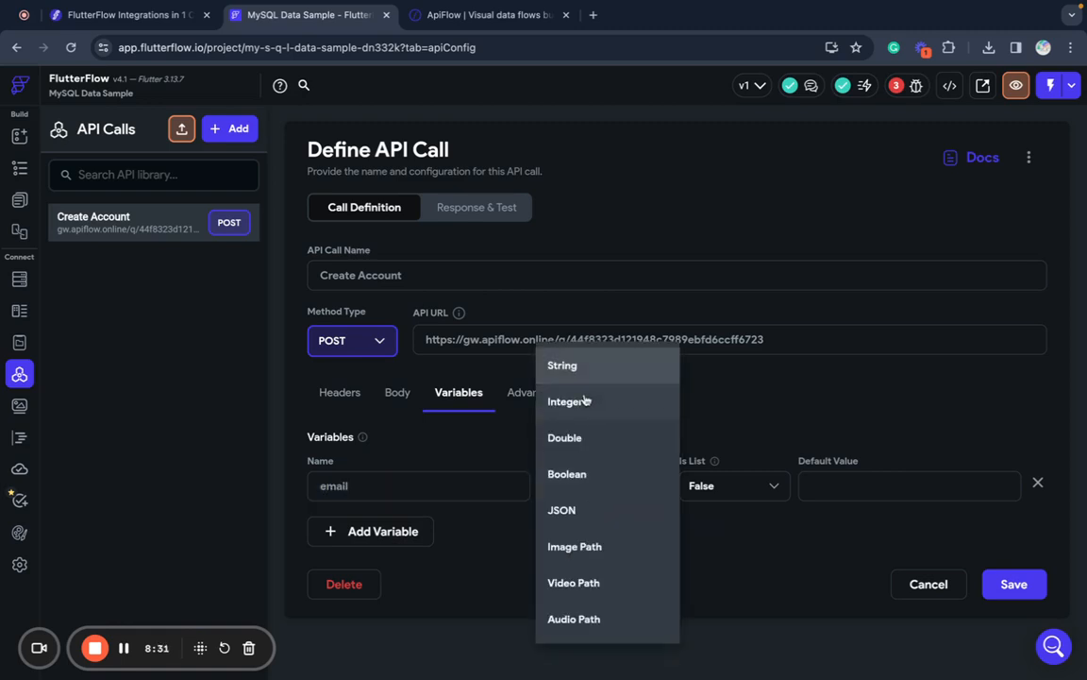
{"action": "left_click", "coordinate": [581, 374]}
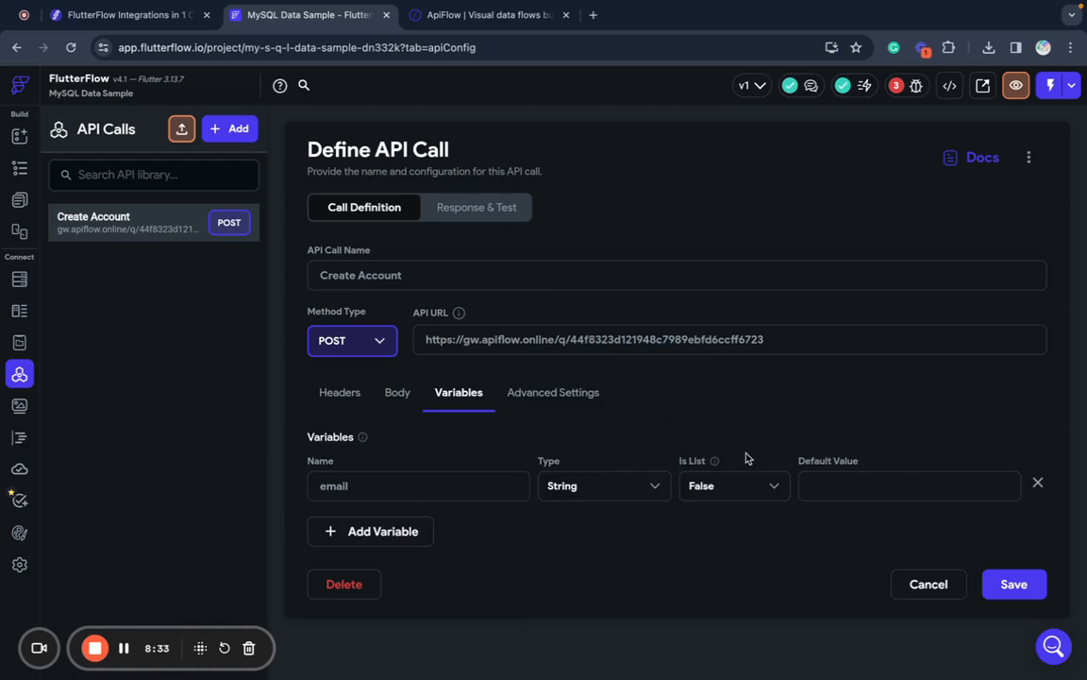
- Add String variables name and password, then return to the Body settings
{"action": "left_click", "coordinate": [406, 533]}
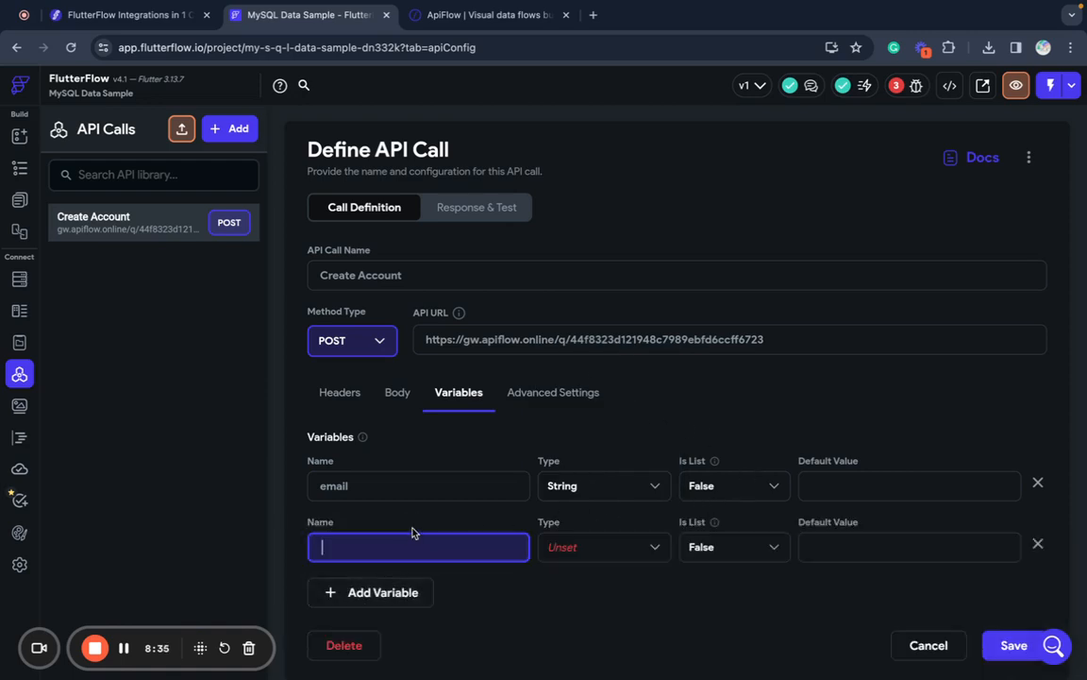
{"action": "type", "text": "name"}
{"action": "left_click", "coordinate": [586, 547]}
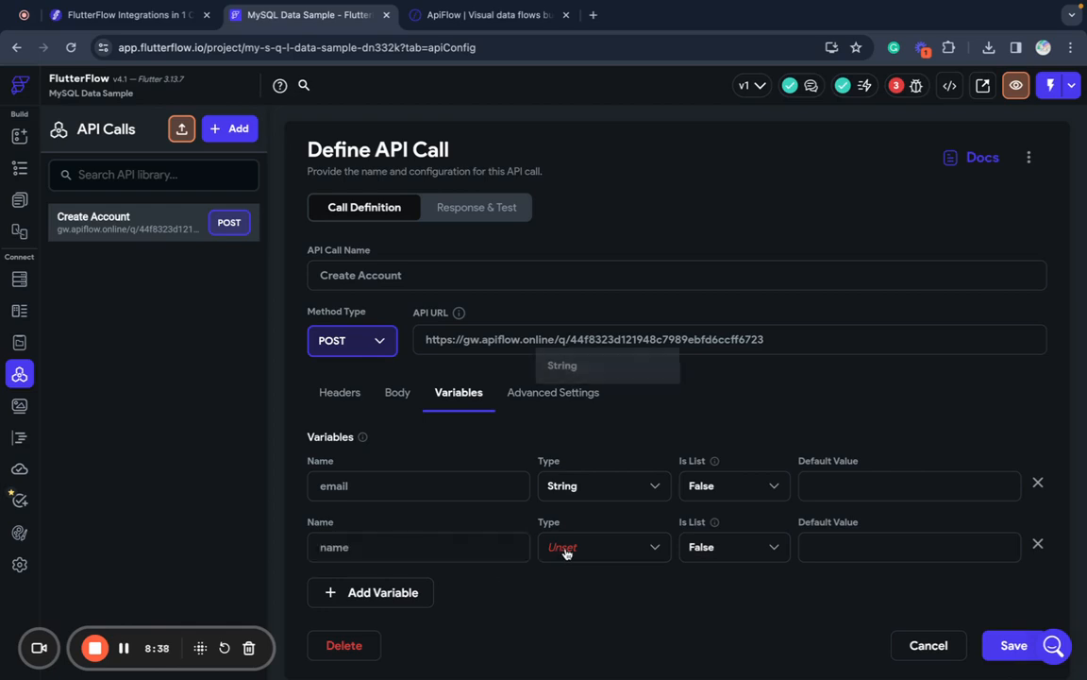
{"action": "left_click", "coordinate": [571, 373]}
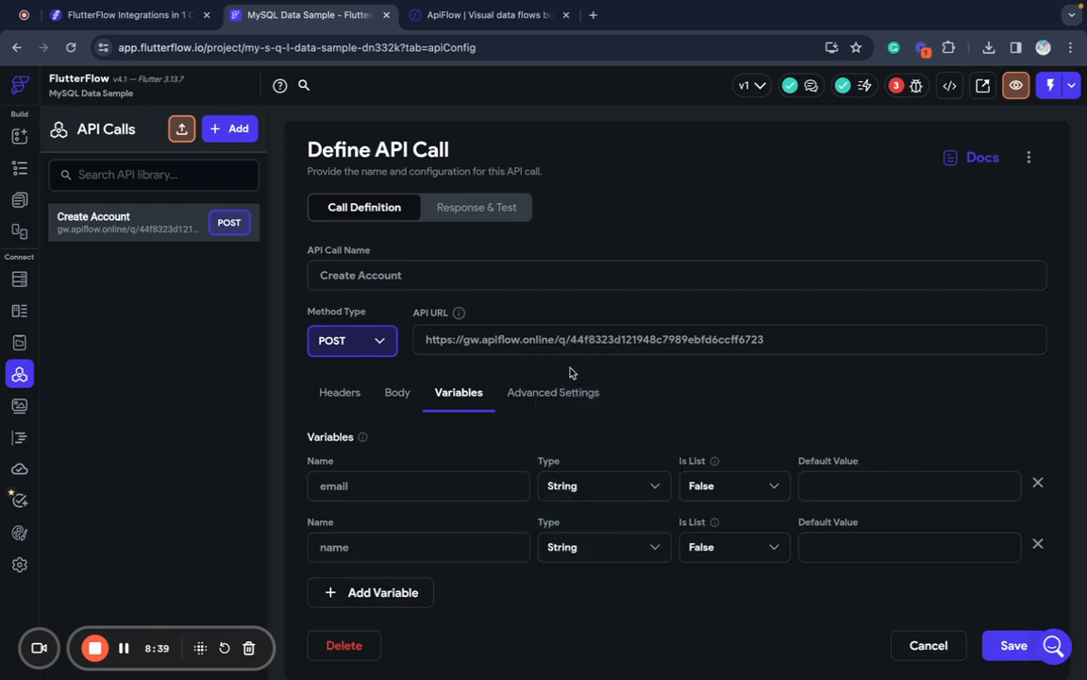
{"action": "left_click", "coordinate": [377, 592]}
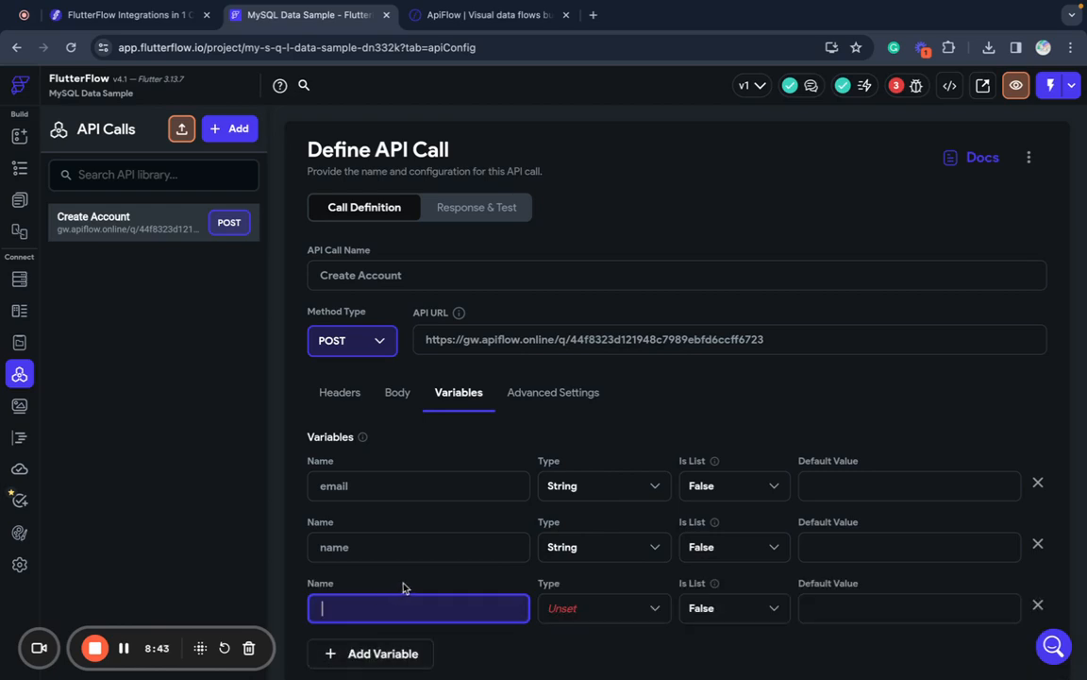
{"action": "type", "text": "password"}
{"action": "left_click", "coordinate": [626, 616]}
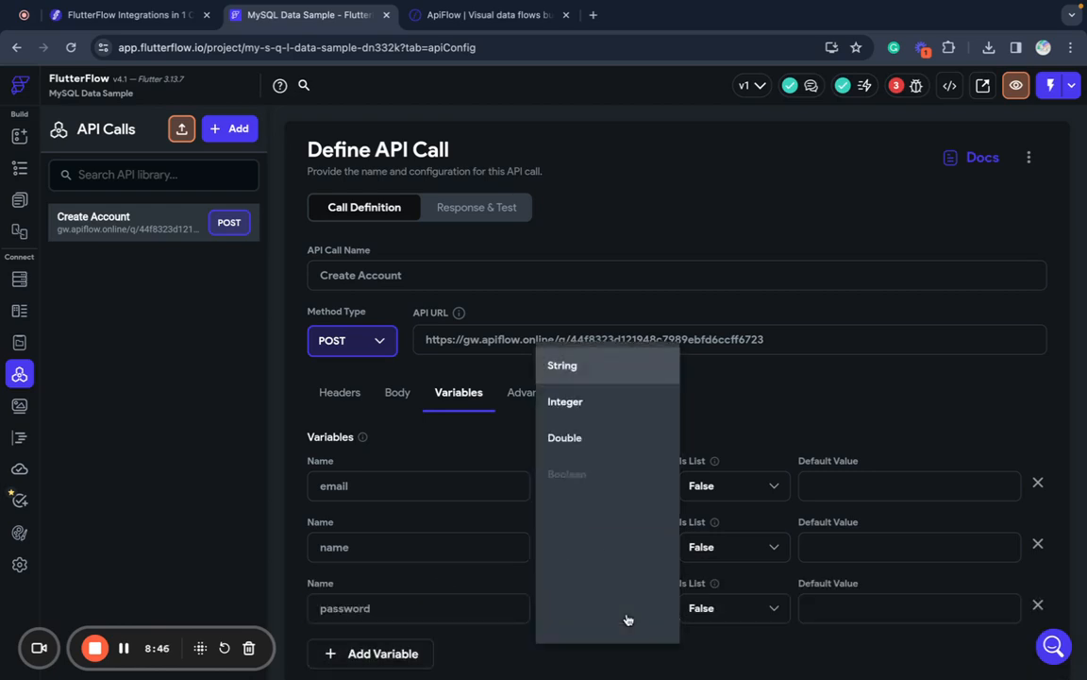
{"action": "left_click", "coordinate": [585, 370]}
{"action": "scroll", "coordinate": [586, 370], "scroll_direction": "down", "scroll_amount": 1}
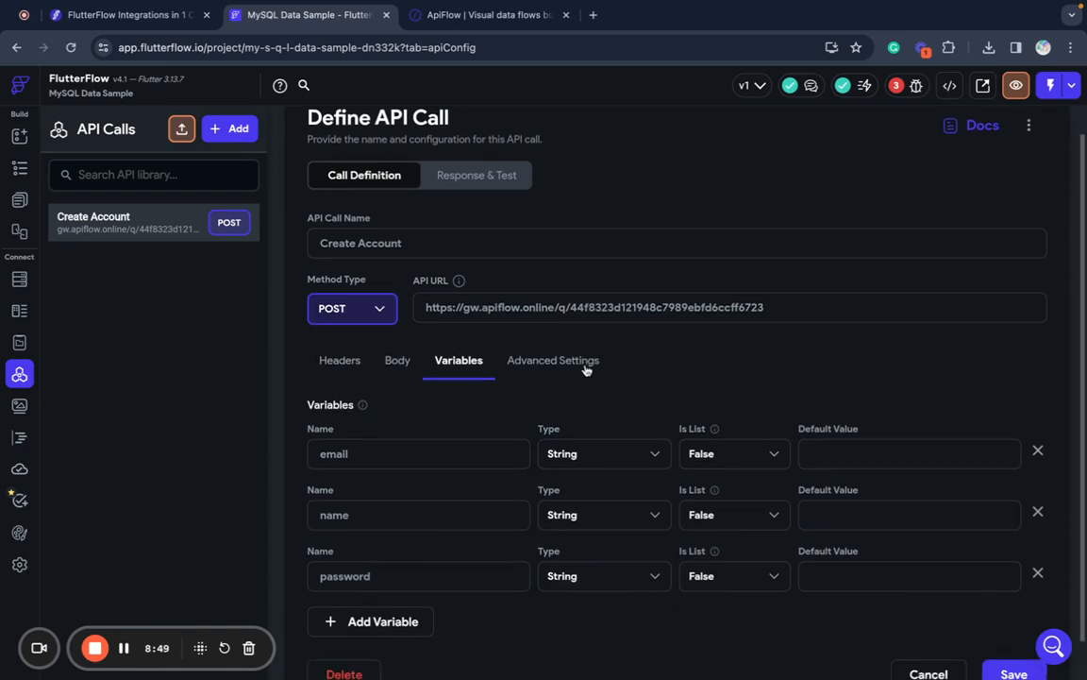
{"action": "scroll", "coordinate": [585, 369], "scroll_direction": "down", "scroll_amount": 1}
{"action": "left_click", "coordinate": [396, 343]}
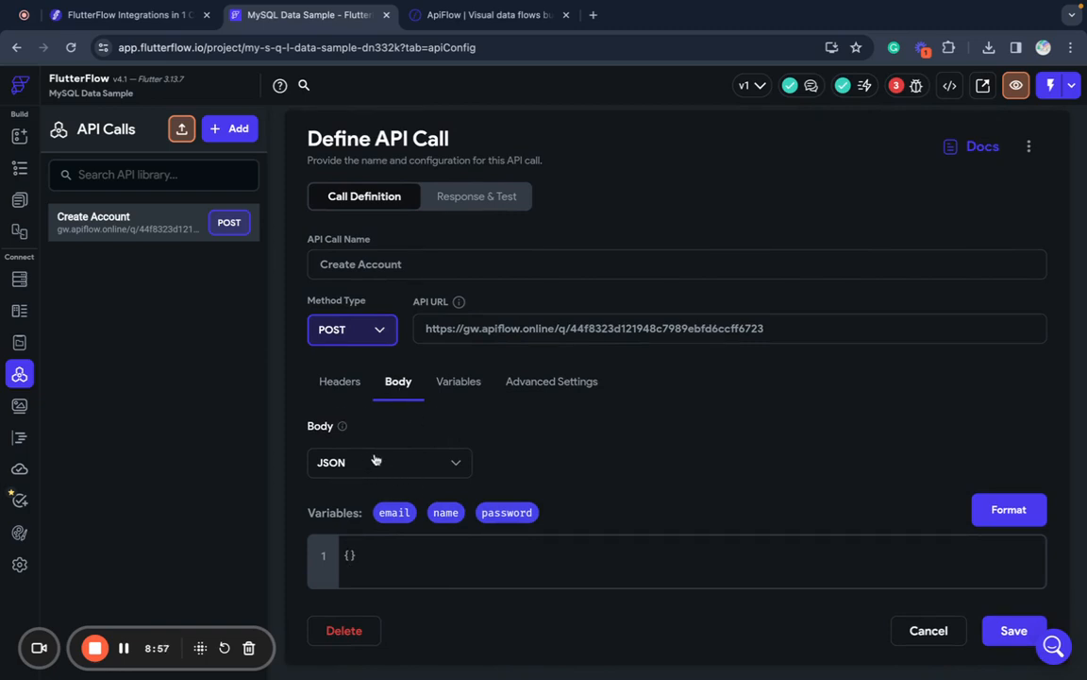
- Write the "email" and "name" JSON keys, each bound to its matching variable chip
{"action": "key", "text": "Return"}
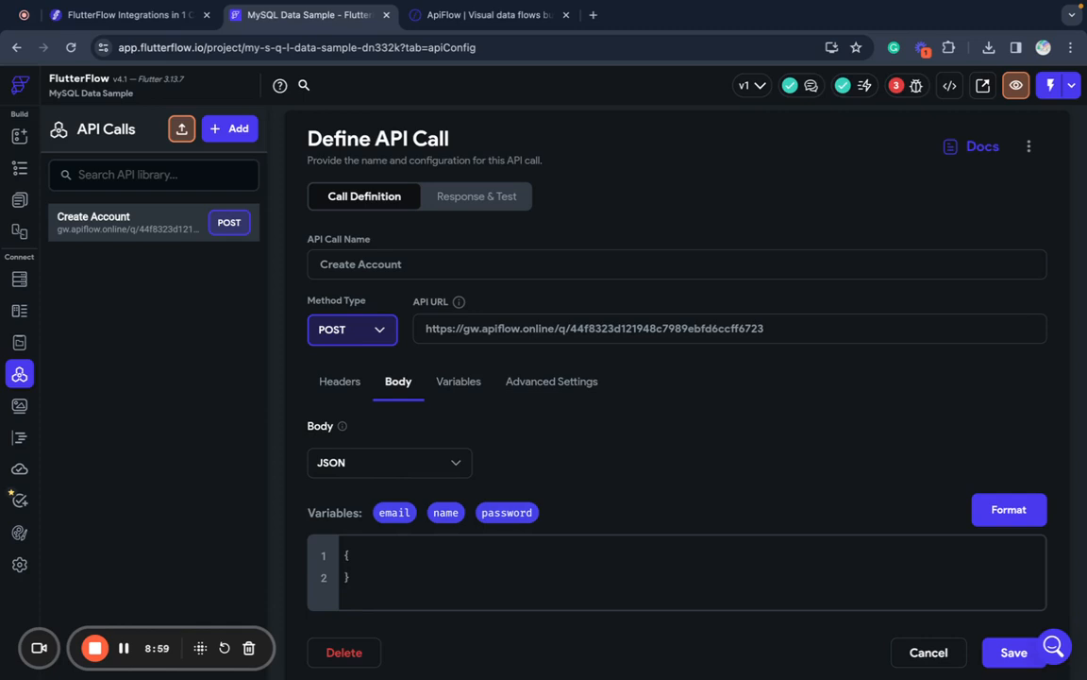
{"action": "key", "text": "Return"}
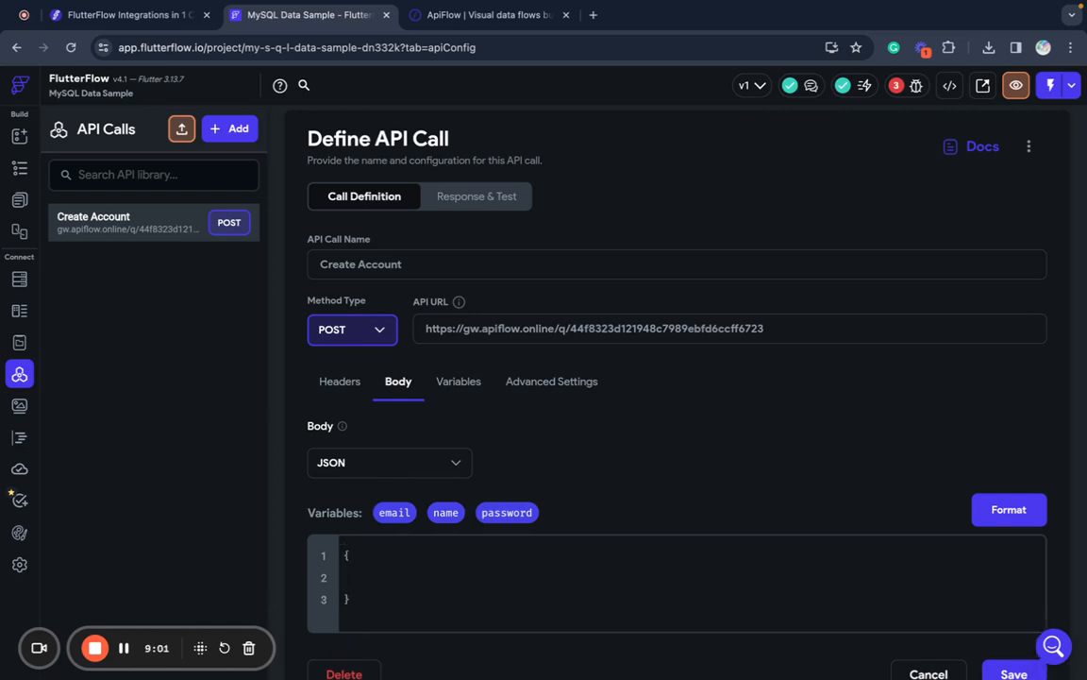
{"action": "type", "text": "\"email\":"}
{"action": "left_click_drag", "start_coordinate": [394, 513], "coordinate": [418, 575]}
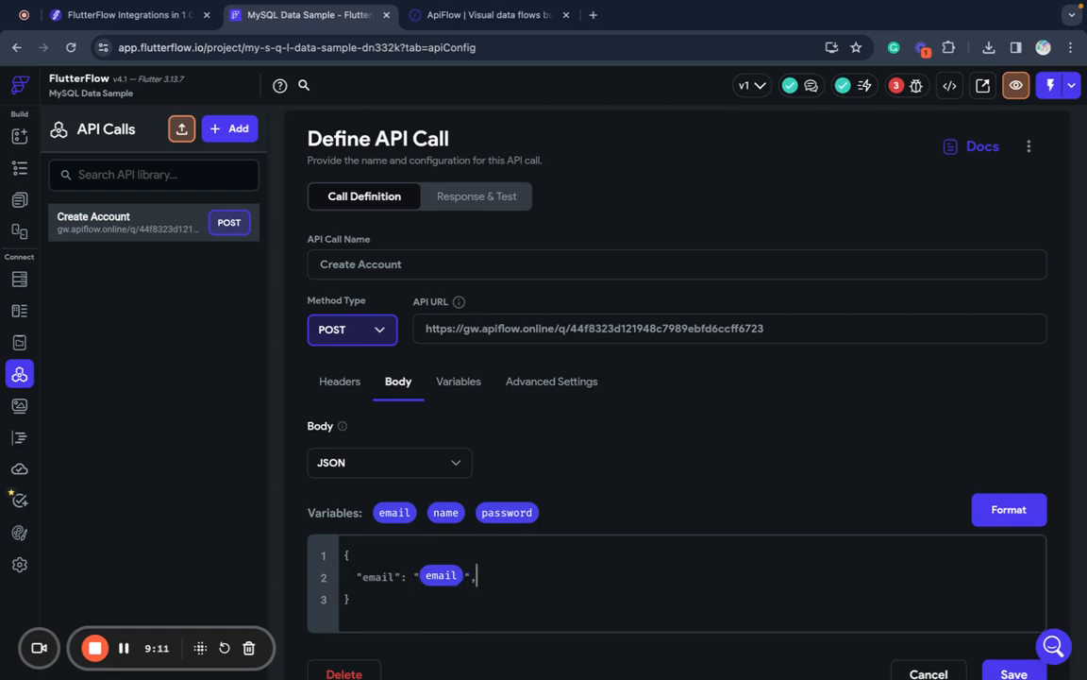
{"action": "type", "text": ","}
{"action": "key", "text": "Return"}
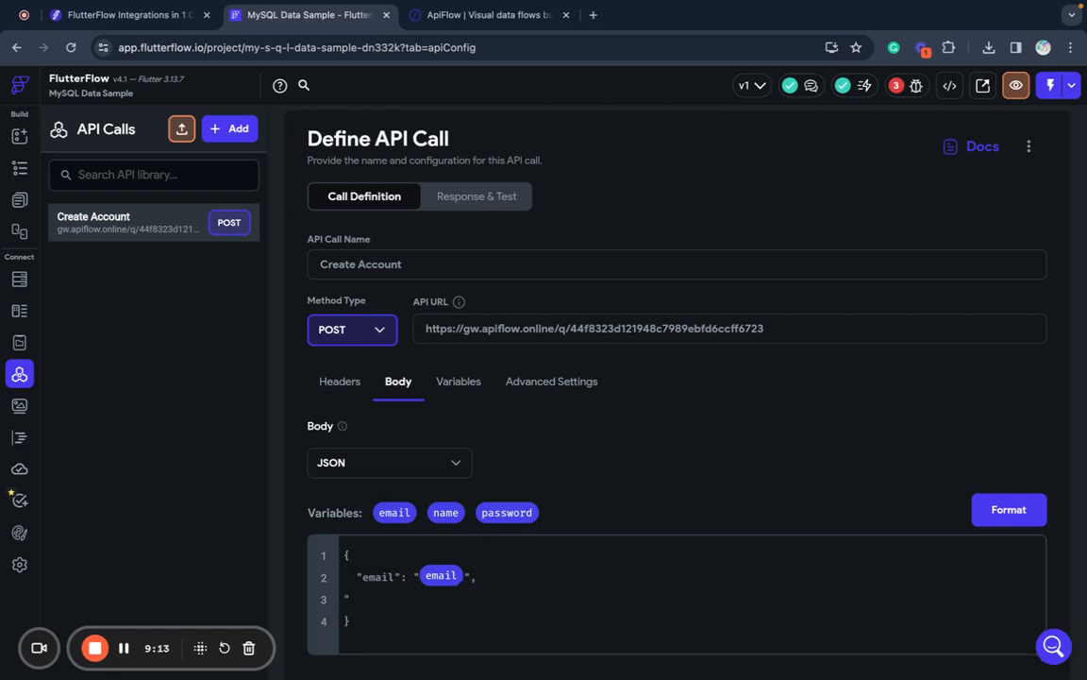
{"action": "type", "text": "\"name\":"}
{"action": "left_click_drag", "start_coordinate": [445, 512], "coordinate": [410, 599]}
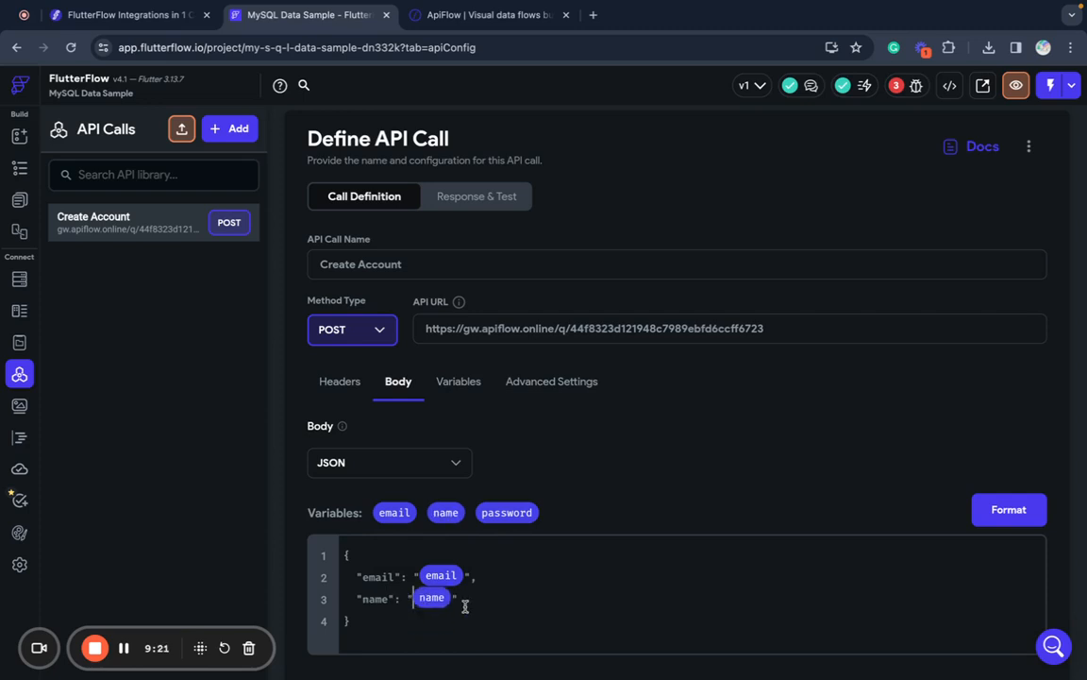
- Add the "password" key bound to the password variable and save the call
{"action": "key", "text": "Return"}
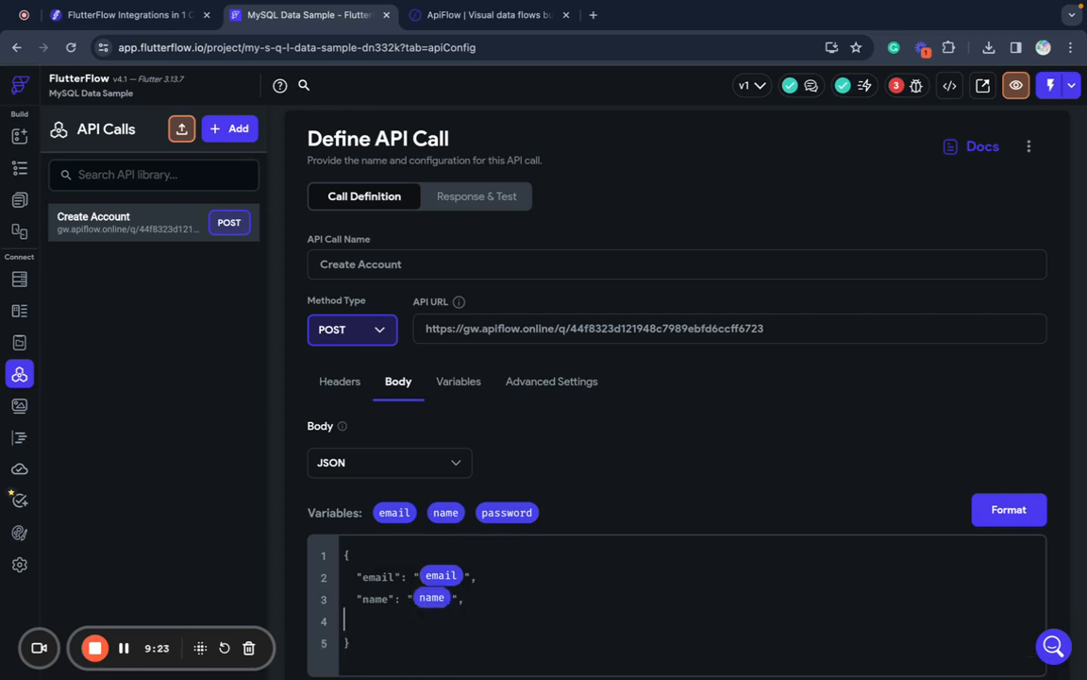
{"action": "type", "text": "\"password\":"}
{"action": "left_click_drag", "start_coordinate": [522, 517], "coordinate": [483, 621]}
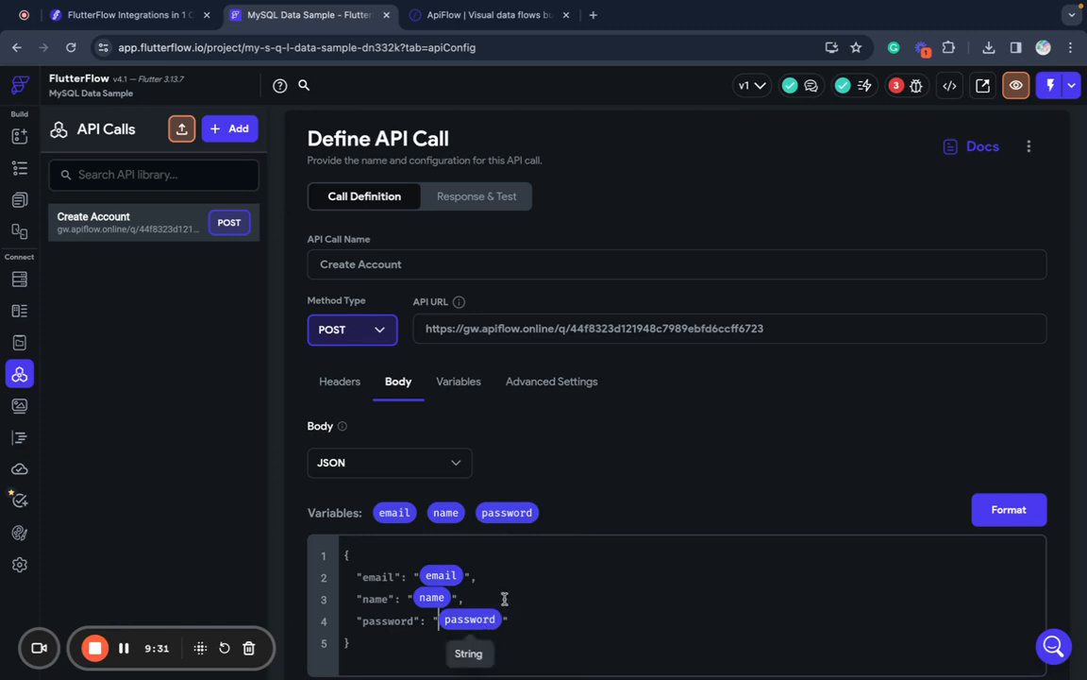
{"action": "scroll", "coordinate": [675, 453], "scroll_direction": "down", "scroll_amount": 1}
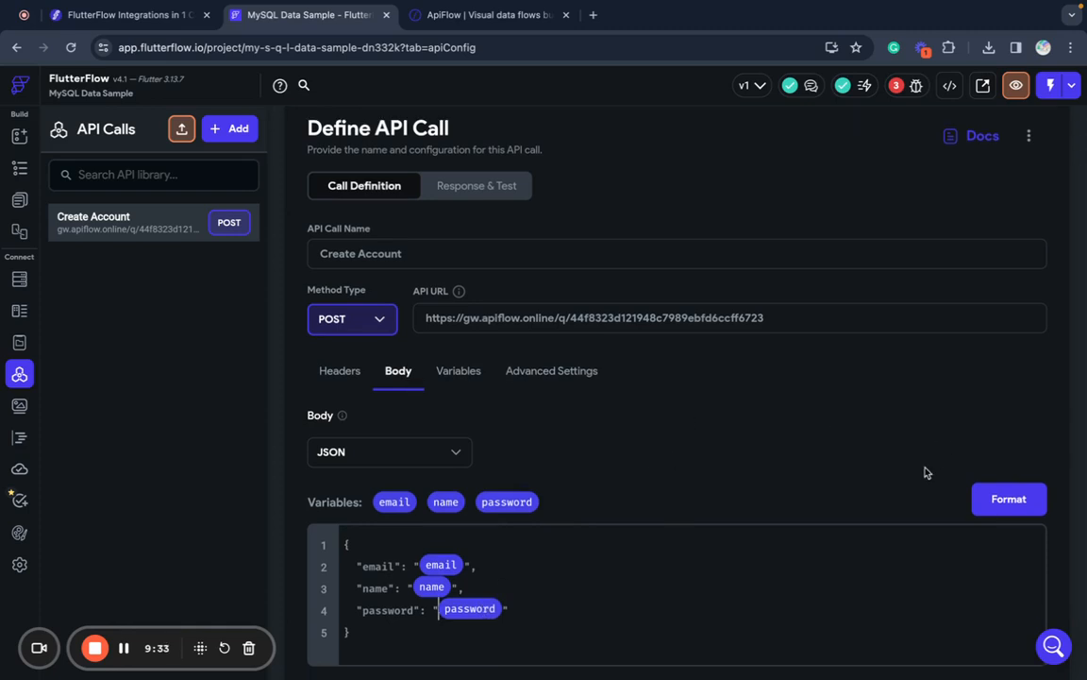
{"action": "scroll", "coordinate": [859, 488], "scroll_direction": "down", "scroll_amount": 3}
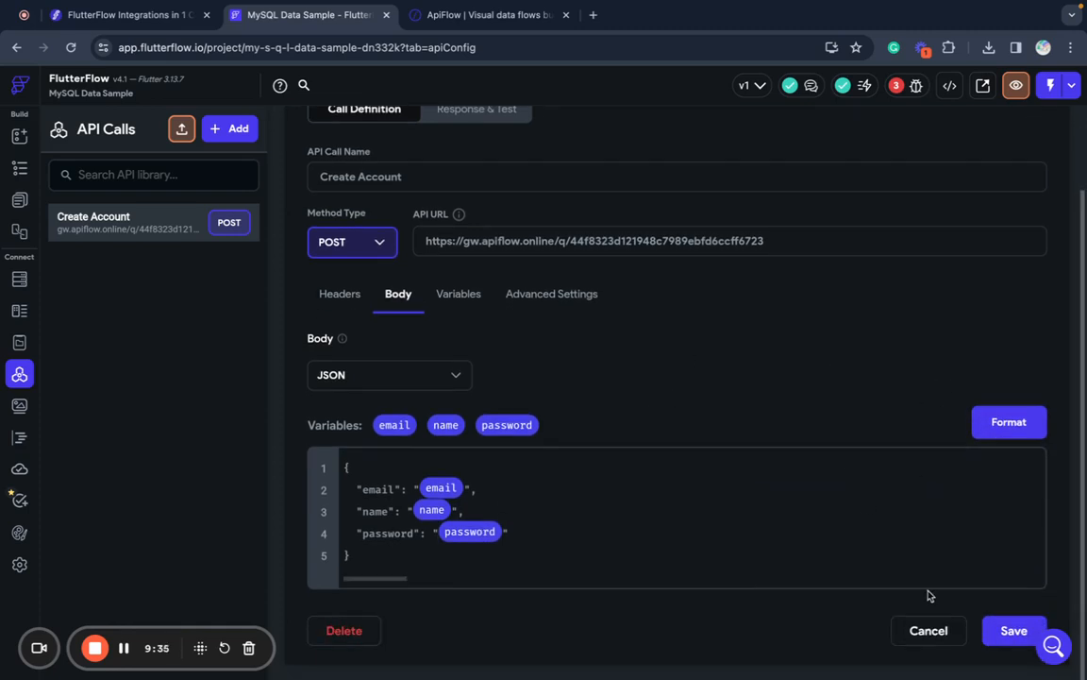
{"action": "left_click", "coordinate": [1003, 630]}
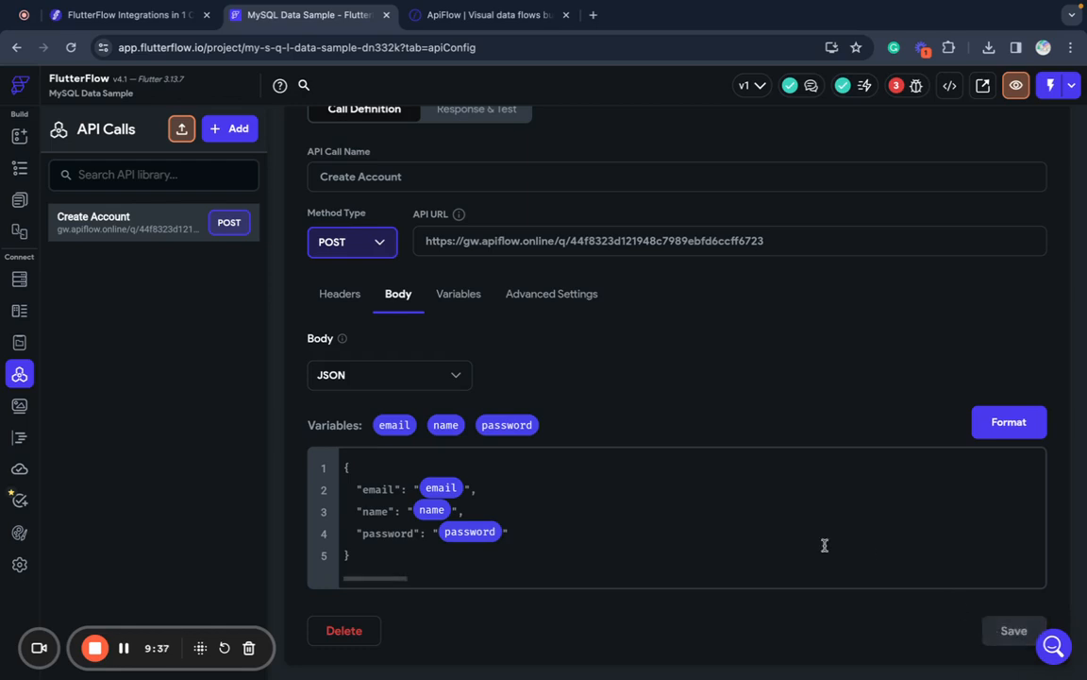
{"action": "scroll", "coordinate": [655, 480], "scroll_direction": "up", "scroll_amount": 1}
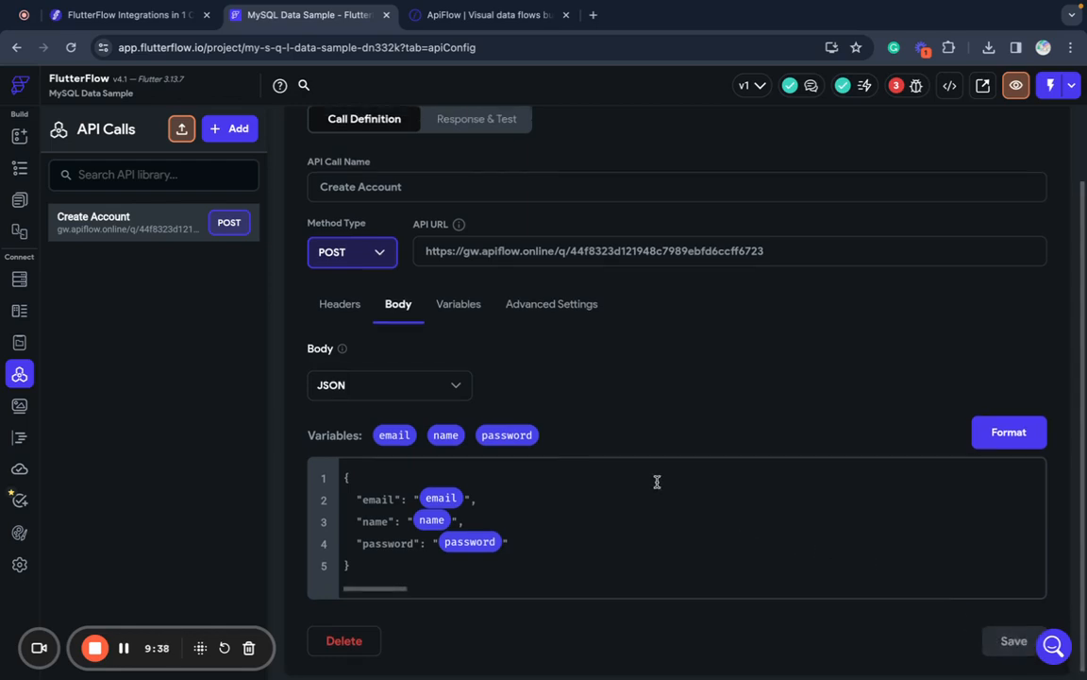
- In Response & Test, enable and fill sample email and name test values
{"action": "left_click", "coordinate": [506, 123]}
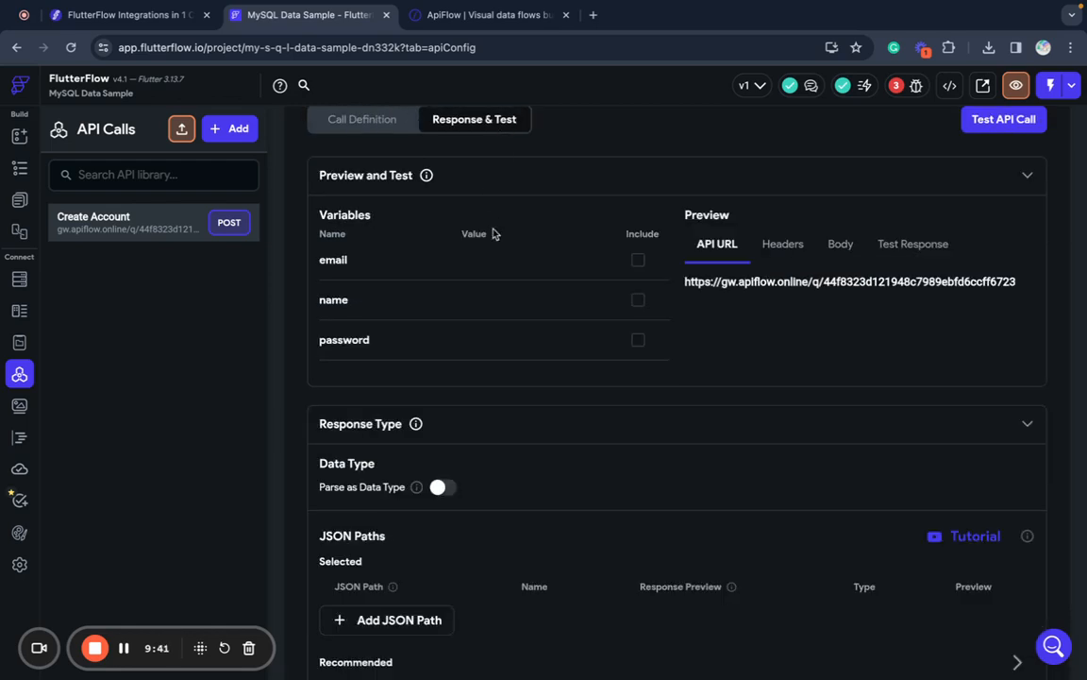
{"action": "left_click", "coordinate": [637, 260]}
{"action": "left_click", "coordinate": [547, 255]}
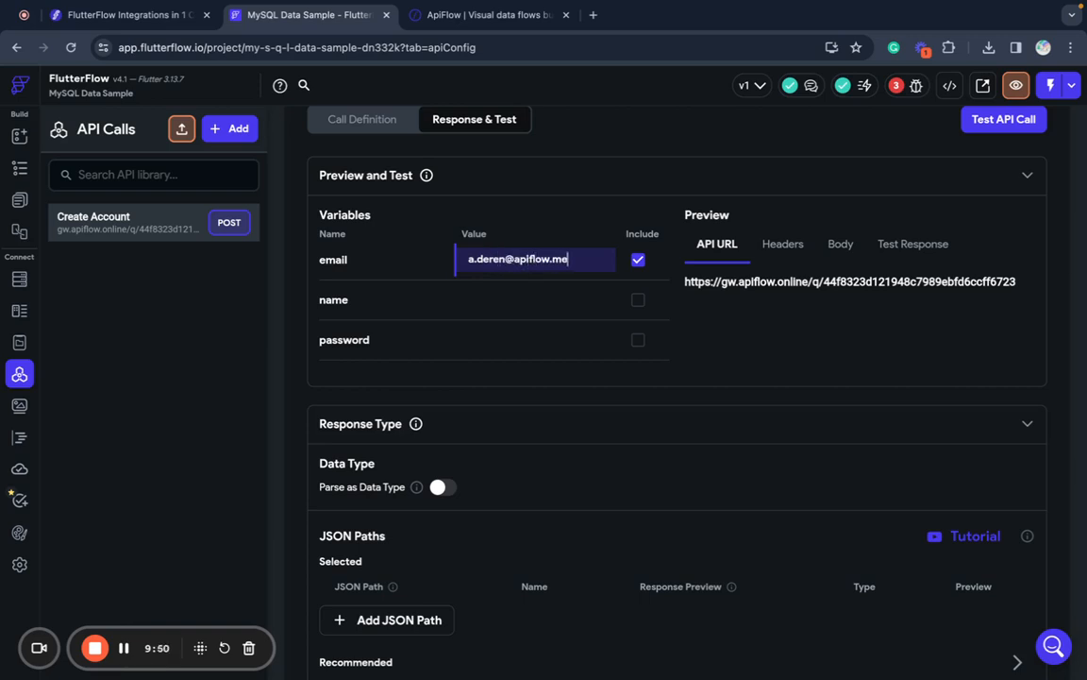
{"action": "key", "text": "Return"}
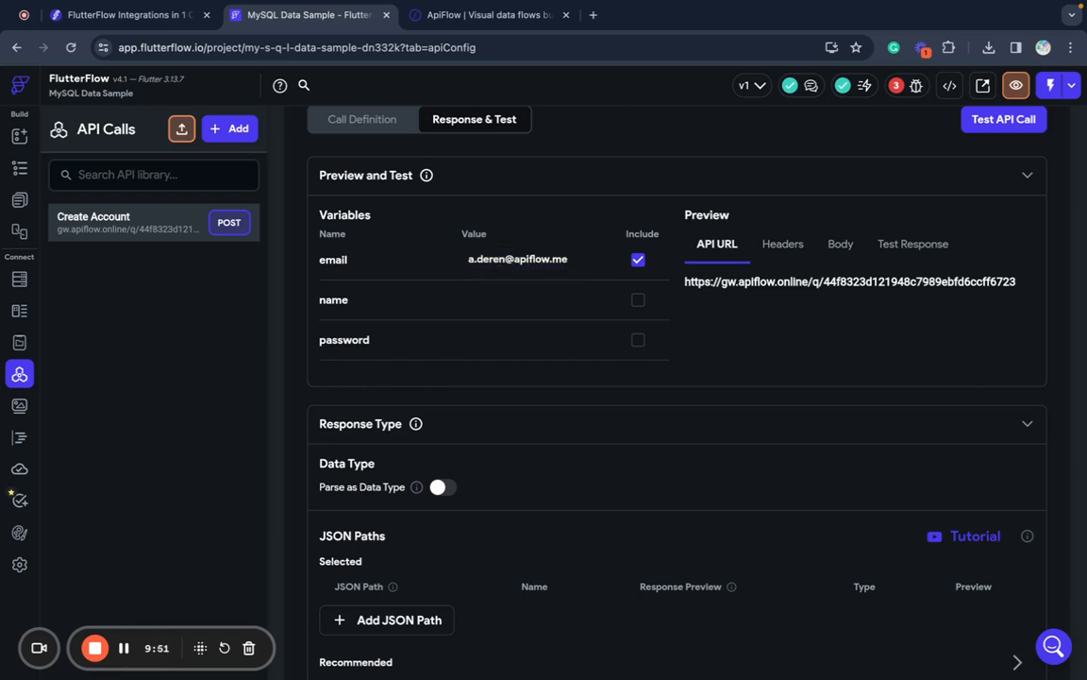
{"action": "left_click", "coordinate": [517, 294]}
{"action": "type", "text": "Andri"}
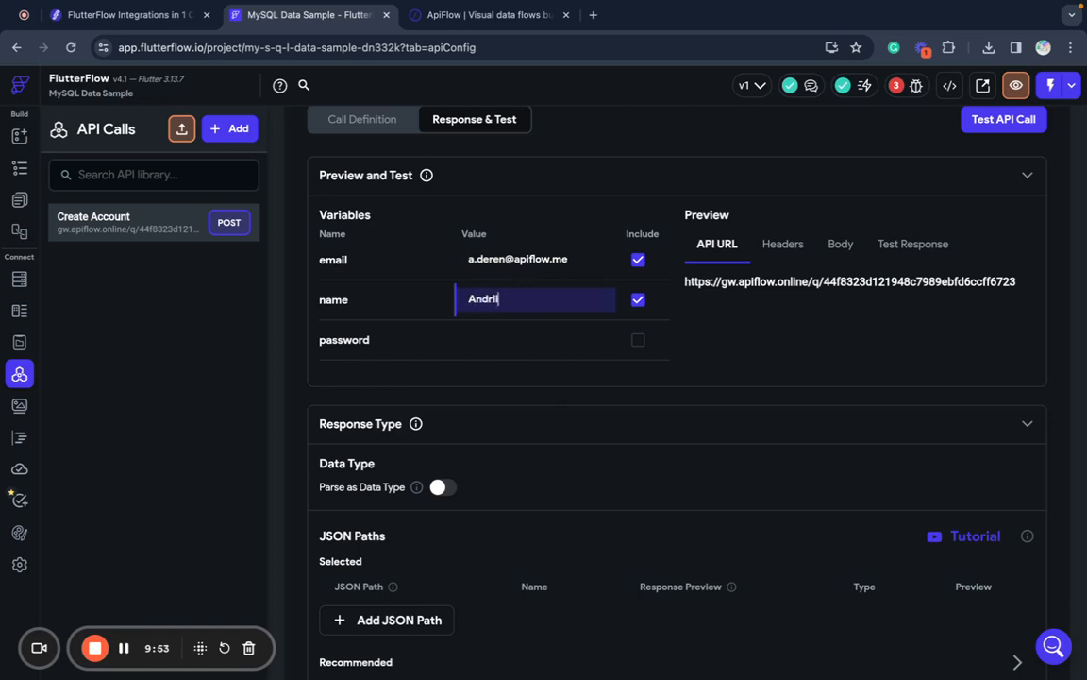
- Enter a sample test password and run the test, getting a 200 Success response
{"action": "left_click", "coordinate": [572, 341]}
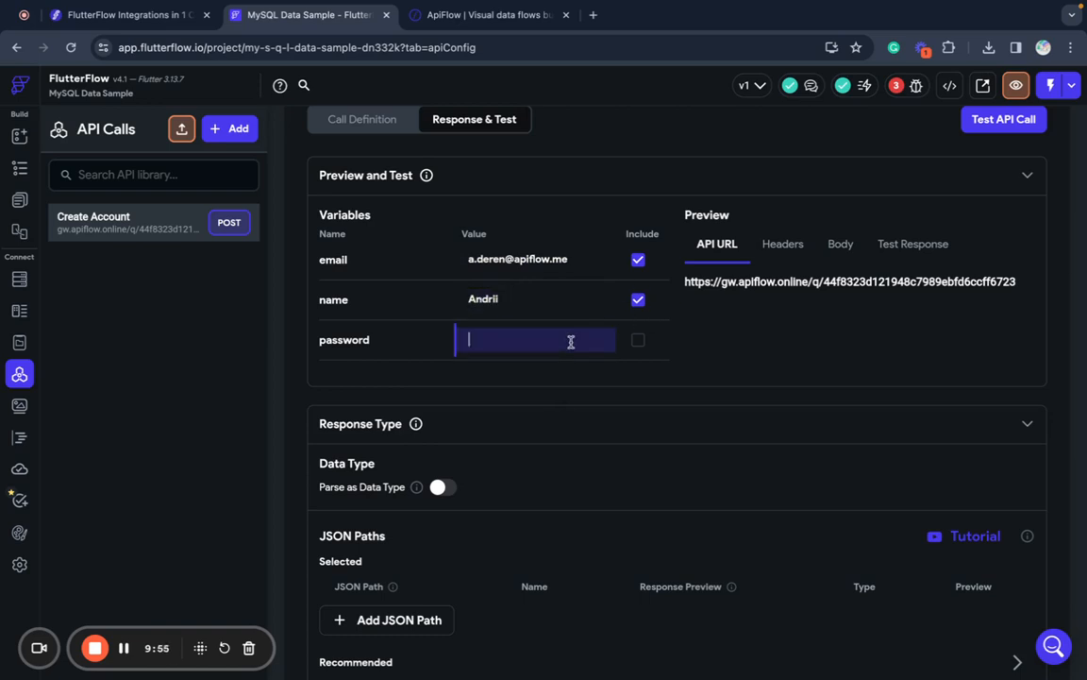
{"action": "type", "text": "test"}
{"action": "left_click", "coordinate": [913, 333]}
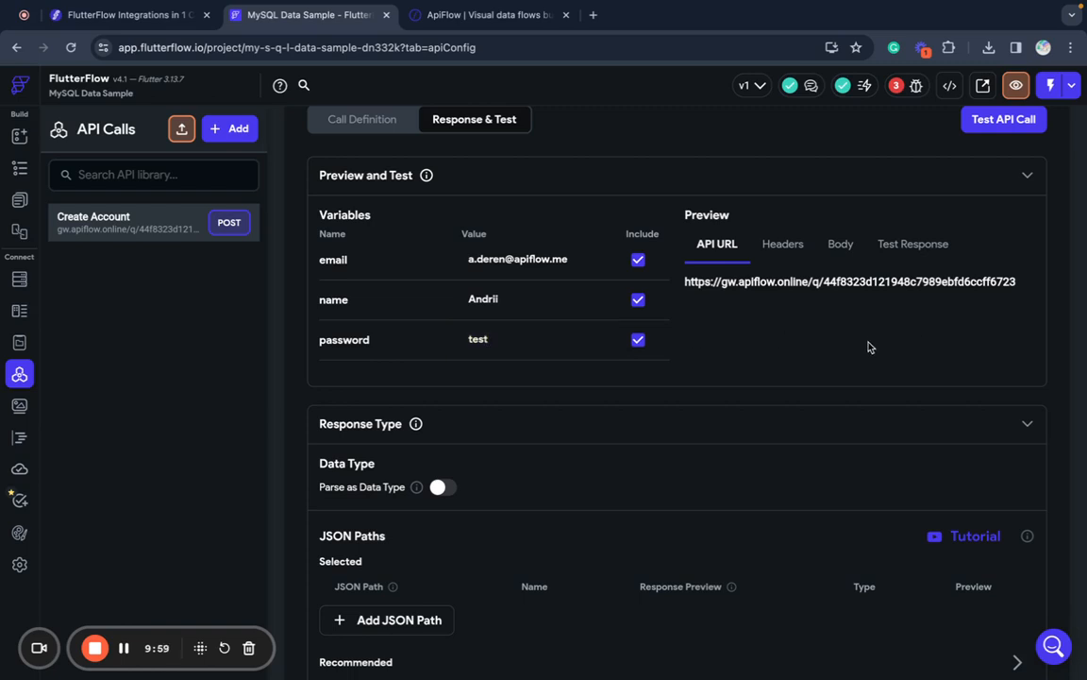
{"action": "scroll", "coordinate": [869, 347], "scroll_direction": "down", "scroll_amount": 1}
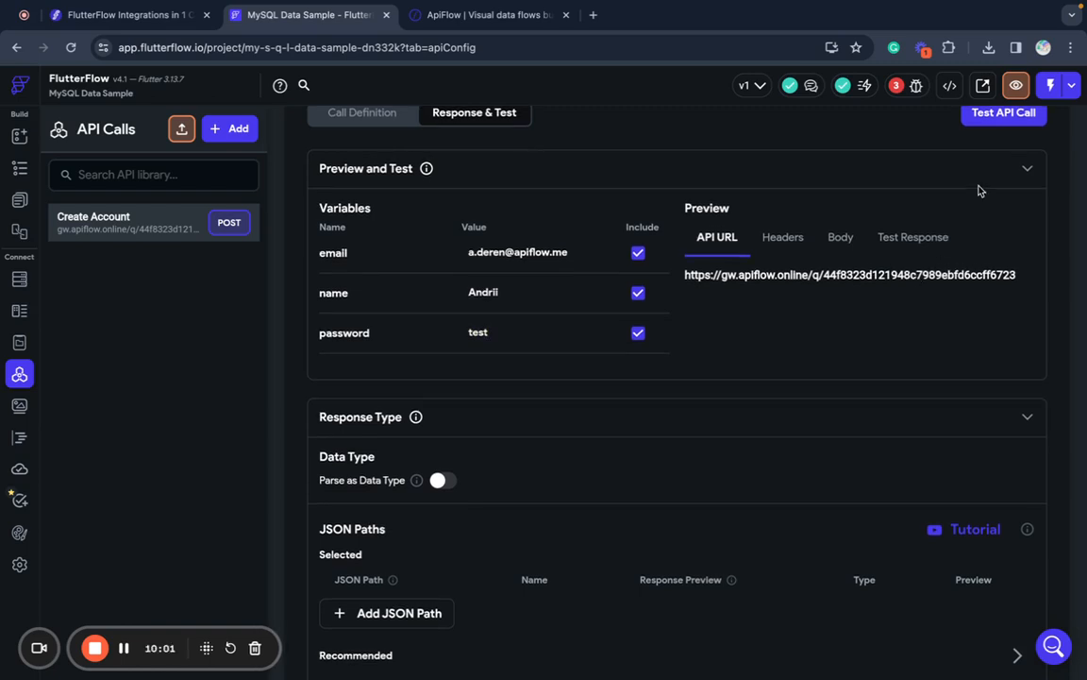
{"action": "left_click", "coordinate": [1004, 126]}
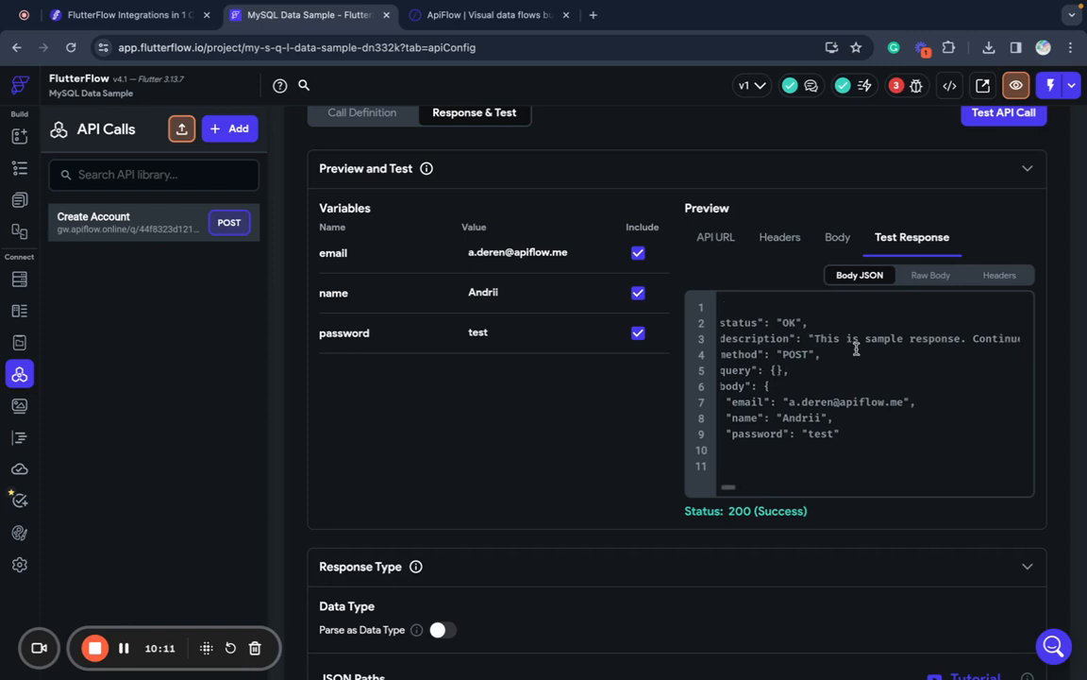
{"action": "scroll", "coordinate": [854, 343], "scroll_direction": "left", "scroll_amount": 3}
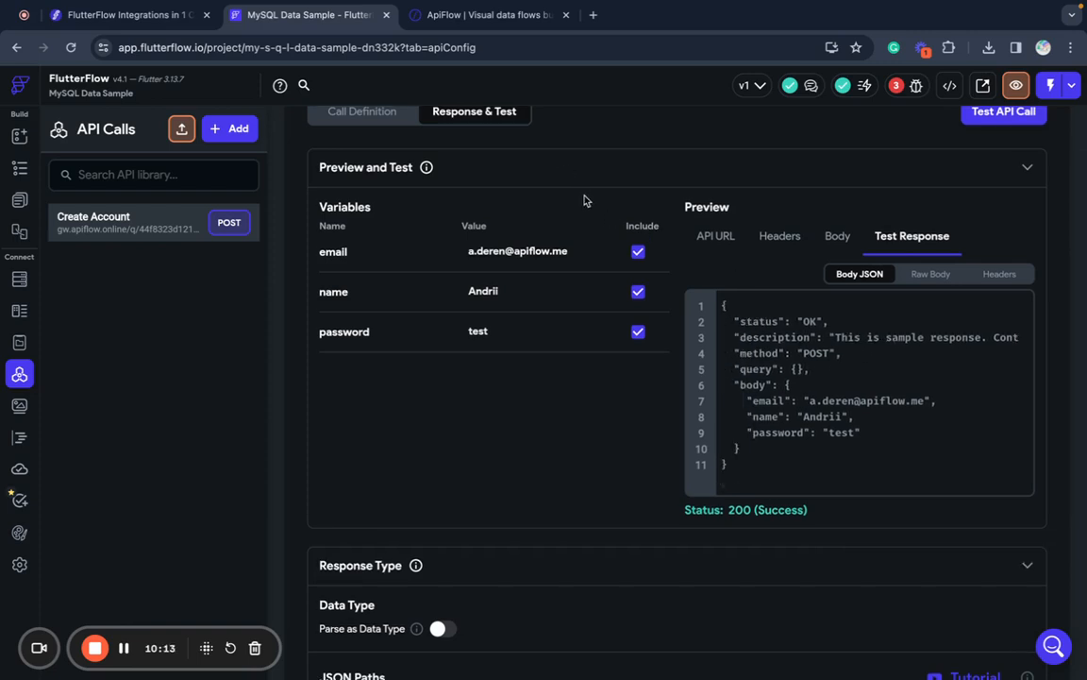
- Set the Create Account flow's MySQL step to Insert record, leaving the connection unchosen
{"action": "left_click", "coordinate": [516, 28]}
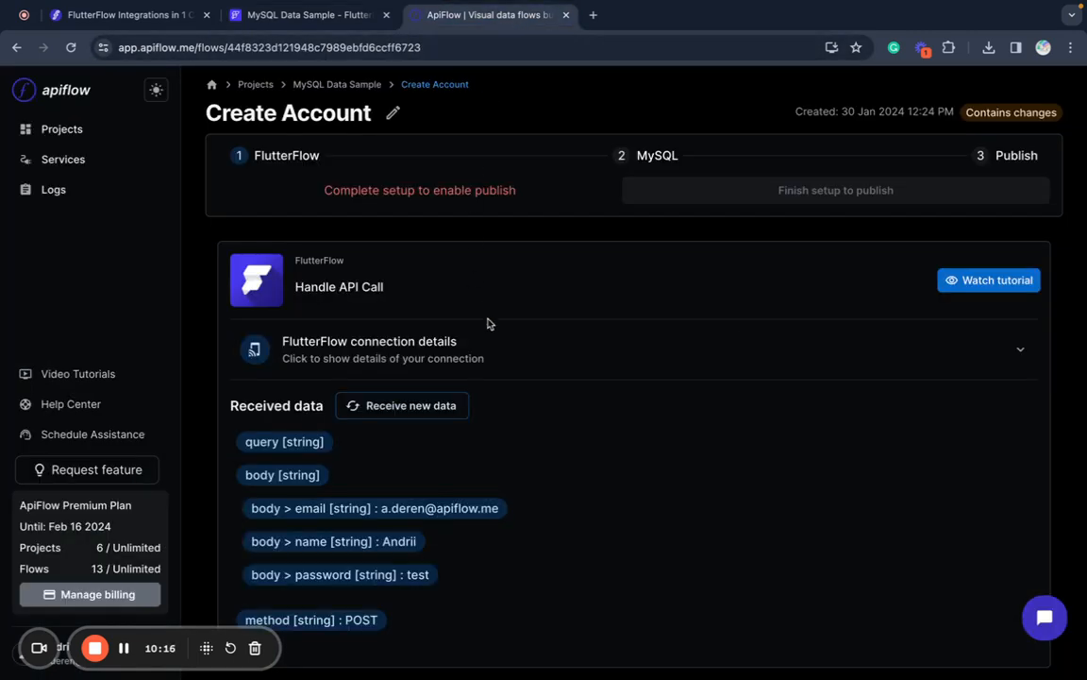
{"action": "scroll", "coordinate": [488, 324], "scroll_direction": "down", "scroll_amount": 2}
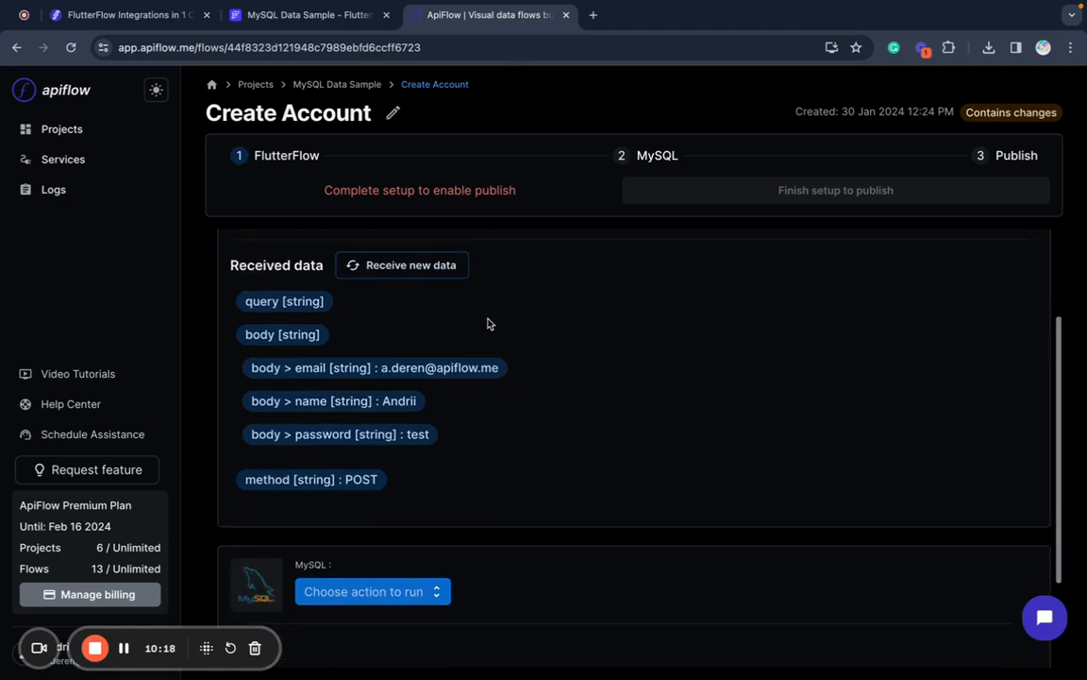
{"action": "scroll", "coordinate": [488, 324], "scroll_direction": "up", "scroll_amount": 2}
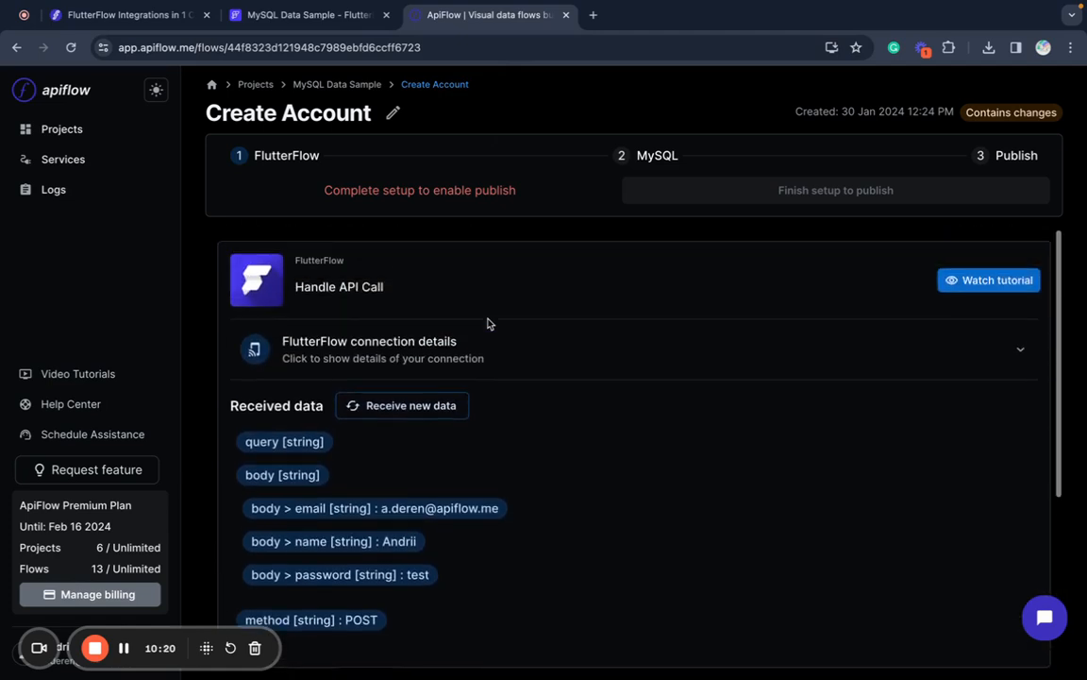
{"action": "scroll", "coordinate": [488, 324], "scroll_direction": "down", "scroll_amount": 5}
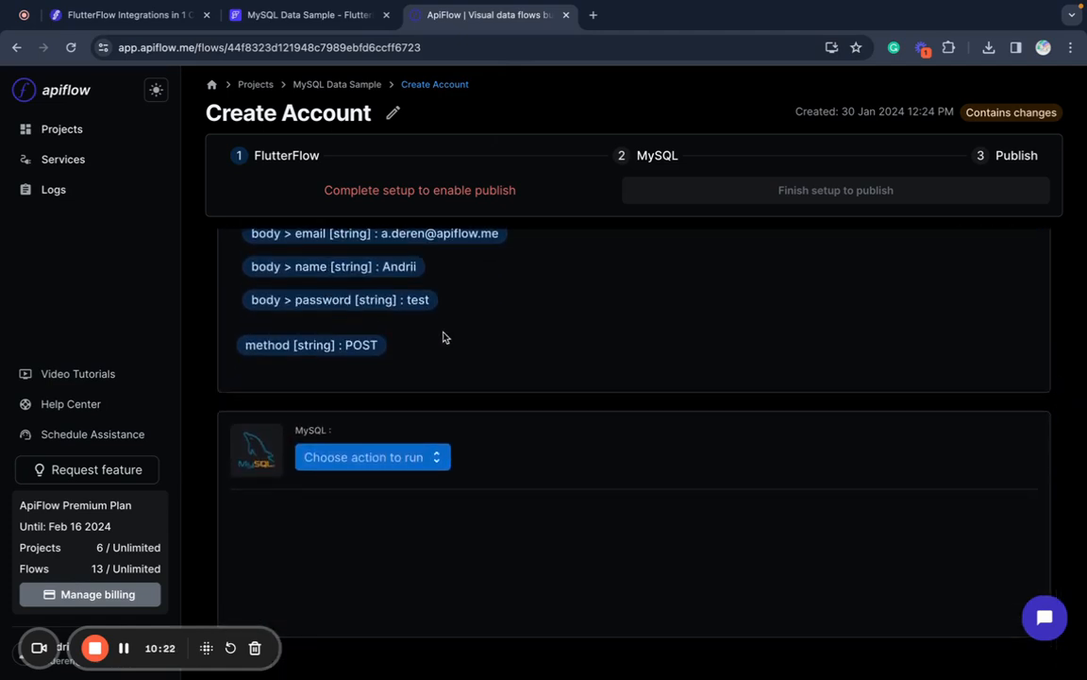
{"action": "left_click", "coordinate": [400, 465]}
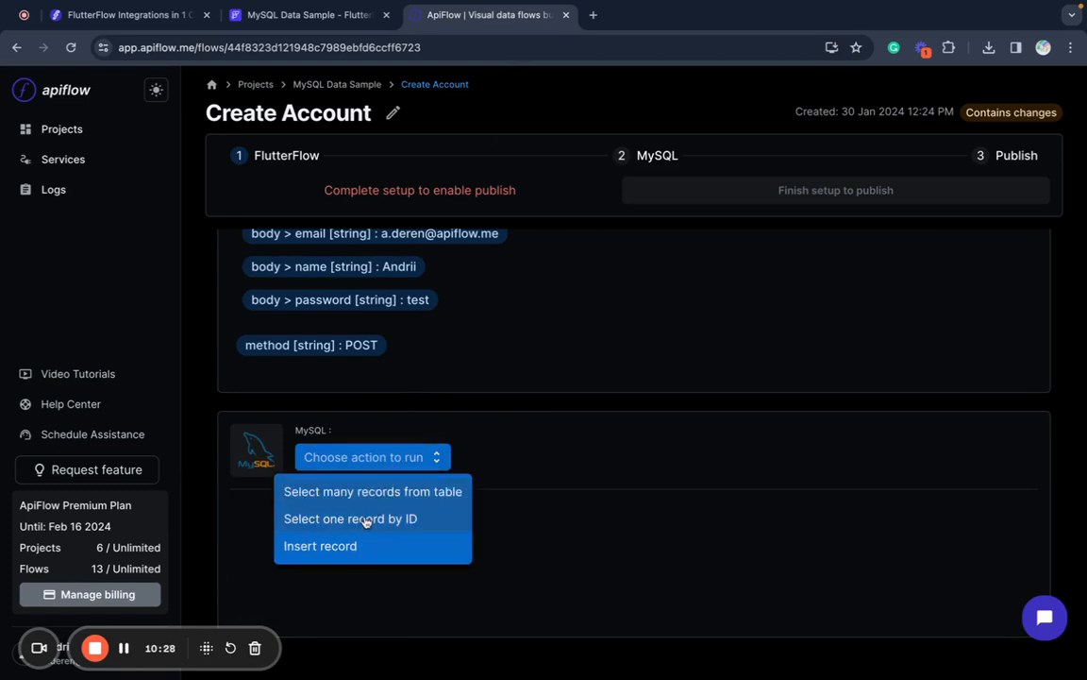
{"action": "left_click", "coordinate": [351, 547]}
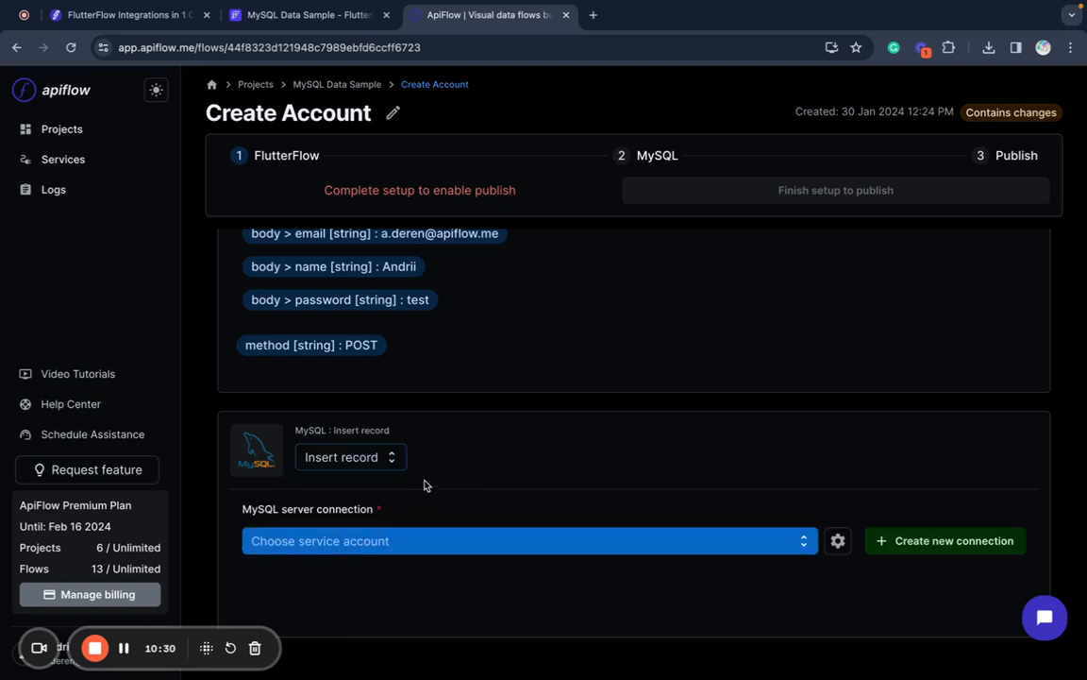
{"action": "left_click", "coordinate": [413, 548]}
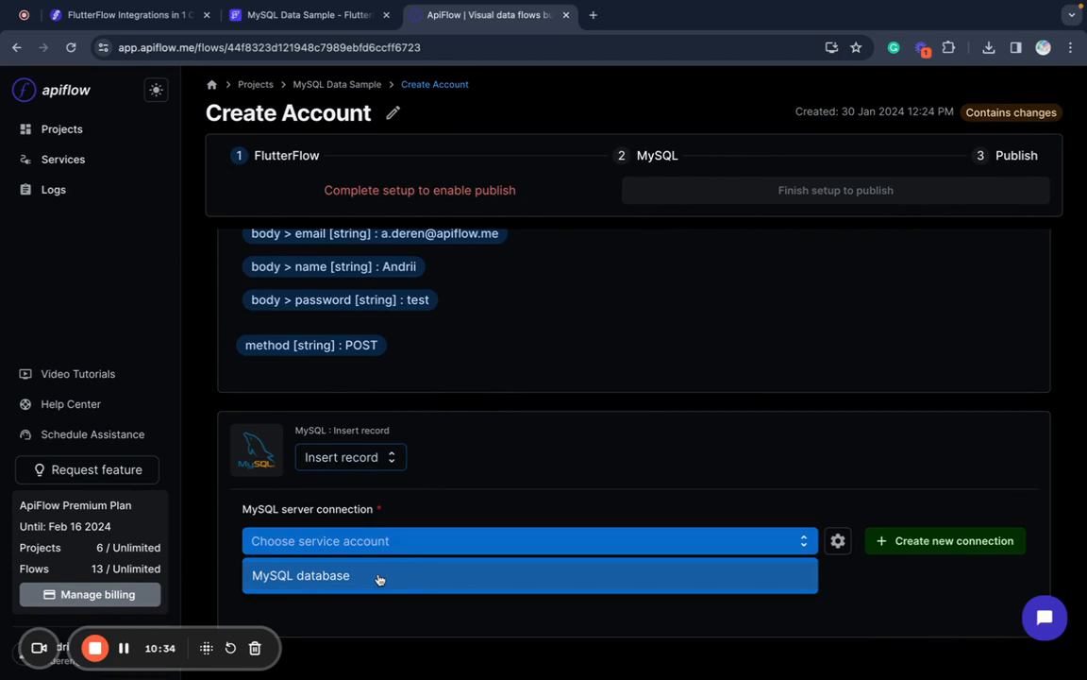
{"action": "left_click", "coordinate": [541, 483]}
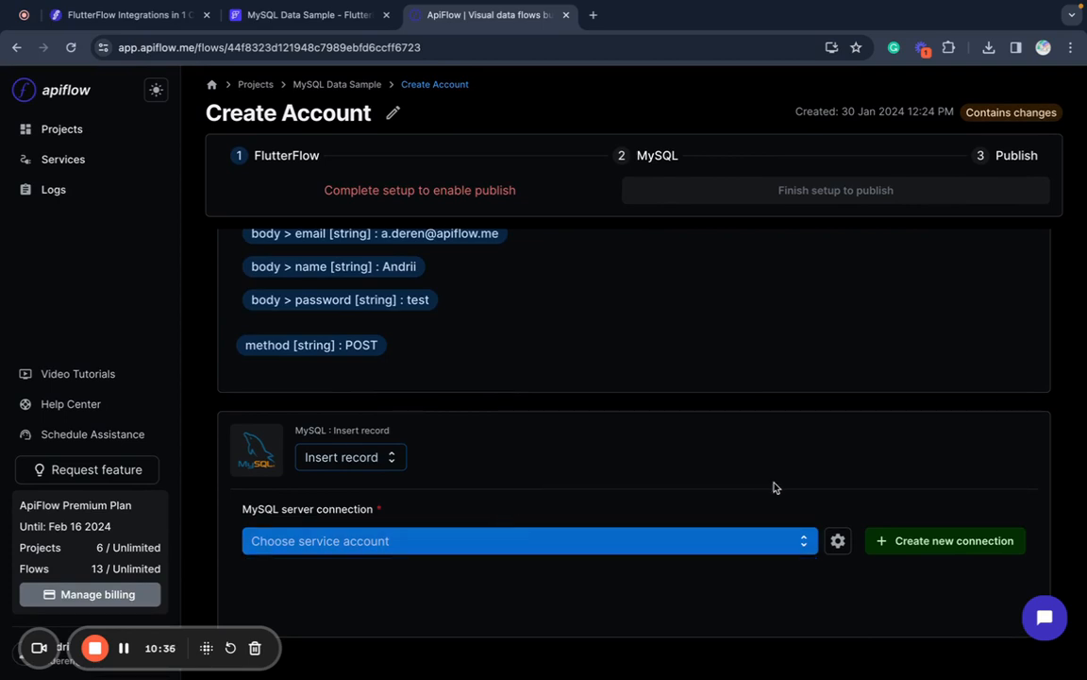
- Drop the new-connection form and select the existing MySQL database server connection
{"action": "left_click", "coordinate": [910, 544]}
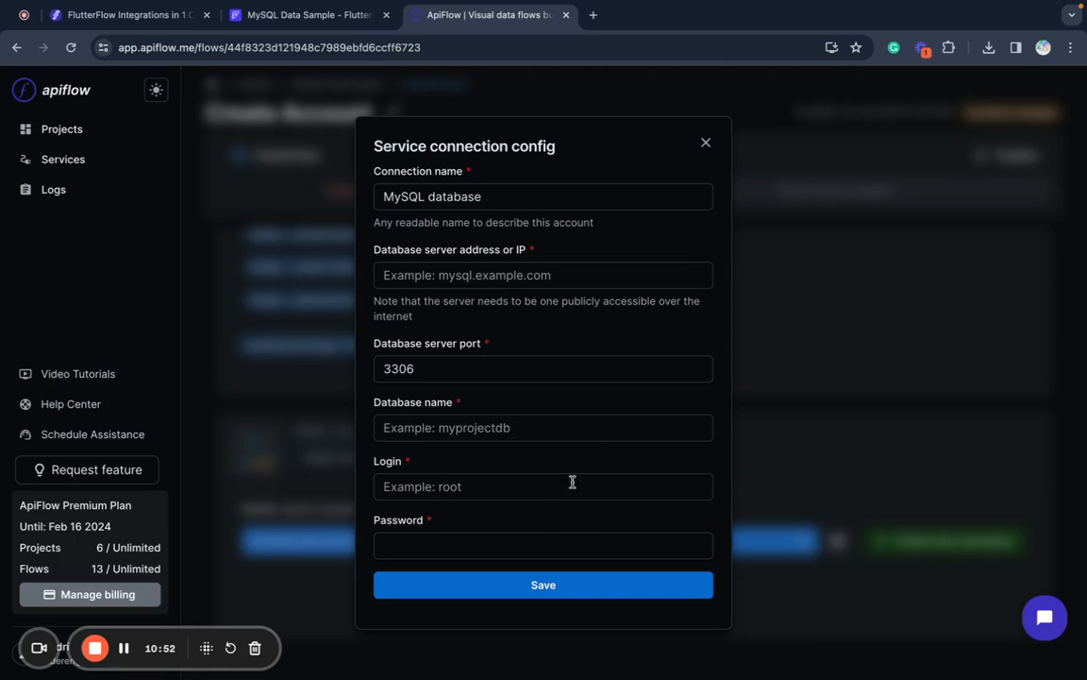
{"action": "left_click", "coordinate": [706, 144]}
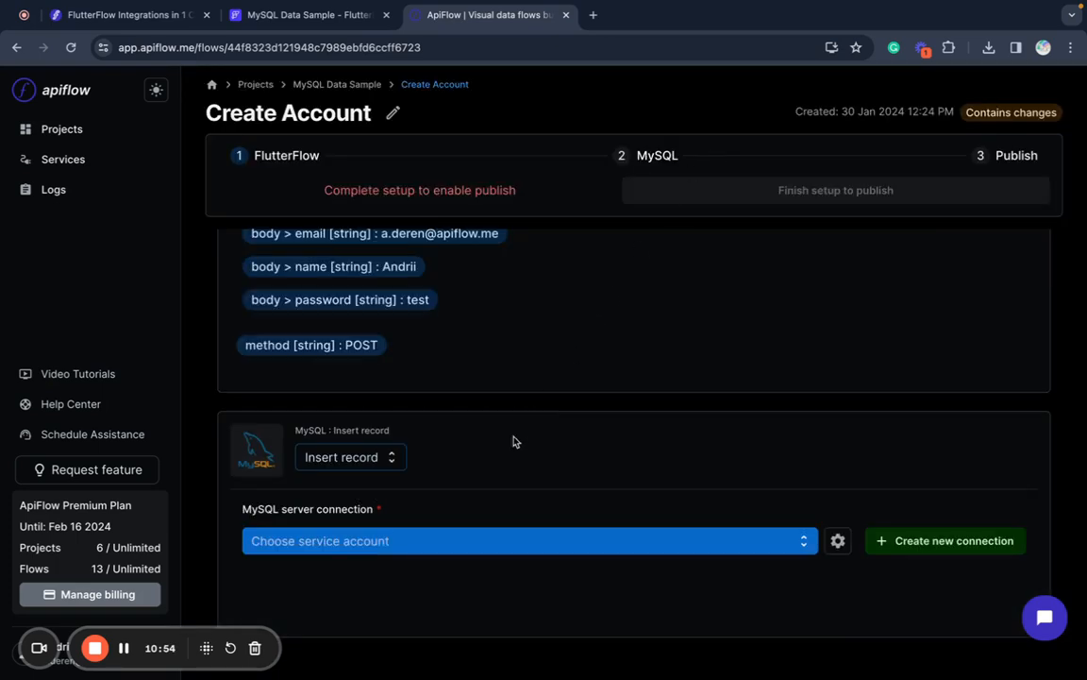
{"action": "left_click", "coordinate": [444, 541]}
{"action": "left_click", "coordinate": [413, 571]}
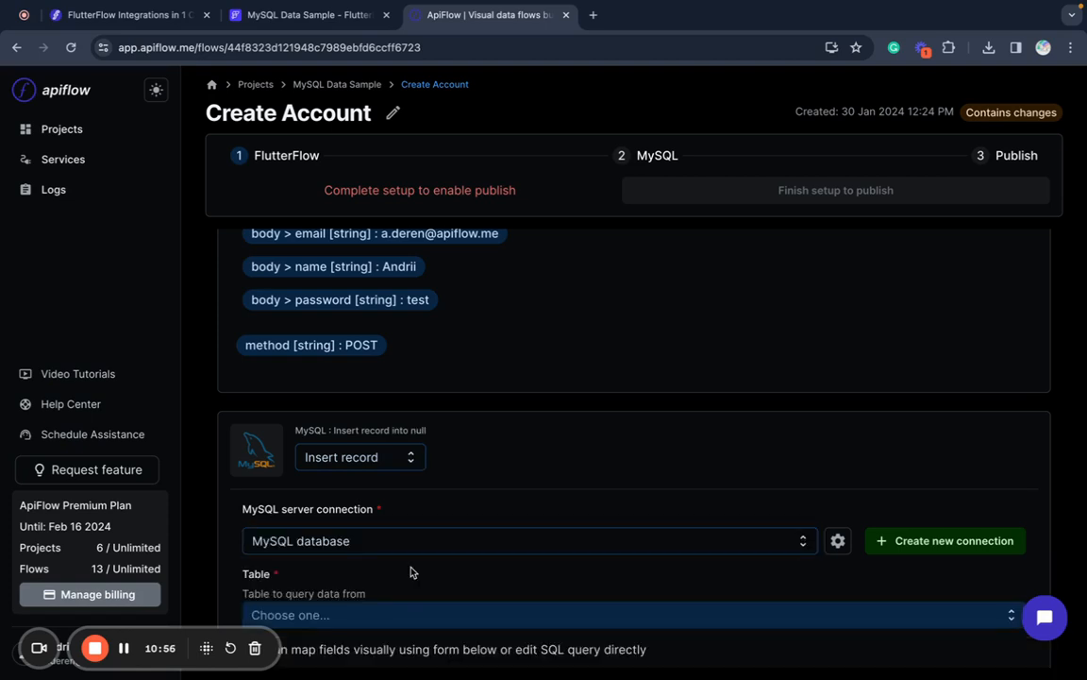
{"action": "scroll", "coordinate": [481, 501], "scroll_direction": "down", "scroll_amount": 5}
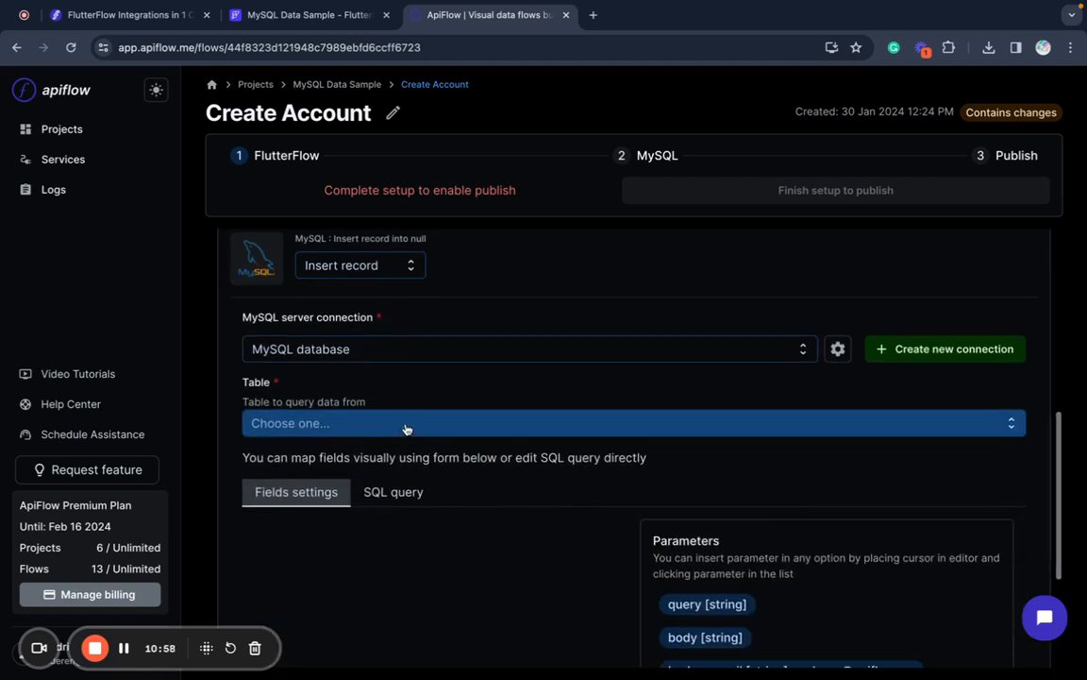
{"action": "left_click", "coordinate": [403, 427]}
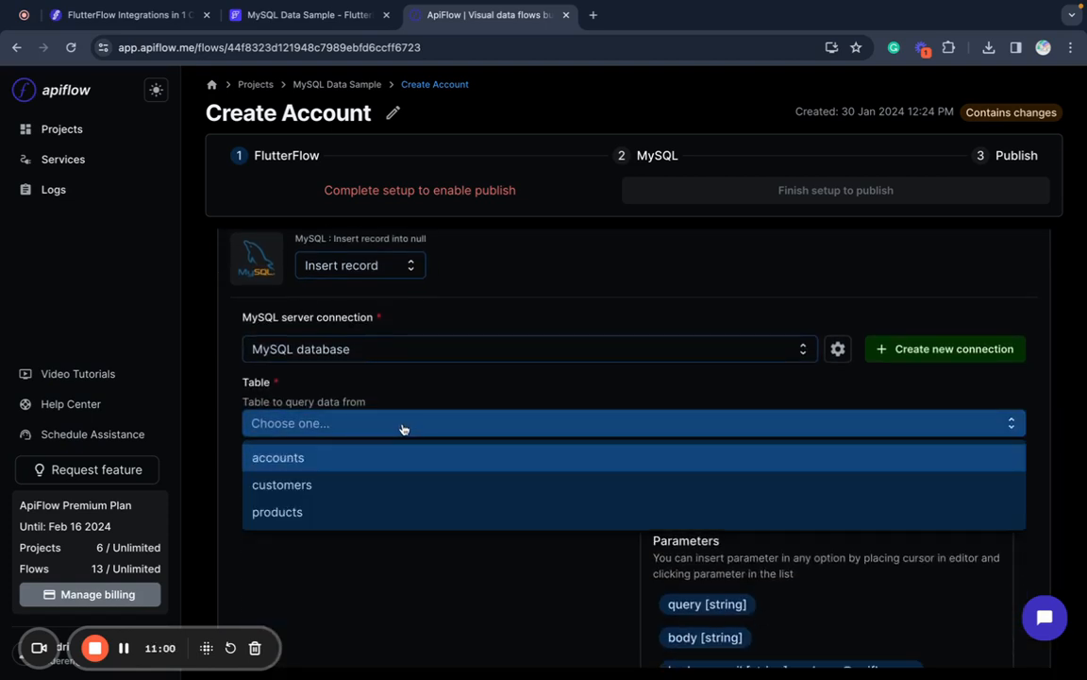
- Choose the accounts table and map email and name to body > email and body > name
{"action": "left_click", "coordinate": [345, 463]}
{"action": "scroll", "coordinate": [345, 462], "scroll_direction": "down", "scroll_amount": 2}
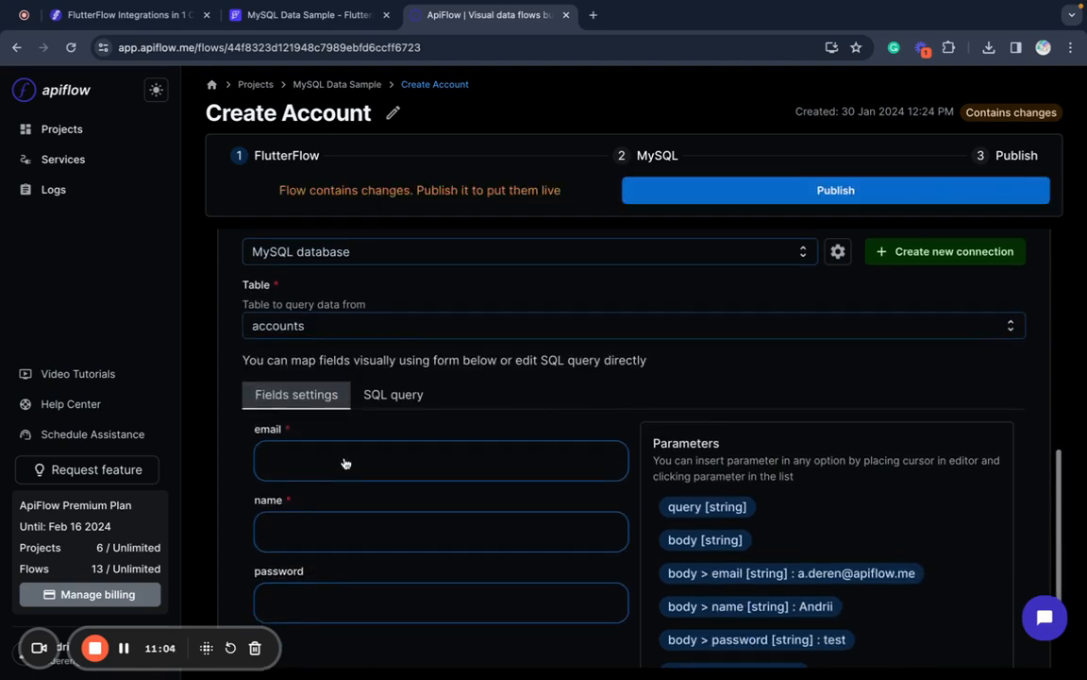
{"action": "scroll", "coordinate": [345, 457], "scroll_direction": "down", "scroll_amount": 1}
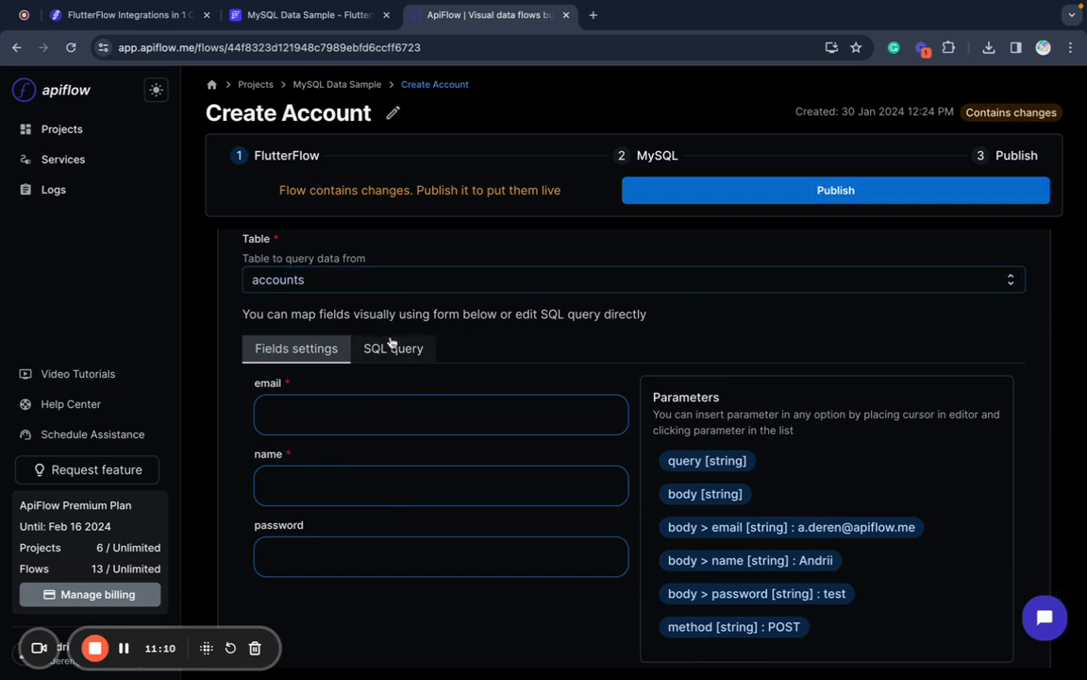
{"action": "scroll", "coordinate": [388, 345], "scroll_direction": "down", "scroll_amount": 1}
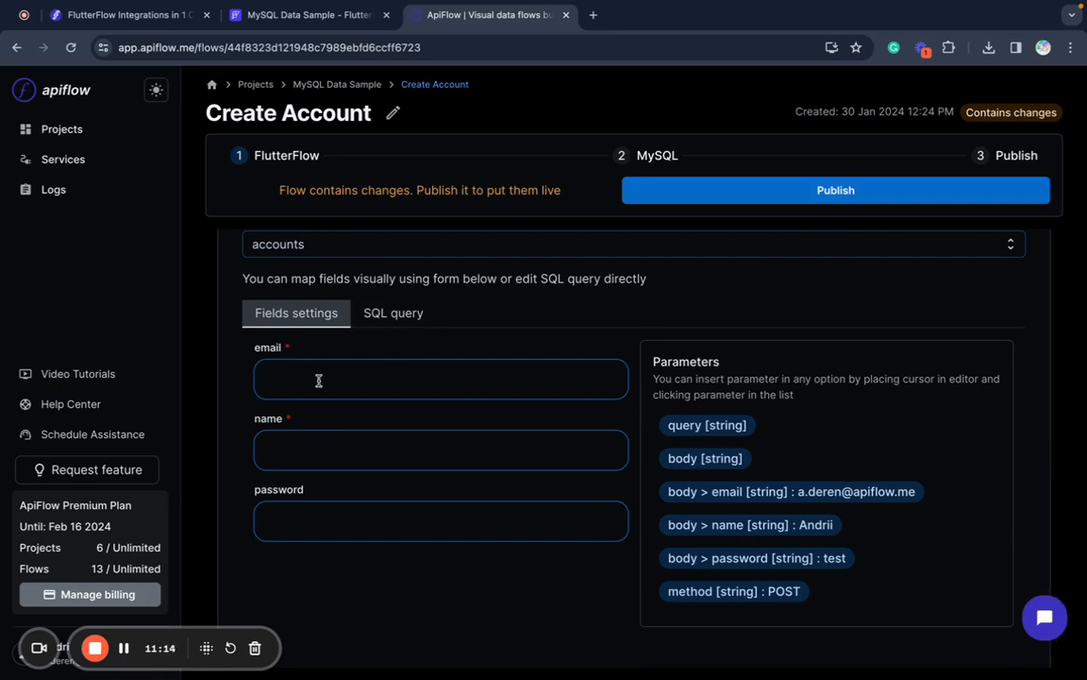
{"action": "left_click", "coordinate": [319, 380]}
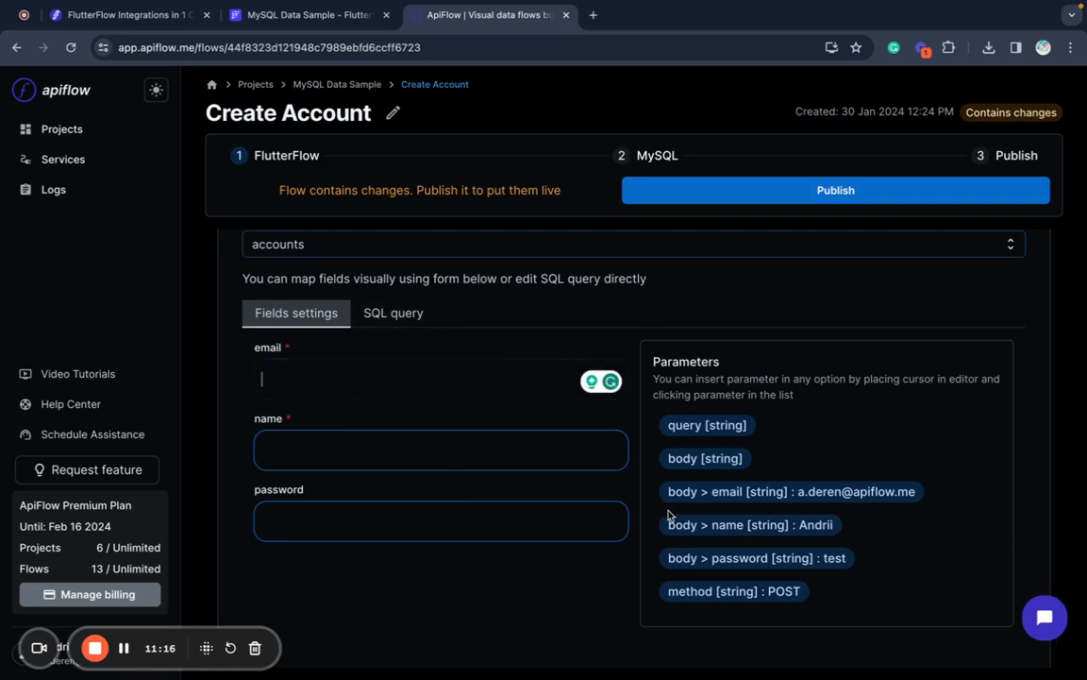
{"action": "left_click", "coordinate": [842, 492]}
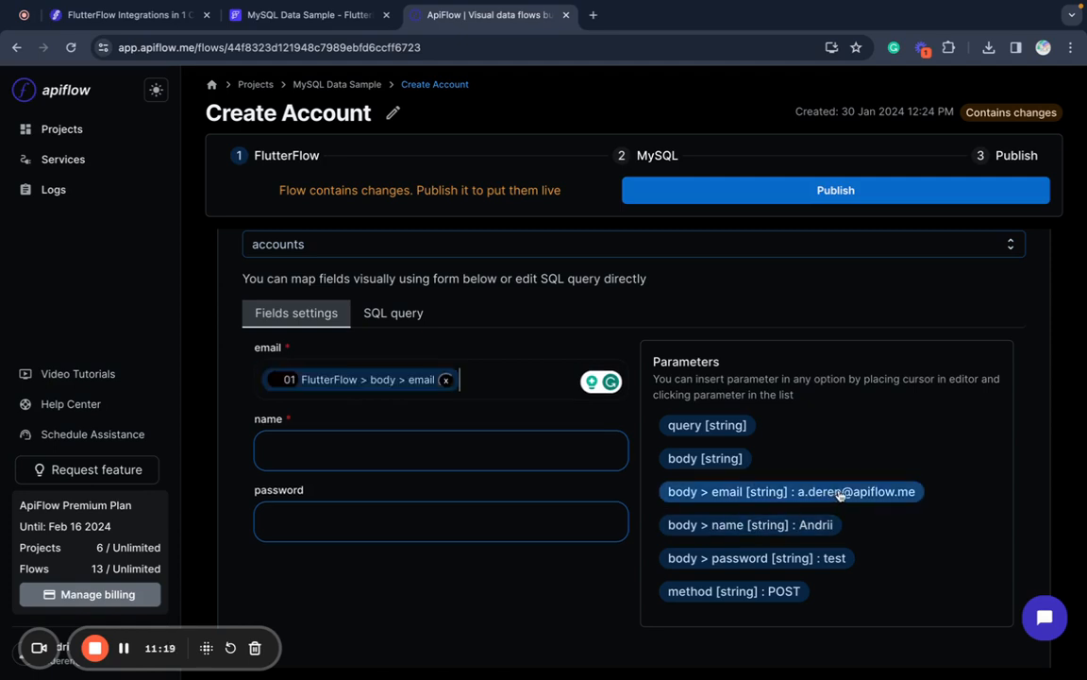
{"action": "left_click", "coordinate": [560, 446]}
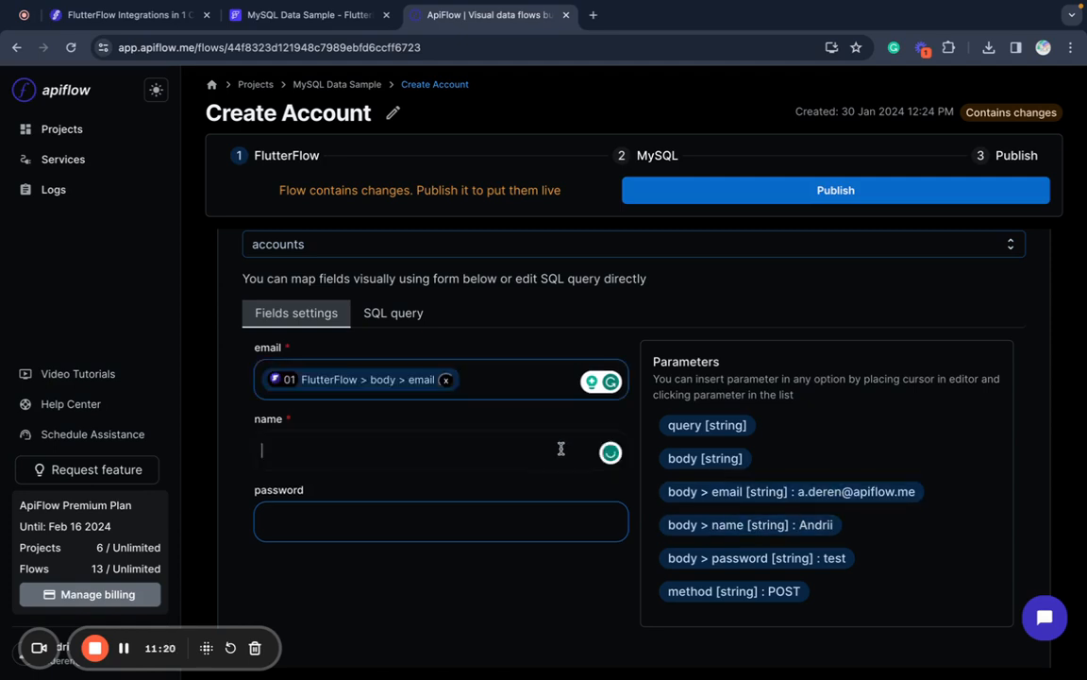
{"action": "left_click", "coordinate": [758, 525]}
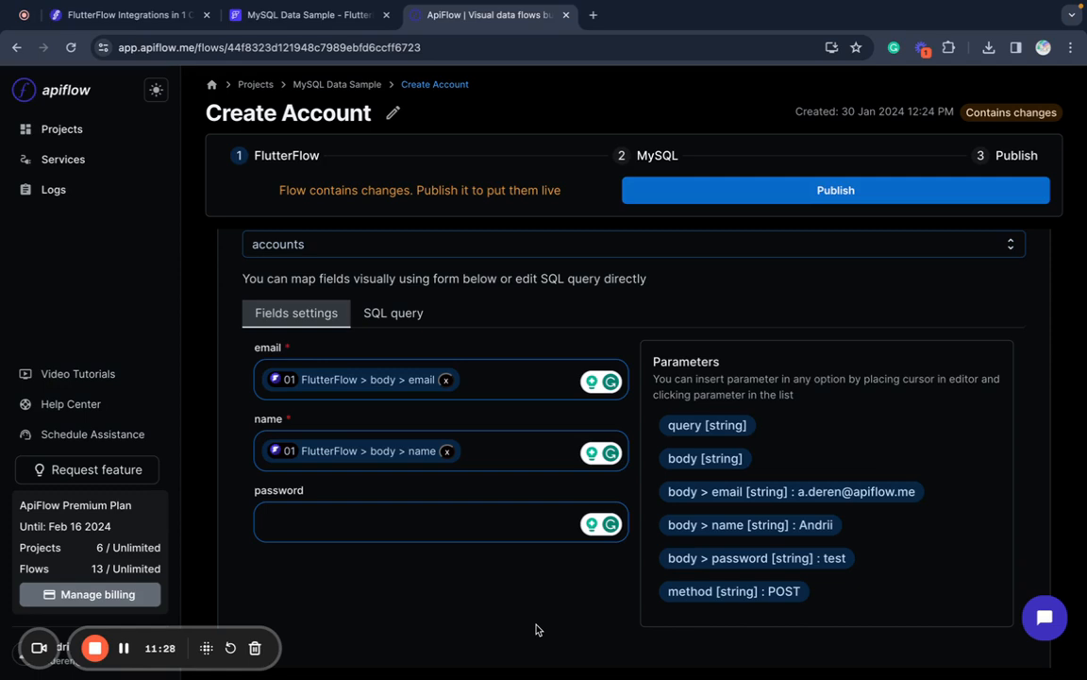
- Map password to $MD5( with body > password so it is hashed
{"action": "left_click", "coordinate": [526, 516]}
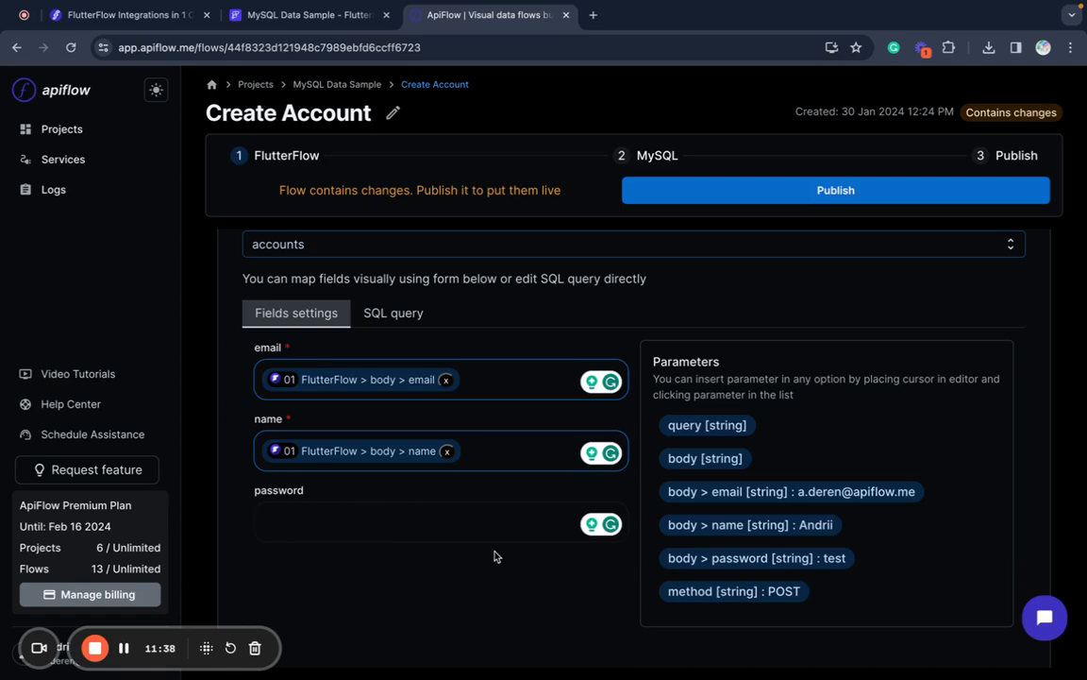
{"action": "type", "text": "$"}
{"action": "type", "text": "MD"}
{"action": "type", "text": "("}
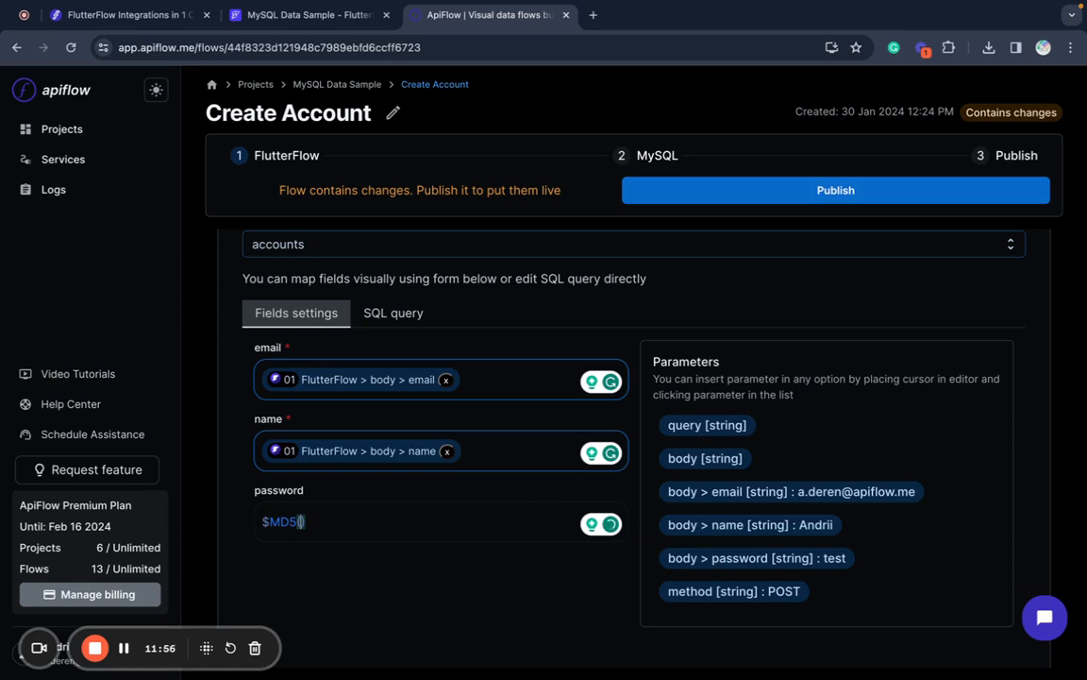
{"action": "left_click", "coordinate": [704, 559]}
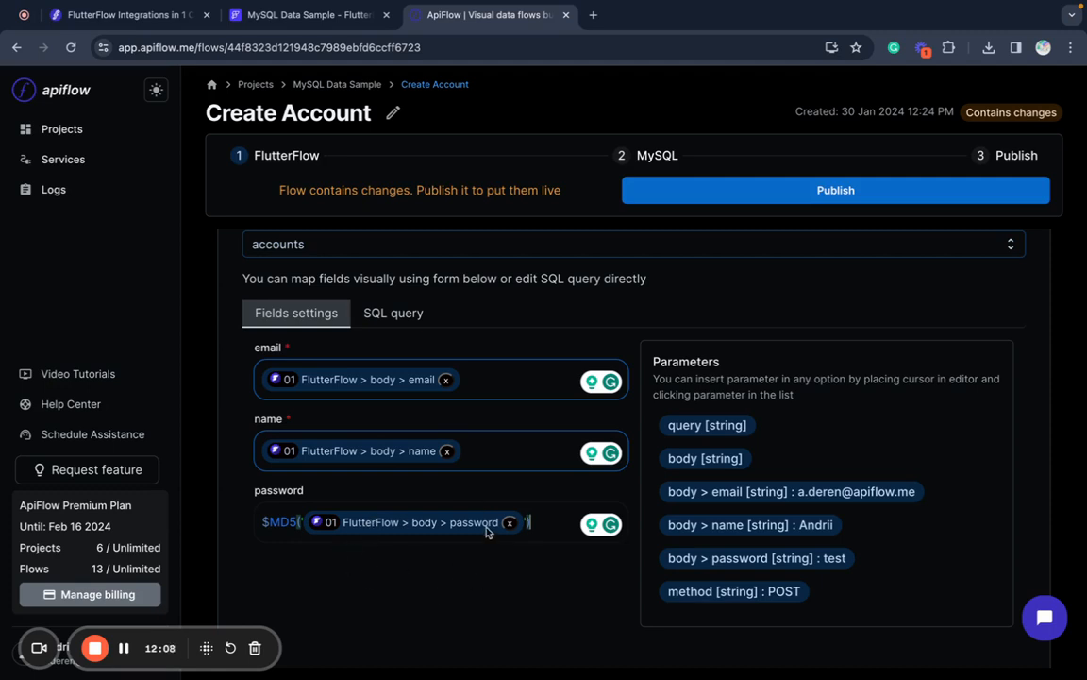
{"action": "left_click", "coordinate": [441, 563]}
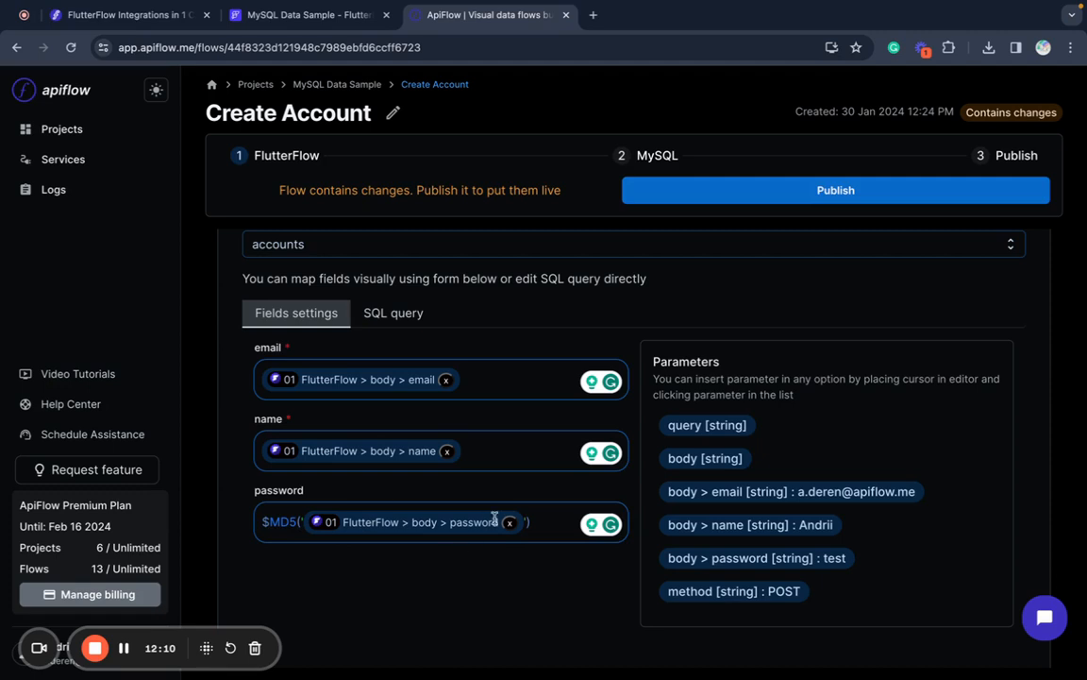
- Review the generated INSERT statement in the SQL query tab and publish the flow
{"action": "left_click", "coordinate": [409, 326]}
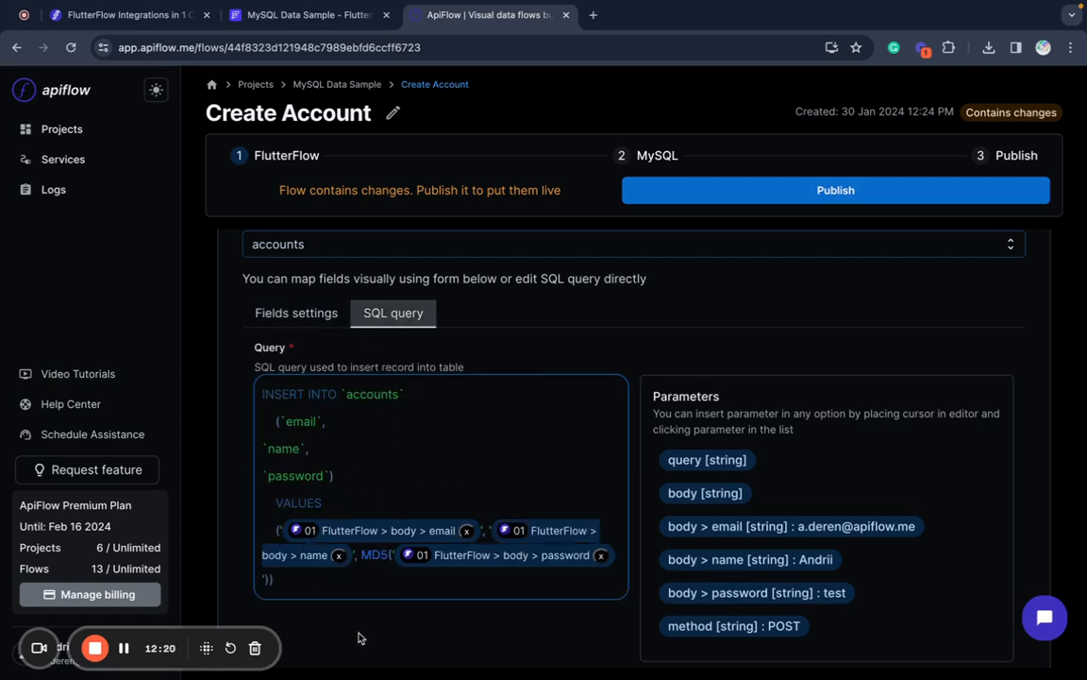
{"action": "left_click", "coordinate": [295, 320]}
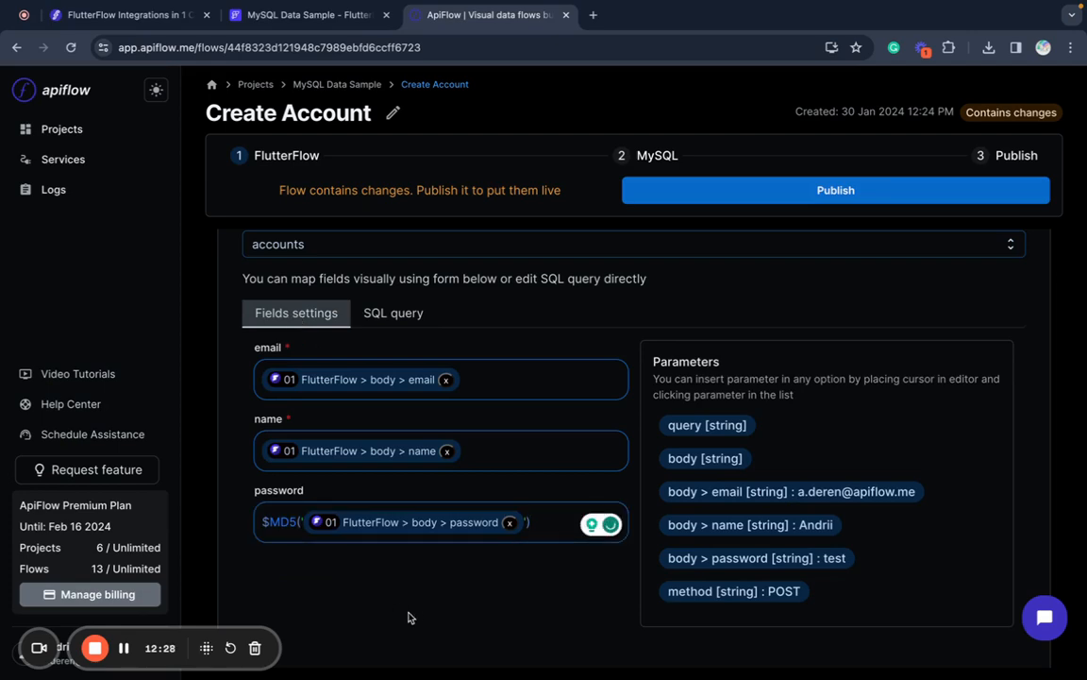
{"action": "scroll", "coordinate": [422, 612], "scroll_direction": "up", "scroll_amount": 7}
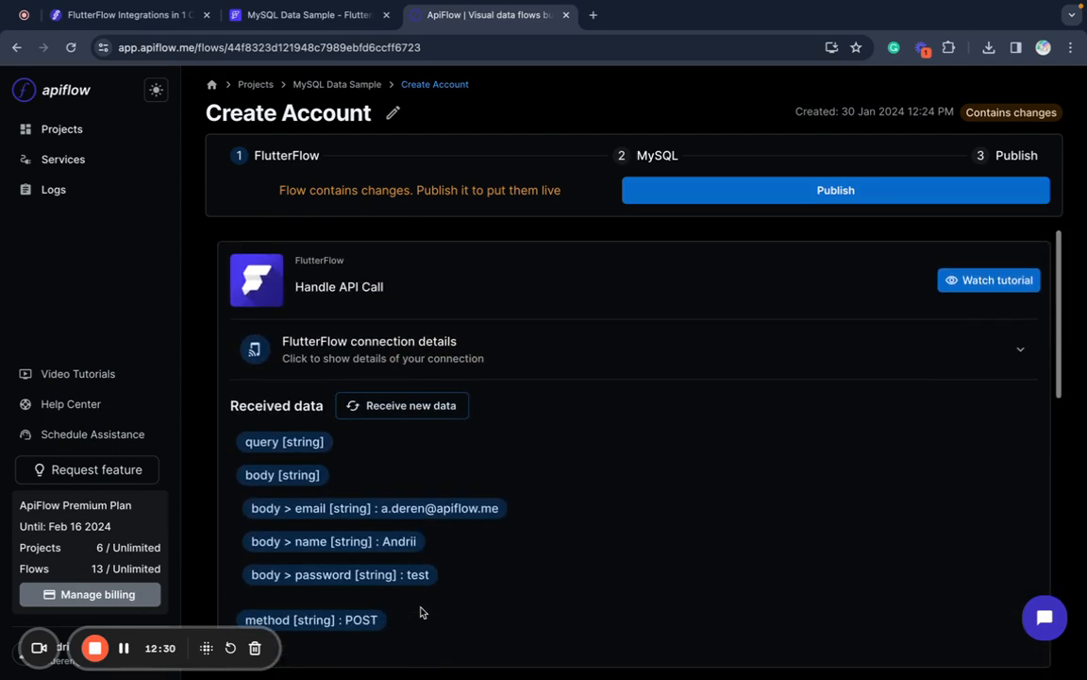
{"action": "scroll", "coordinate": [422, 613], "scroll_direction": "down", "scroll_amount": 7}
{"action": "scroll", "coordinate": [423, 613], "scroll_direction": "up", "scroll_amount": 8}
{"action": "left_click", "coordinate": [817, 196]}
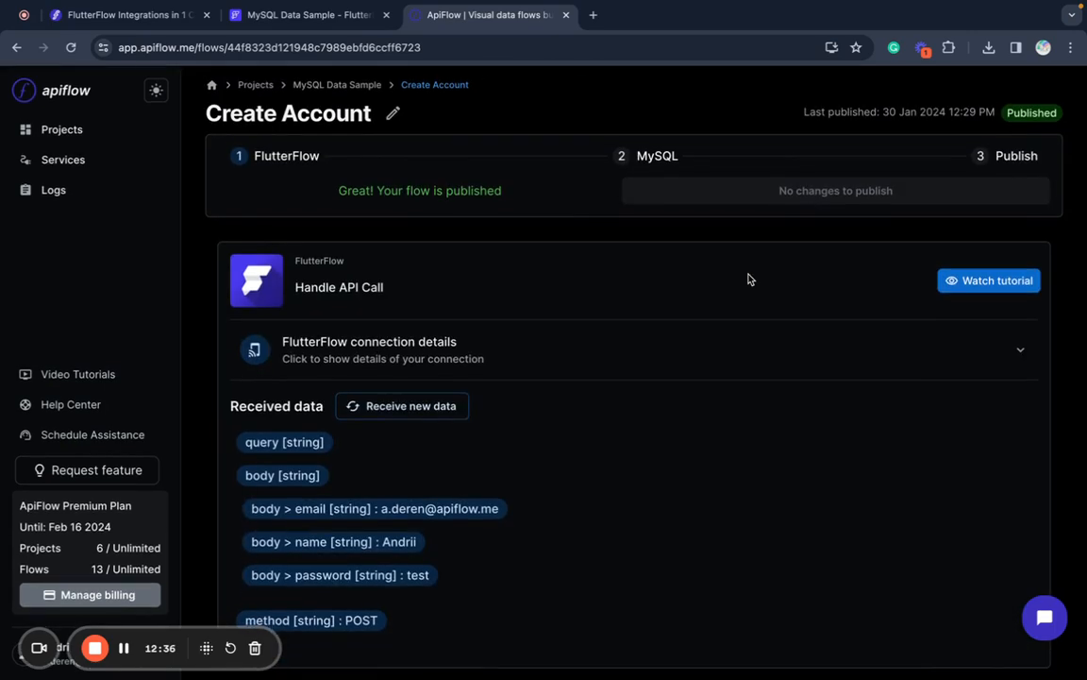
{"action": "scroll", "coordinate": [749, 279], "scroll_direction": "down", "scroll_amount": 6}
{"action": "scroll", "coordinate": [749, 279], "scroll_direction": "down", "scroll_amount": 3}
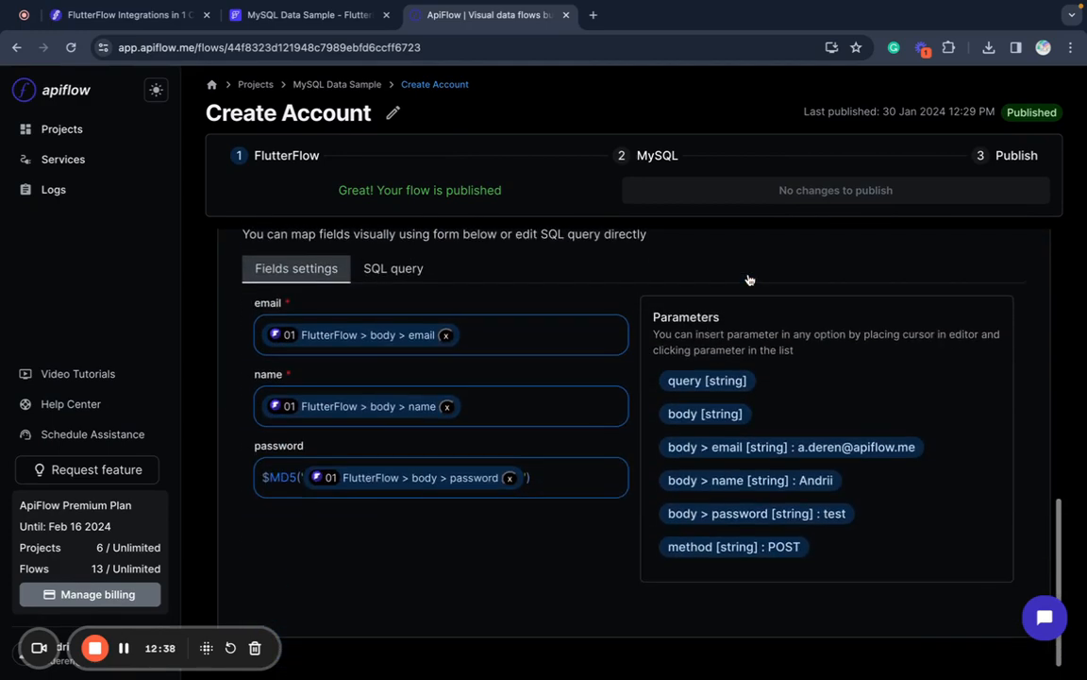
{"action": "scroll", "coordinate": [748, 280], "scroll_direction": "up", "scroll_amount": 5}
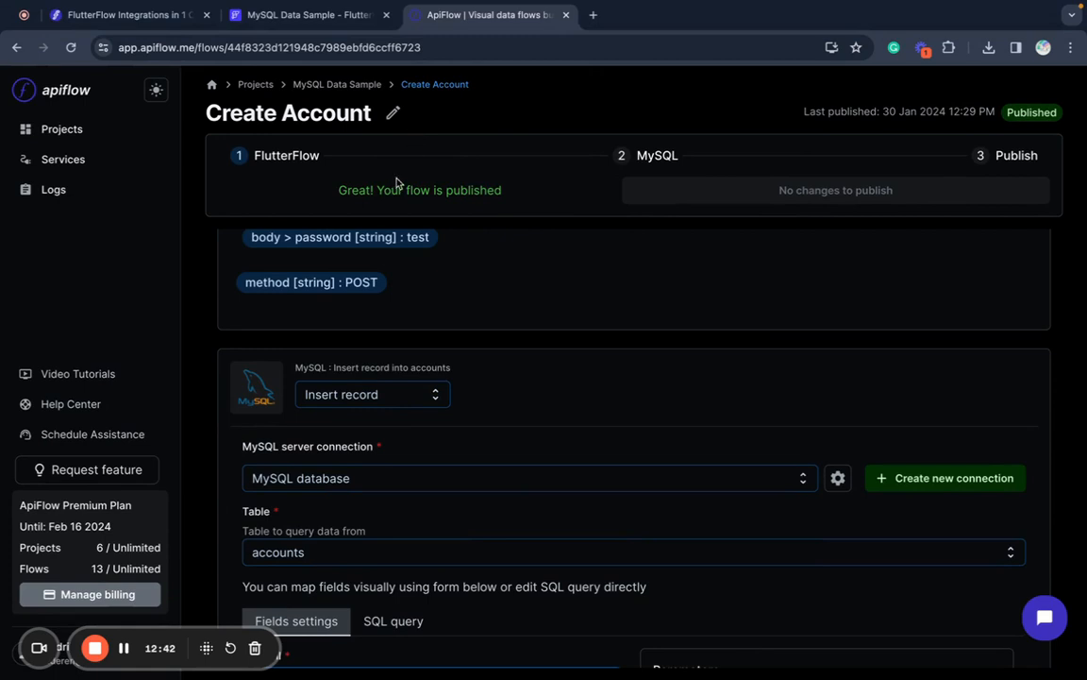
{"action": "left_click", "coordinate": [310, 16]}
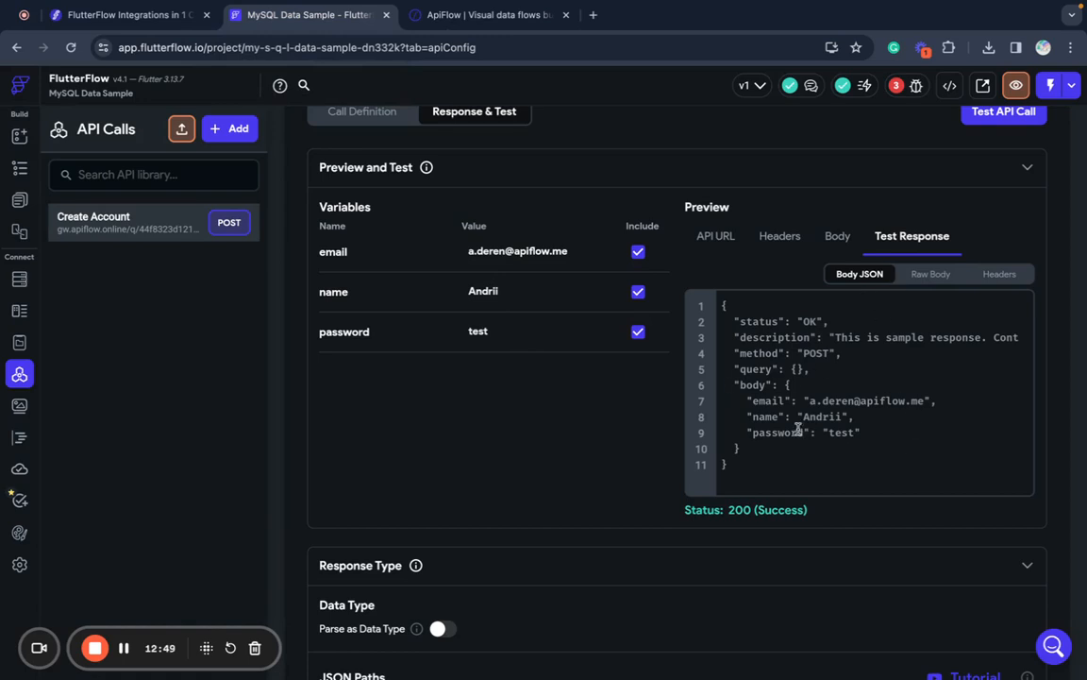
- Rerun the Create Account test and confirm the response body shows an MD5-hashed password
{"action": "left_click", "coordinate": [1017, 115]}
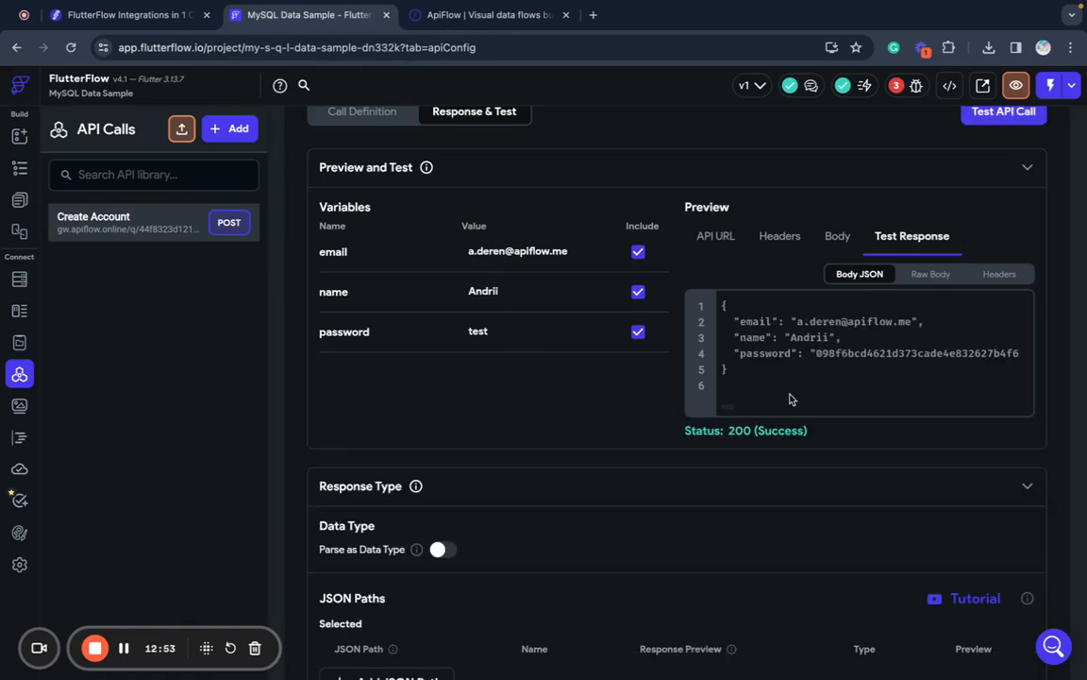
{"action": "scroll", "coordinate": [862, 355], "scroll_direction": "down", "scroll_amount": 1}
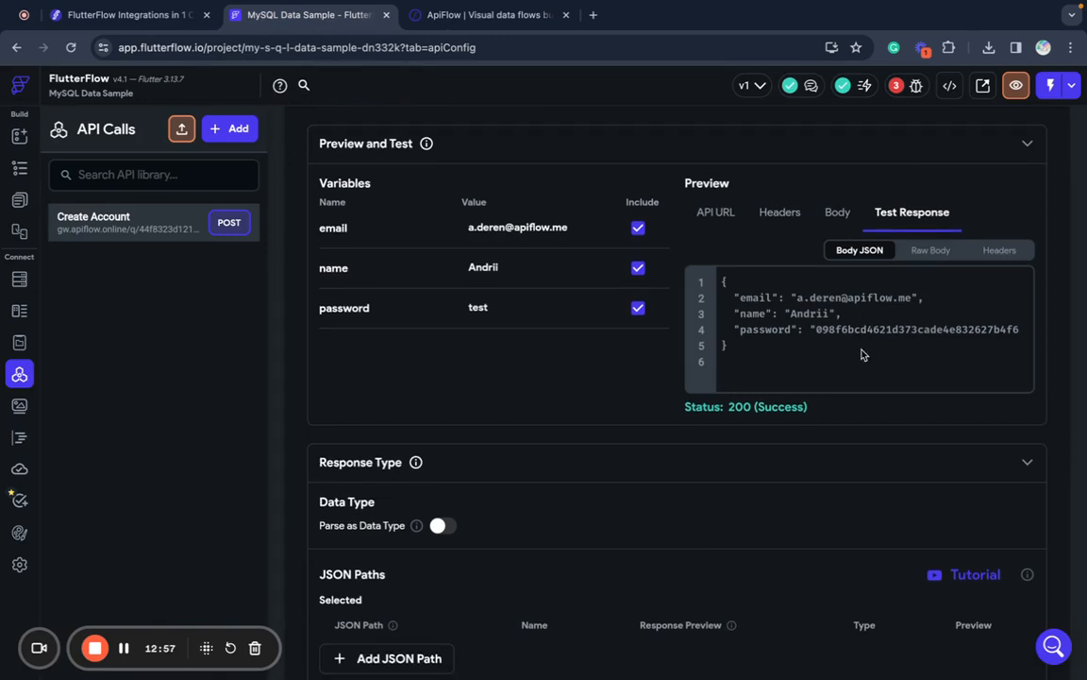
{"action": "scroll", "coordinate": [862, 349], "scroll_direction": "up", "scroll_amount": 1}
- Rerun the accounts query in MySQL Workbench to see the inserted test row, then return to FlutterFlow
{"action": "mouse_move", "coordinate": [565, 652]}
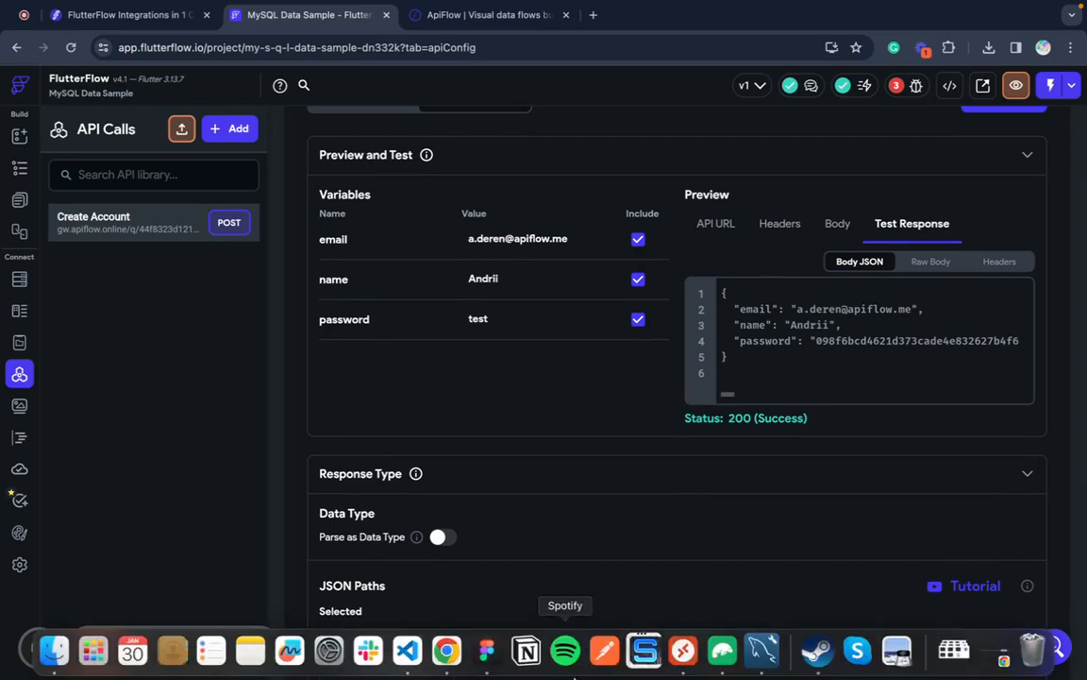
{"action": "left_click", "coordinate": [780, 667]}
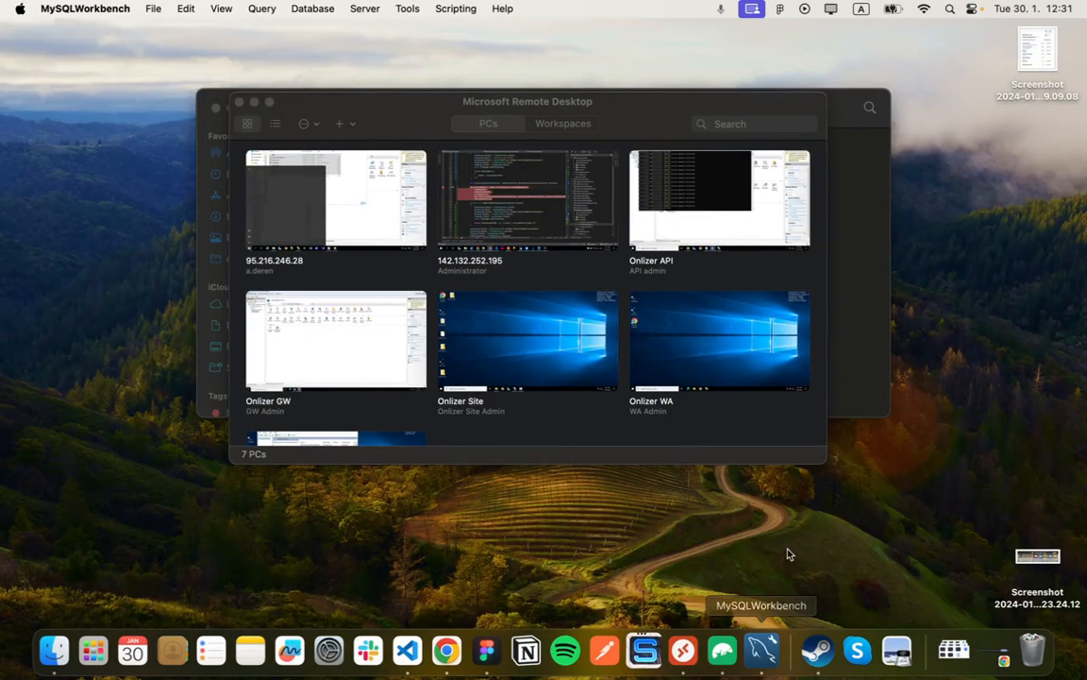
{"action": "left_click", "coordinate": [762, 648]}
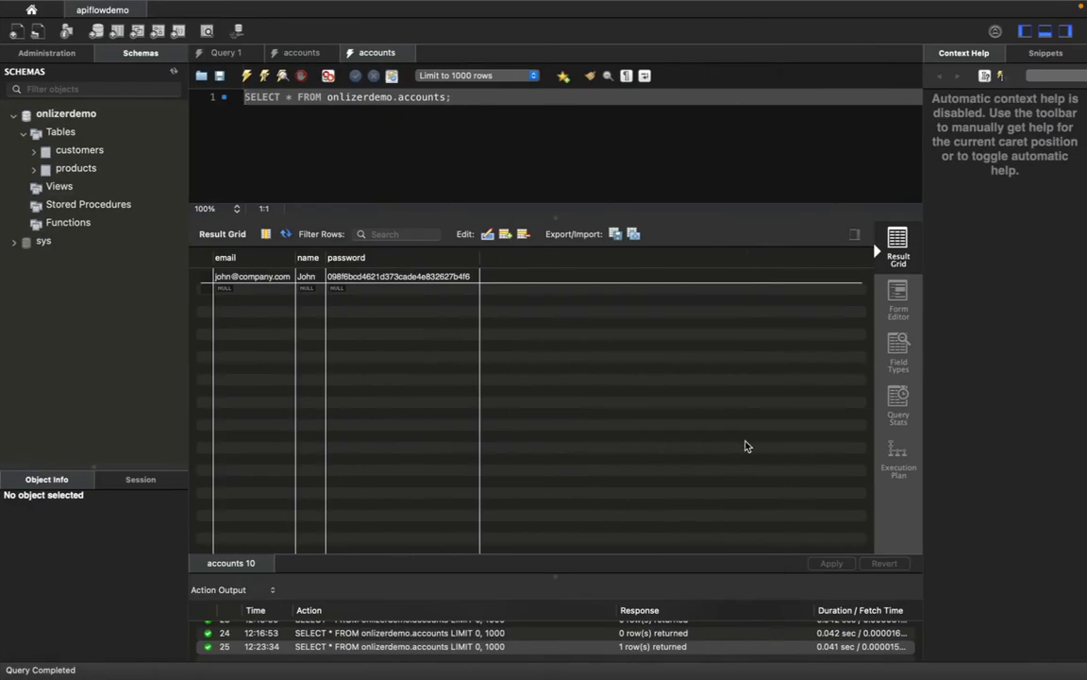
{"action": "left_click", "coordinate": [245, 78]}
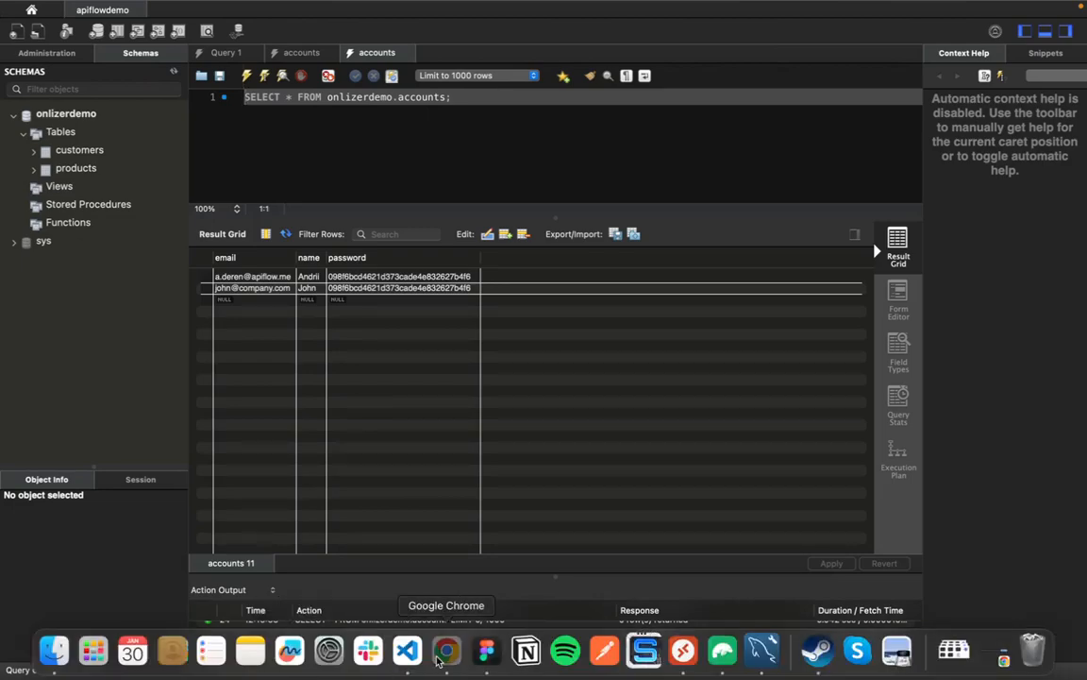
{"action": "left_click", "coordinate": [439, 661]}
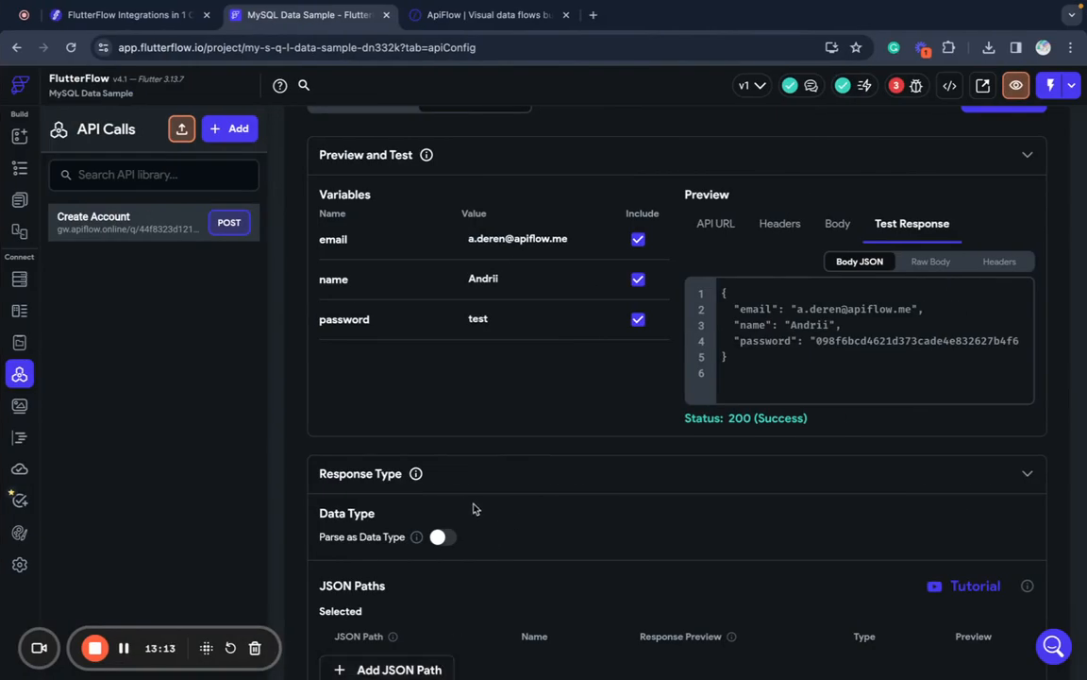
- Enable Parse as Data Type with the 'account' data type and save the call
{"action": "scroll", "coordinate": [582, 378], "scroll_direction": "down", "scroll_amount": 1}
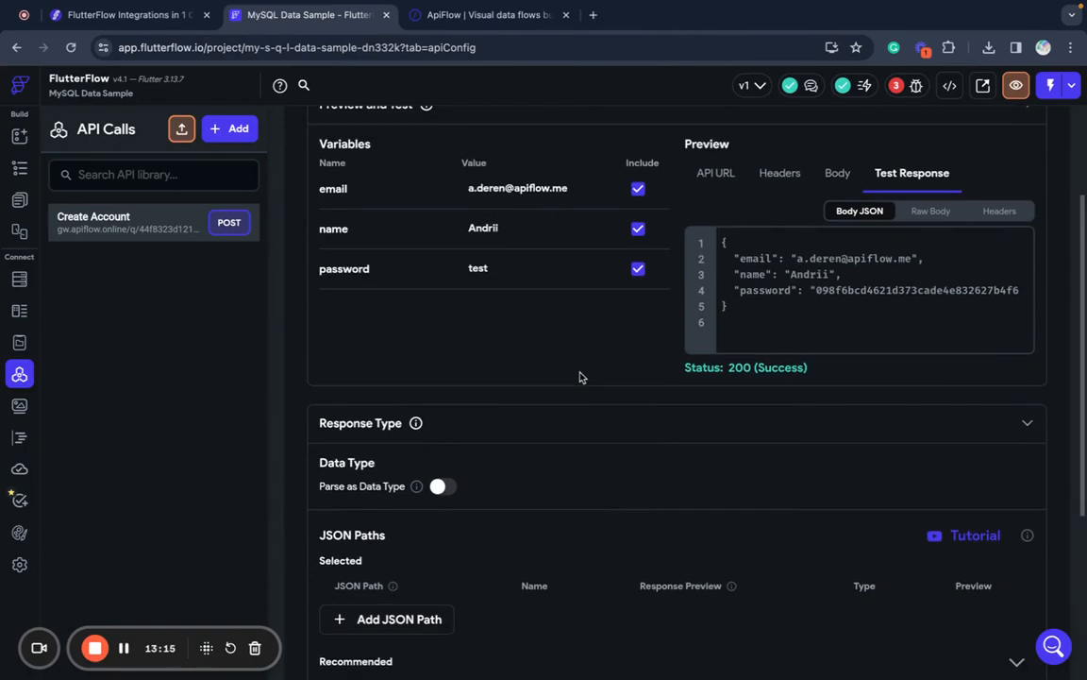
{"action": "left_click", "coordinate": [442, 487]}
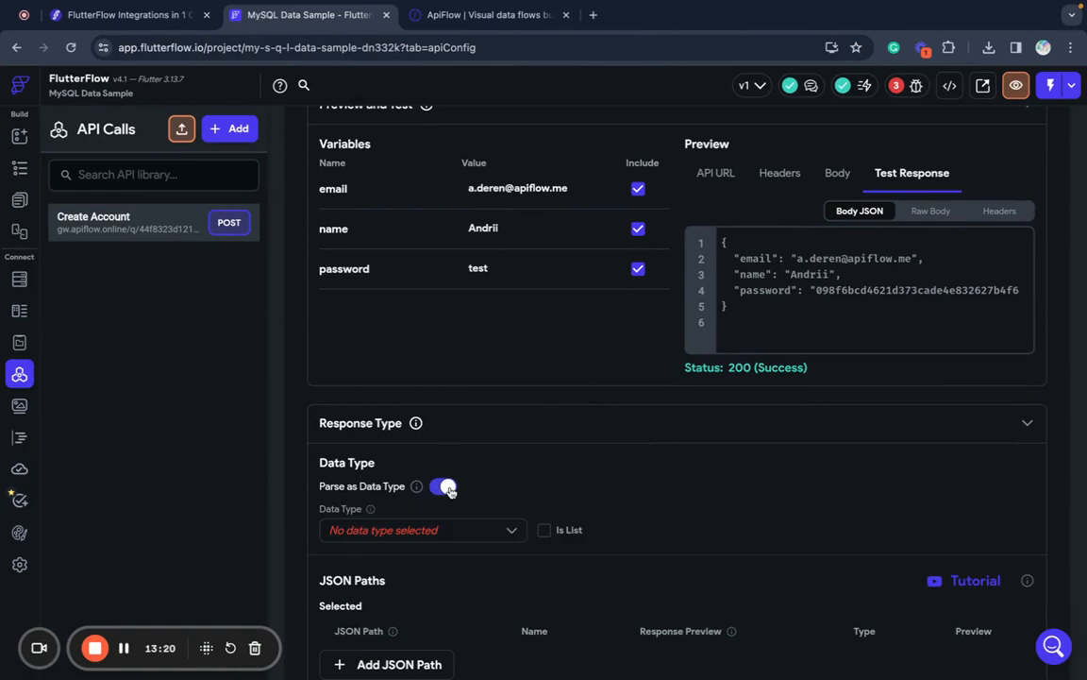
{"action": "left_click", "coordinate": [408, 536]}
{"action": "left_click", "coordinate": [409, 537]}
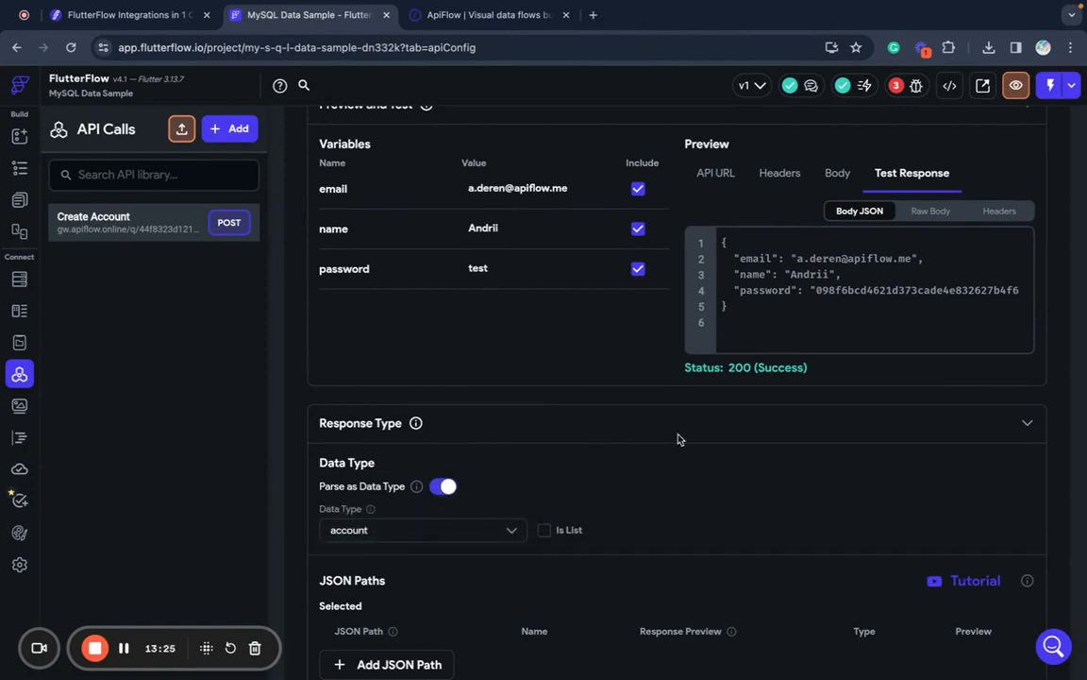
{"action": "scroll", "coordinate": [677, 439], "scroll_direction": "down", "scroll_amount": 5}
{"action": "scroll", "coordinate": [677, 439], "scroll_direction": "down", "scroll_amount": 2}
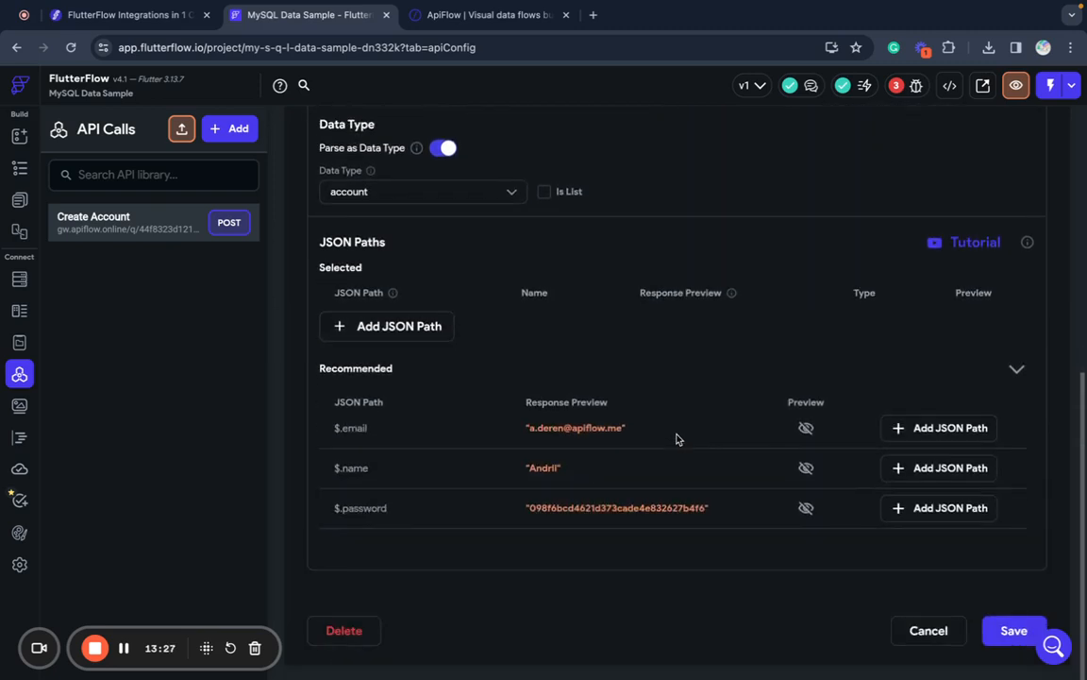
{"action": "left_click", "coordinate": [1012, 631]}
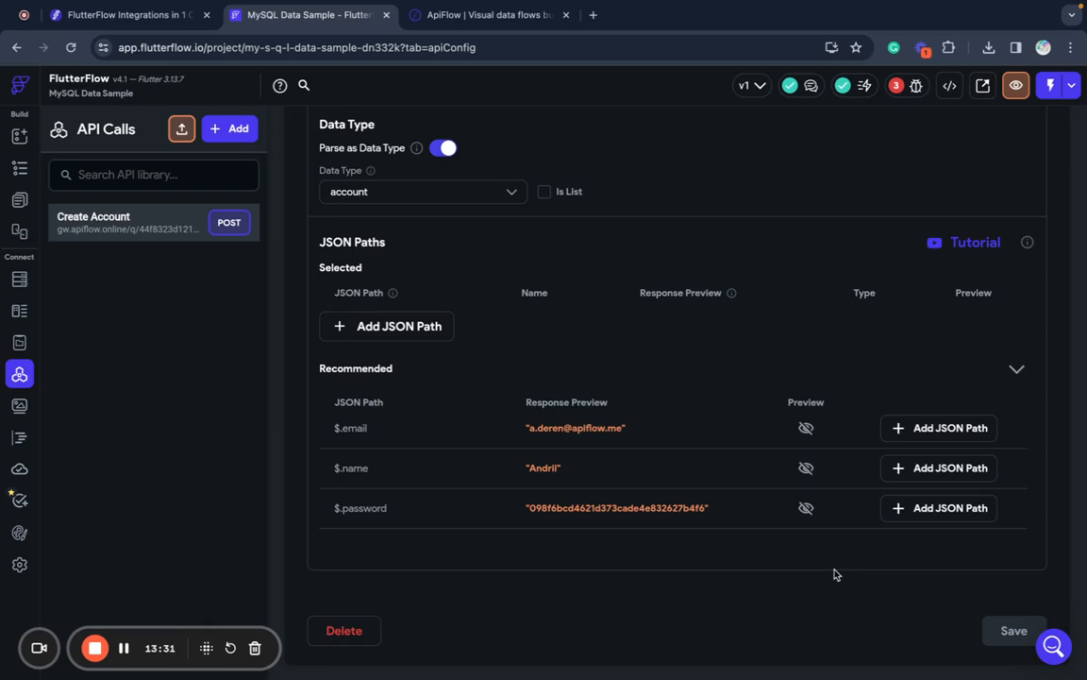
{"action": "scroll", "coordinate": [715, 587], "scroll_direction": "up", "scroll_amount": 2}
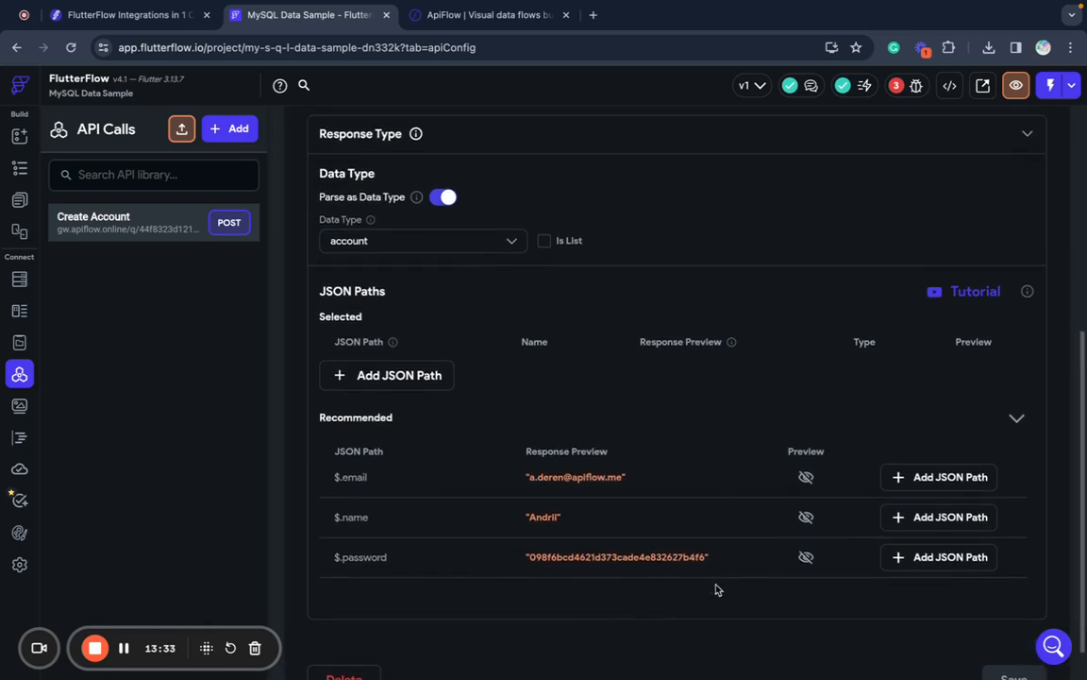
{"action": "scroll", "coordinate": [715, 587], "scroll_direction": "up", "scroll_amount": 3}
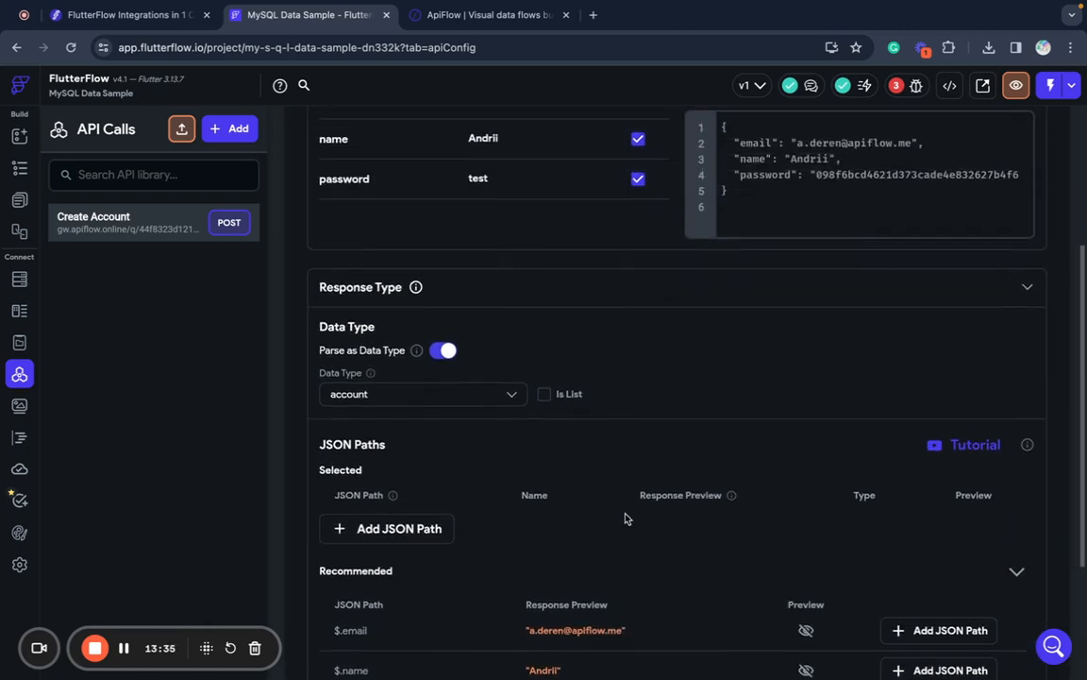
{"action": "scroll", "coordinate": [624, 518], "scroll_direction": "up", "scroll_amount": 6}
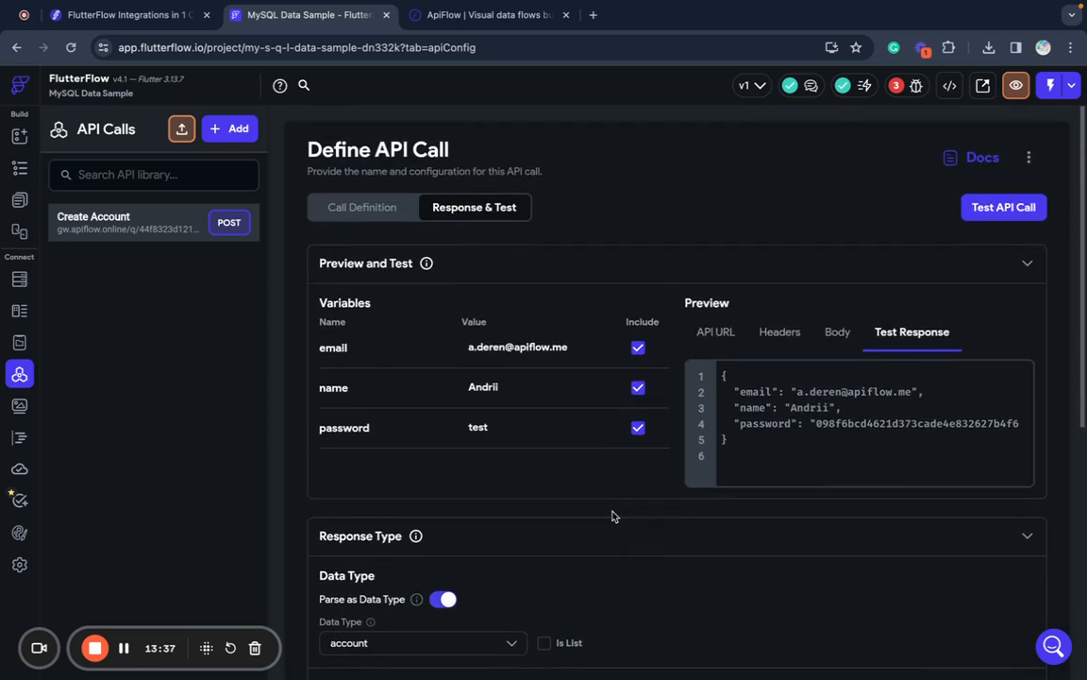
- Create a persisted app state variable named user with the Account custom data type
{"action": "left_click", "coordinate": [19, 311]}
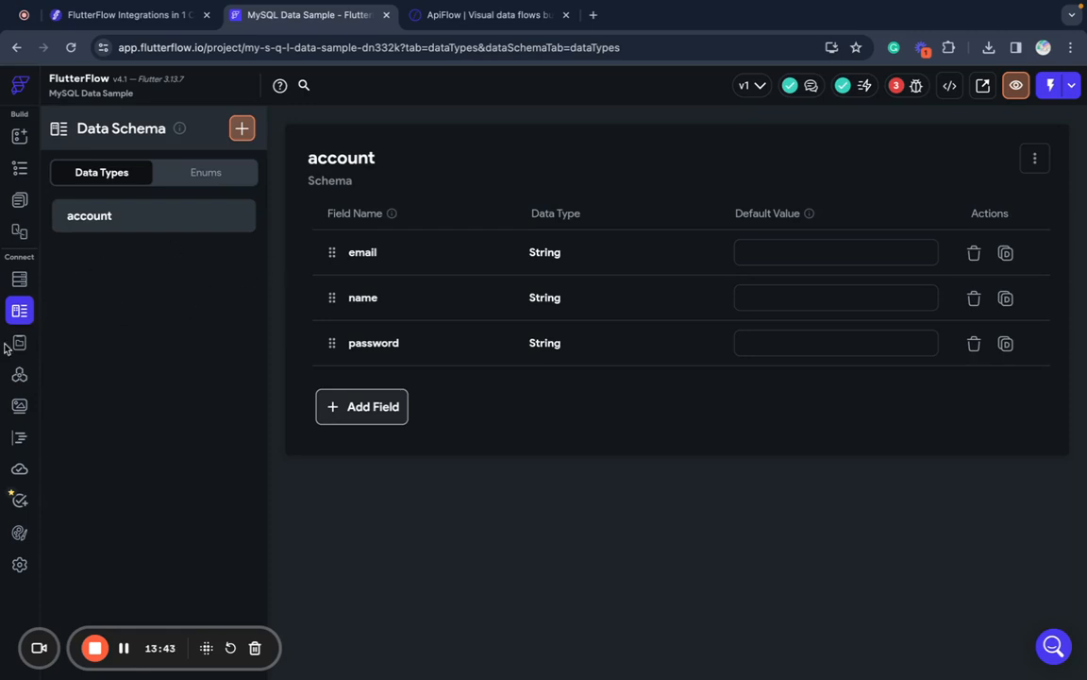
{"action": "left_click", "coordinate": [20, 343]}
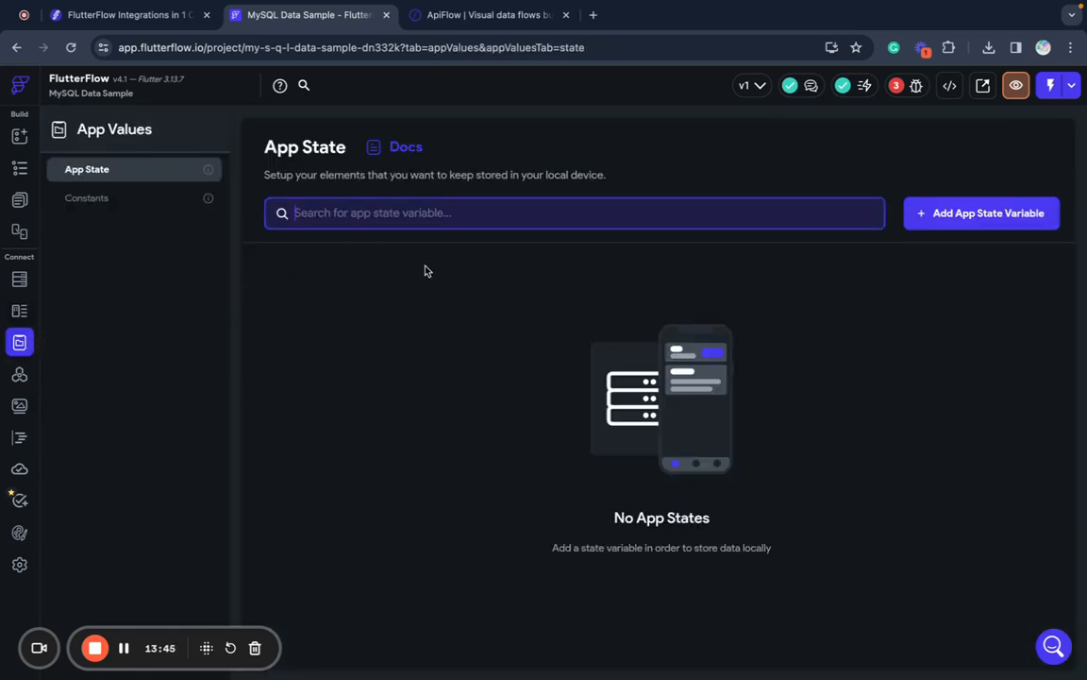
{"action": "left_click", "coordinate": [979, 219]}
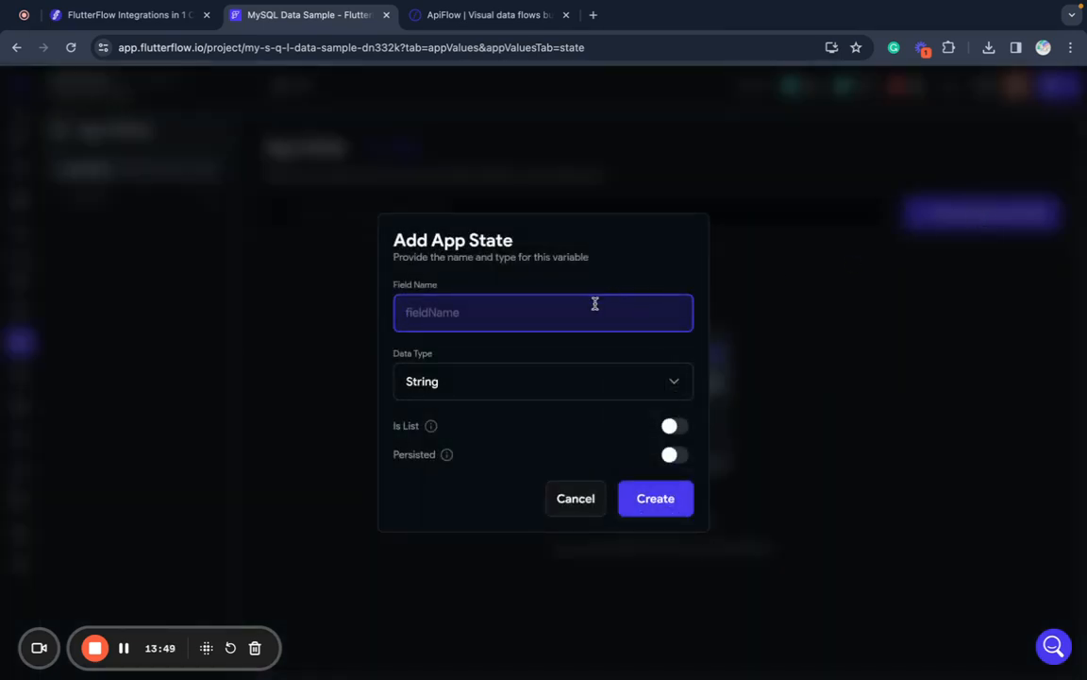
{"action": "type", "text": "user"}
{"action": "left_click", "coordinate": [548, 379]}
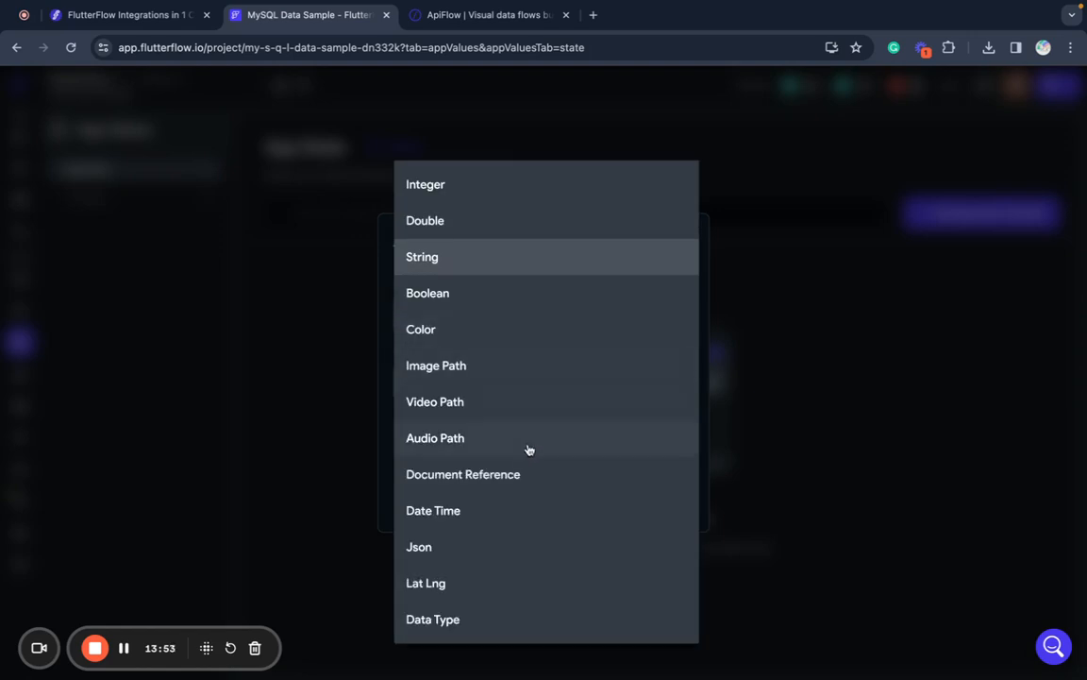
{"action": "left_click", "coordinate": [437, 621]}
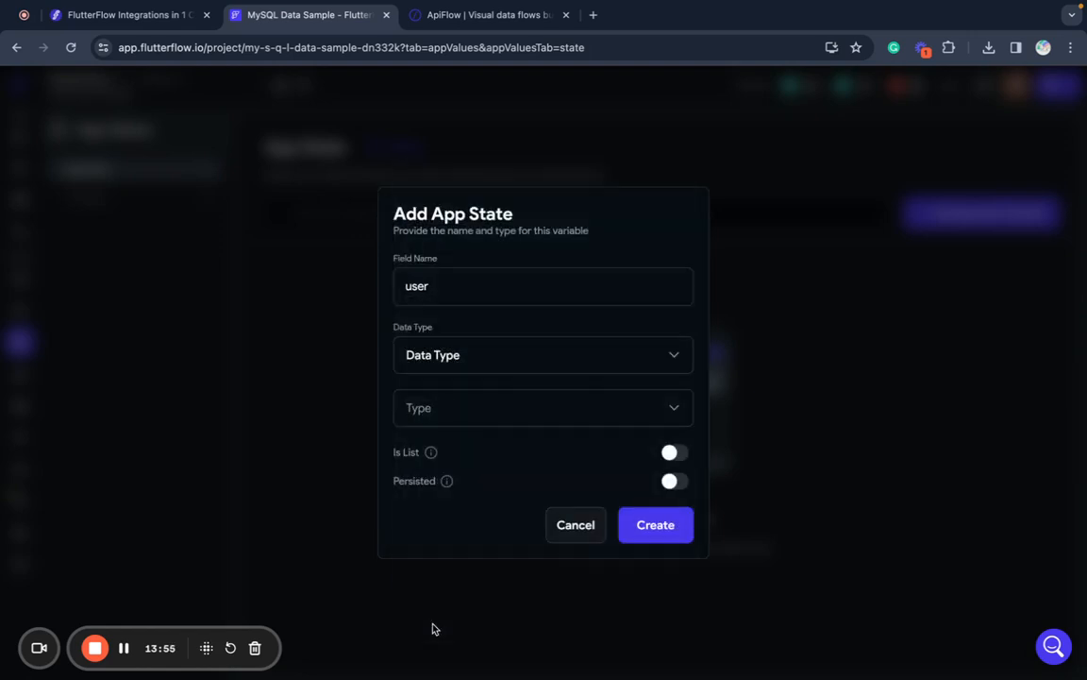
{"action": "left_click", "coordinate": [475, 417]}
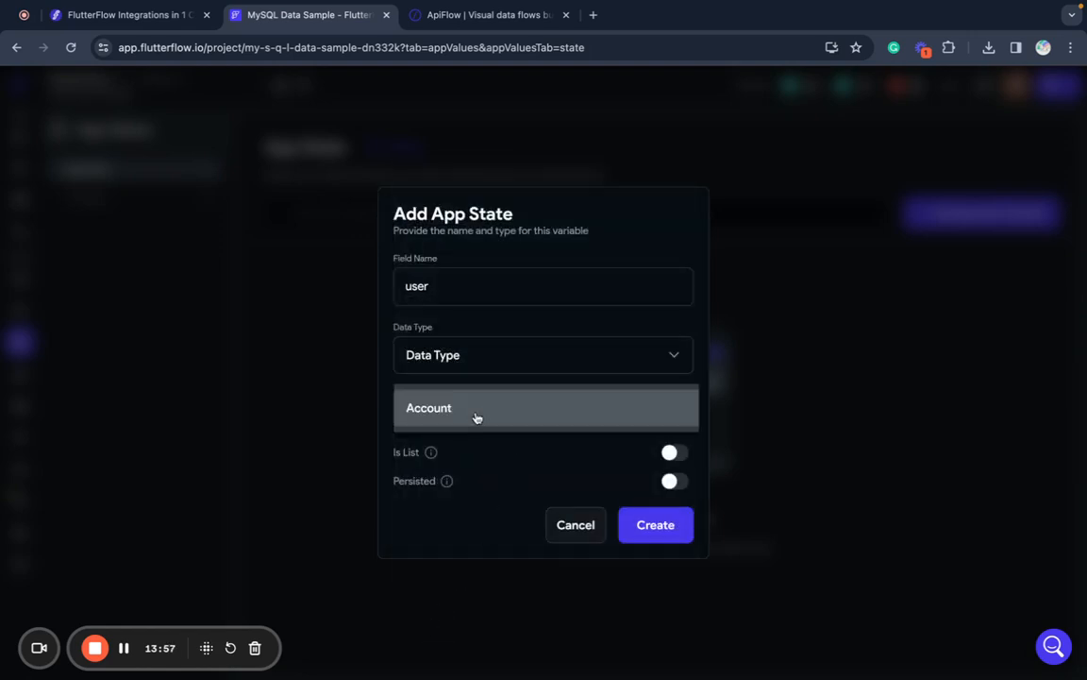
{"action": "left_click", "coordinate": [476, 417]}
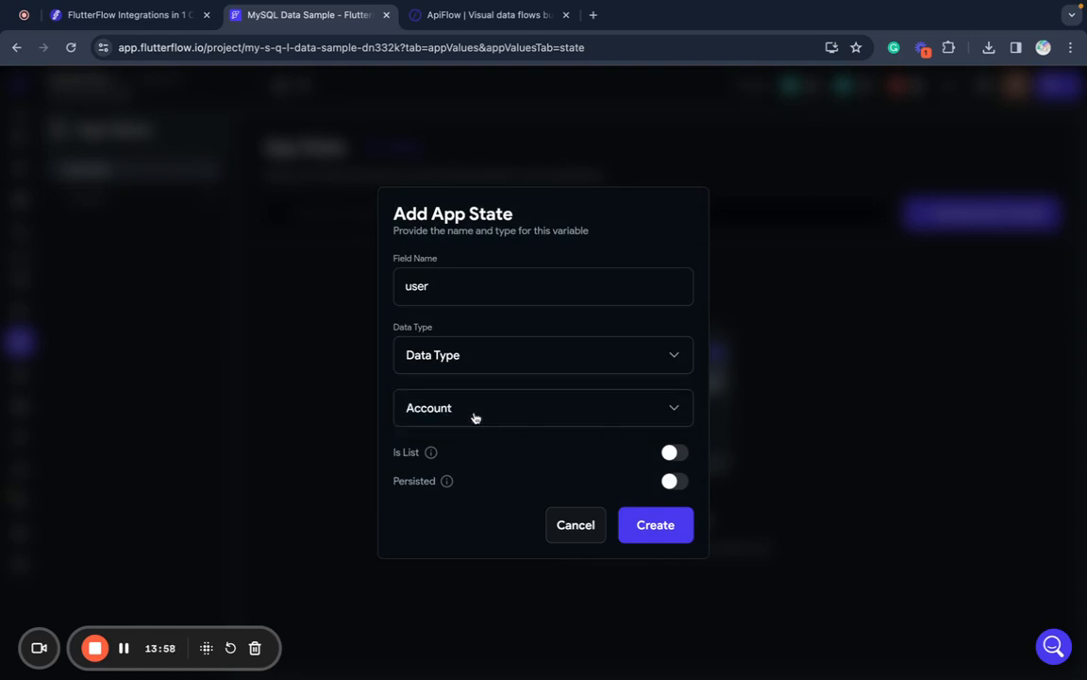
{"action": "left_click", "coordinate": [676, 487]}
{"action": "left_click", "coordinate": [642, 524]}
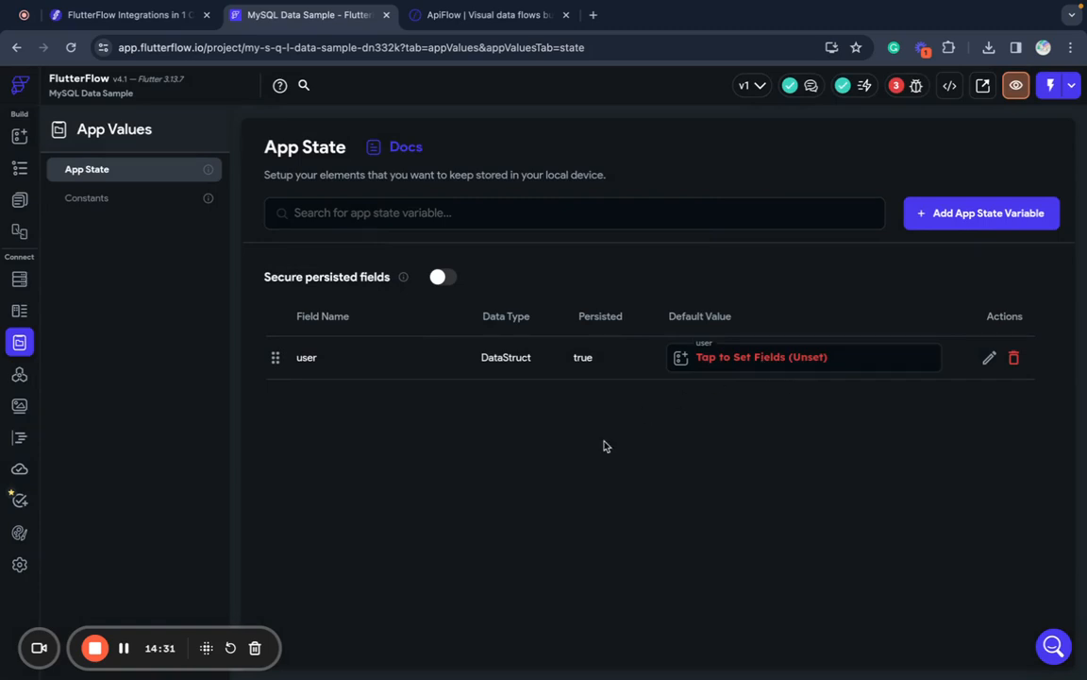
- Check the user variable's default field values and close them without setting any
{"action": "left_click", "coordinate": [776, 362]}
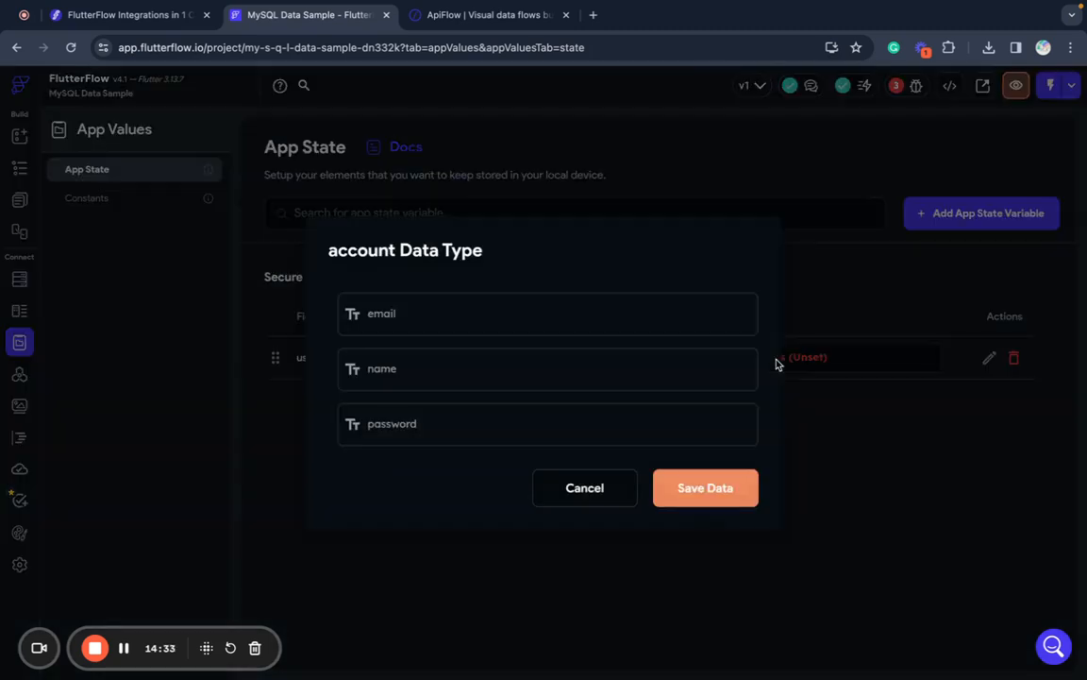
{"action": "left_click", "coordinate": [403, 317]}
{"action": "left_click", "coordinate": [609, 488]}
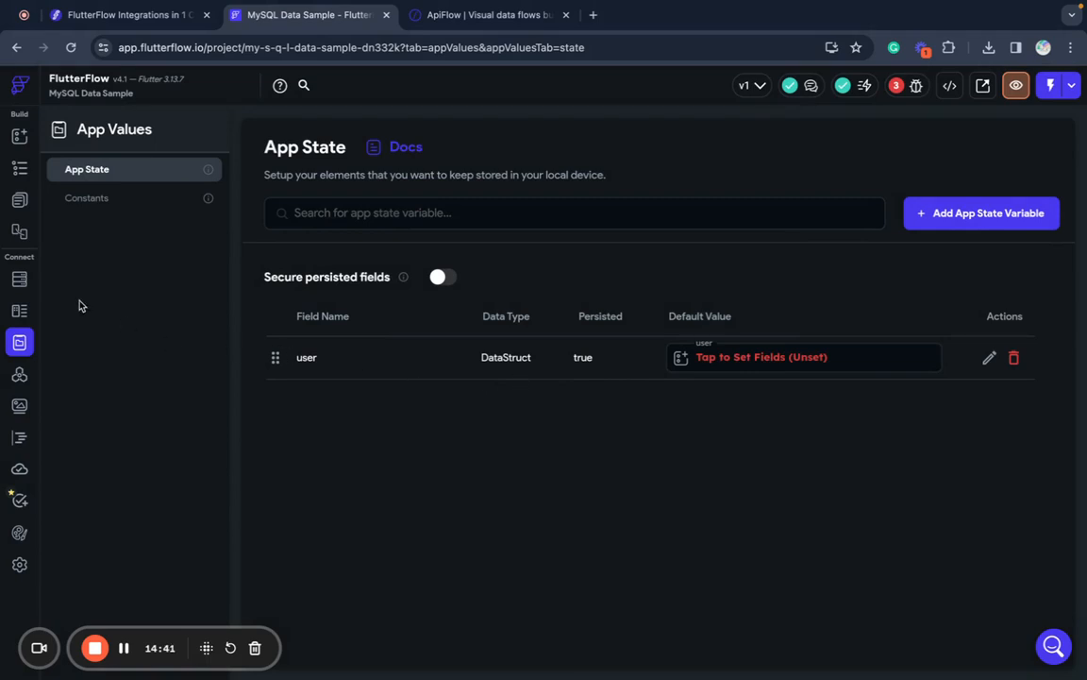
- On the CreateAccount page, select the Create Account button and show its actions
{"action": "left_click", "coordinate": [19, 200]}
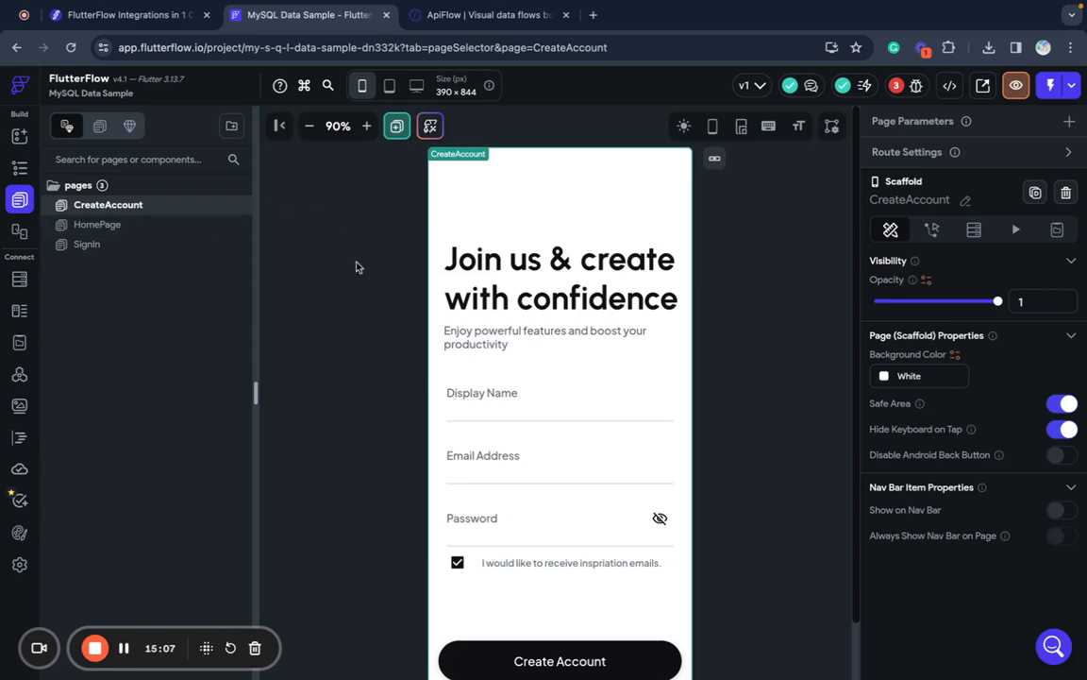
{"action": "scroll", "coordinate": [529, 478], "scroll_direction": "down", "scroll_amount": 3}
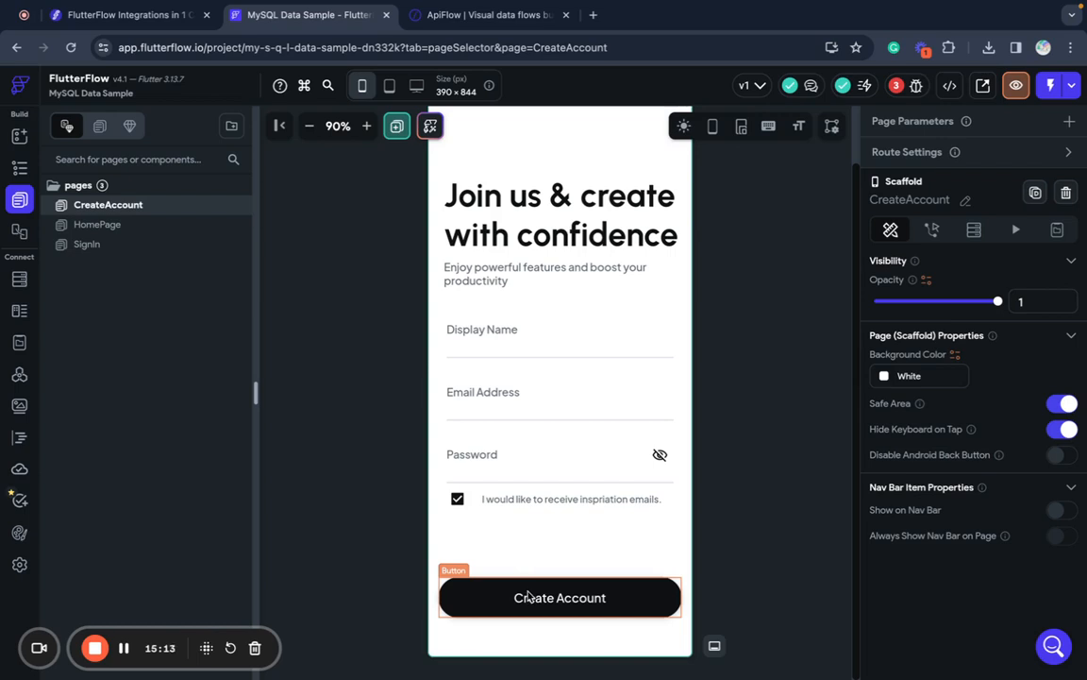
{"action": "left_click", "coordinate": [528, 595]}
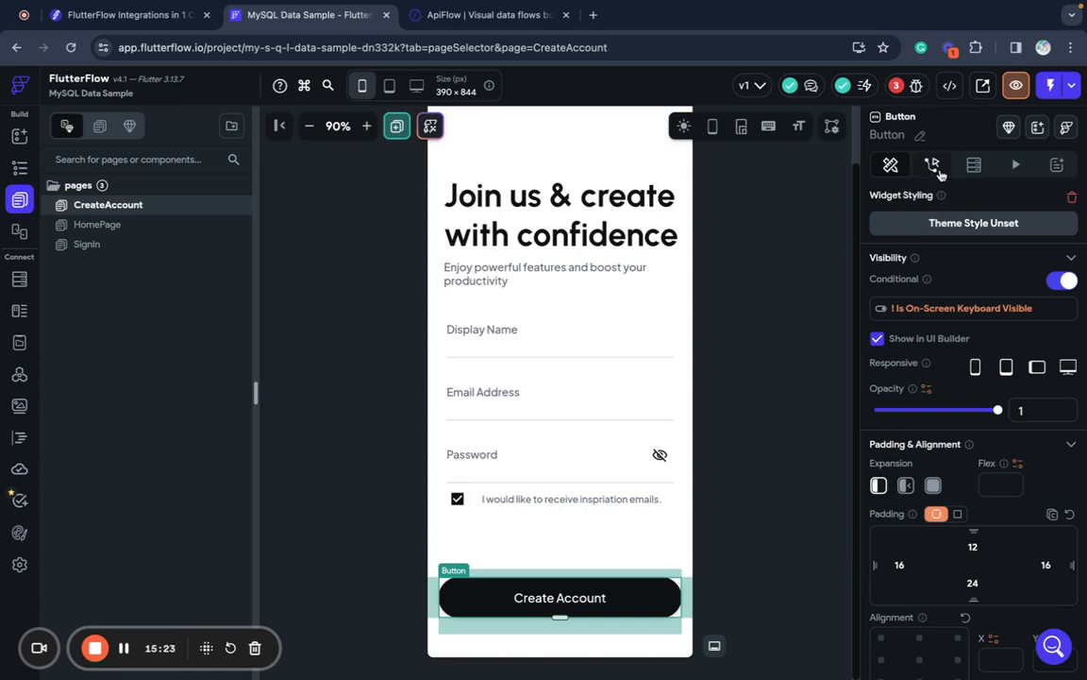
{"action": "left_click", "coordinate": [932, 166]}
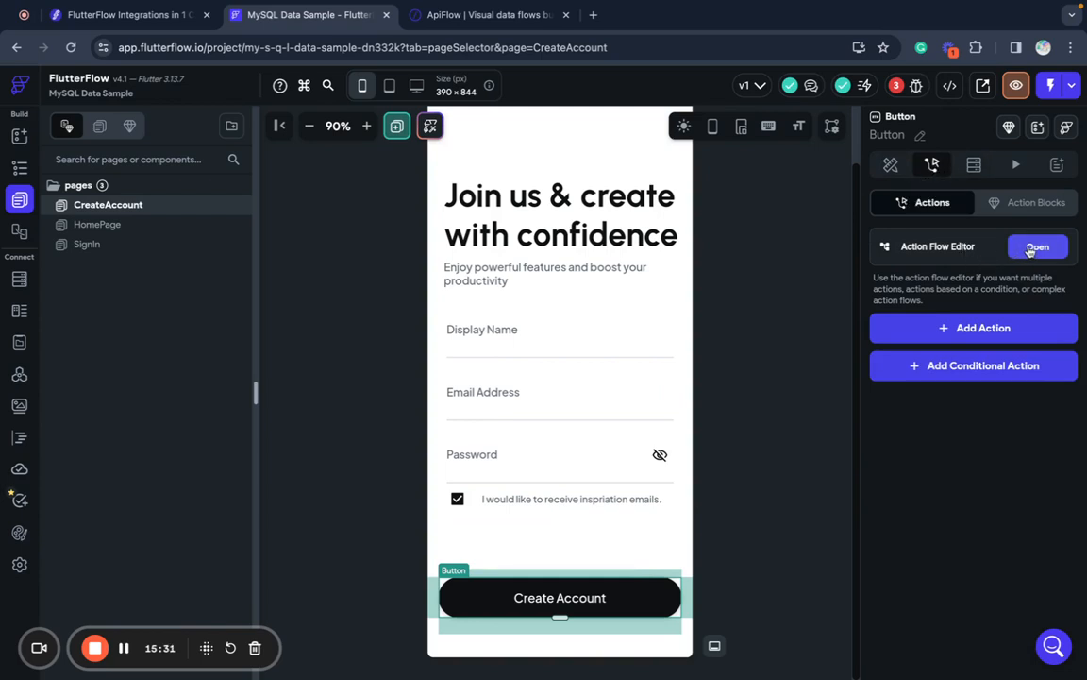
- Give the Create Account button's tap a Backend API Call action using the Create Account call
{"action": "left_click", "coordinate": [1035, 248]}
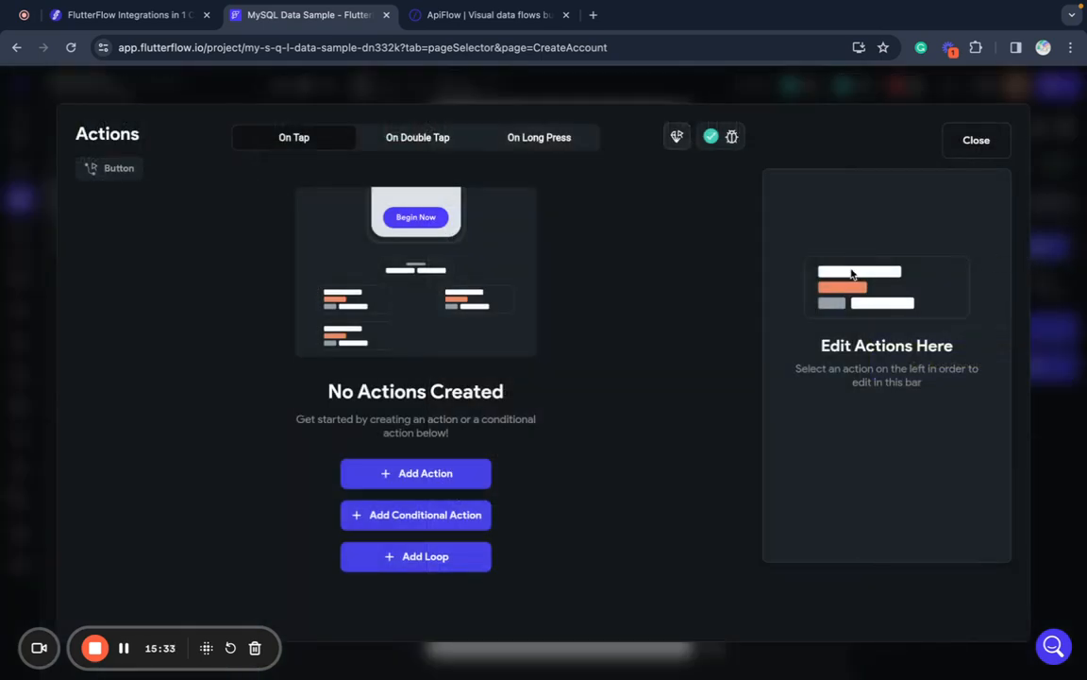
{"action": "left_click", "coordinate": [457, 476]}
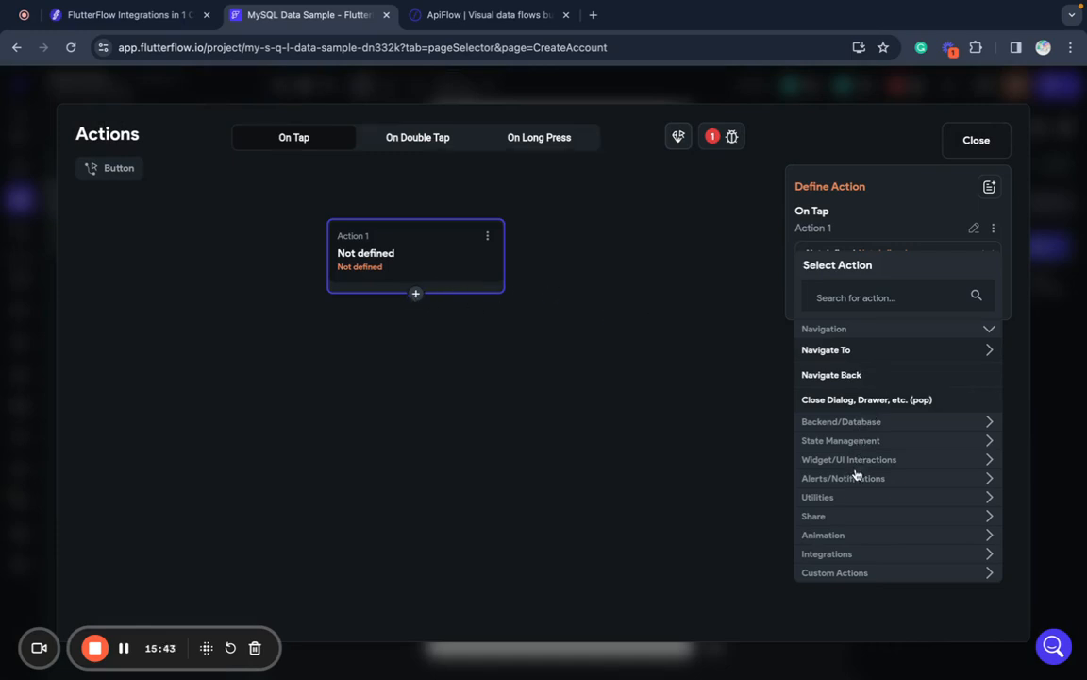
{"action": "left_click", "coordinate": [880, 425]}
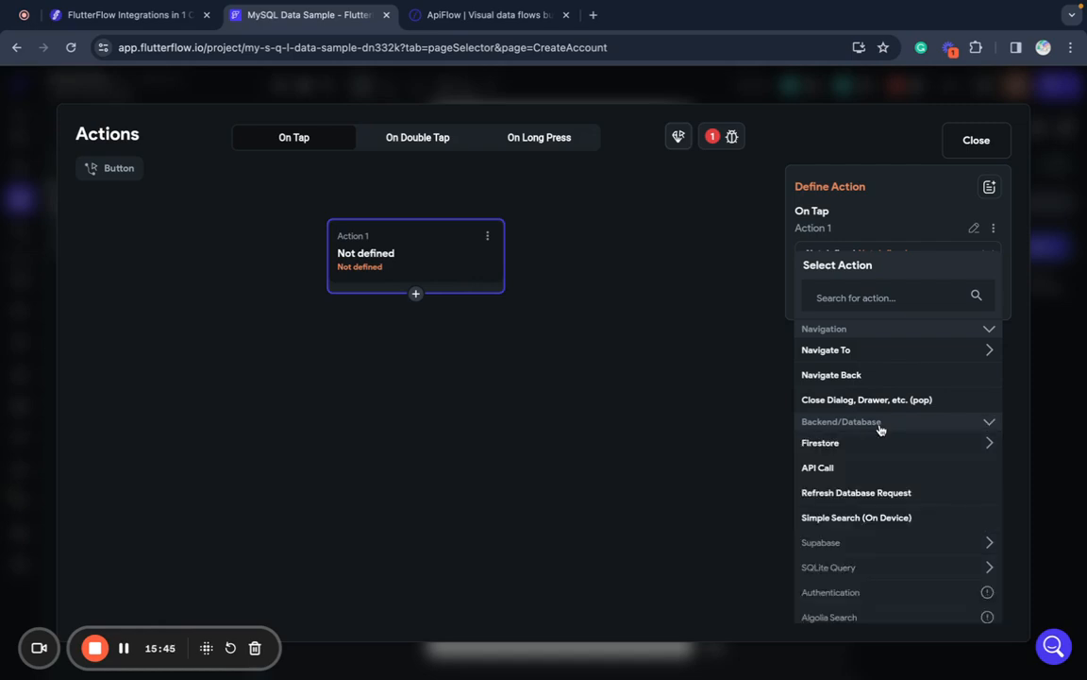
{"action": "left_click", "coordinate": [833, 468]}
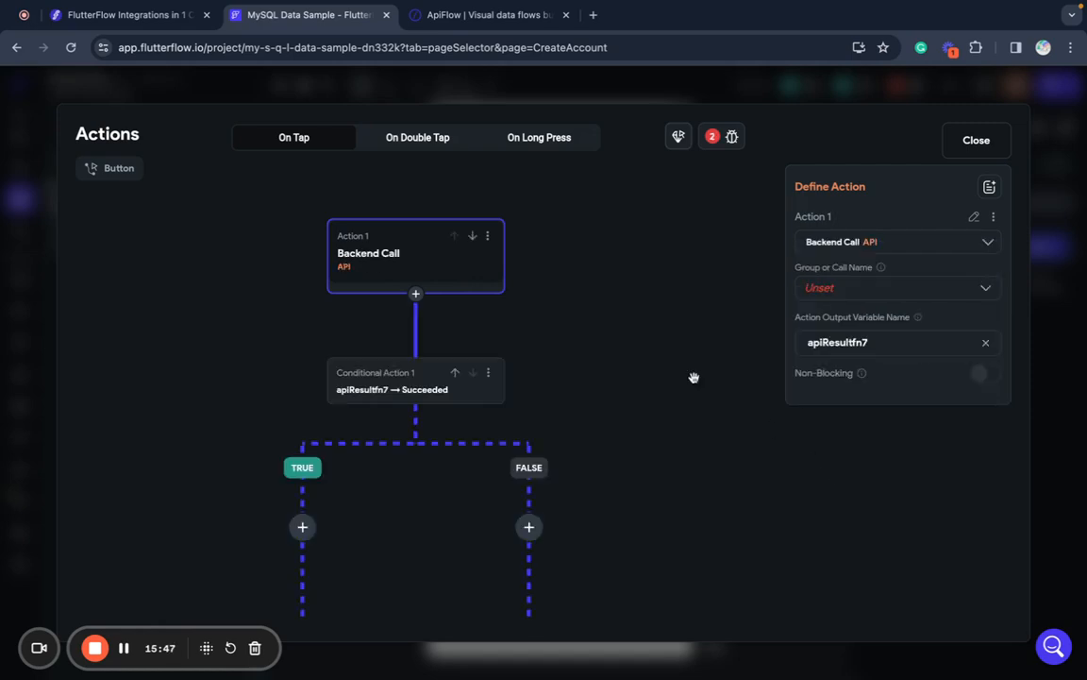
{"action": "left_click", "coordinate": [804, 288]}
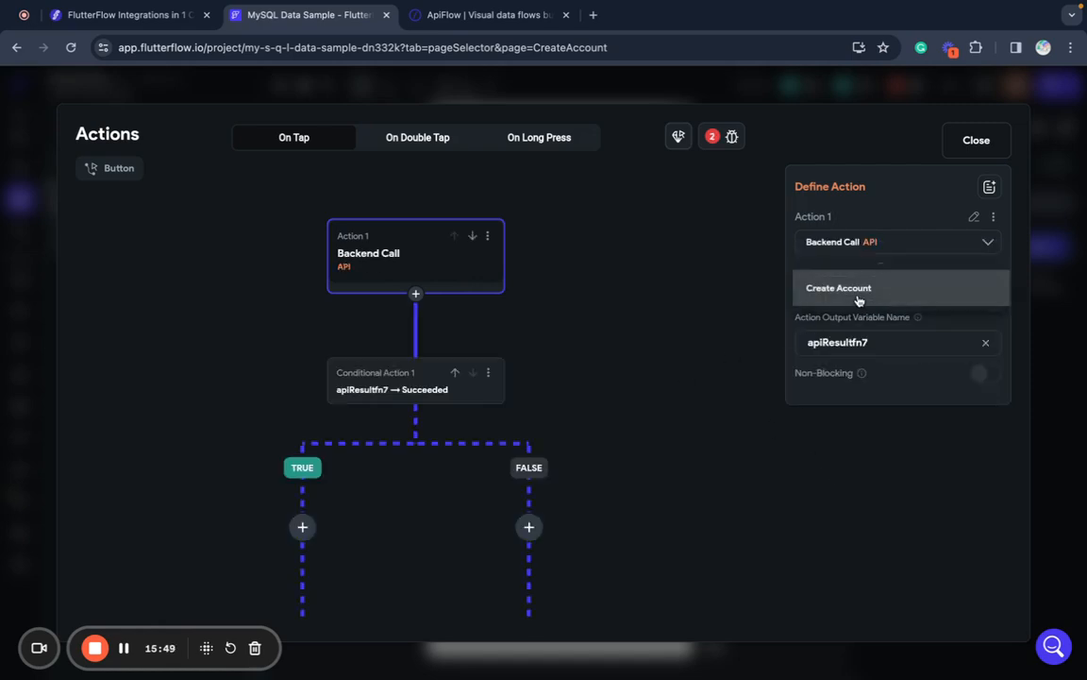
{"action": "left_click", "coordinate": [859, 300]}
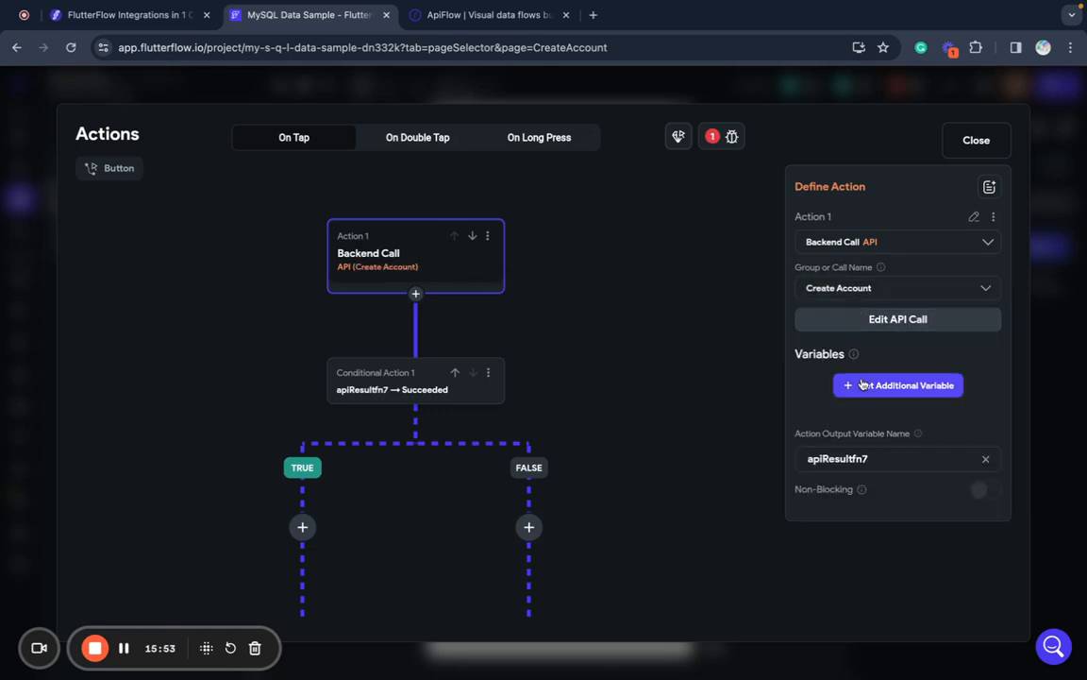
{"action": "left_click", "coordinate": [887, 321]}
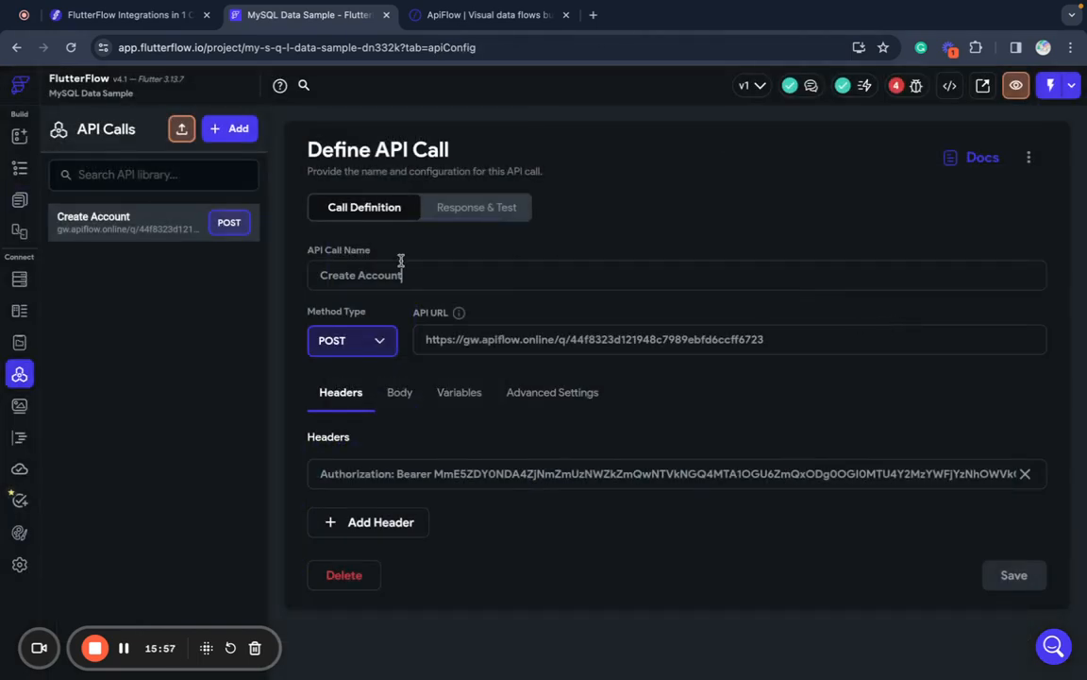
{"action": "left_click", "coordinate": [19, 201]}
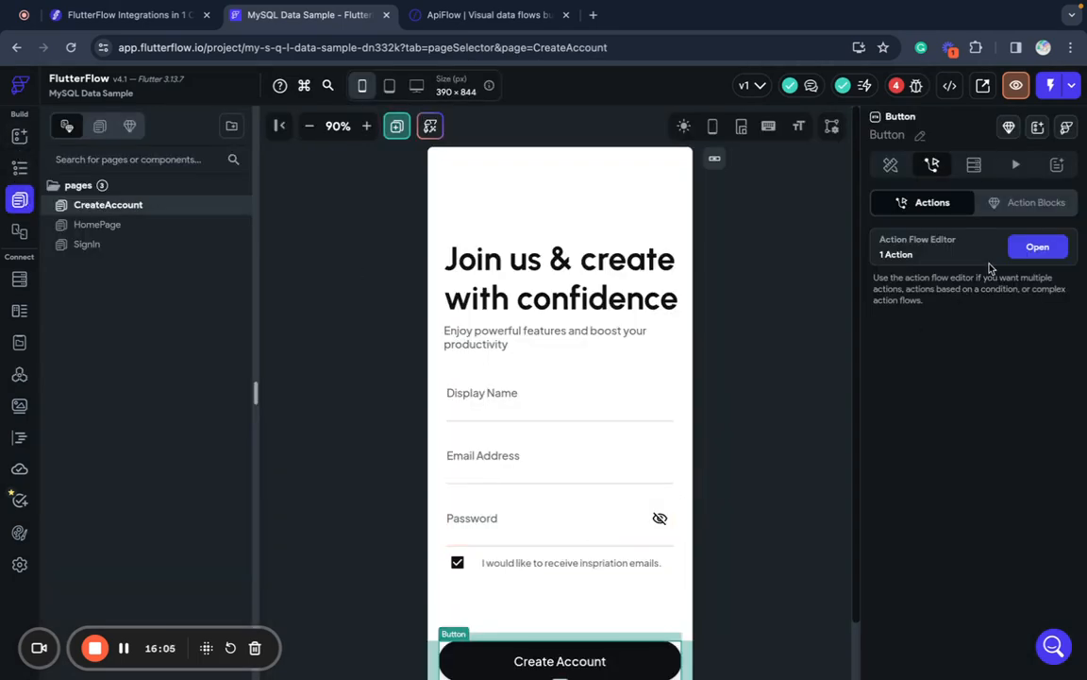
- Add an email variable to the Create Account call, filled from the Email Address field (TextField 2)
{"action": "left_click", "coordinate": [1037, 251]}
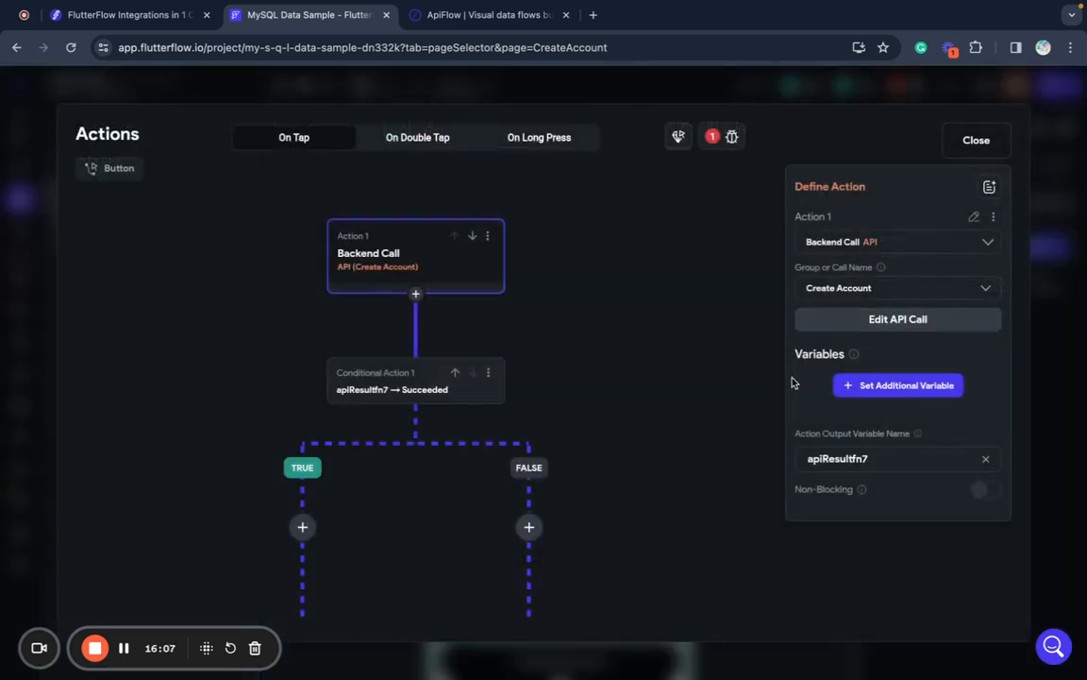
{"action": "left_click", "coordinate": [904, 387]}
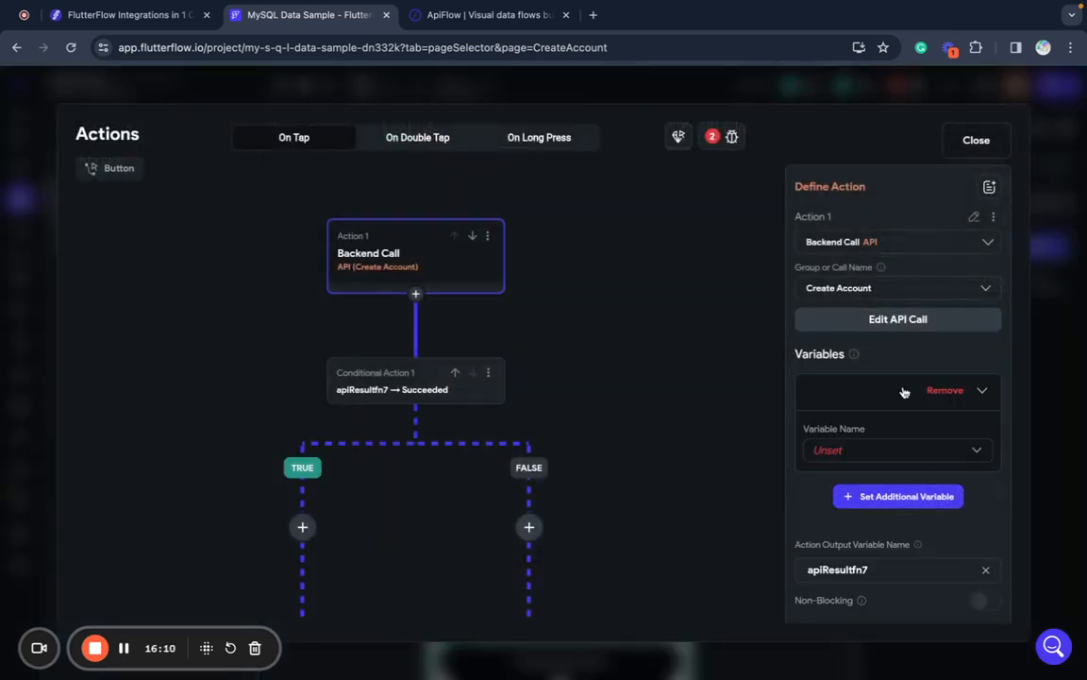
{"action": "left_click", "coordinate": [925, 454]}
{"action": "left_click", "coordinate": [896, 457]}
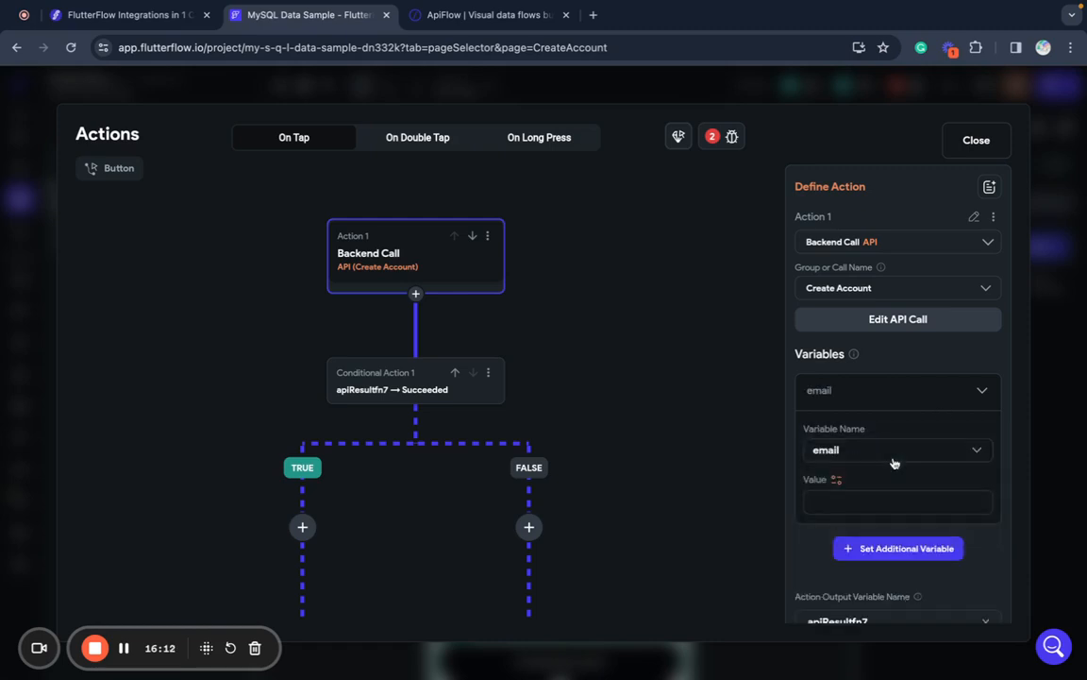
{"action": "left_click", "coordinate": [837, 482]}
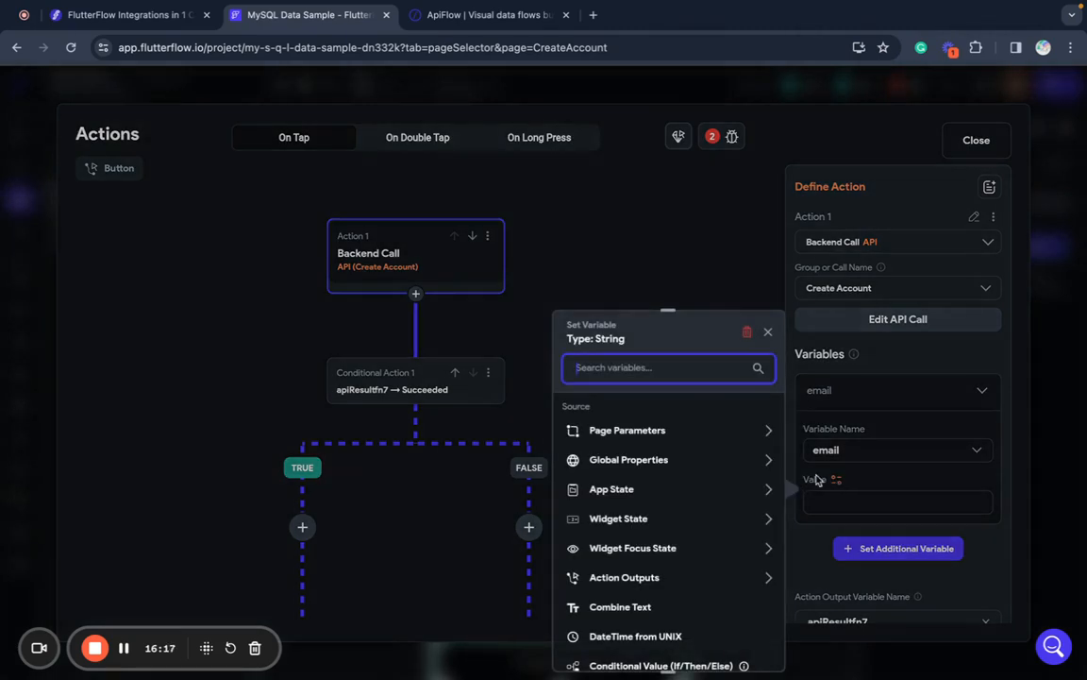
{"action": "type", "text": "++++++++"}
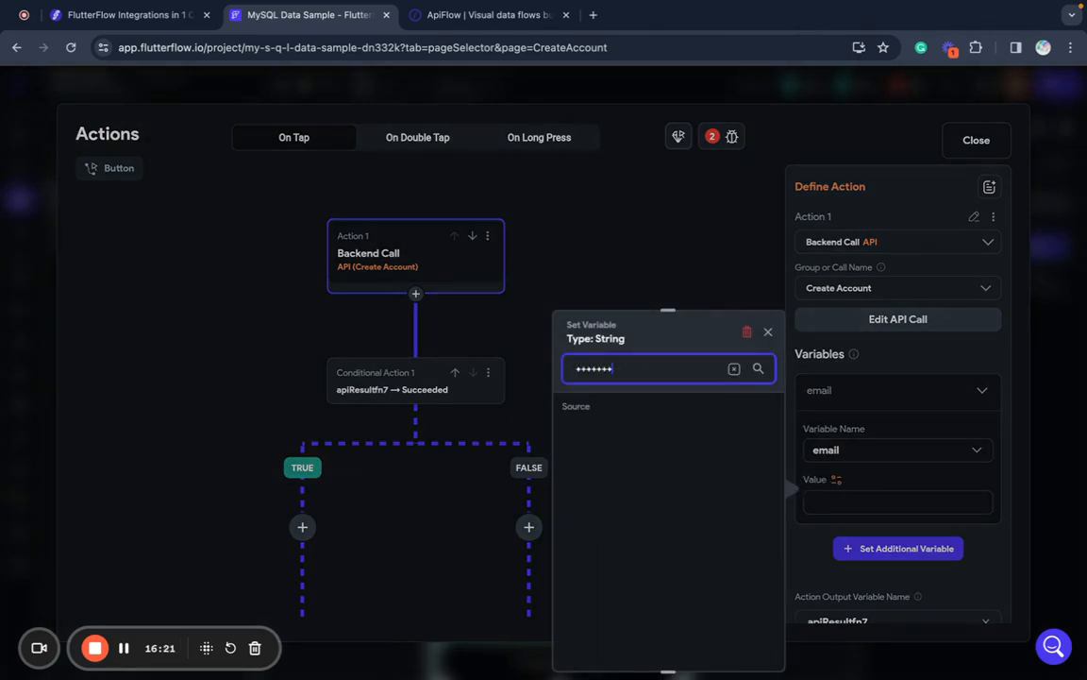
{"action": "key", "text": "BackSpace"}
{"action": "key", "text": "BackSpace"}
{"action": "key", "text": "BackSpace"}
{"action": "key", "text": "BackSpace"}
{"action": "key", "text": "BackSpace"}
{"action": "key", "text": "BackSpace"}
{"action": "key", "text": "BackSpace"}
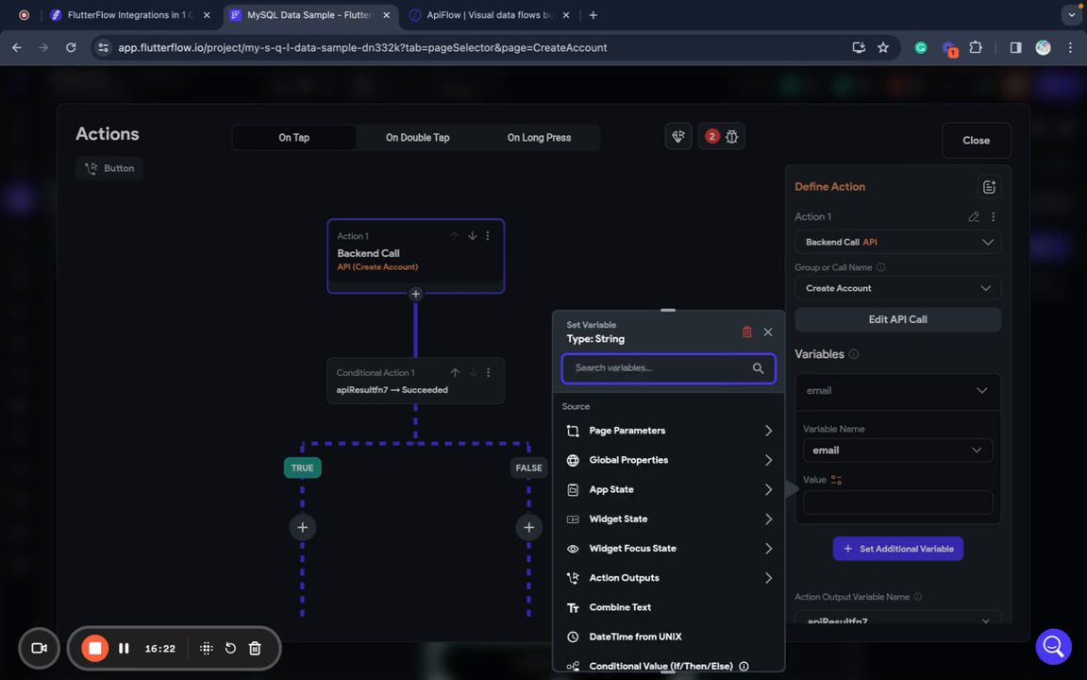
{"action": "left_click", "coordinate": [708, 520]}
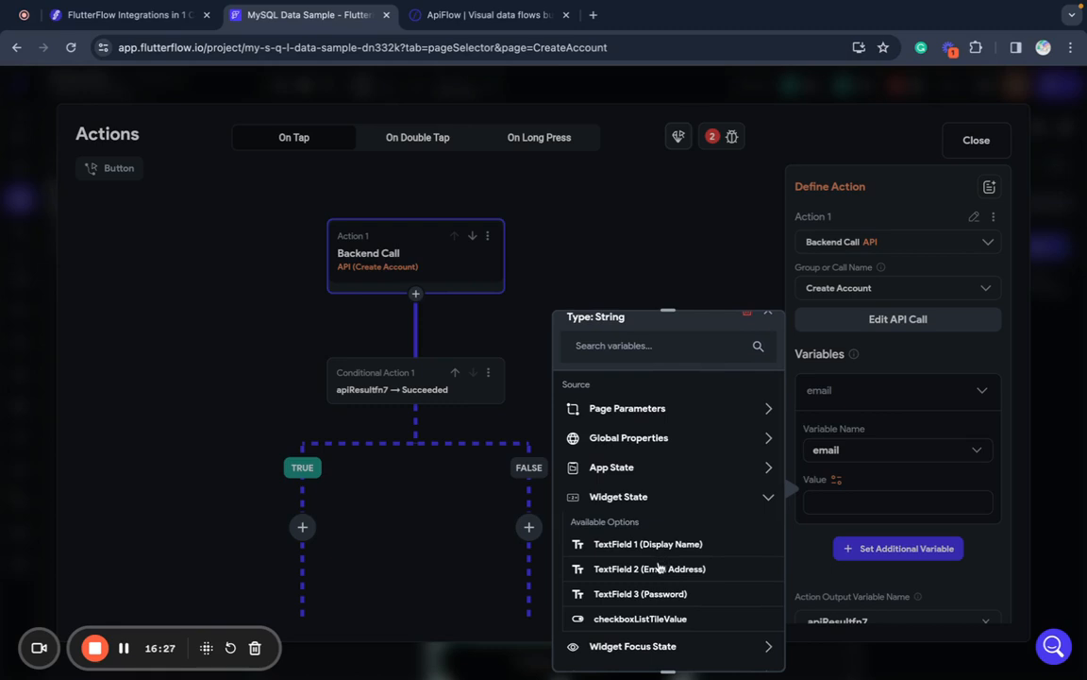
{"action": "left_click", "coordinate": [659, 570]}
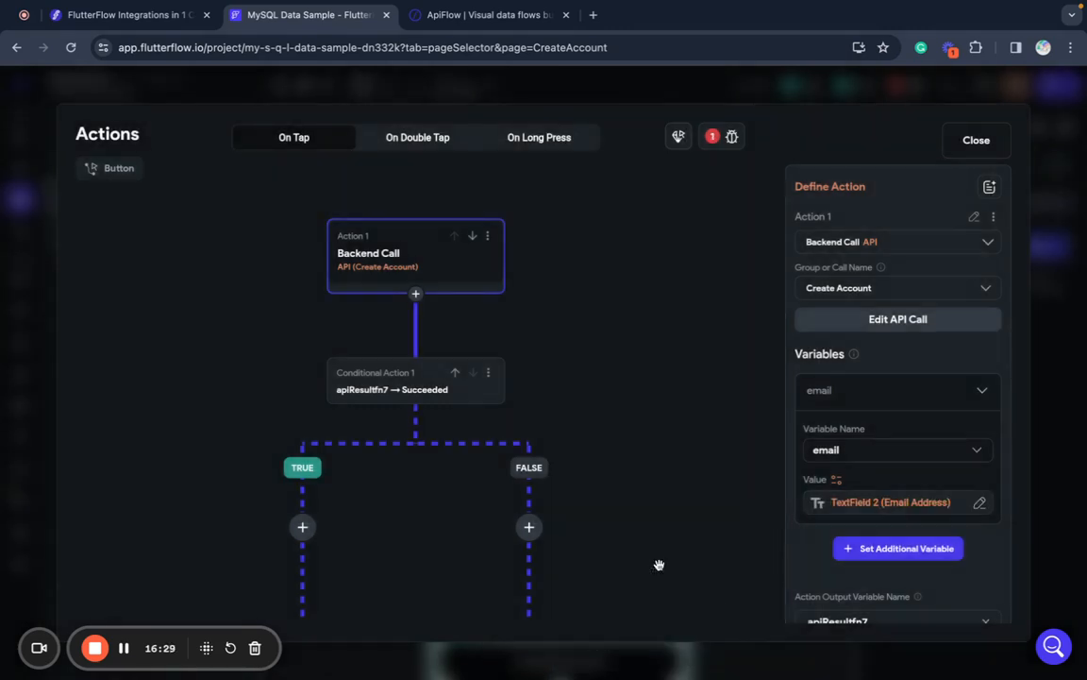
{"action": "scroll", "coordinate": [849, 507], "scroll_direction": "down", "scroll_amount": 1}
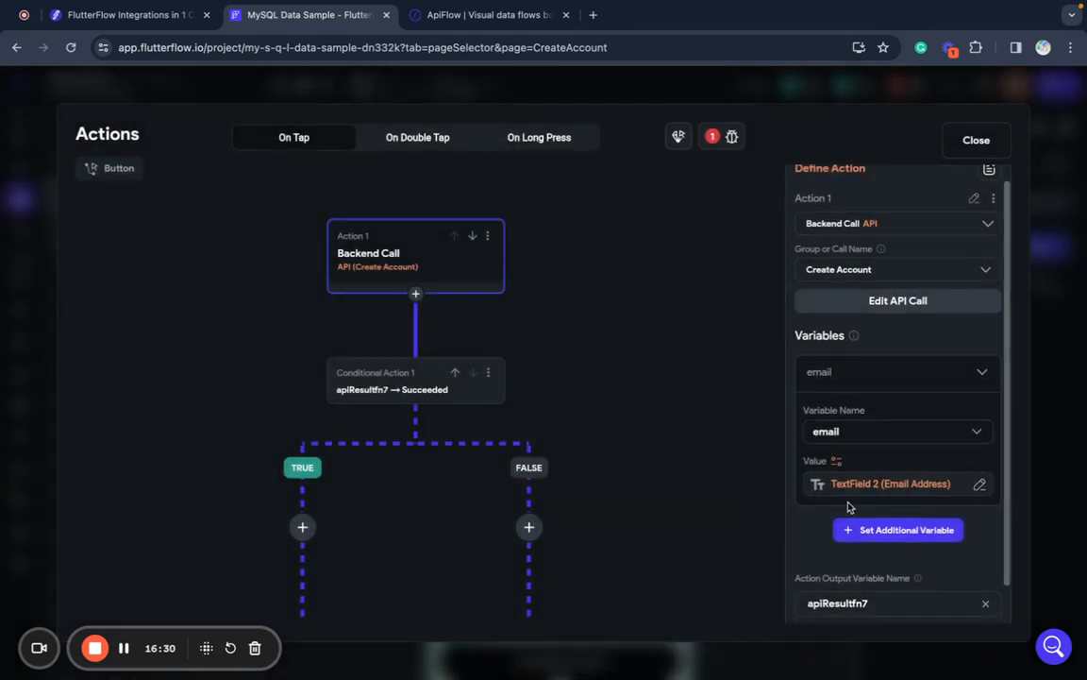
- Add a name variable to the call, filled from the Display Name field (TextField 1)
{"action": "left_click", "coordinate": [892, 534]}
{"action": "left_click", "coordinate": [883, 587]}
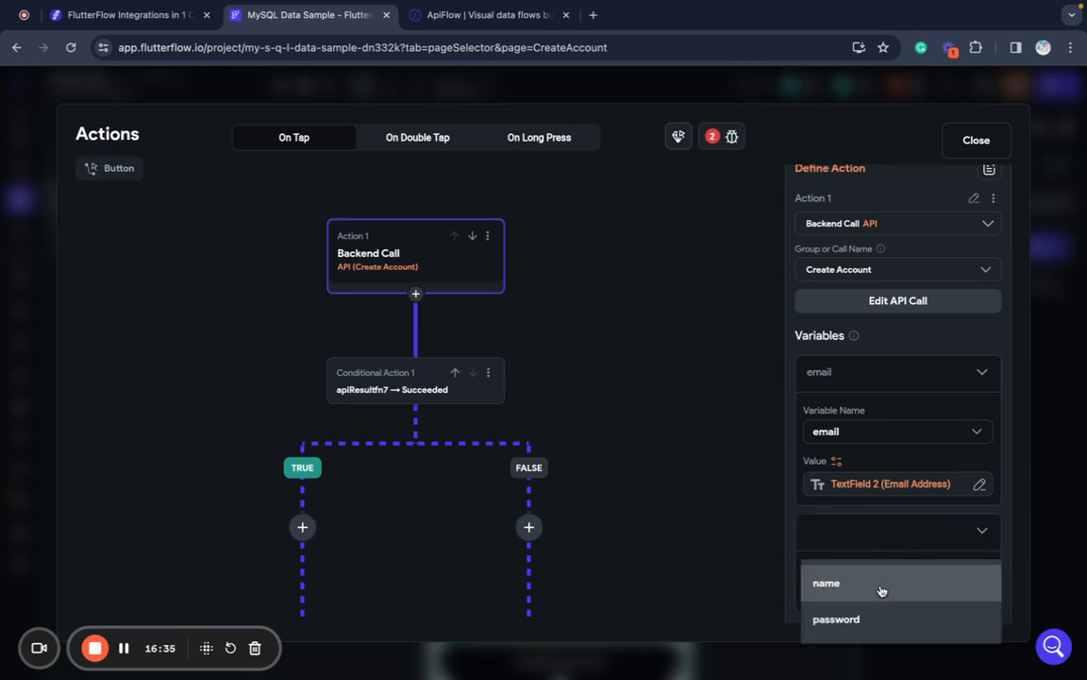
{"action": "left_click", "coordinate": [882, 585]}
{"action": "scroll", "coordinate": [881, 589], "scroll_direction": "down", "scroll_amount": 2}
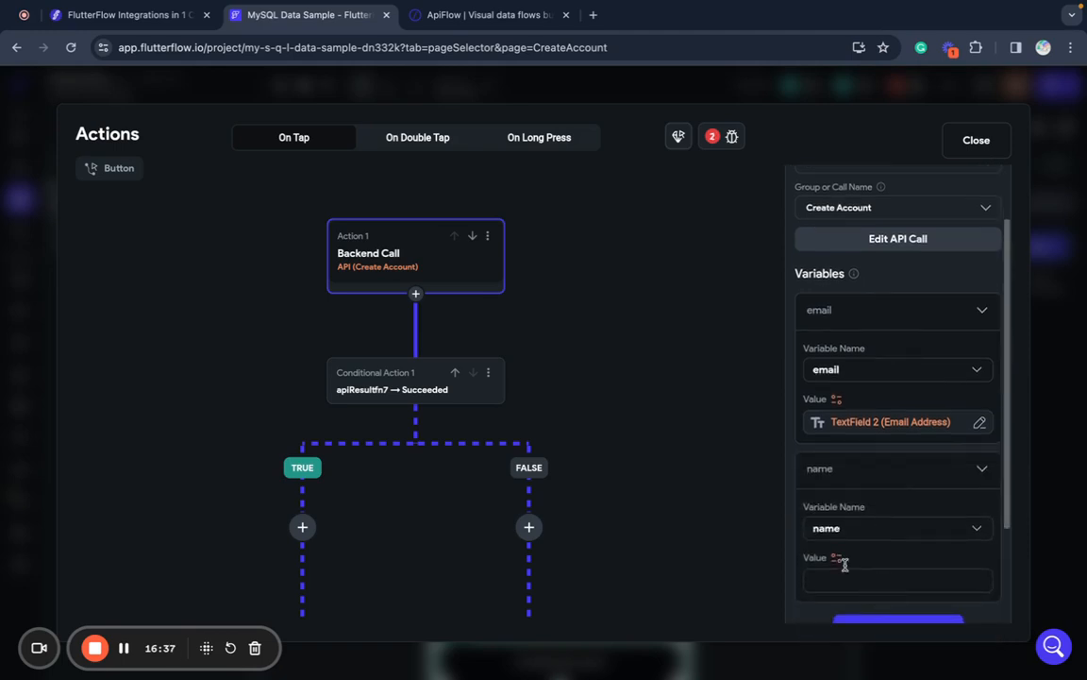
{"action": "left_click", "coordinate": [834, 559]}
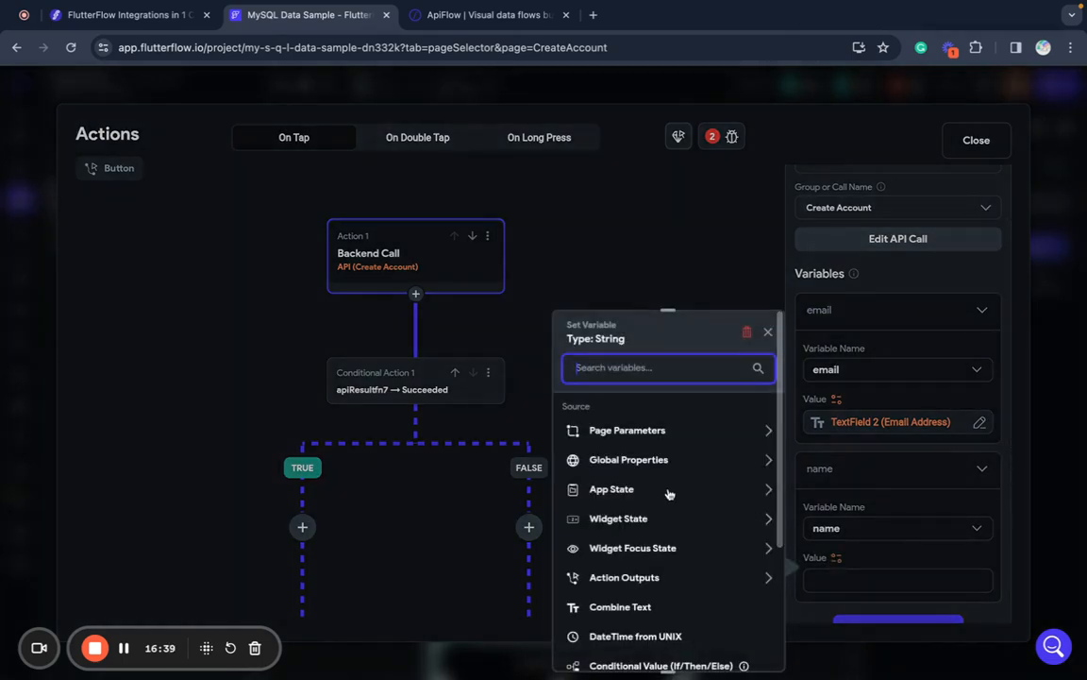
{"action": "left_click", "coordinate": [660, 520]}
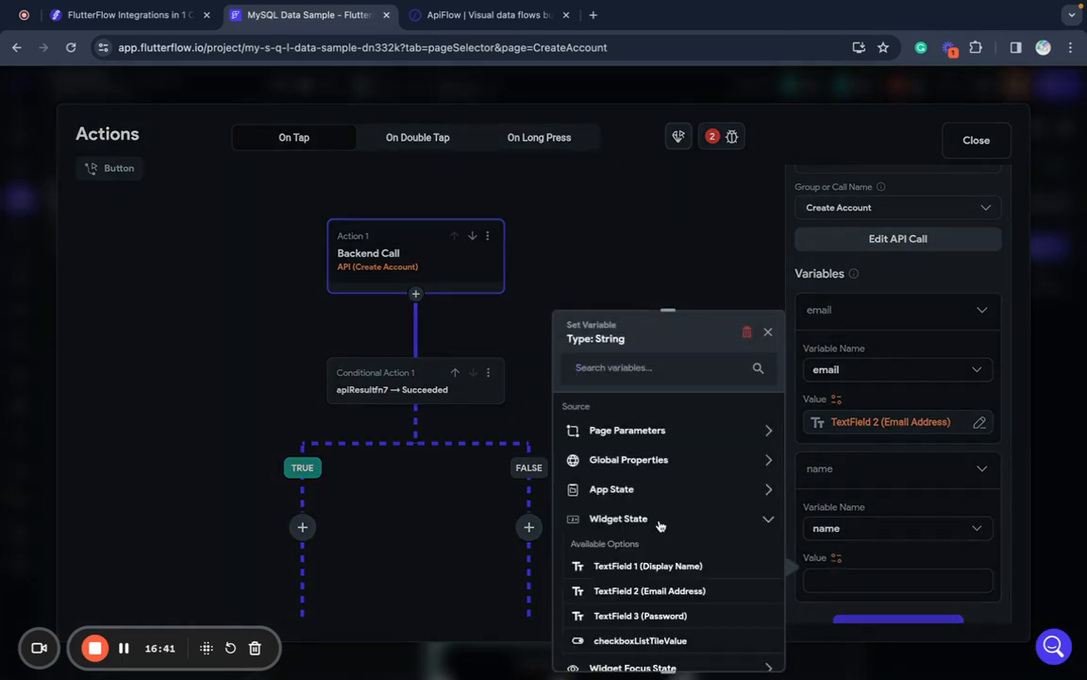
{"action": "scroll", "coordinate": [660, 526], "scroll_direction": "down", "scroll_amount": 1}
{"action": "left_click", "coordinate": [643, 529]}
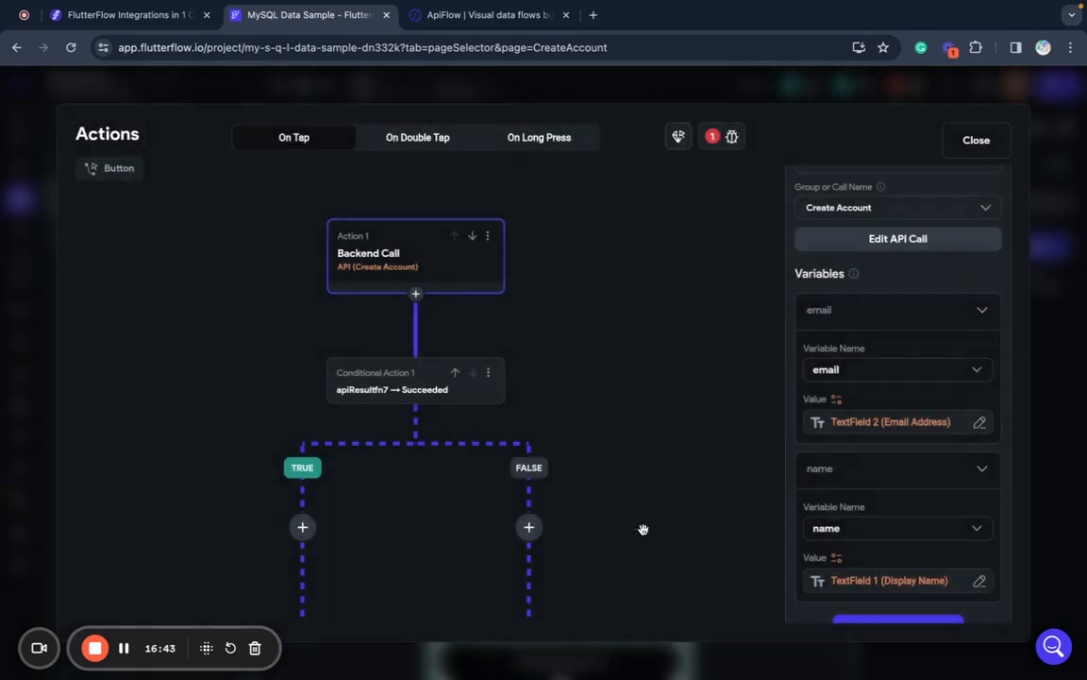
- Add a password variable to the call, filled from the Password field (TextField 3)
{"action": "scroll", "coordinate": [898, 396], "scroll_direction": "down", "scroll_amount": 3}
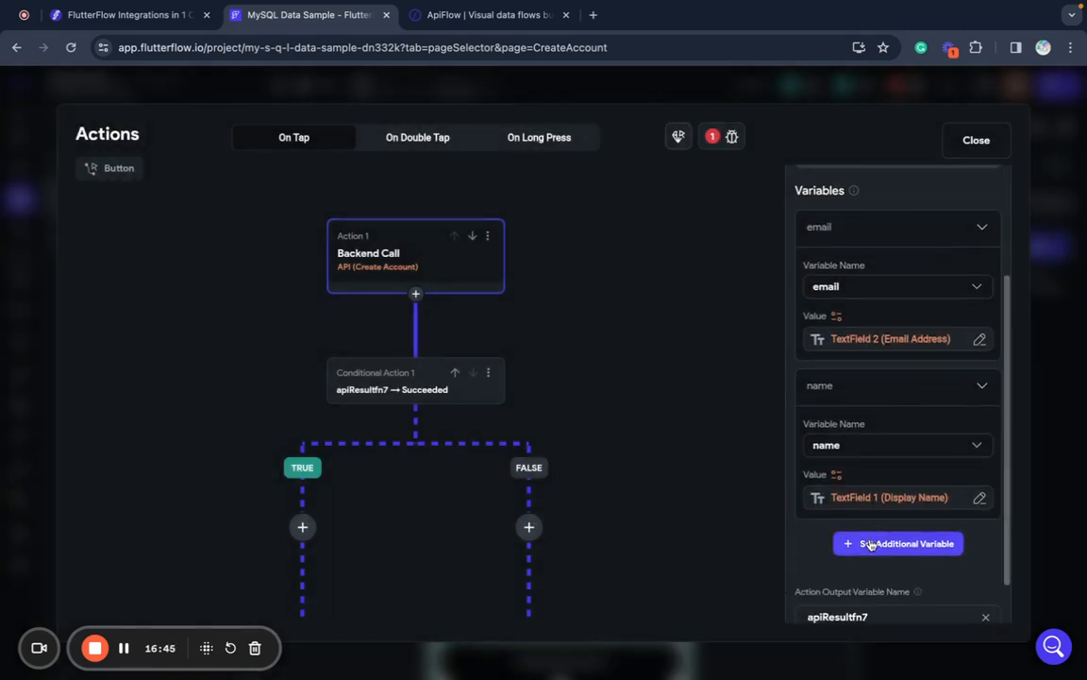
{"action": "left_click", "coordinate": [869, 544]}
{"action": "scroll", "coordinate": [871, 545], "scroll_direction": "down", "scroll_amount": 1}
{"action": "left_click", "coordinate": [857, 551]}
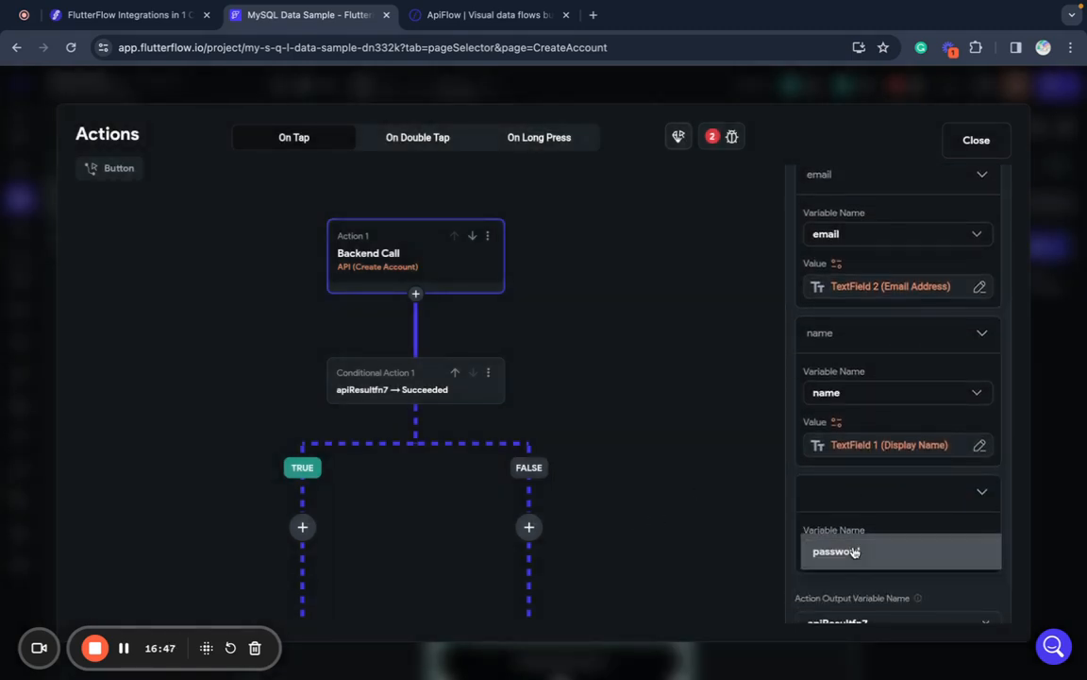
{"action": "left_click", "coordinate": [832, 552]}
{"action": "left_click", "coordinate": [837, 581]}
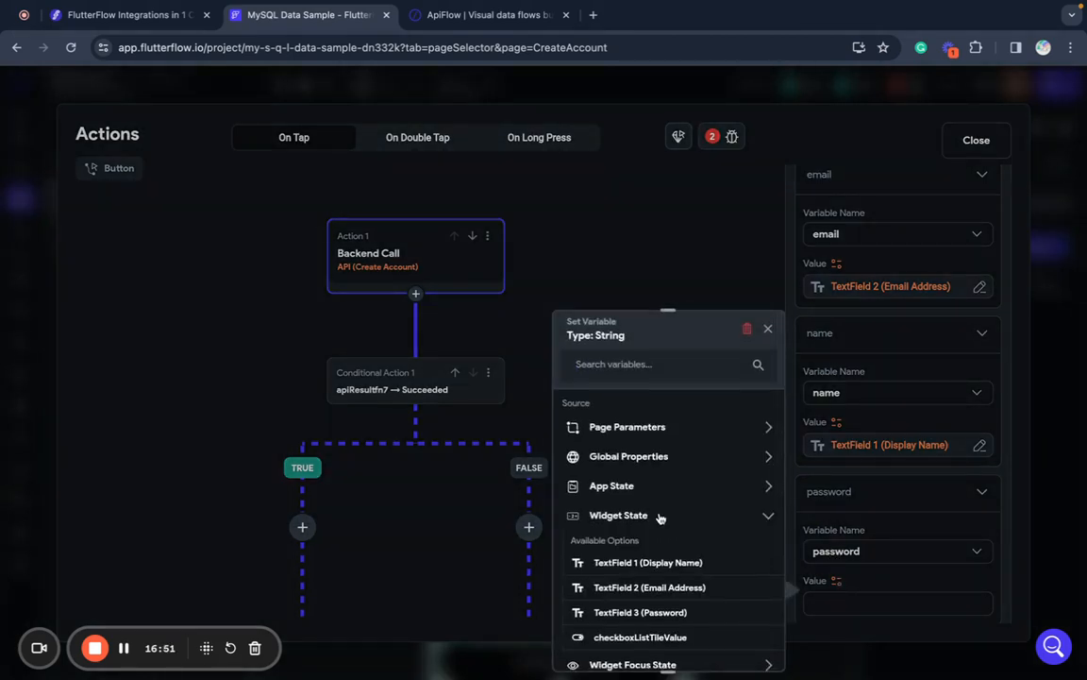
{"action": "scroll", "coordinate": [660, 517], "scroll_direction": "down", "scroll_amount": 1}
{"action": "left_click", "coordinate": [608, 585]}
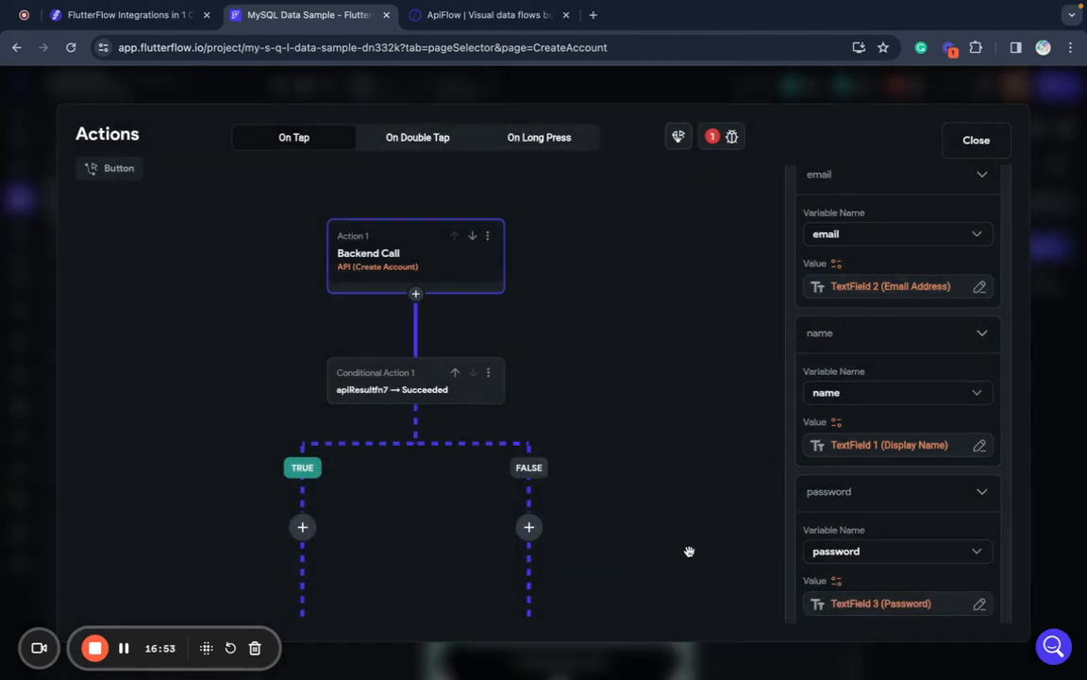
- Rename the call's action output variable to apiUser
{"action": "scroll", "coordinate": [619, 493], "scroll_direction": "down", "scroll_amount": 3}
{"action": "scroll", "coordinate": [691, 491], "scroll_direction": "up", "scroll_amount": 3}
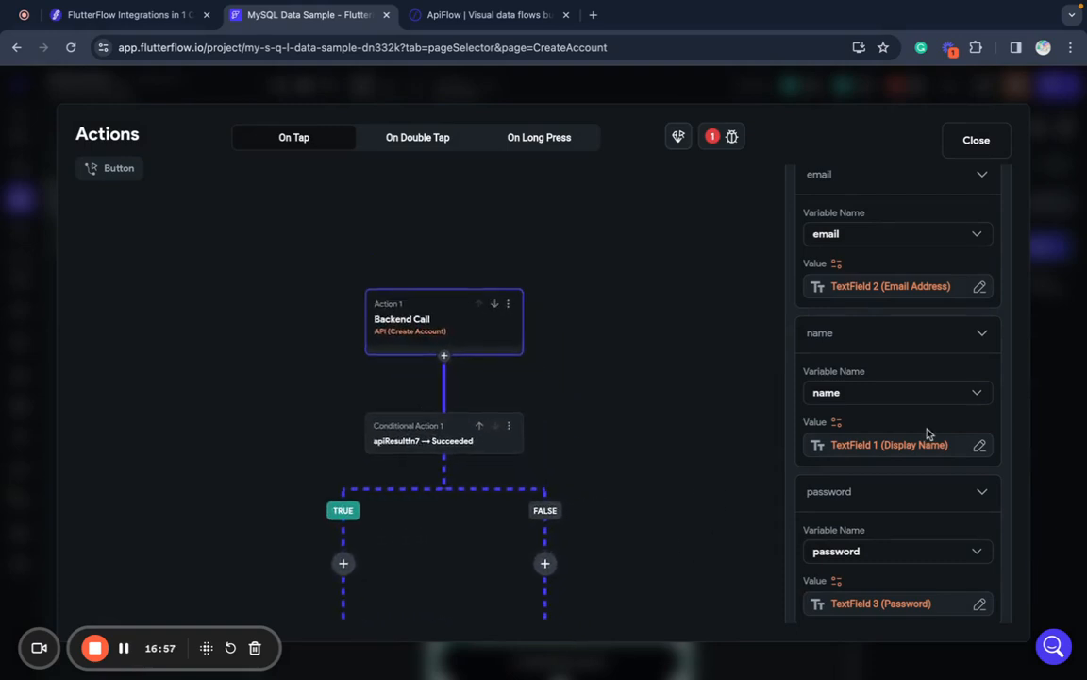
{"action": "scroll", "coordinate": [933, 416], "scroll_direction": "down", "scroll_amount": 3}
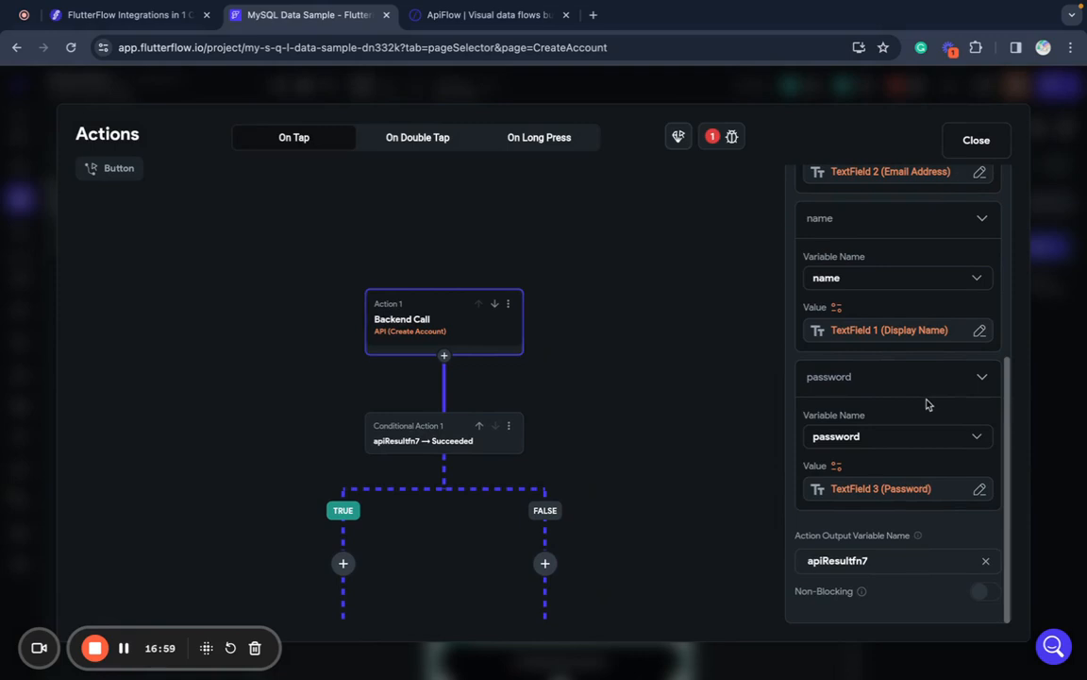
{"action": "double_click", "coordinate": [857, 564]}
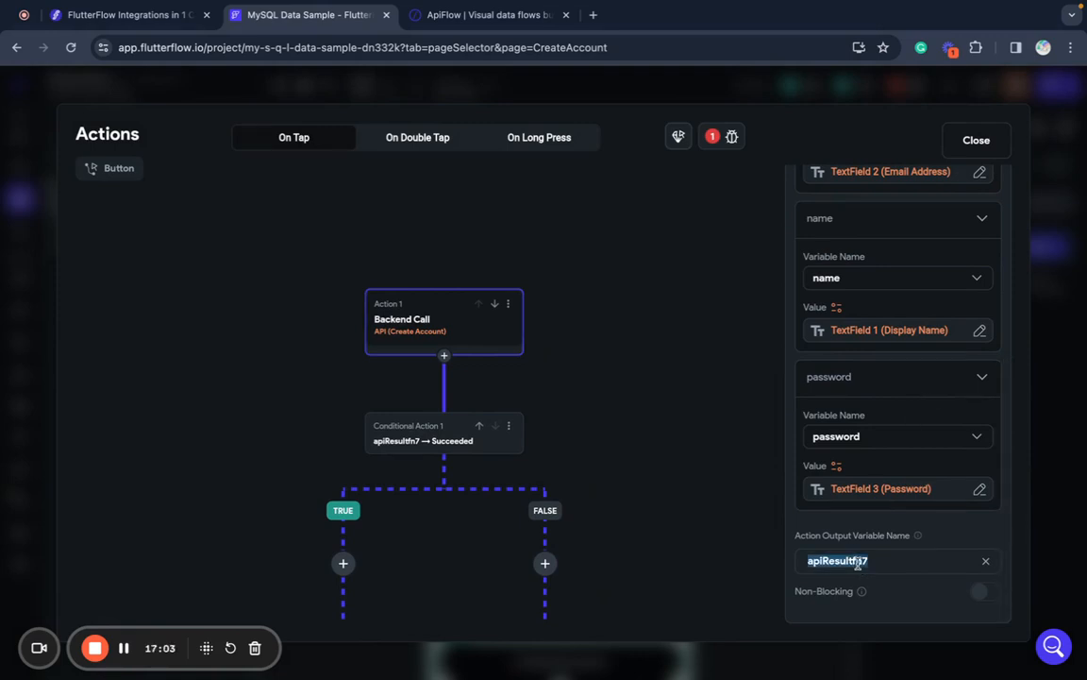
{"action": "type", "text": "api"}
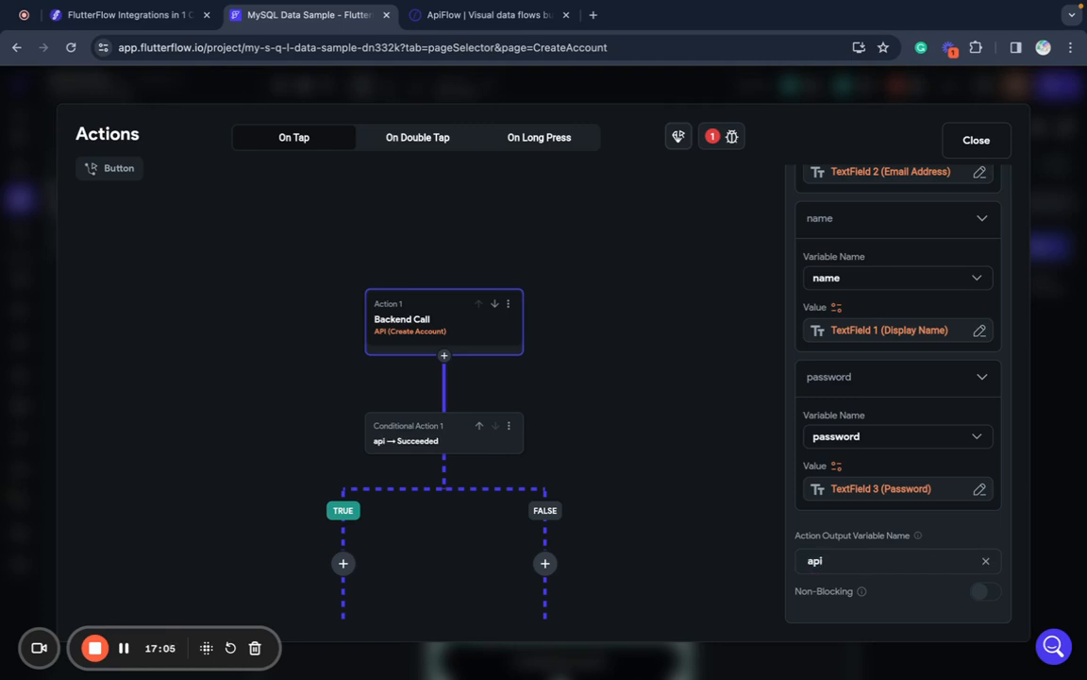
{"action": "type", "text": "User"}
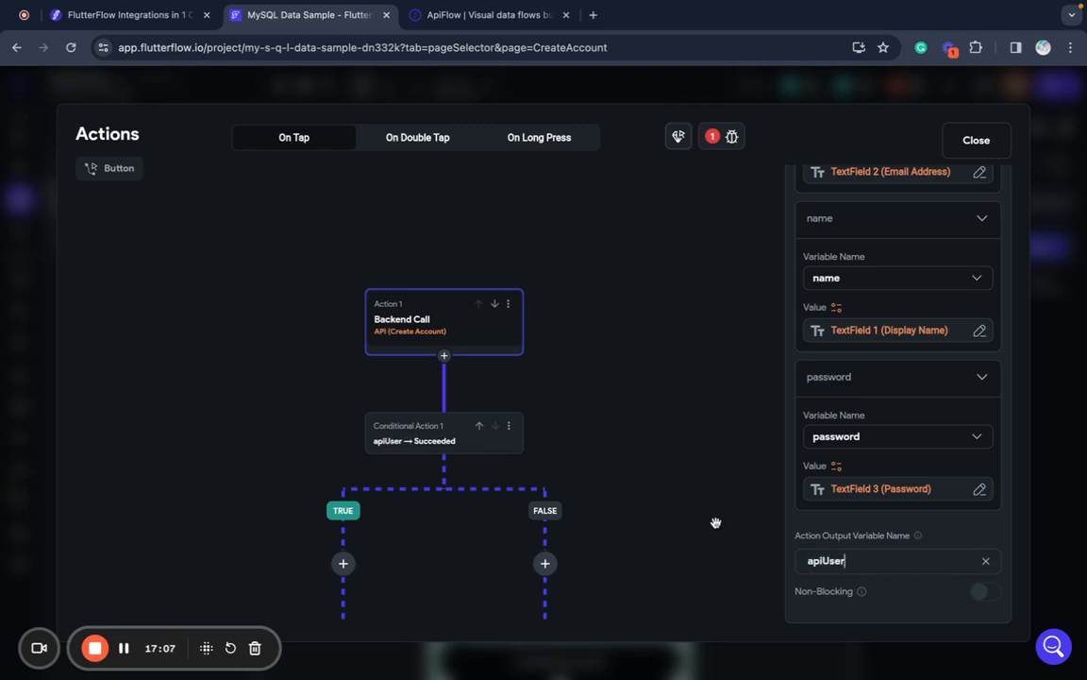
{"action": "left_click", "coordinate": [715, 520]}
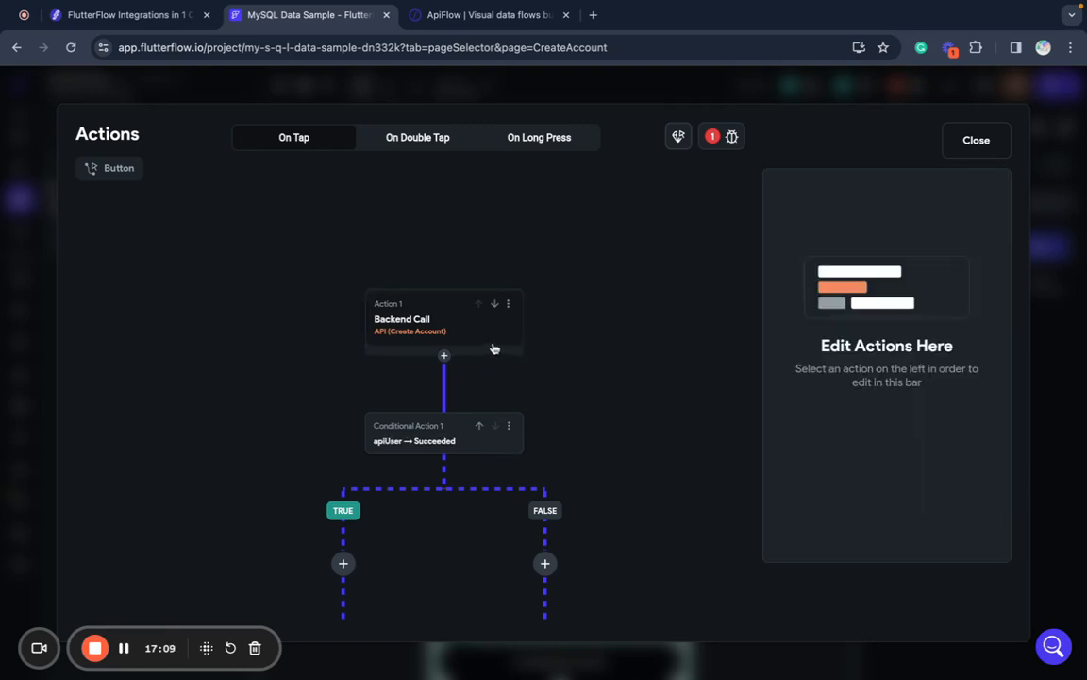
- Add an Update App State action to the TRUE branch after the Create Account call
{"action": "left_click", "coordinate": [495, 347]}
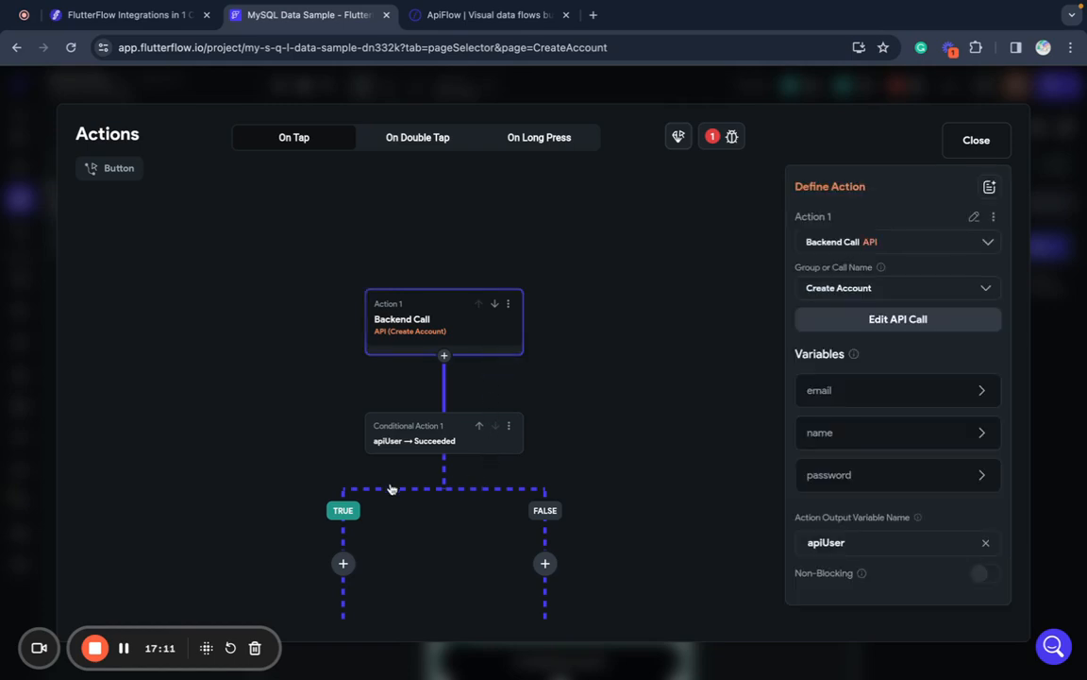
{"action": "scroll", "coordinate": [388, 488], "scroll_direction": "down", "scroll_amount": 2}
{"action": "left_click_drag", "start_coordinate": [583, 389], "coordinate": [604, 259]}
{"action": "left_click", "coordinate": [369, 427]}
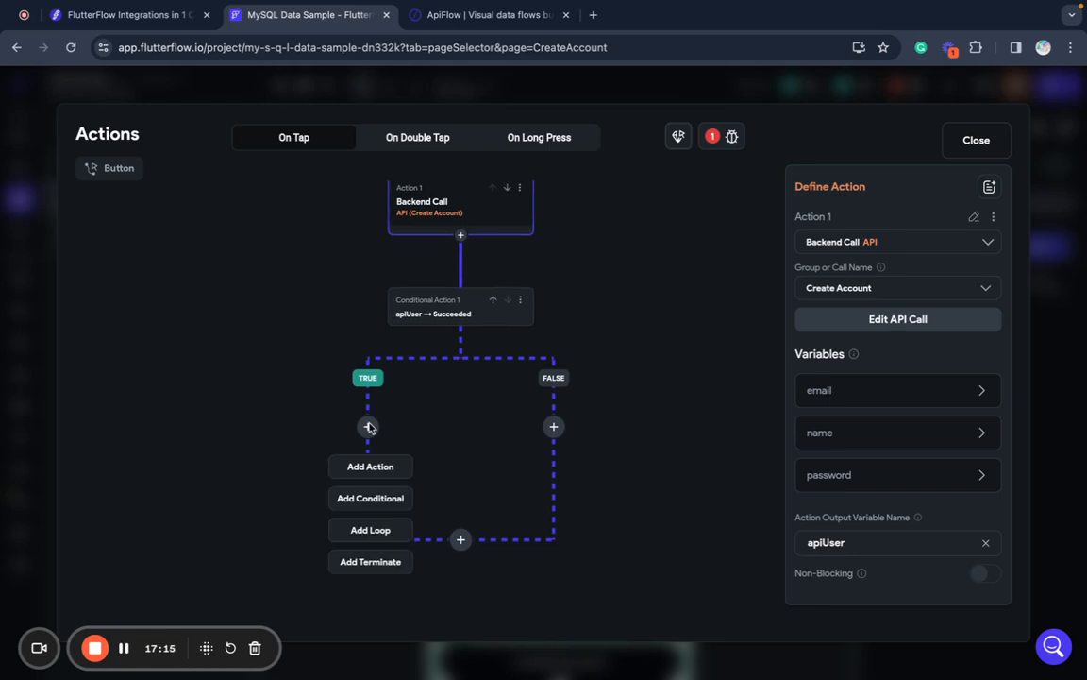
{"action": "left_click", "coordinate": [363, 465]}
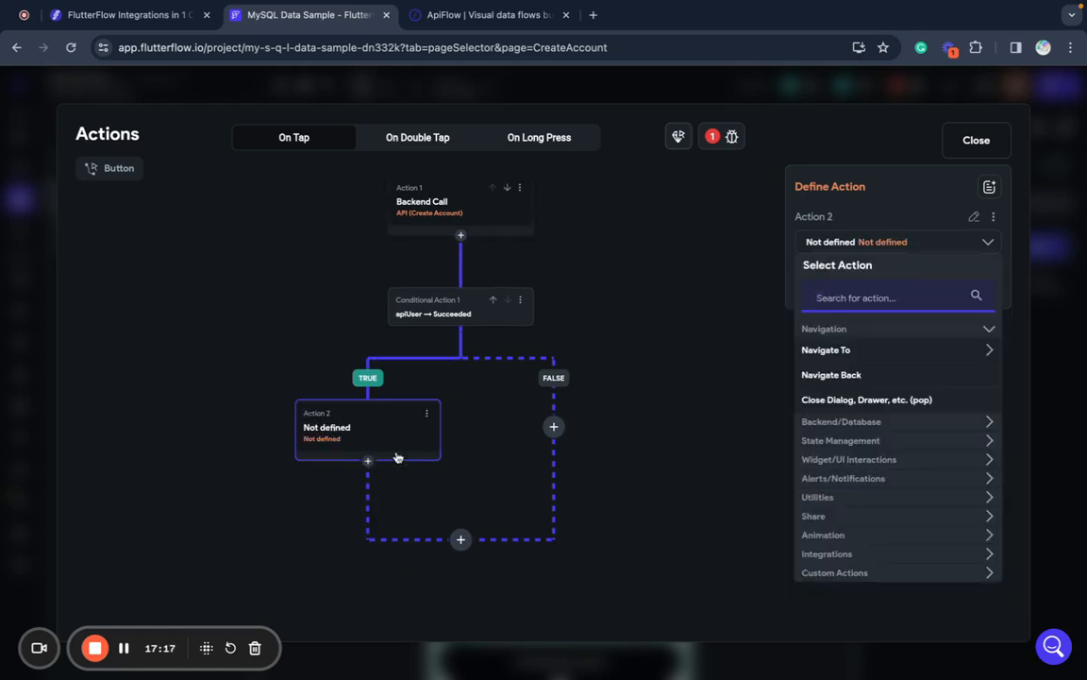
{"action": "left_click", "coordinate": [845, 441]}
{"action": "scroll", "coordinate": [886, 447], "scroll_direction": "down", "scroll_amount": 1}
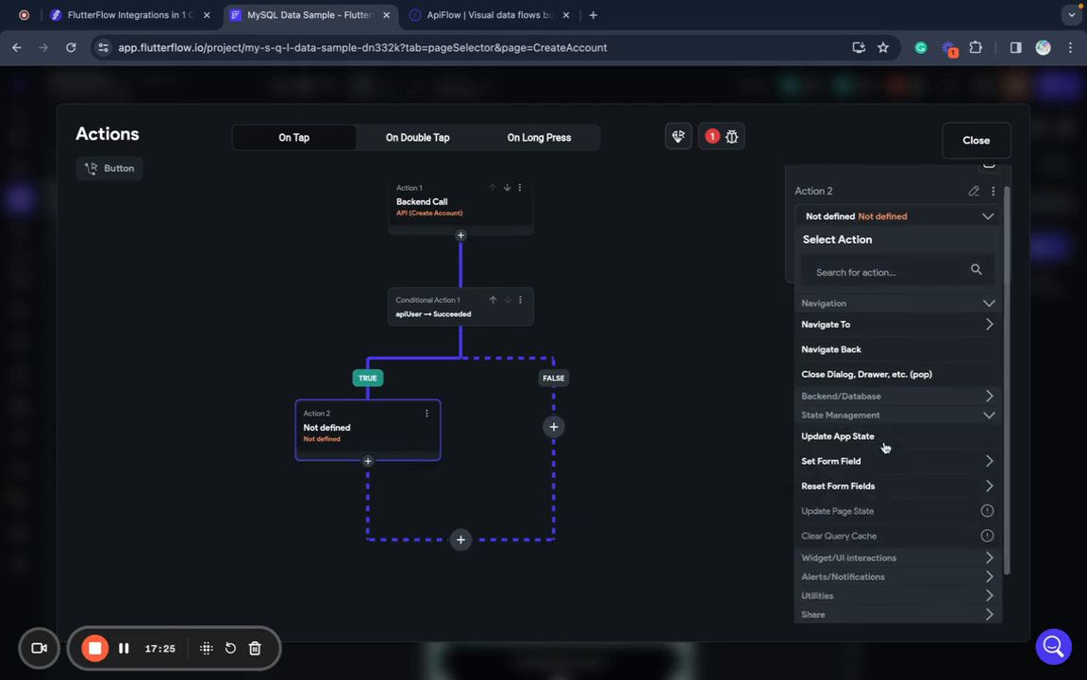
{"action": "left_click", "coordinate": [878, 439]}
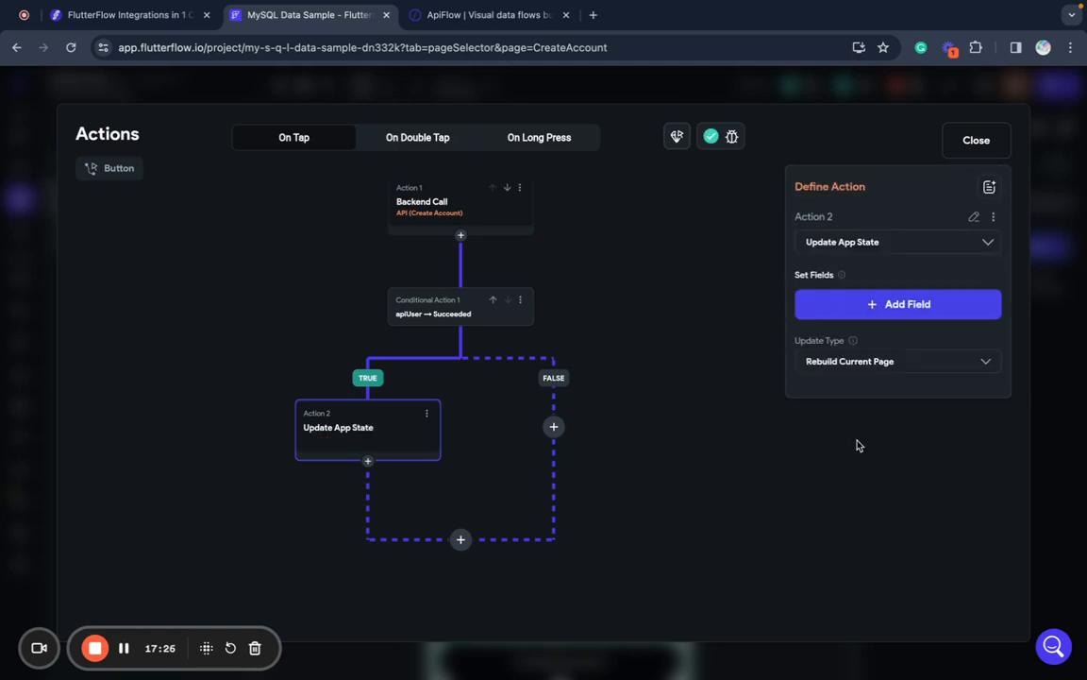
- Add the user field to the action with update type Set Value, then open its value picker
{"action": "left_click", "coordinate": [869, 303]}
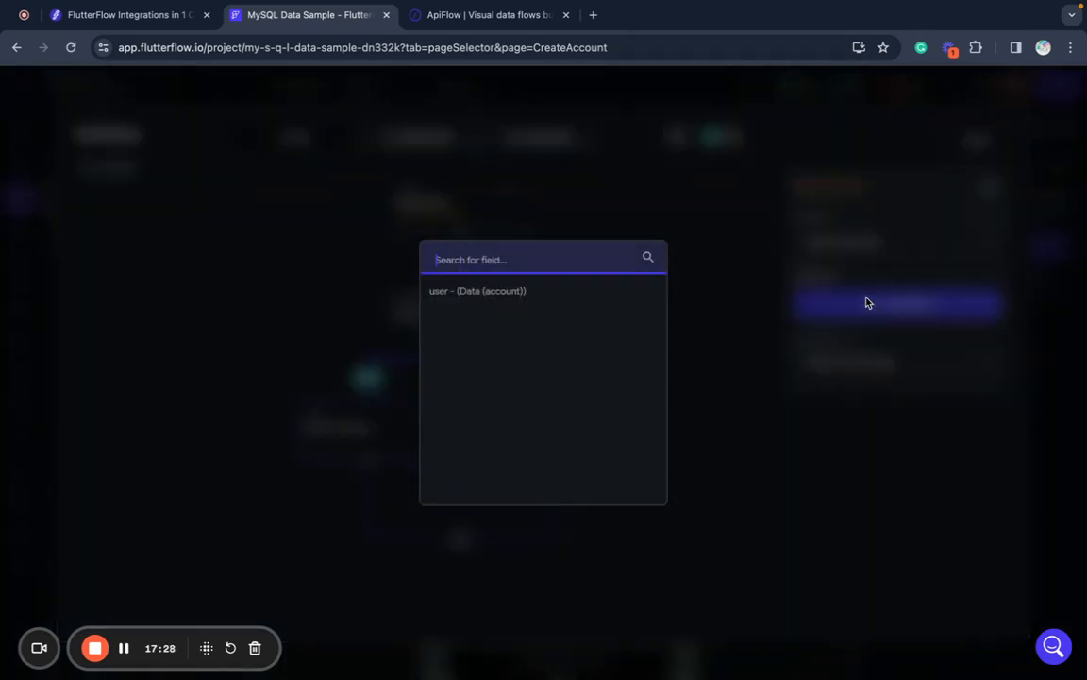
{"action": "left_click", "coordinate": [555, 290]}
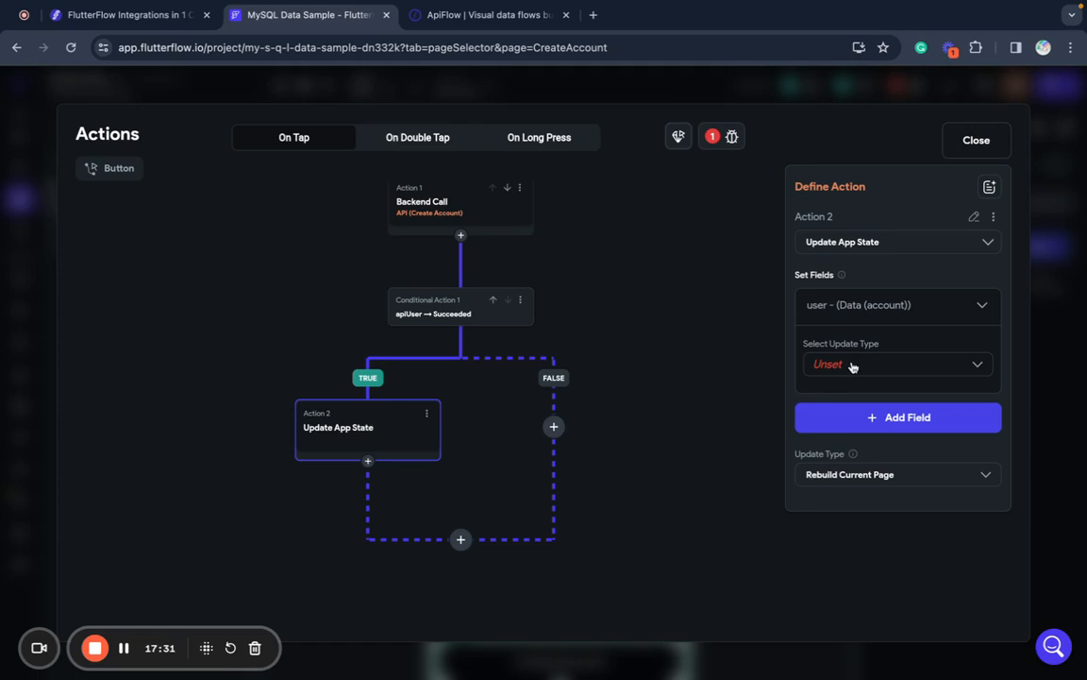
{"action": "left_click", "coordinate": [849, 366]}
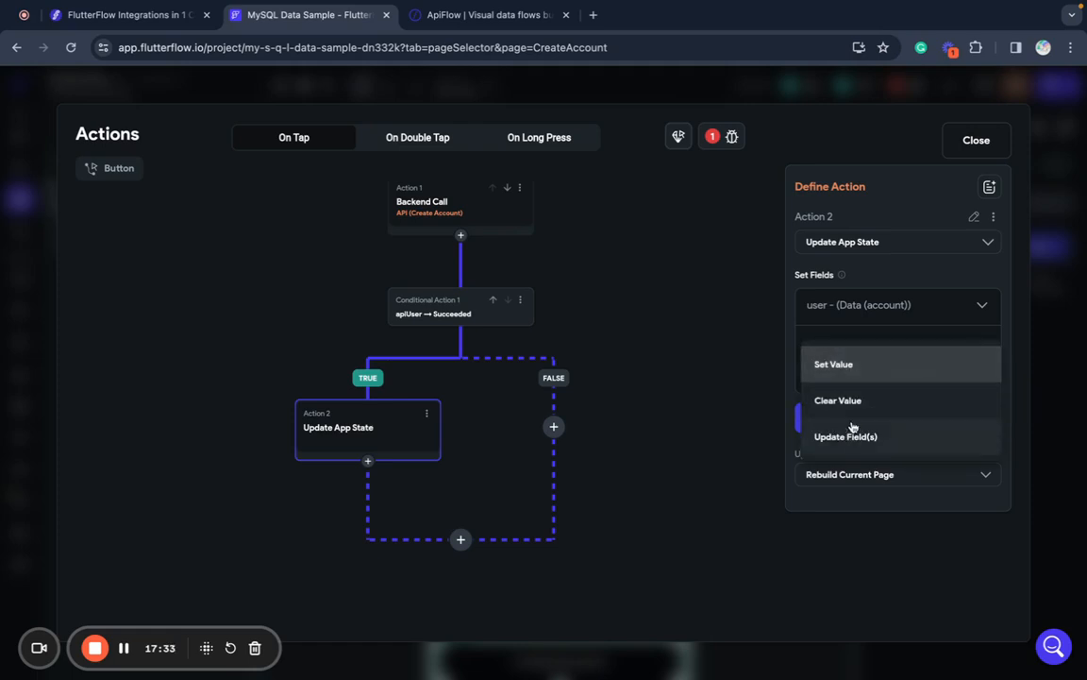
{"action": "left_click", "coordinate": [866, 368]}
{"action": "left_click", "coordinate": [847, 412]}
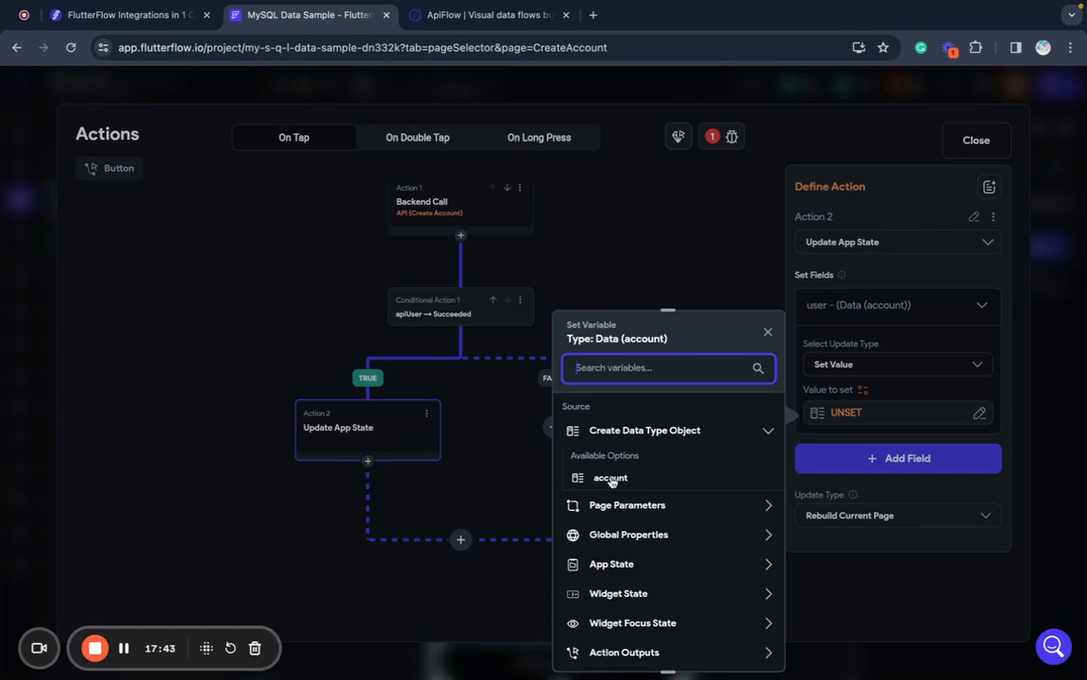
- Set user's value to the apiUser action output, read As Data Type Account, and confirm
{"action": "left_click", "coordinate": [611, 478]}
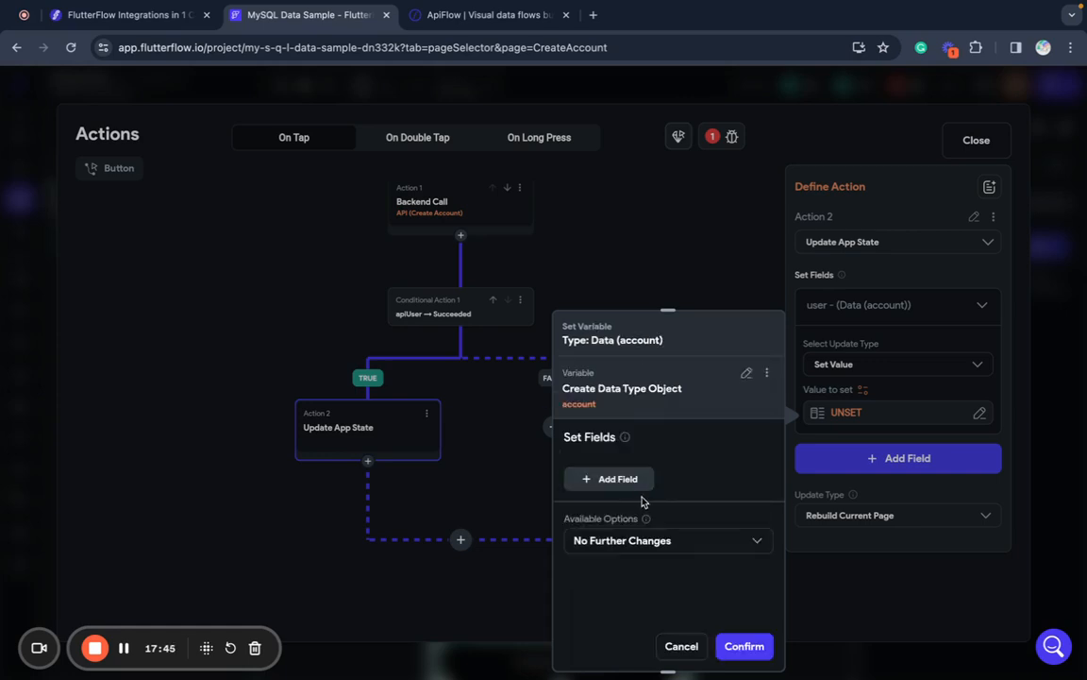
{"action": "left_click", "coordinate": [682, 646]}
{"action": "left_click", "coordinate": [845, 413]}
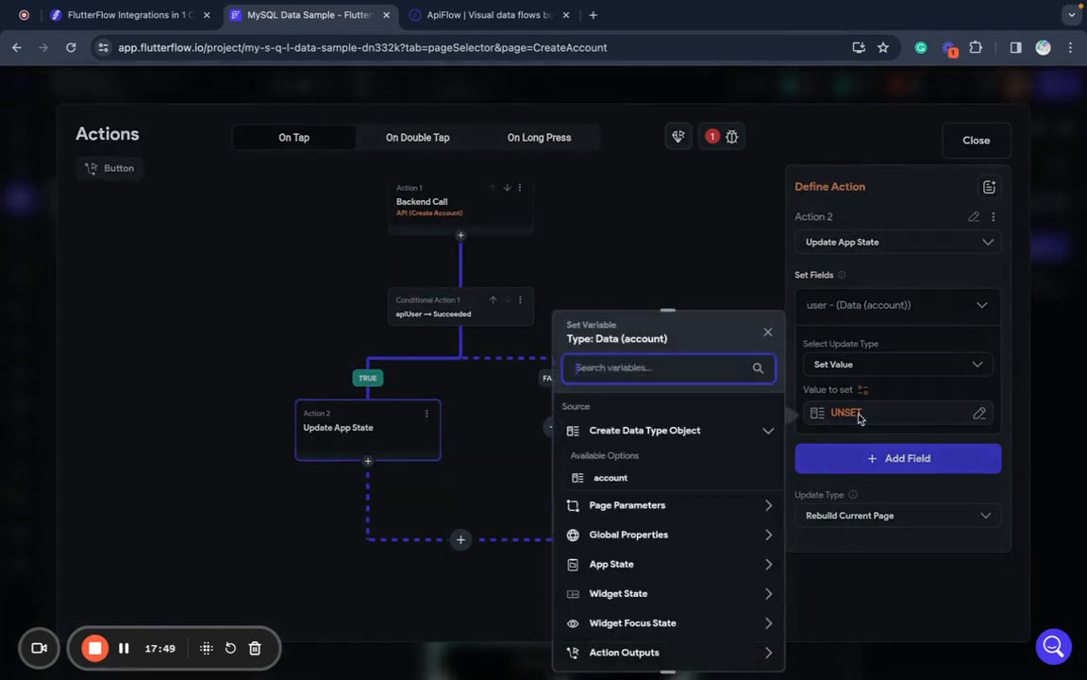
{"action": "scroll", "coordinate": [674, 474], "scroll_direction": "down", "scroll_amount": 4}
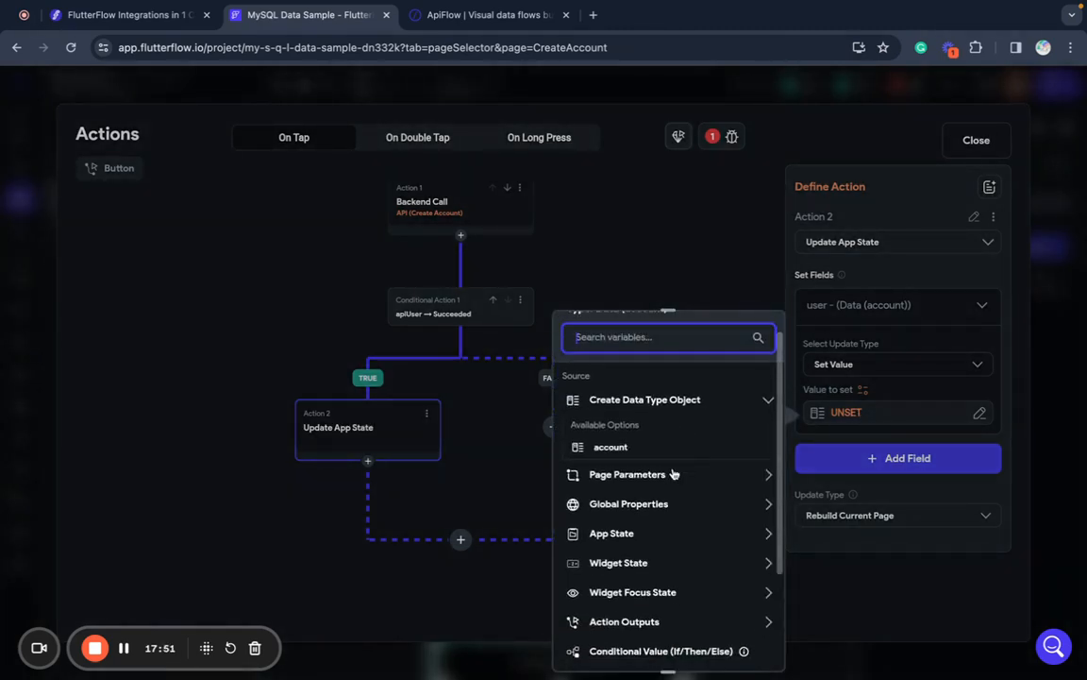
{"action": "scroll", "coordinate": [674, 474], "scroll_direction": "down", "scroll_amount": 2}
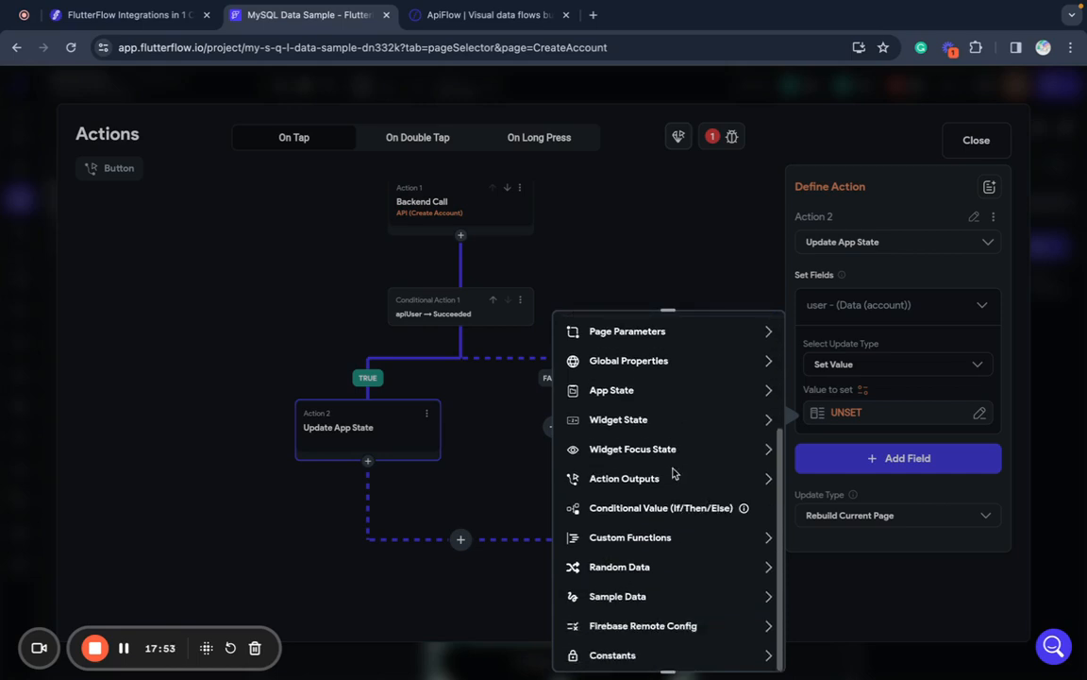
{"action": "scroll", "coordinate": [674, 474], "scroll_direction": "up", "scroll_amount": 5}
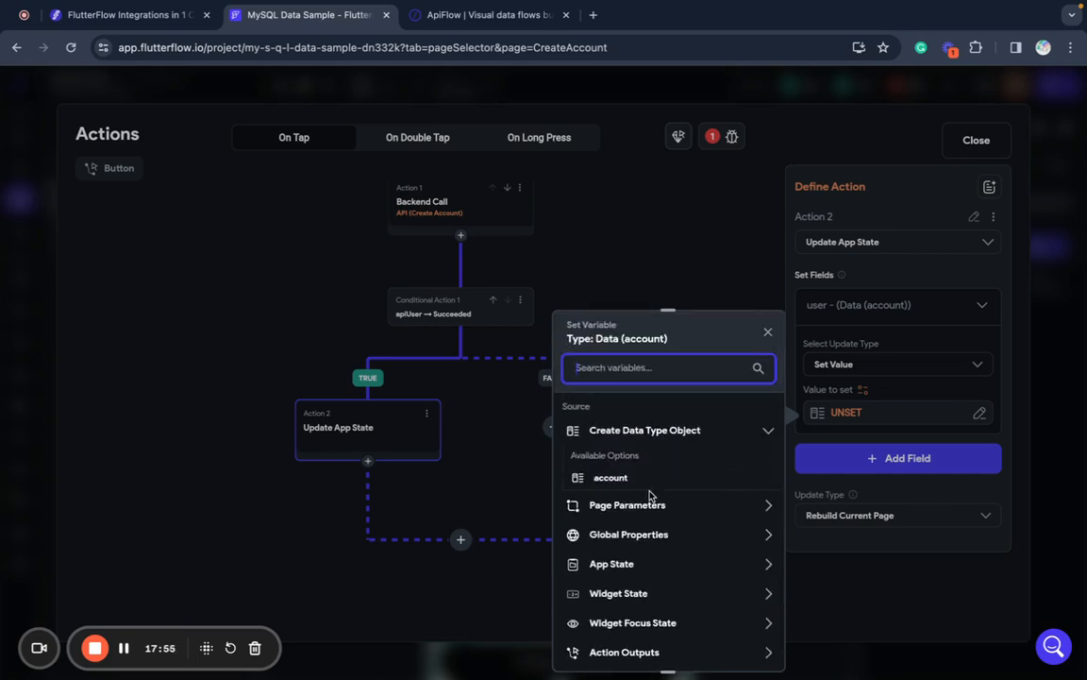
{"action": "scroll", "coordinate": [662, 509], "scroll_direction": "down", "scroll_amount": 3}
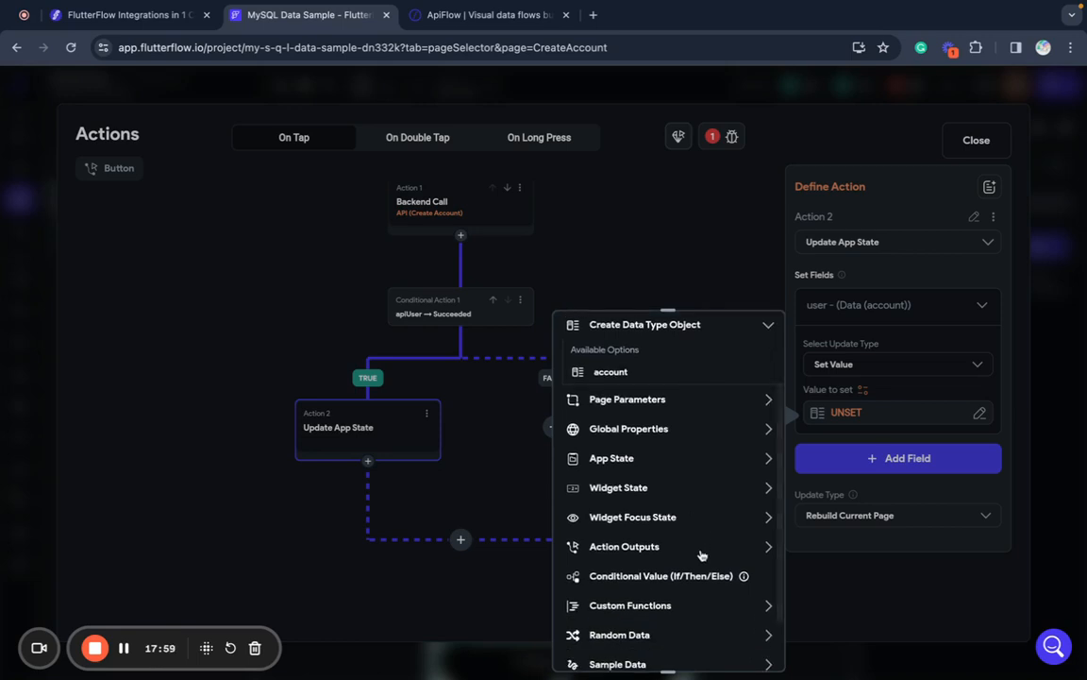
{"action": "left_click", "coordinate": [702, 555]}
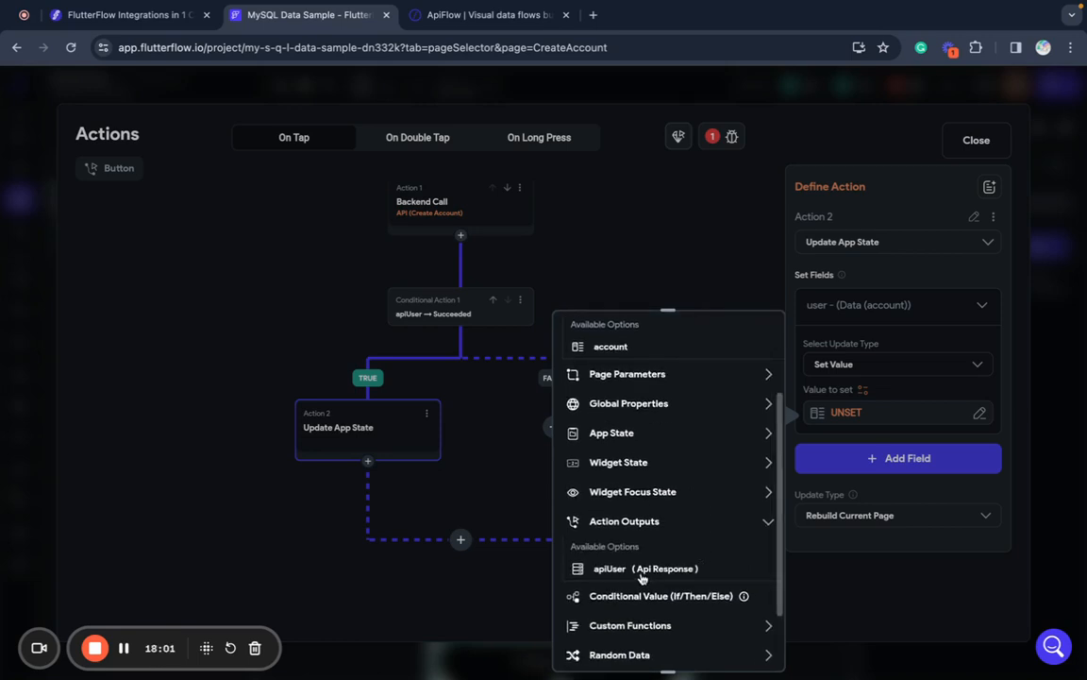
{"action": "left_click", "coordinate": [642, 574]}
{"action": "left_click", "coordinate": [672, 456]}
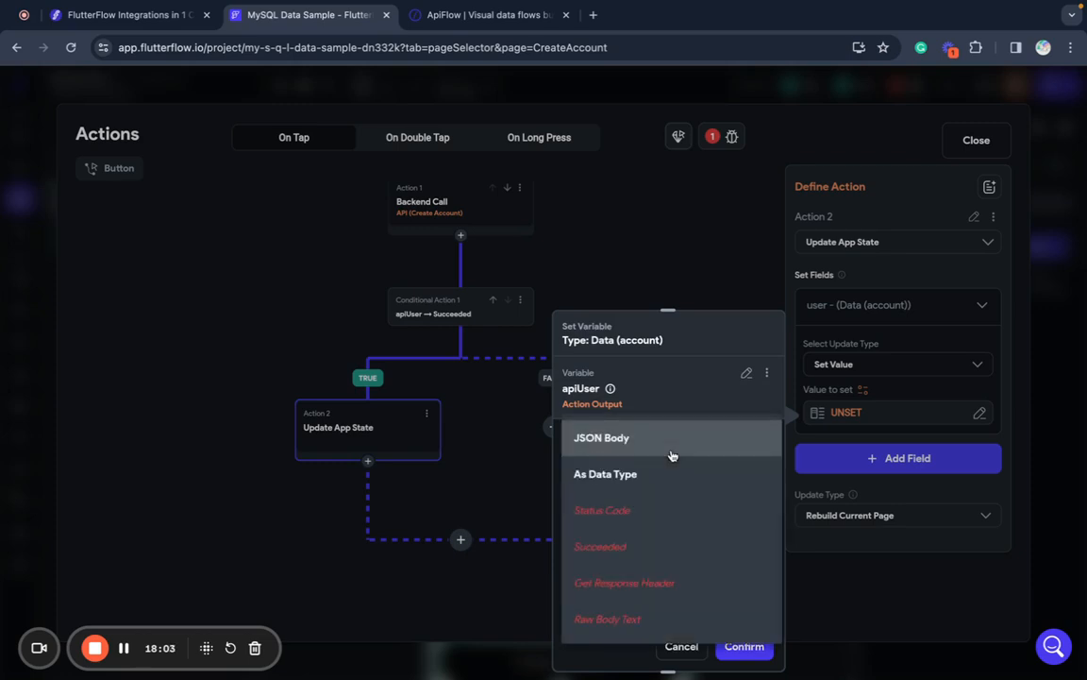
{"action": "left_click", "coordinate": [648, 474]}
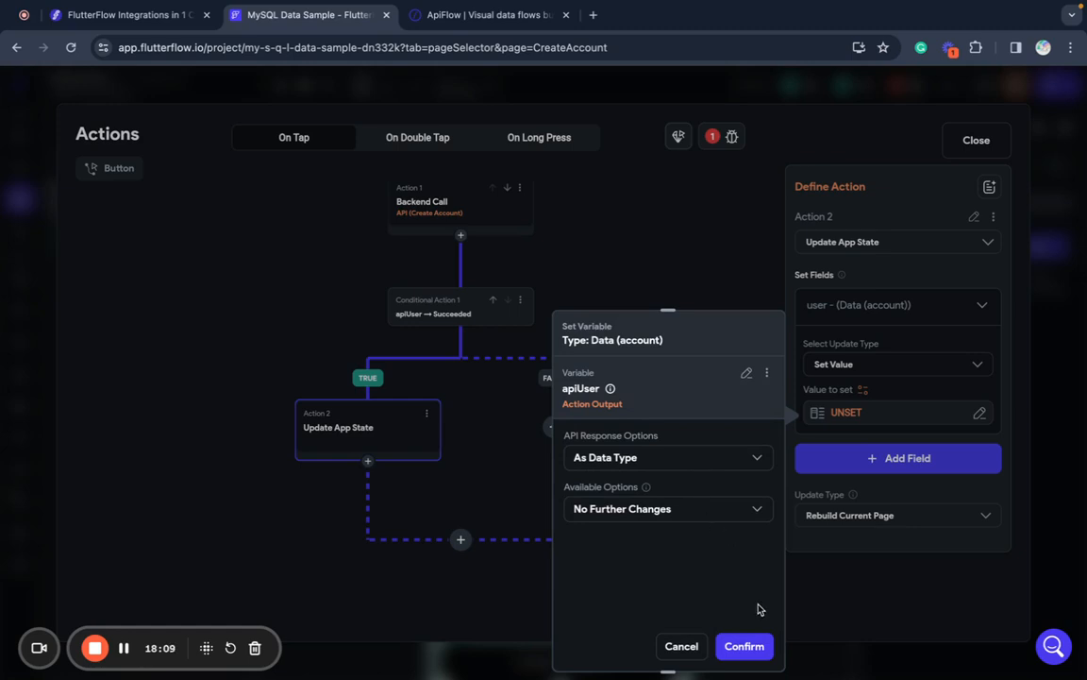
{"action": "left_click", "coordinate": [748, 644]}
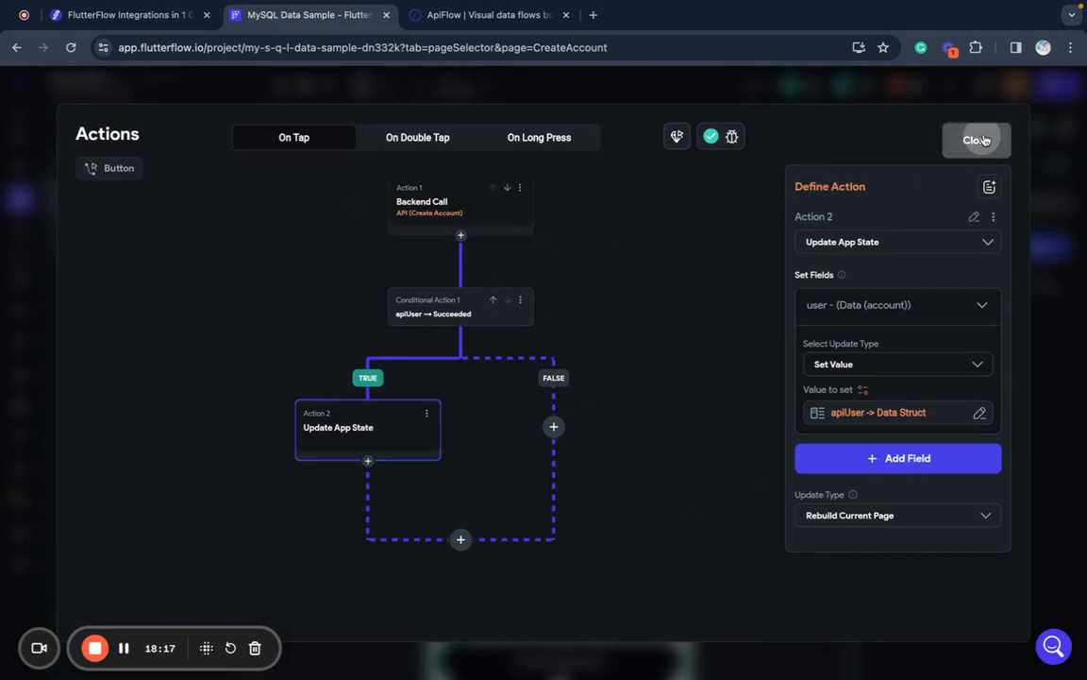
{"action": "left_click", "coordinate": [951, 140]}
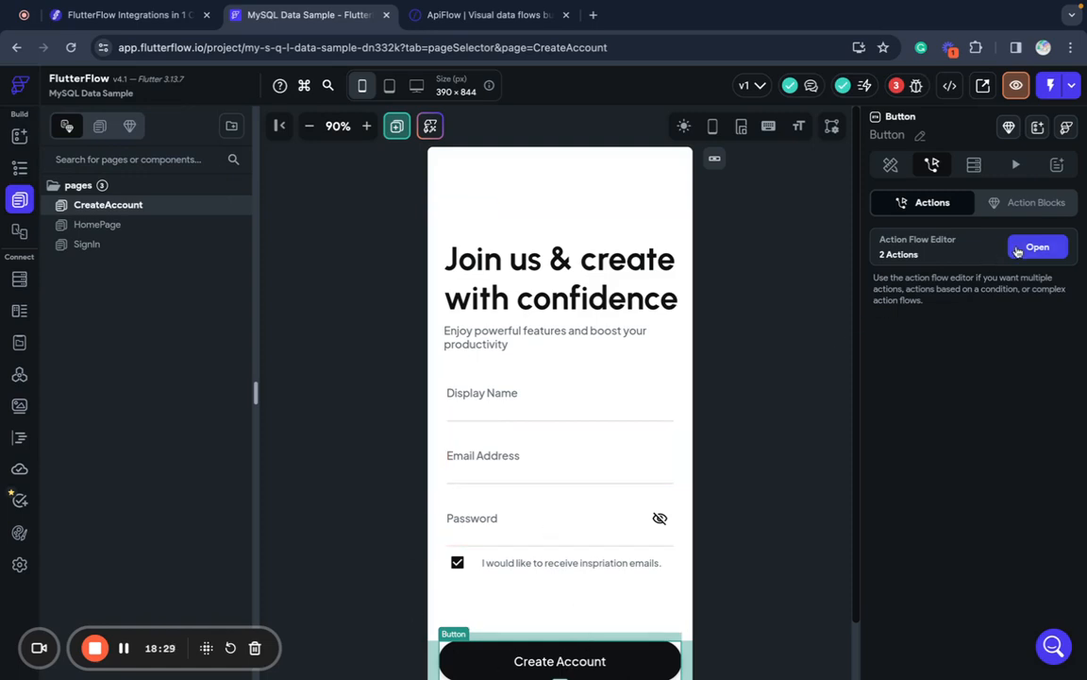
{"action": "left_click", "coordinate": [1038, 248]}
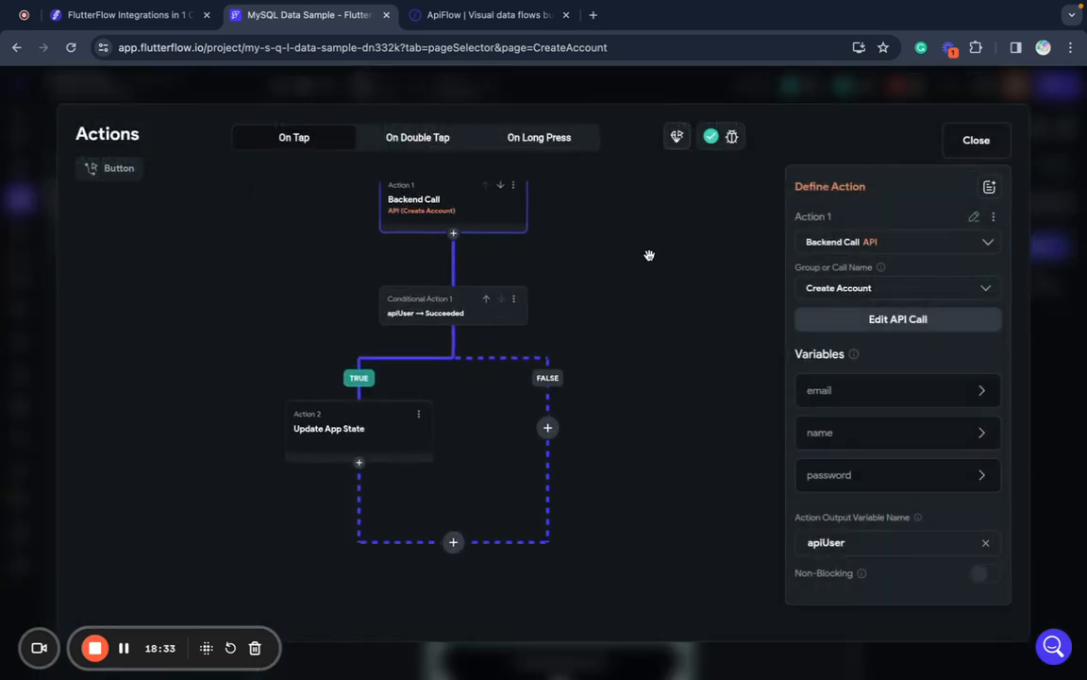
- Add a Navigate To HomePage action after Update App State, then leave the action flow editor
{"action": "left_click_drag", "start_coordinate": [649, 255], "coordinate": [655, 243]}
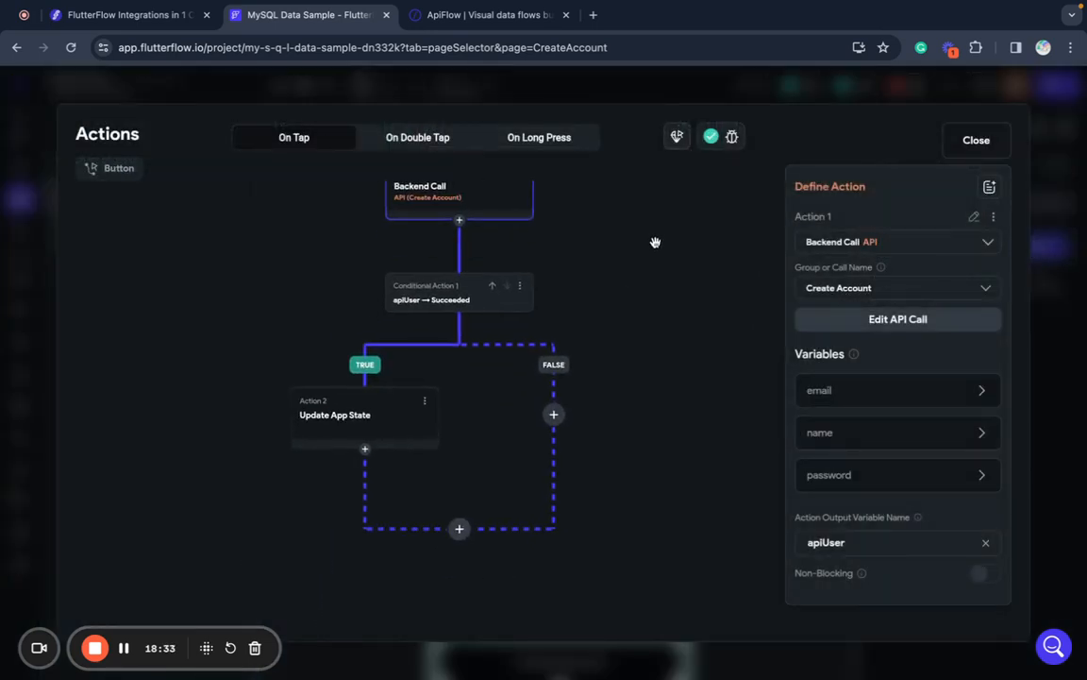
{"action": "left_click", "coordinate": [366, 452]}
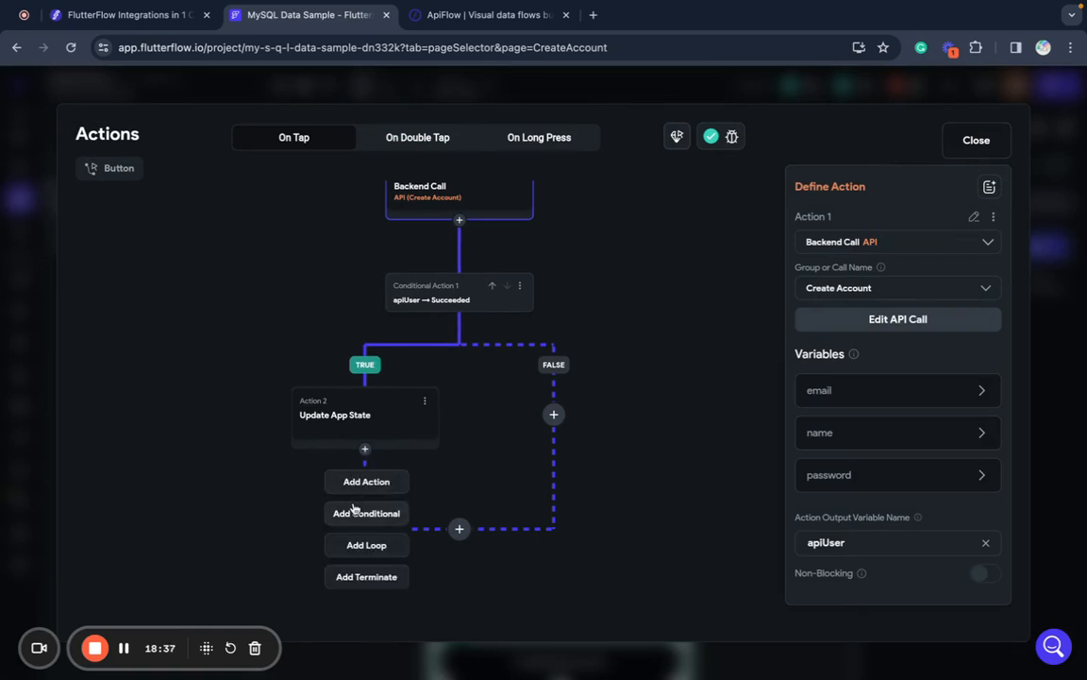
{"action": "left_click", "coordinate": [366, 483]}
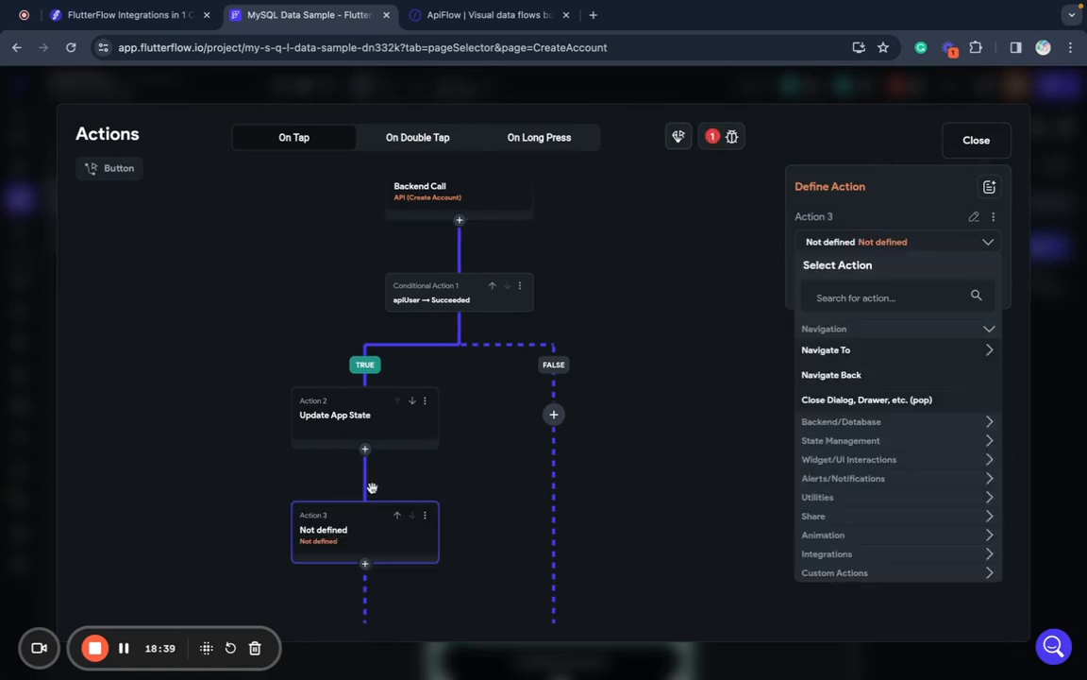
{"action": "left_click", "coordinate": [872, 350]}
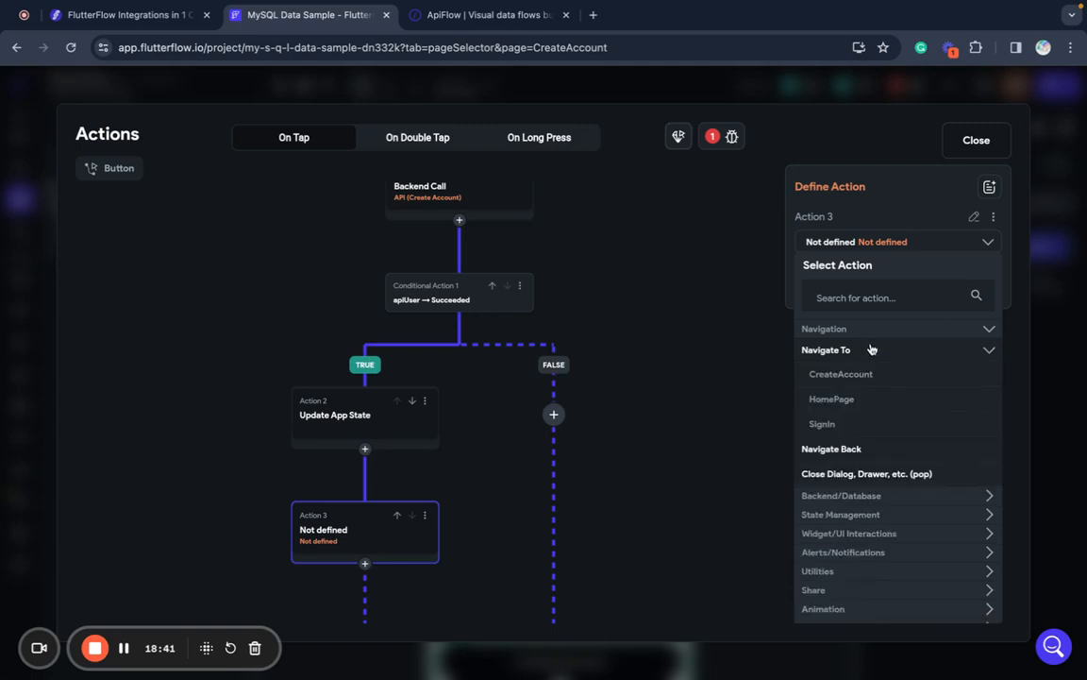
{"action": "left_click", "coordinate": [881, 396]}
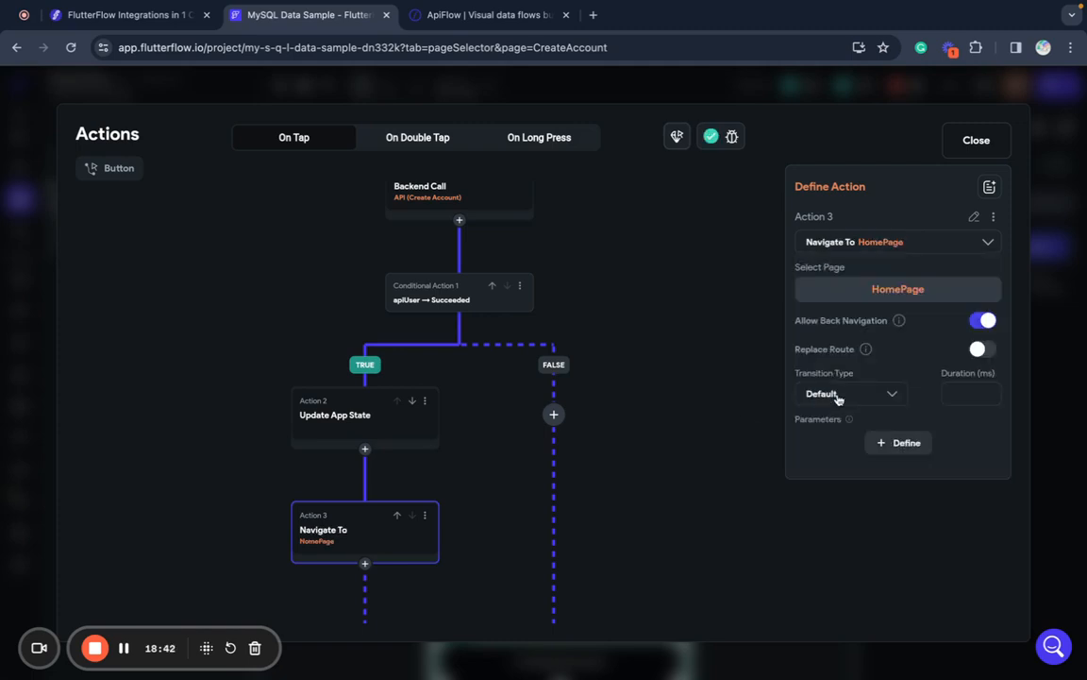
{"action": "left_click", "coordinate": [736, 442]}
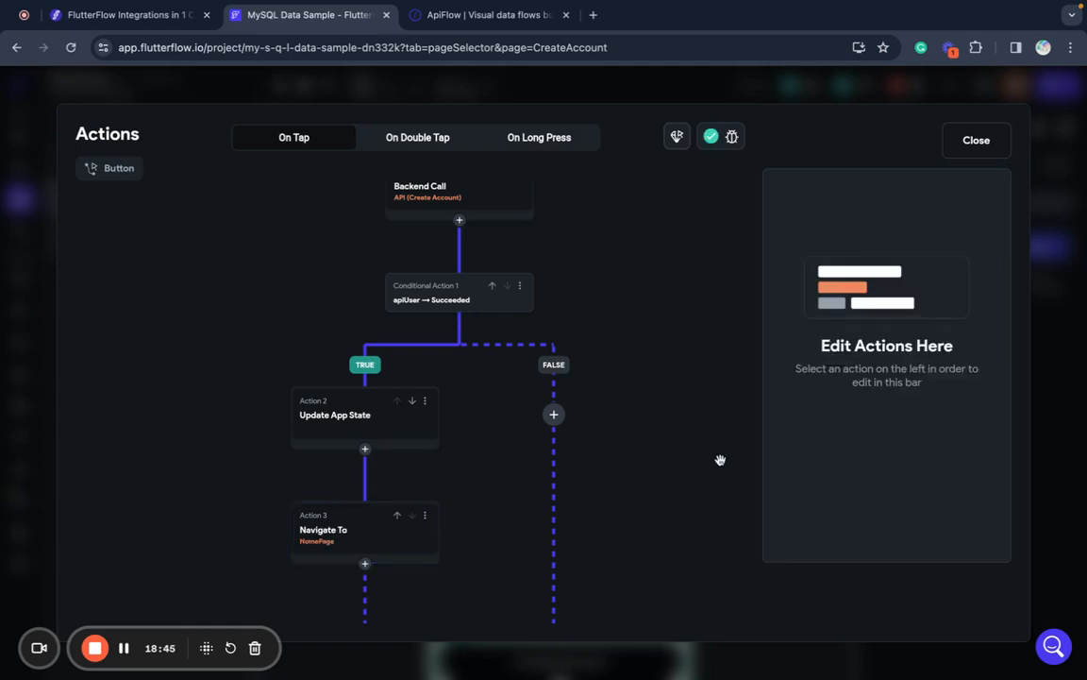
{"action": "left_click", "coordinate": [976, 141]}
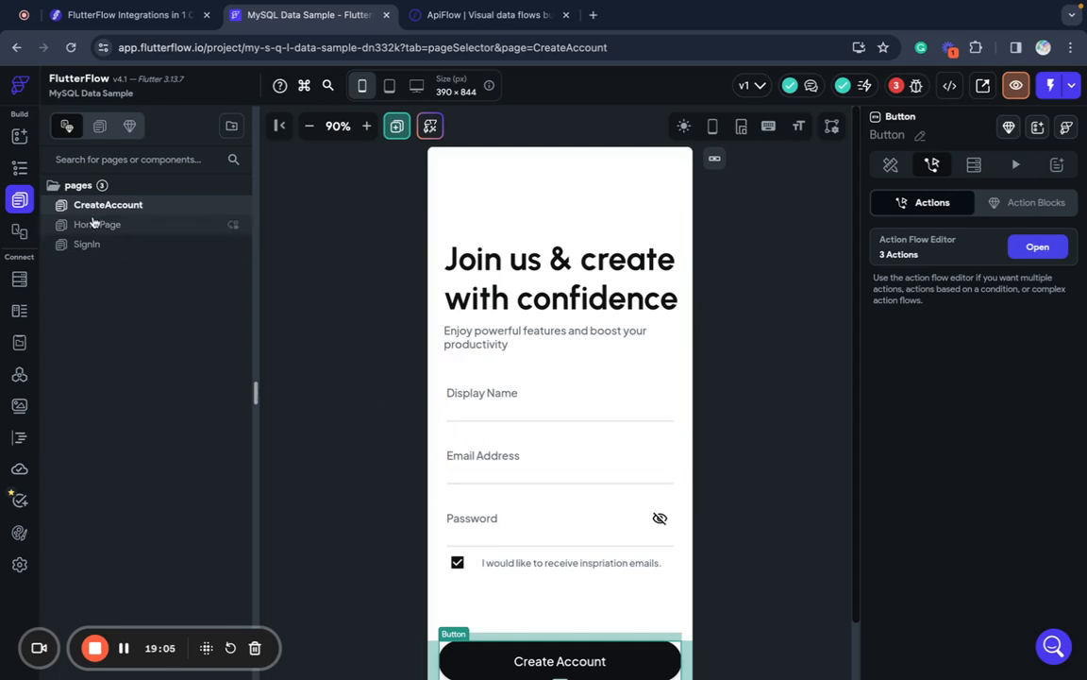
- On HomePage, turn the Hello heading into a Combine Text value starting with the Hello text
{"action": "left_click", "coordinate": [94, 226]}
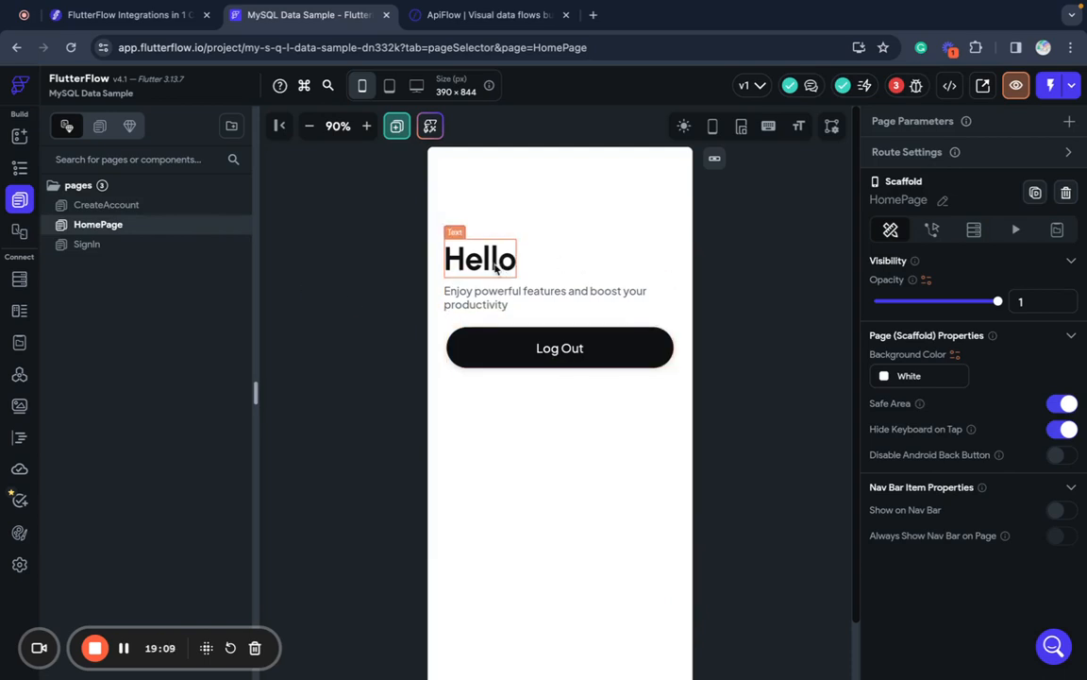
{"action": "left_click", "coordinate": [490, 268]}
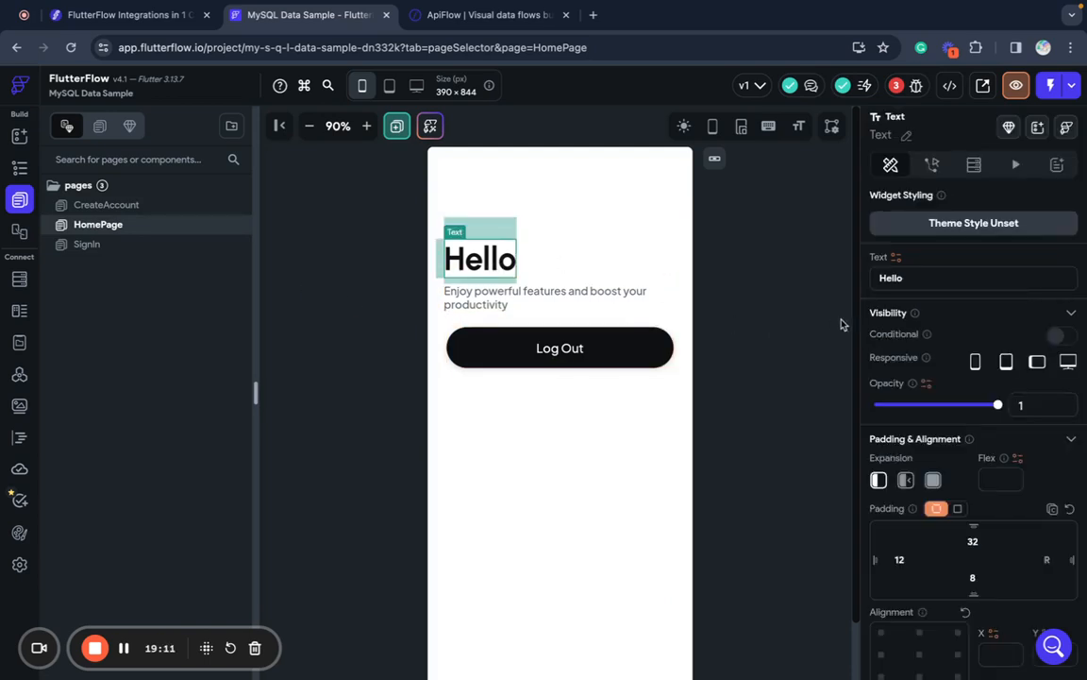
{"action": "left_click", "coordinate": [896, 256]}
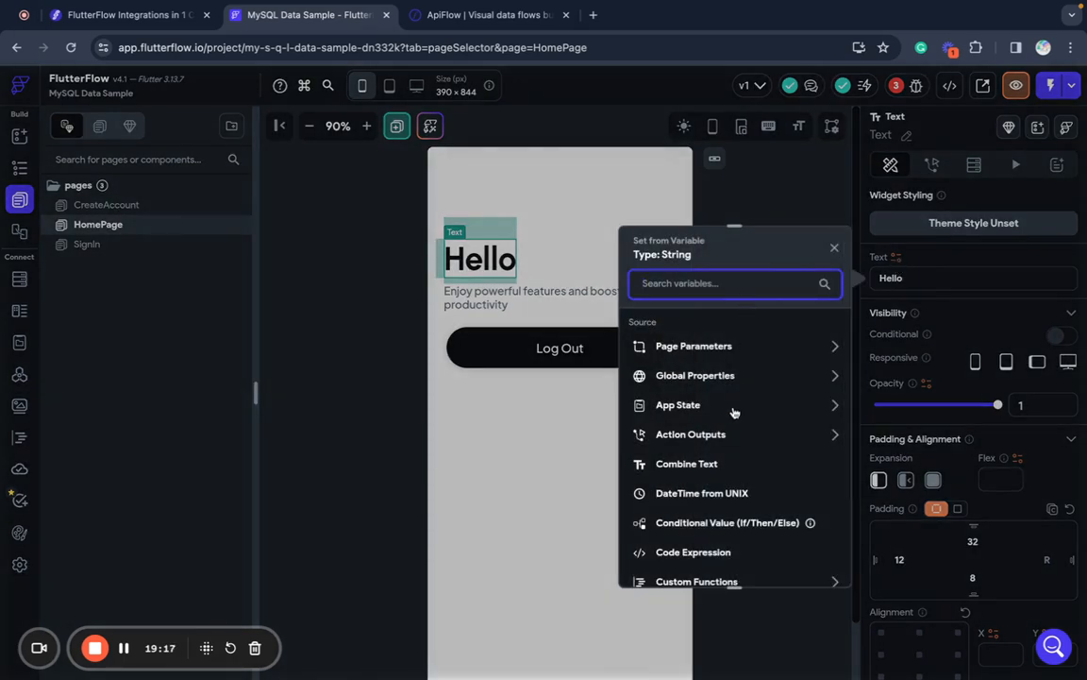
{"action": "left_click", "coordinate": [705, 464]}
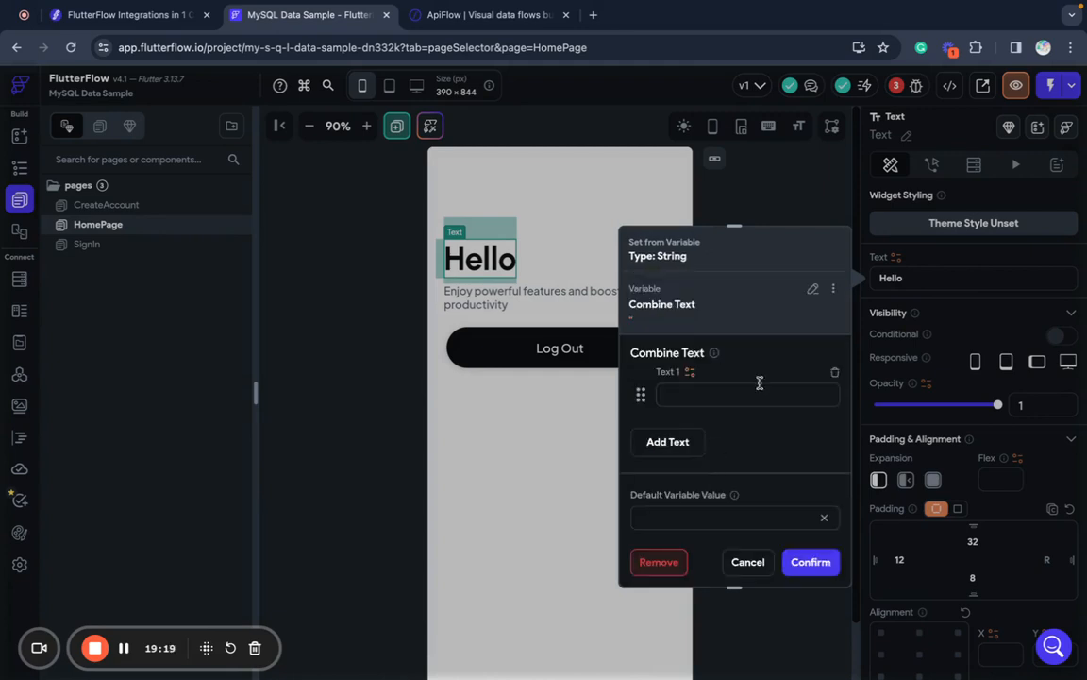
{"action": "type", "text": "Hello,"}
- Make the second text piece the user app state's name field and confirm the greeting
{"action": "left_click", "coordinate": [679, 442]}
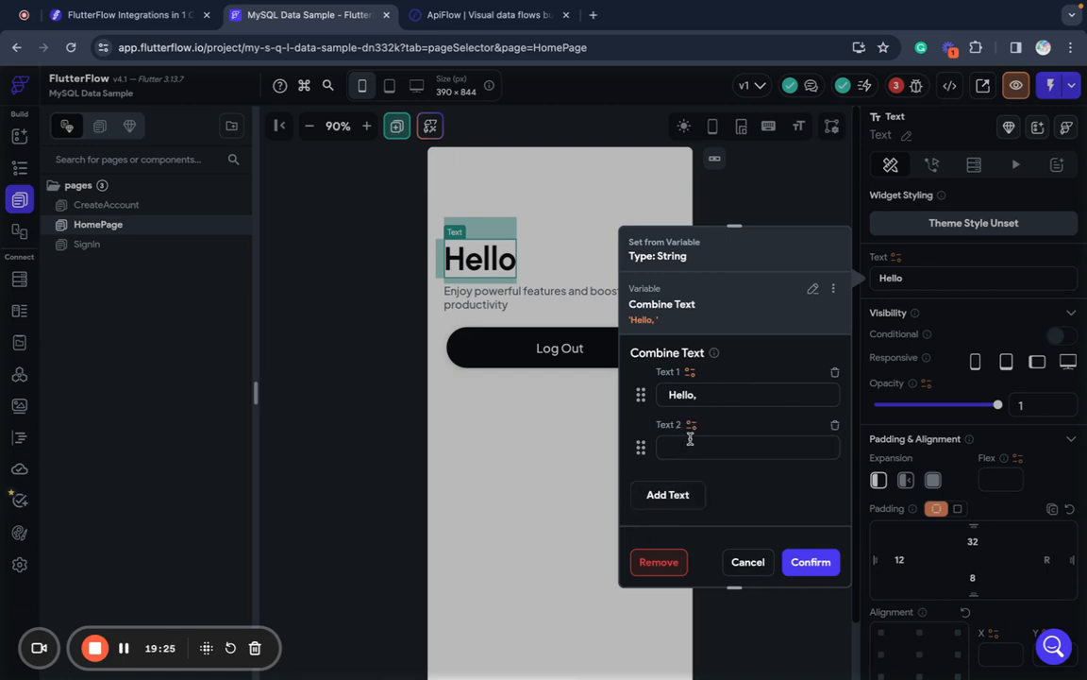
{"action": "left_click", "coordinate": [691, 426]}
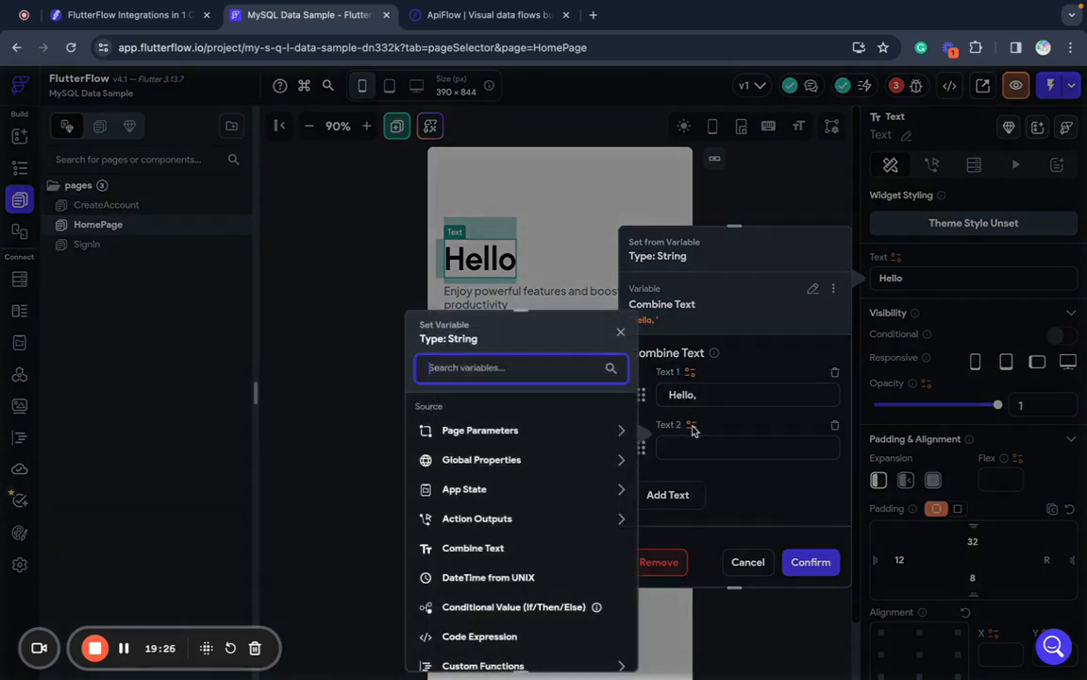
{"action": "left_click", "coordinate": [536, 493]}
{"action": "left_click", "coordinate": [458, 533]}
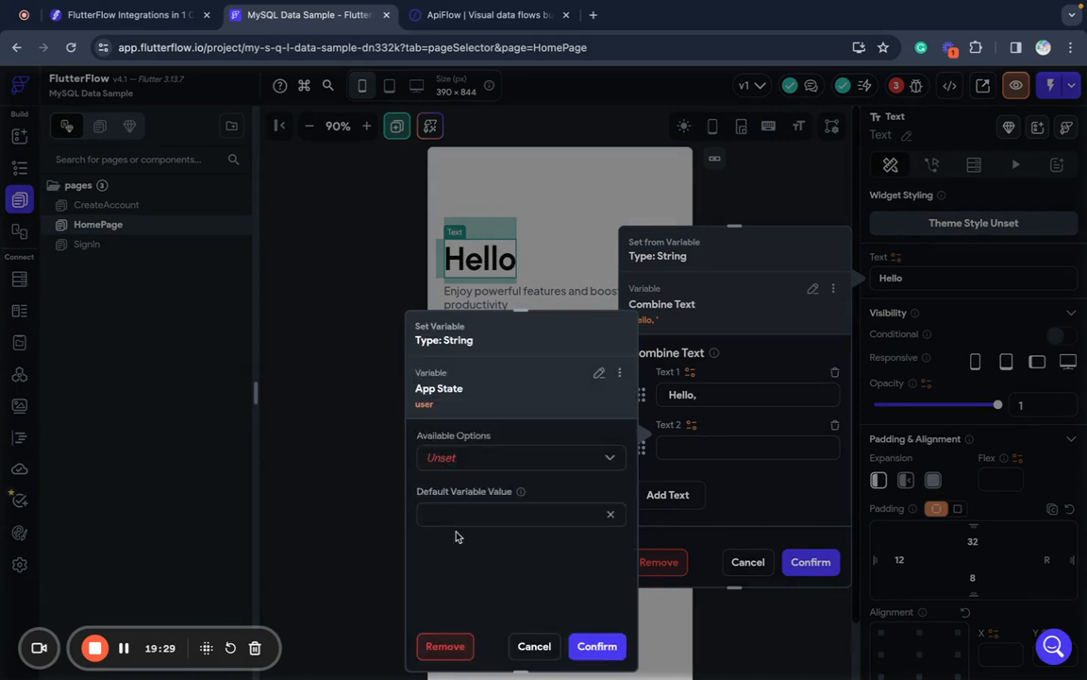
{"action": "left_click", "coordinate": [496, 460]}
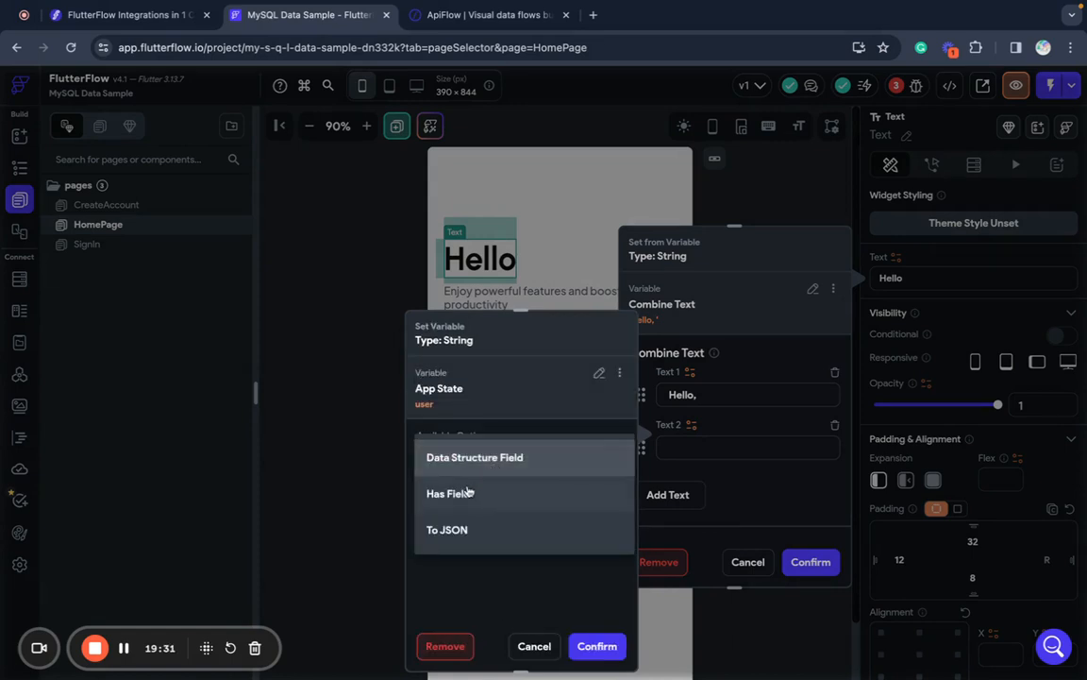
{"action": "left_click", "coordinate": [498, 460]}
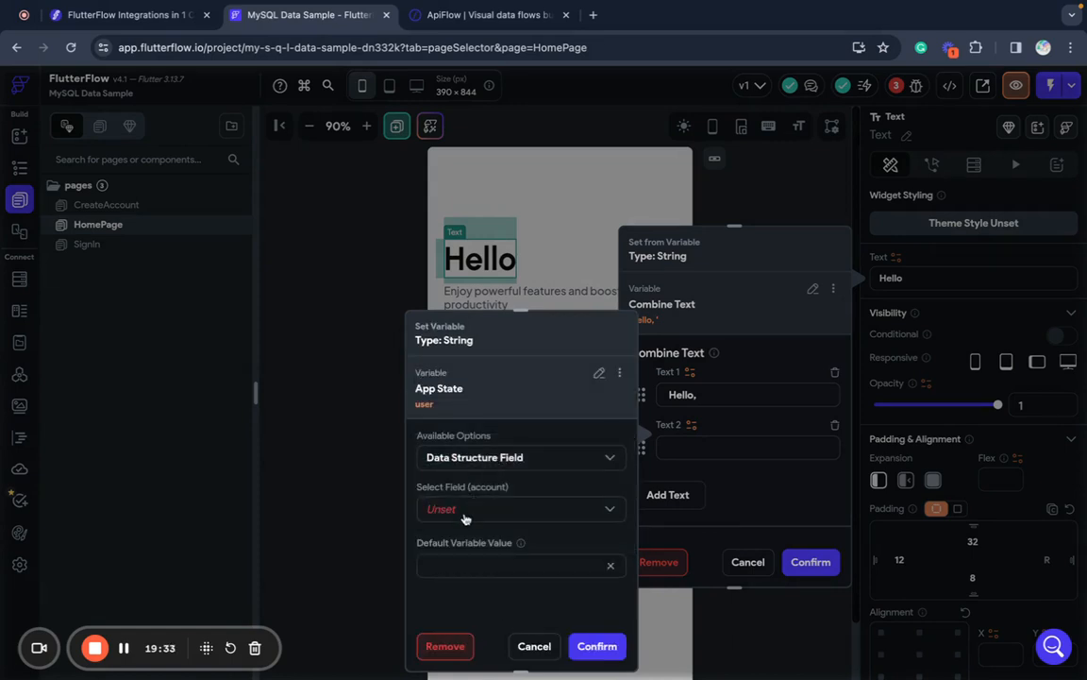
{"action": "left_click", "coordinate": [462, 509]}
{"action": "left_click", "coordinate": [451, 544]}
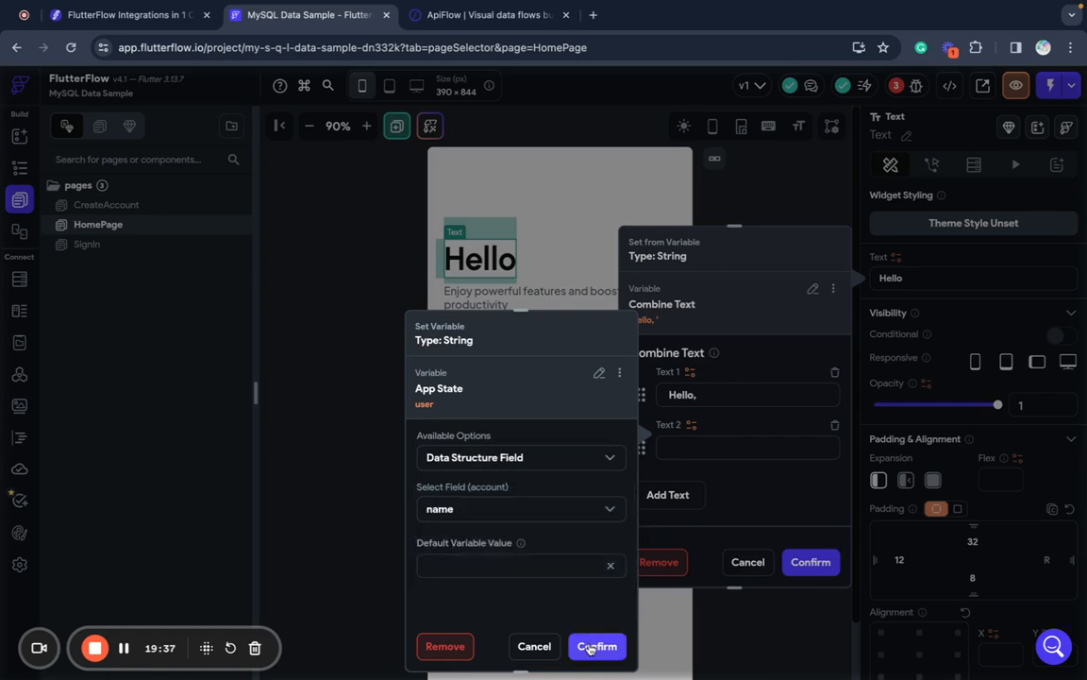
{"action": "left_click", "coordinate": [590, 648]}
{"action": "left_click", "coordinate": [827, 562]}
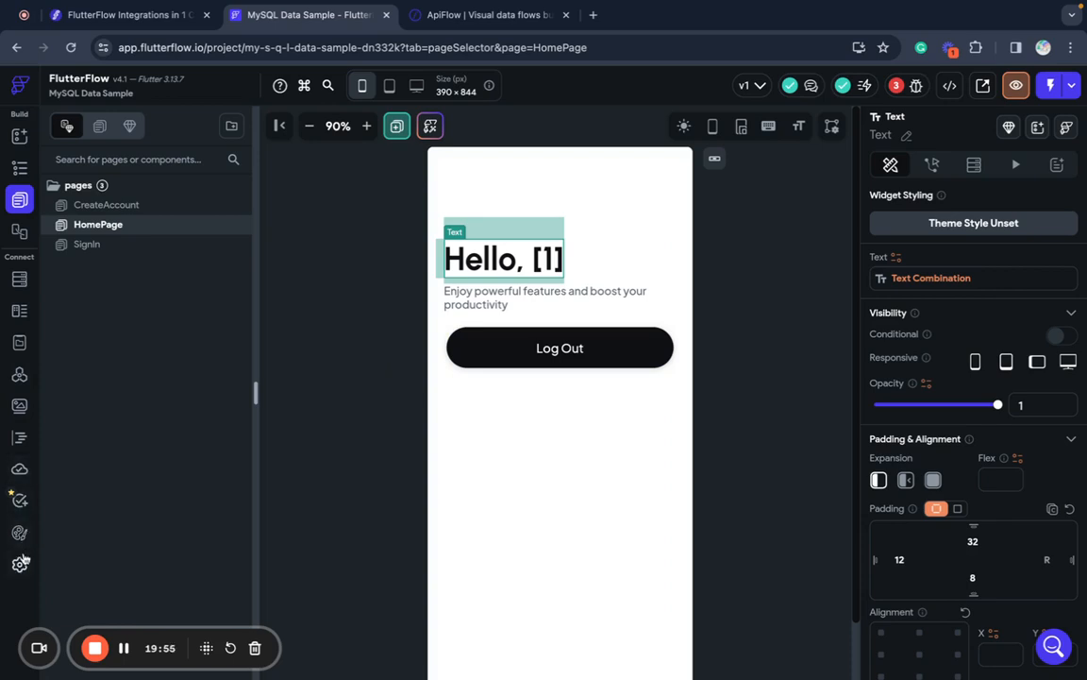
{"action": "left_click", "coordinate": [19, 564]}
- Set CreateAccount as the app's entry page, then return to the builder and start Test mode
{"action": "left_click", "coordinate": [315, 437]}
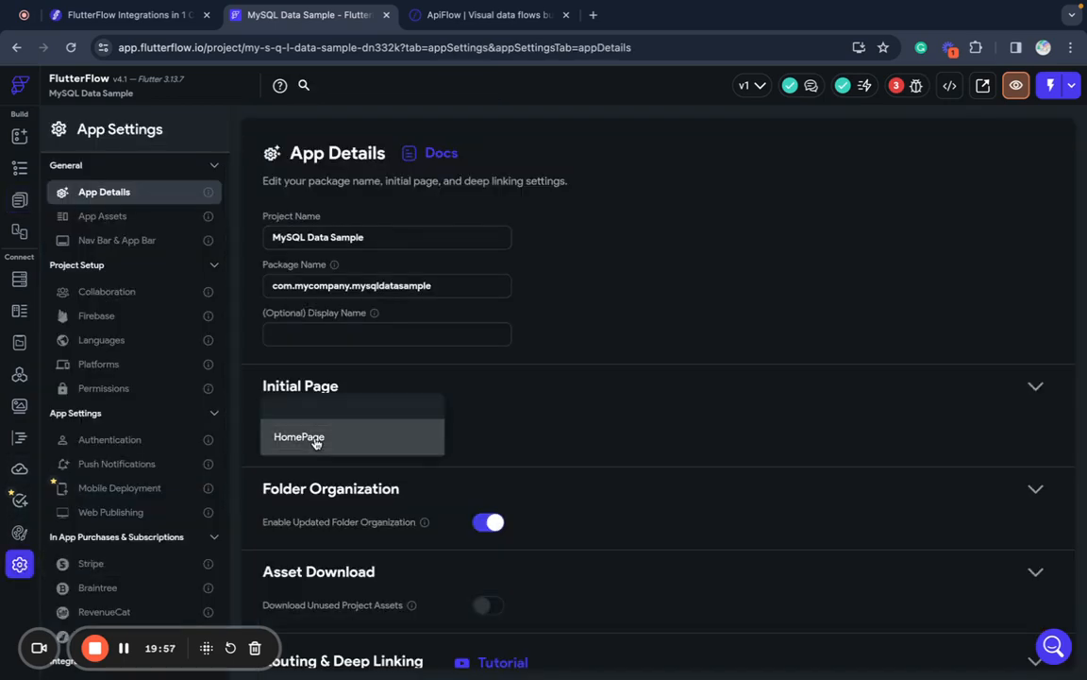
{"action": "left_click", "coordinate": [358, 373]}
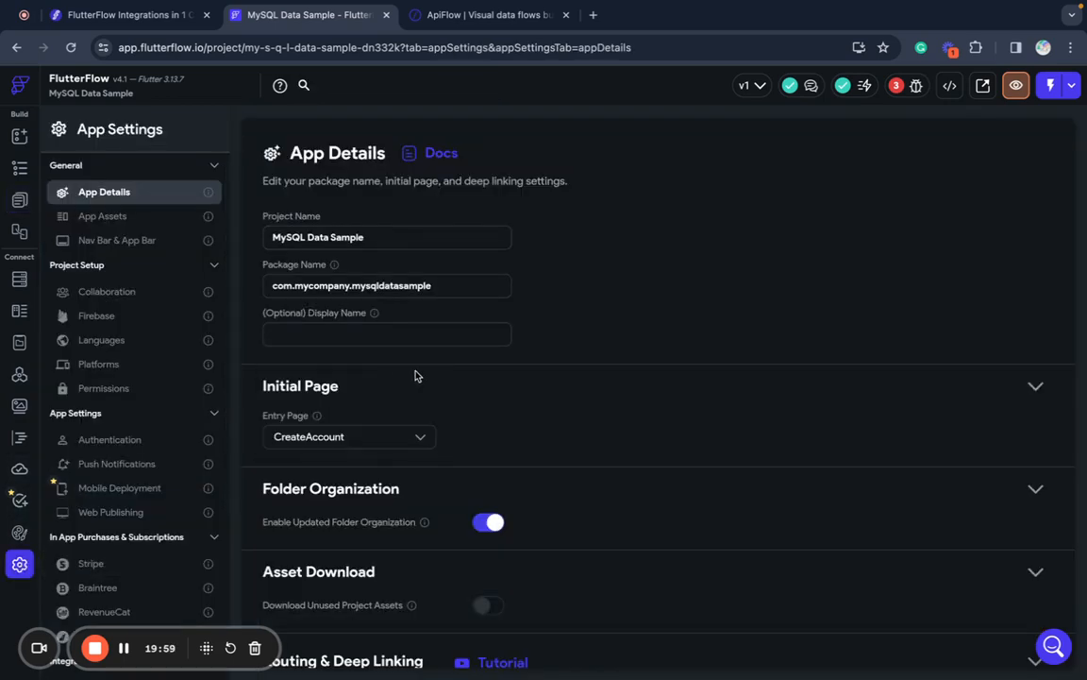
{"action": "left_click", "coordinate": [17, 141]}
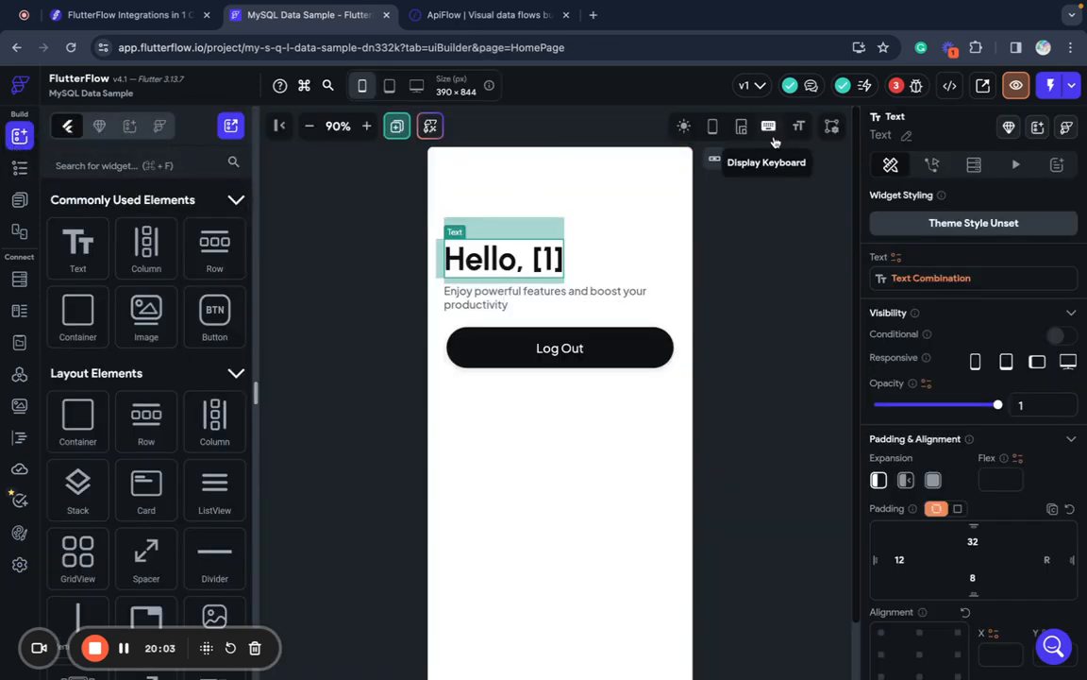
{"action": "left_click", "coordinate": [1051, 86]}
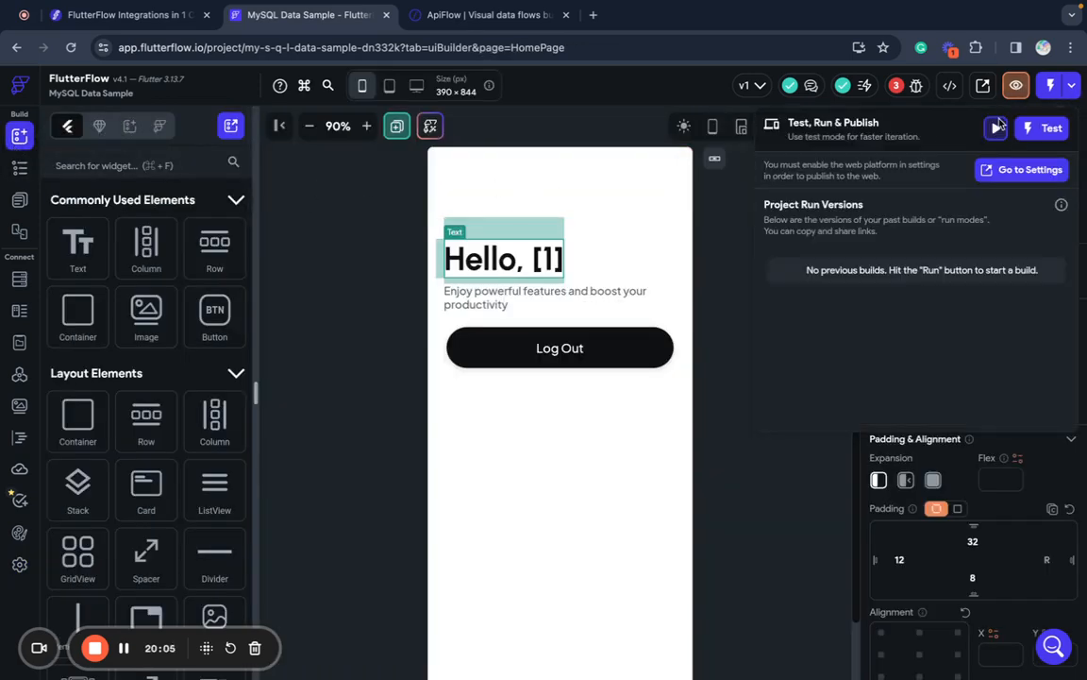
{"action": "left_click", "coordinate": [1053, 130]}
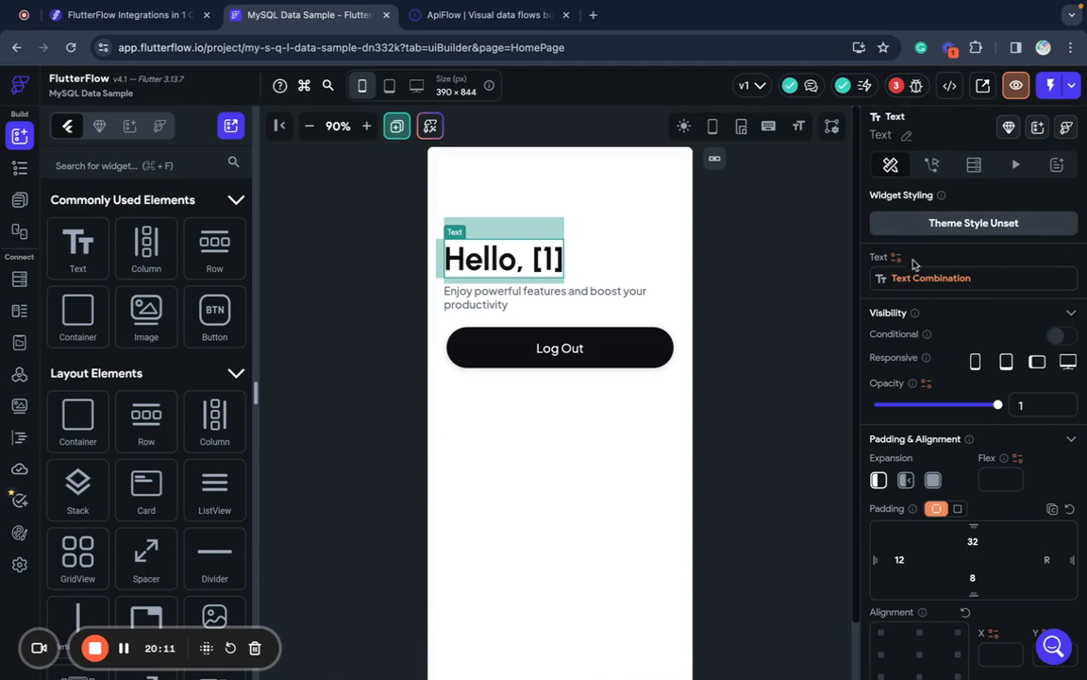
- Select the HomePage and open its failing API action from the Issues list
{"action": "left_click", "coordinate": [791, 312]}
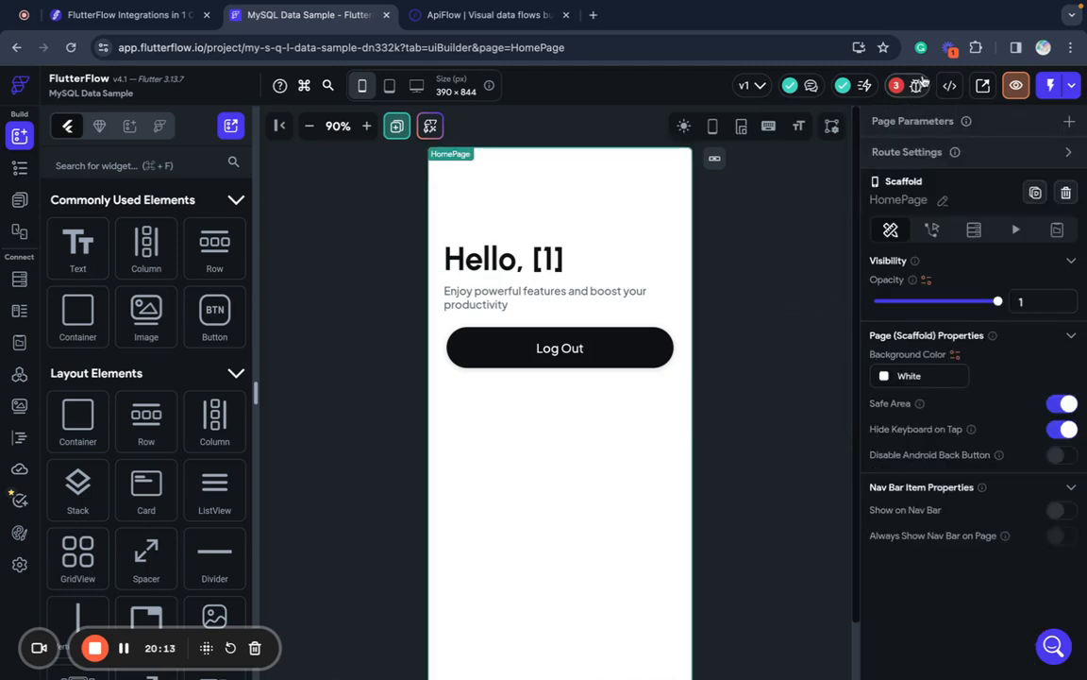
{"action": "left_click", "coordinate": [916, 86]}
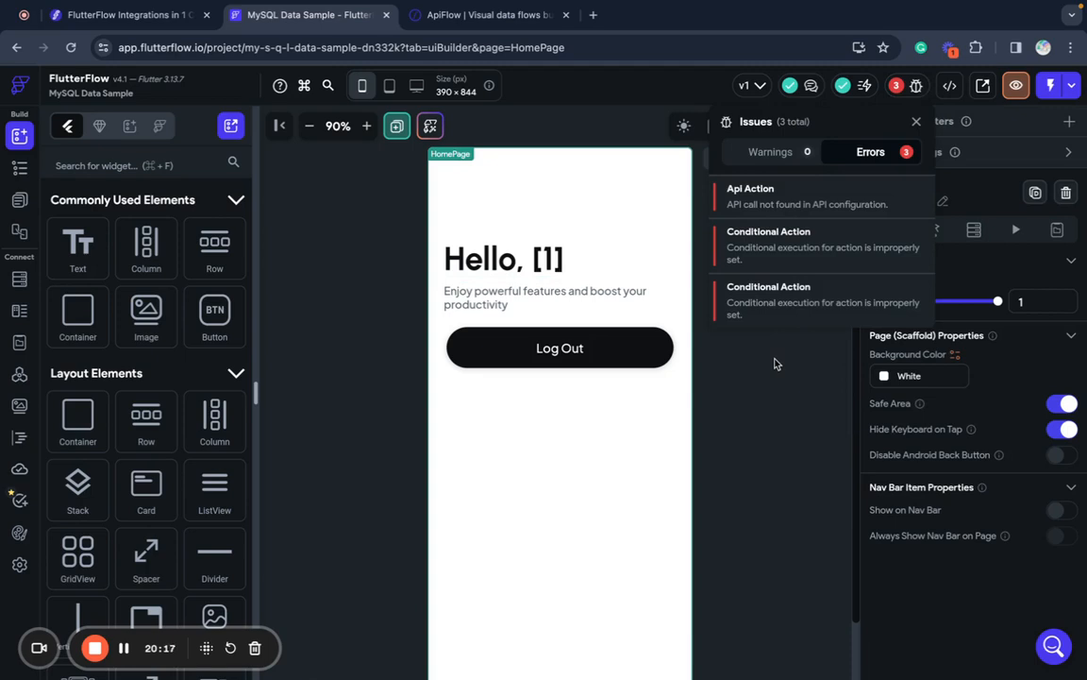
{"action": "left_click", "coordinate": [796, 200]}
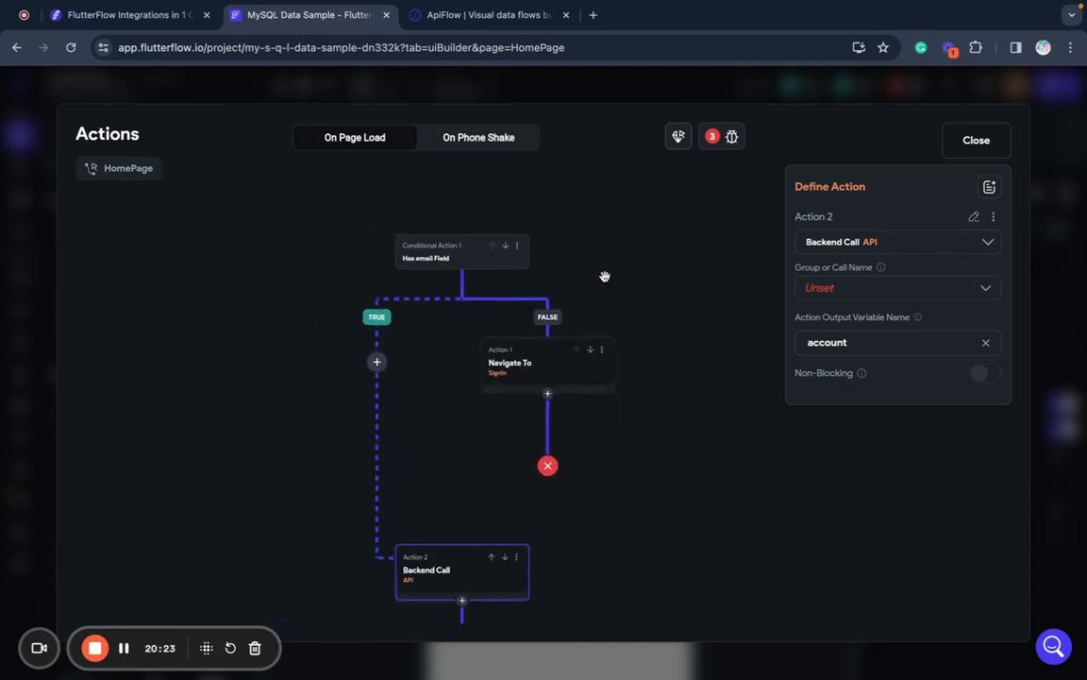
- Delete HomePage's Conditional Action 1 and all its on-page-load steps
{"action": "left_click", "coordinate": [518, 245]}
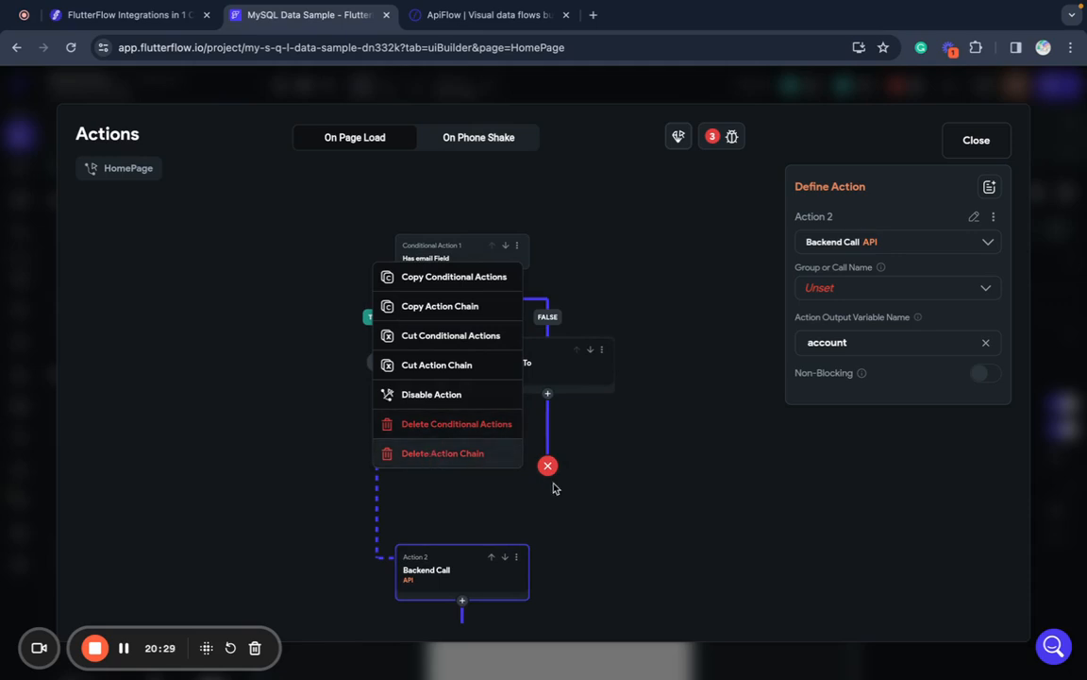
{"action": "left_click", "coordinate": [596, 533]}
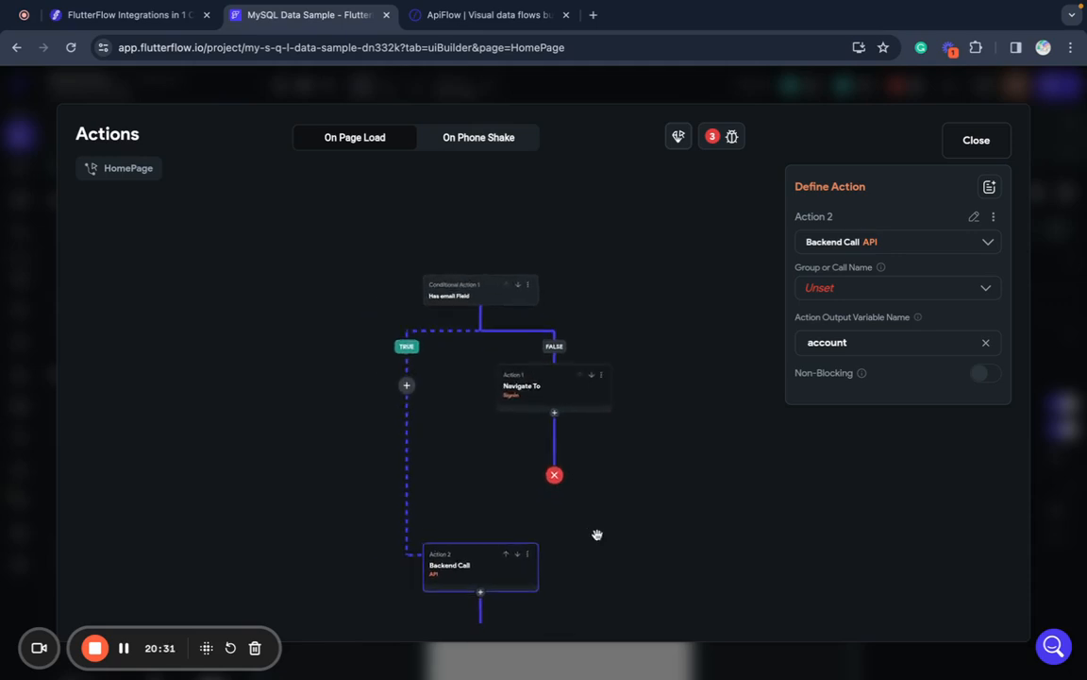
{"action": "left_click_drag", "start_coordinate": [661, 427], "coordinate": [650, 541]}
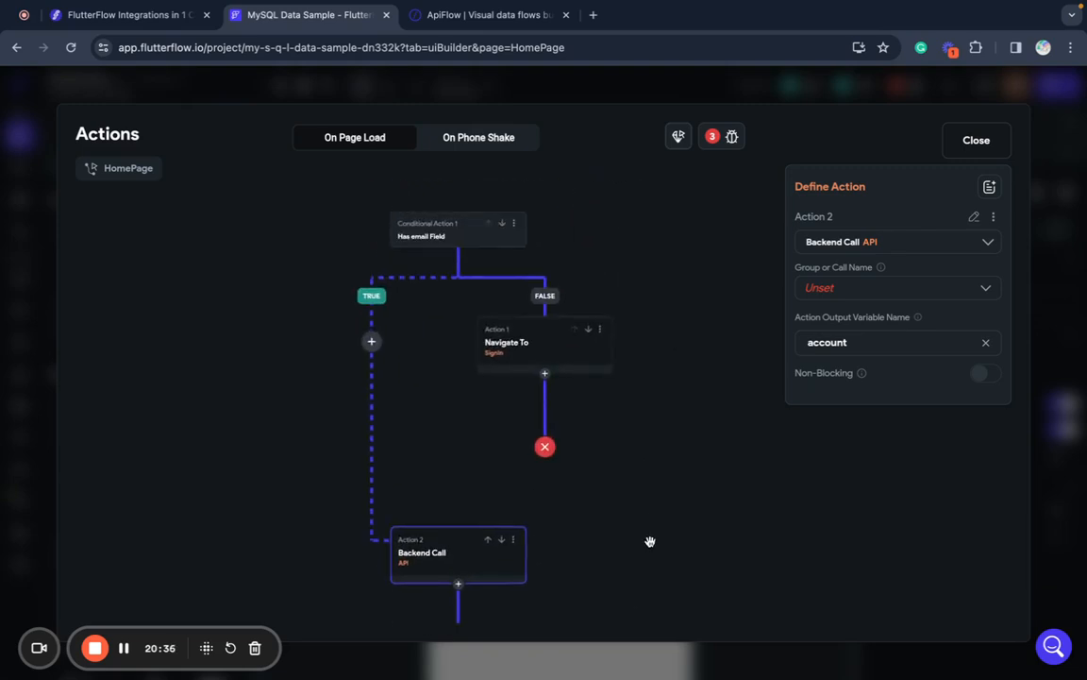
{"action": "left_click", "coordinate": [511, 224]}
{"action": "left_click", "coordinate": [406, 400]}
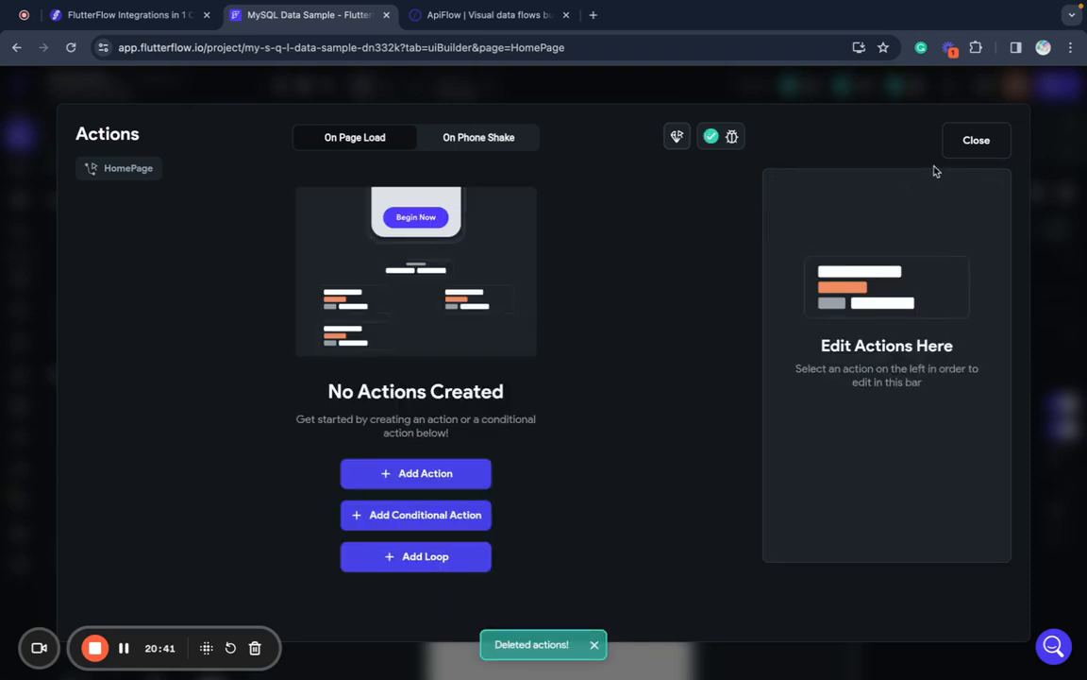
{"action": "left_click", "coordinate": [975, 139]}
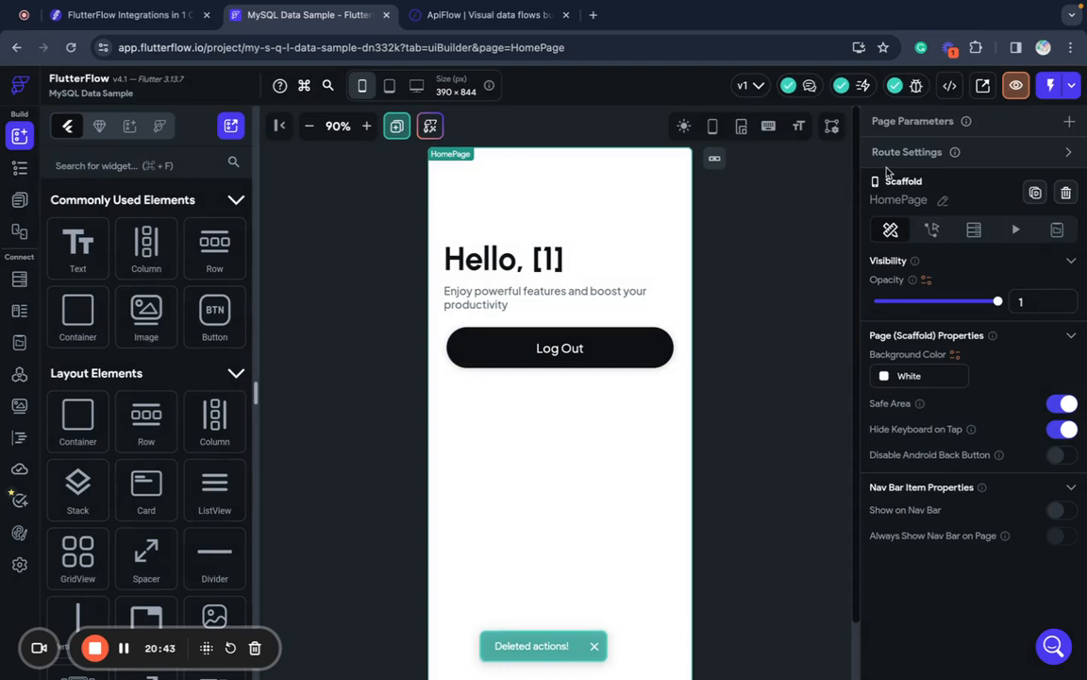
{"action": "left_click", "coordinate": [1050, 85]}
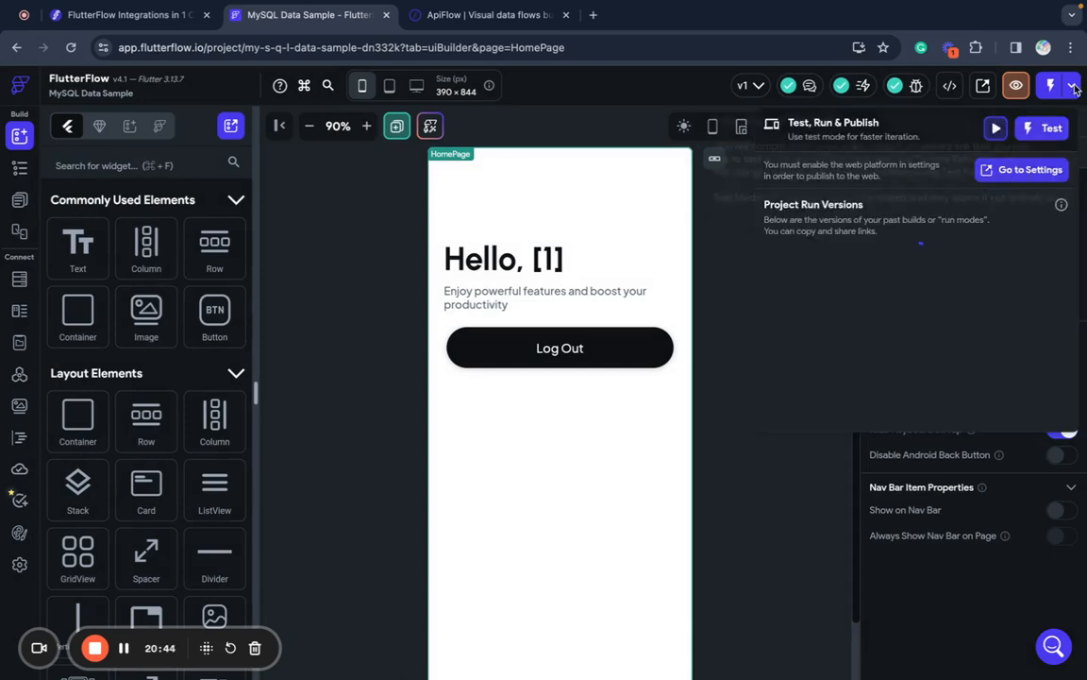
- Launch the app in test mode, then bring up ApiFlow's Create Account flow
{"action": "left_click", "coordinate": [1037, 128]}
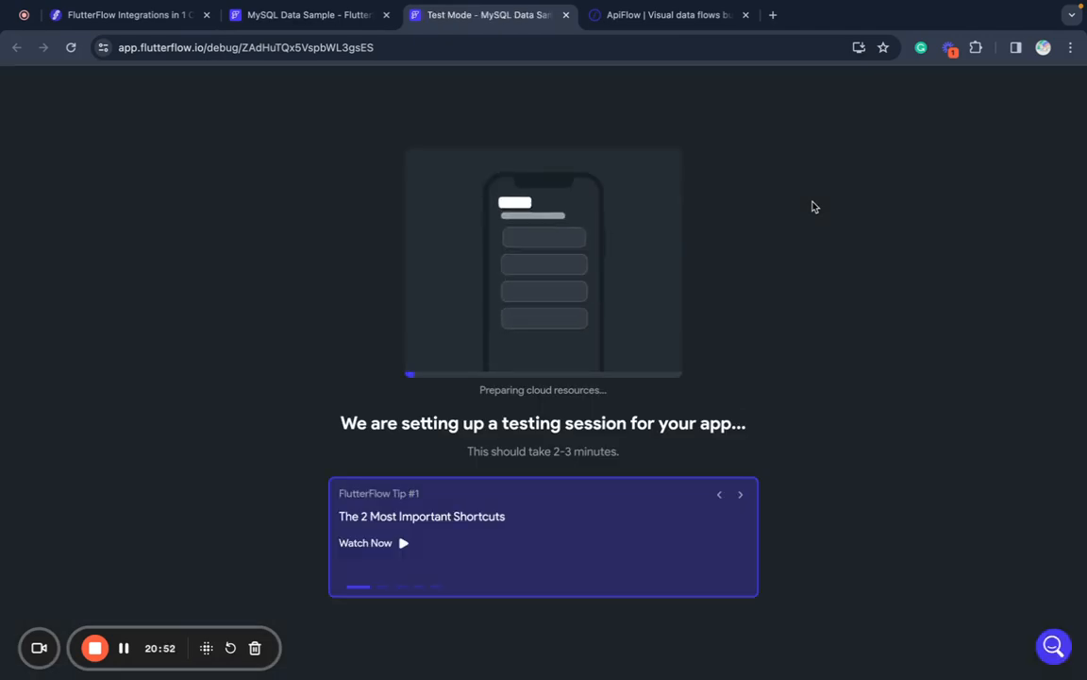
{"action": "left_click", "coordinate": [650, 30]}
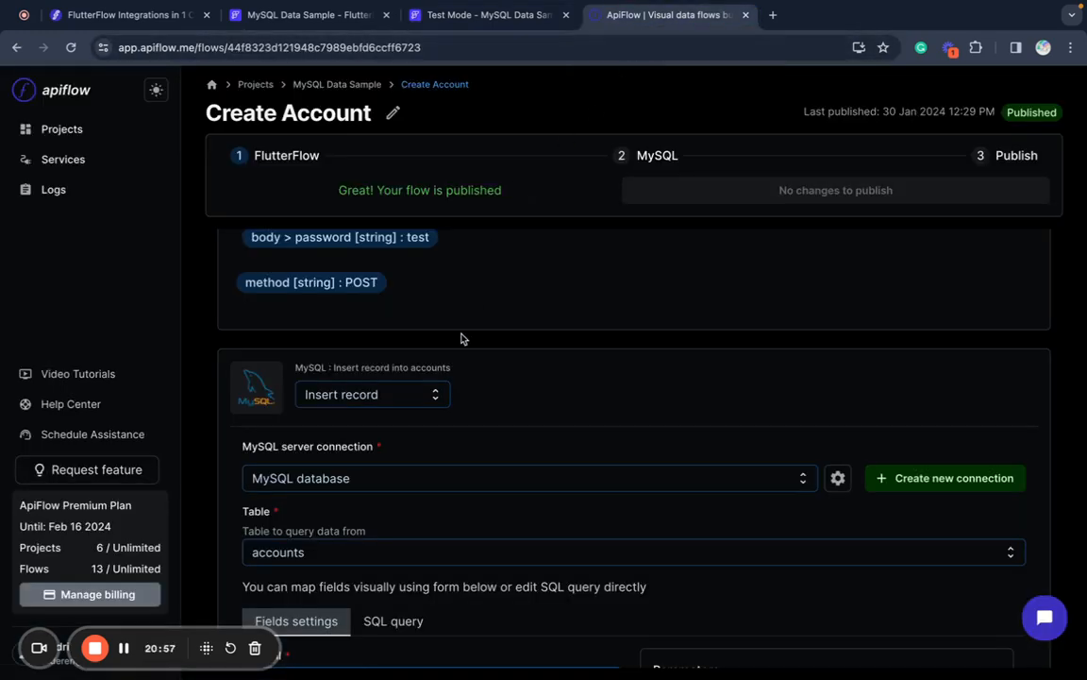
- Check the latest Create Account run details in ApiFlow's Logs
{"action": "scroll", "coordinate": [462, 337], "scroll_direction": "up", "scroll_amount": 5}
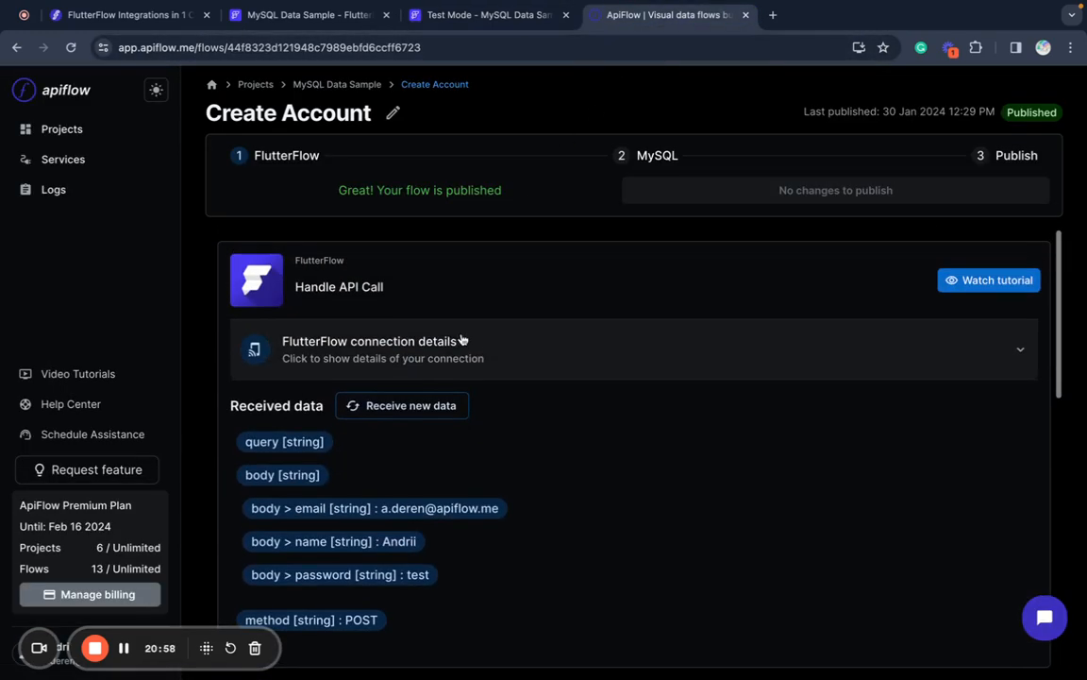
{"action": "left_click", "coordinate": [76, 188]}
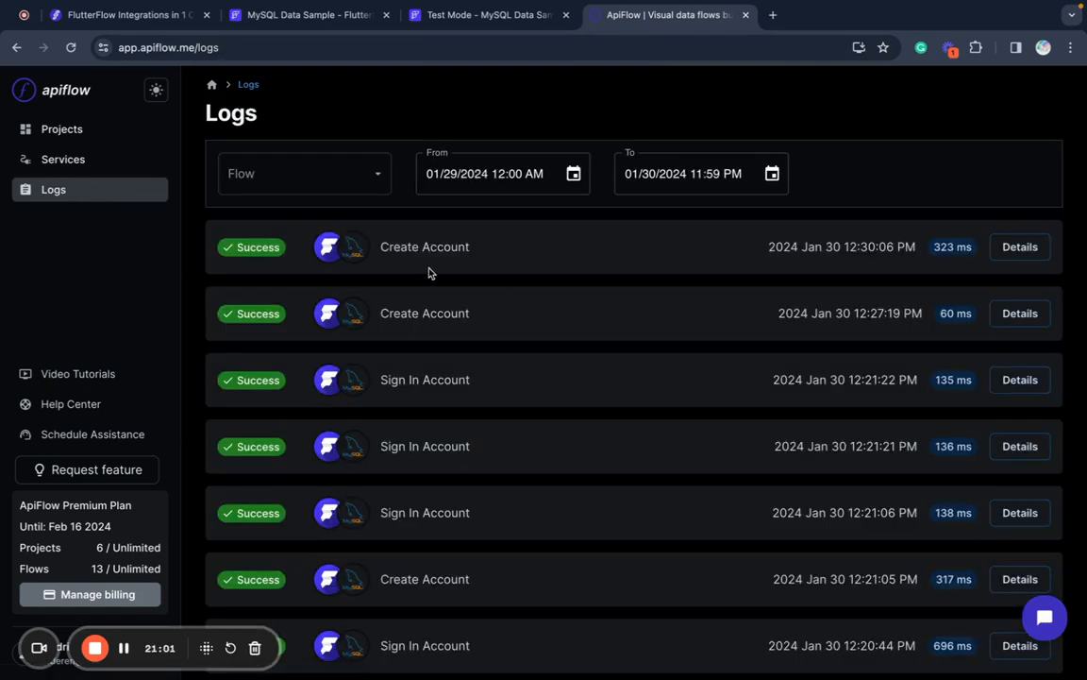
{"action": "left_click", "coordinate": [1015, 248]}
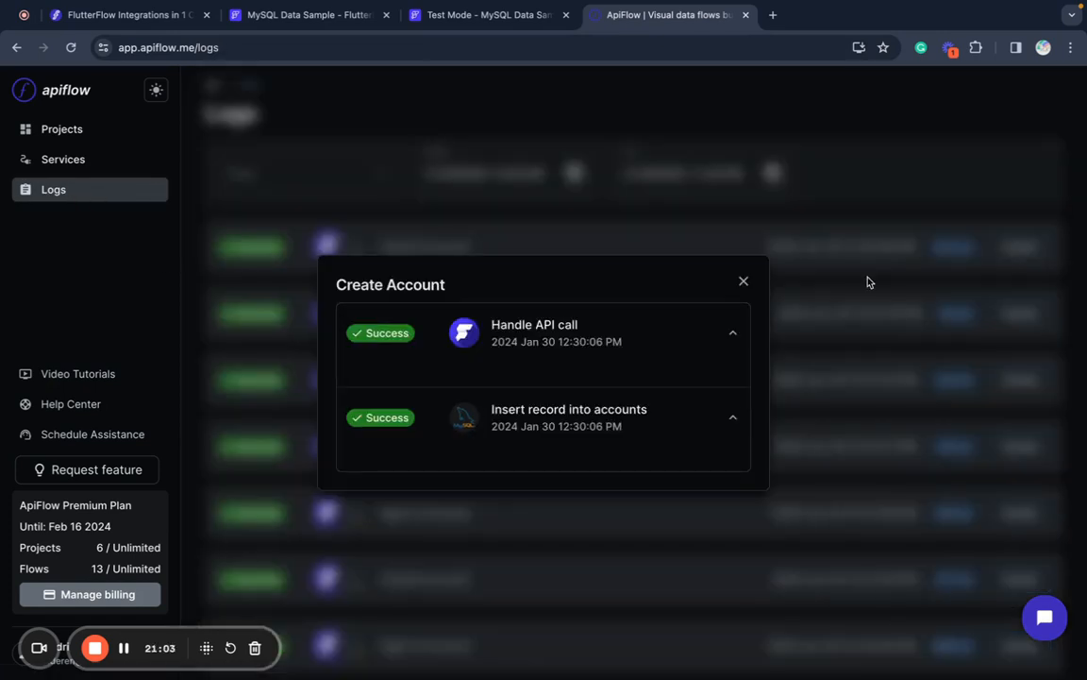
{"action": "left_click", "coordinate": [748, 290]}
- Browse to Projects > MySQL Data Sample > Create Account, then return to FlutterFlow's Test Mode tab
{"action": "left_click", "coordinate": [103, 129]}
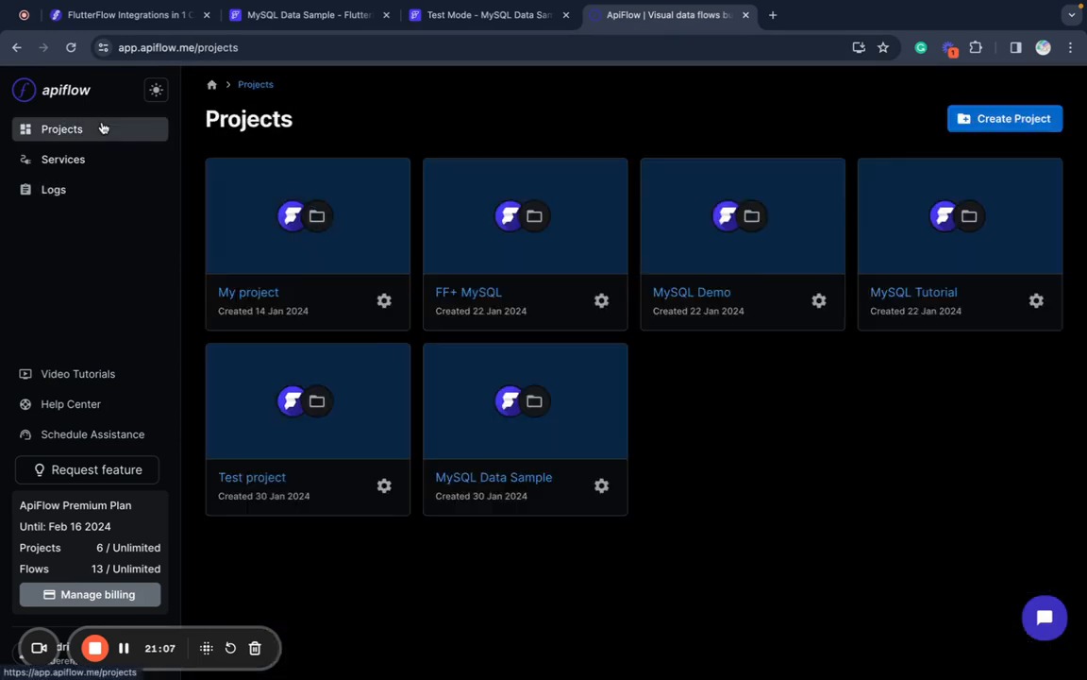
{"action": "left_click", "coordinate": [476, 461]}
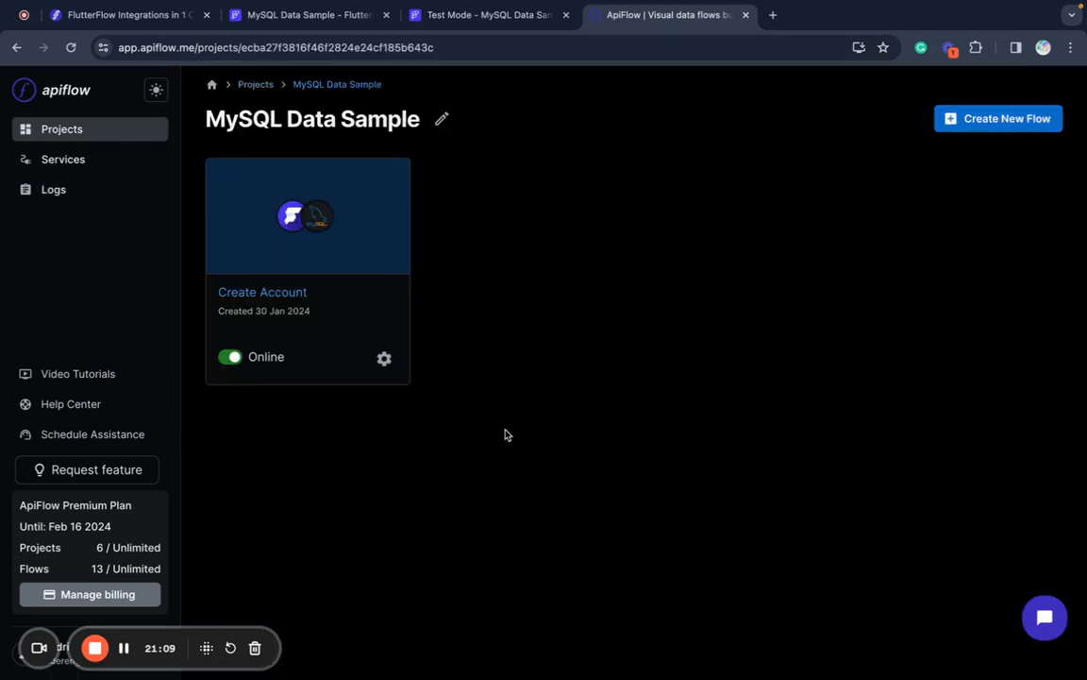
{"action": "left_click", "coordinate": [273, 298]}
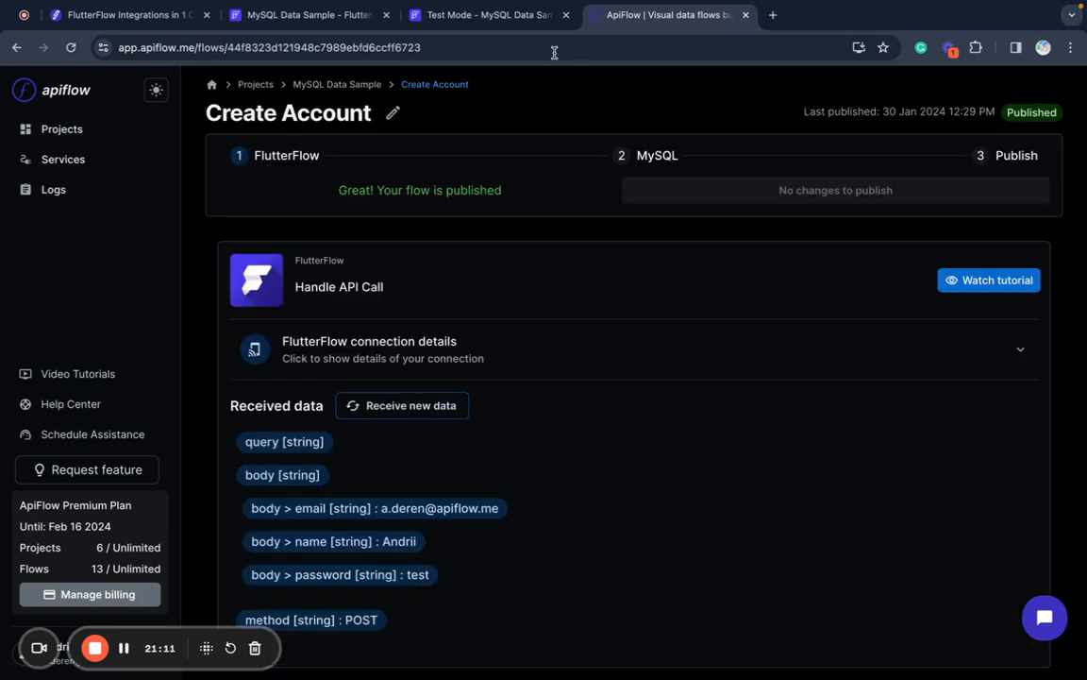
{"action": "left_click", "coordinate": [480, 17]}
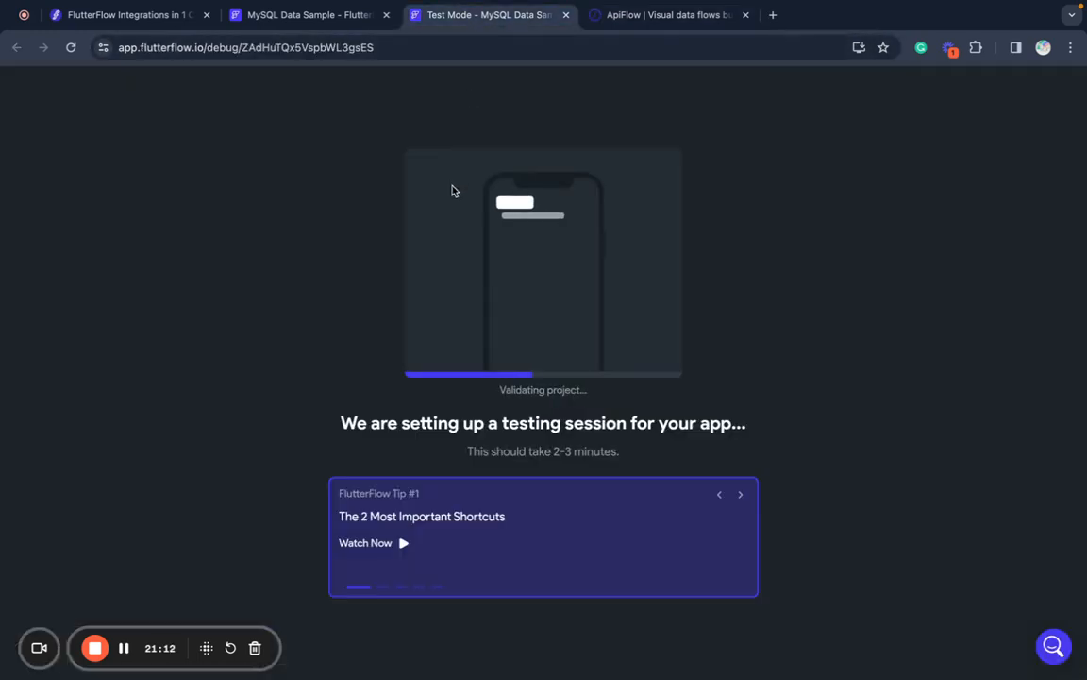
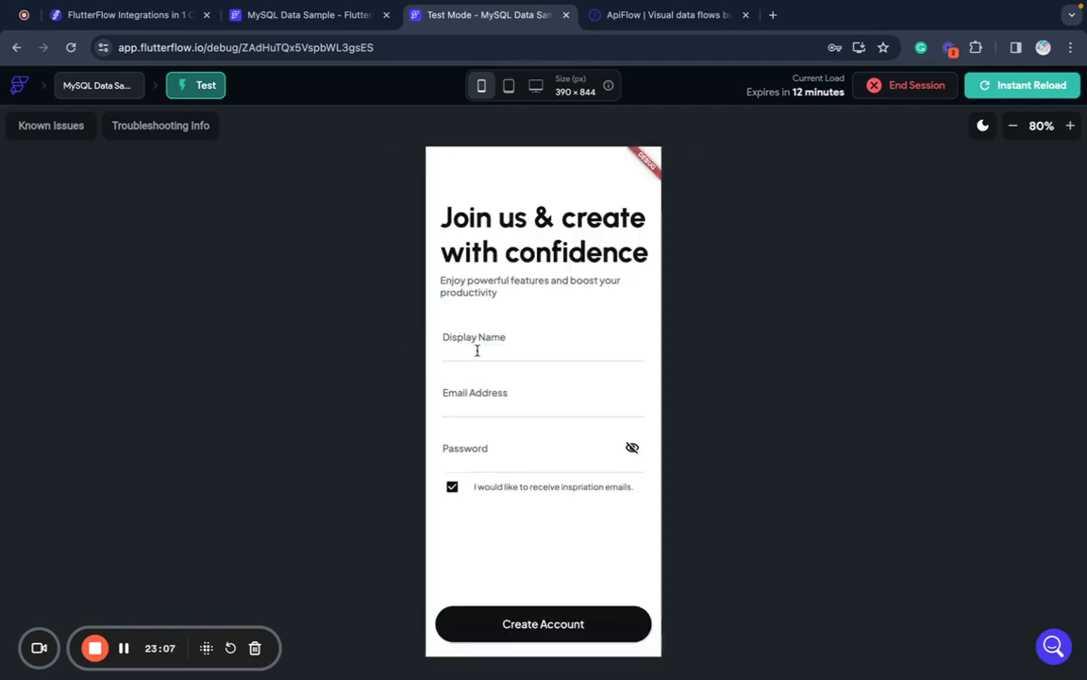
- Fill in a display name, email address and password, then submit Create Account
{"action": "left_click", "coordinate": [477, 350]}
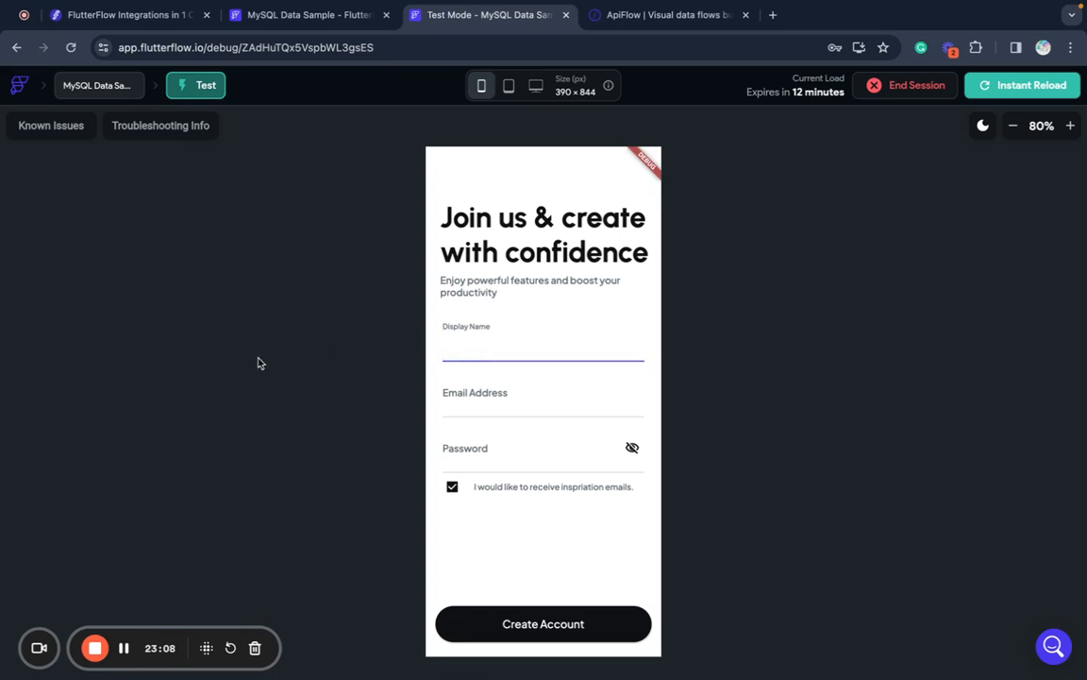
{"action": "type", "text": "Andrii"}
{"action": "key", "text": "Tab"}
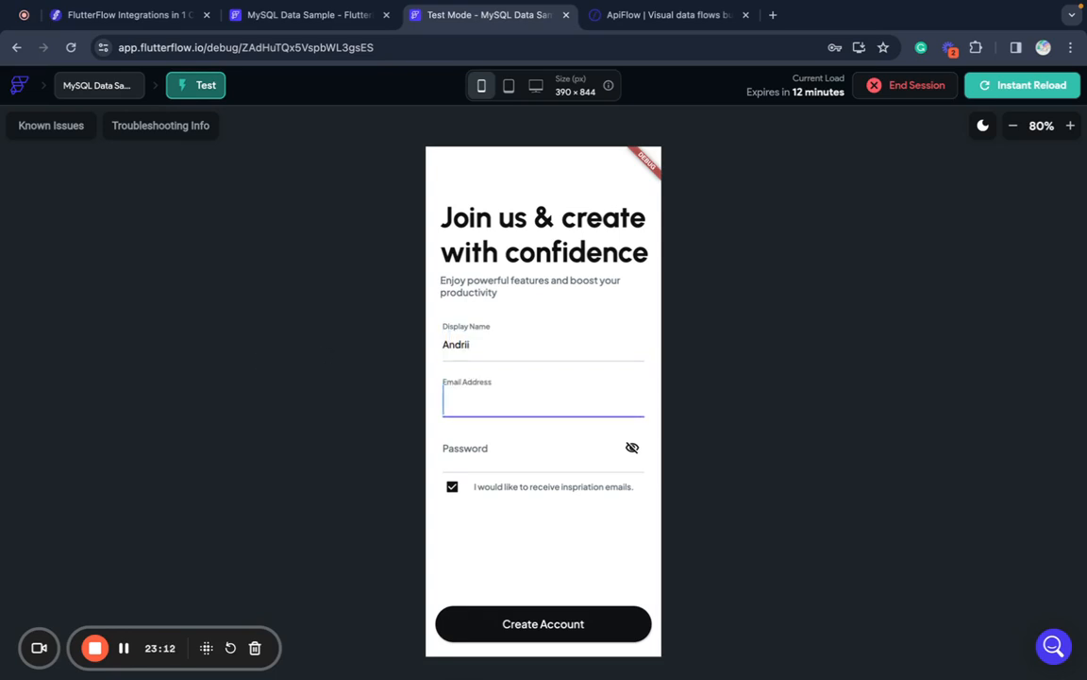
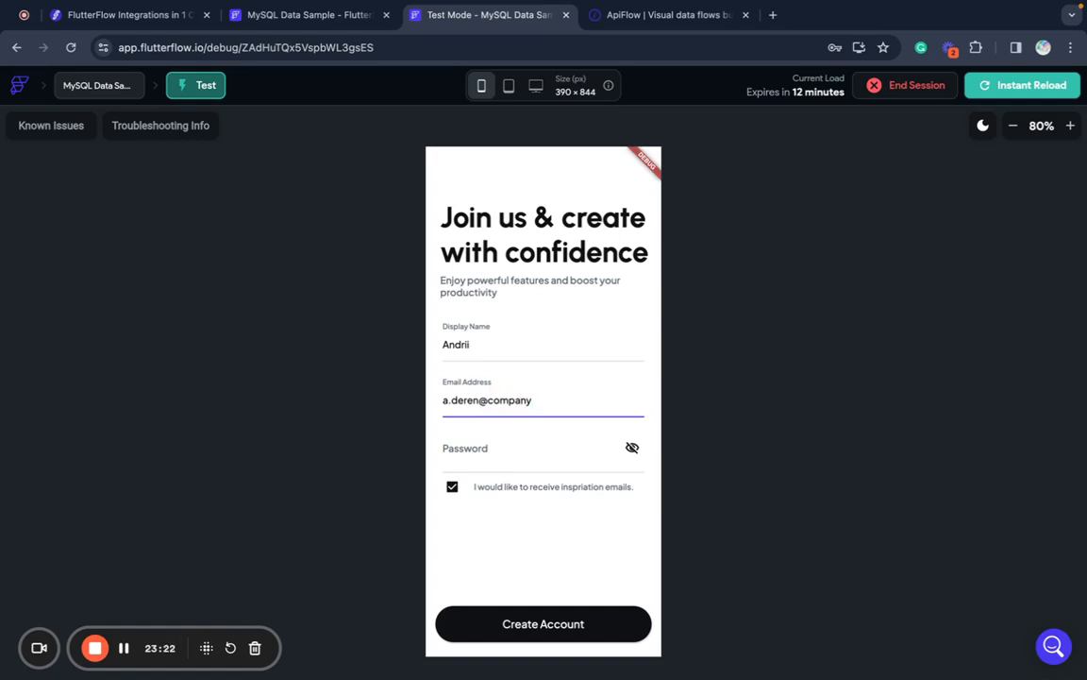
{"action": "key", "text": "Tab"}
{"action": "type", "text": "••"}
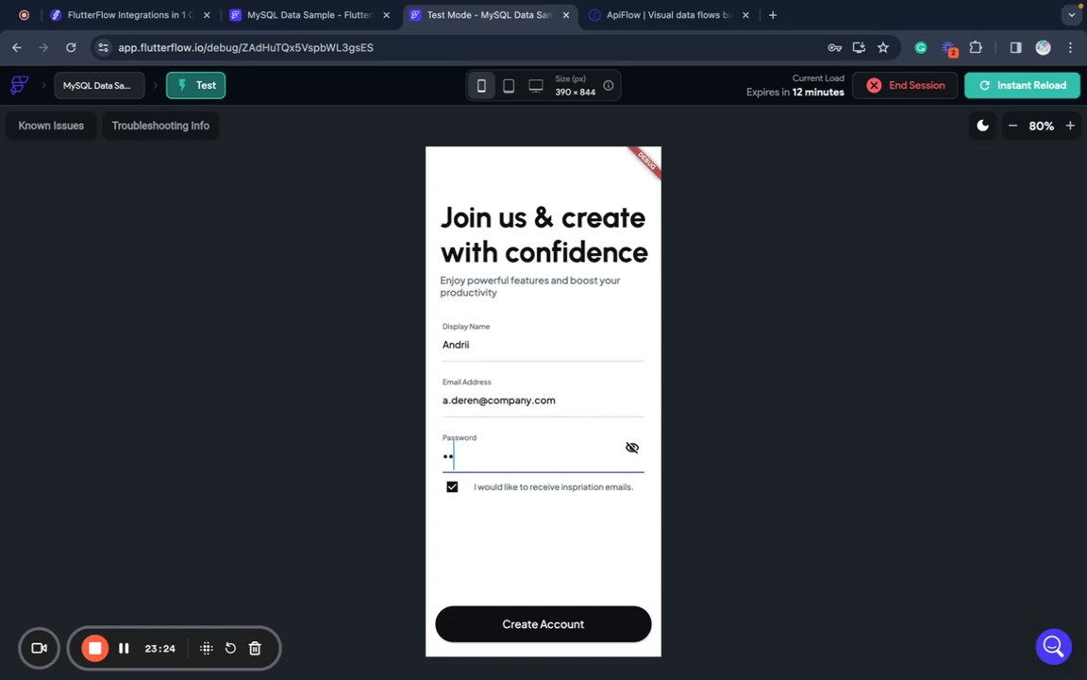
{"action": "type", "text": "•••••"}
{"action": "left_click", "coordinate": [542, 621]}
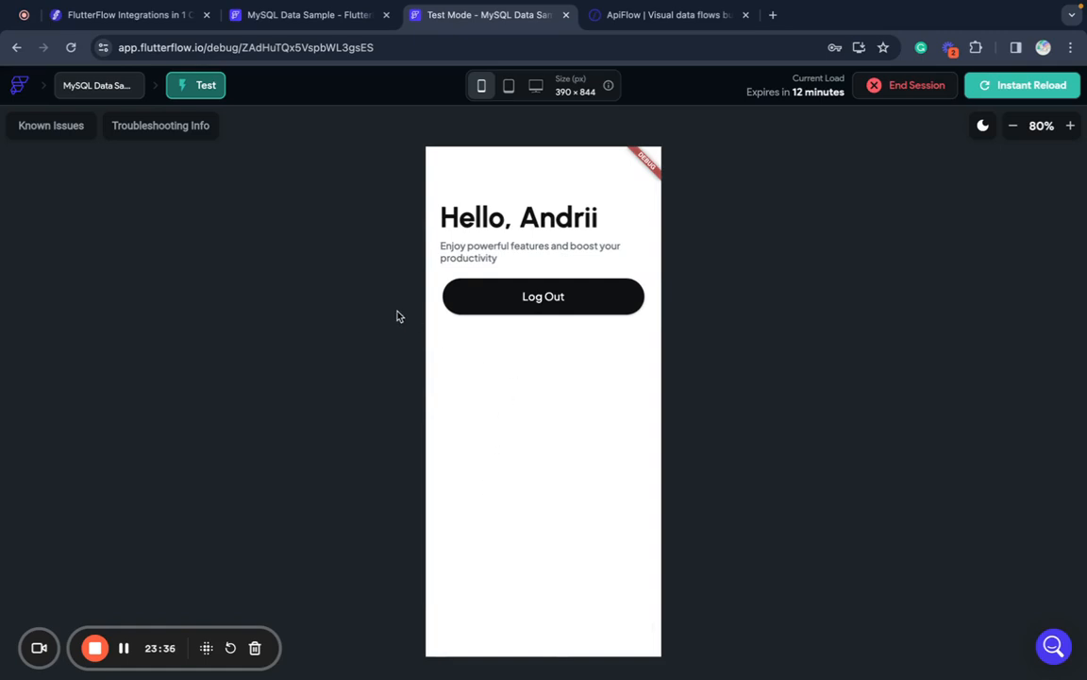
- Select HomePage's Log Out button and bring up its action flow editor
{"action": "left_click", "coordinate": [316, 22]}
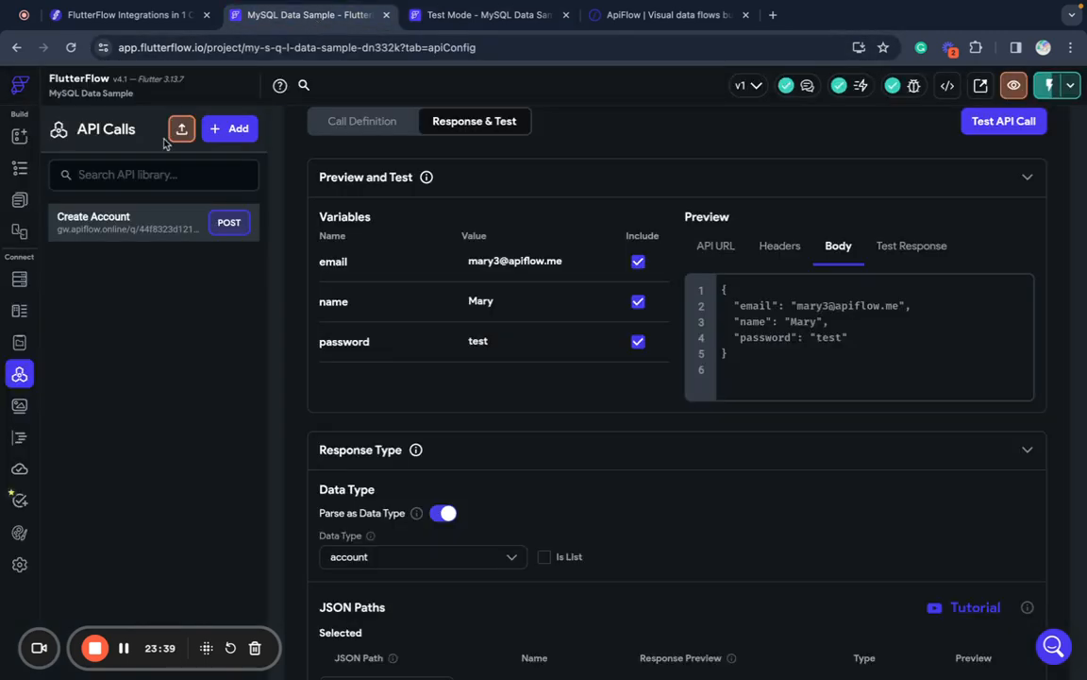
{"action": "left_click", "coordinate": [19, 135]}
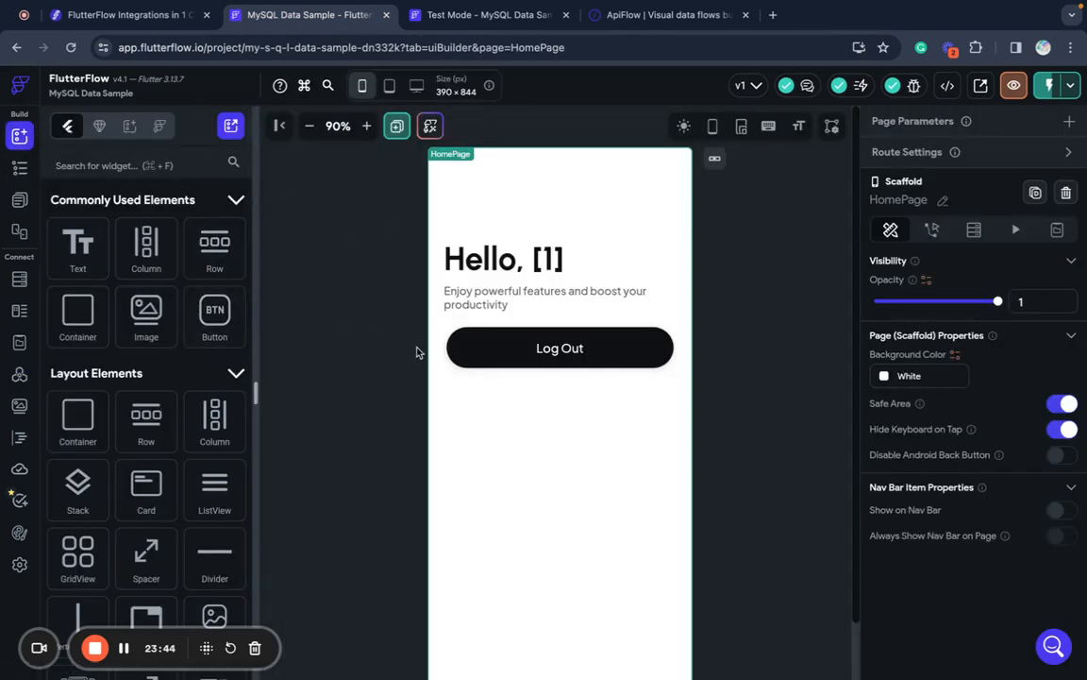
{"action": "left_click", "coordinate": [478, 352]}
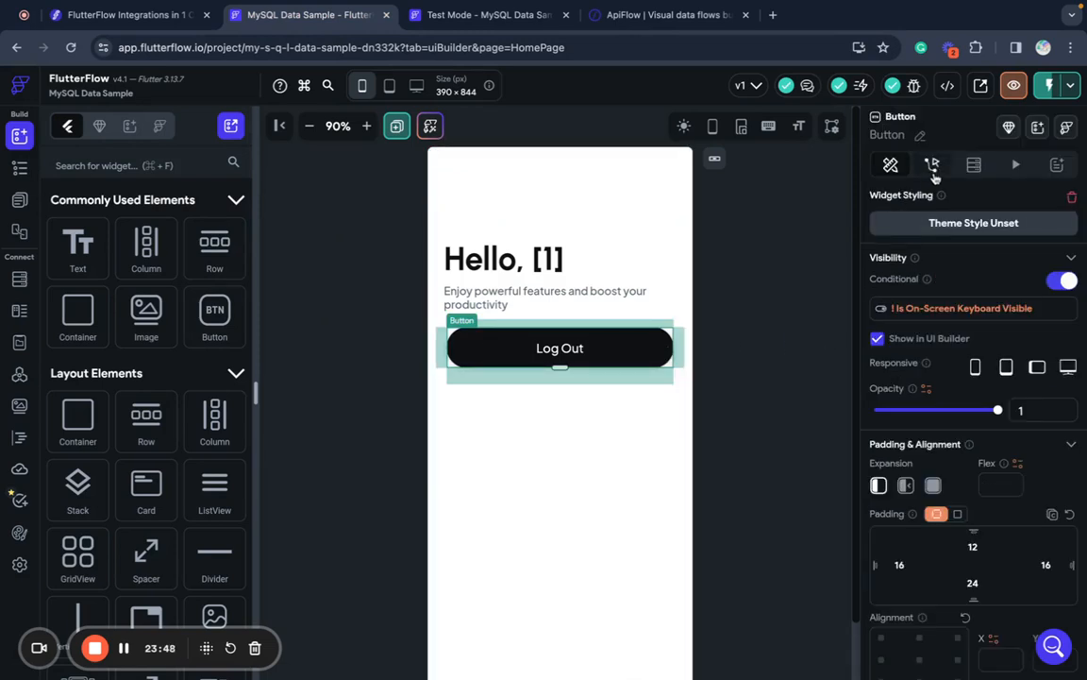
{"action": "left_click", "coordinate": [933, 166]}
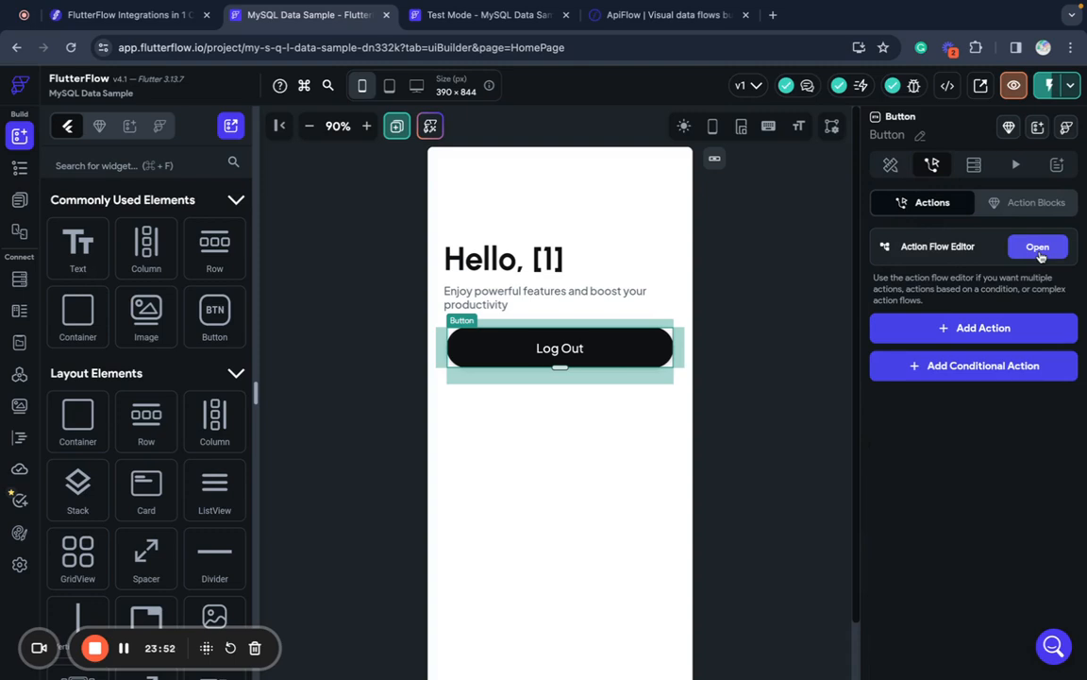
{"action": "left_click", "coordinate": [1039, 248]}
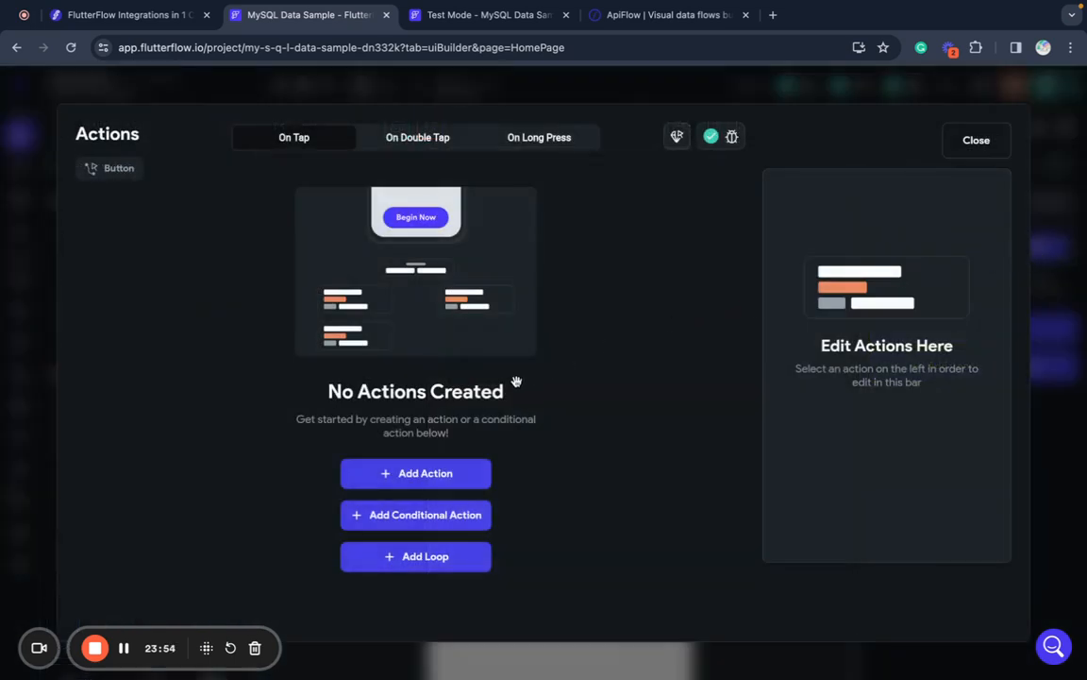
- Add an Update App State action that clears the user field's value
{"action": "left_click", "coordinate": [425, 473]}
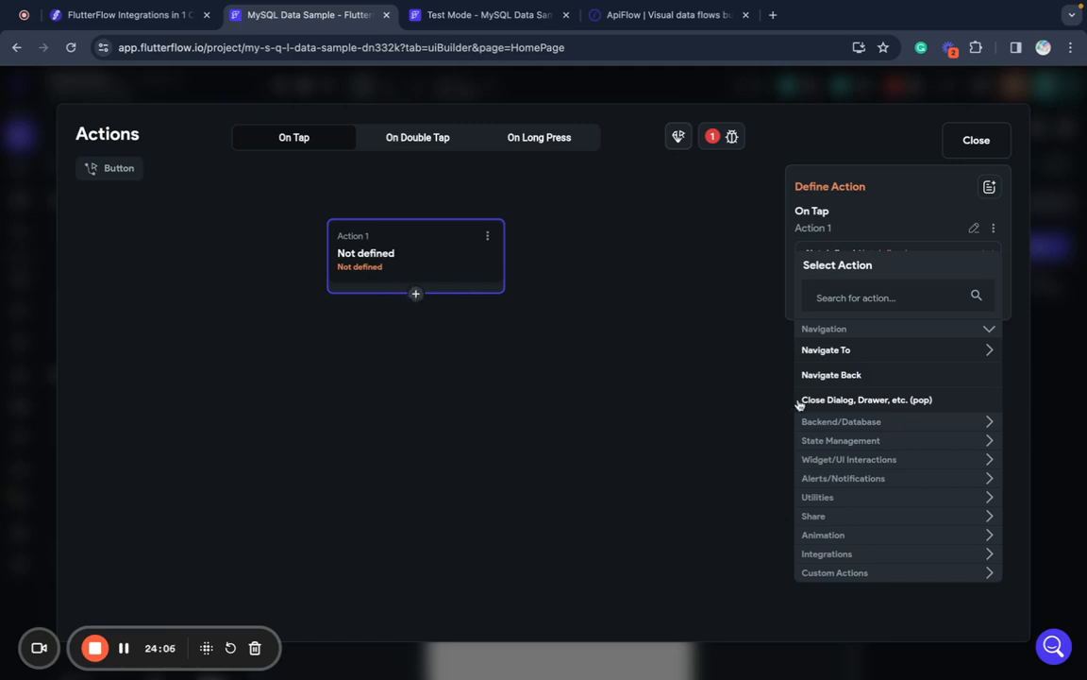
{"action": "left_click", "coordinate": [841, 441]}
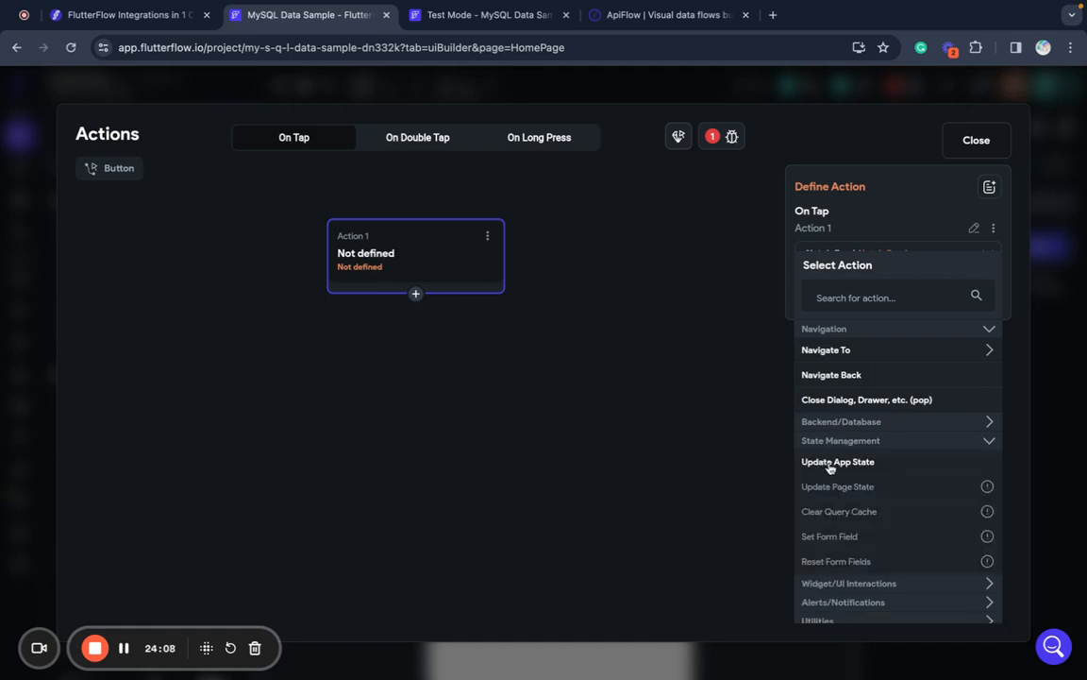
{"action": "left_click", "coordinate": [832, 463]}
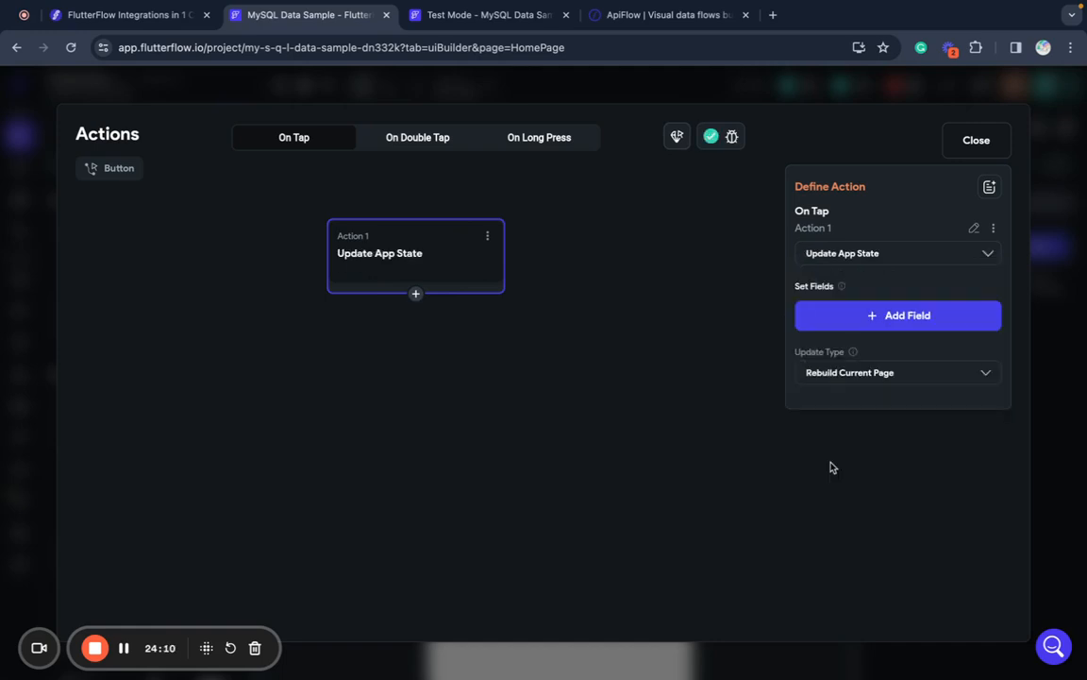
{"action": "left_click", "coordinate": [857, 311]}
{"action": "left_click", "coordinate": [574, 294]}
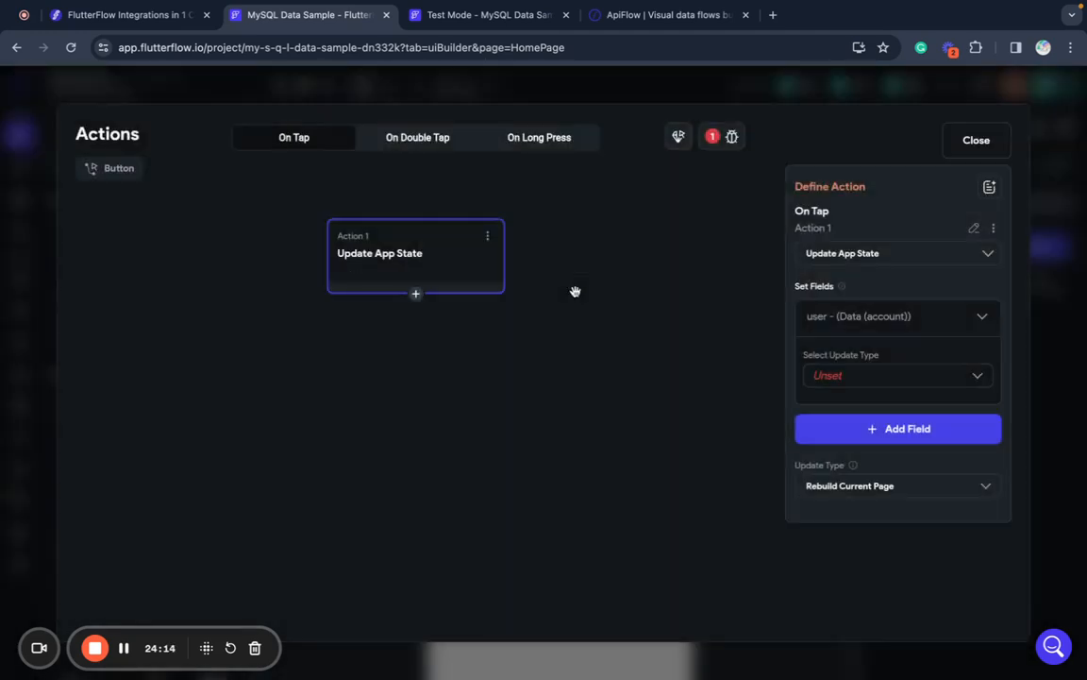
{"action": "left_click", "coordinate": [847, 376]}
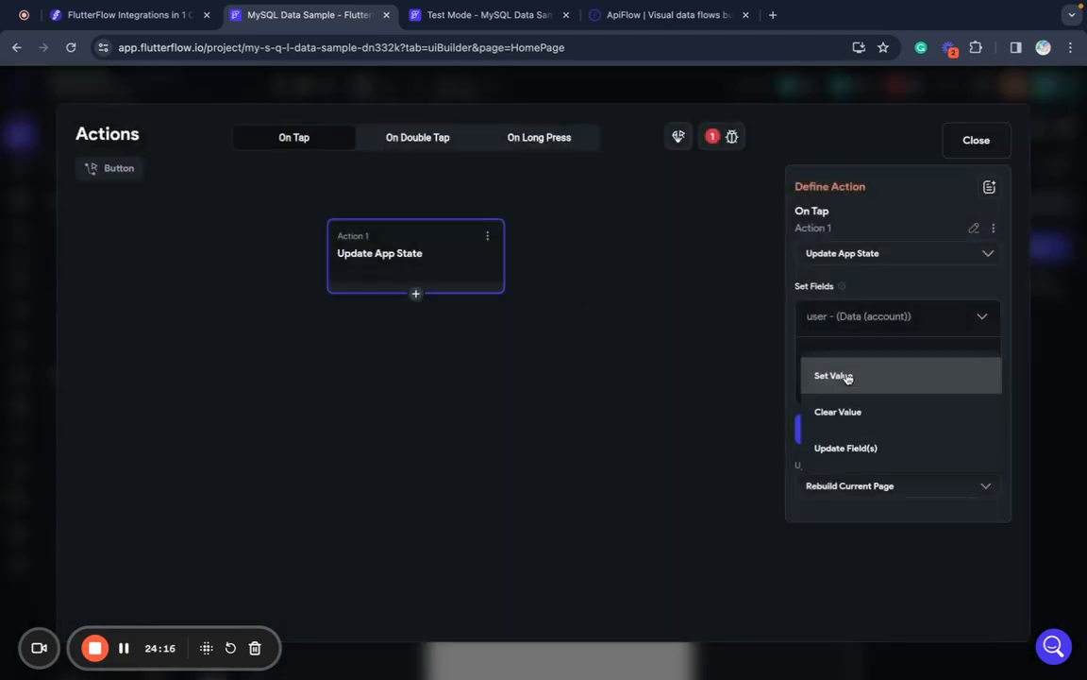
{"action": "left_click", "coordinate": [840, 414]}
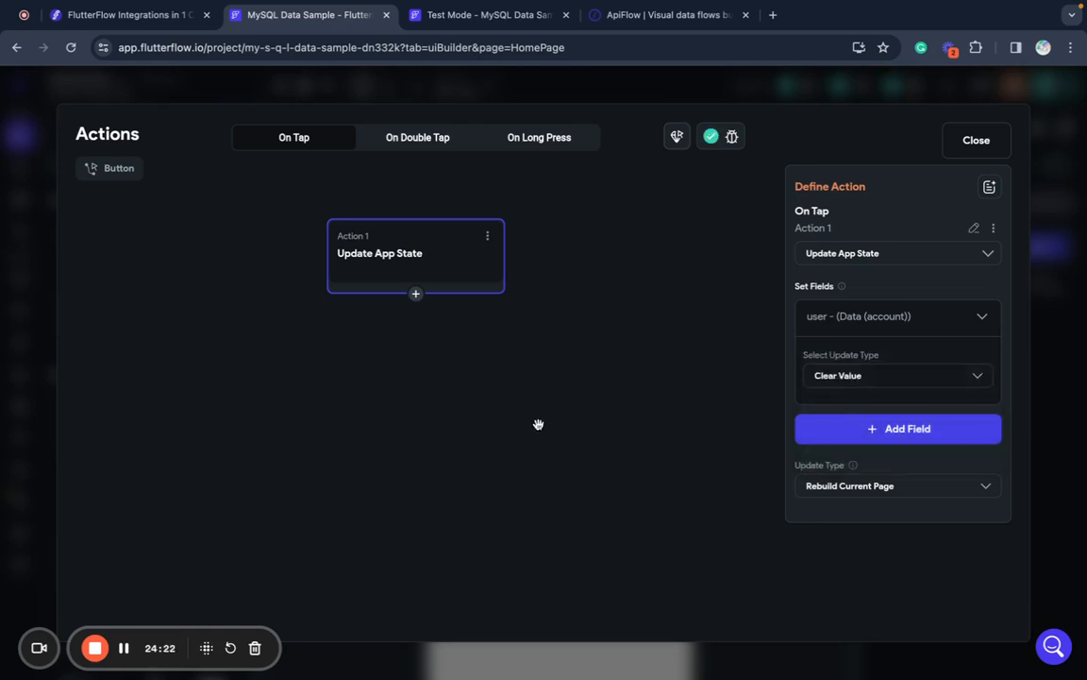
- Add a second action that navigates to the SignIn page, then close the editor
{"action": "left_click", "coordinate": [415, 294]}
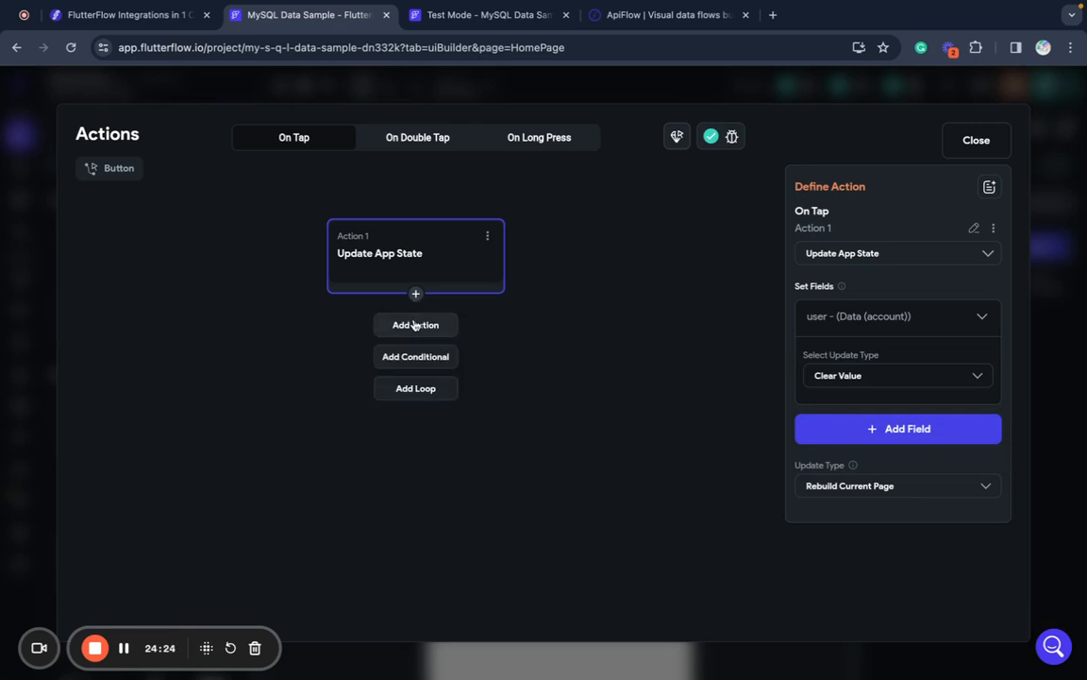
{"action": "left_click", "coordinate": [415, 325]}
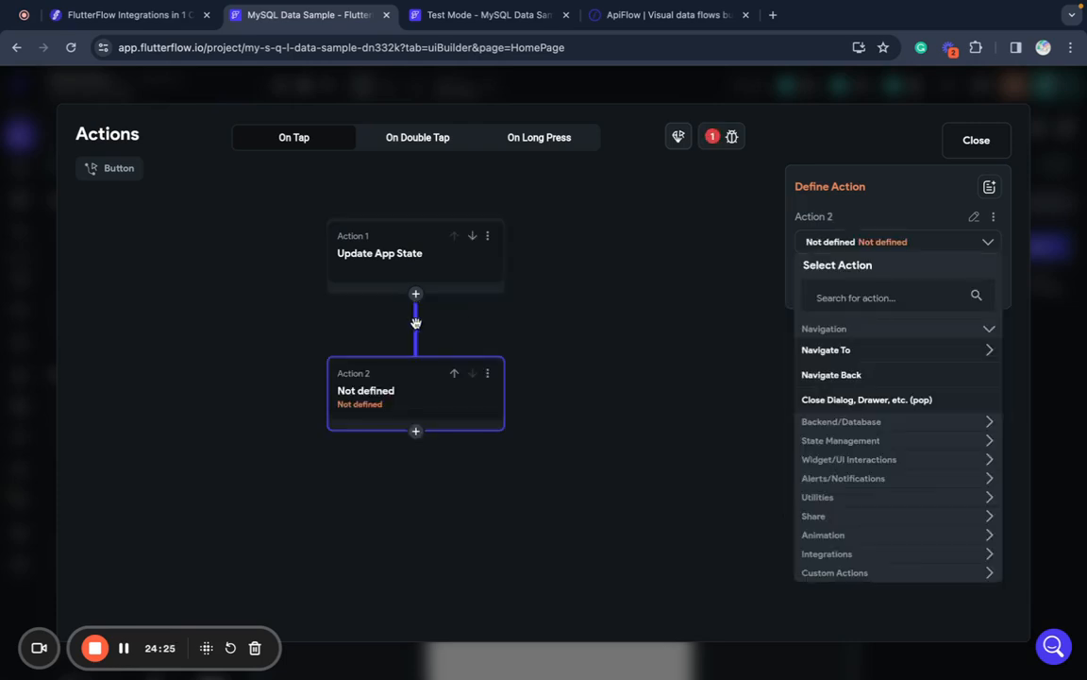
{"action": "left_click", "coordinate": [854, 350]}
{"action": "left_click", "coordinate": [825, 424]}
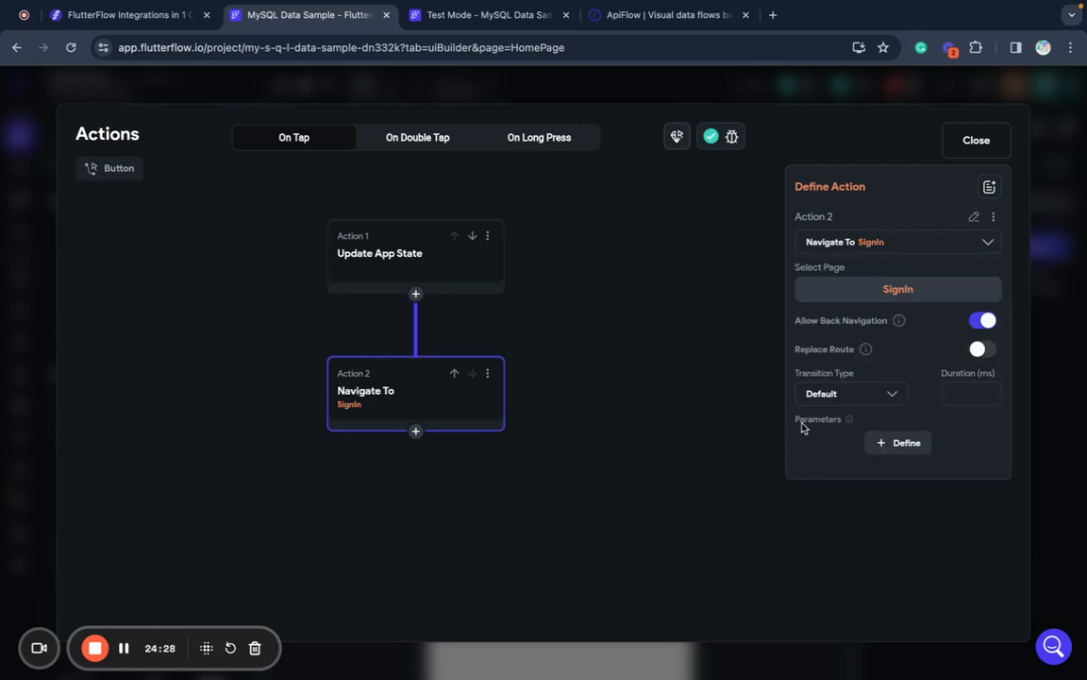
{"action": "left_click", "coordinate": [686, 403]}
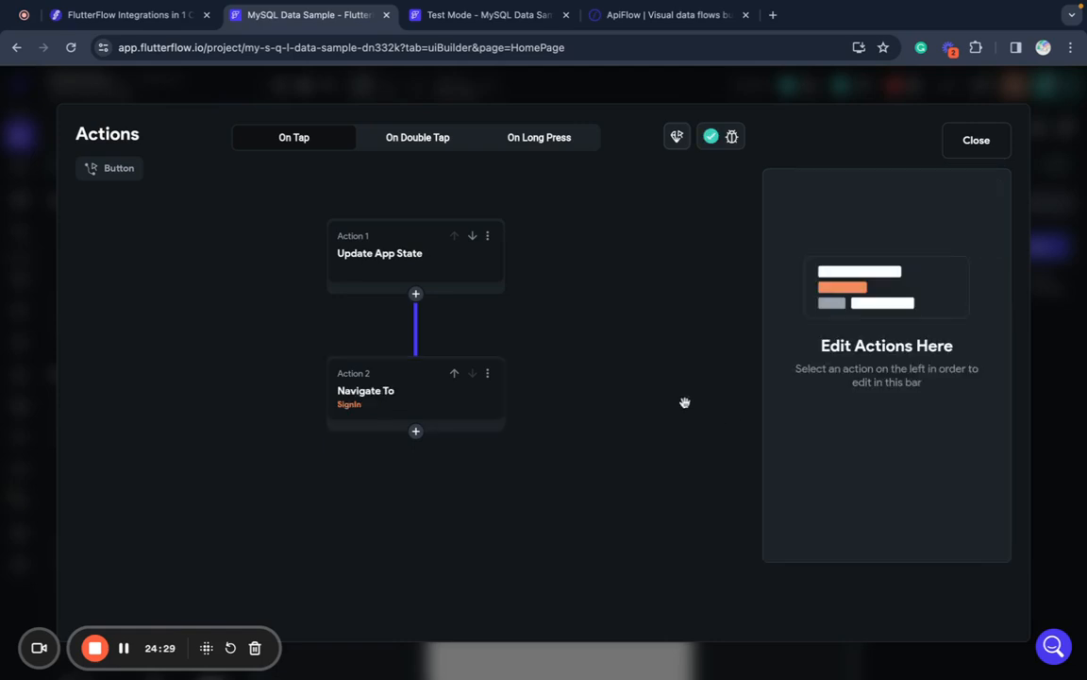
{"action": "left_click", "coordinate": [977, 149]}
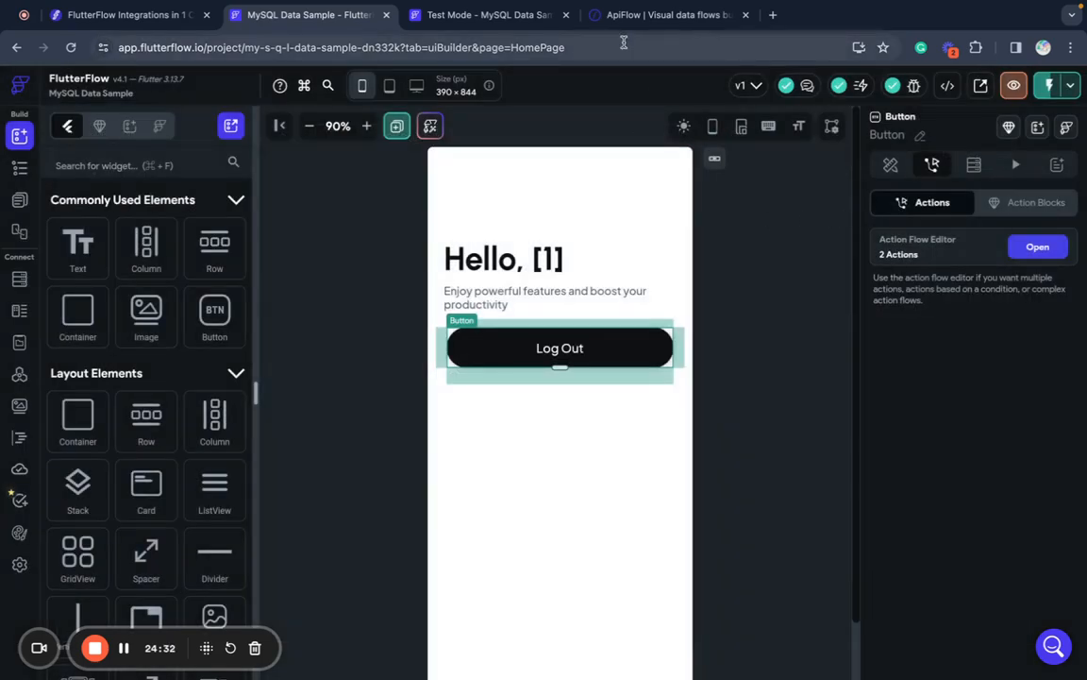
{"action": "left_click", "coordinate": [500, 19]}
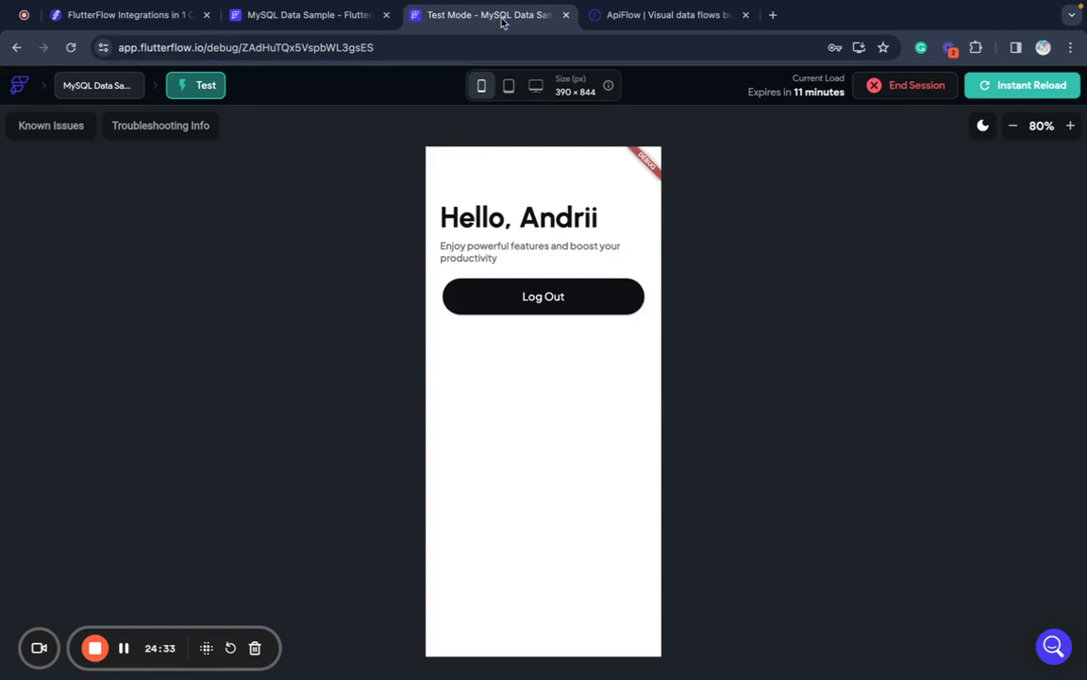
- Instant-reload the test app, then switch over to MySQL Workbench
{"action": "left_click", "coordinate": [1036, 85]}
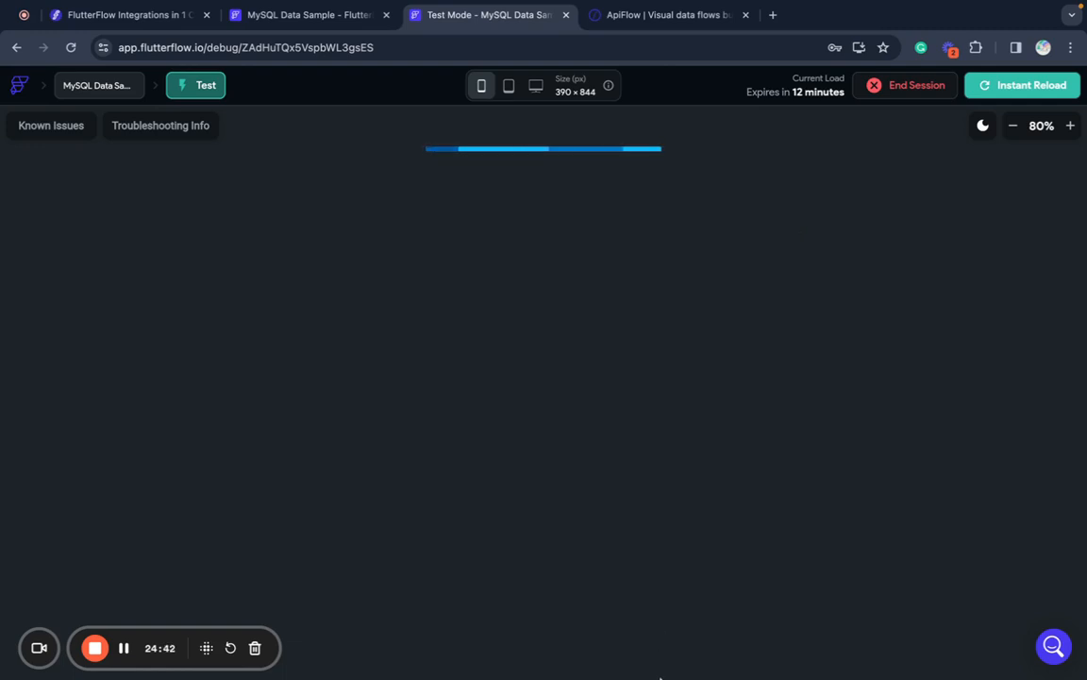
{"action": "mouse_move", "coordinate": [682, 666]}
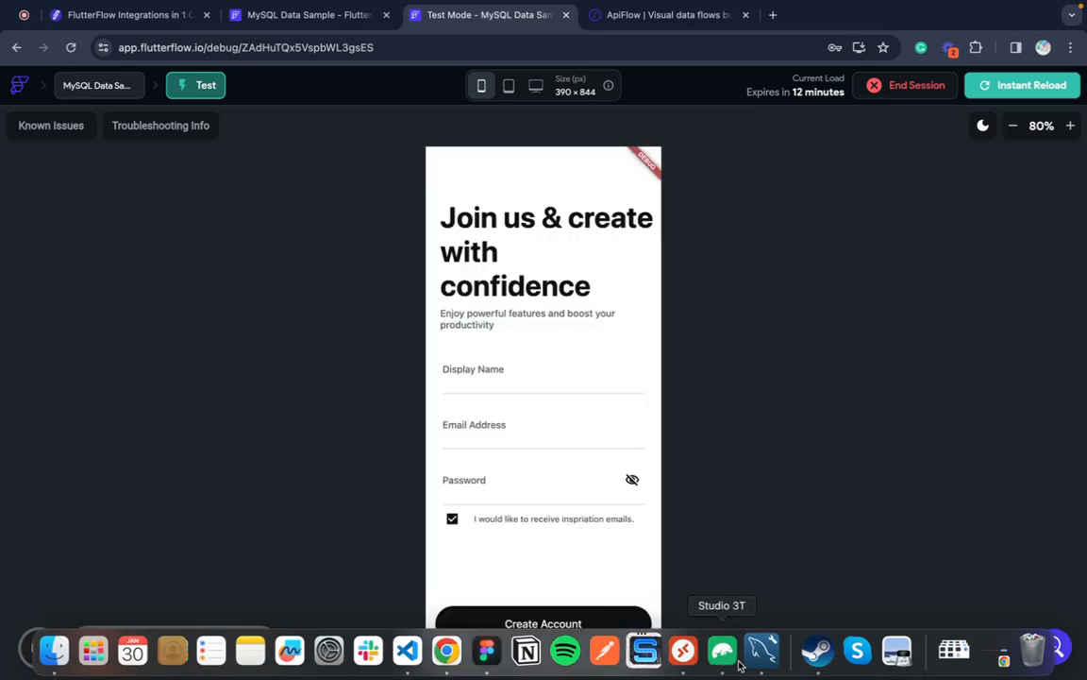
{"action": "left_click", "coordinate": [767, 651]}
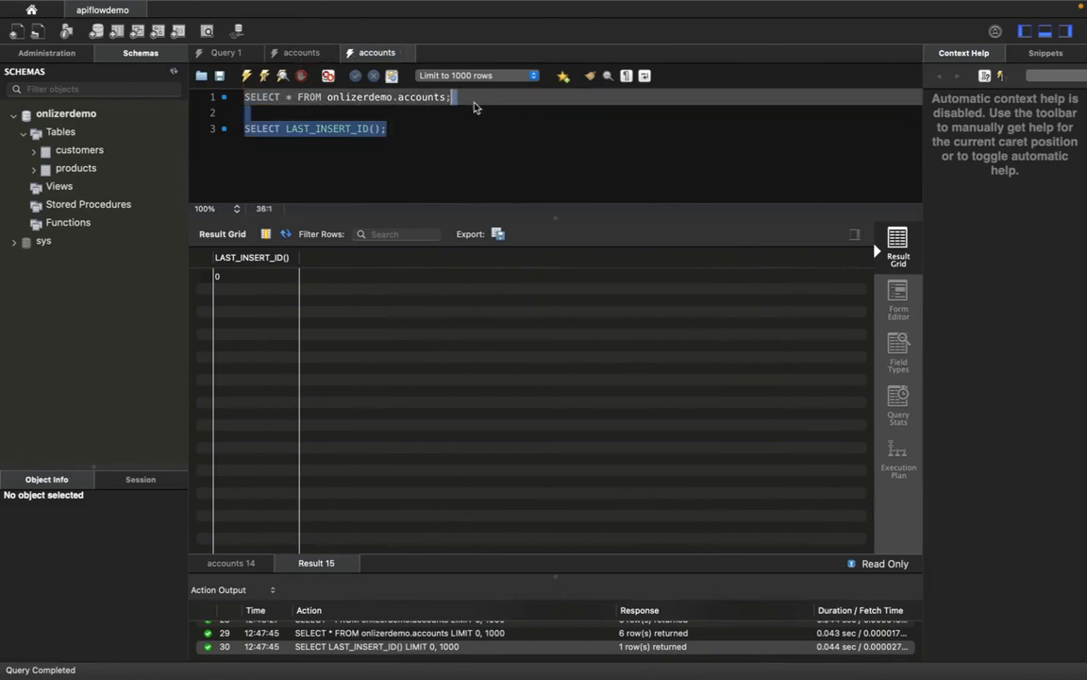
- Run SELECT * FROM onlizerdemo.accounts alone and spot the new account's row among seven
{"action": "key", "text": "BackSpace"}
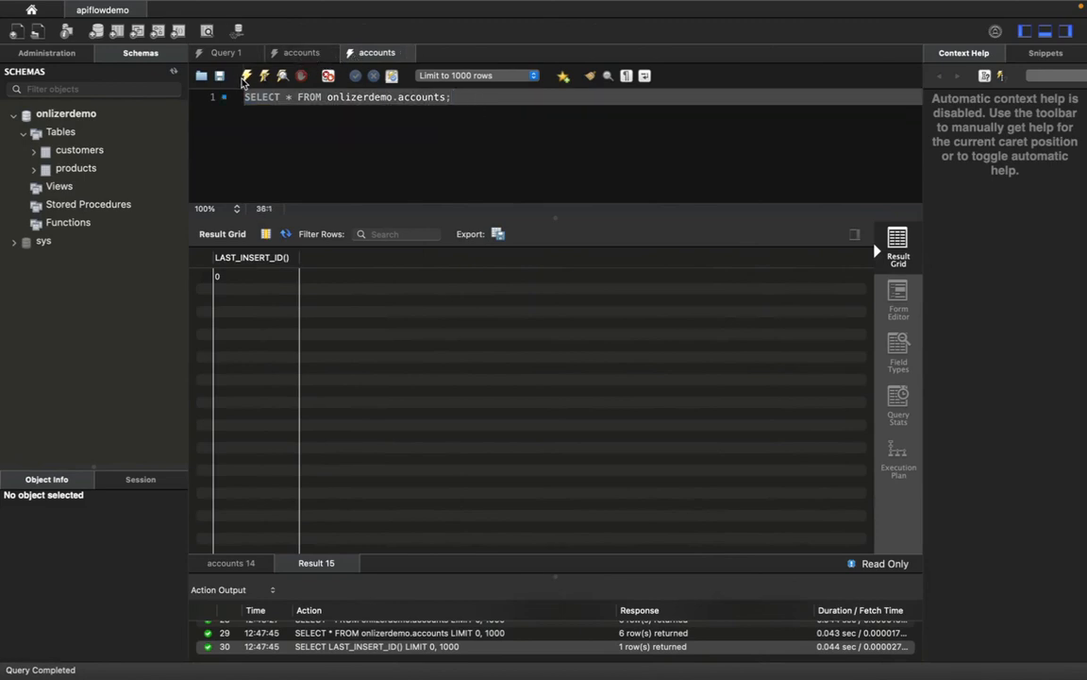
{"action": "left_click", "coordinate": [245, 77]}
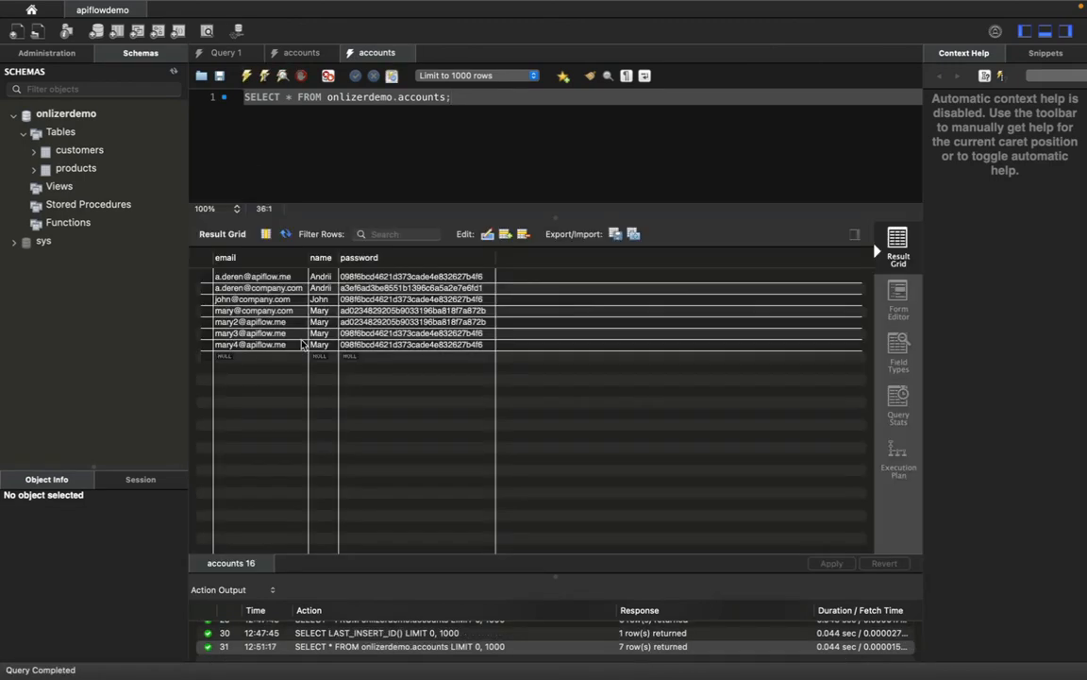
{"action": "left_click", "coordinate": [261, 287]}
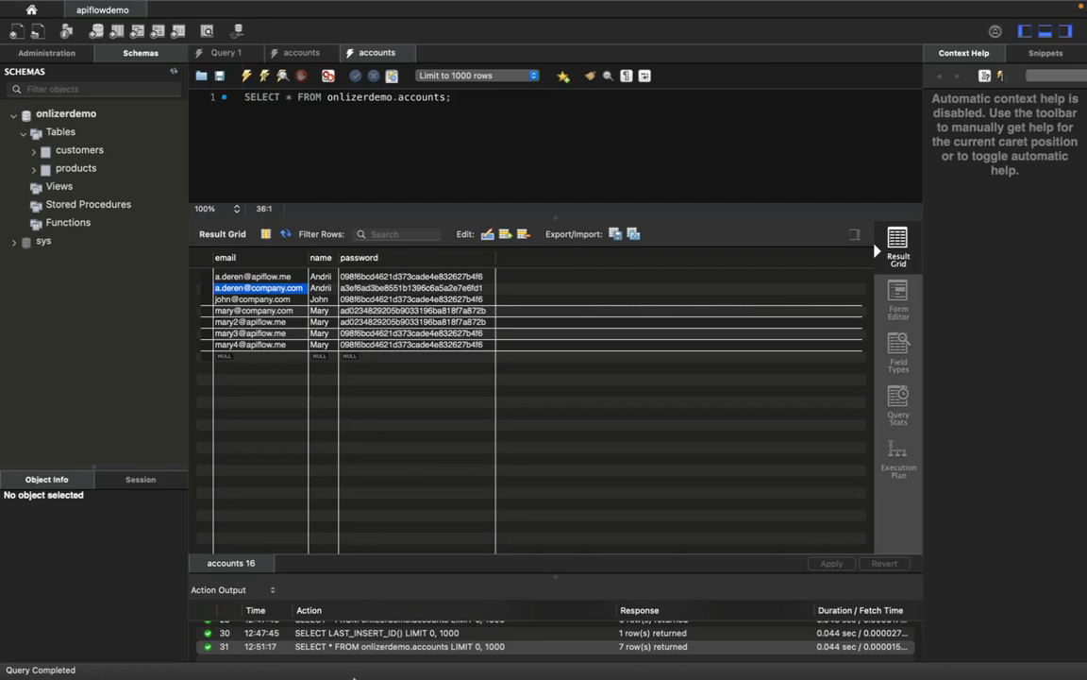
{"action": "mouse_move", "coordinate": [368, 666]}
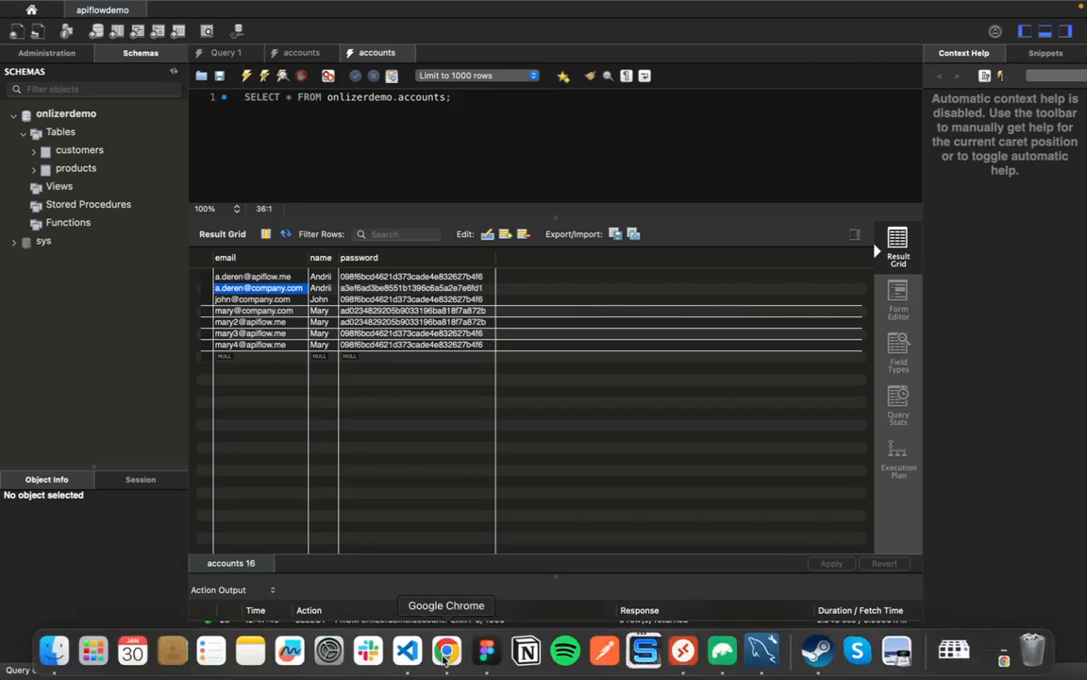
{"action": "left_click", "coordinate": [445, 658]}
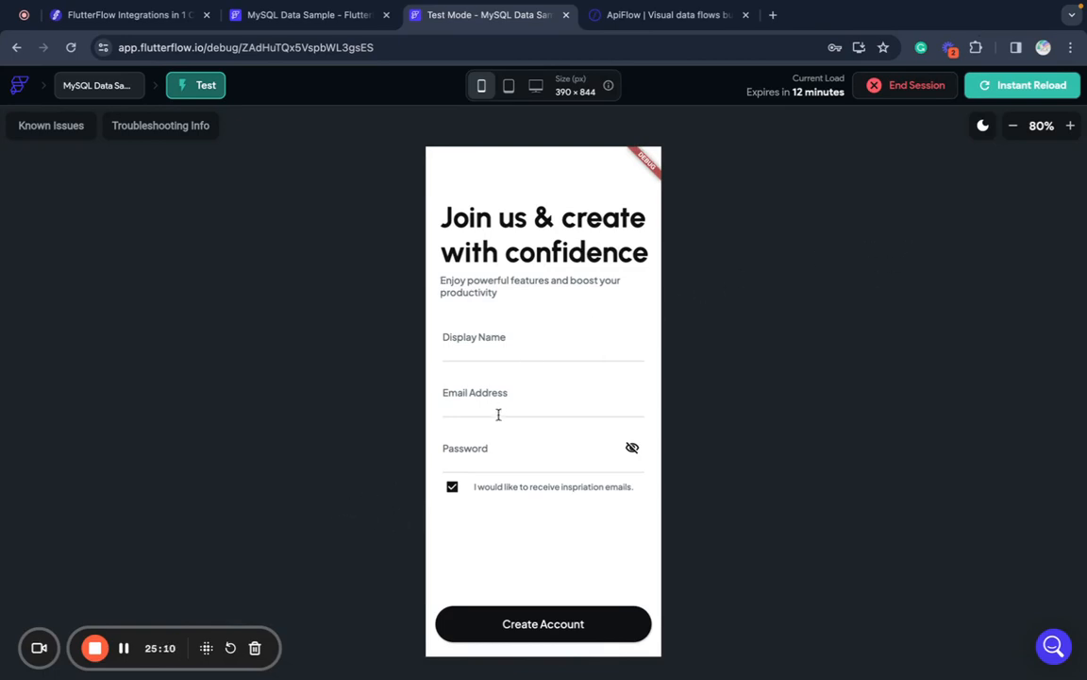
- Set the App Details Entry Page to HomePage and instant-reload the test preview
{"action": "left_click", "coordinate": [491, 351]}
{"action": "type", "text": "Andri"}
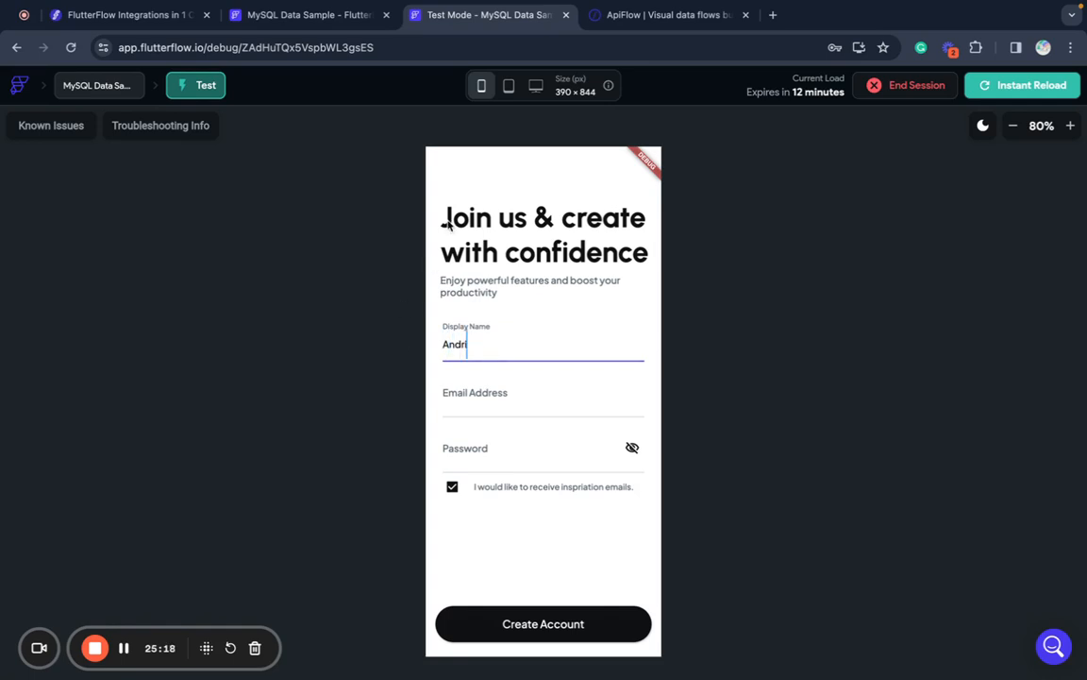
{"action": "left_click", "coordinate": [330, 16]}
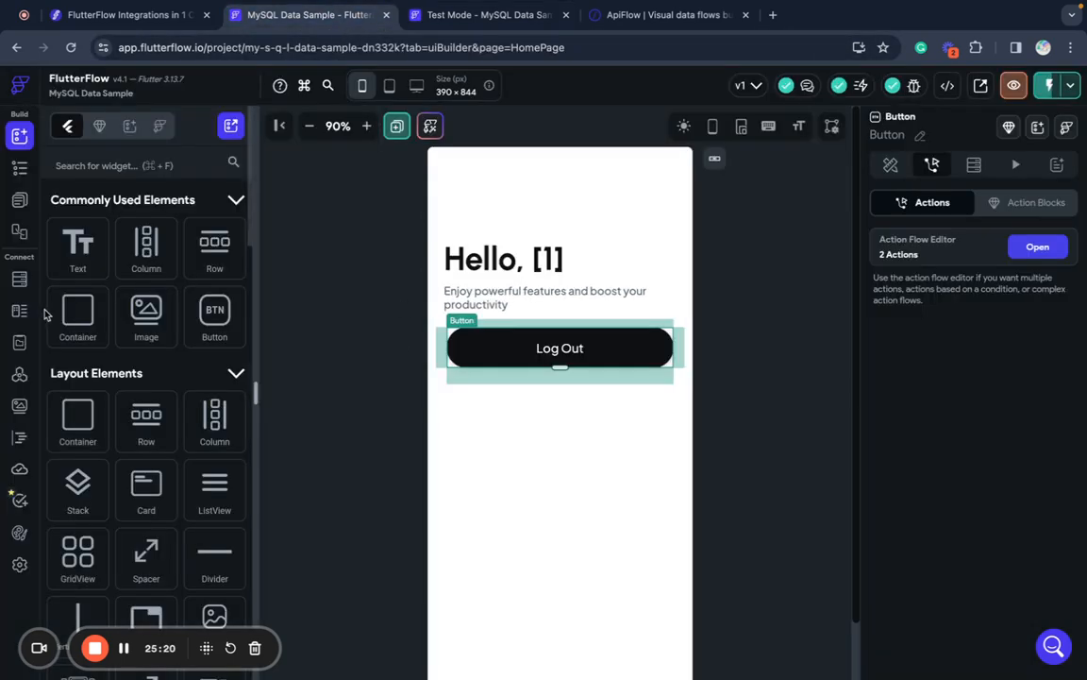
{"action": "left_click", "coordinate": [19, 563]}
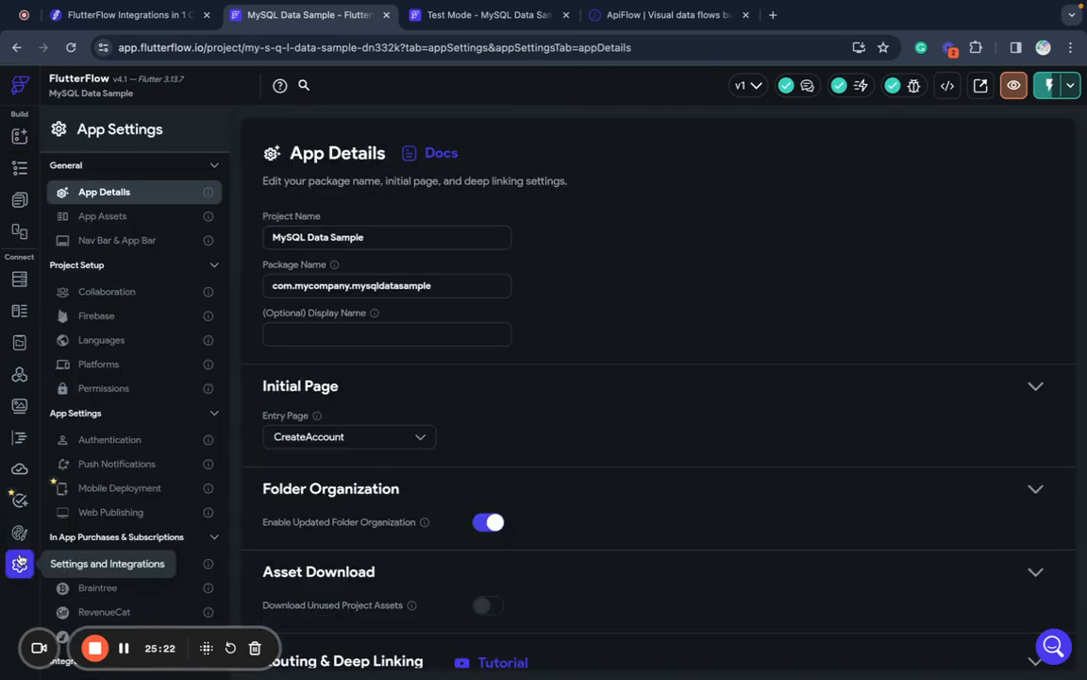
{"action": "left_click", "coordinate": [315, 437]}
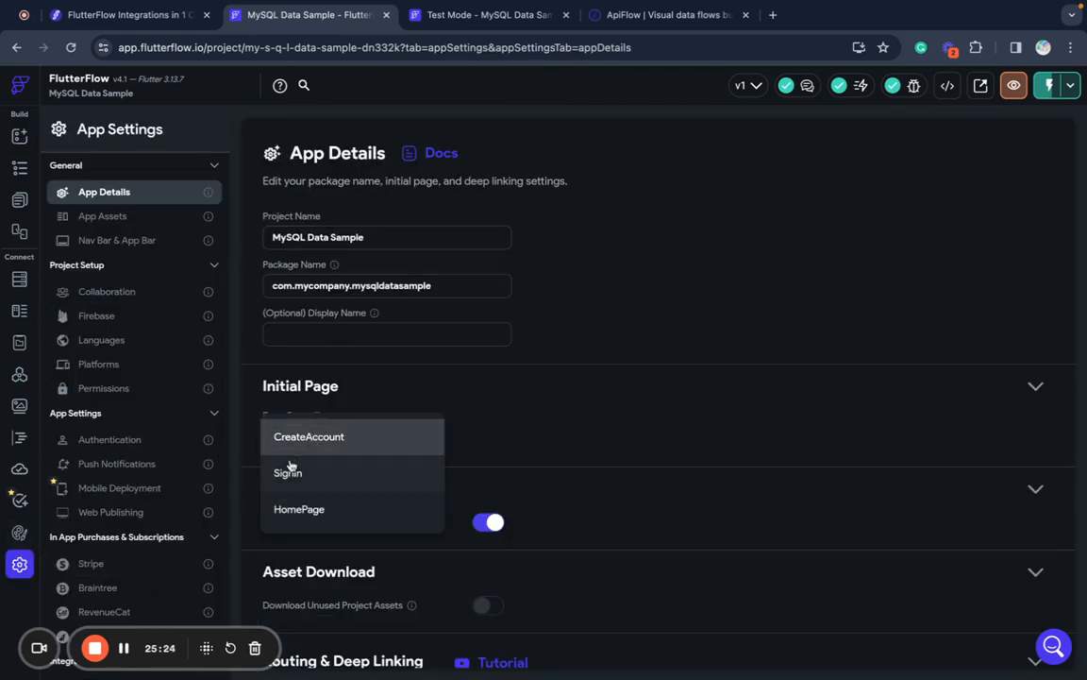
{"action": "left_click", "coordinate": [288, 507]}
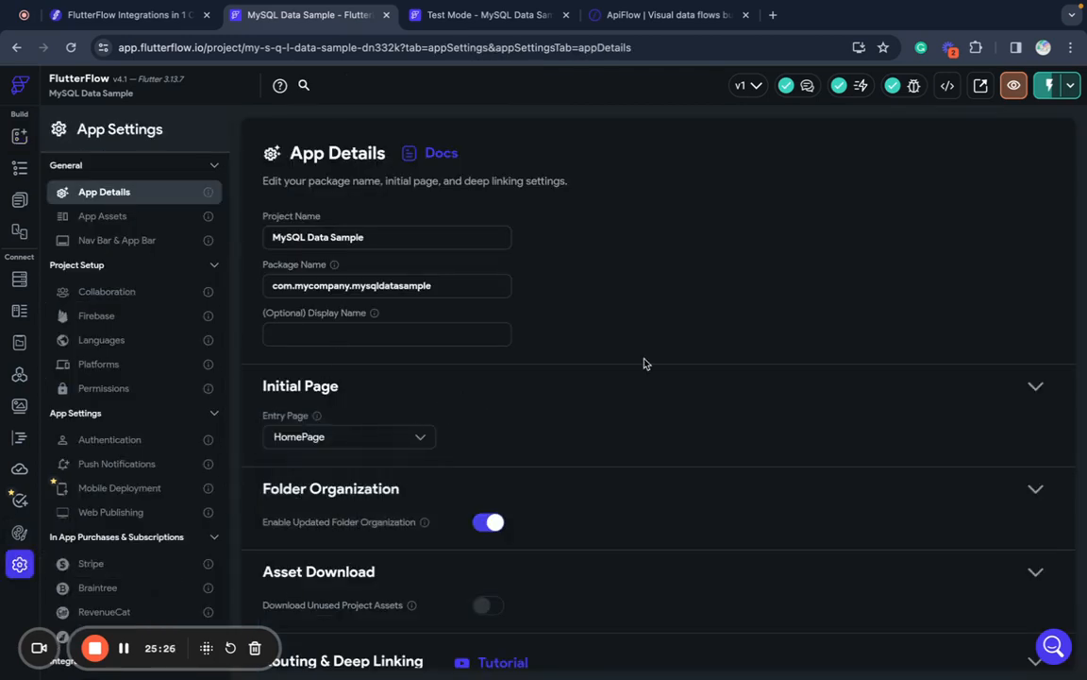
{"action": "left_click", "coordinate": [496, 15]}
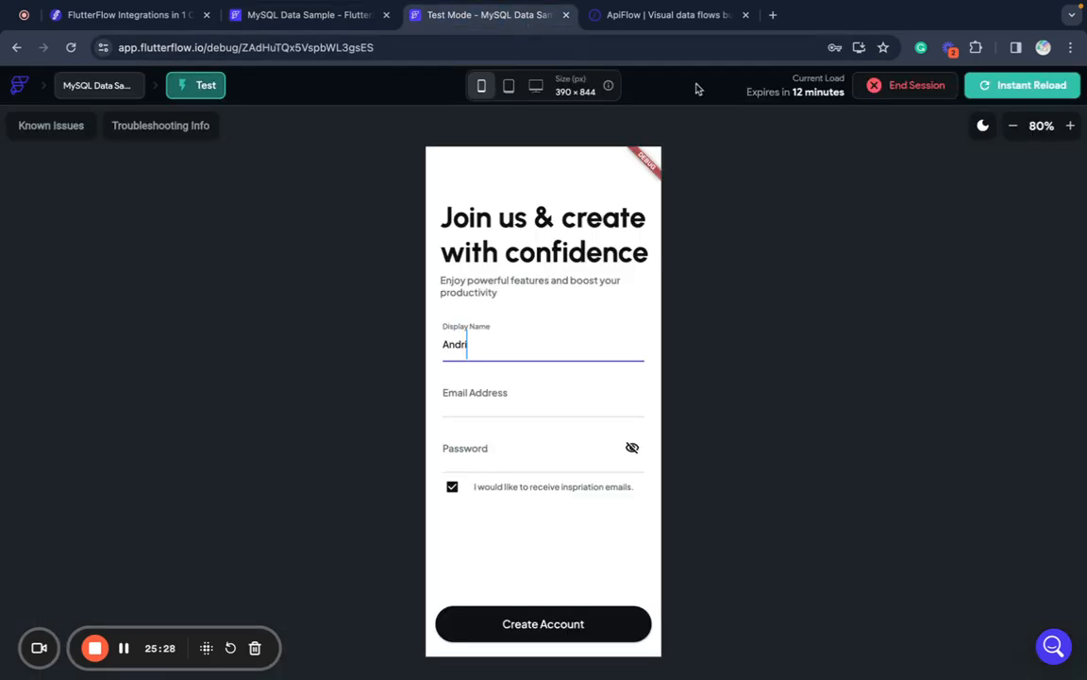
{"action": "left_click", "coordinate": [991, 90]}
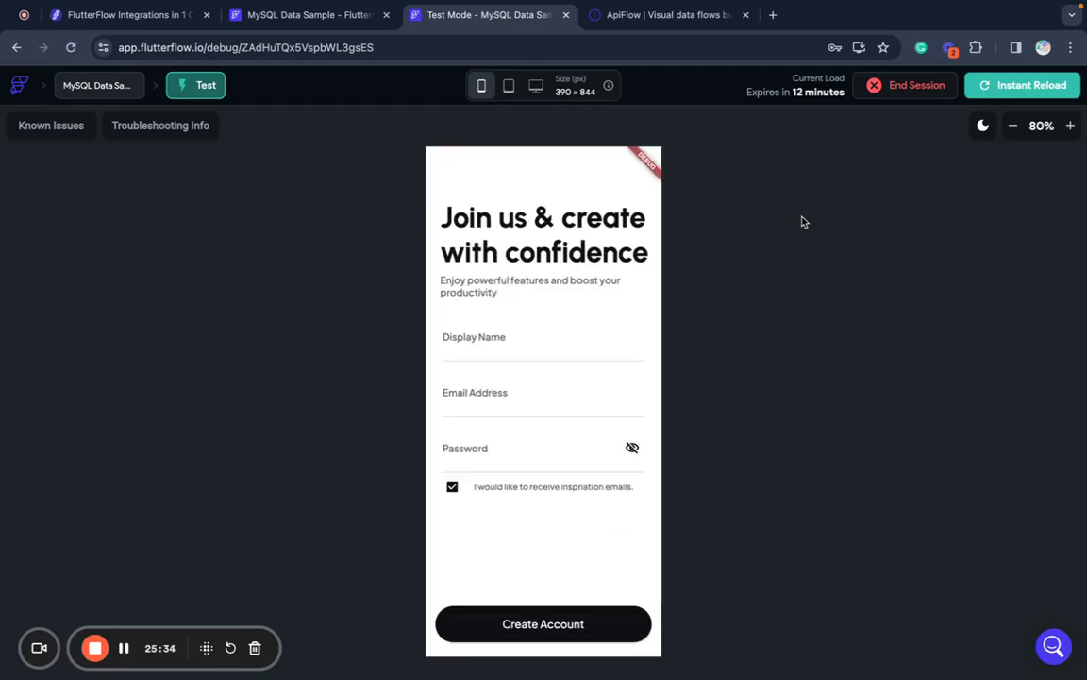
{"action": "left_click", "coordinate": [312, 14]}
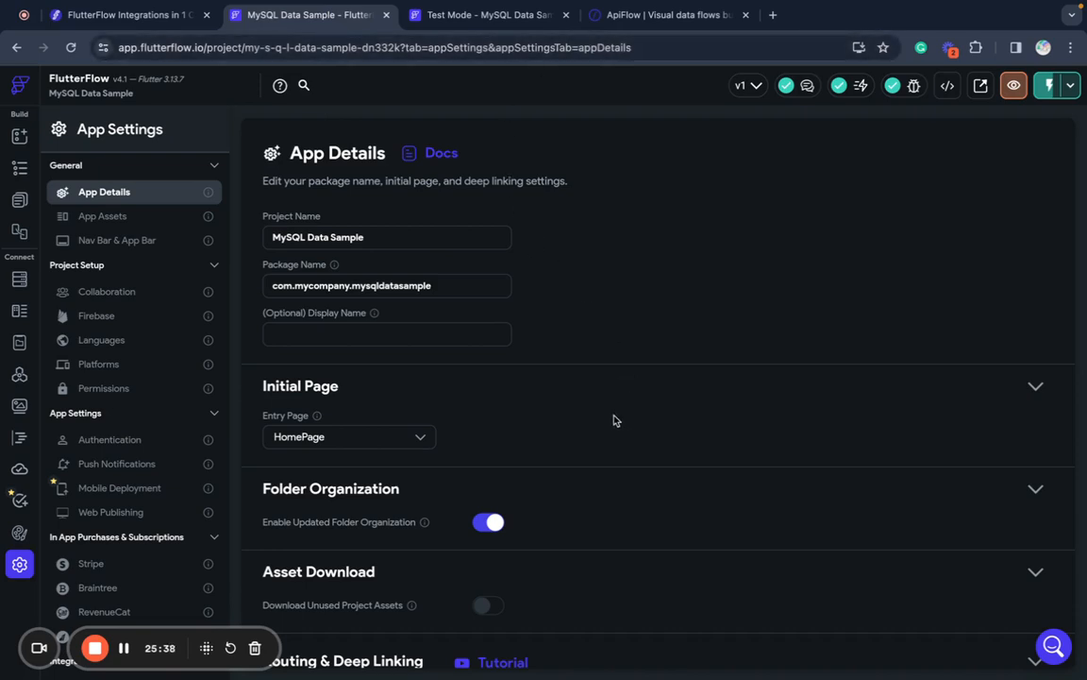
{"action": "left_click", "coordinate": [561, 16]}
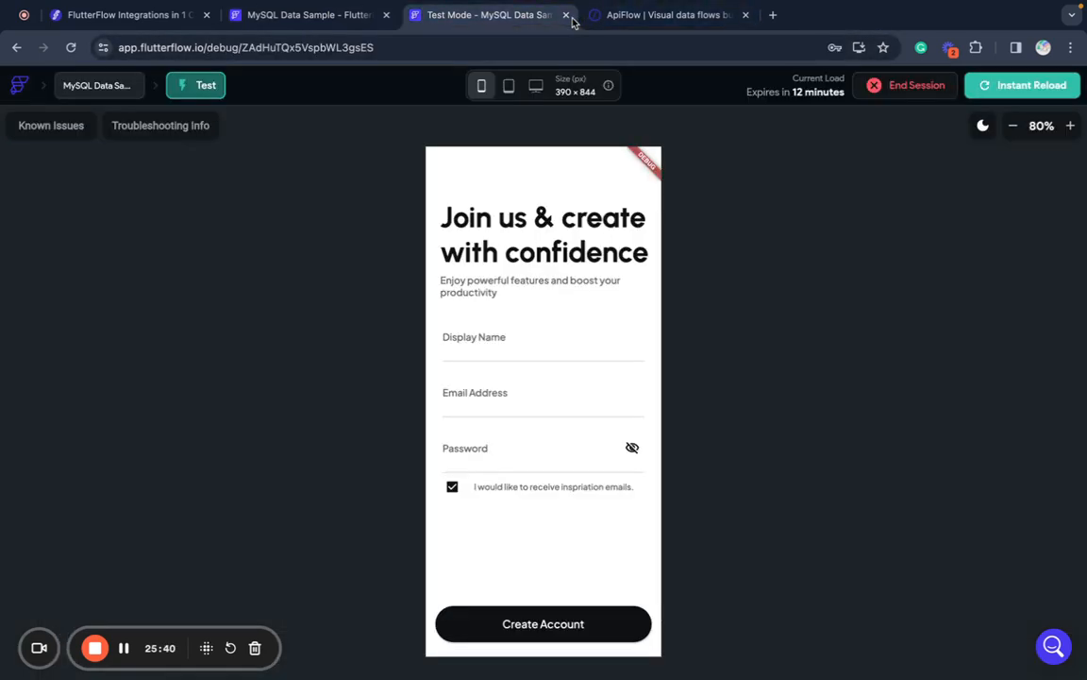
- End the existing test session, confirming with Yes, and close its tab
{"action": "left_click", "coordinate": [566, 15]}
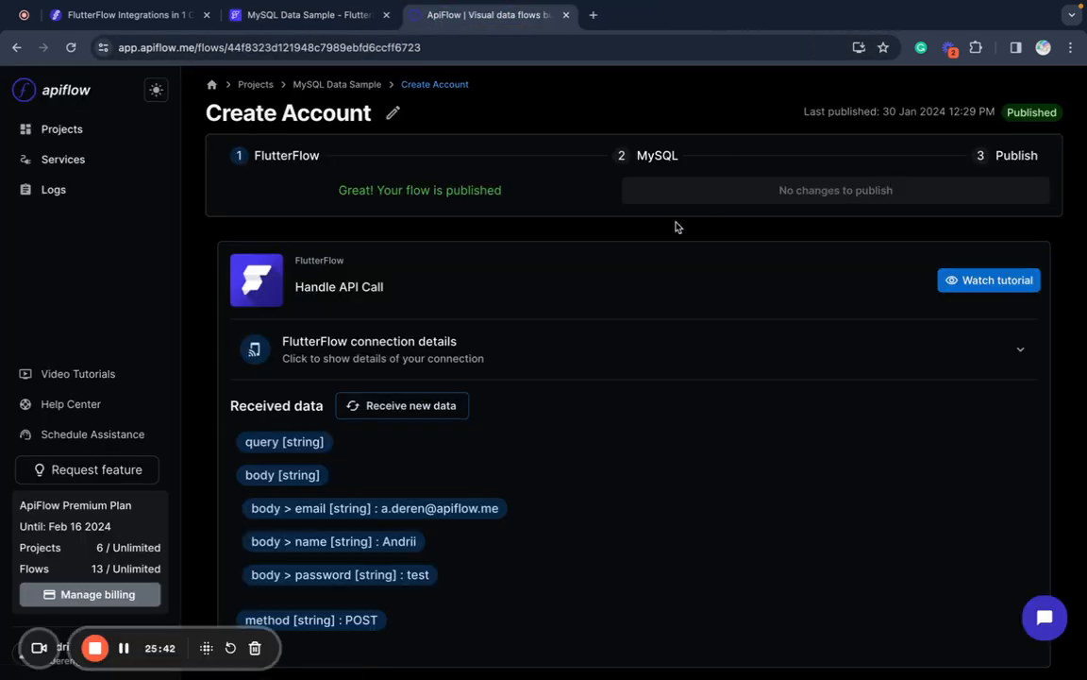
{"action": "left_click", "coordinate": [310, 16]}
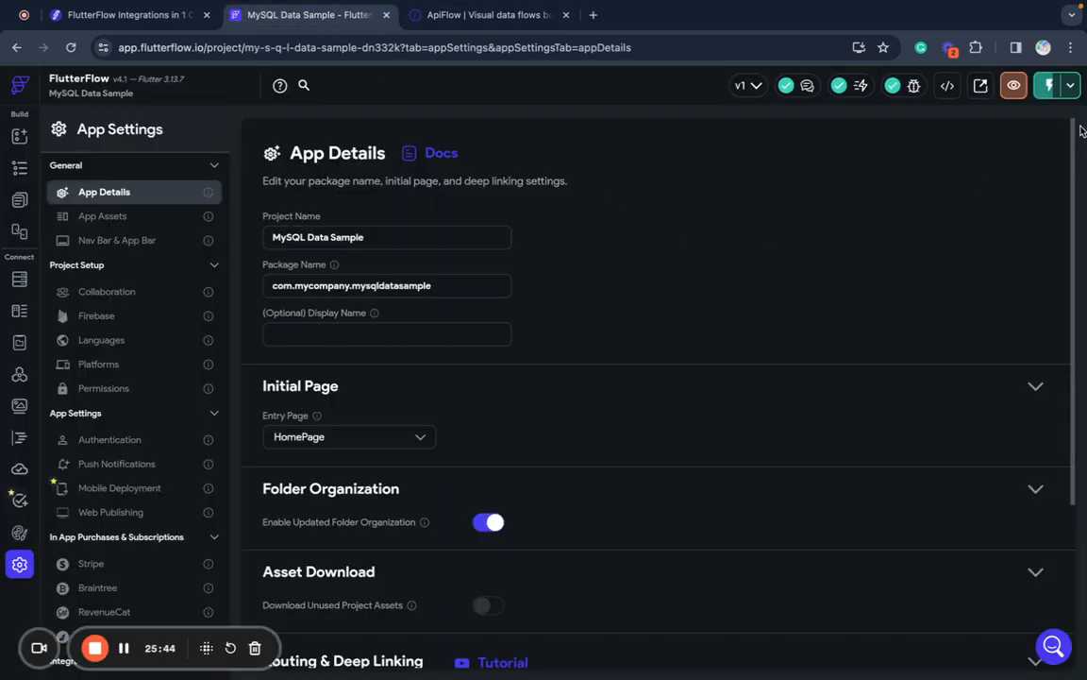
{"action": "left_click", "coordinate": [1071, 85]}
{"action": "left_click", "coordinate": [1036, 136]}
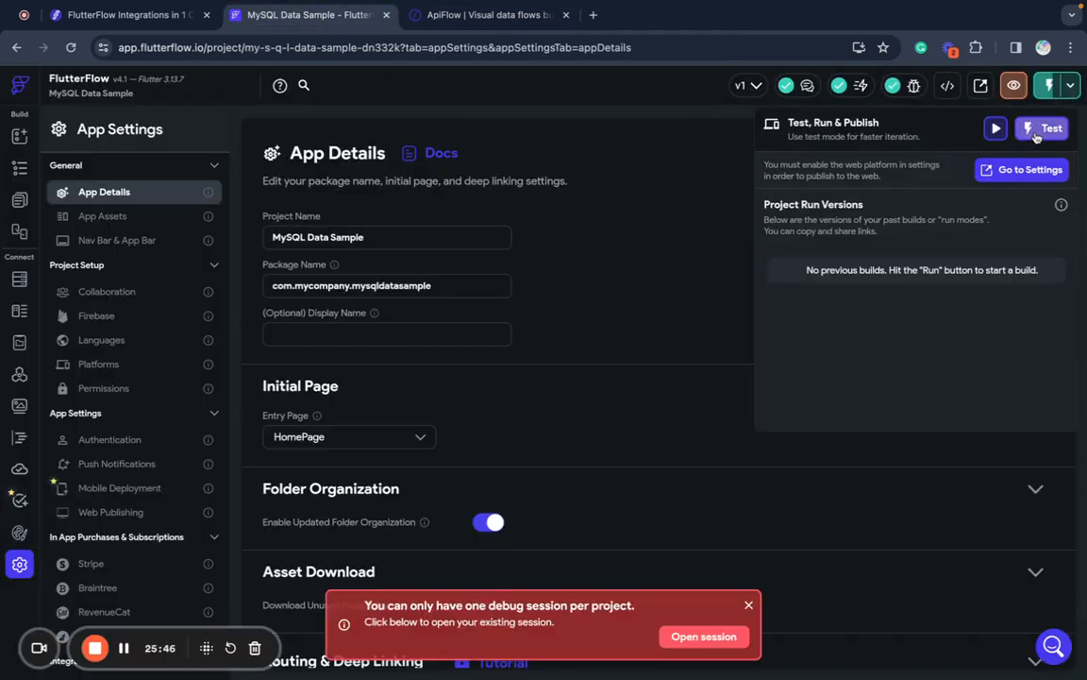
{"action": "left_click", "coordinate": [702, 636]}
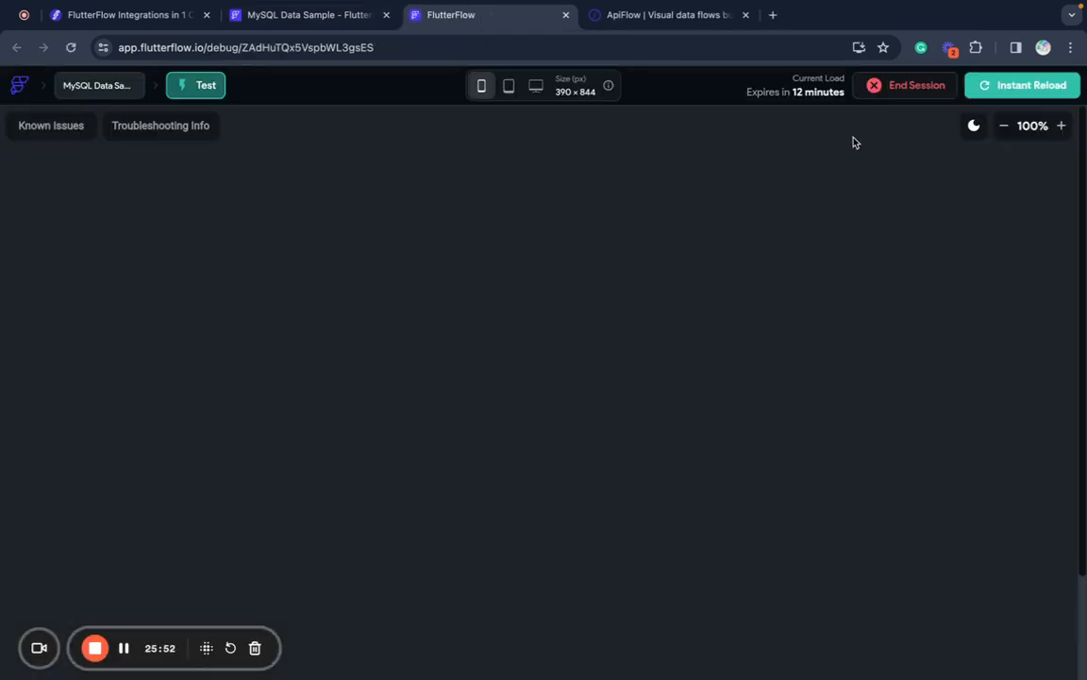
{"action": "left_click", "coordinate": [935, 86]}
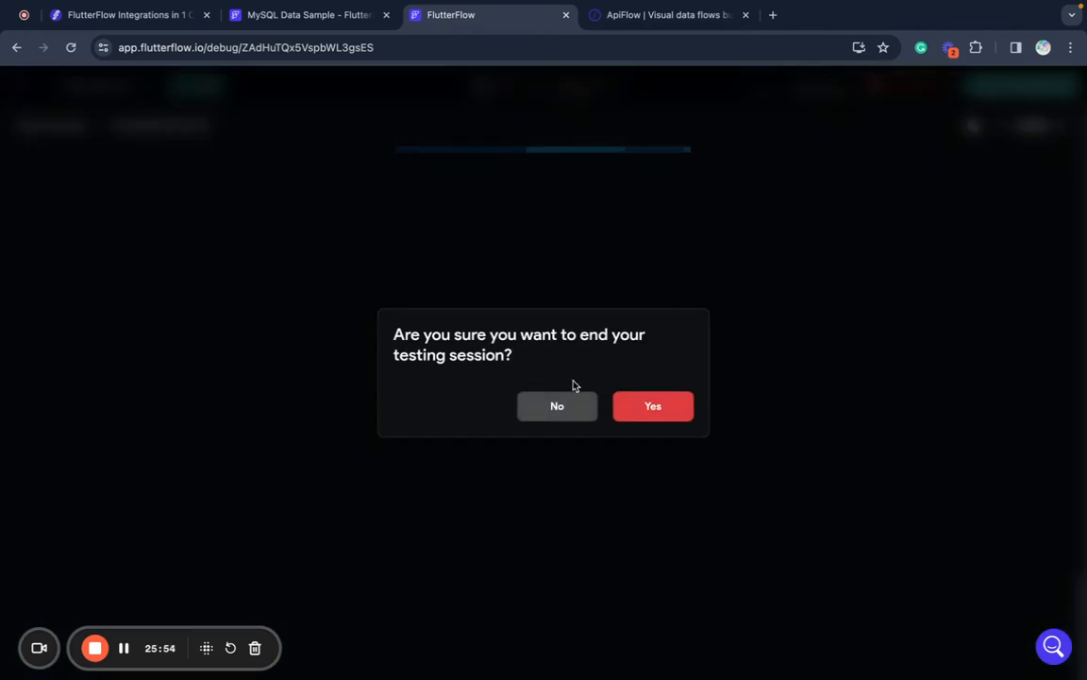
{"action": "left_click", "coordinate": [554, 406]}
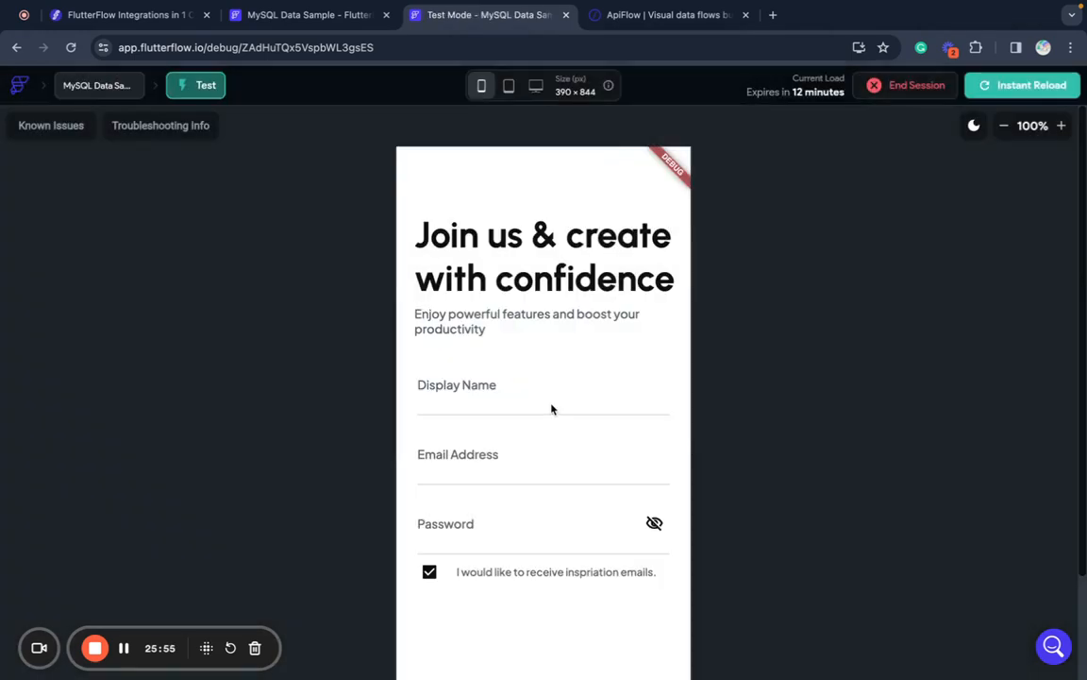
{"action": "left_click", "coordinate": [906, 85]}
{"action": "left_click", "coordinate": [657, 415]}
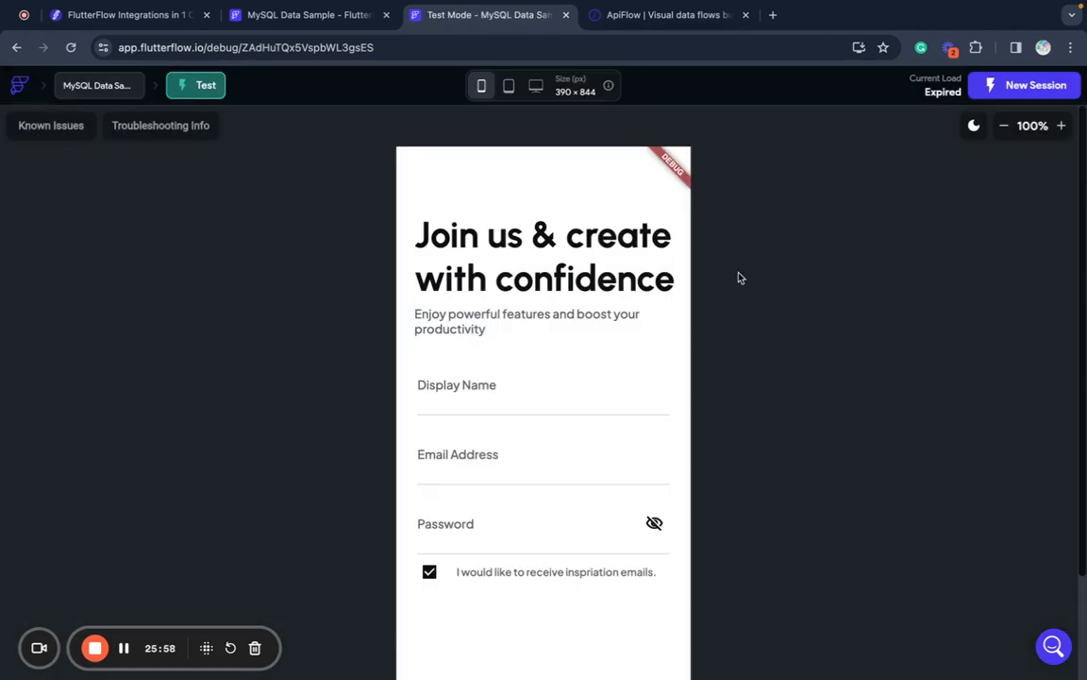
{"action": "left_click", "coordinate": [566, 14]}
{"action": "left_click", "coordinate": [599, 374]}
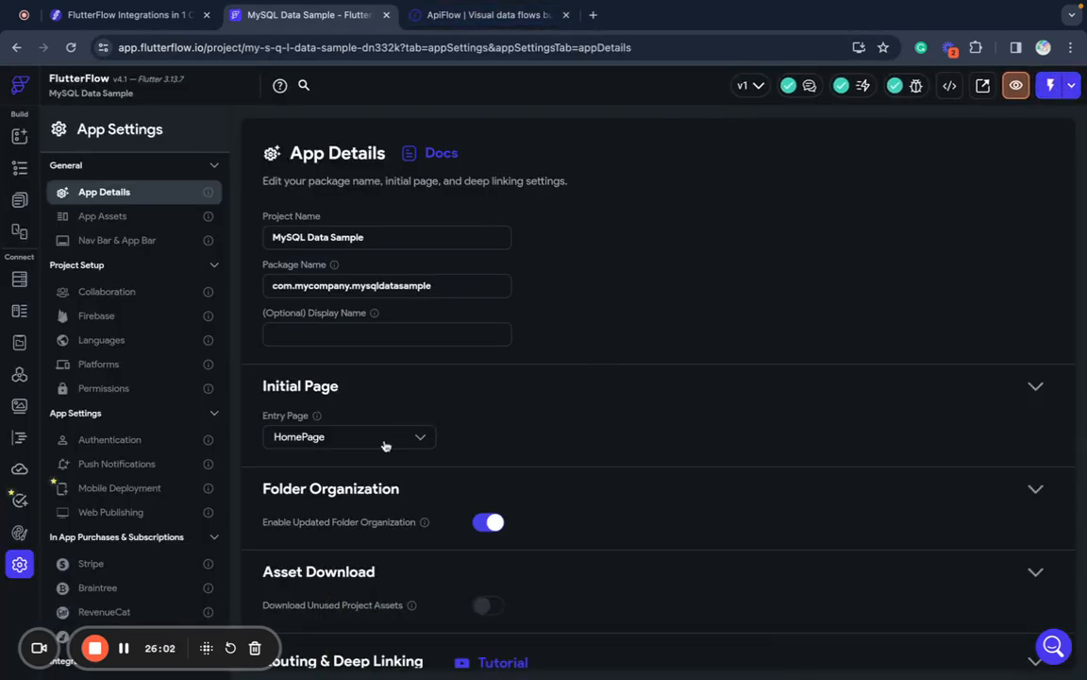
- Keep HomePage as entry page and launch a new test session
{"action": "left_click", "coordinate": [317, 440]}
{"action": "left_click", "coordinate": [342, 435]}
{"action": "left_click", "coordinate": [1052, 86]}
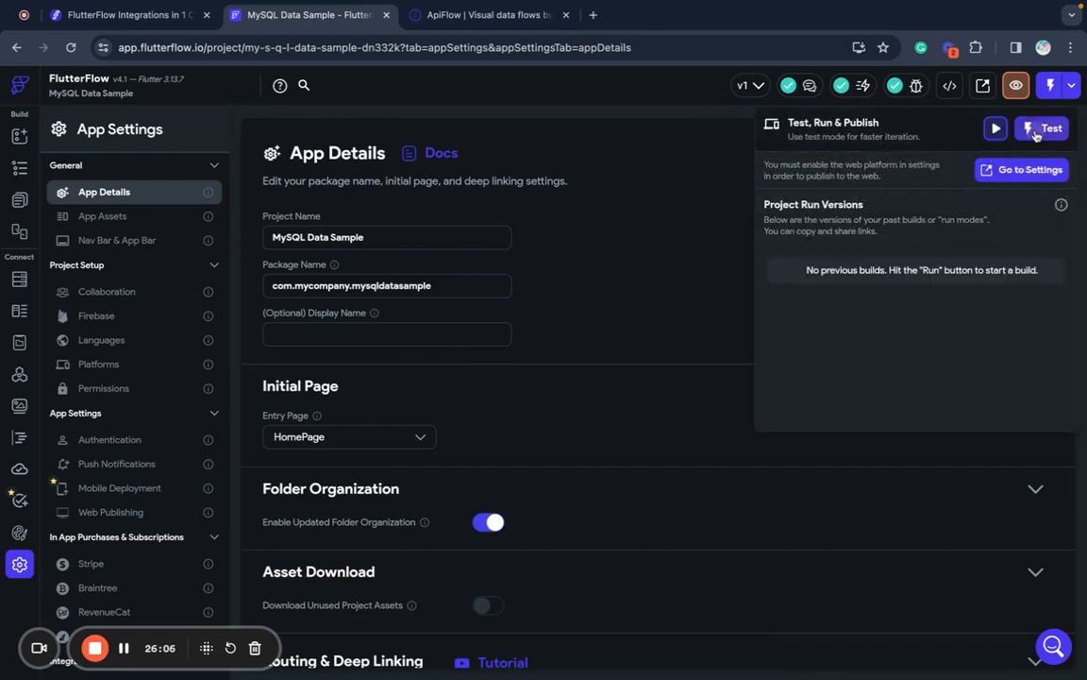
{"action": "left_click", "coordinate": [1037, 130]}
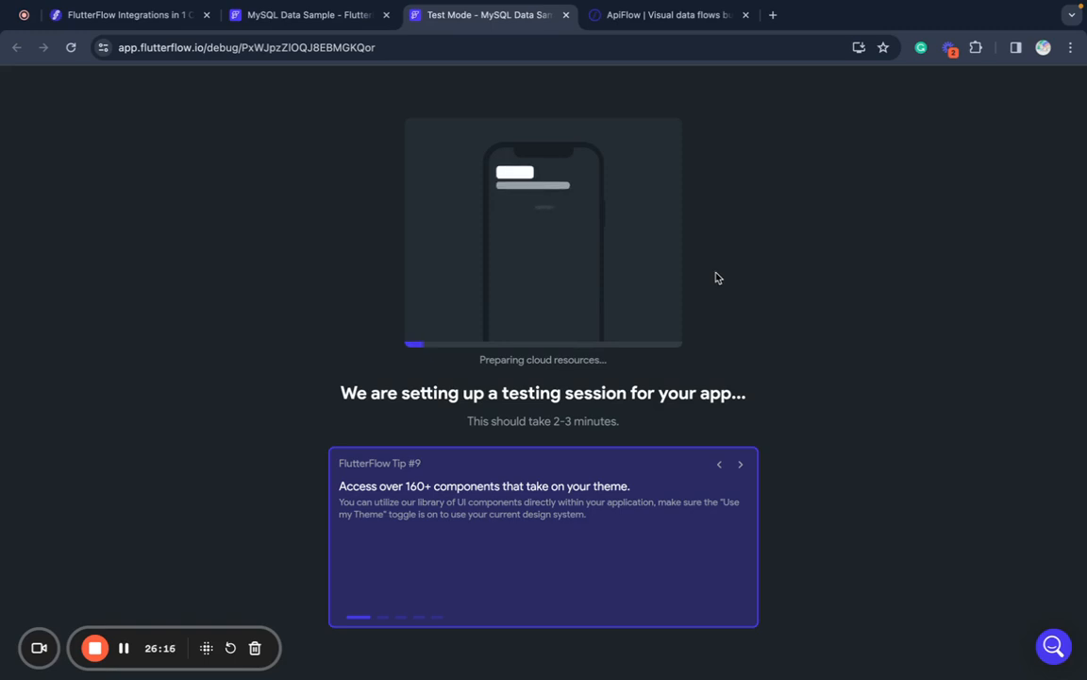
{"action": "left_click", "coordinate": [330, 16]}
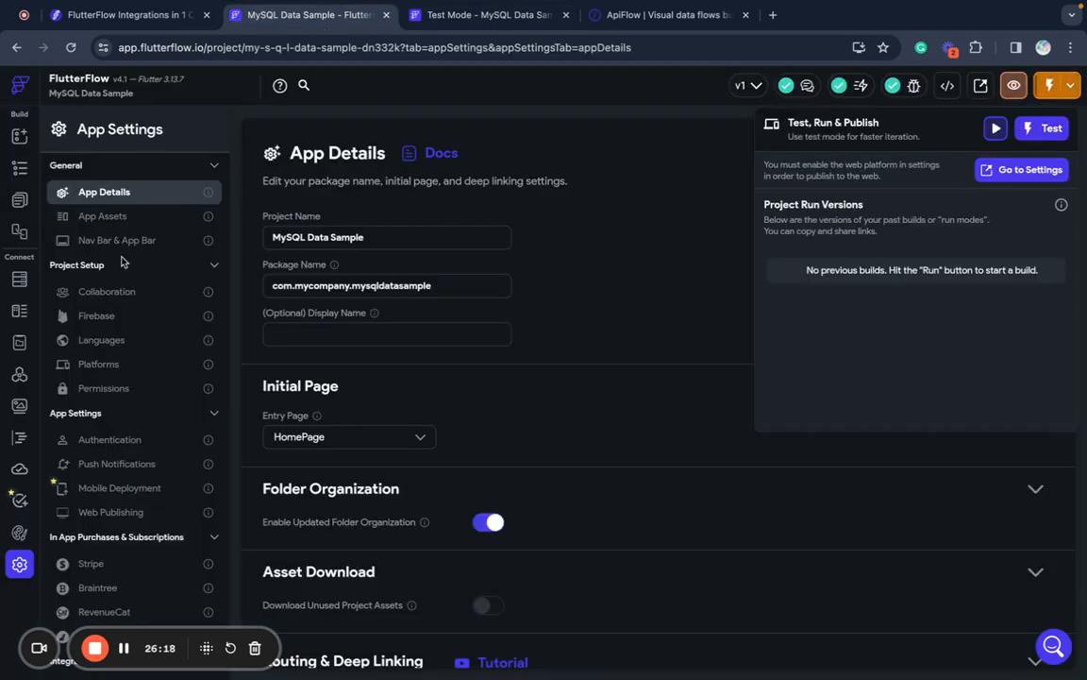
{"action": "left_click", "coordinate": [26, 380]}
{"action": "left_click", "coordinate": [26, 380]}
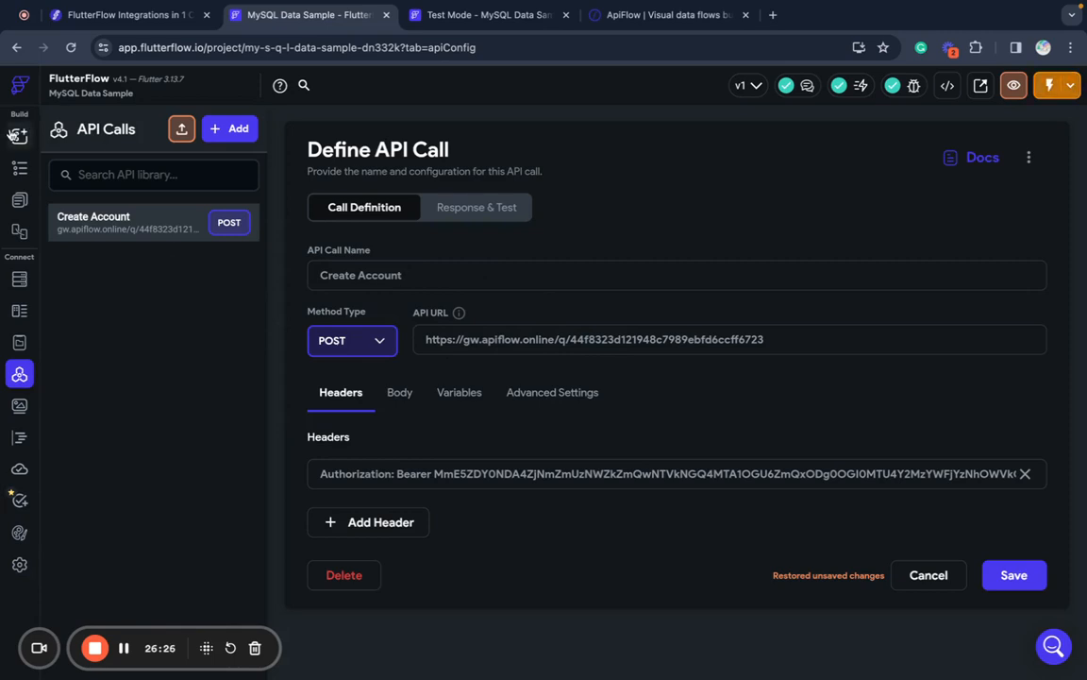
{"action": "left_click", "coordinate": [17, 132]}
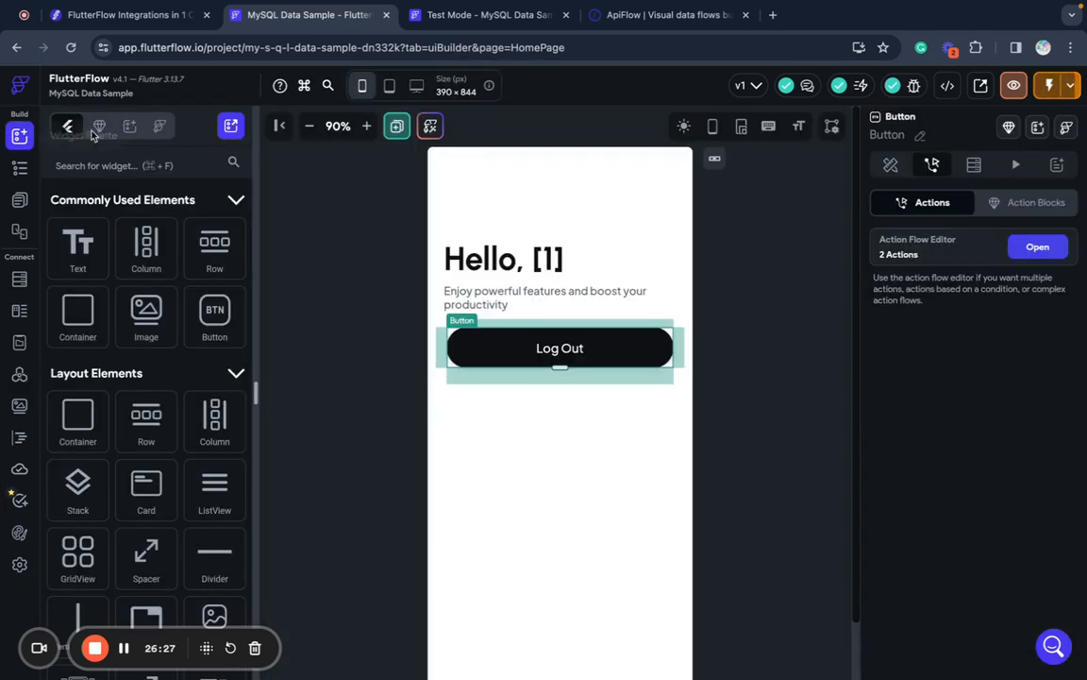
{"action": "left_click", "coordinate": [522, 19]}
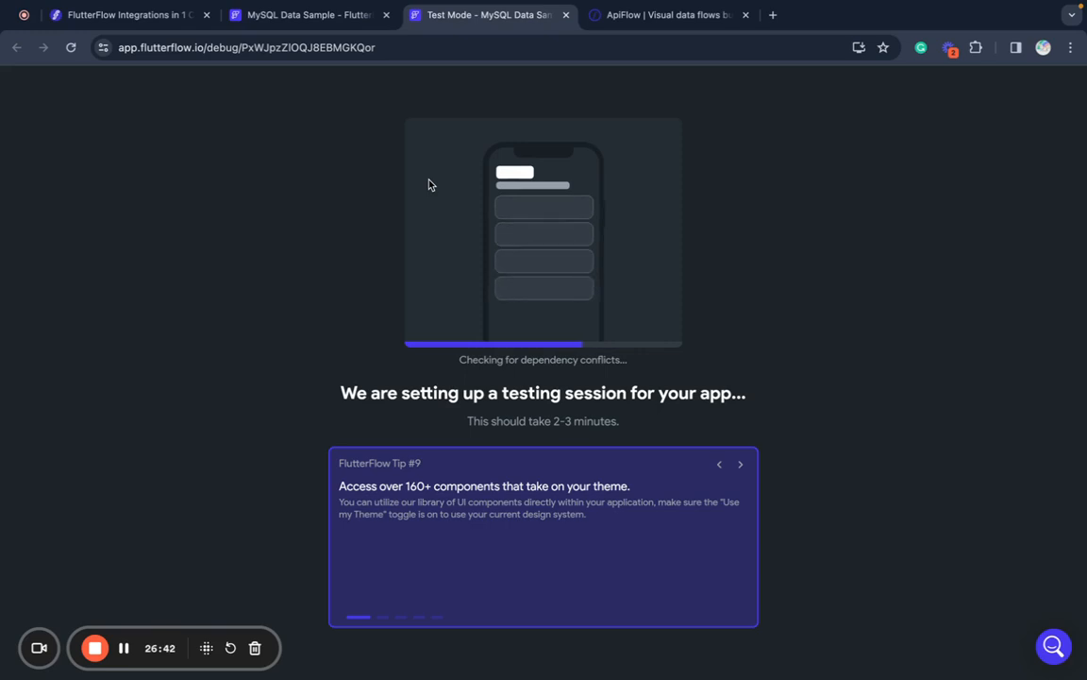
- Create a 'Connect FlutterFlow with MySQL' flow in MySQL Data Sample and copy its API URL
{"action": "left_click", "coordinate": [634, 28]}
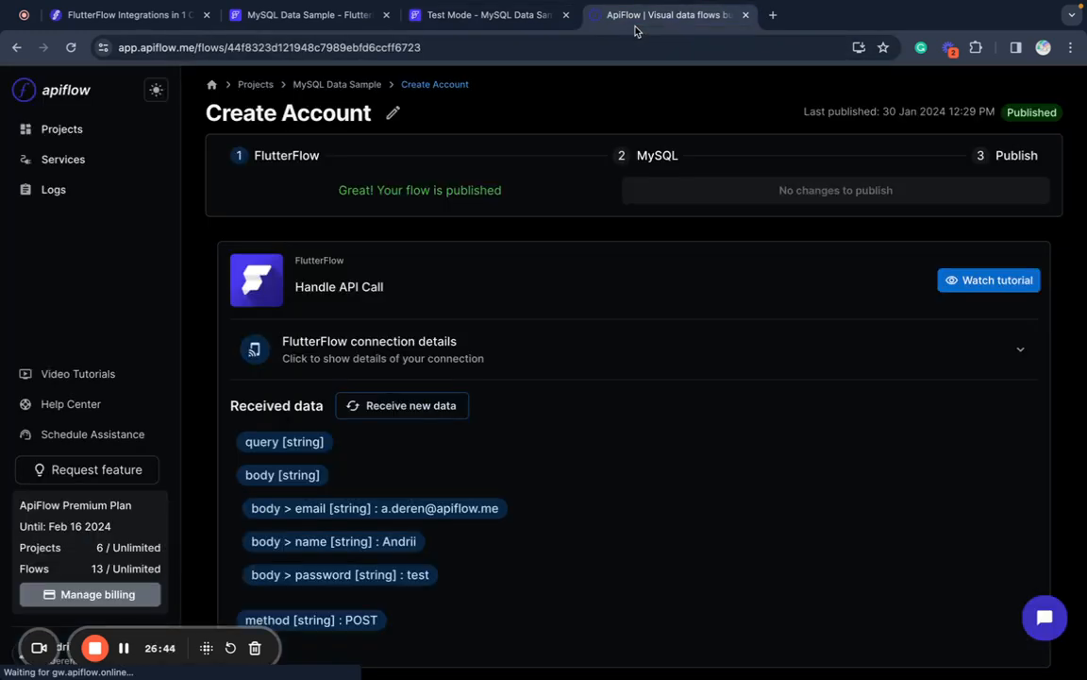
{"action": "left_click", "coordinate": [336, 84]}
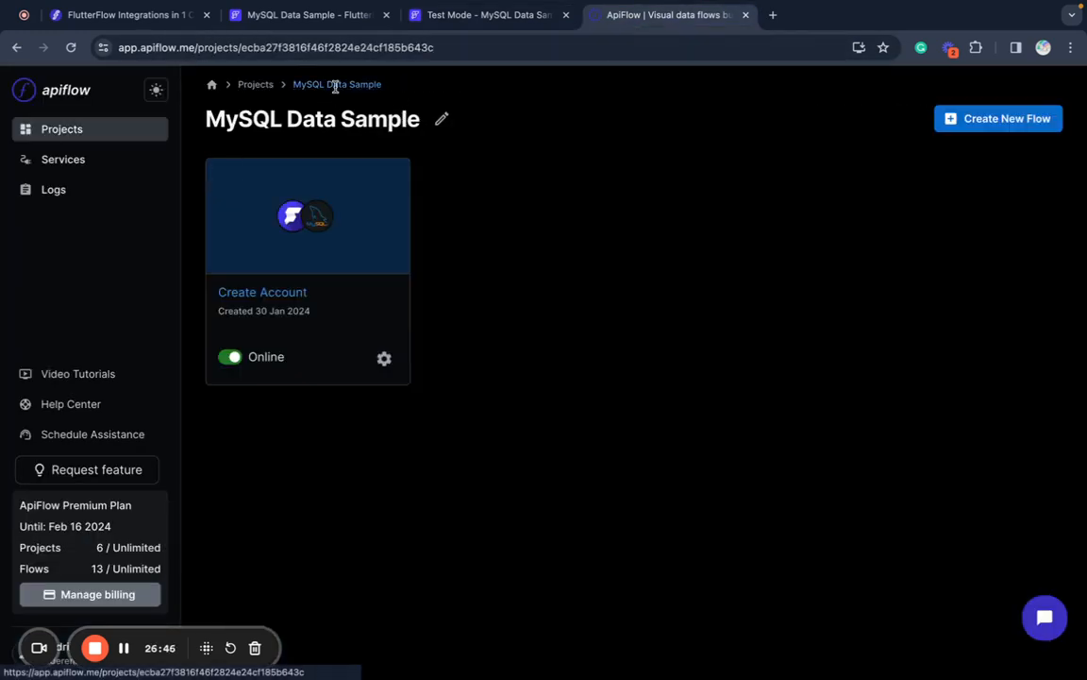
{"action": "left_click", "coordinate": [993, 125]}
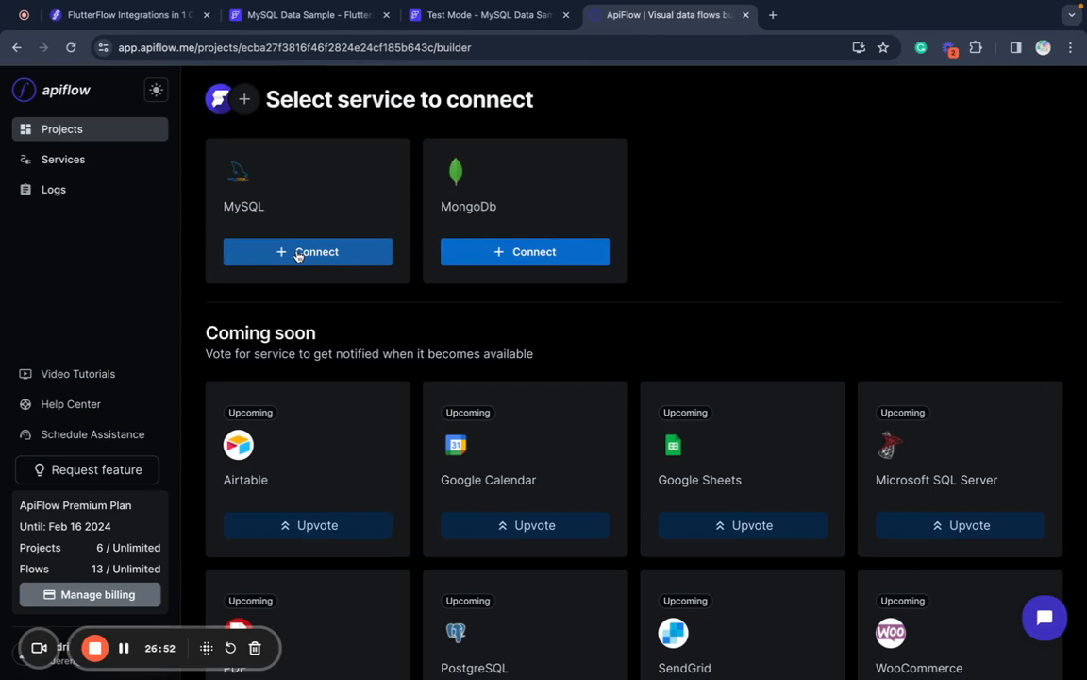
{"action": "left_click", "coordinate": [299, 253]}
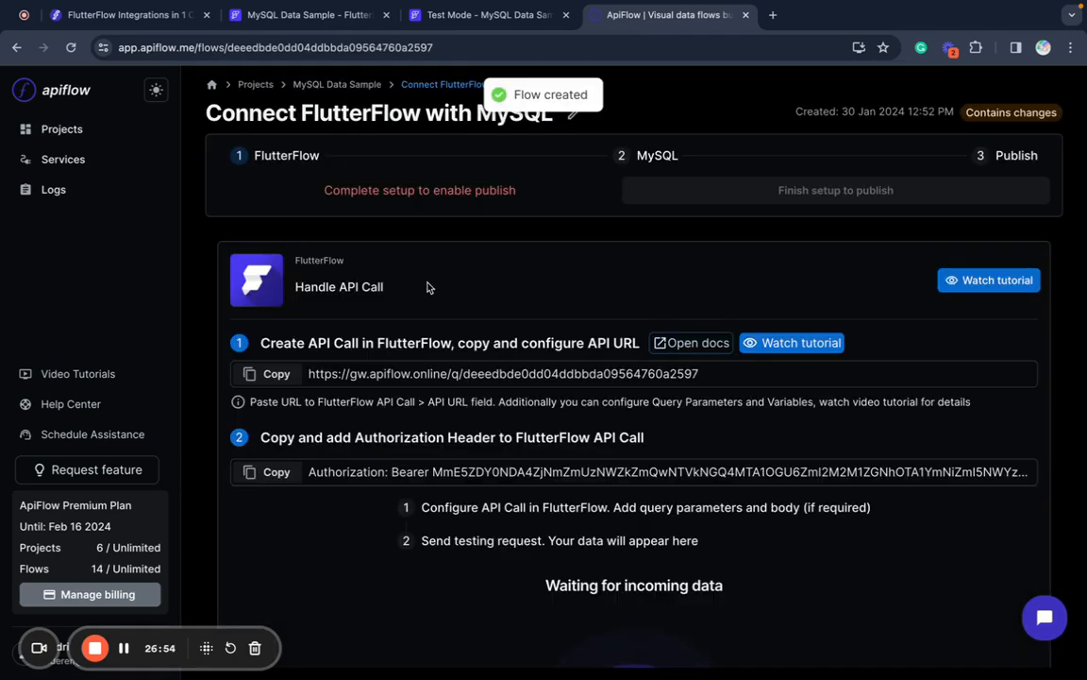
{"action": "left_click", "coordinate": [255, 374]}
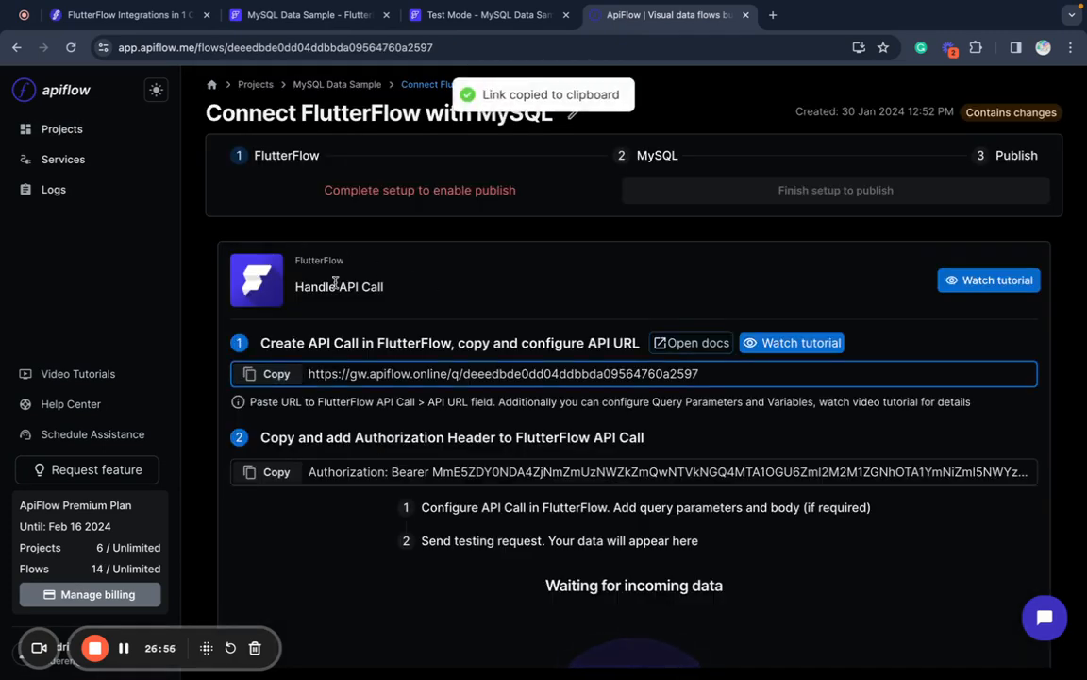
{"action": "left_click", "coordinate": [486, 18]}
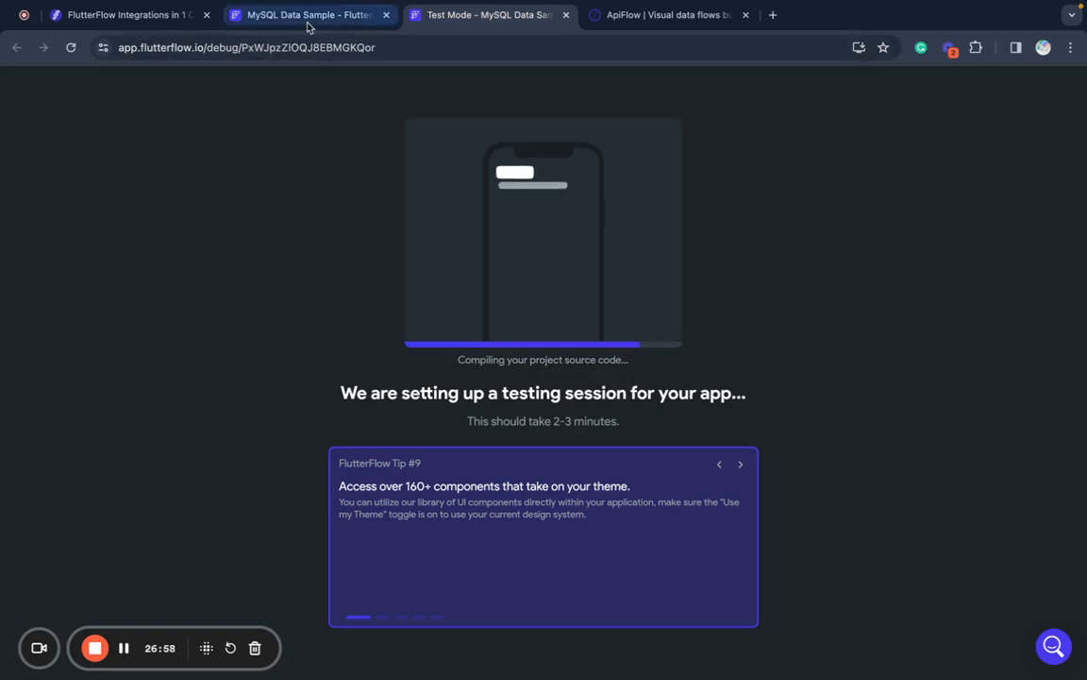
- Open API Calls and save the pending Create Account call changes
{"action": "left_click", "coordinate": [307, 21]}
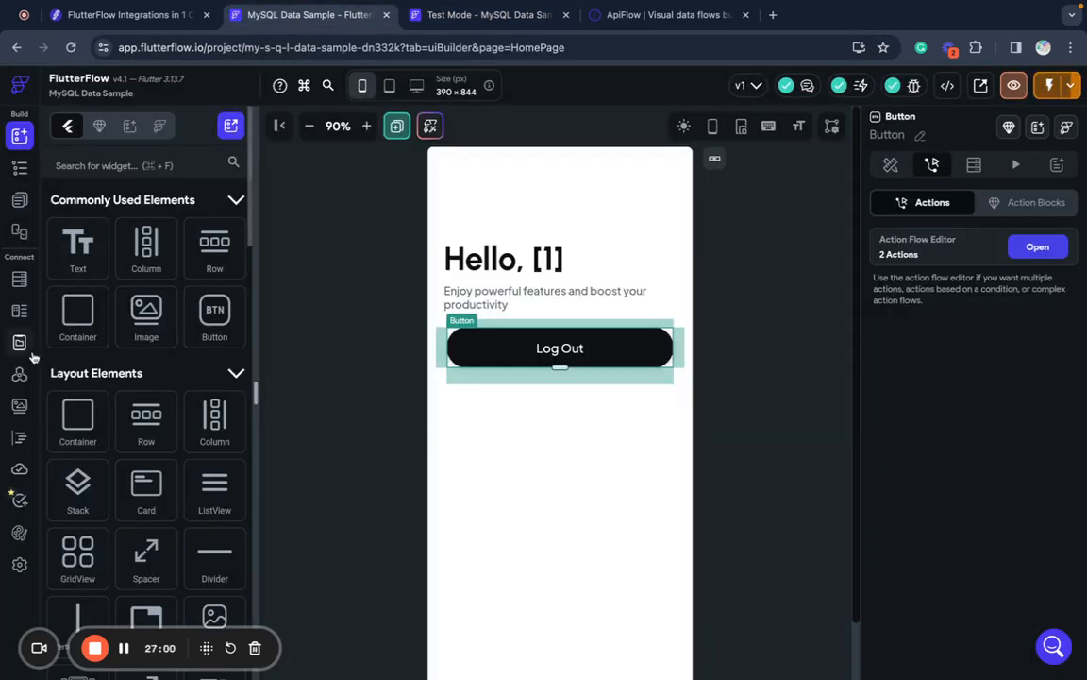
{"action": "left_click", "coordinate": [20, 375]}
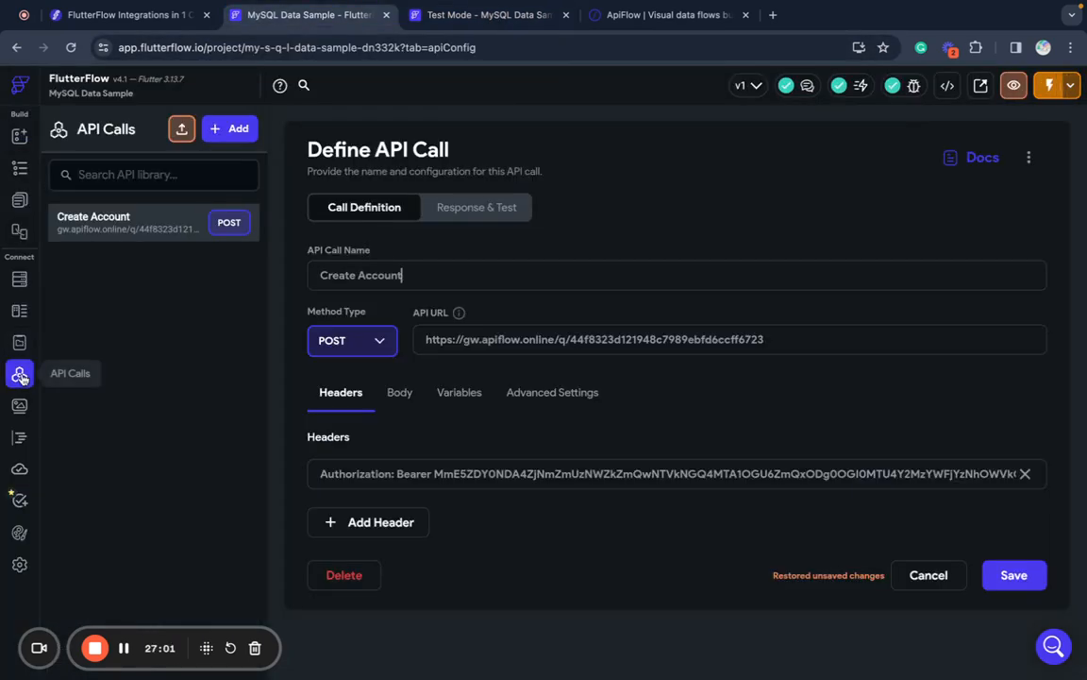
{"action": "left_click", "coordinate": [235, 134]}
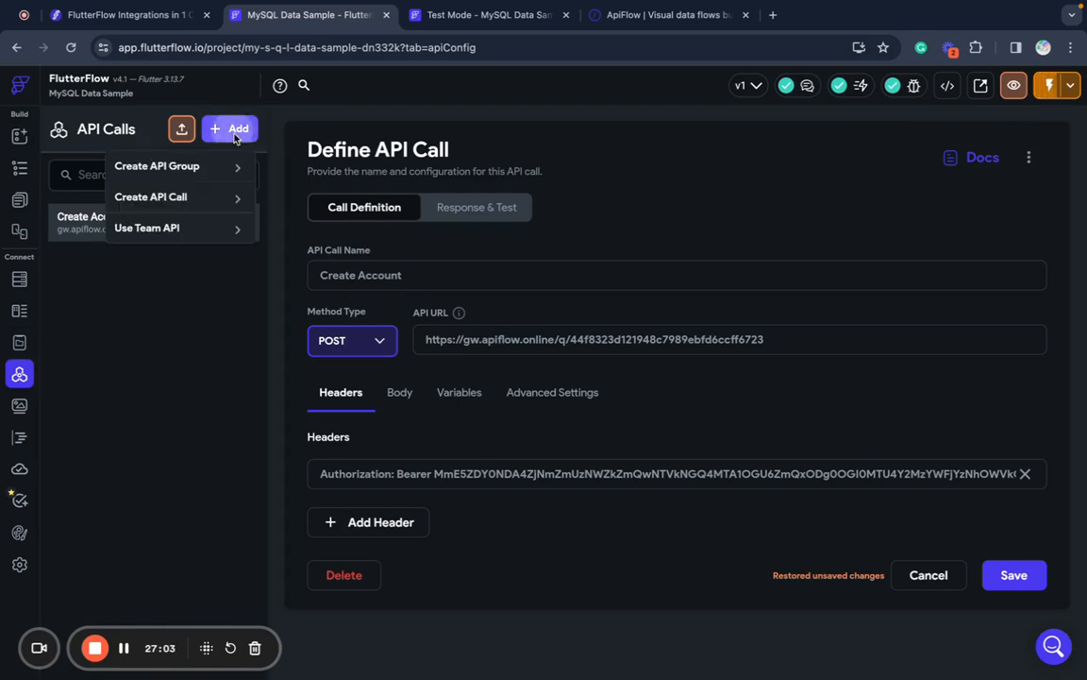
{"action": "left_click", "coordinate": [194, 203]}
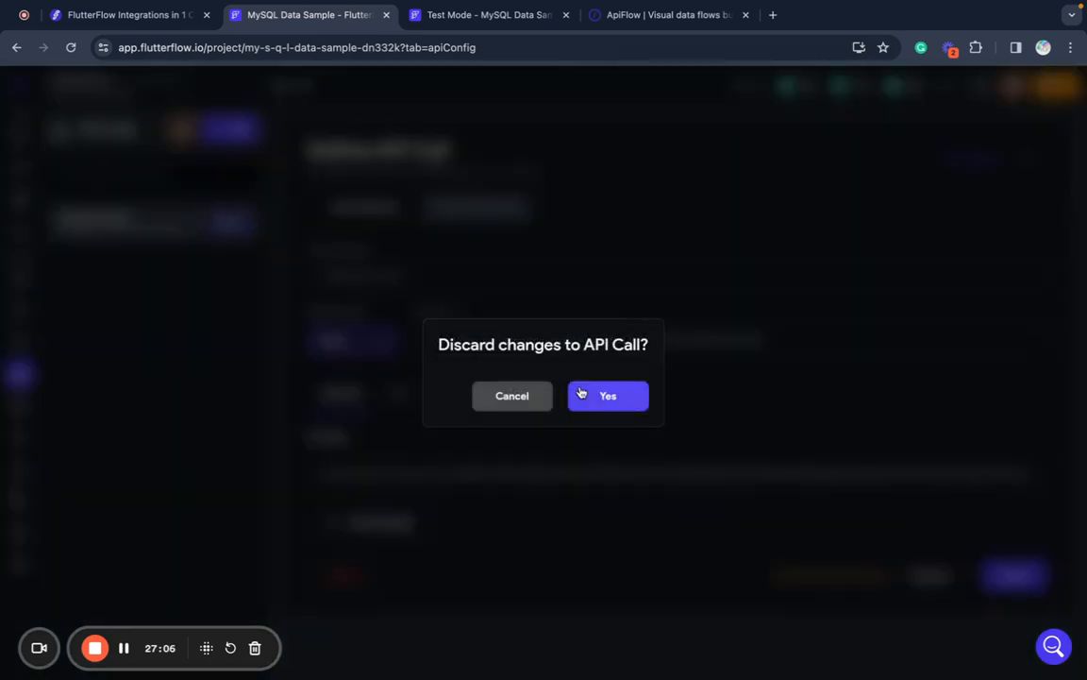
{"action": "left_click", "coordinate": [538, 401]}
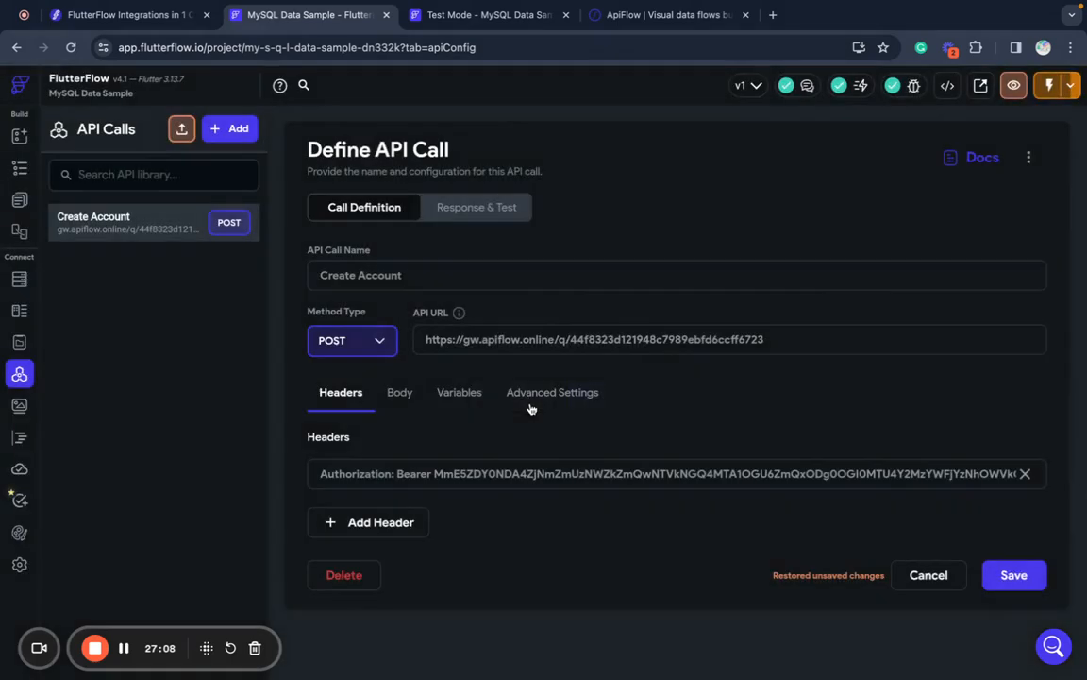
{"action": "left_click", "coordinate": [1012, 571]}
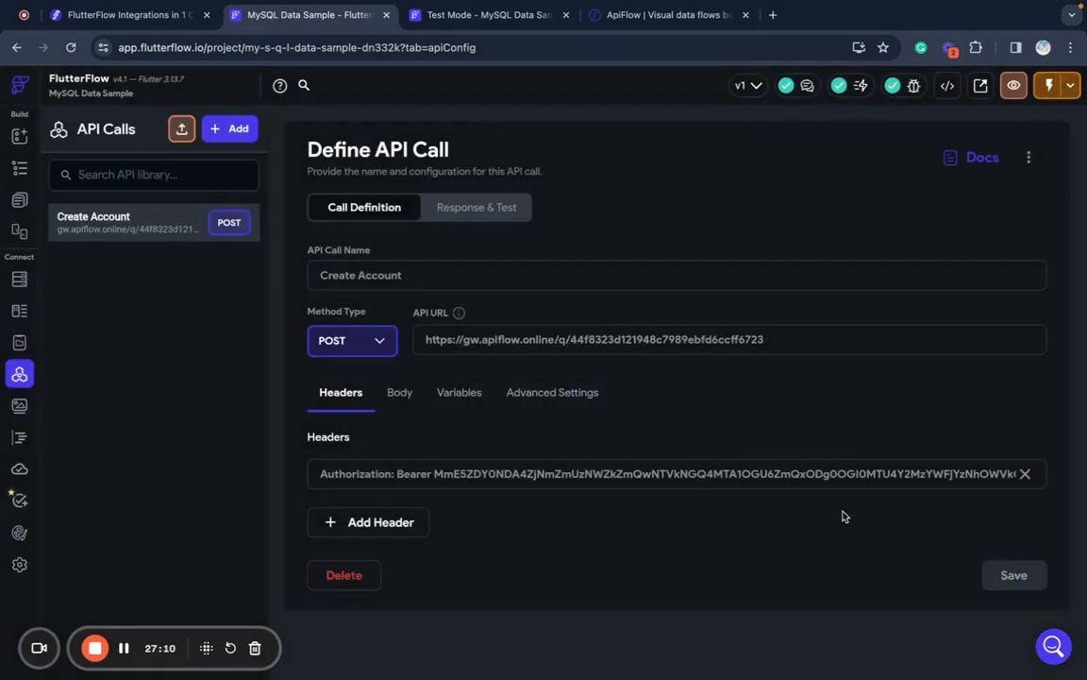
- Start a POST API call named 'Sing In Account' with the pasted ApiFlow URL
{"action": "left_click", "coordinate": [231, 130]}
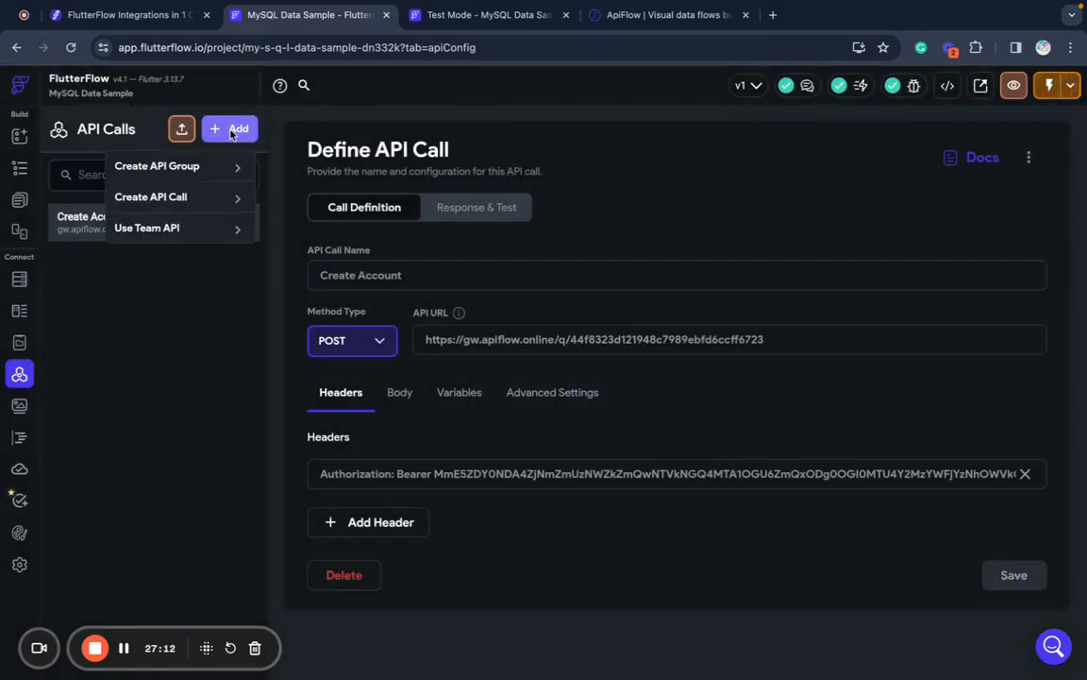
{"action": "left_click", "coordinate": [181, 185]}
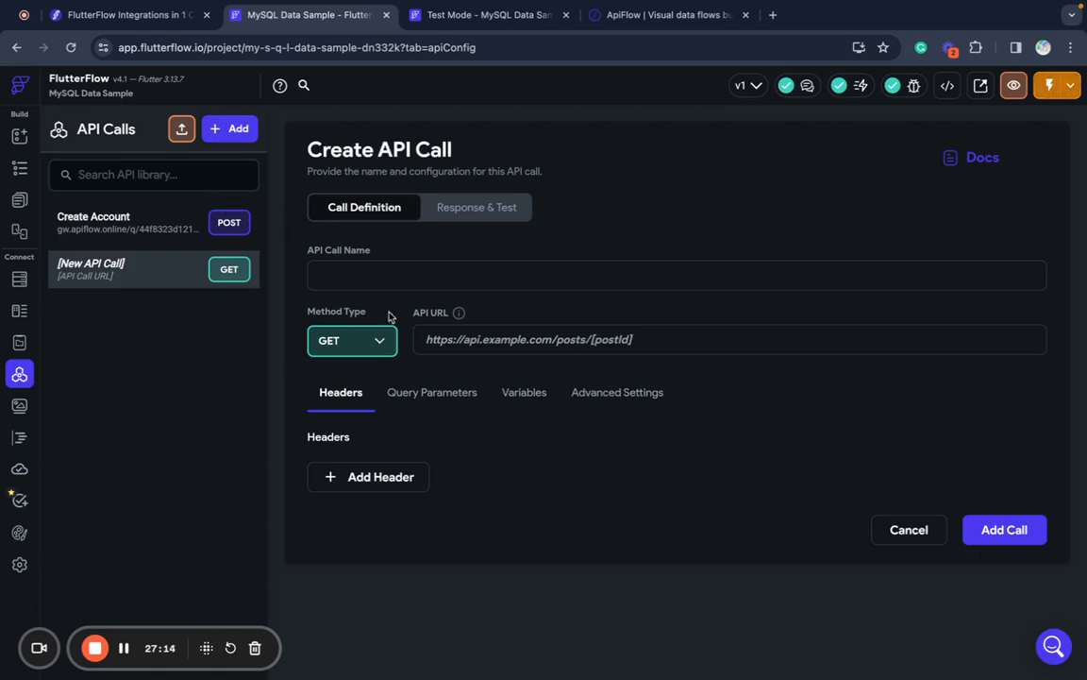
{"action": "left_click", "coordinate": [354, 342]}
{"action": "left_click", "coordinate": [333, 378]}
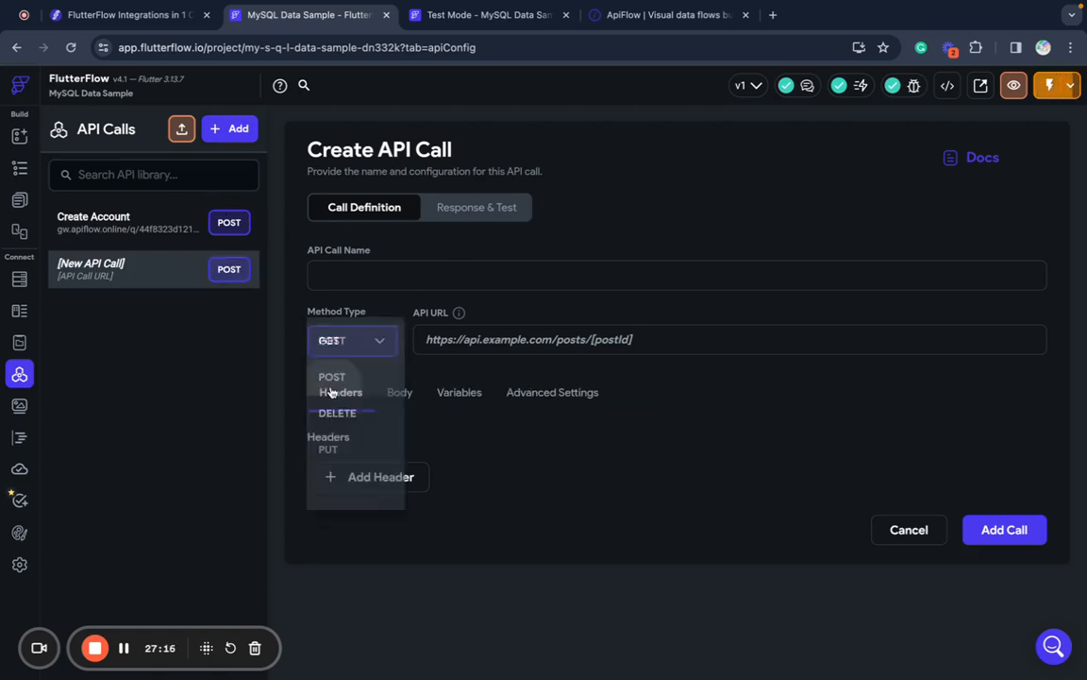
{"action": "left_click", "coordinate": [404, 272]}
{"action": "type", "text": "Sing"}
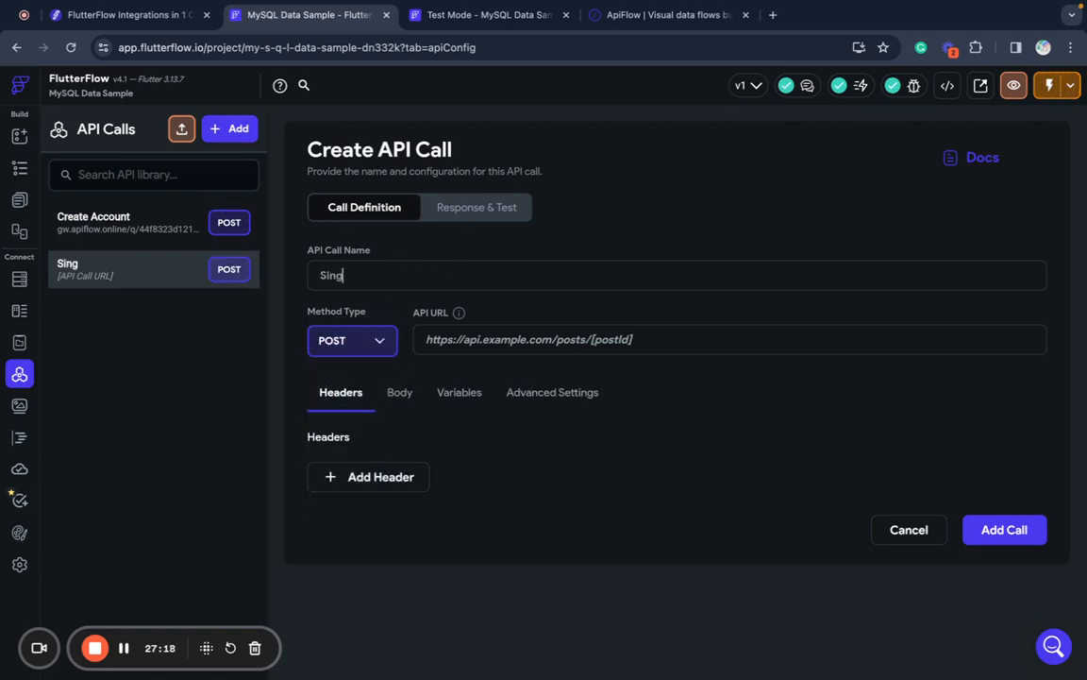
{"action": "type", "text": " In Ac"}
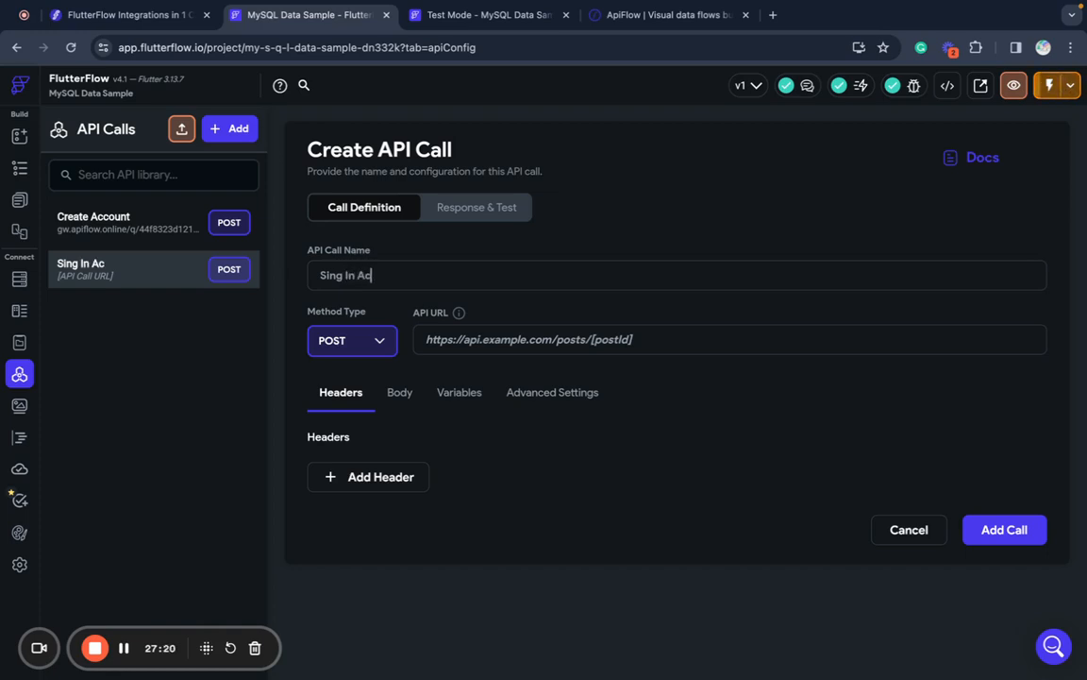
{"action": "type", "text": "count"}
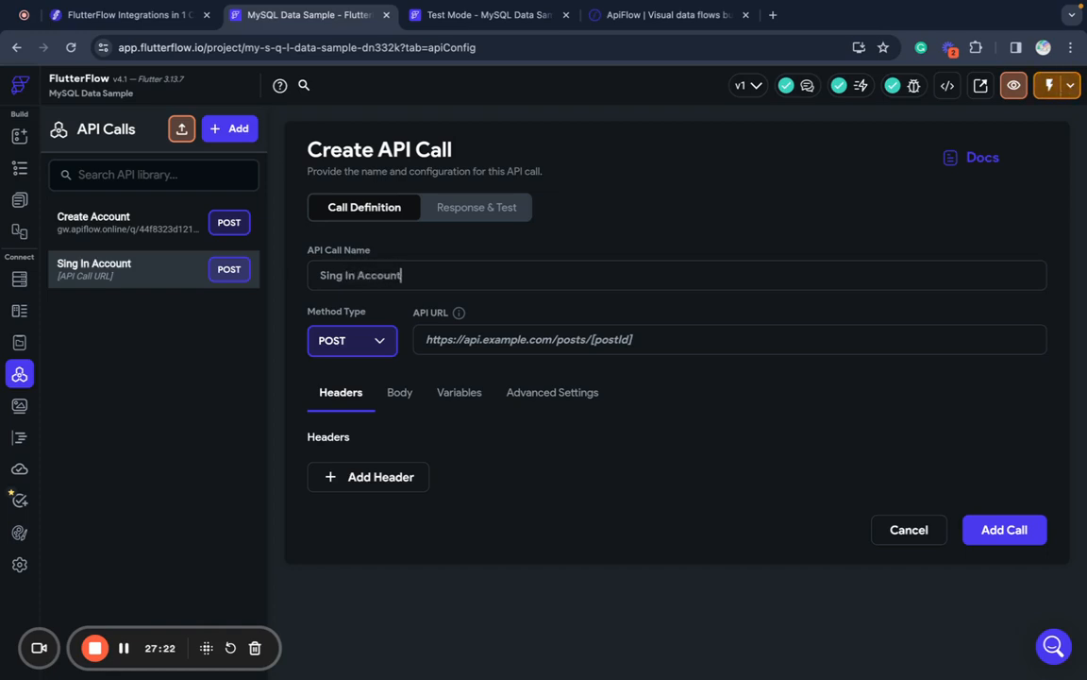
{"action": "left_click", "coordinate": [483, 332]}
{"action": "key", "text": "super+v"}
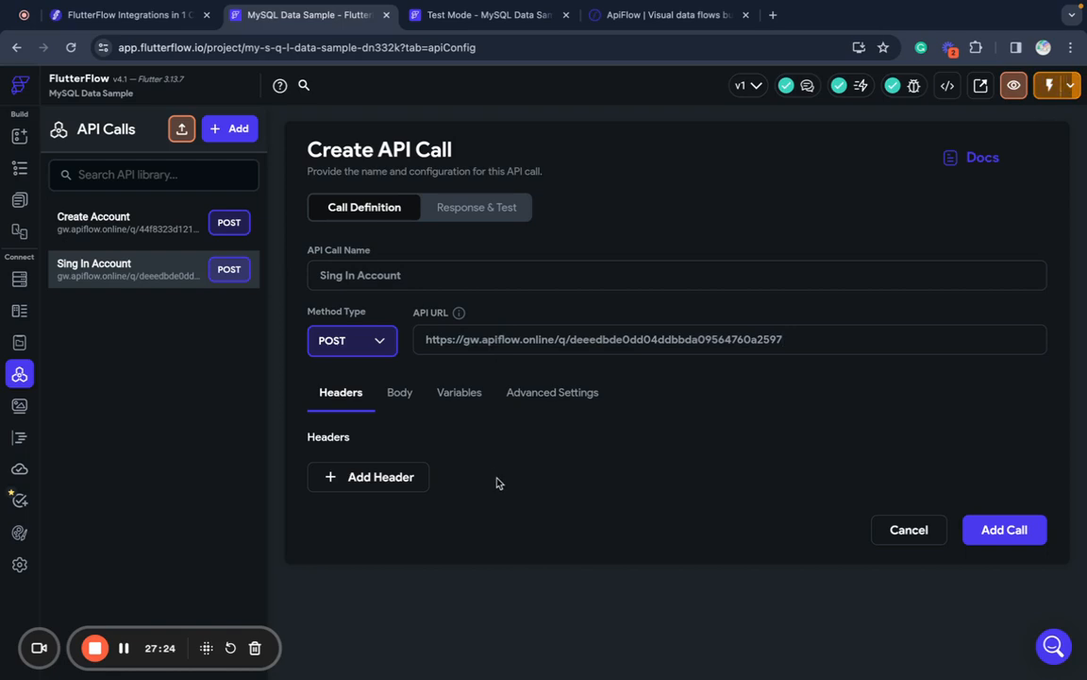
- Add ApiFlow's Authorization bearer header to the call and create it
{"action": "left_click", "coordinate": [486, 15]}
{"action": "left_click", "coordinate": [621, 17]}
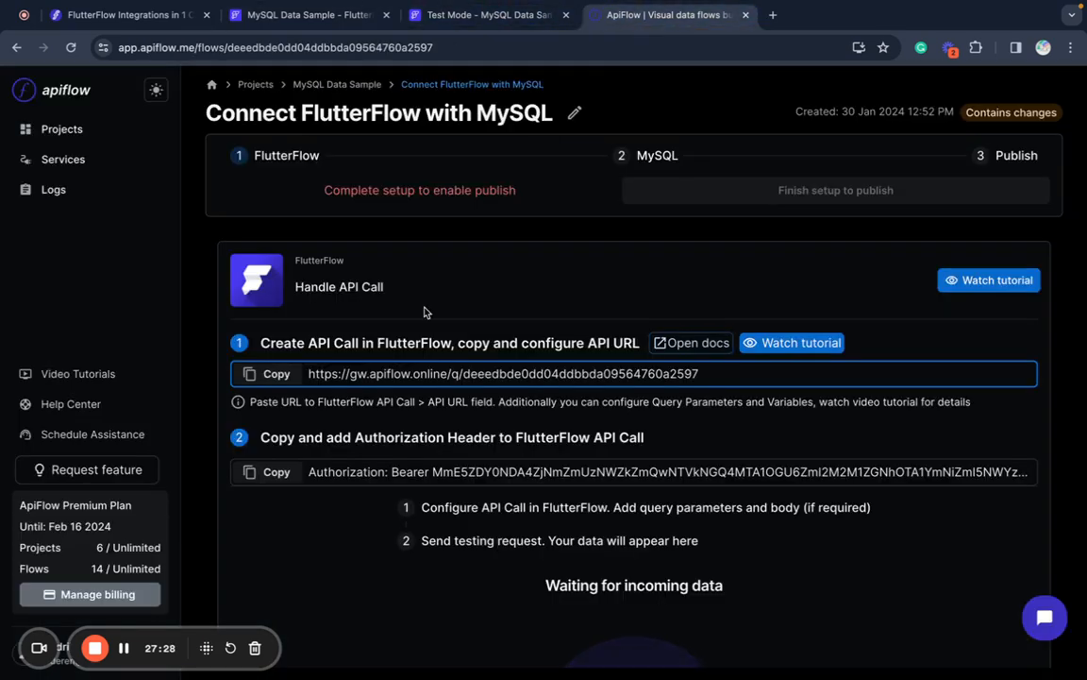
{"action": "left_click", "coordinate": [271, 471]}
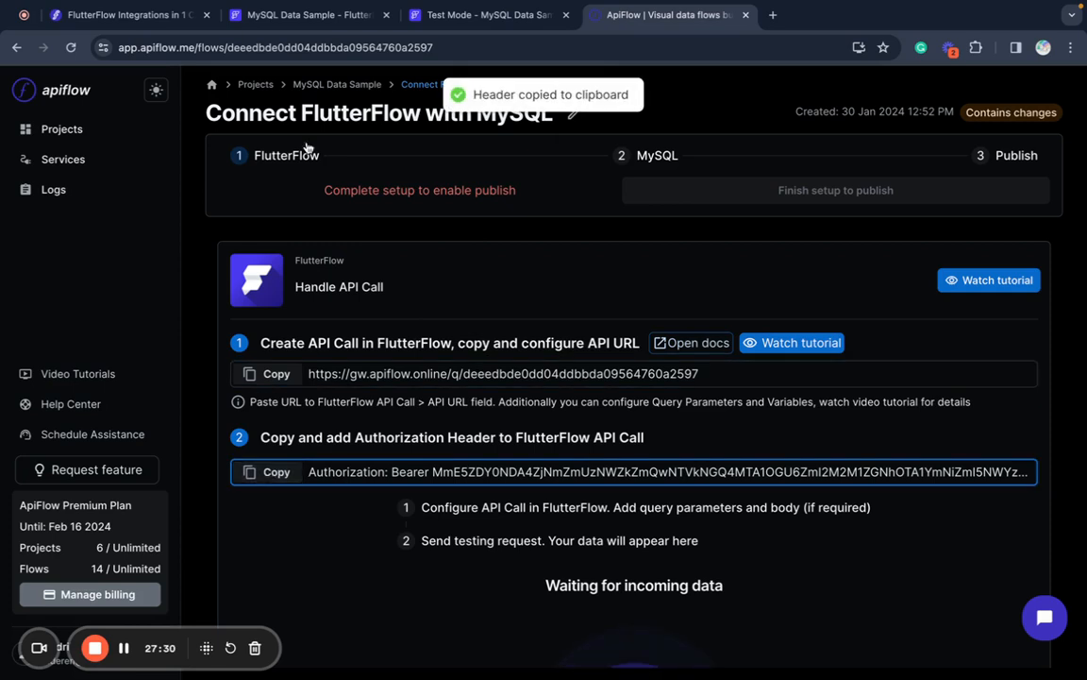
{"action": "left_click", "coordinate": [321, 14]}
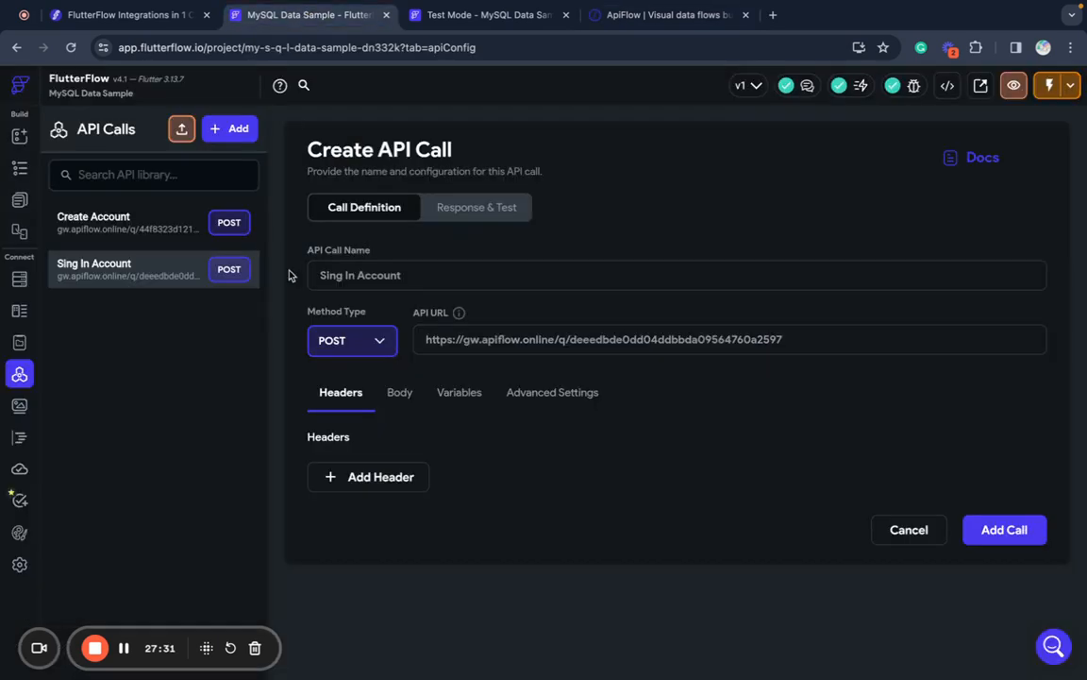
{"action": "left_click", "coordinate": [387, 477]}
{"action": "key", "text": "ctrl+v"}
{"action": "left_click", "coordinate": [490, 556]}
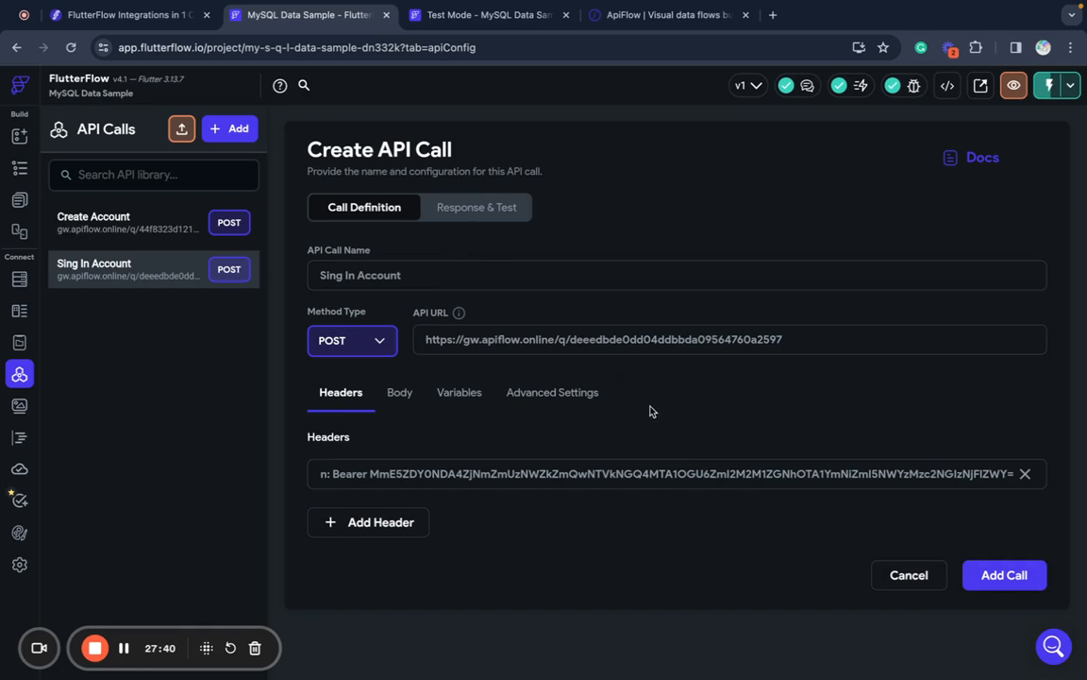
{"action": "left_click", "coordinate": [979, 574]}
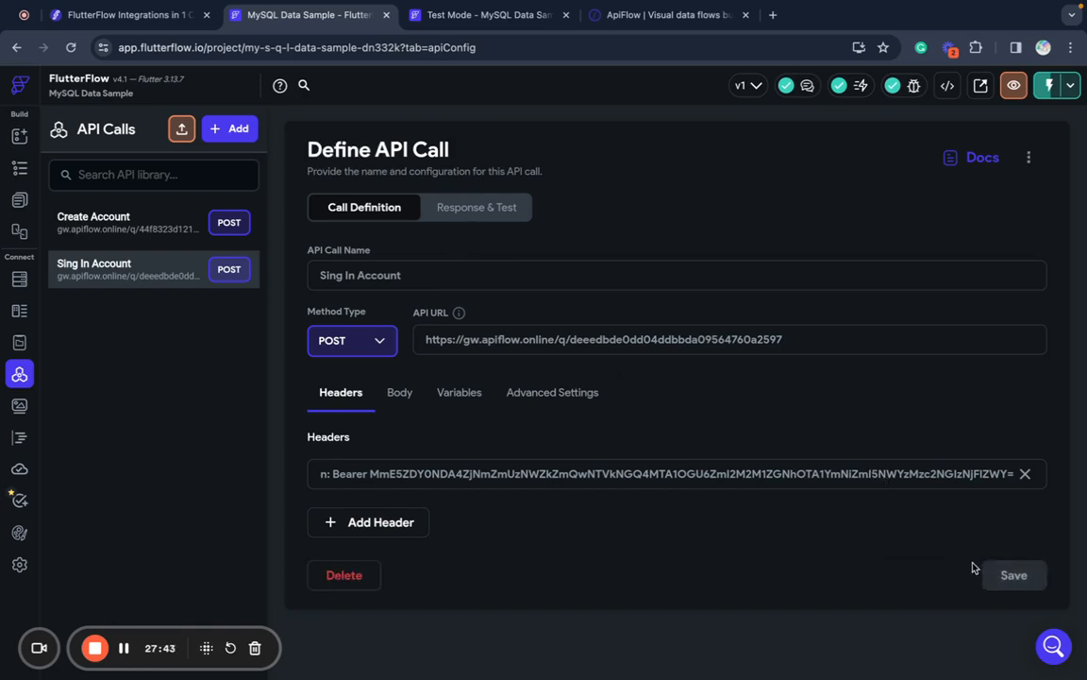
- Add String variables email and password to the Sing In Account call
{"action": "left_click", "coordinate": [458, 397]}
{"action": "left_click", "coordinate": [370, 473]}
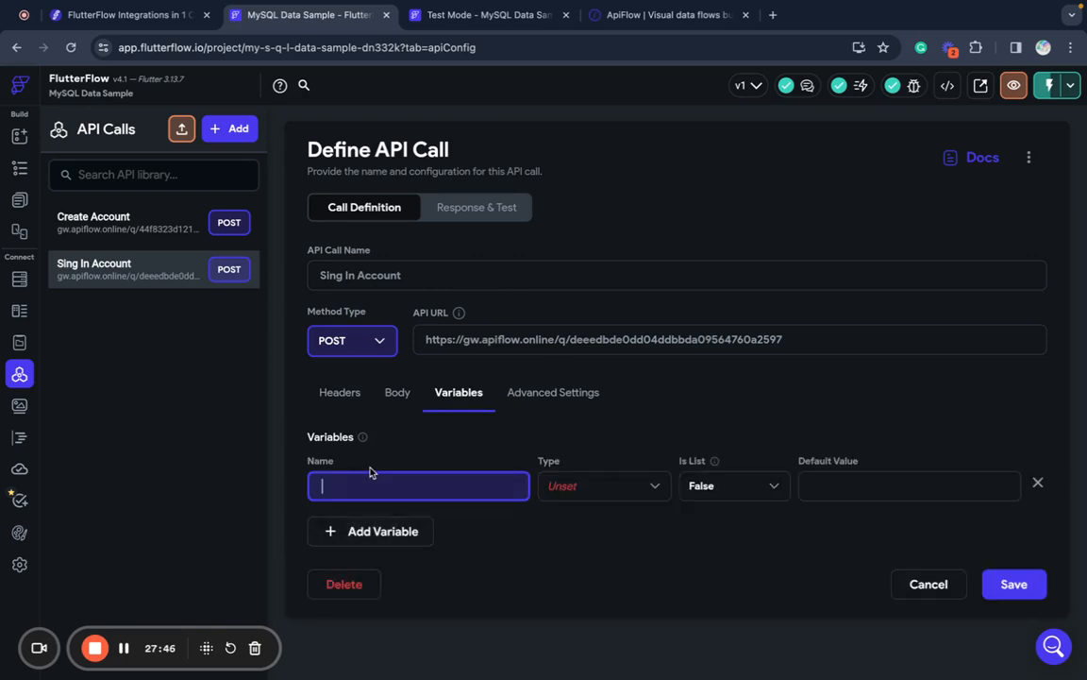
{"action": "type", "text": "email"}
{"action": "left_click", "coordinate": [616, 487]}
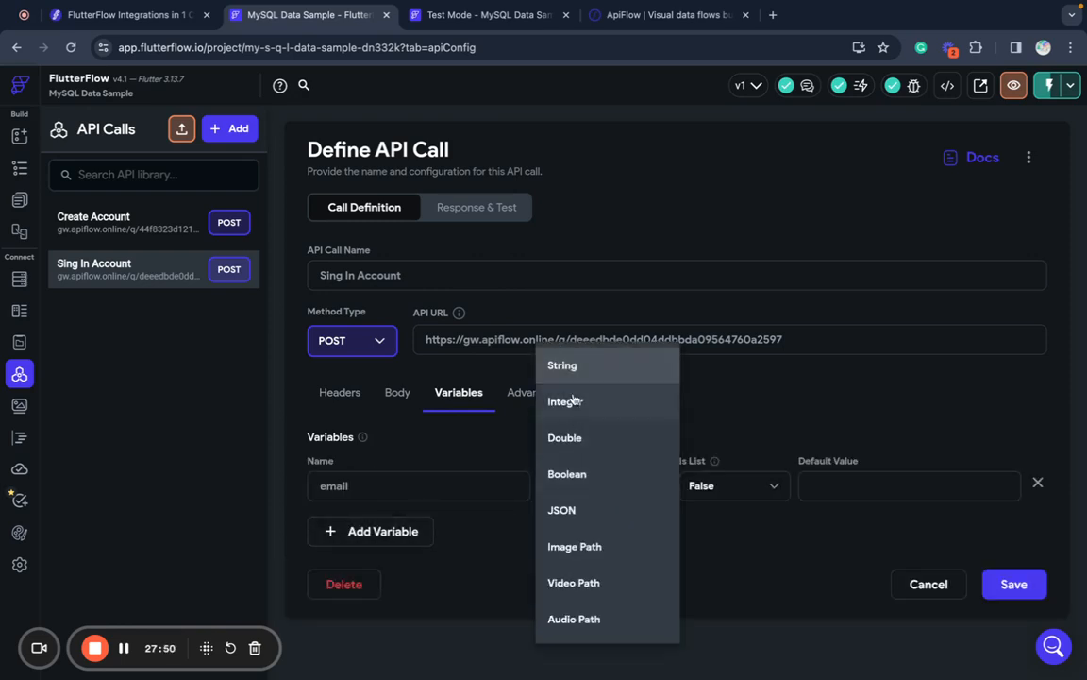
{"action": "left_click", "coordinate": [562, 367]}
{"action": "left_click", "coordinate": [390, 536]}
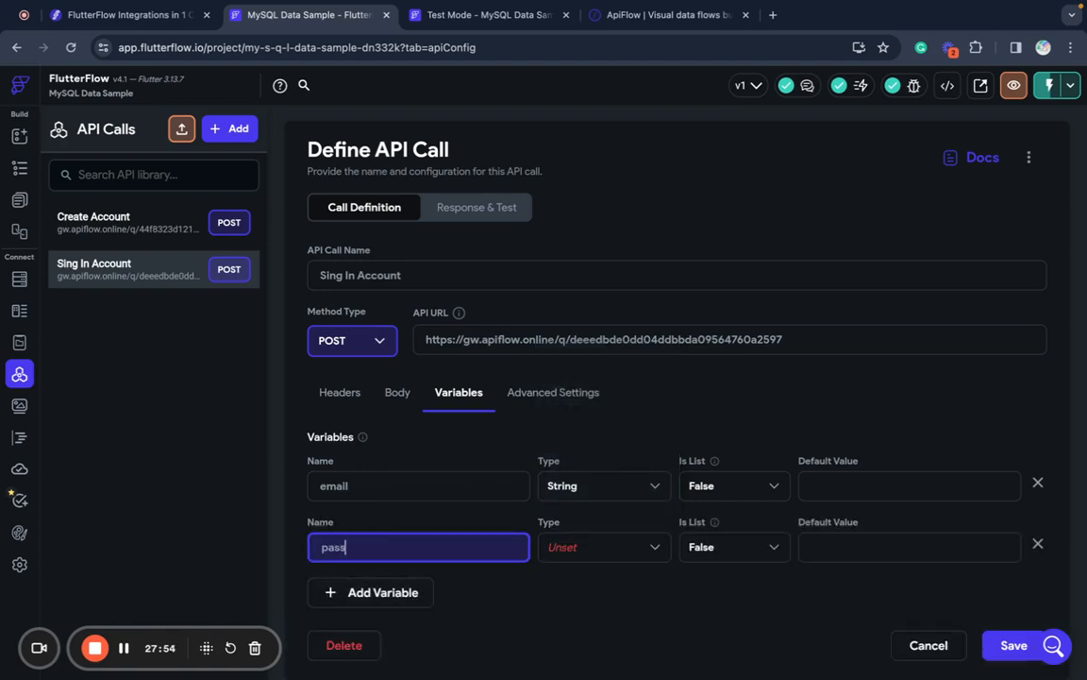
{"action": "left_click", "coordinate": [614, 553]}
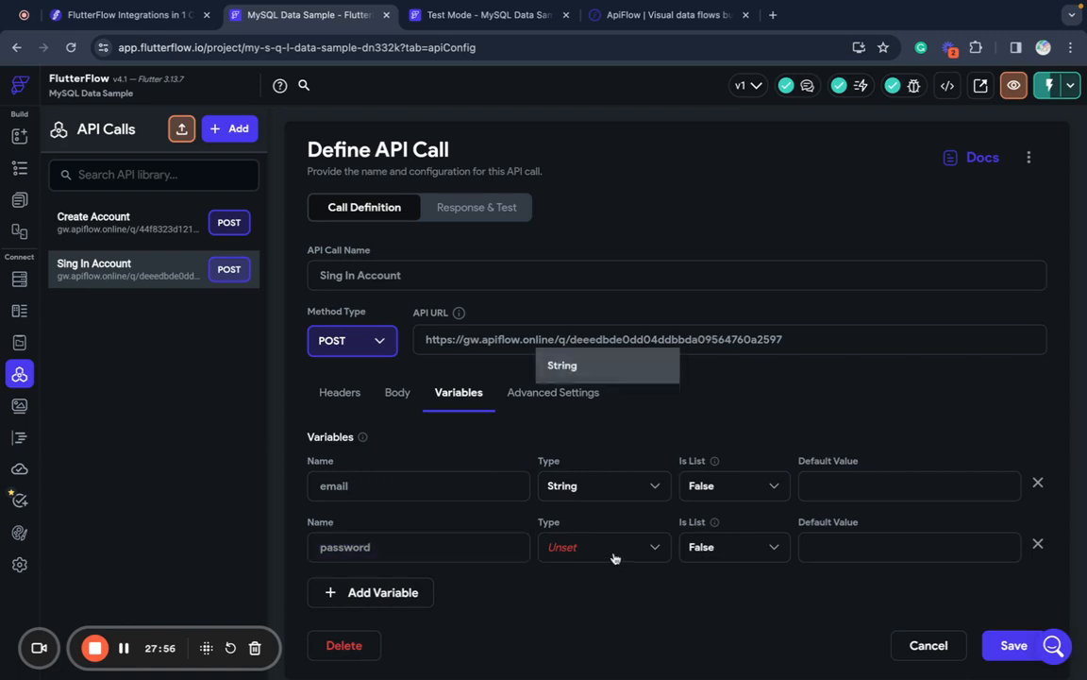
{"action": "left_click", "coordinate": [551, 368]}
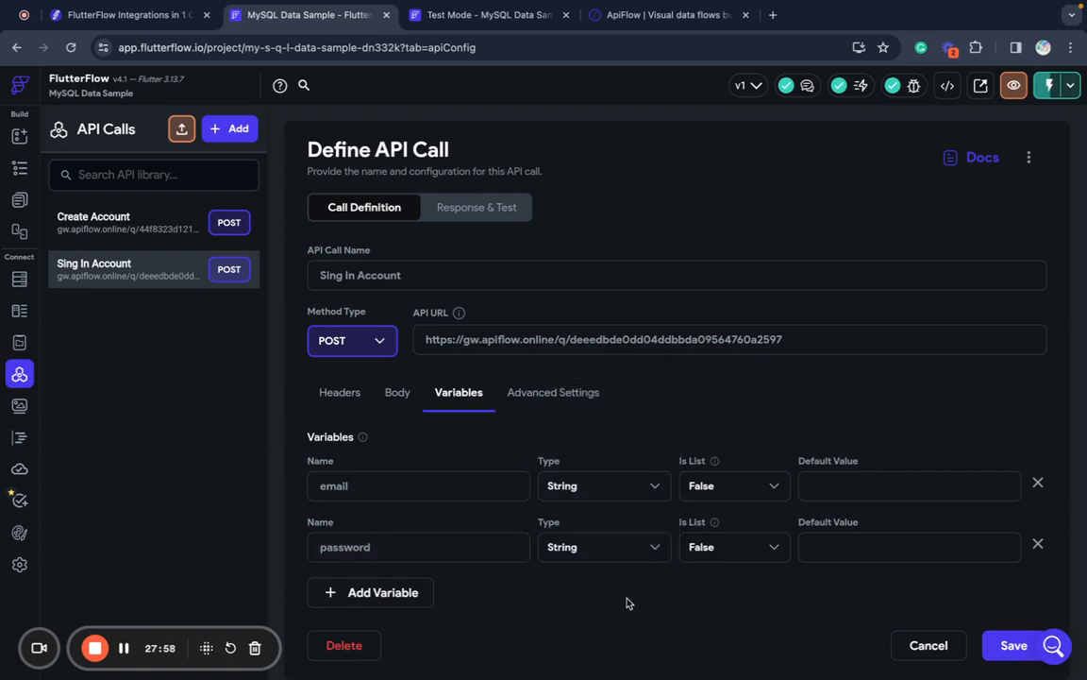
{"action": "left_click", "coordinate": [1012, 645]}
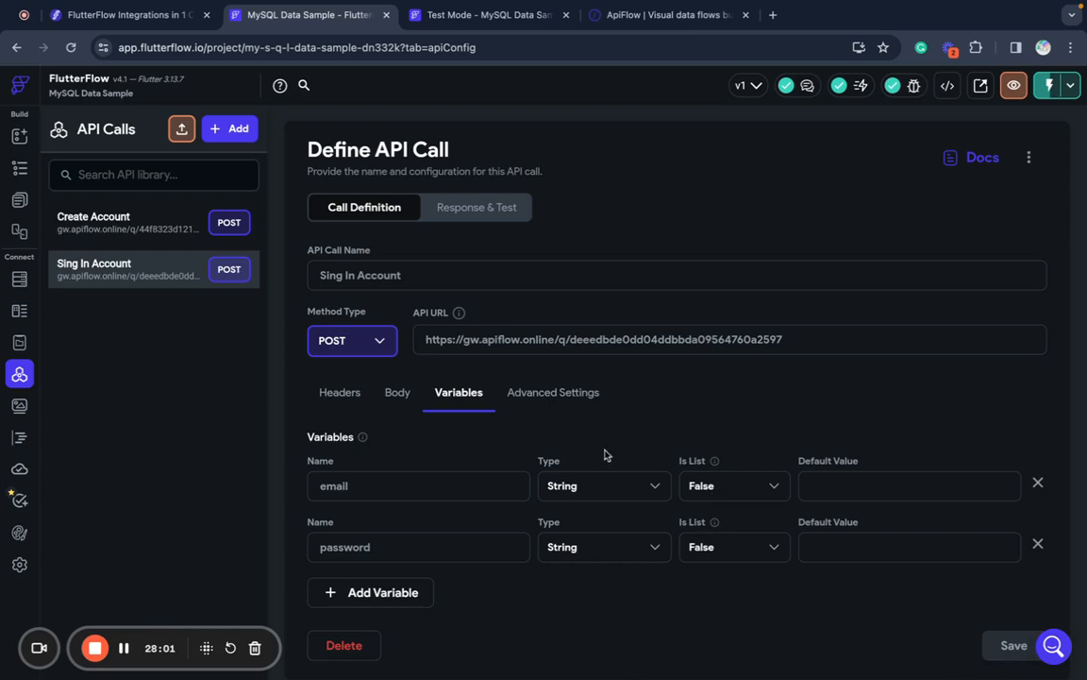
- Set the request body to JSON and insert the email variable as its value
{"action": "left_click", "coordinate": [397, 394]}
{"action": "left_click", "coordinate": [355, 483]}
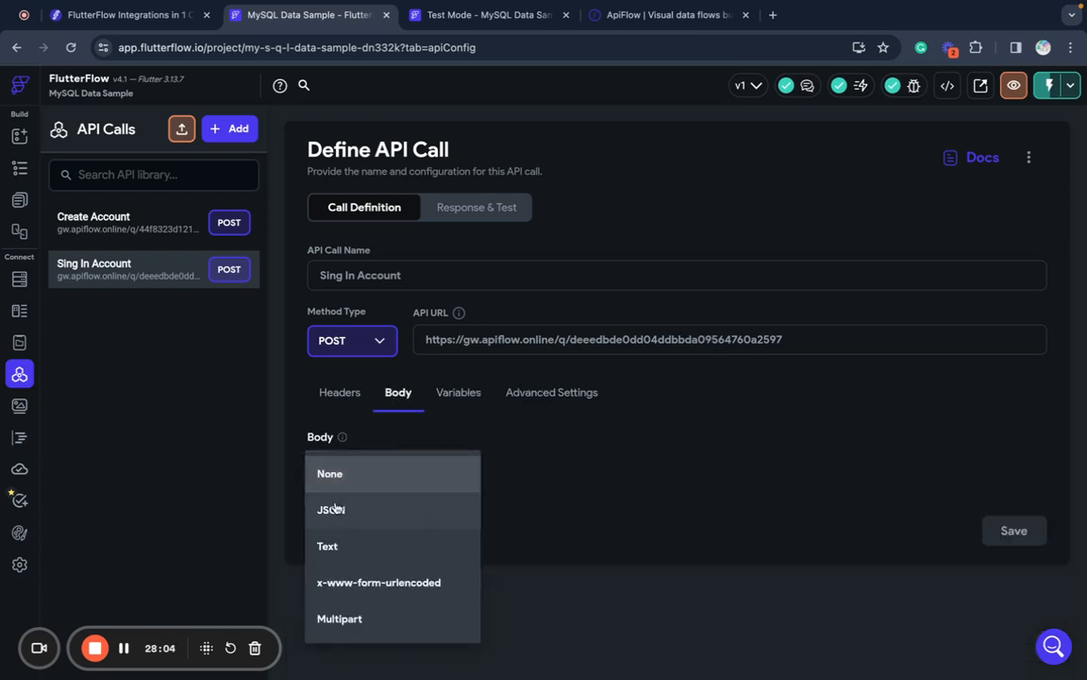
{"action": "left_click", "coordinate": [335, 507]}
{"action": "left_click", "coordinate": [351, 568]}
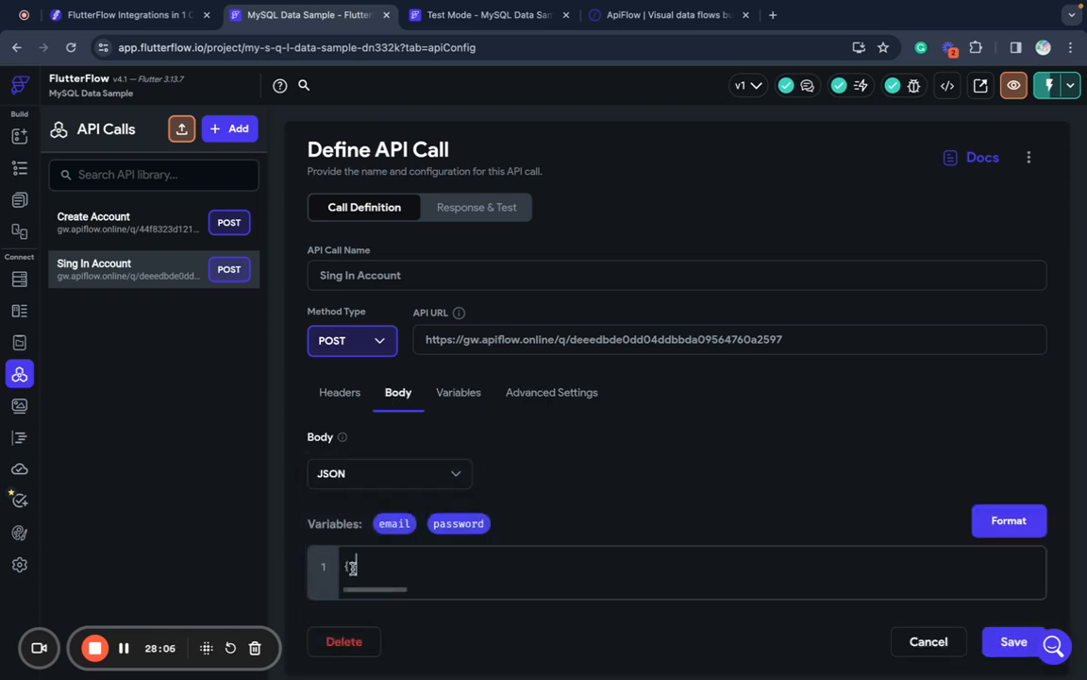
{"action": "key", "text": "Return"}
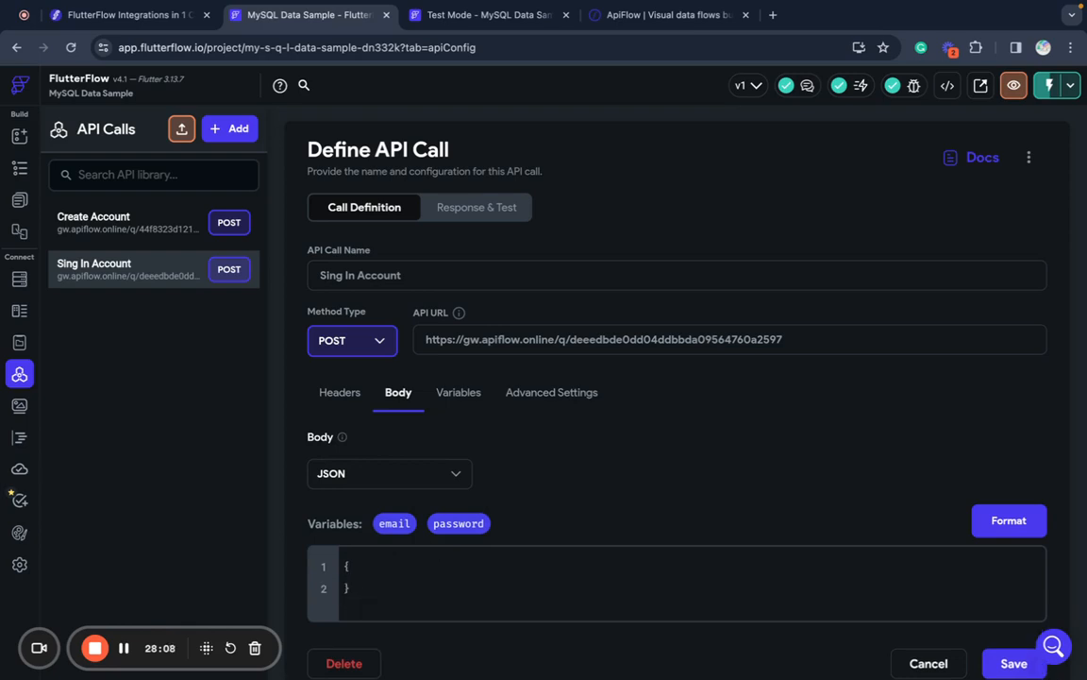
{"action": "key", "text": "Return"}
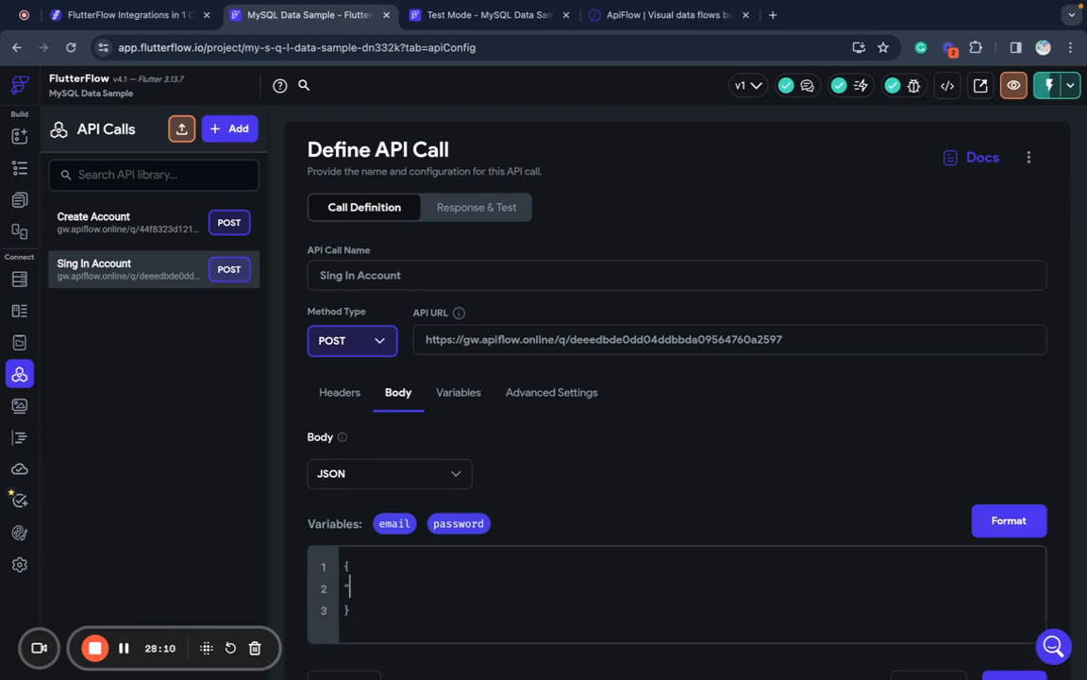
{"action": "type", "text": "\":"}
{"action": "left_click_drag", "start_coordinate": [389, 524], "coordinate": [426, 593]}
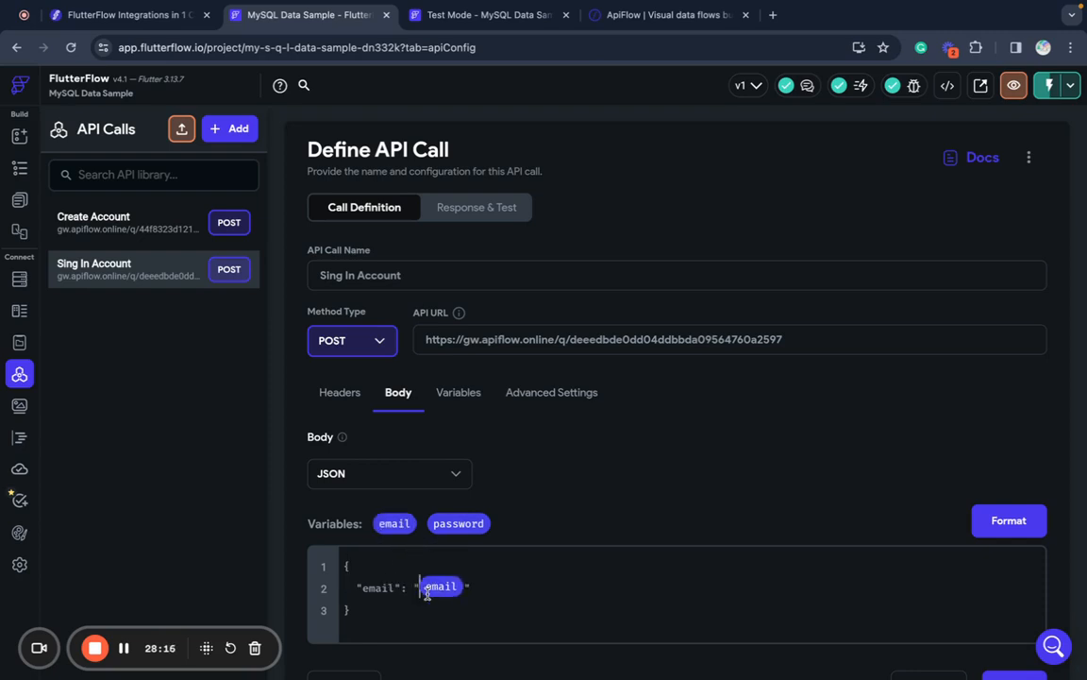
- Add a "password" field bound to the password variable and format the JSON body
{"action": "left_click", "coordinate": [483, 592]}
{"action": "type", "text": ","}
{"action": "key", "text": "Return"}
{"action": "type", "text": "\""}
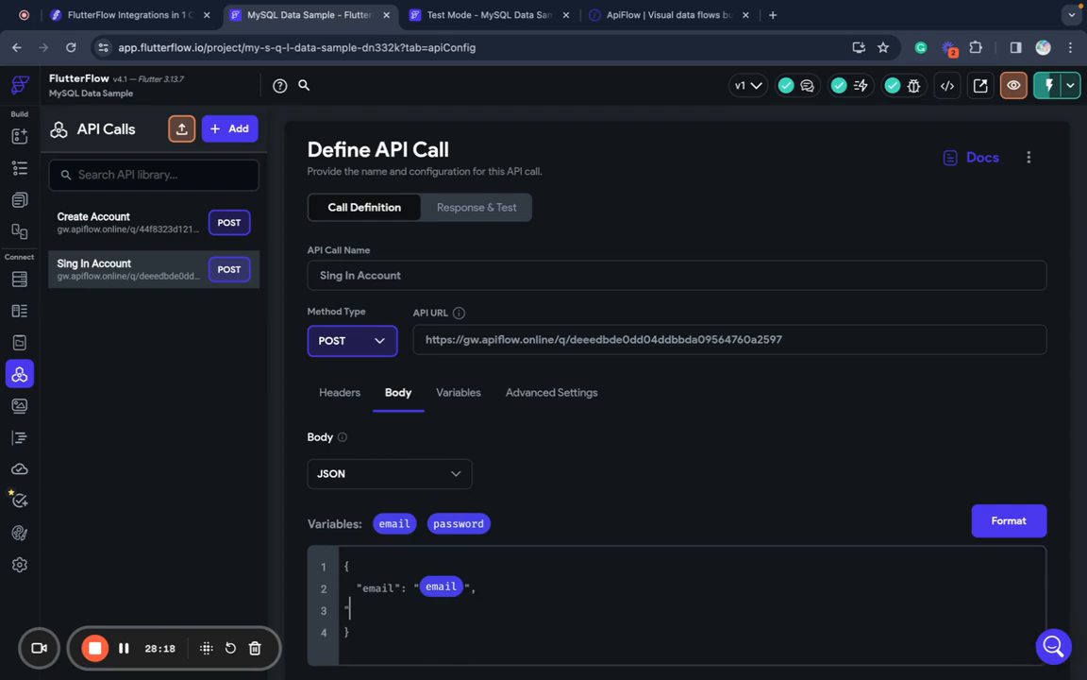
{"action": "type", "text": "password\":"}
{"action": "left_click_drag", "start_coordinate": [457, 523], "coordinate": [442, 612]}
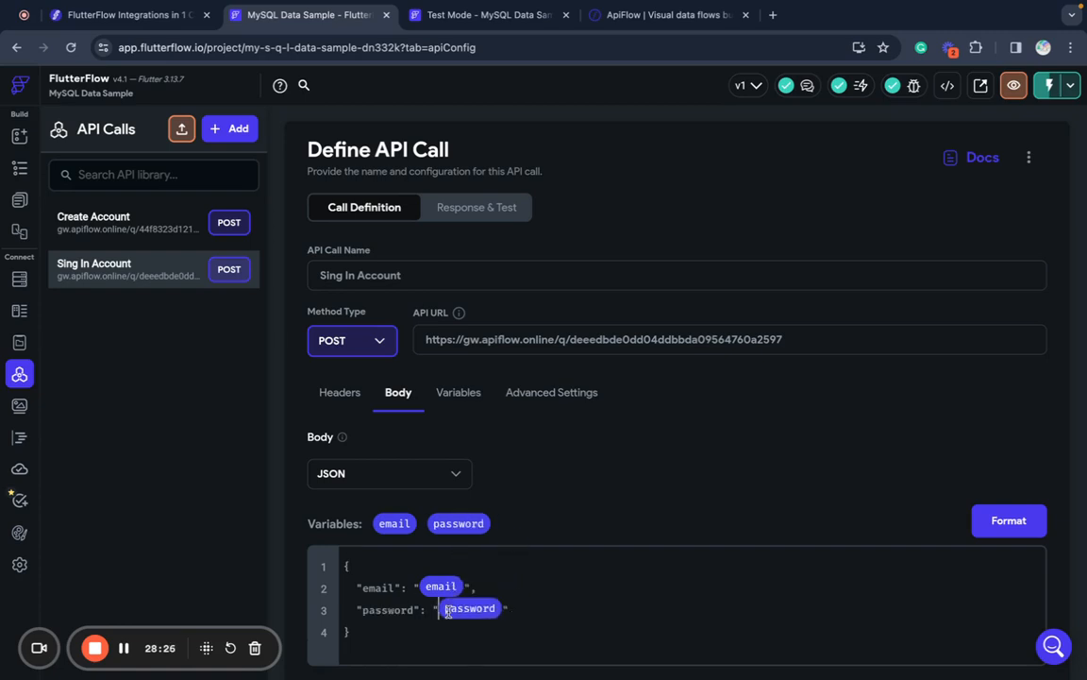
{"action": "left_click", "coordinate": [1001, 528]}
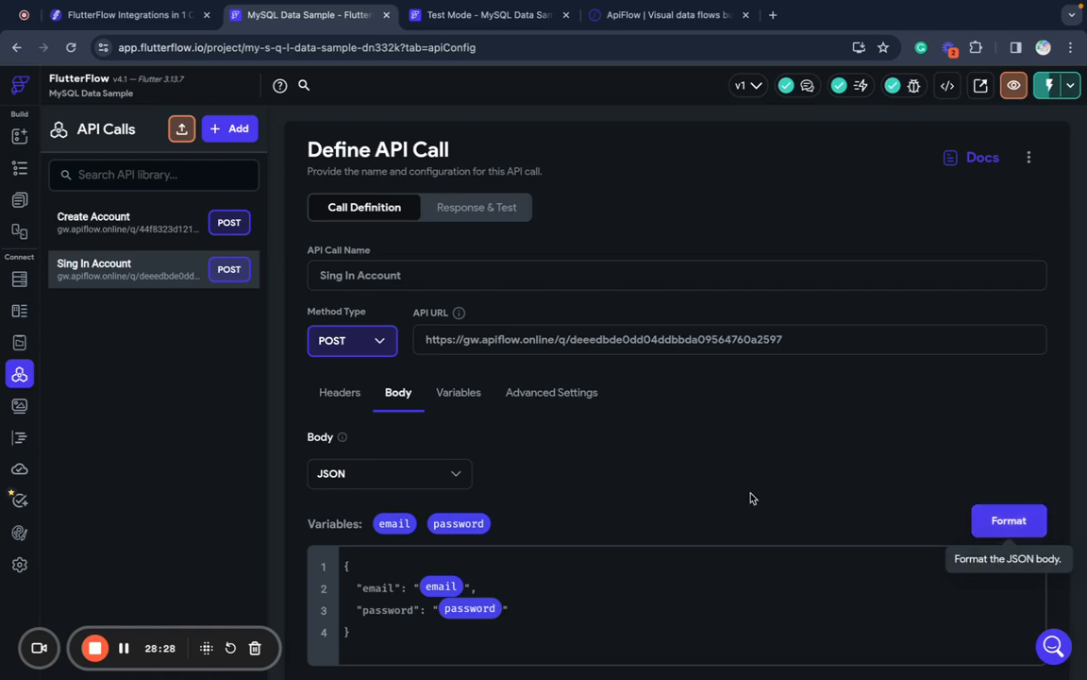
{"action": "scroll", "coordinate": [750, 498], "scroll_direction": "down", "scroll_amount": 1}
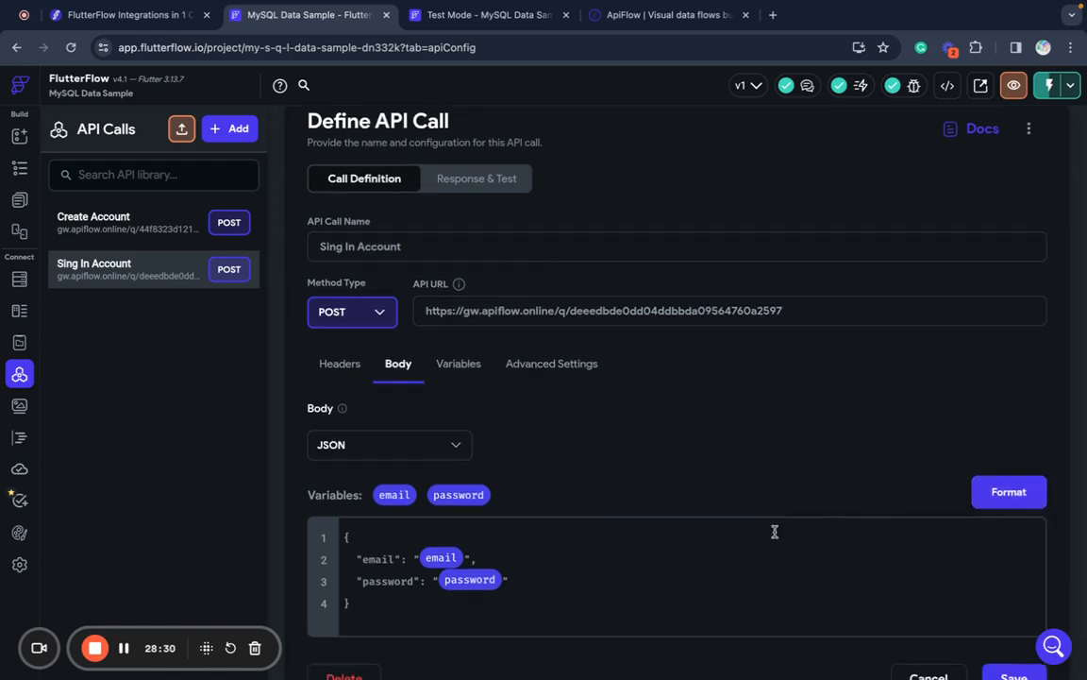
{"action": "scroll", "coordinate": [817, 567], "scroll_direction": "up", "scroll_amount": 1}
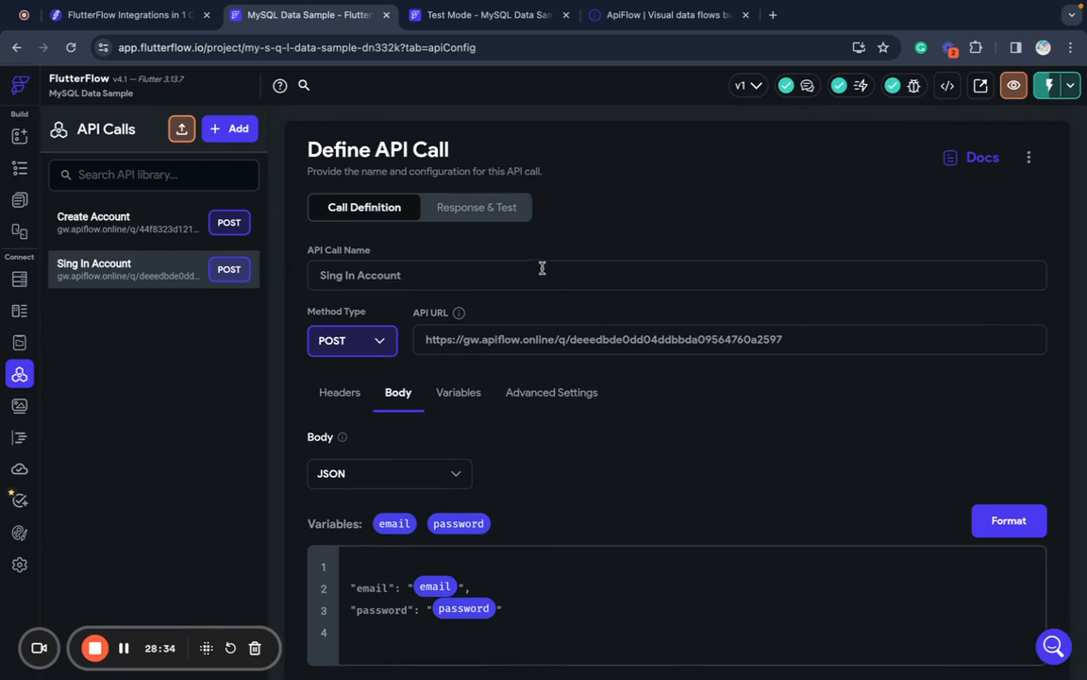
{"action": "scroll", "coordinate": [602, 383], "scroll_direction": "down", "scroll_amount": 2}
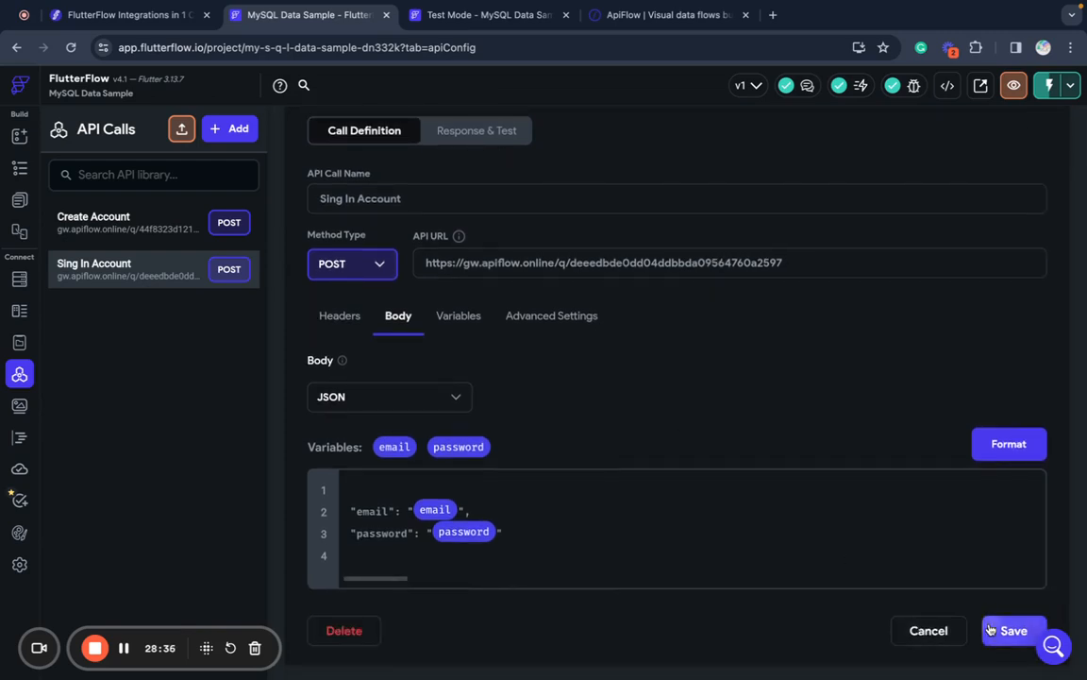
{"action": "scroll", "coordinate": [762, 537], "scroll_direction": "up", "scroll_amount": 2}
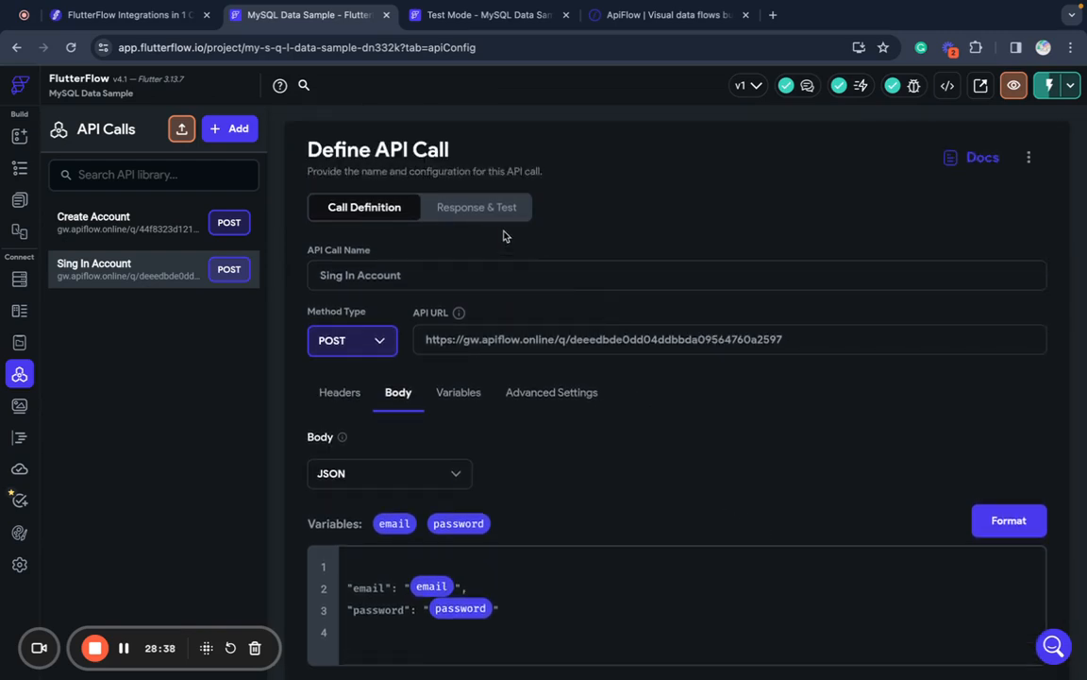
- Test Sing In Account with a sample email and password, getting 200 Success
{"action": "left_click", "coordinate": [457, 210]}
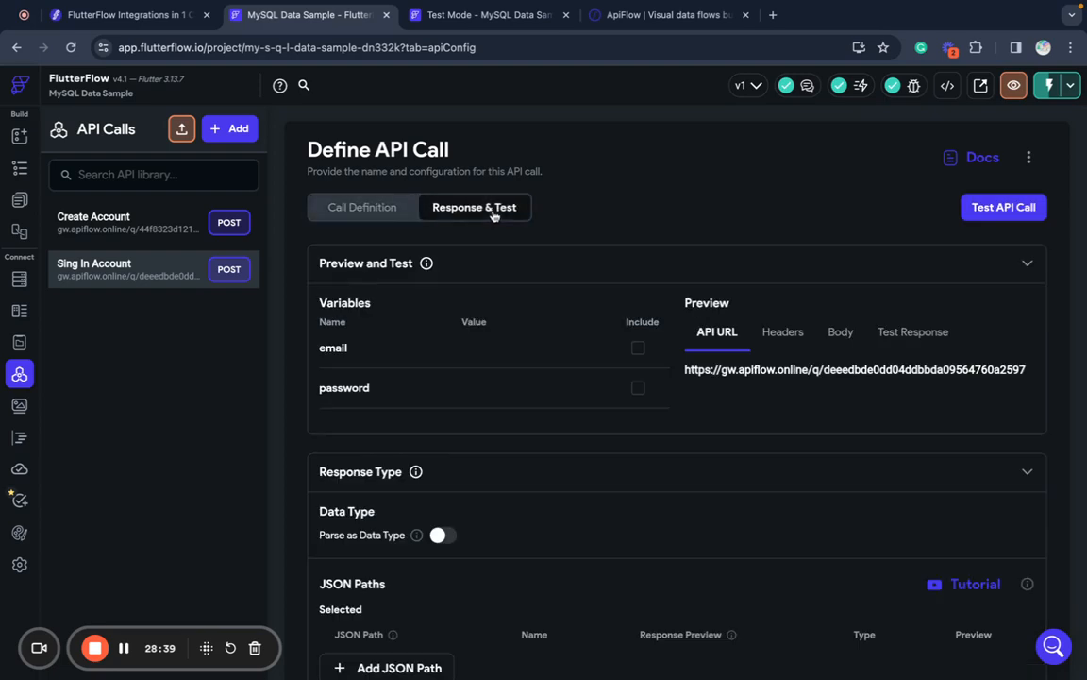
{"action": "left_click", "coordinate": [638, 349]}
{"action": "left_click", "coordinate": [550, 355]}
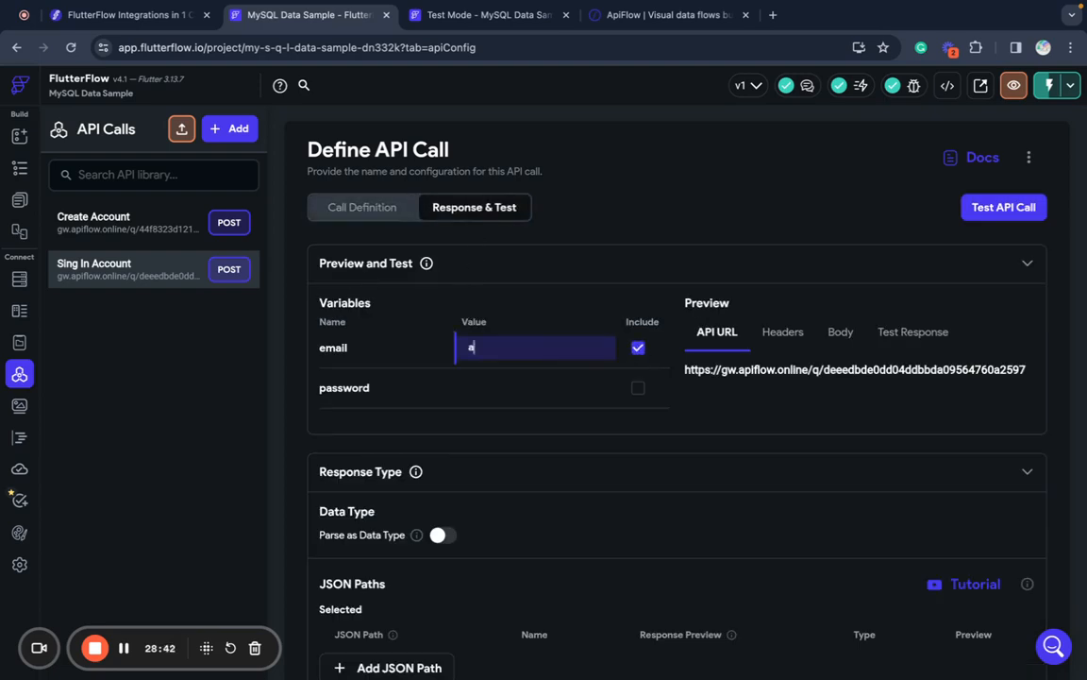
{"action": "key", "text": "Return"}
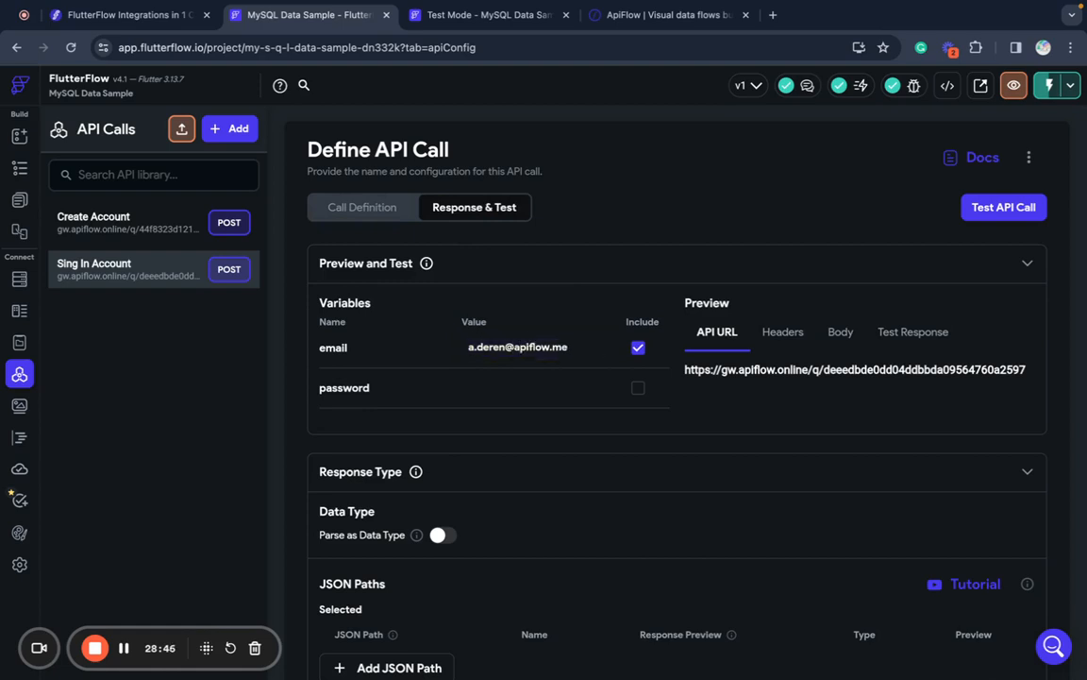
{"action": "left_click", "coordinate": [497, 395]}
{"action": "type", "text": "te"}
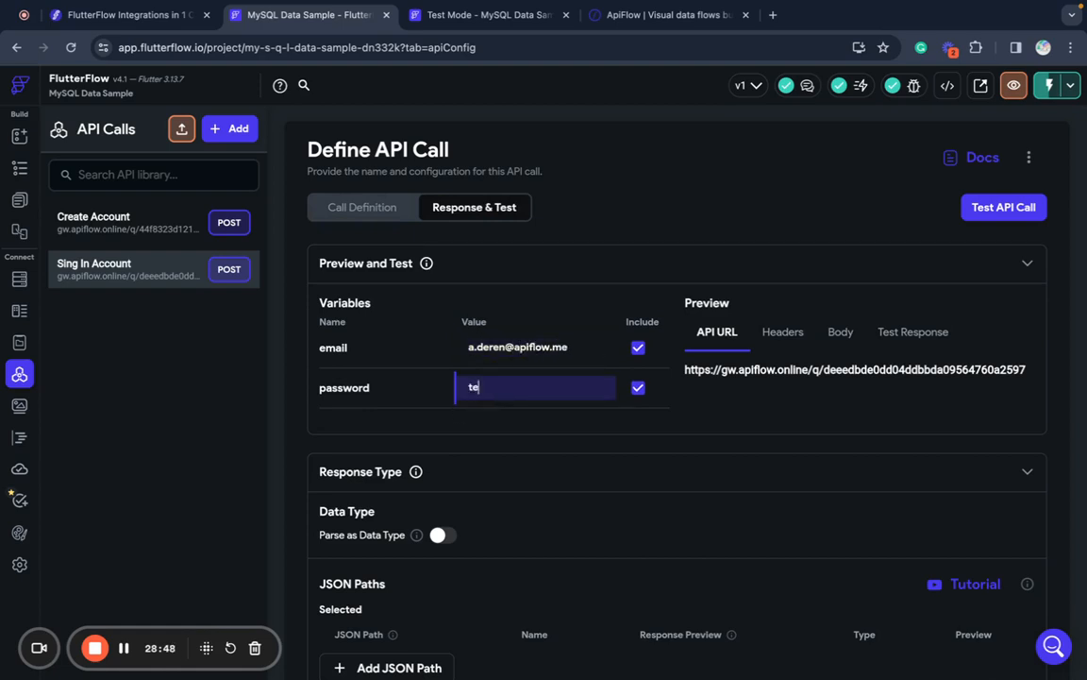
{"action": "type", "text": "st"}
{"action": "left_click", "coordinate": [669, 271]}
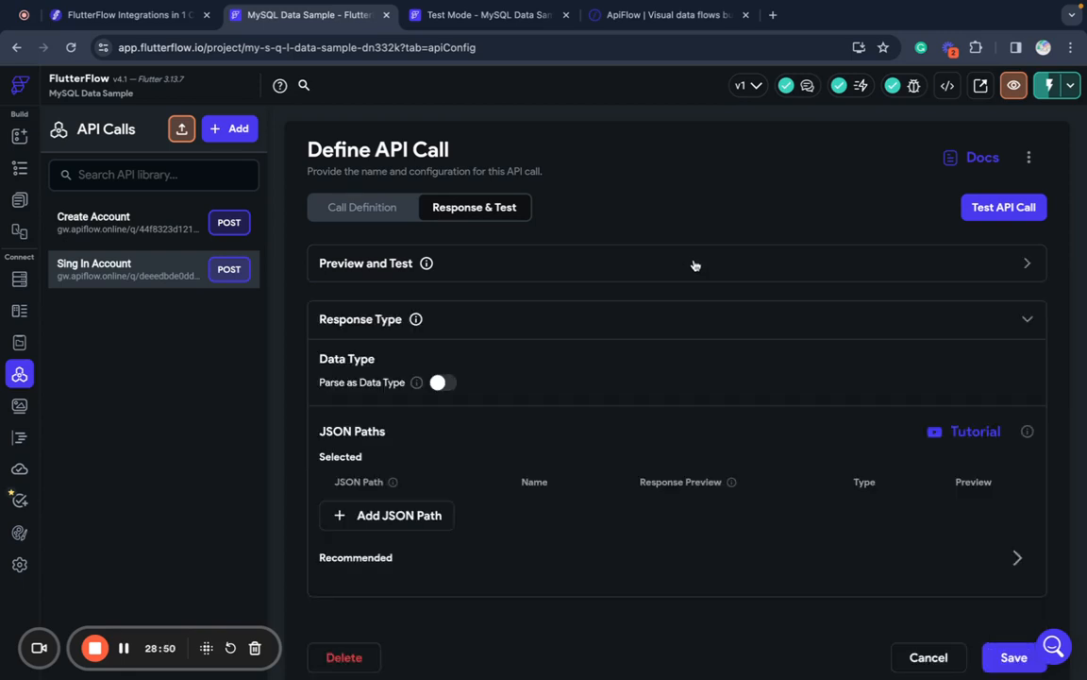
{"action": "left_click", "coordinate": [669, 269]}
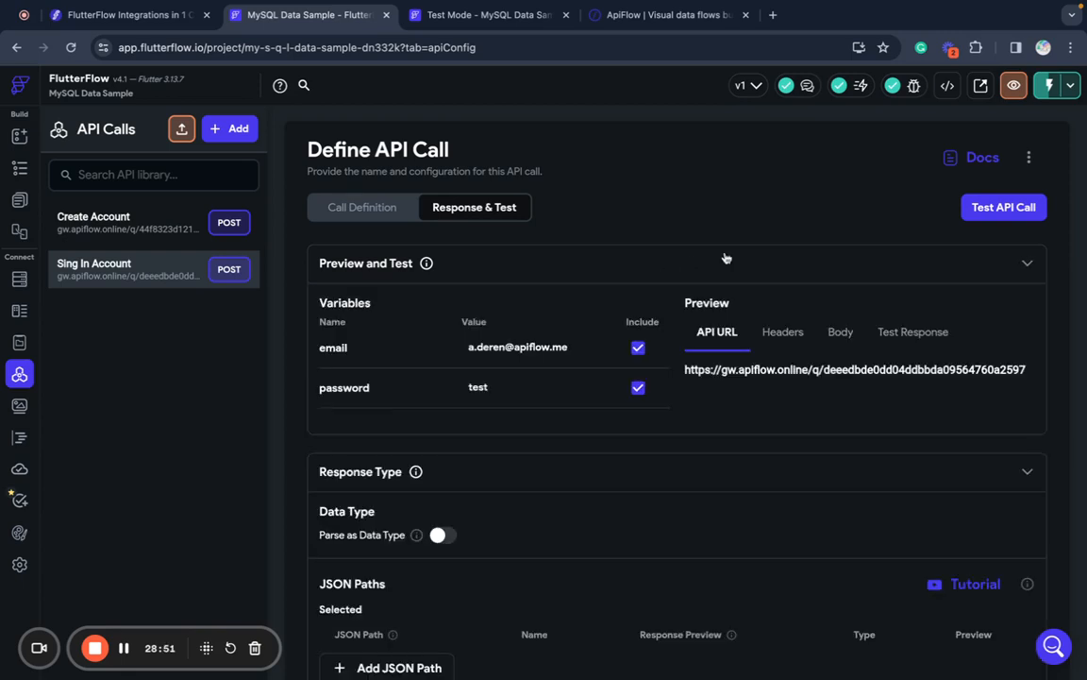
{"action": "left_click", "coordinate": [1004, 207]}
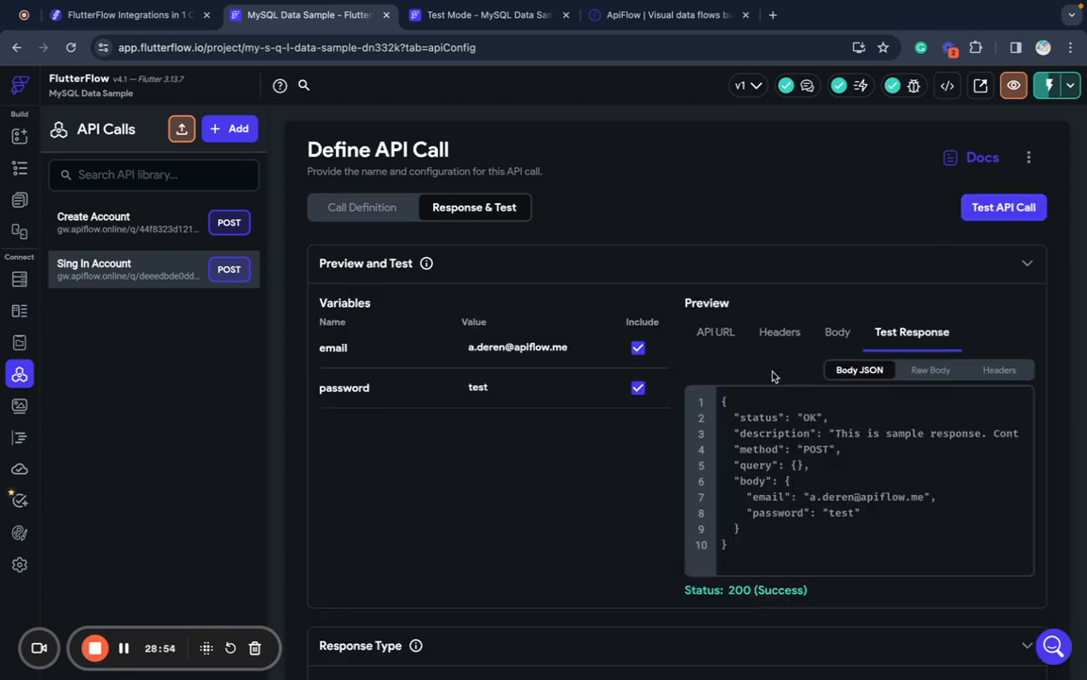
{"action": "left_click", "coordinate": [491, 16]}
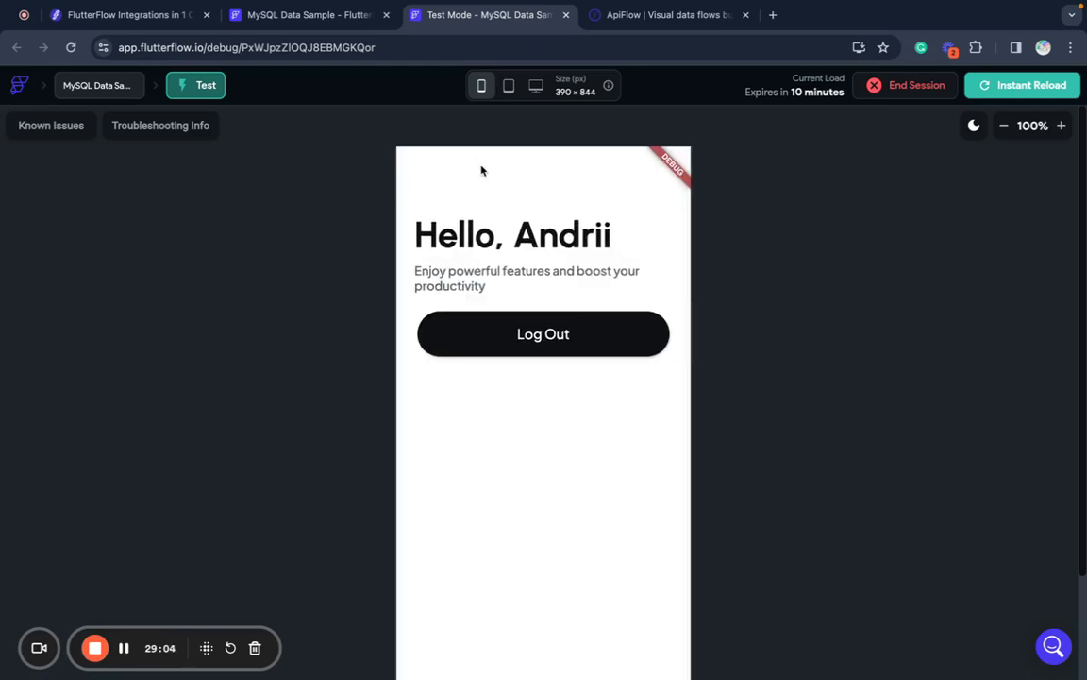
- Log out of the test app and switch to the ApiFlow 'Connect FlutterFlow with MySQL' flow
{"action": "left_click", "coordinate": [509, 345]}
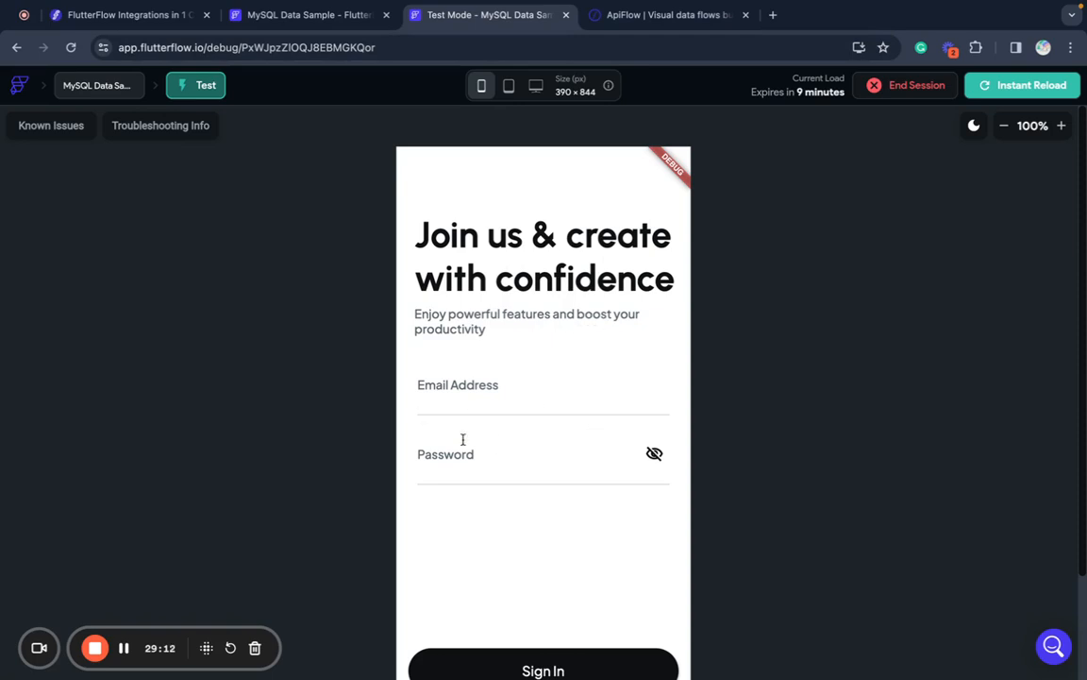
{"action": "left_click", "coordinate": [623, 21]}
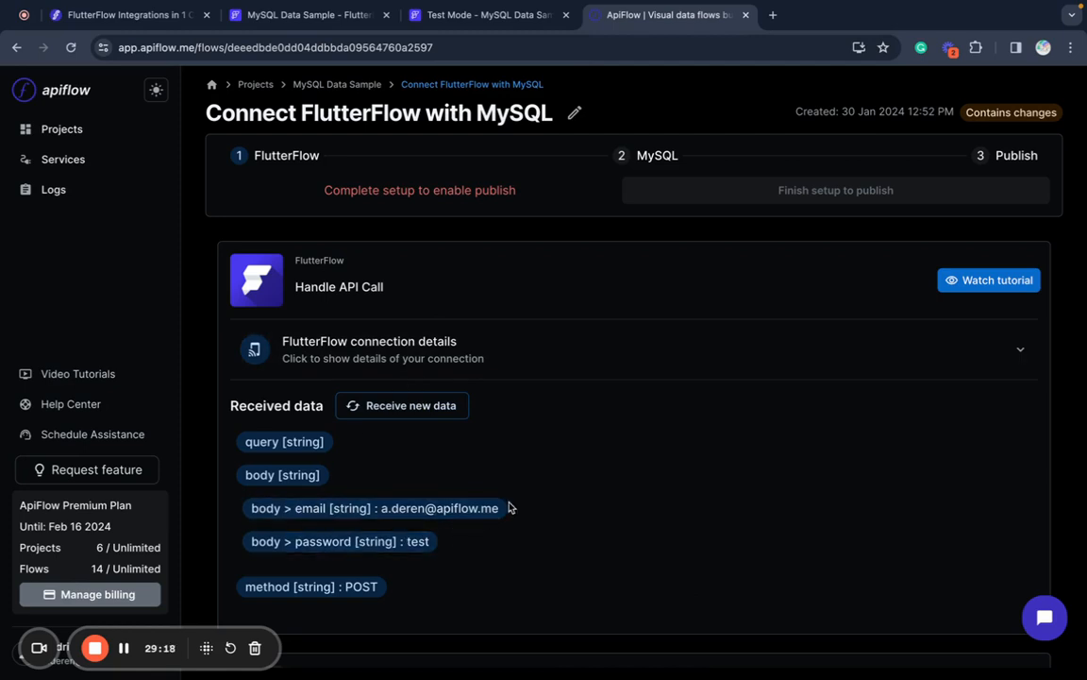
- Configure the MySQL block as 'Select one record by ID' on the accounts table via the MySQL connection
{"action": "scroll", "coordinate": [507, 508], "scroll_direction": "down", "scroll_amount": 5}
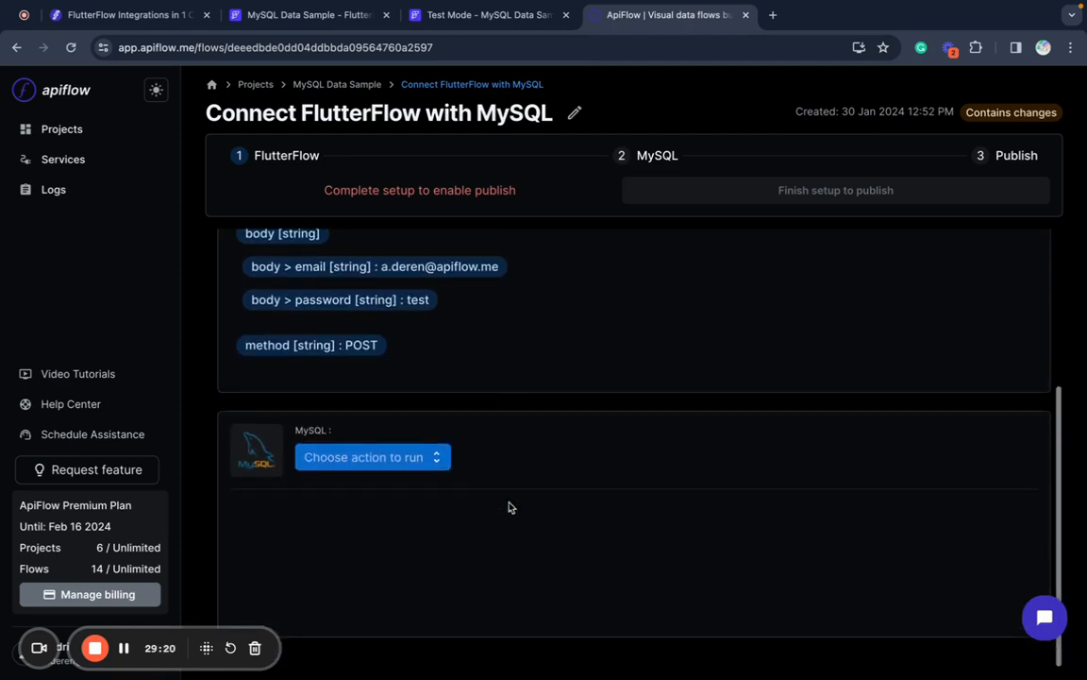
{"action": "left_click", "coordinate": [405, 458]}
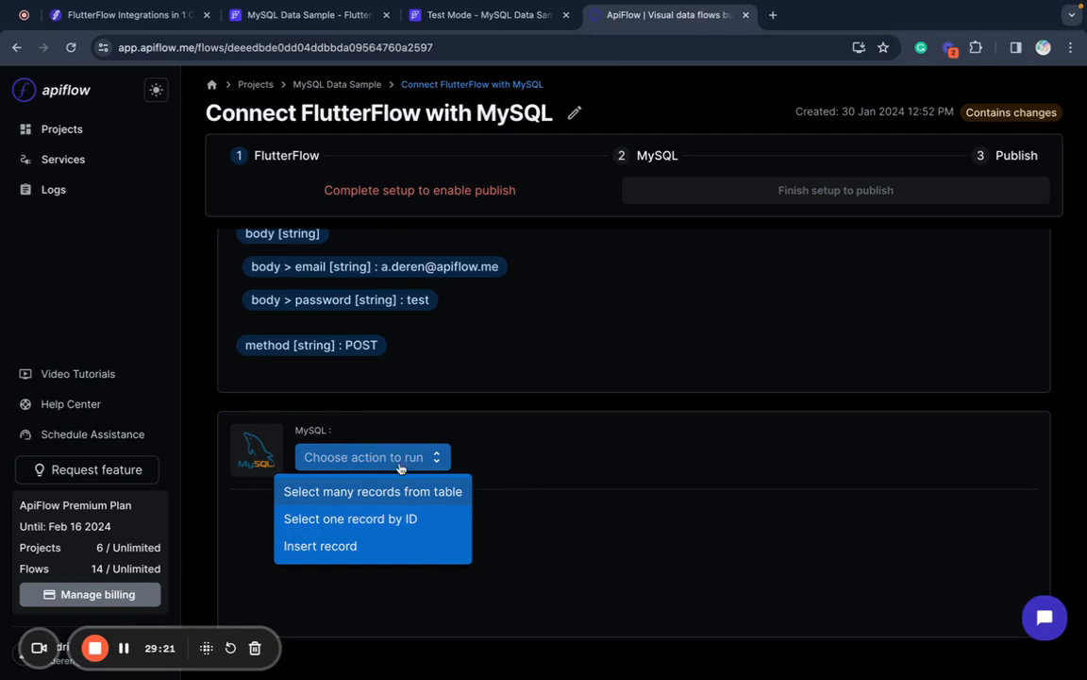
{"action": "left_click", "coordinate": [377, 518]}
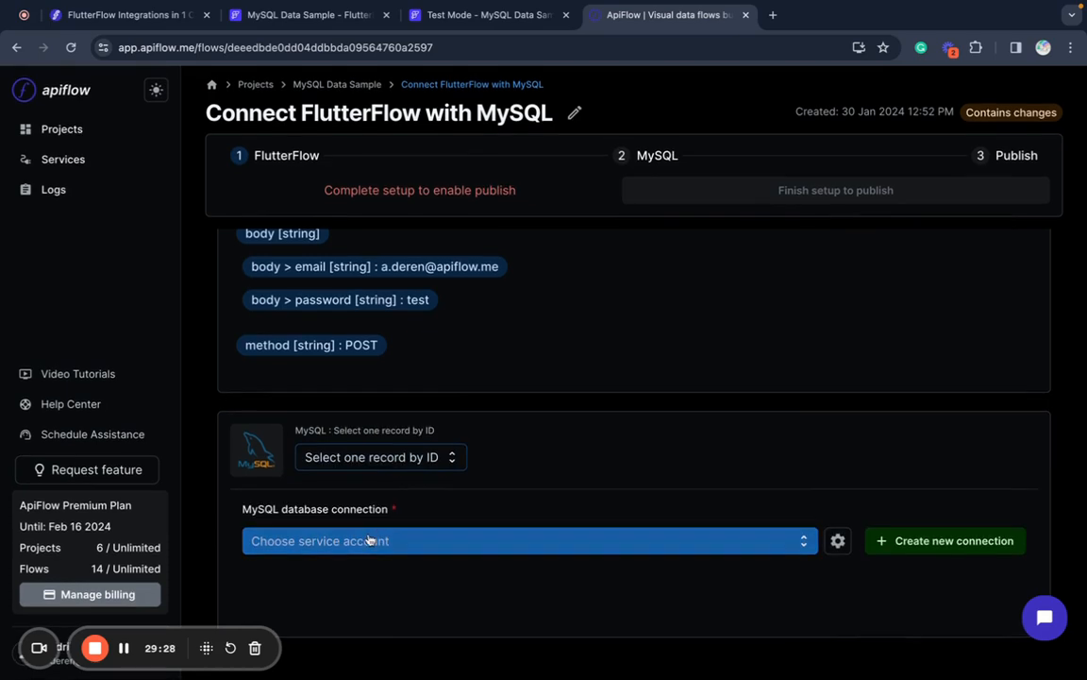
{"action": "left_click", "coordinate": [369, 540]}
{"action": "left_click", "coordinate": [283, 578]}
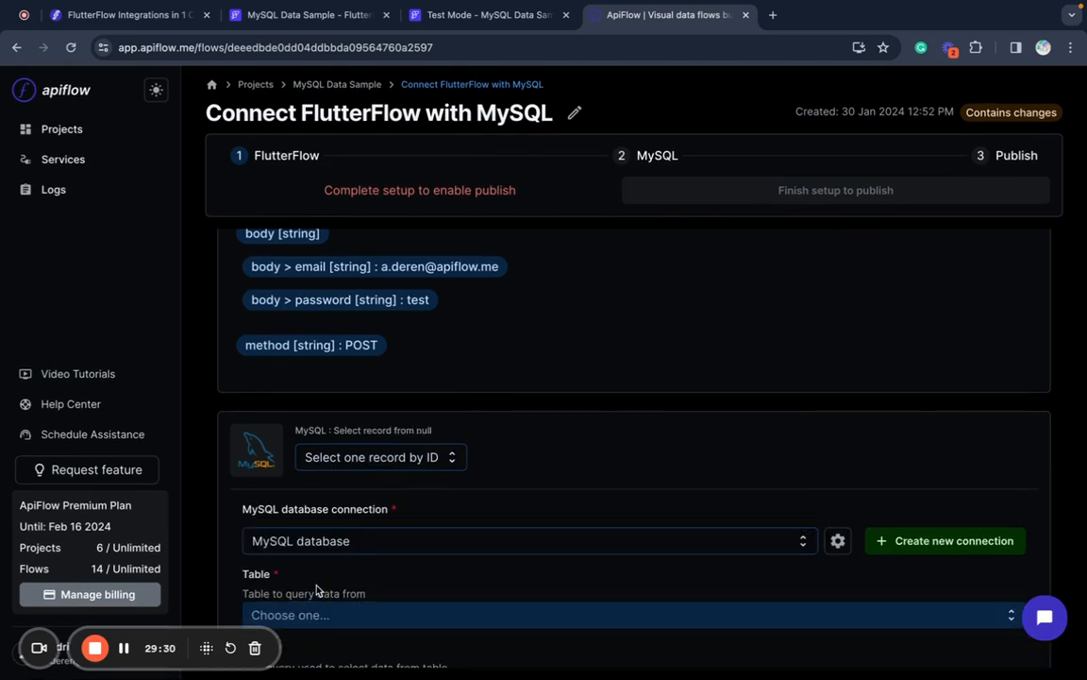
{"action": "scroll", "coordinate": [317, 590], "scroll_direction": "down", "scroll_amount": 5}
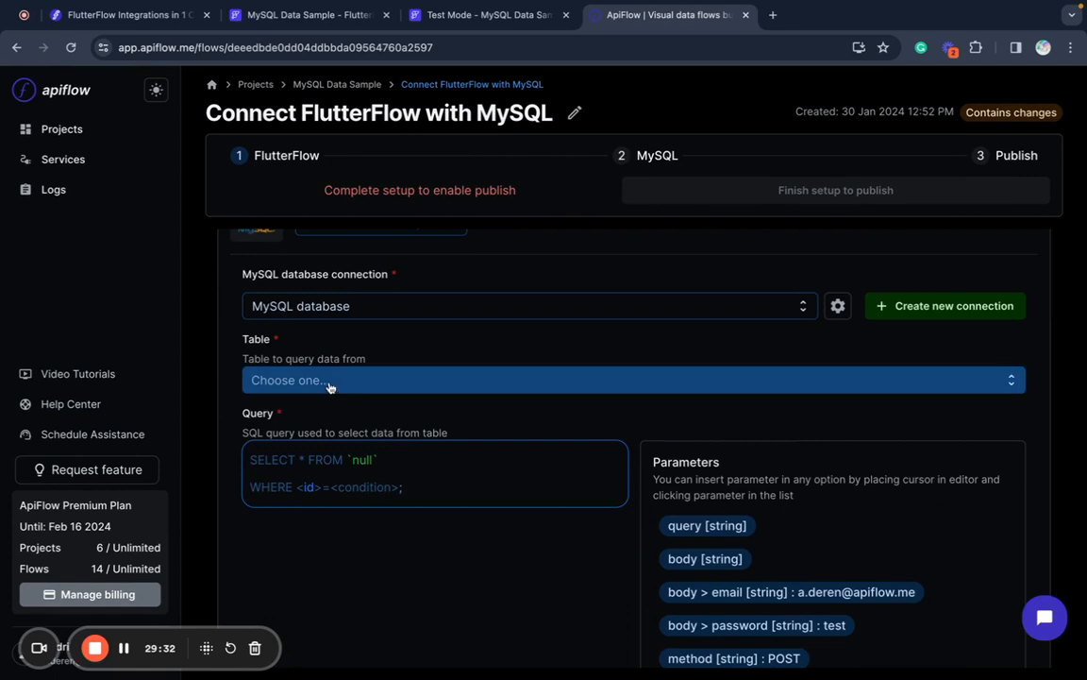
{"action": "left_click", "coordinate": [330, 383]}
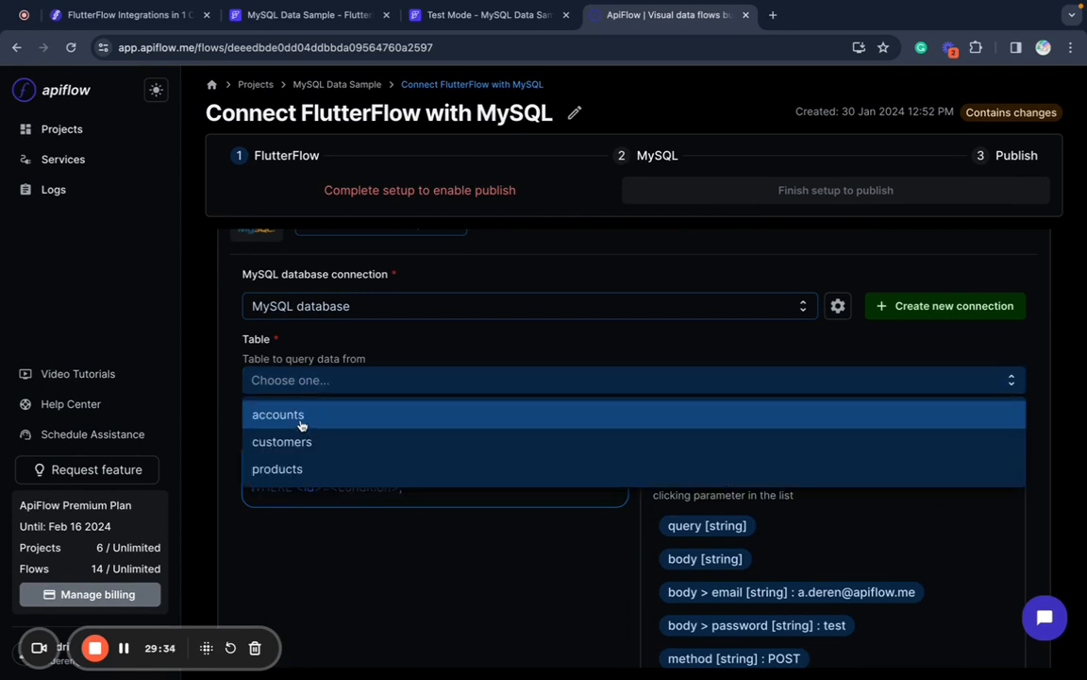
{"action": "left_click", "coordinate": [300, 424]}
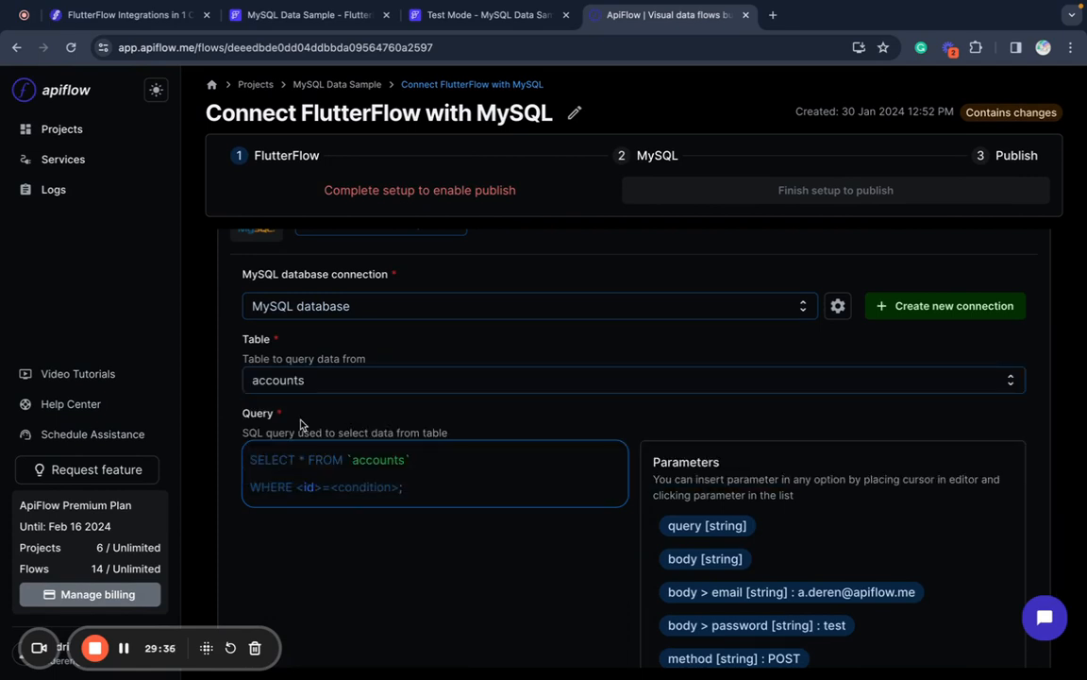
- Replace the placeholder WHERE condition with email matching the incoming email parameter
{"action": "left_click", "coordinate": [401, 488]}
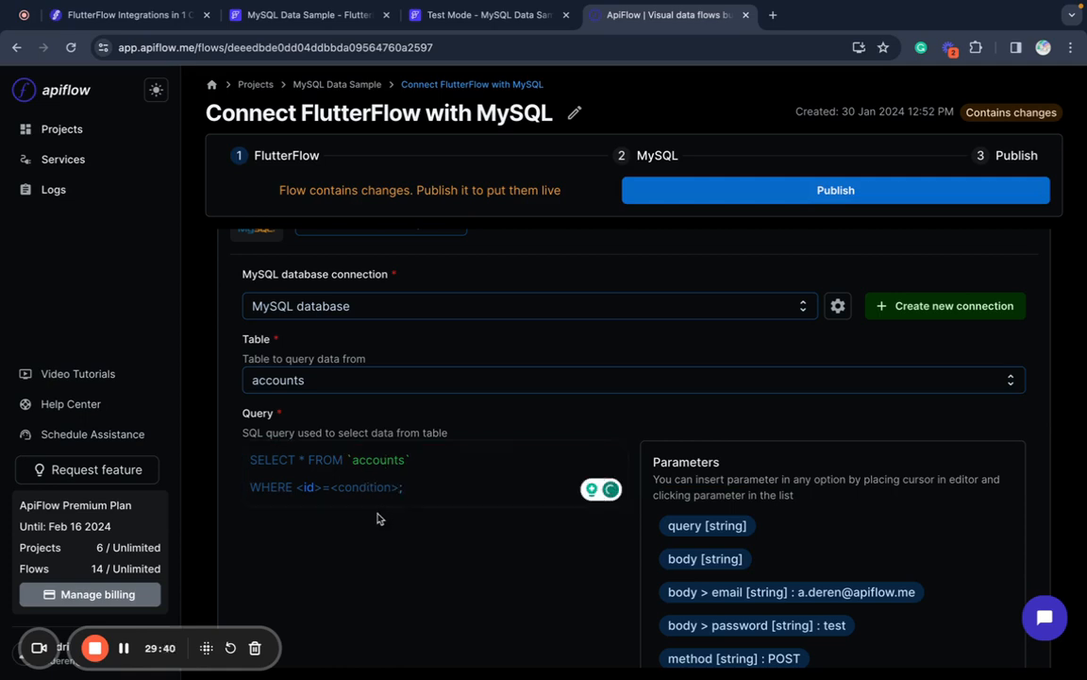
{"action": "key", "text": "BackSpace"}
{"action": "key", "text": "BackSpace"}
{"action": "key", "text": "BackSpace"}
{"action": "key", "text": "BackSpace"}
{"action": "key", "text": "BackSpace"}
{"action": "key", "text": "BackSpace"}
{"action": "key", "text": "BackSpace"}
{"action": "key", "text": "BackSpace"}
{"action": "key", "text": "BackSpace"}
{"action": "key", "text": "BackSpace"}
{"action": "key", "text": "BackSpace"}
{"action": "key", "text": "BackSpace"}
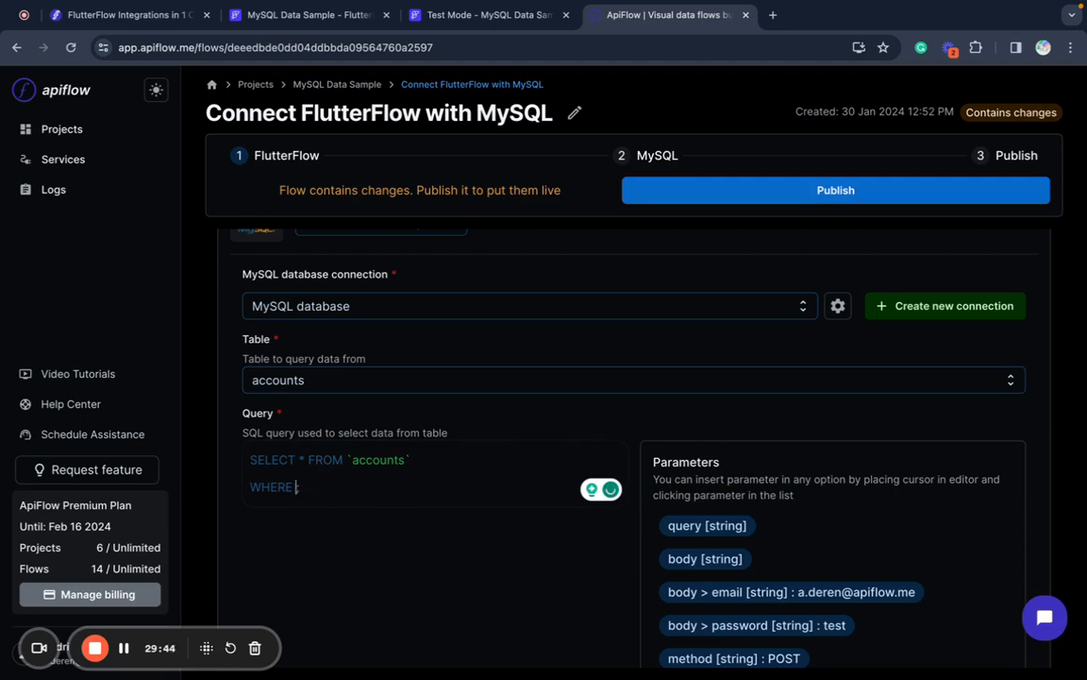
{"action": "type", "text": "email'="}
{"action": "left_click", "coordinate": [760, 592]}
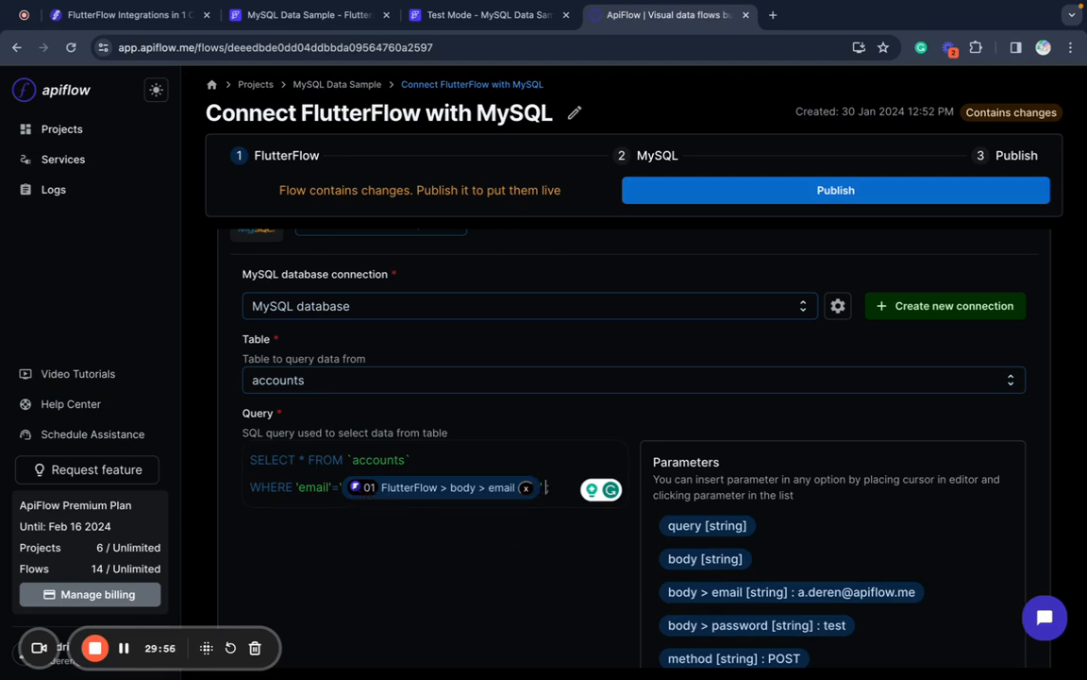
- Add an AND clause matching 'password' against MD5 of the password parameter, then publish the flow
{"action": "type", "text": "' AND"}
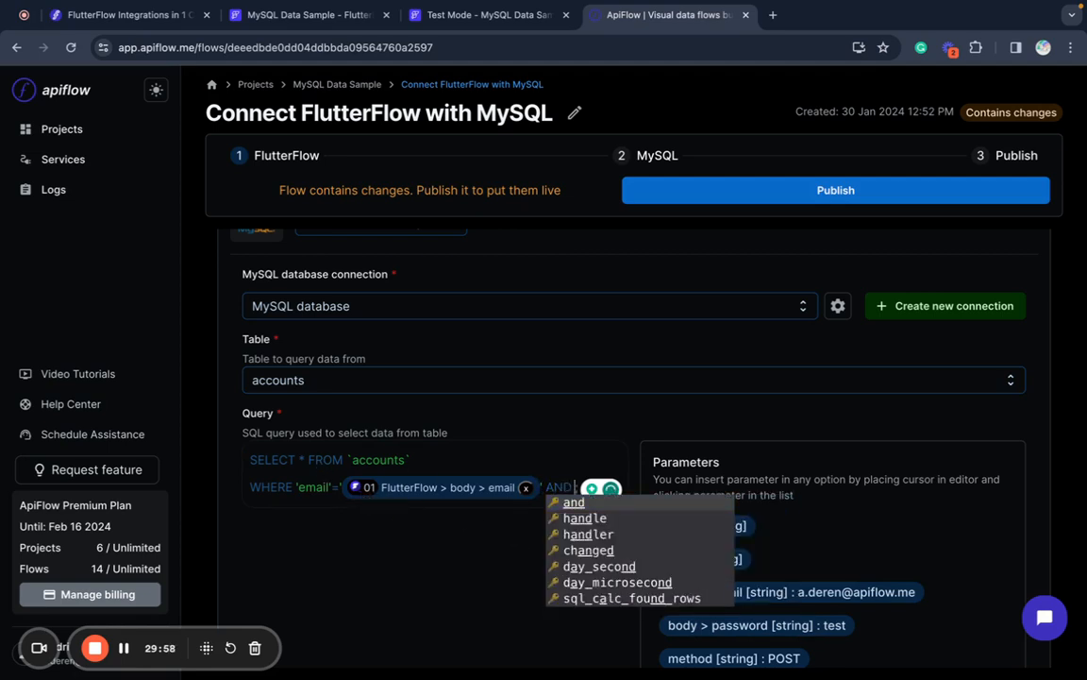
{"action": "scroll", "coordinate": [576, 453], "scroll_direction": "down", "scroll_amount": 1}
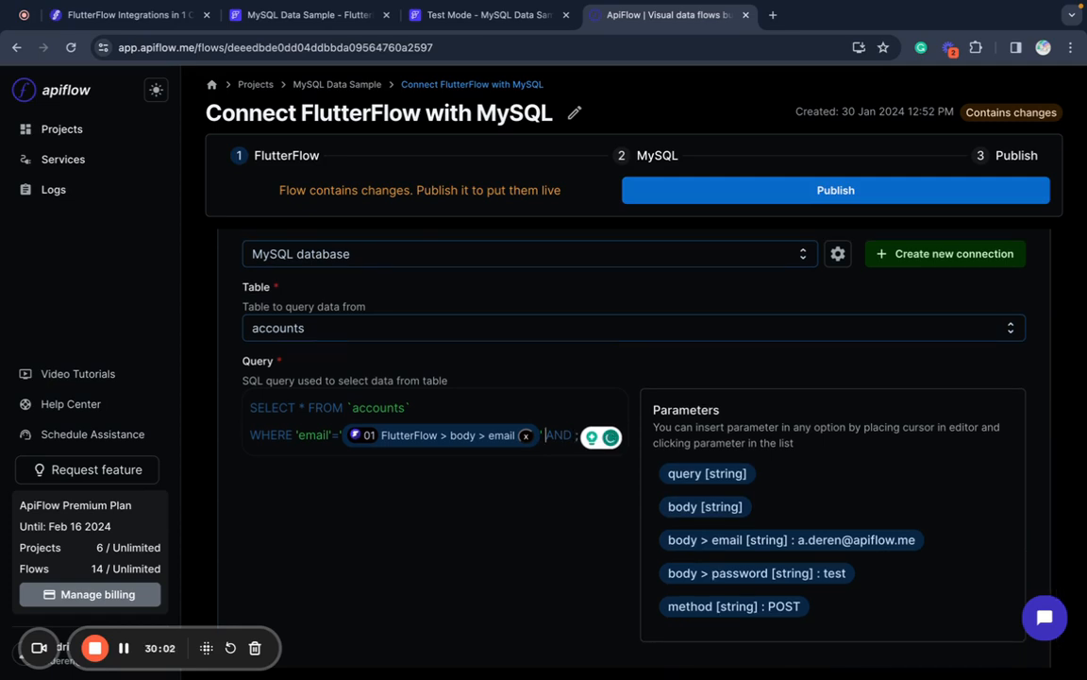
{"action": "key", "text": "Return"}
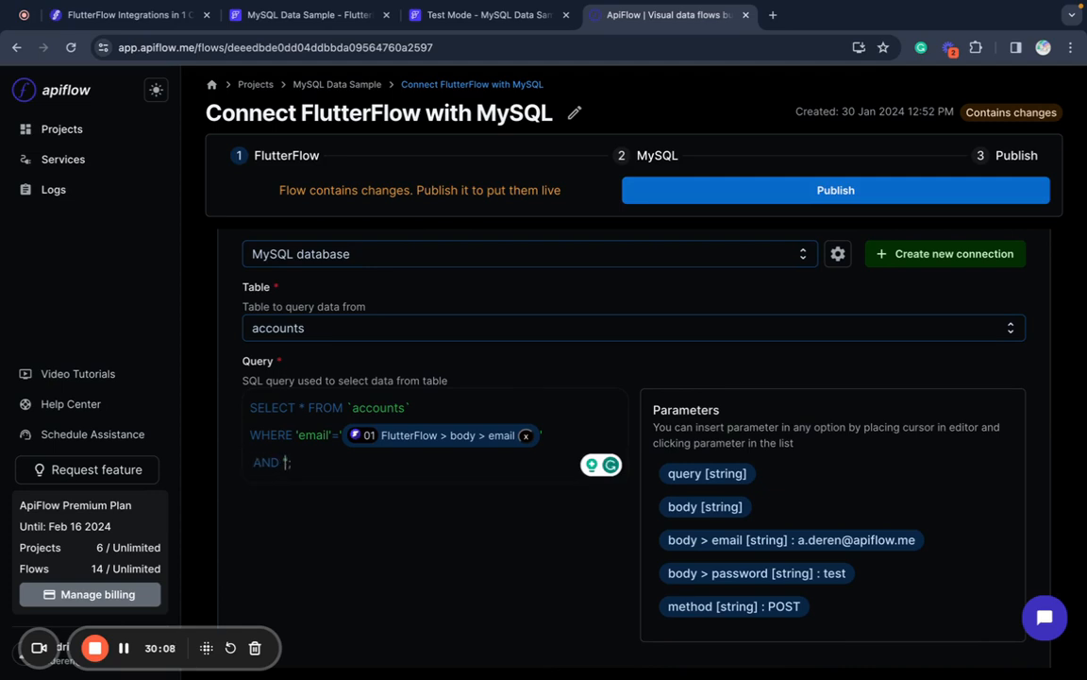
{"action": "type", "text": "'password'=MD5"}
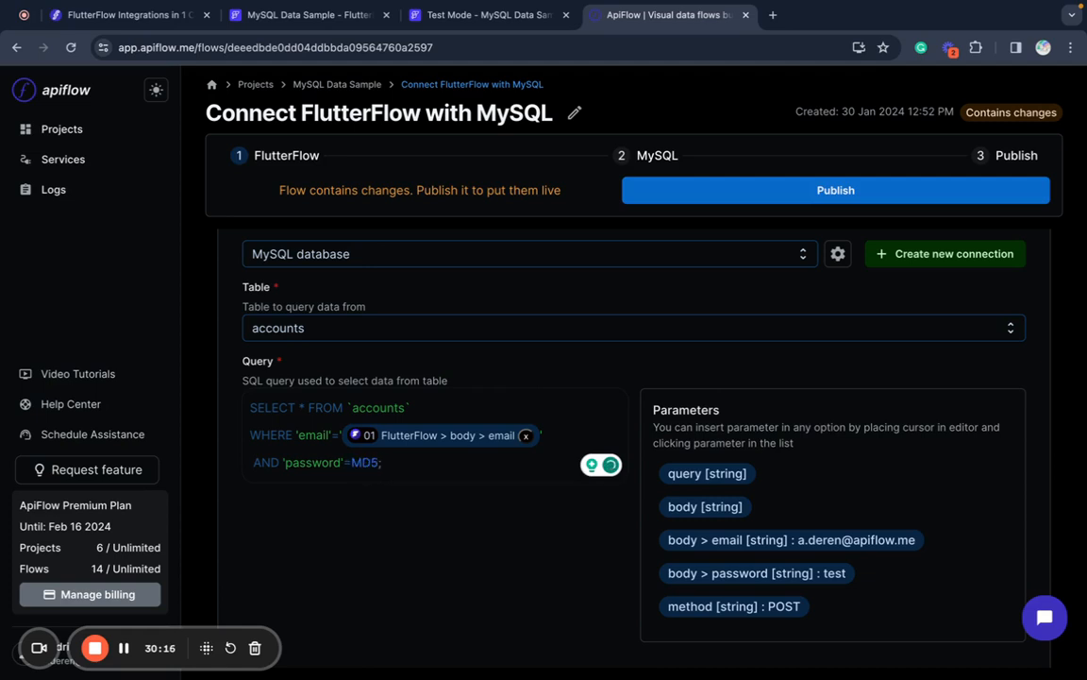
{"action": "type", "text": "('"}
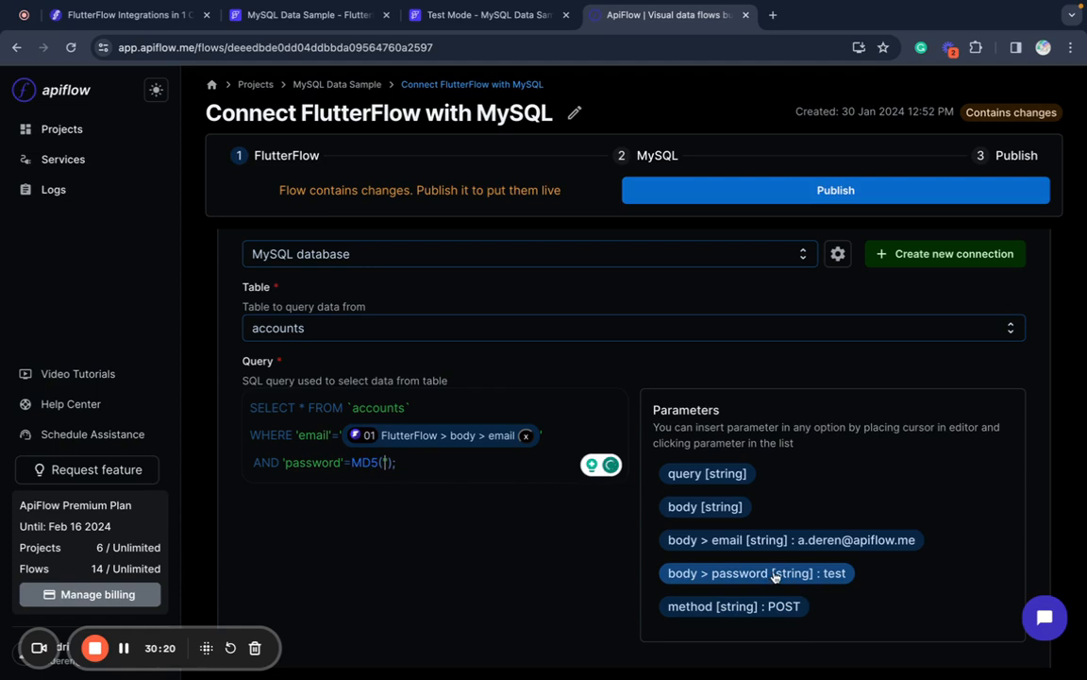
{"action": "left_click", "coordinate": [774, 573]}
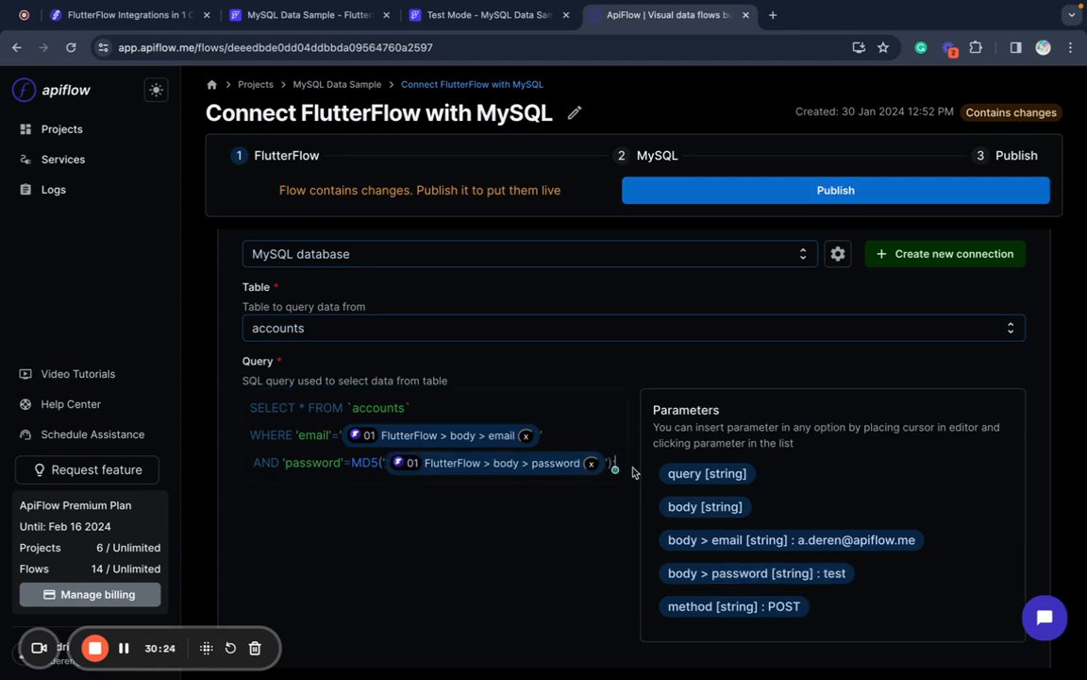
{"action": "left_click", "coordinate": [765, 192]}
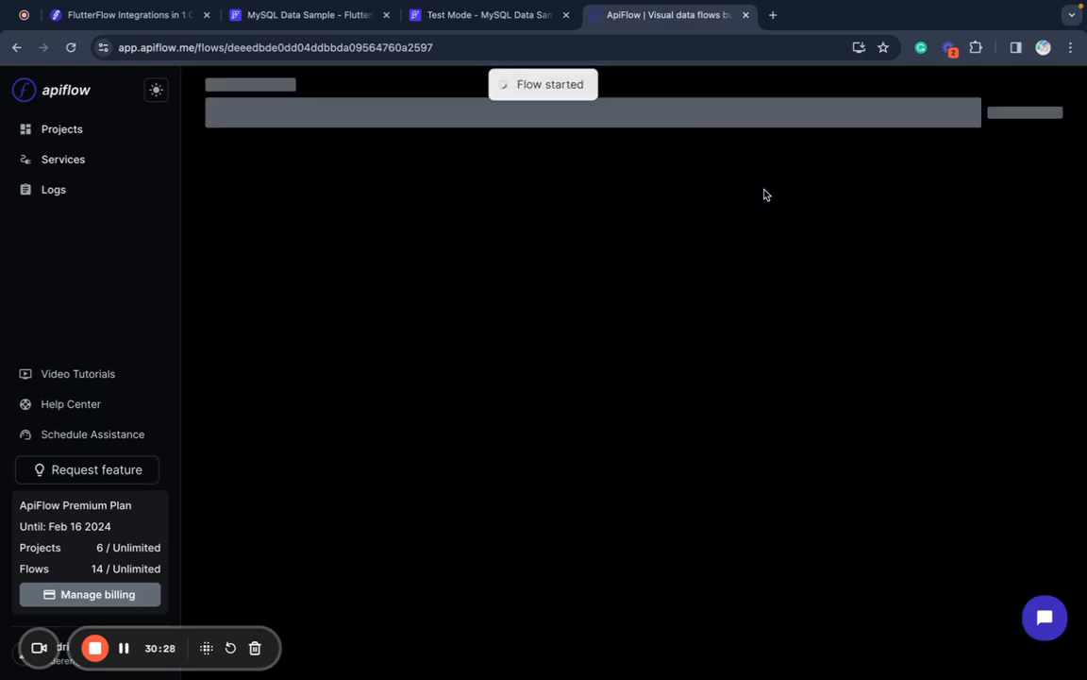
{"action": "scroll", "coordinate": [609, 369], "scroll_direction": "up", "scroll_amount": 2}
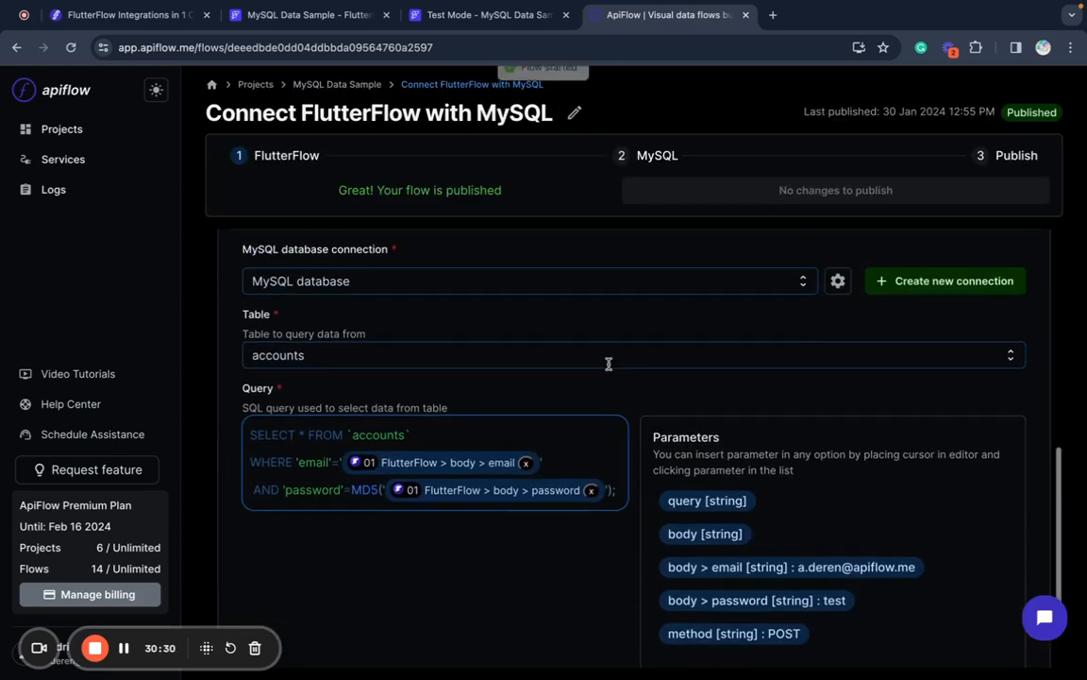
- Test the Sing In Account API call, add '2' to the test password, and rerun it
{"action": "left_click", "coordinate": [484, 21]}
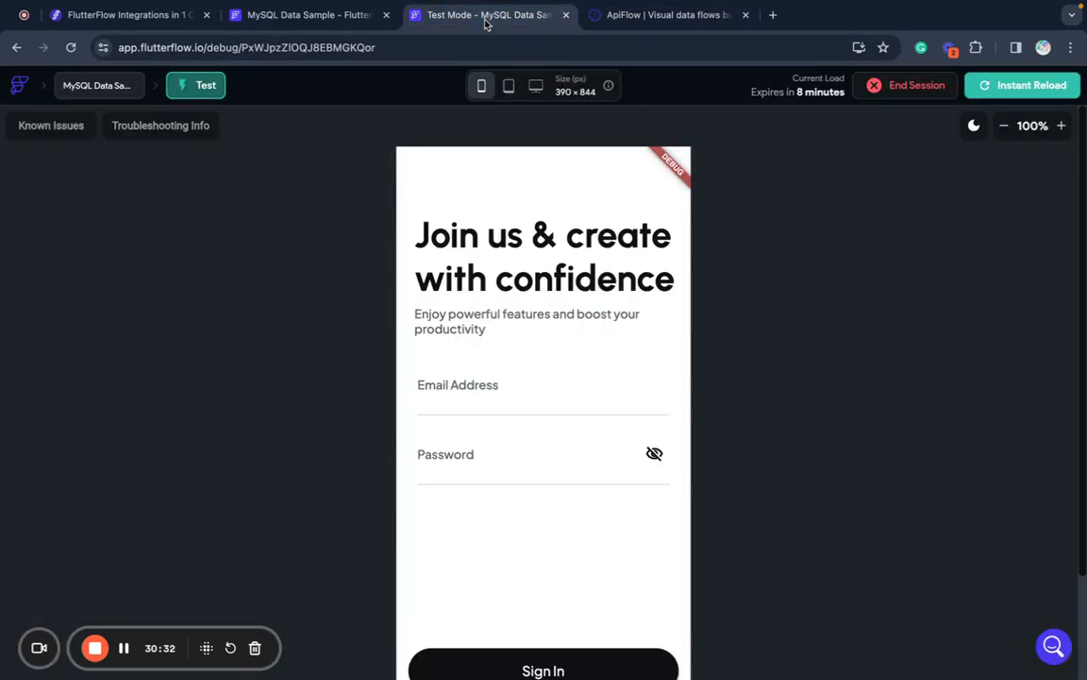
{"action": "left_click", "coordinate": [348, 19]}
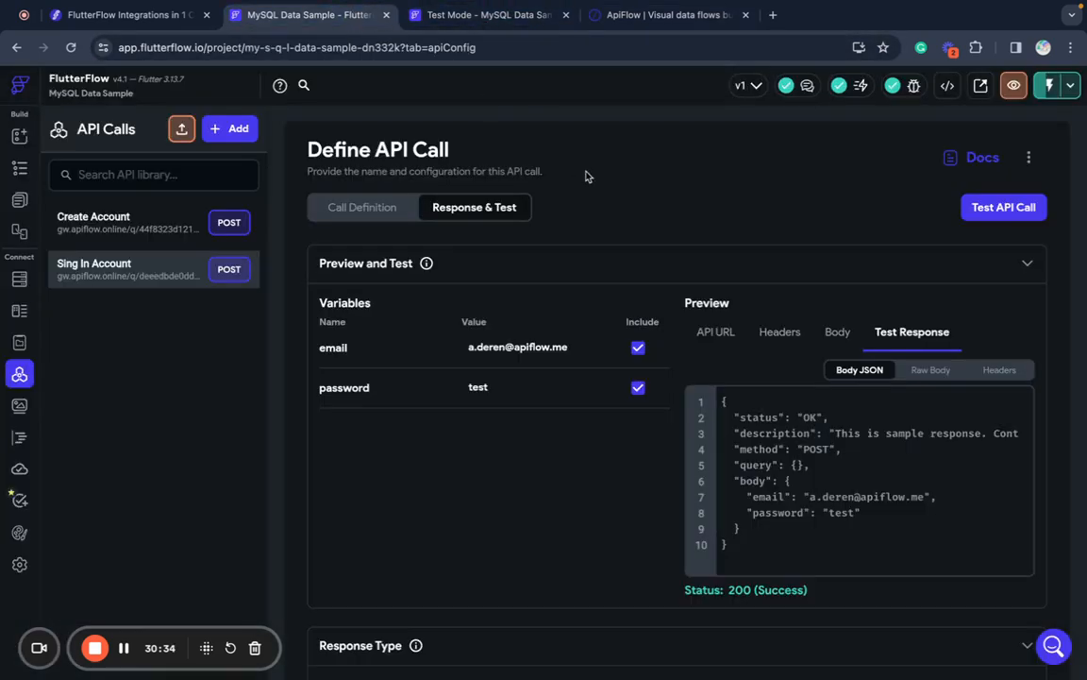
{"action": "left_click", "coordinate": [990, 215]}
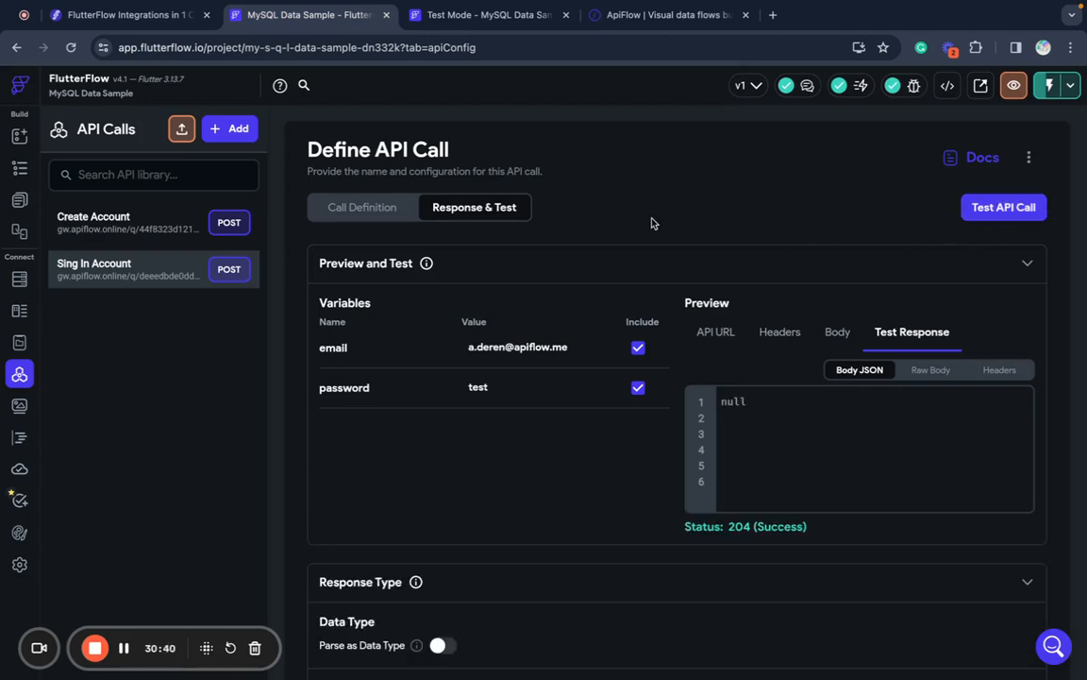
{"action": "left_click", "coordinate": [498, 388]}
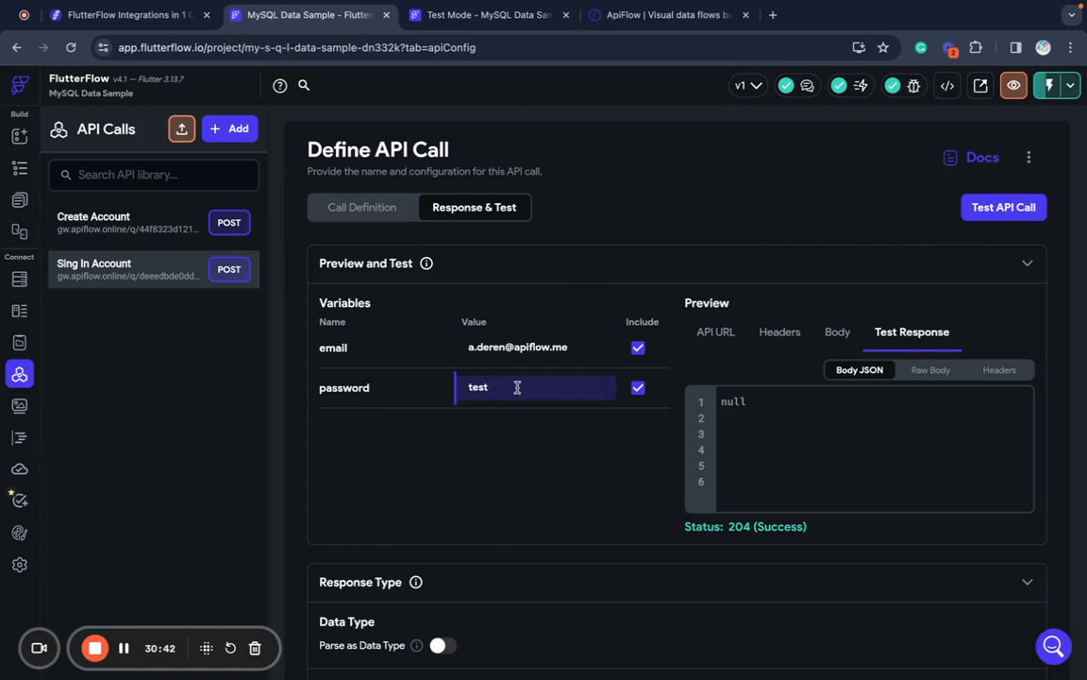
{"action": "type", "text": "2"}
{"action": "left_click", "coordinate": [1000, 208]}
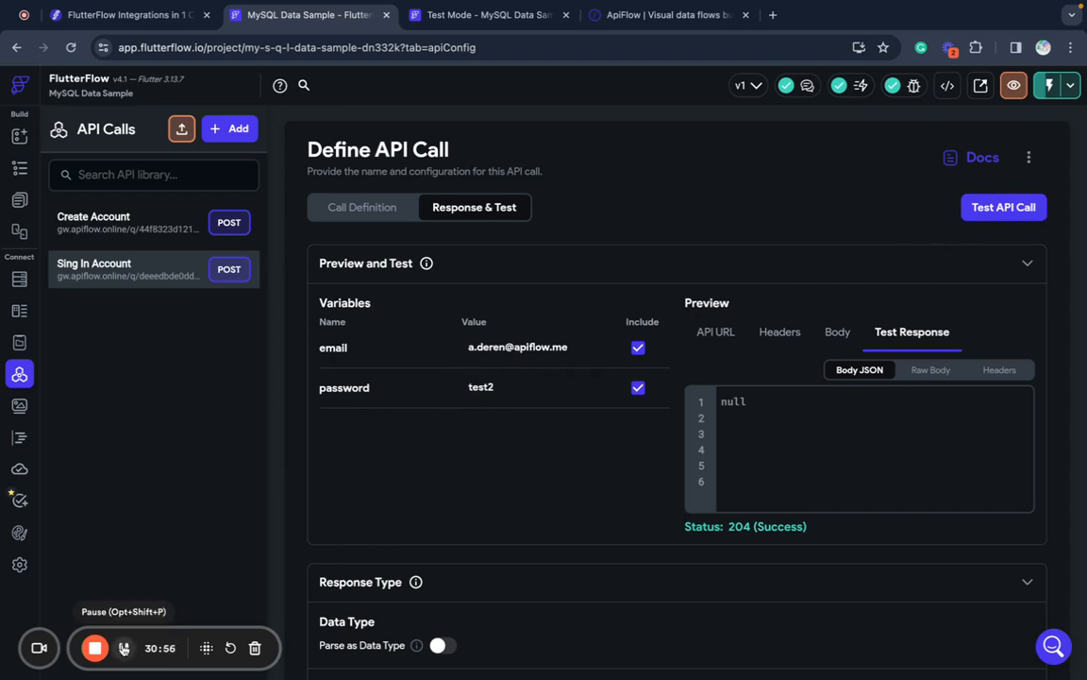
- Bring up MySQL Workbench and refresh the schema's table list
{"action": "mouse_move", "coordinate": [660, 675]}
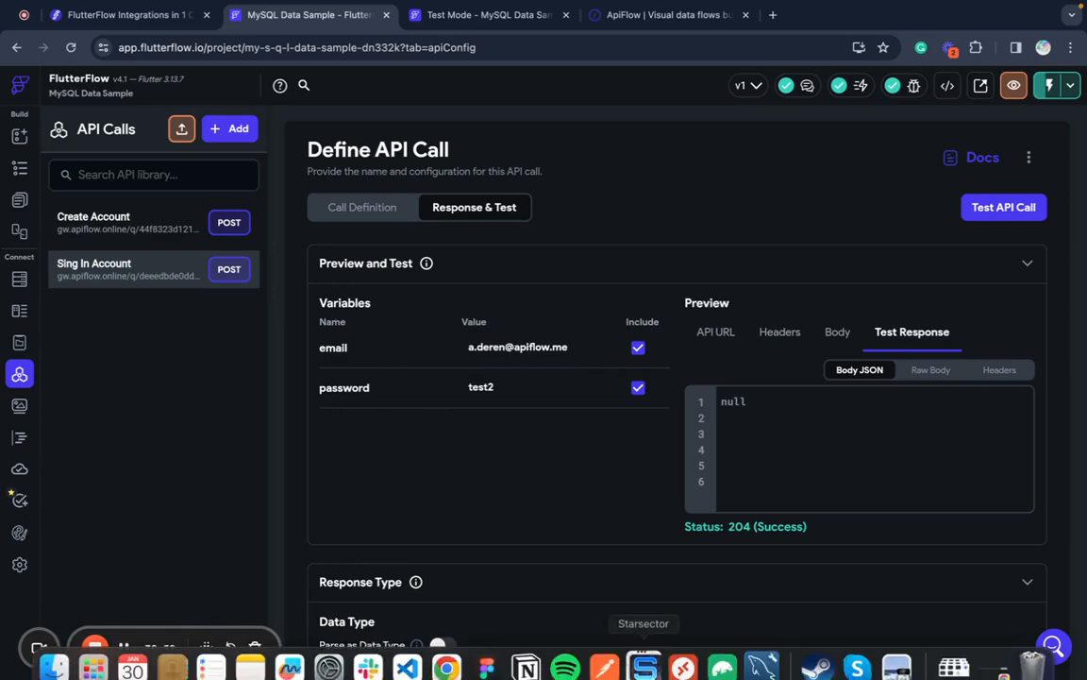
{"action": "left_click", "coordinate": [761, 650]}
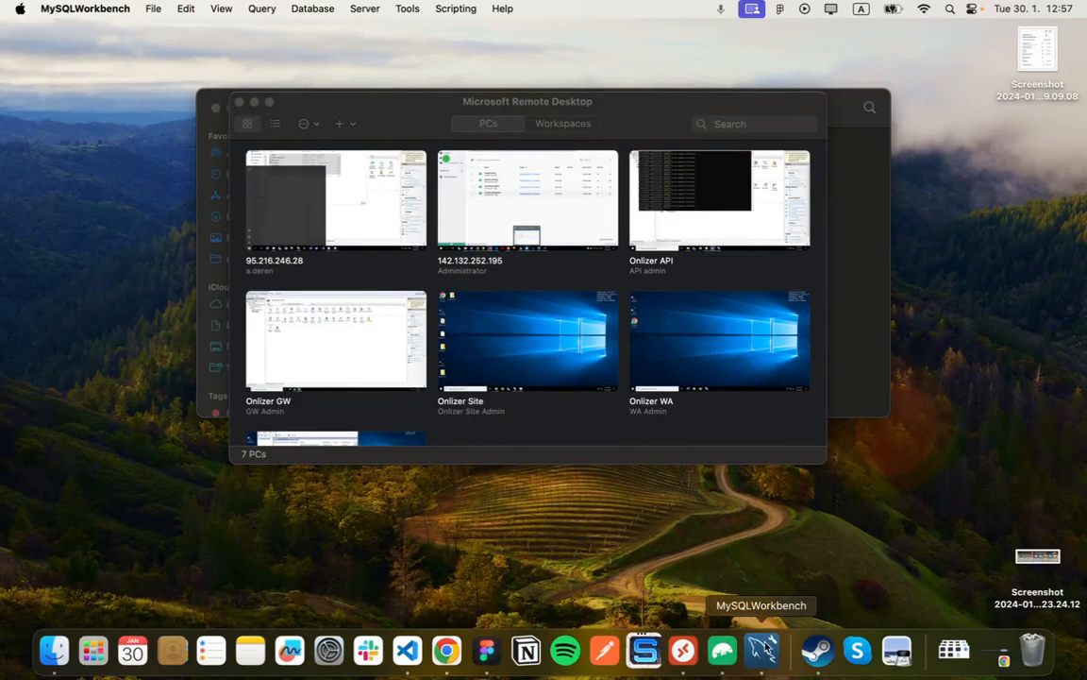
{"action": "left_click", "coordinate": [761, 649]}
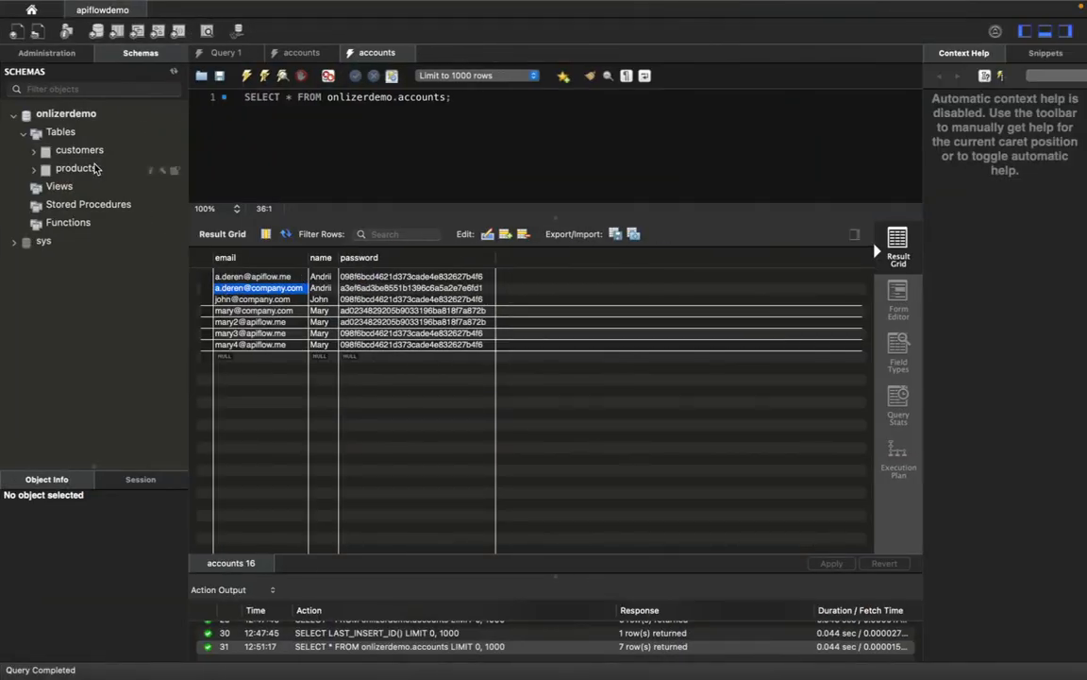
{"action": "right_click", "coordinate": [71, 137]}
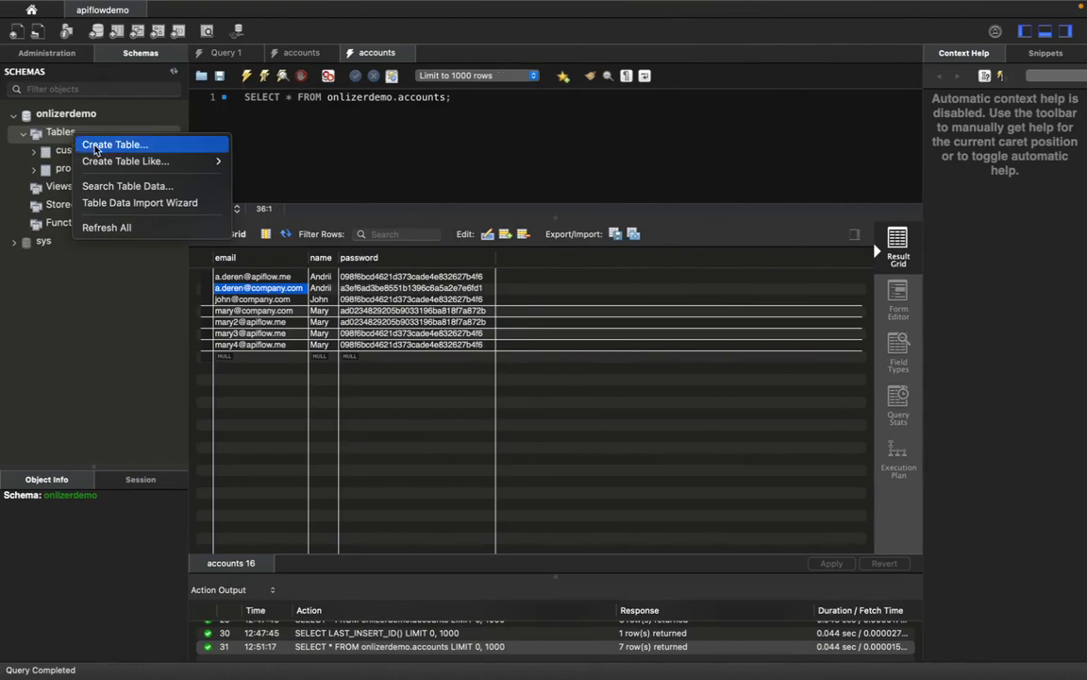
{"action": "left_click", "coordinate": [104, 226]}
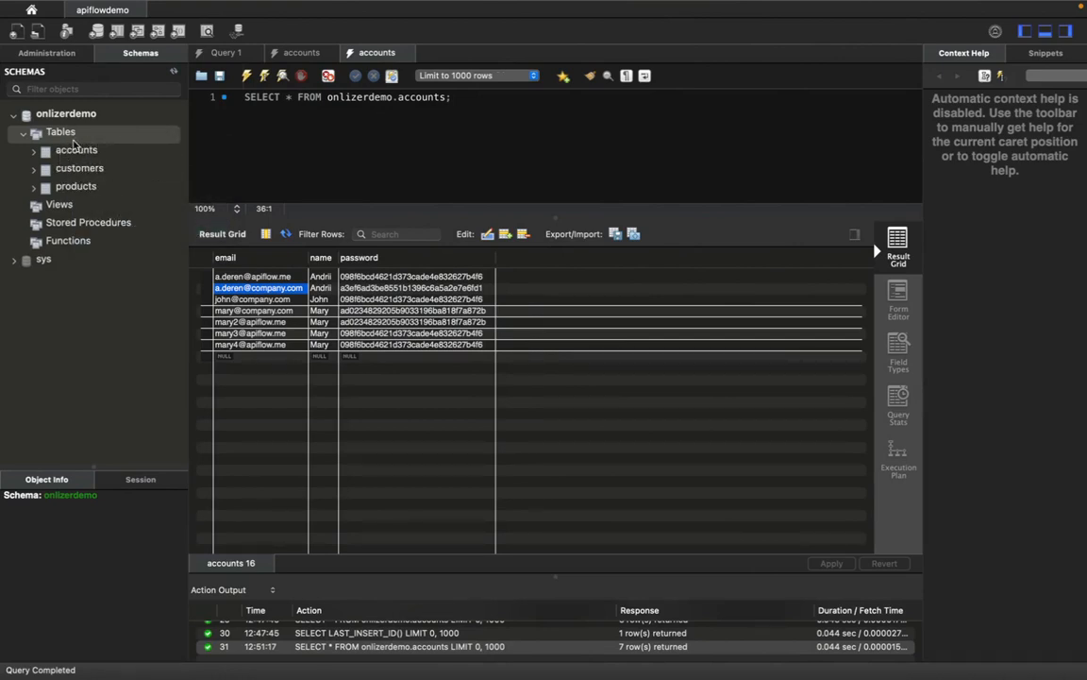
- Drop the accounts table
{"action": "left_click", "coordinate": [66, 151]}
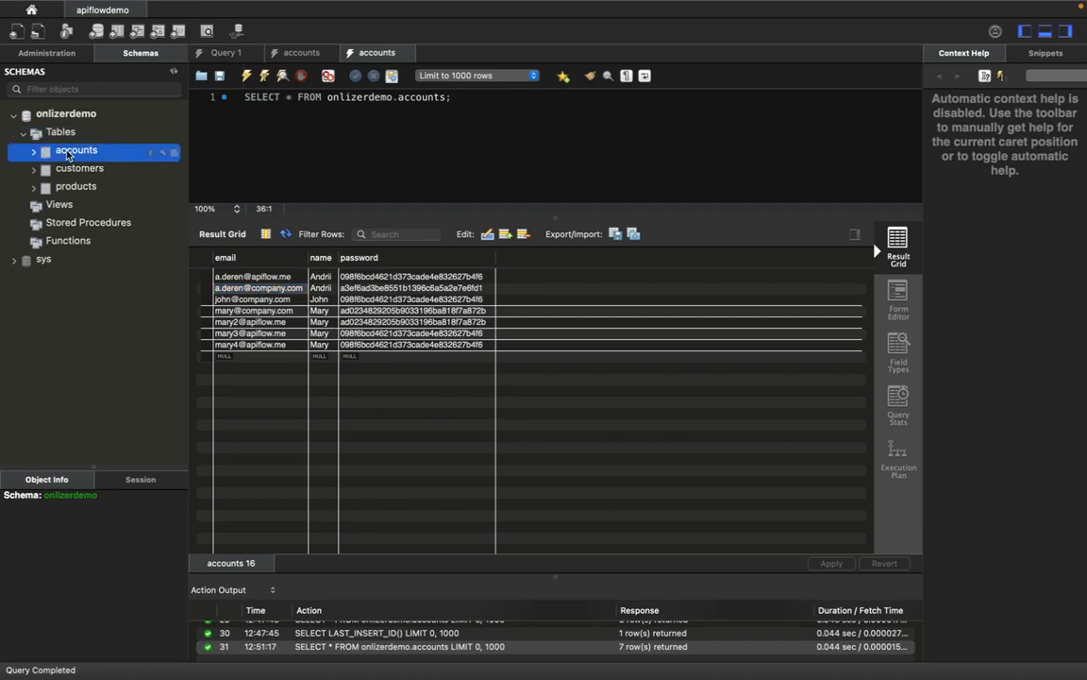
{"action": "right_click", "coordinate": [68, 153]}
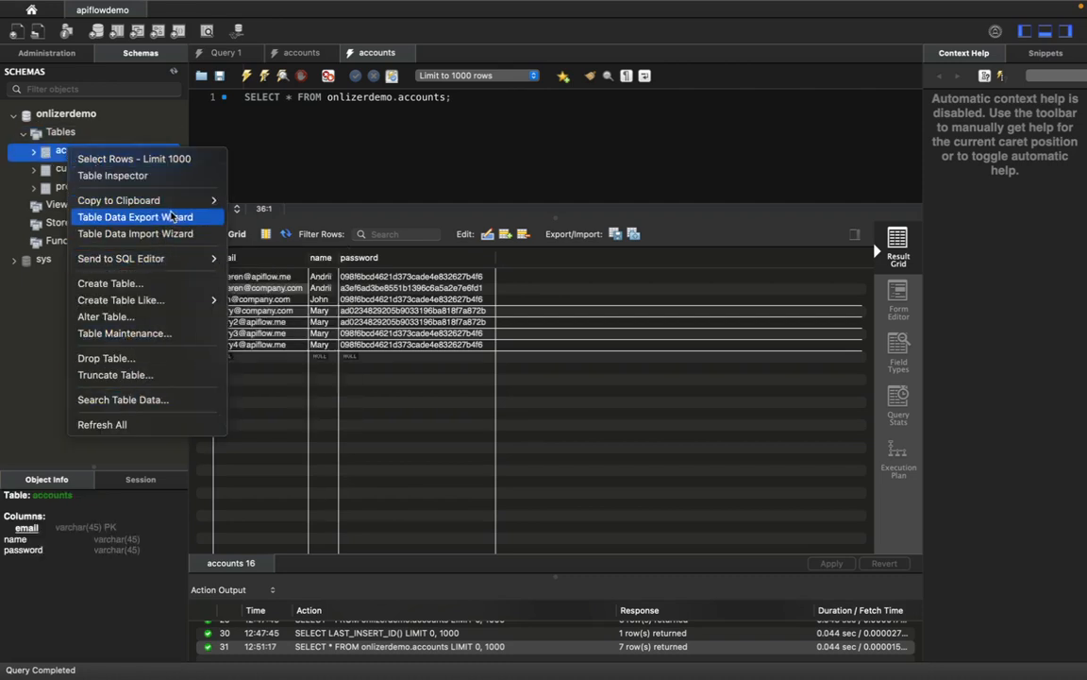
{"action": "left_click", "coordinate": [133, 359]}
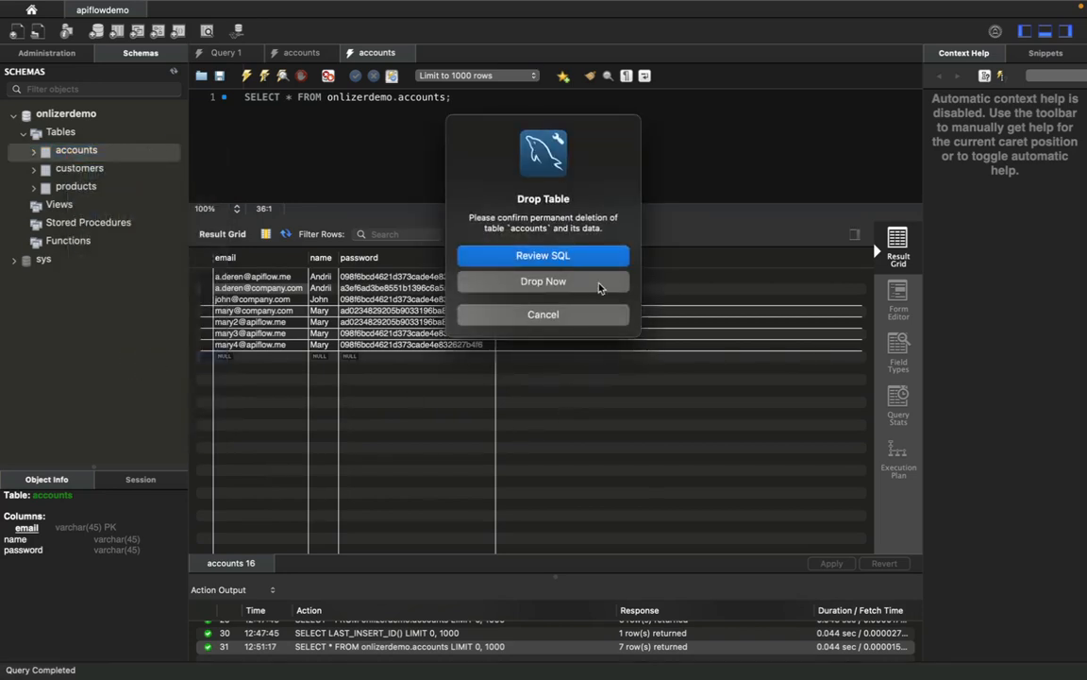
{"action": "left_click", "coordinate": [598, 286]}
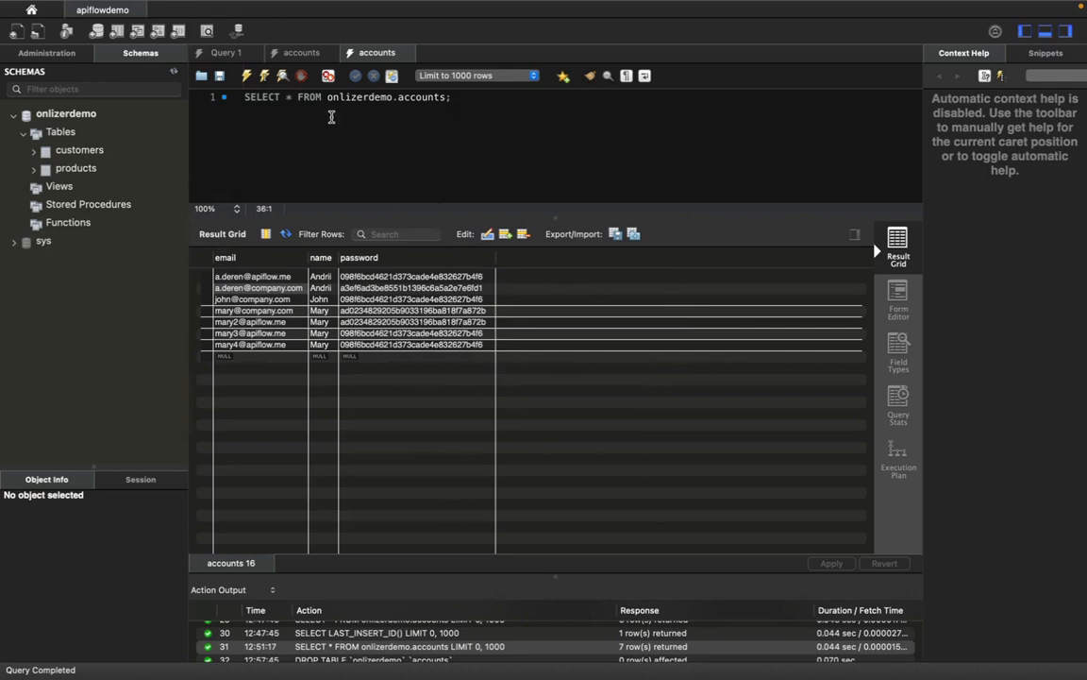
- Run the CREATE TABLE script to recreate accounts with email, name and password columns
{"action": "left_click", "coordinate": [298, 53]}
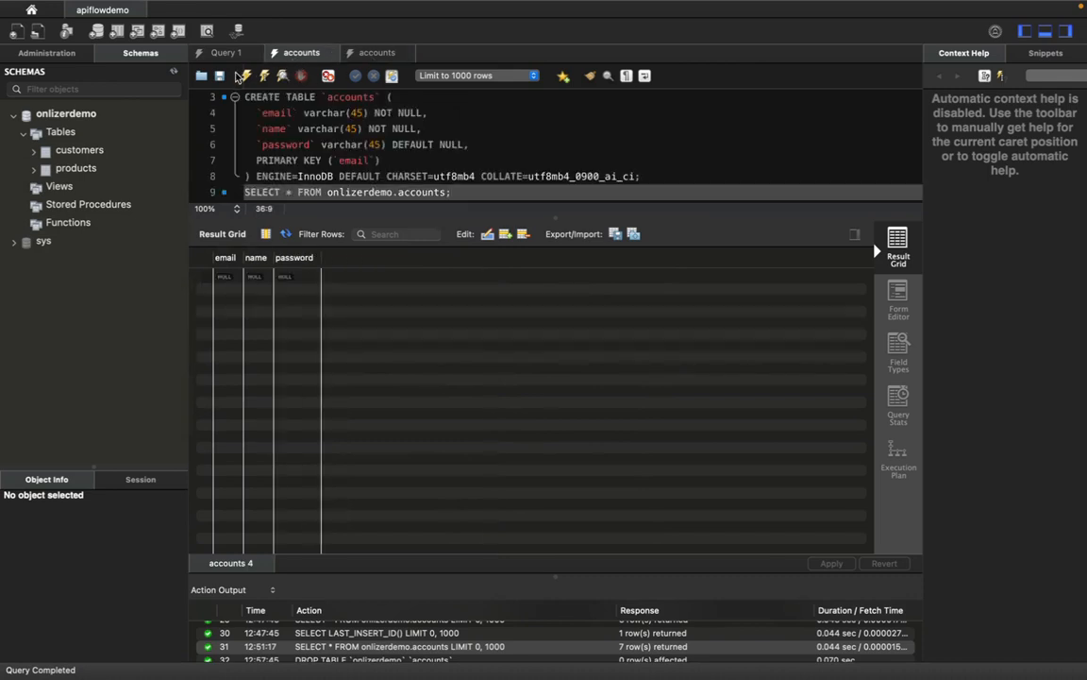
{"action": "left_click", "coordinate": [247, 76]}
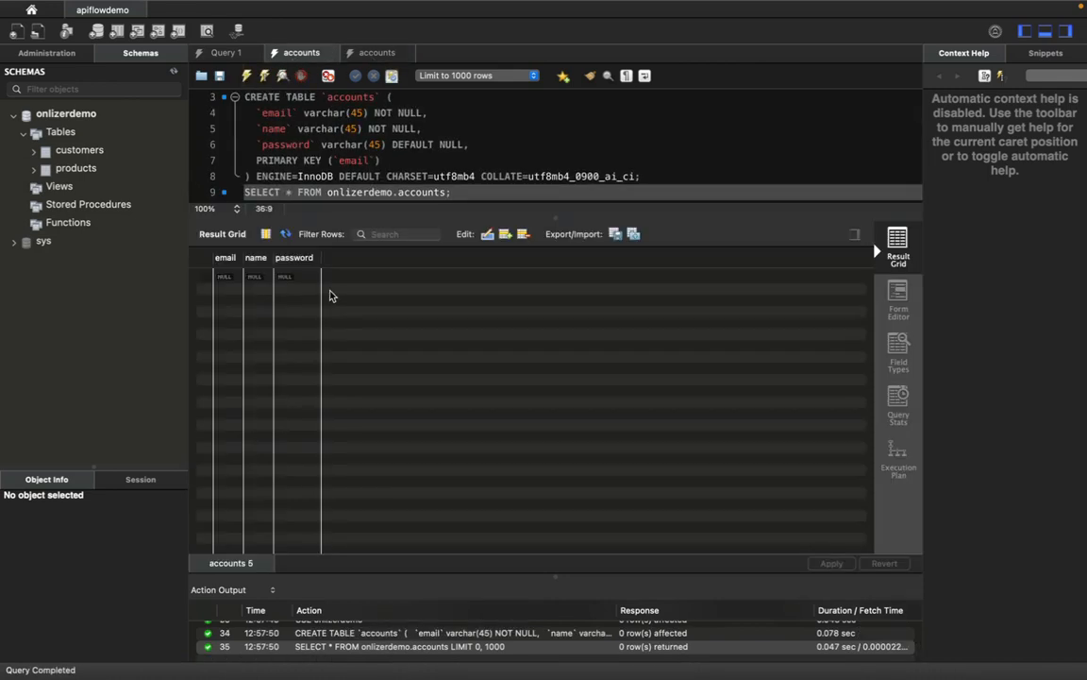
{"action": "mouse_move", "coordinate": [303, 678]}
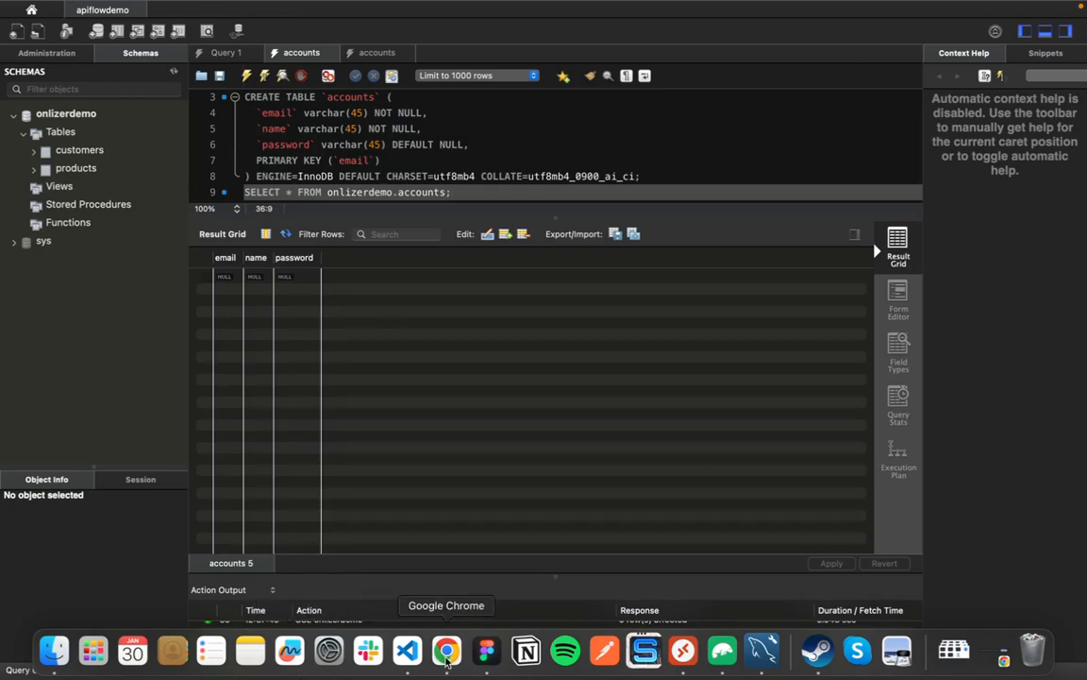
{"action": "left_click", "coordinate": [447, 651]}
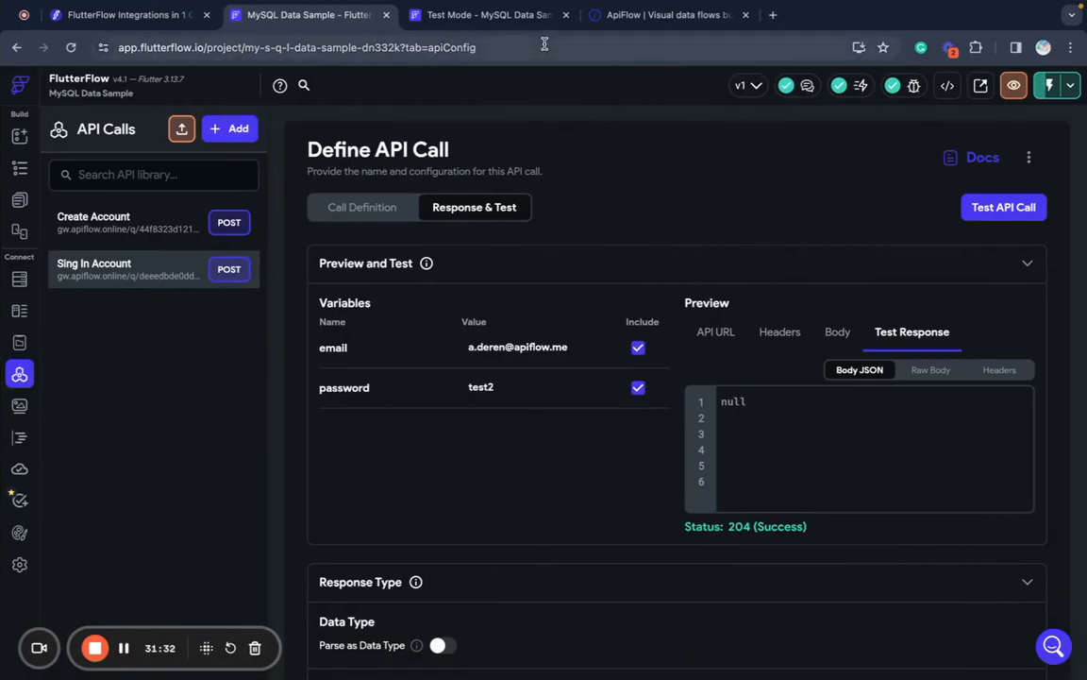
- View the Test Mode sign-in page zoomed out to 80%, then open HomePage in the page builder
{"action": "left_click", "coordinate": [412, 19]}
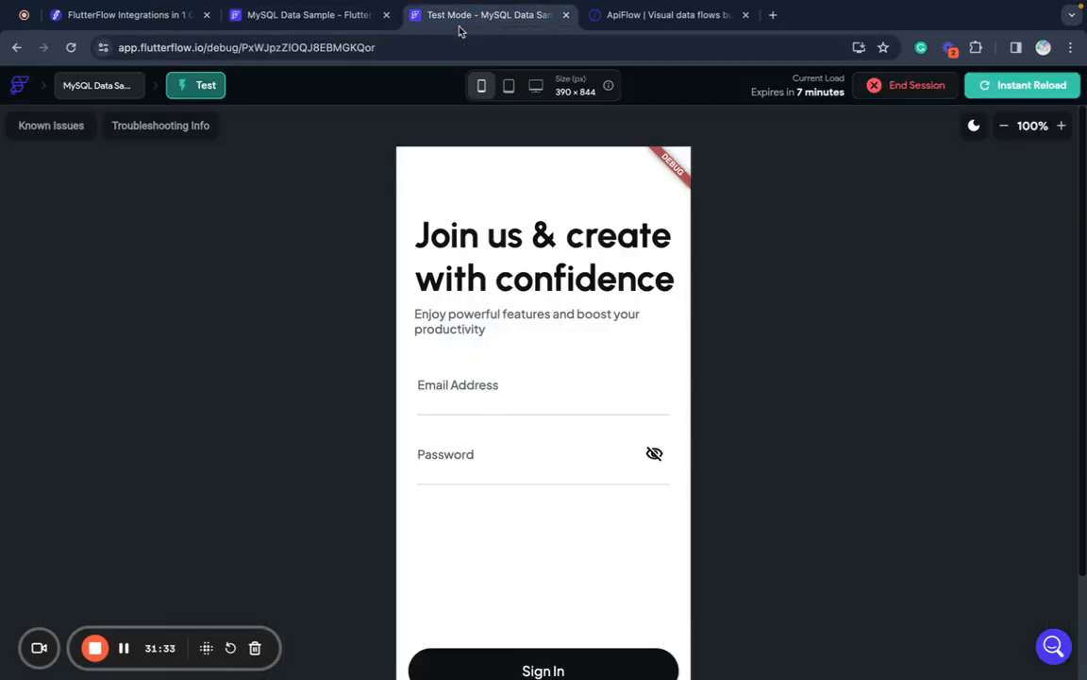
{"action": "left_click", "coordinate": [1004, 125]}
{"action": "left_click", "coordinate": [1010, 126]}
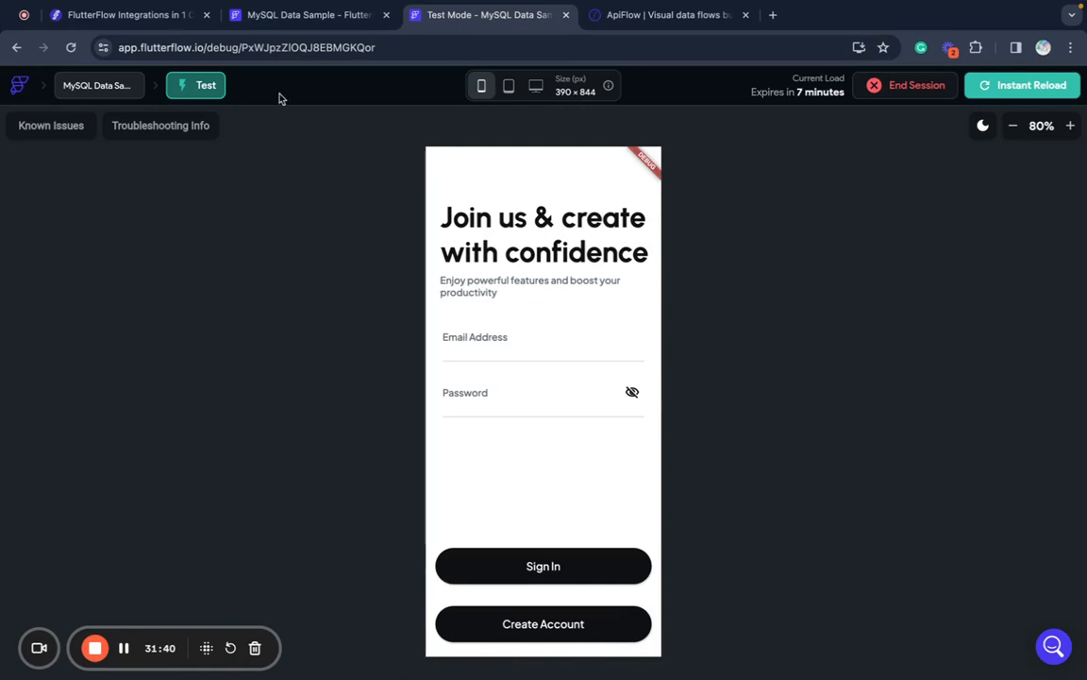
{"action": "left_click", "coordinate": [321, 18]}
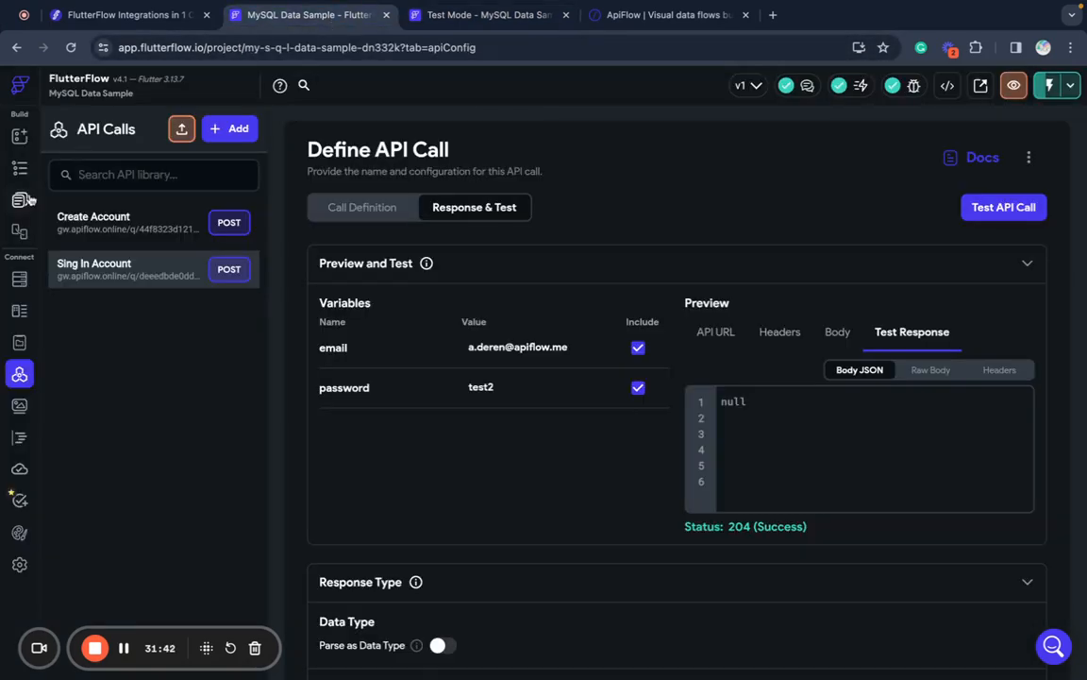
{"action": "left_click", "coordinate": [20, 135]}
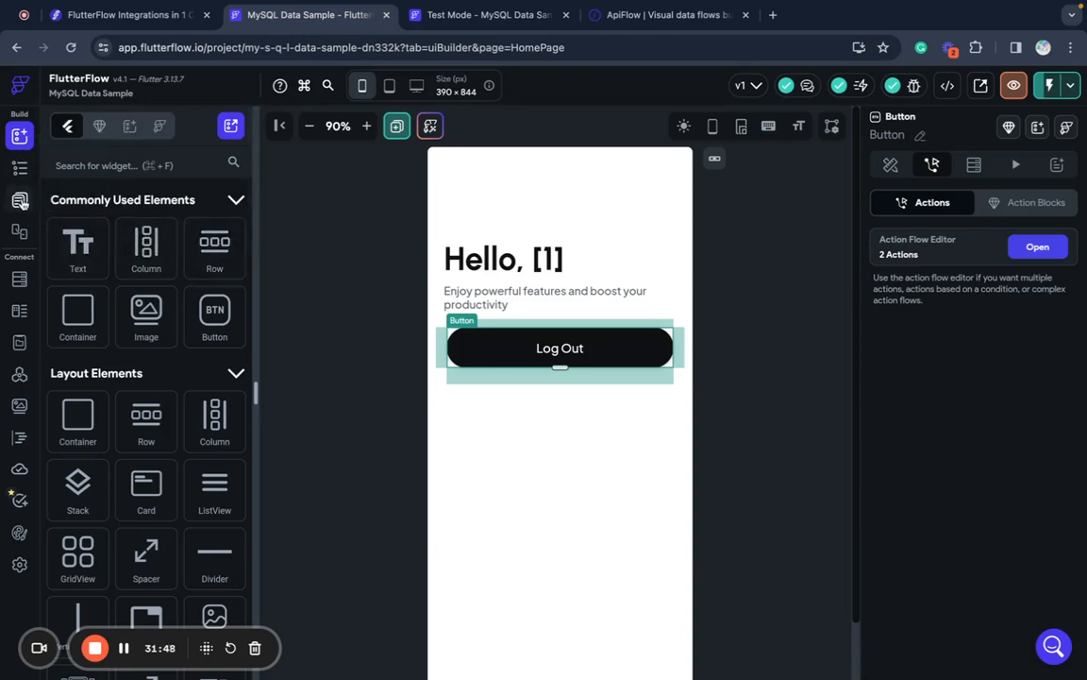
- Give the SignIn page's Create Account button a Navigate To CreateAccount tap action
{"action": "left_click", "coordinate": [20, 199]}
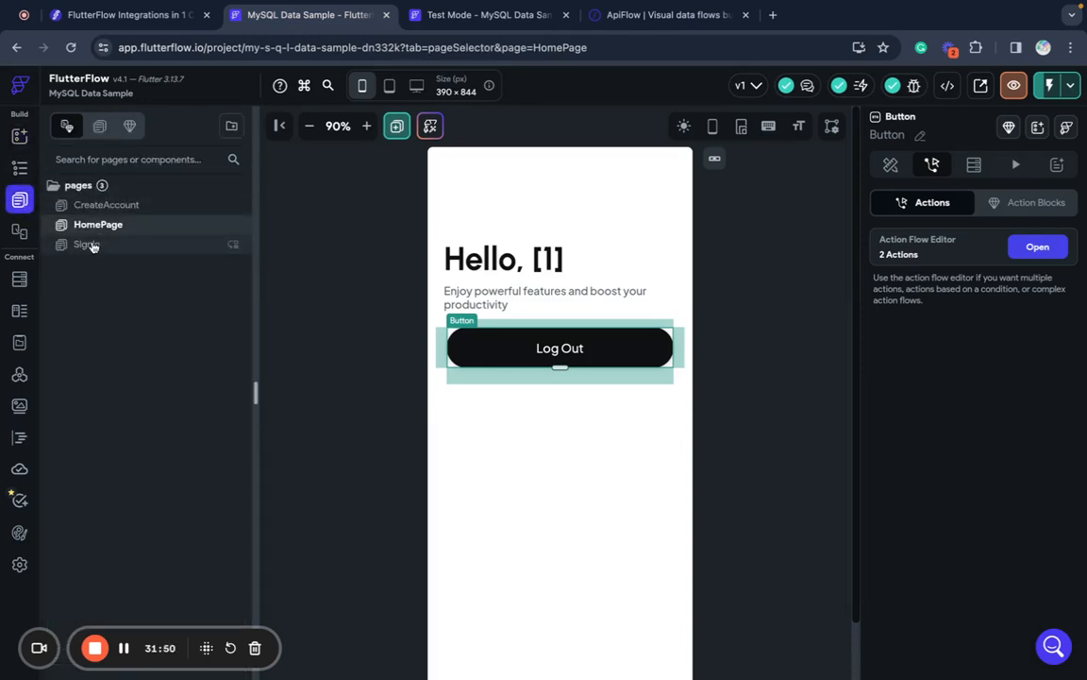
{"action": "left_click", "coordinate": [87, 244]}
{"action": "scroll", "coordinate": [564, 544], "scroll_direction": "down", "scroll_amount": 2}
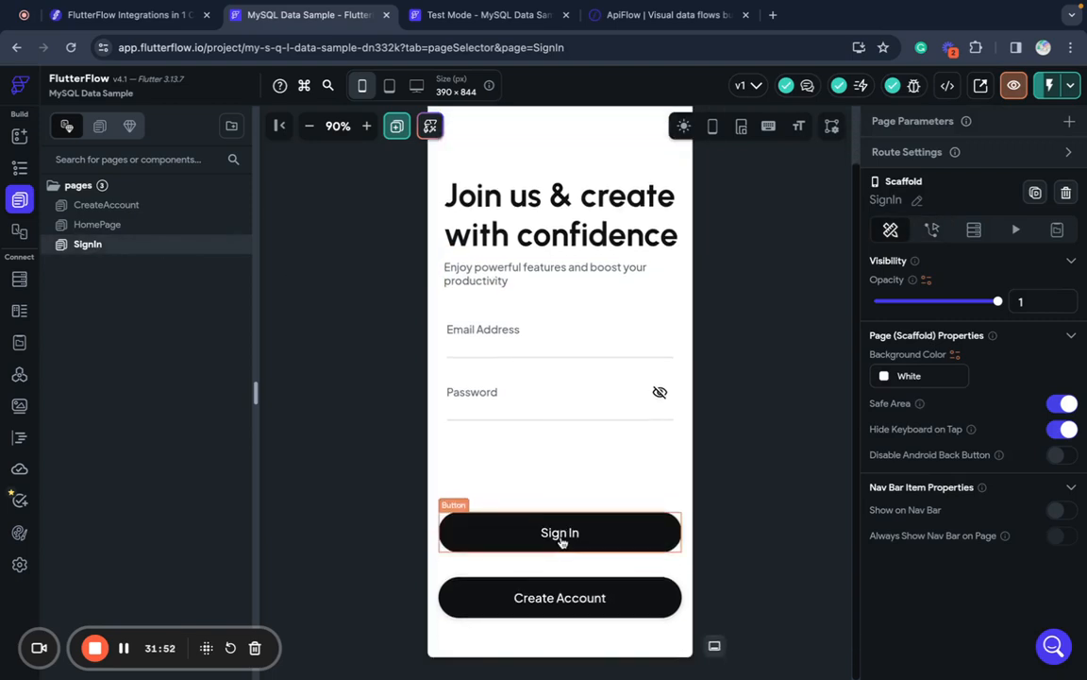
{"action": "left_click", "coordinate": [517, 610]}
{"action": "left_click", "coordinate": [931, 165]}
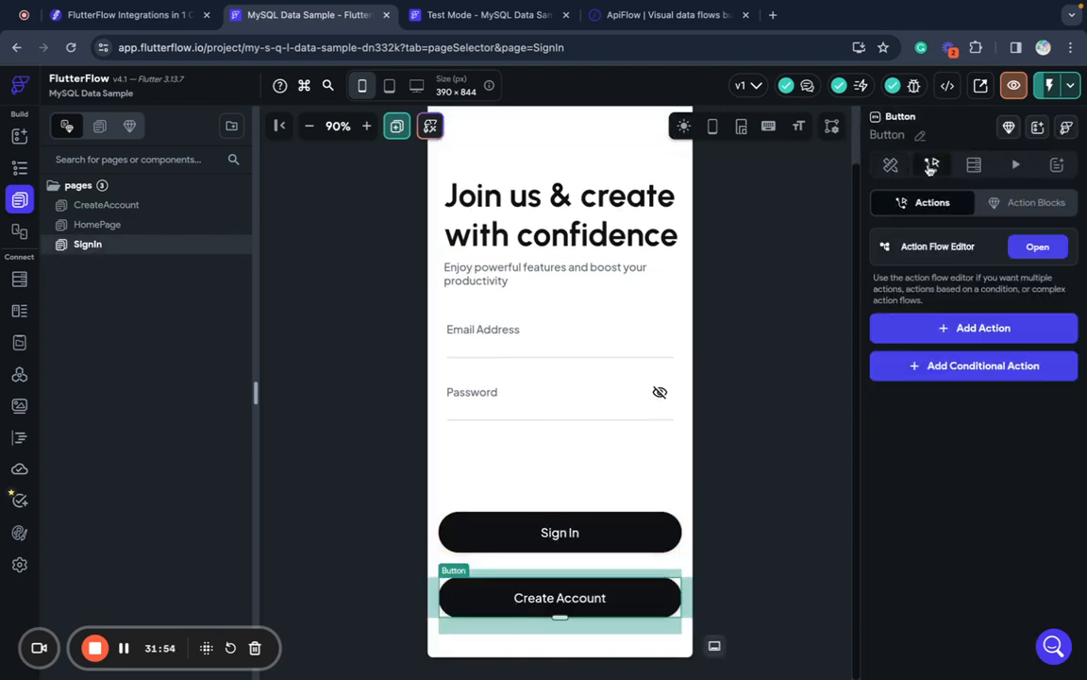
{"action": "left_click", "coordinate": [1038, 248]}
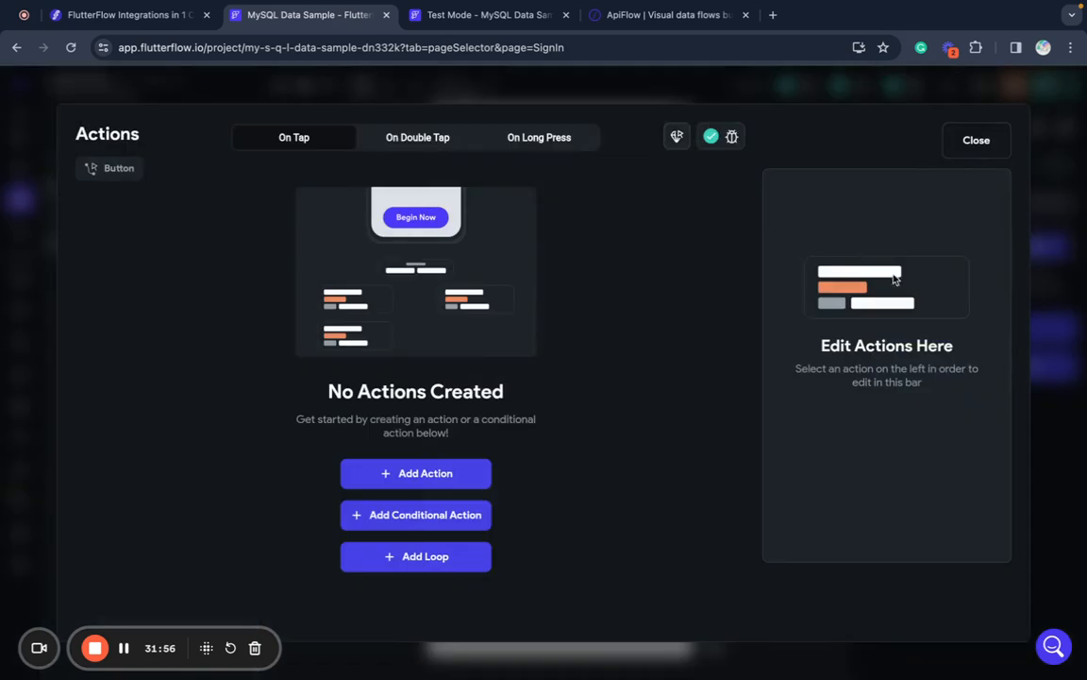
{"action": "left_click", "coordinate": [425, 473]}
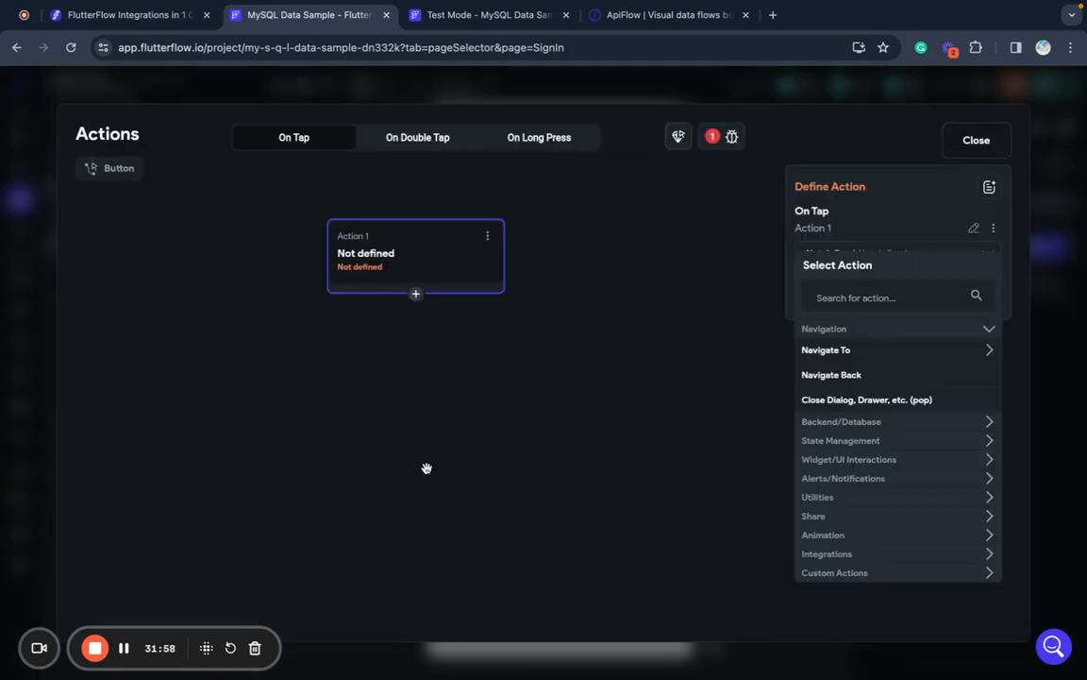
{"action": "left_click", "coordinate": [830, 348]}
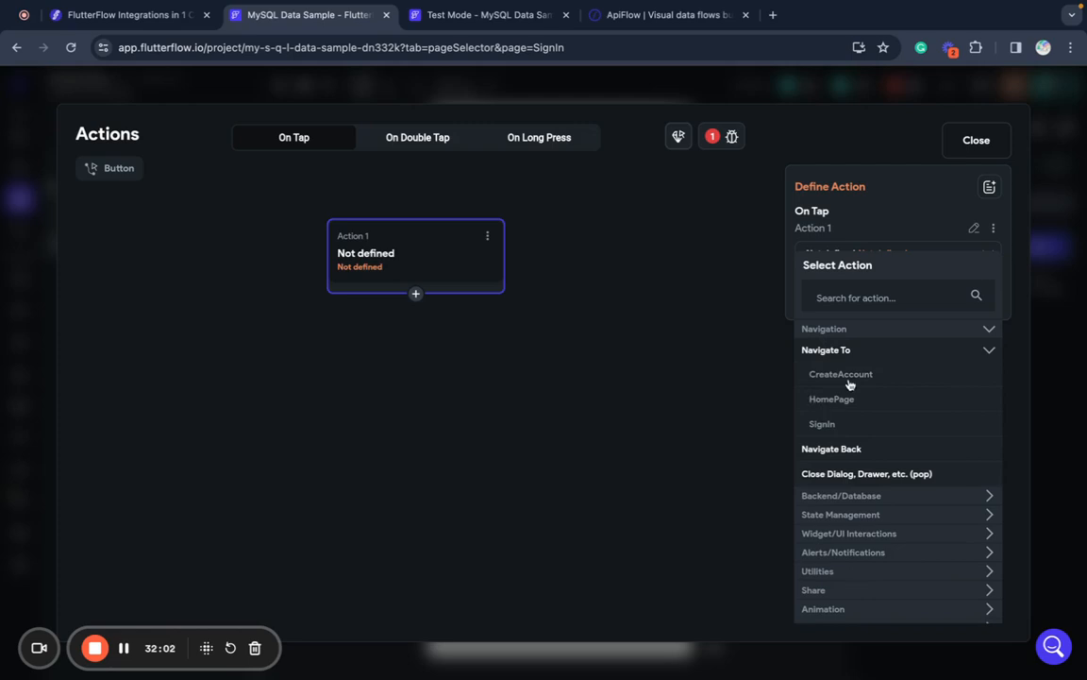
{"action": "left_click", "coordinate": [845, 378]}
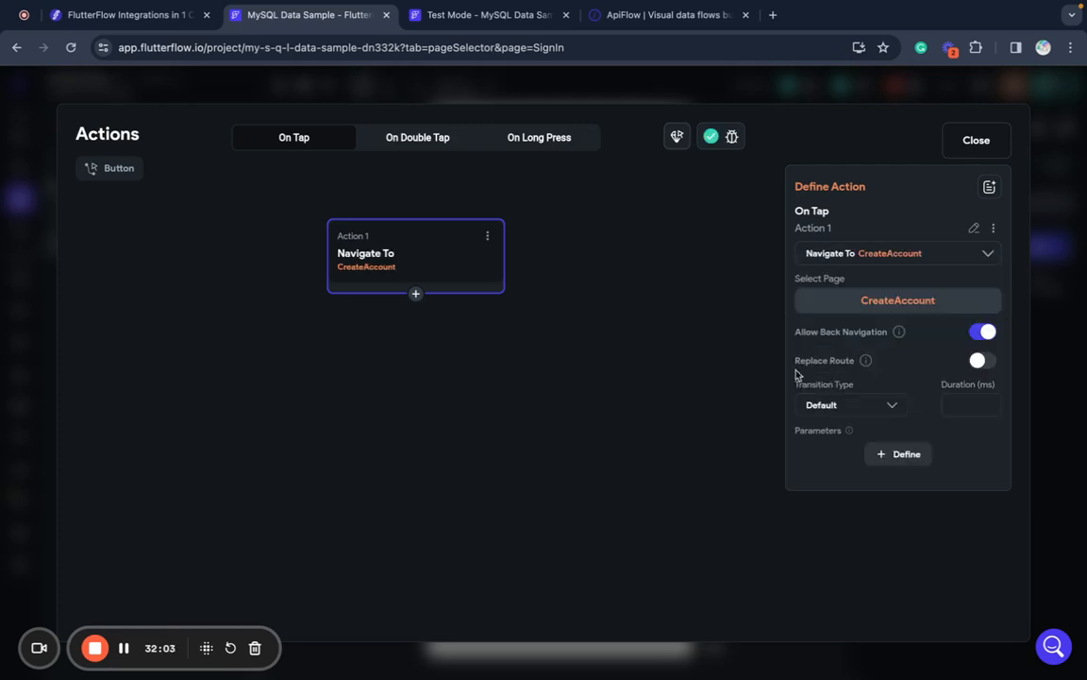
{"action": "left_click", "coordinate": [986, 143]}
{"action": "left_click", "coordinate": [420, 14]}
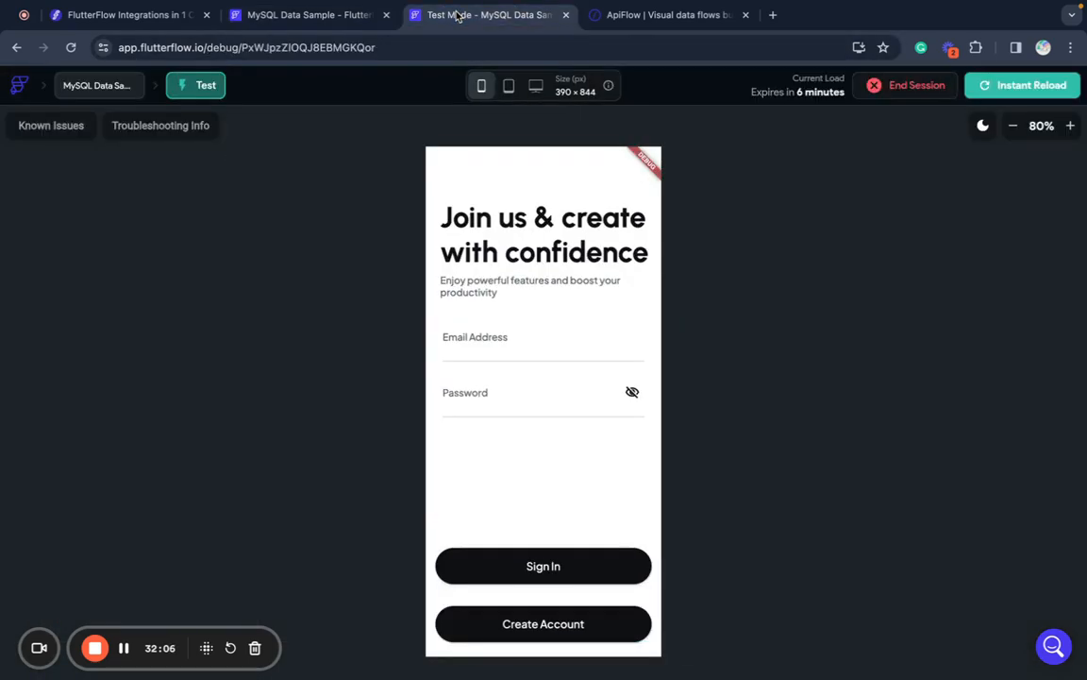
- Instant-reload the test app, log out, and go to the Create Account form
{"action": "left_click", "coordinate": [1014, 90]}
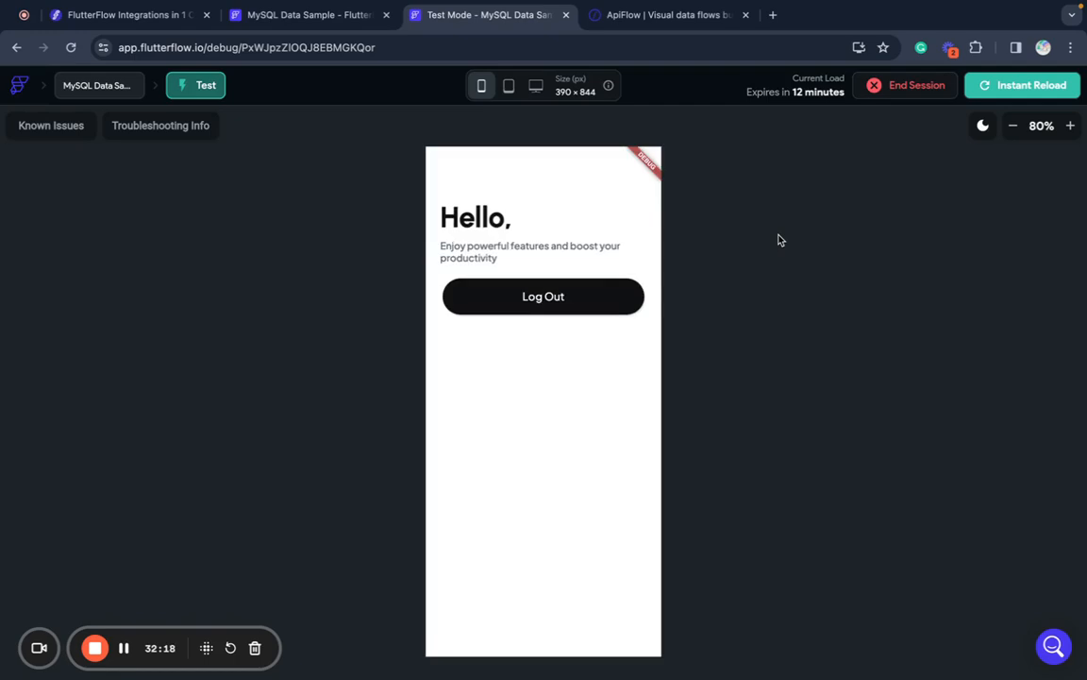
{"action": "left_click", "coordinate": [584, 309]}
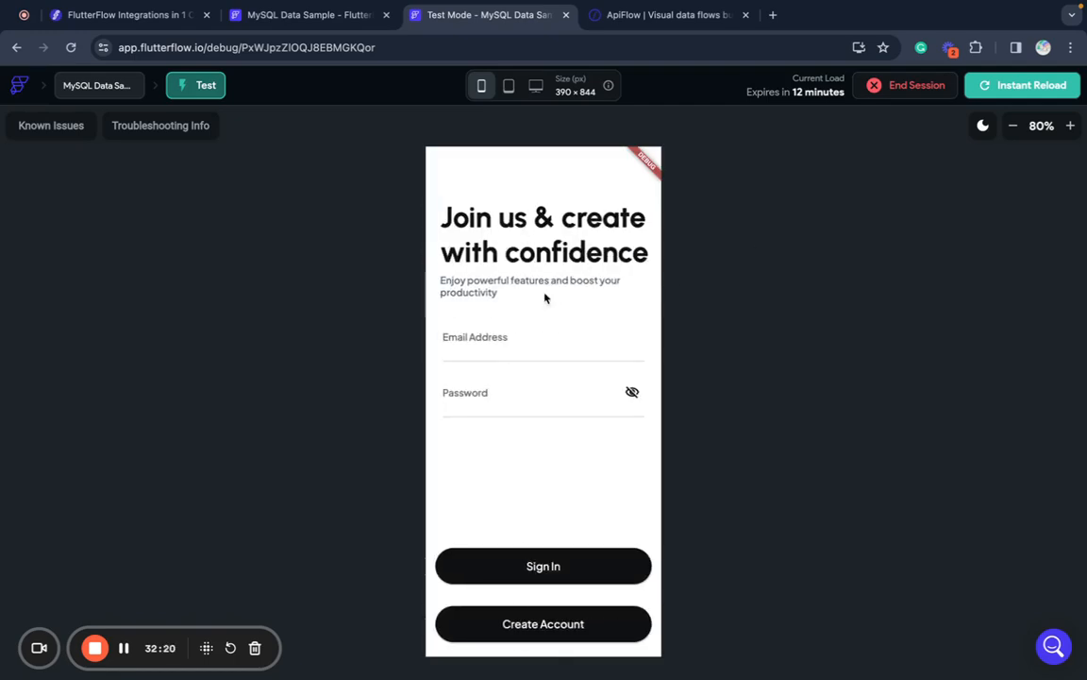
{"action": "left_click", "coordinate": [539, 624]}
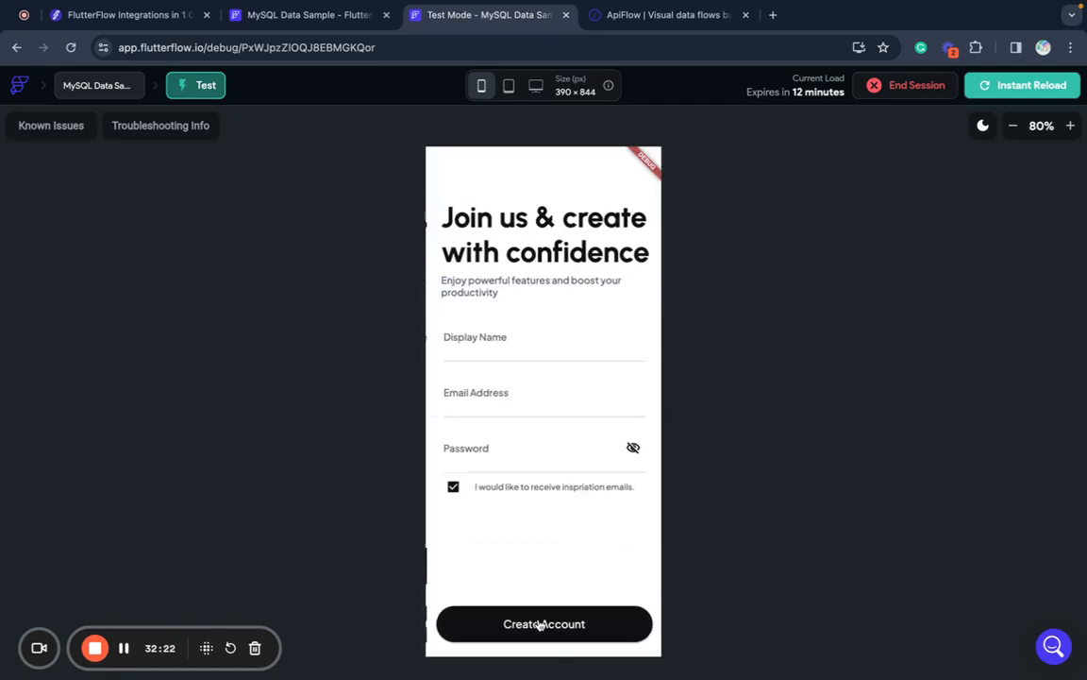
- Fill in a display name, email and password and create the new account
{"action": "left_click", "coordinate": [552, 351]}
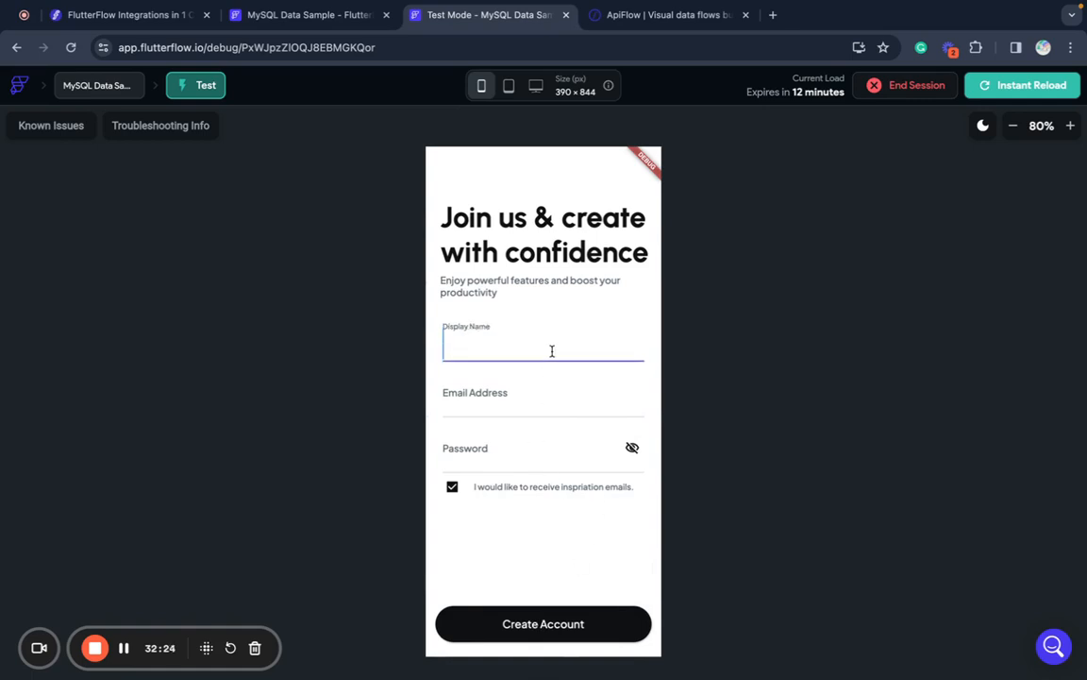
{"action": "type", "text": "Andrii"}
{"action": "key", "text": "Tab"}
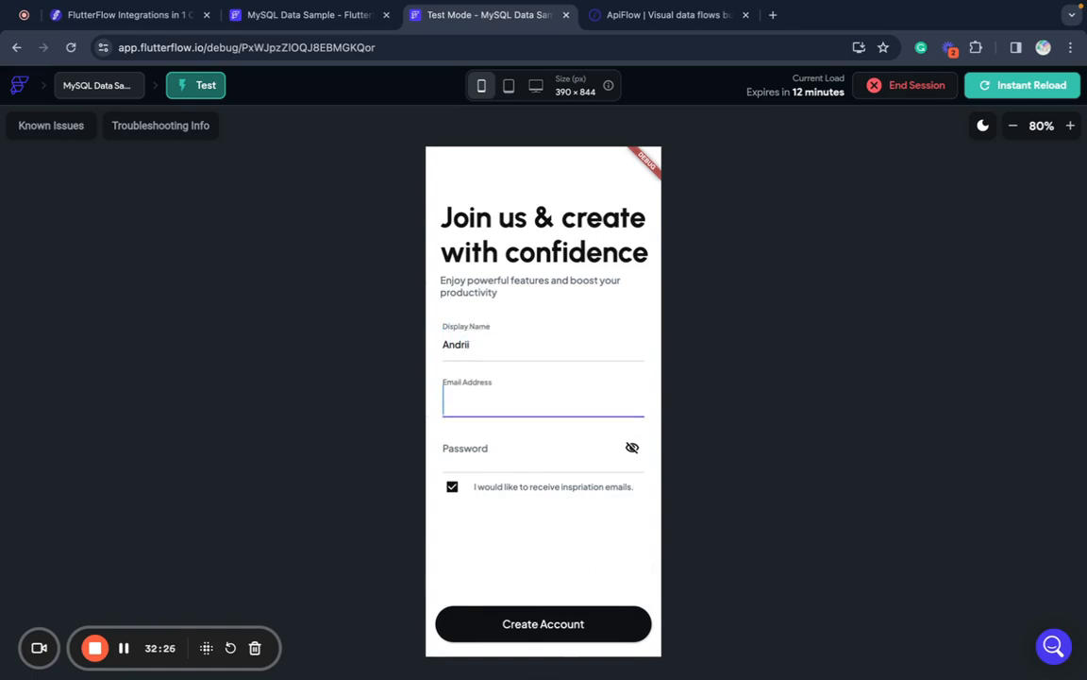
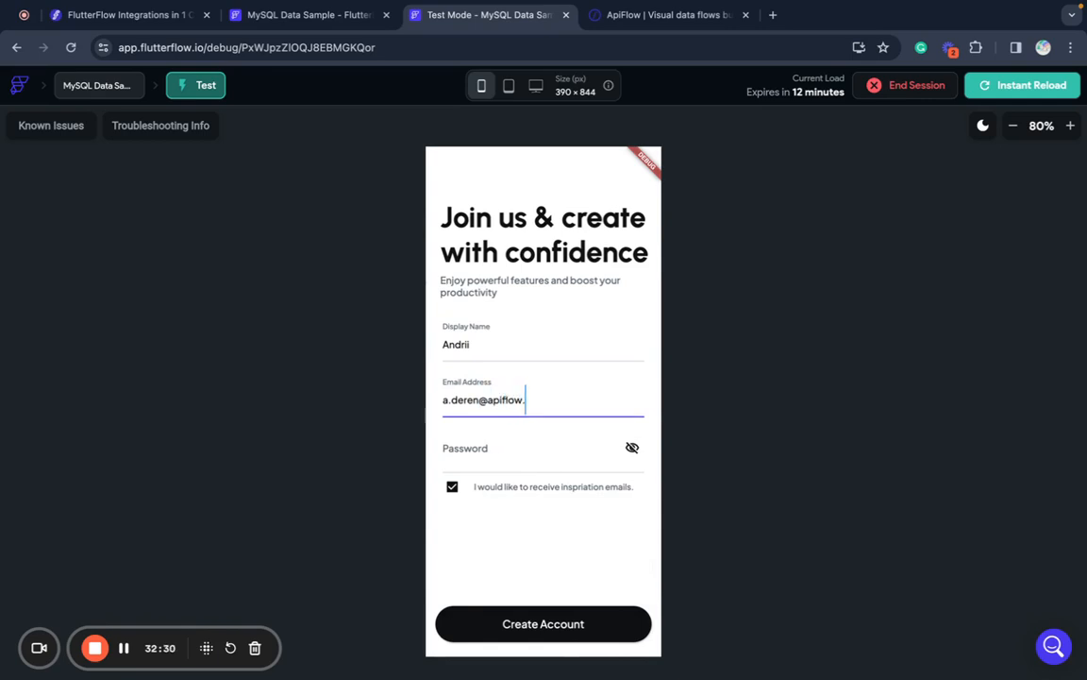
{"action": "key", "text": "Tab"}
{"action": "type", "text": "a"}
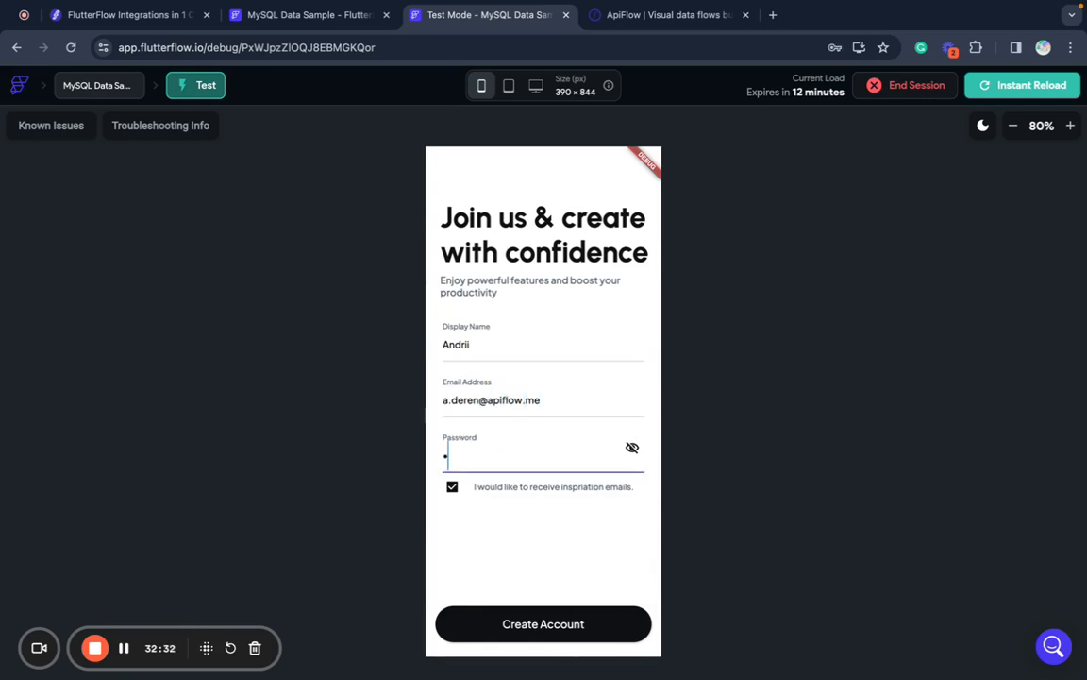
{"action": "type", "text": "sdf"}
{"action": "left_click", "coordinate": [520, 641]}
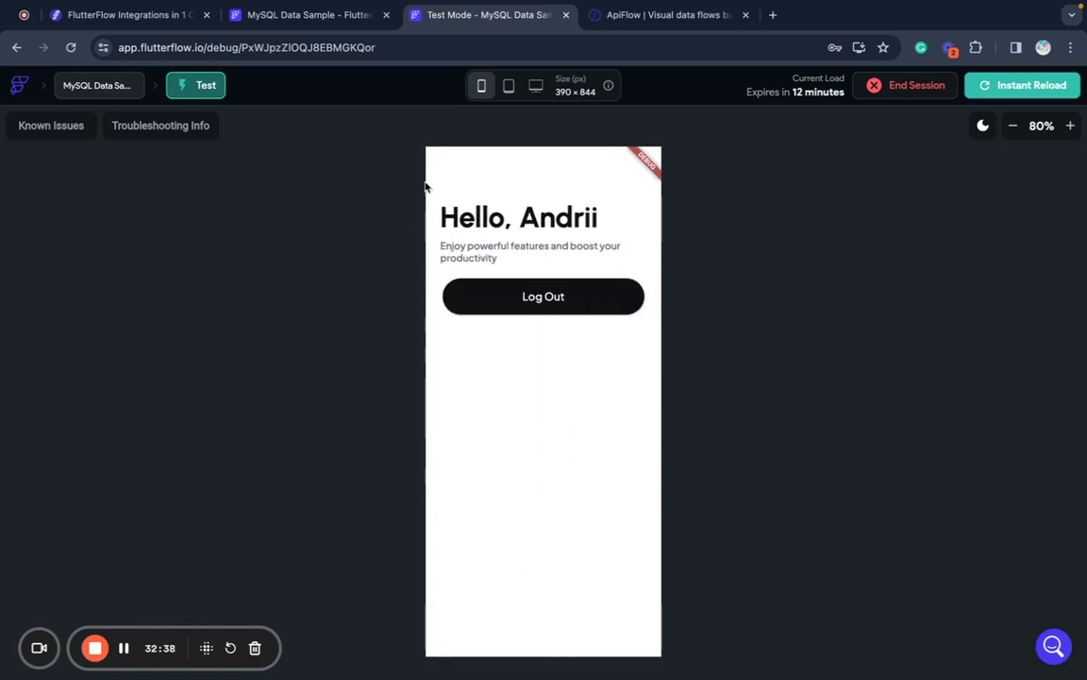
{"action": "left_click", "coordinate": [295, 27]}
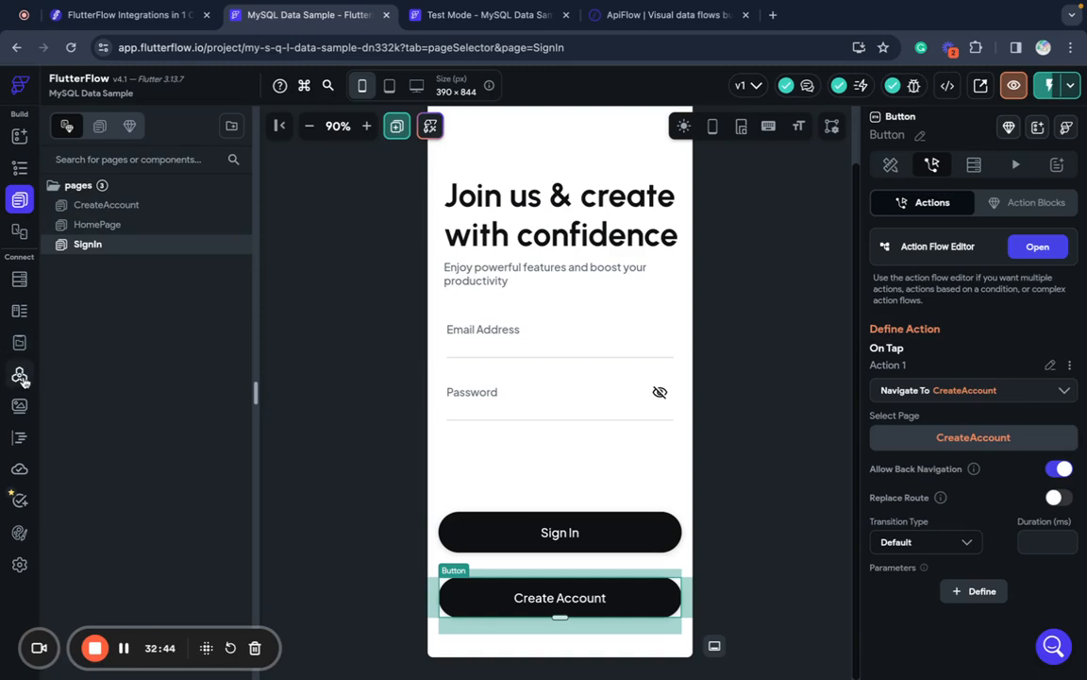
- Retest the Sing In Account API call with a corrected test password, getting 204 with null
{"action": "left_click", "coordinate": [18, 374]}
{"action": "left_click", "coordinate": [93, 247]}
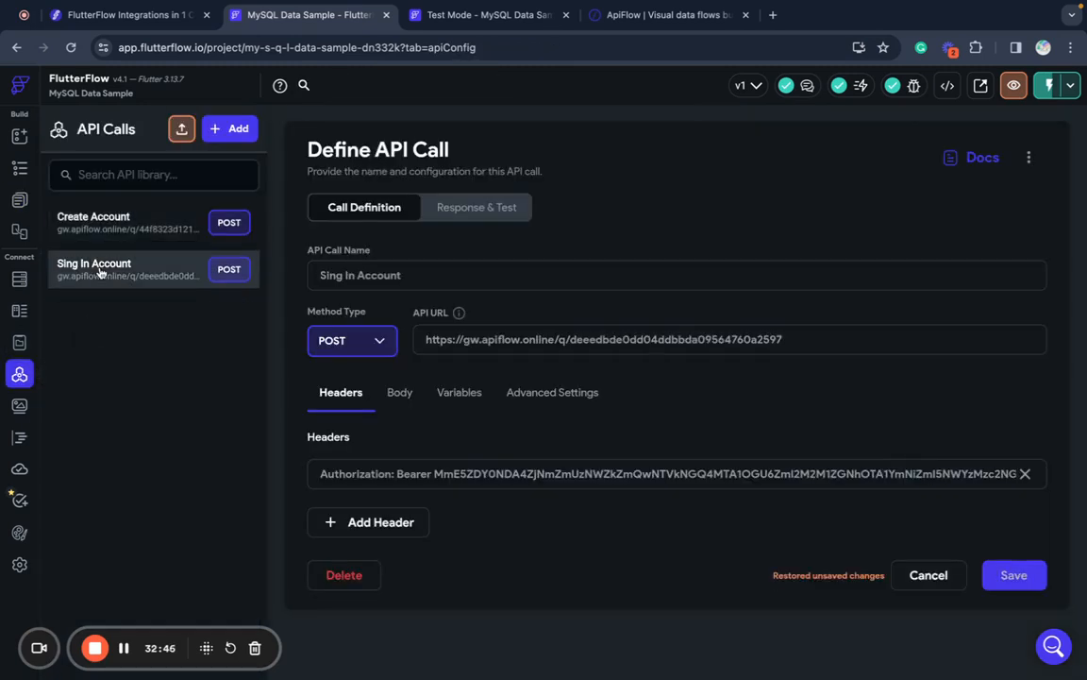
{"action": "left_click", "coordinate": [513, 202]}
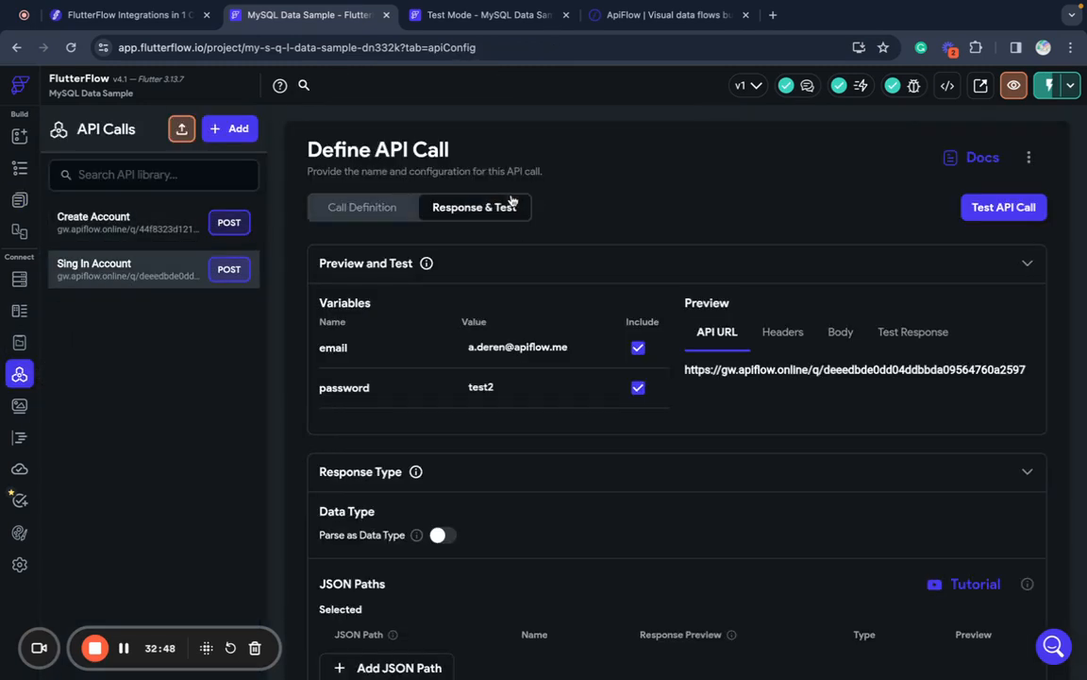
{"action": "left_click", "coordinate": [541, 386]}
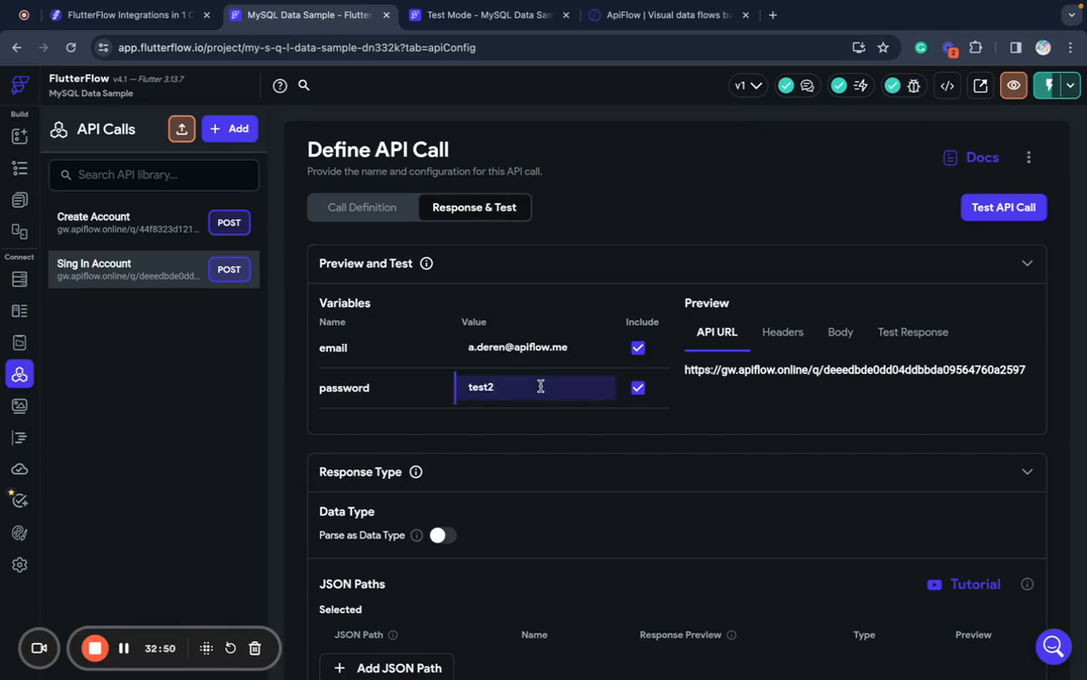
{"action": "left_click", "coordinate": [1006, 209]}
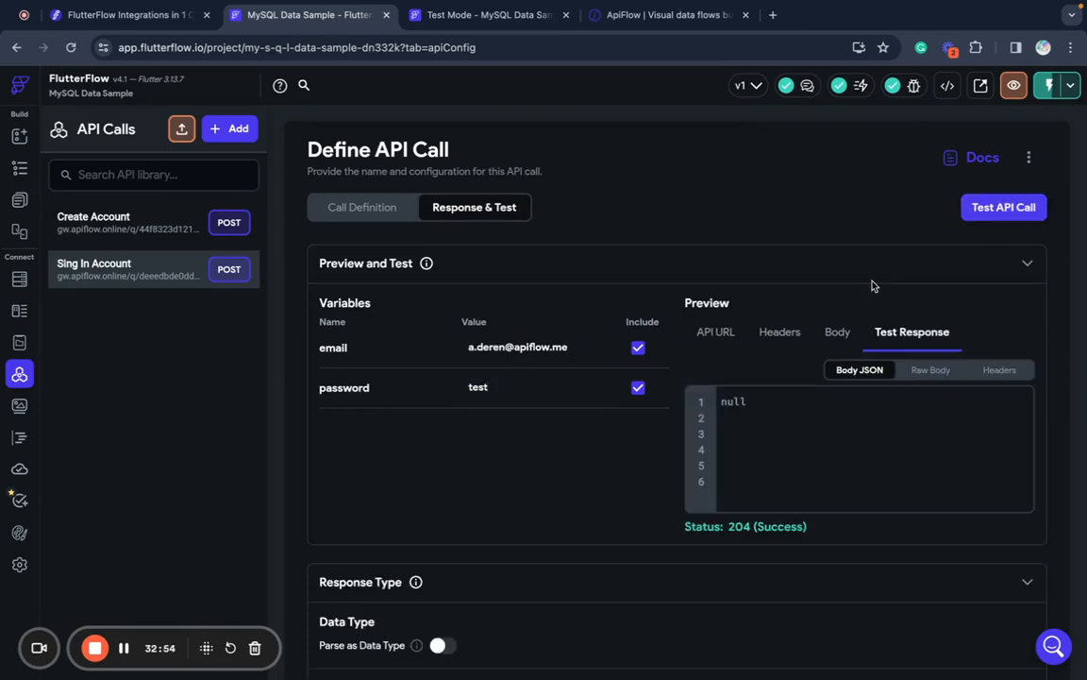
- Glance at the test app, then go to the ApiFlow flow page
{"action": "left_click", "coordinate": [462, 15]}
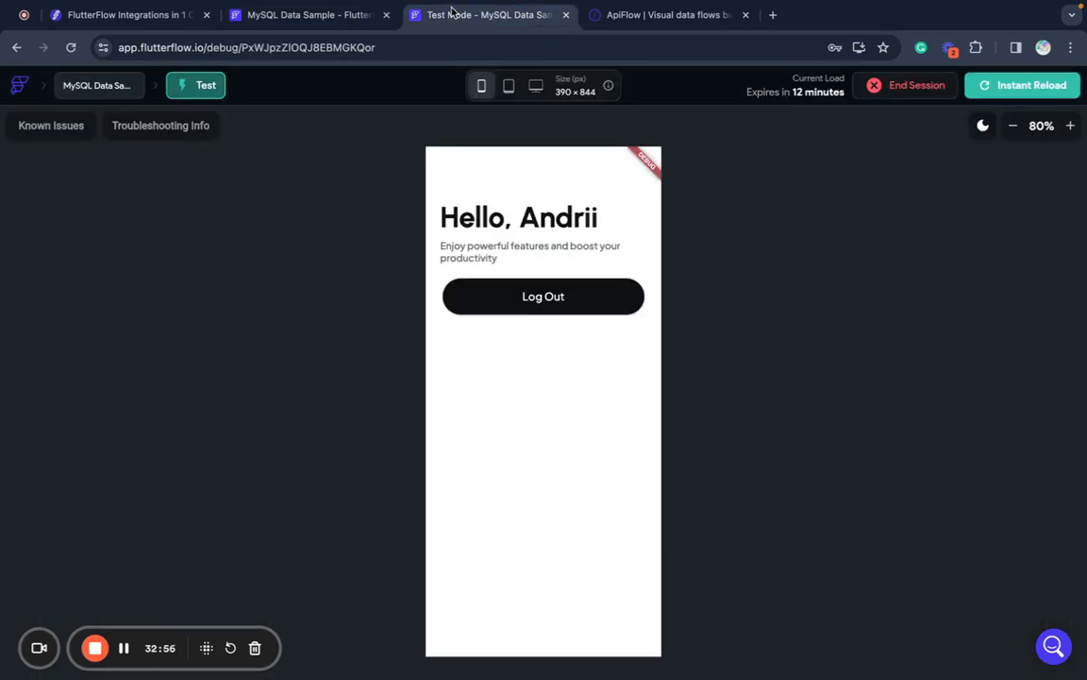
{"action": "left_click", "coordinate": [629, 17]}
{"action": "left_click", "coordinate": [379, 555]}
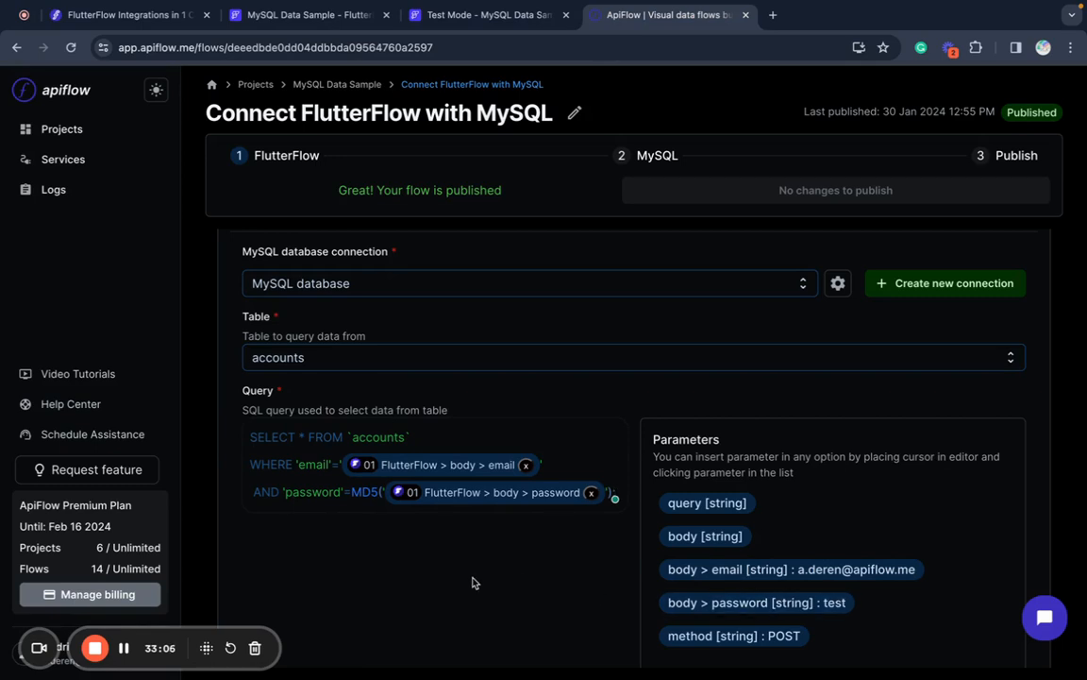
- Inspect MySQL Tutorial's Sign In Account flow and its database services, then open MySQL Data Sample
{"action": "left_click", "coordinate": [71, 131]}
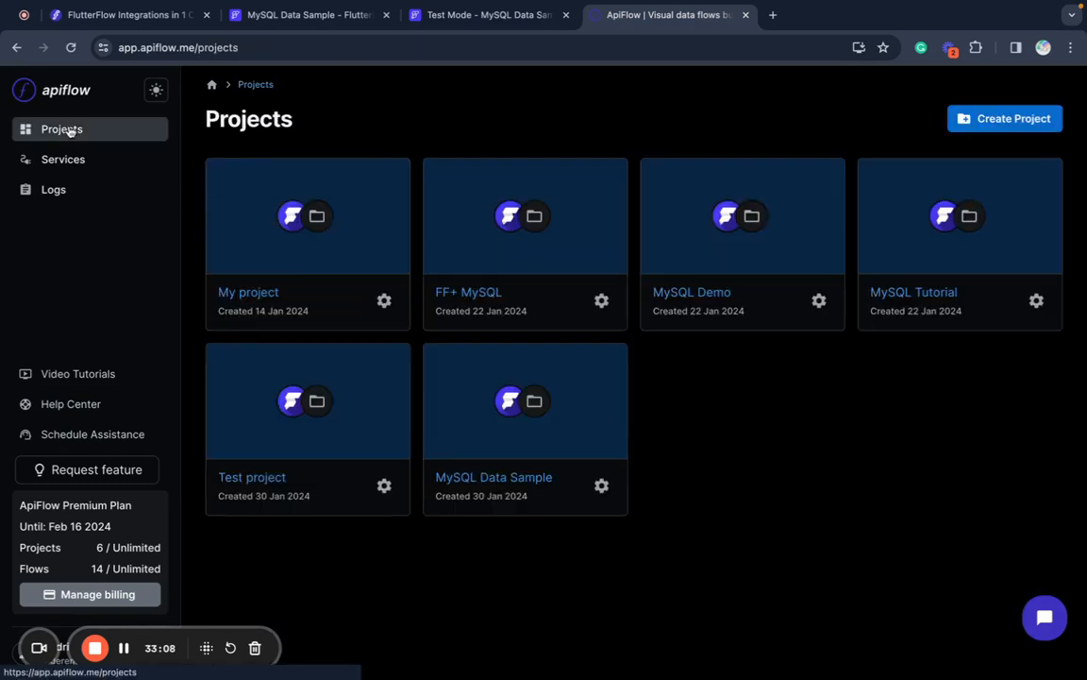
{"action": "left_click", "coordinate": [922, 293]}
{"action": "left_click", "coordinate": [694, 292]}
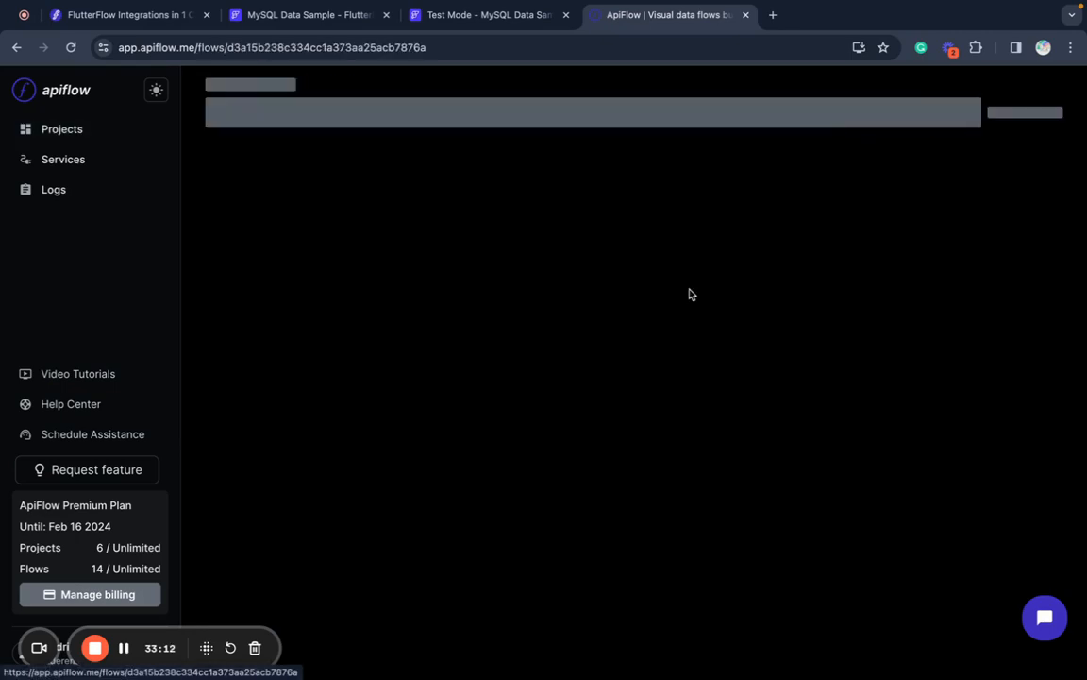
{"action": "scroll", "coordinate": [519, 355], "scroll_direction": "down", "scroll_amount": 6}
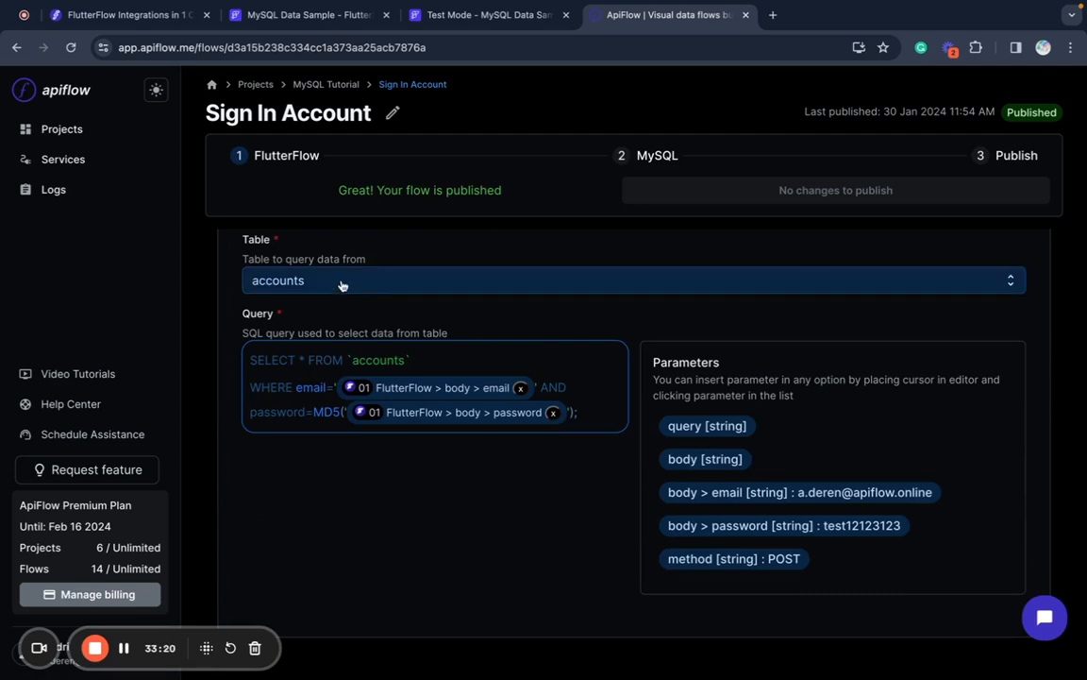
{"action": "left_click", "coordinate": [50, 159]}
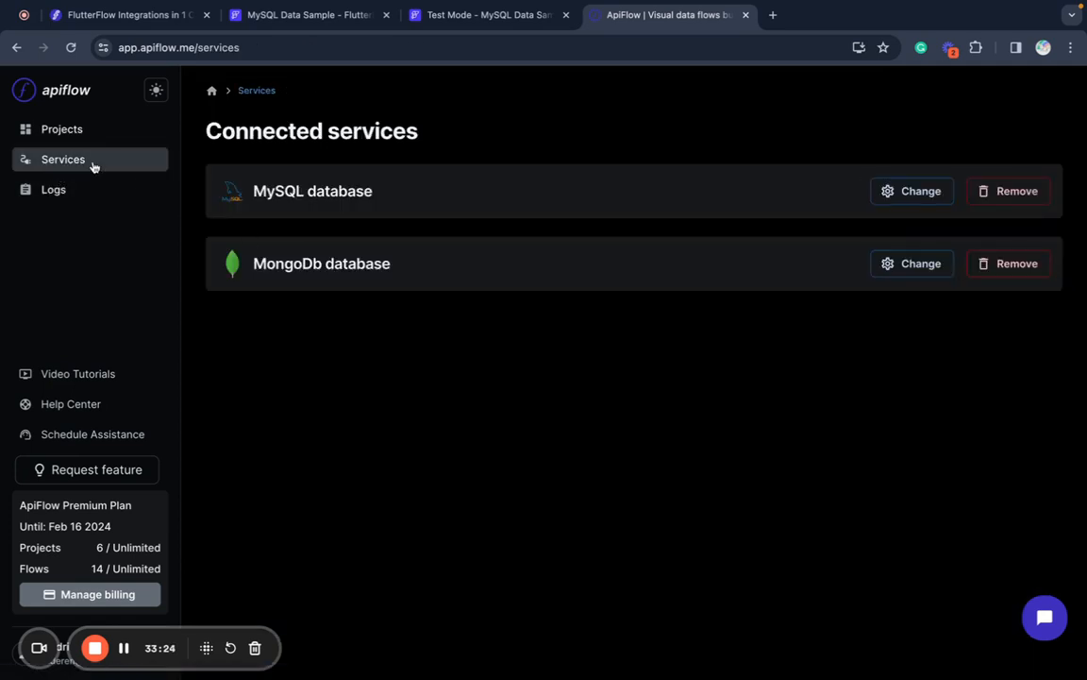
{"action": "left_click", "coordinate": [53, 130]}
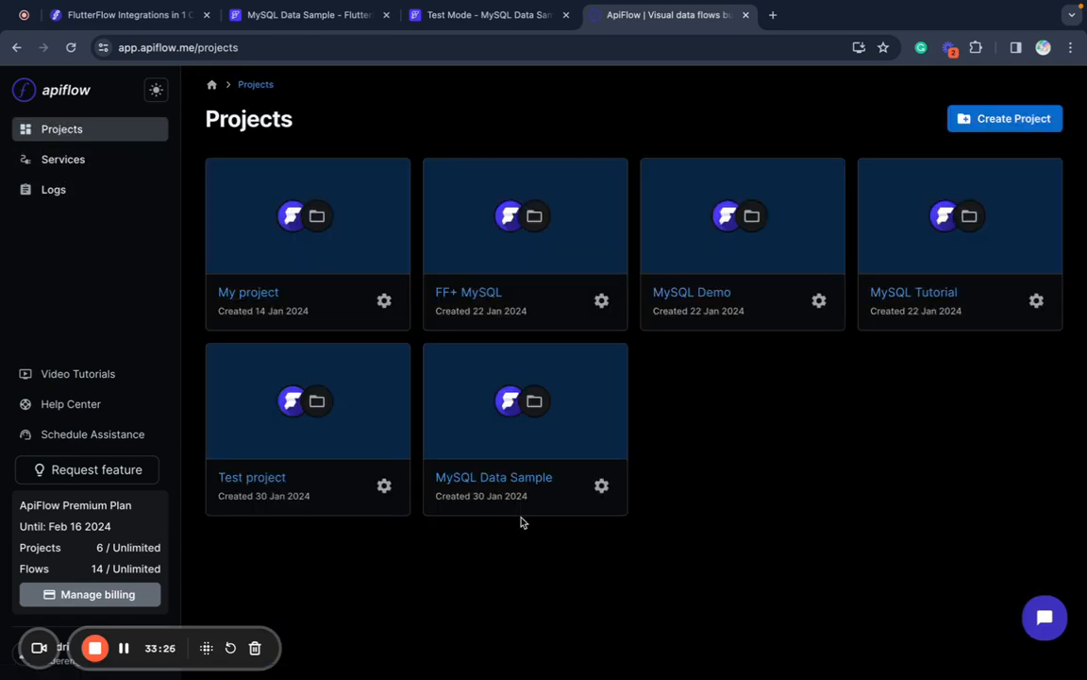
{"action": "left_click", "coordinate": [498, 458]}
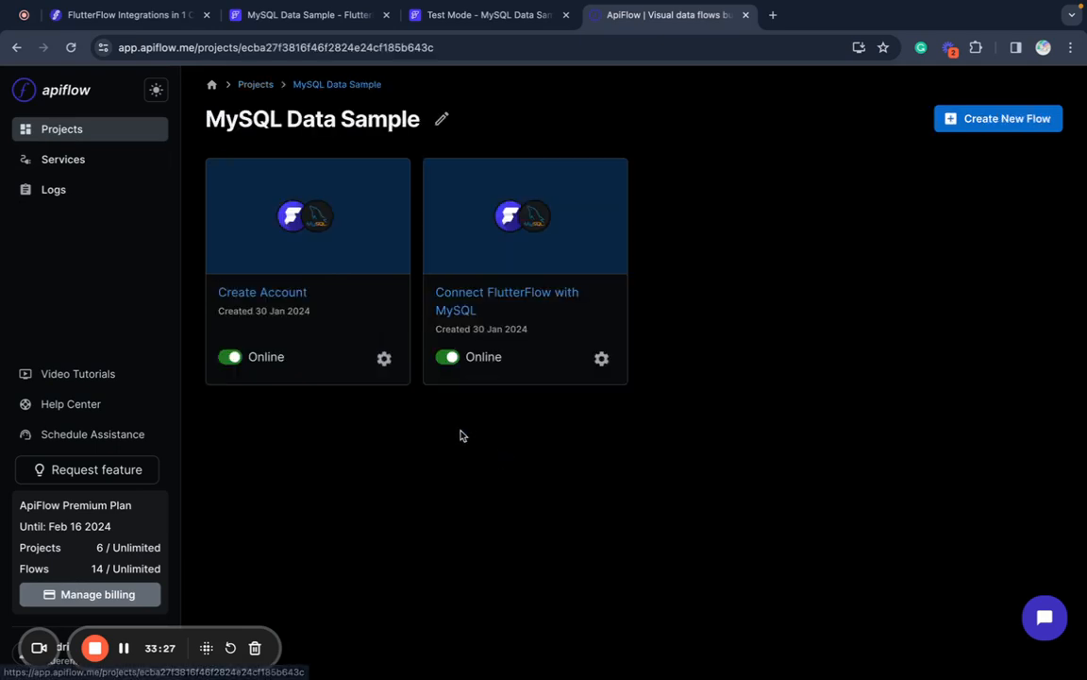
- Rename the Connect FlutterFlow with MySQL flow to 'Sign In'
{"action": "left_click", "coordinate": [536, 296]}
{"action": "left_click", "coordinate": [573, 111]}
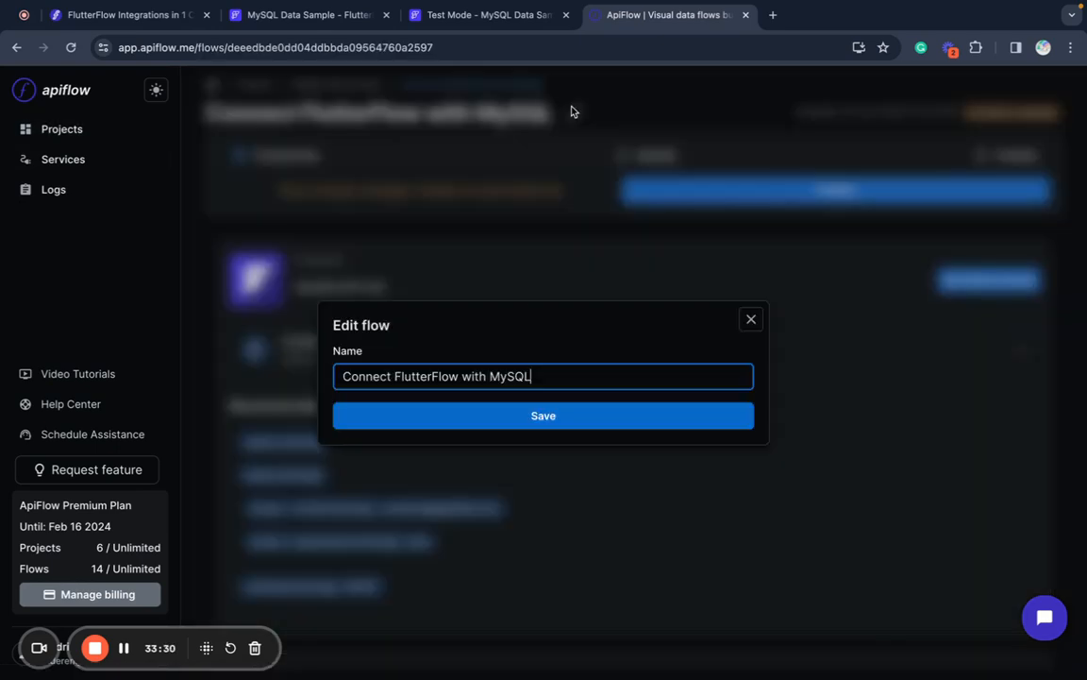
{"action": "key", "text": "super+a"}
{"action": "type", "text": "Si"}
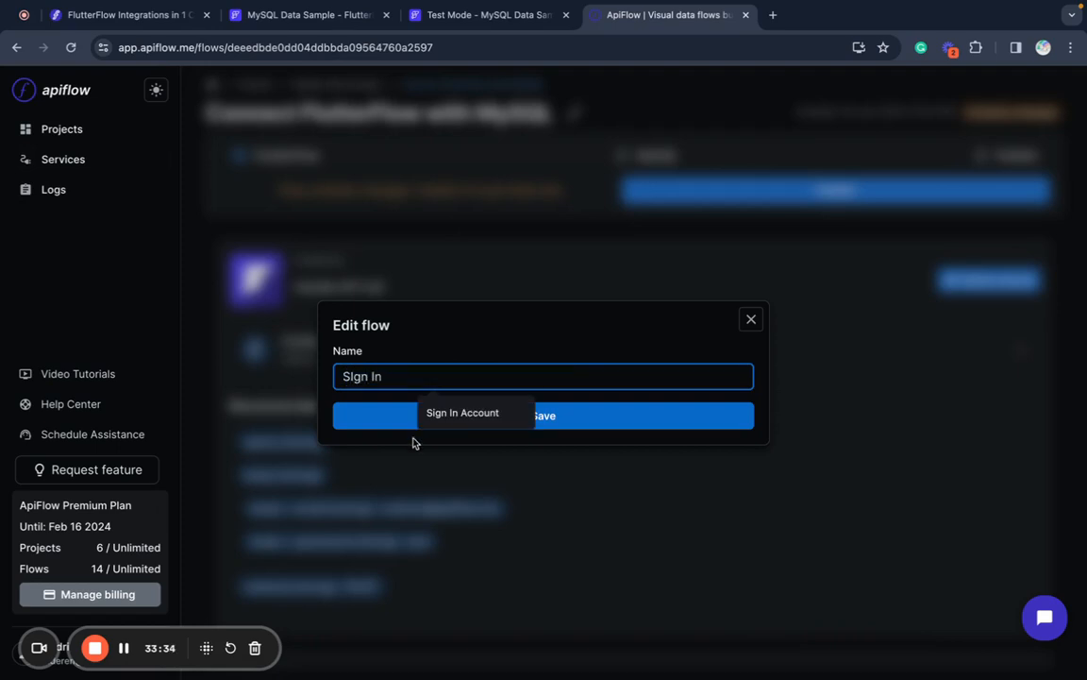
{"action": "type", "text": "gn In"}
{"action": "left_click", "coordinate": [376, 422]}
{"action": "scroll", "coordinate": [447, 409], "scroll_direction": "down", "scroll_amount": 5}
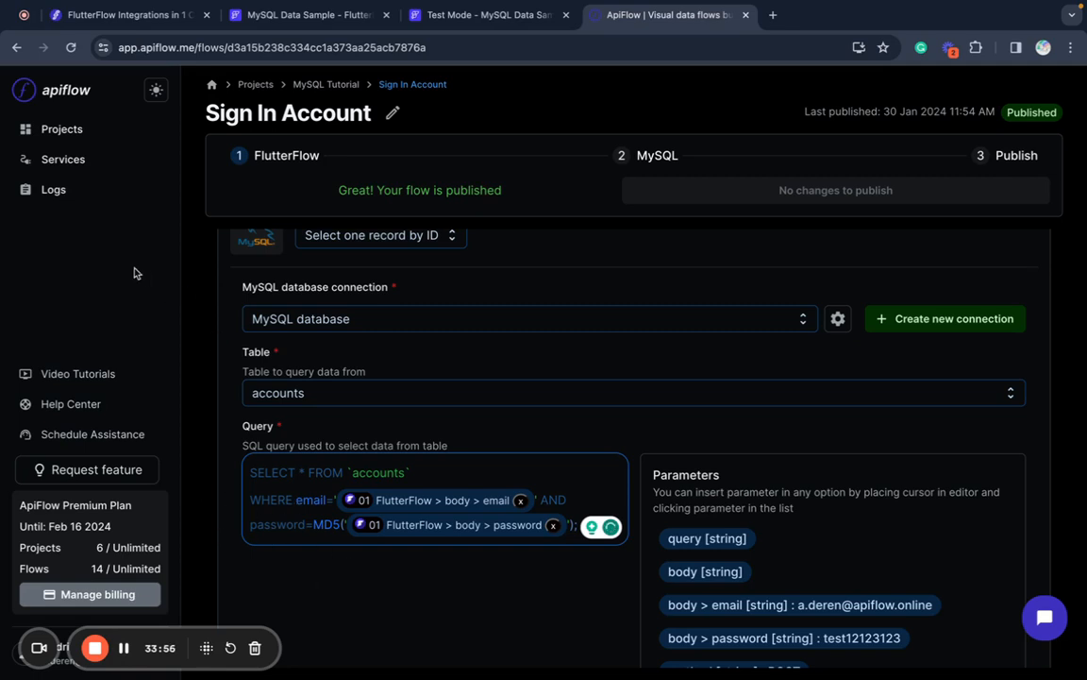
- Reopen the Sign In flow from the MySQL Data Sample project
{"action": "left_click", "coordinate": [71, 144]}
{"action": "left_click", "coordinate": [500, 457]}
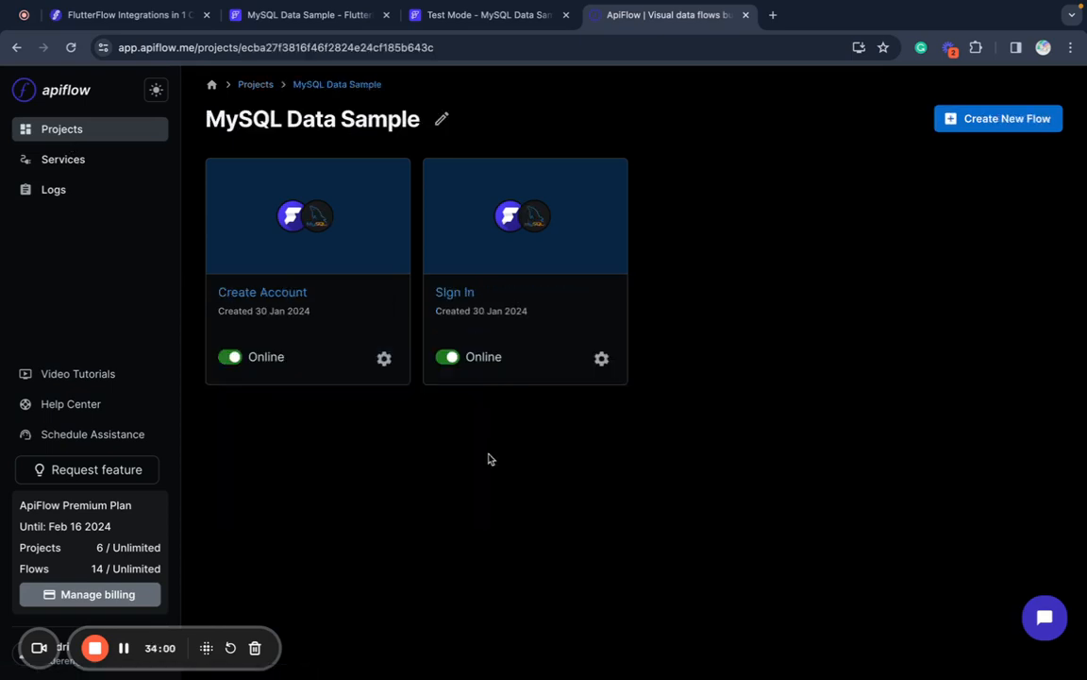
{"action": "left_click", "coordinate": [469, 294]}
- Remove the quotes around the email and password column names in the Sign In query
{"action": "scroll", "coordinate": [411, 404], "scroll_direction": "down", "scroll_amount": 5}
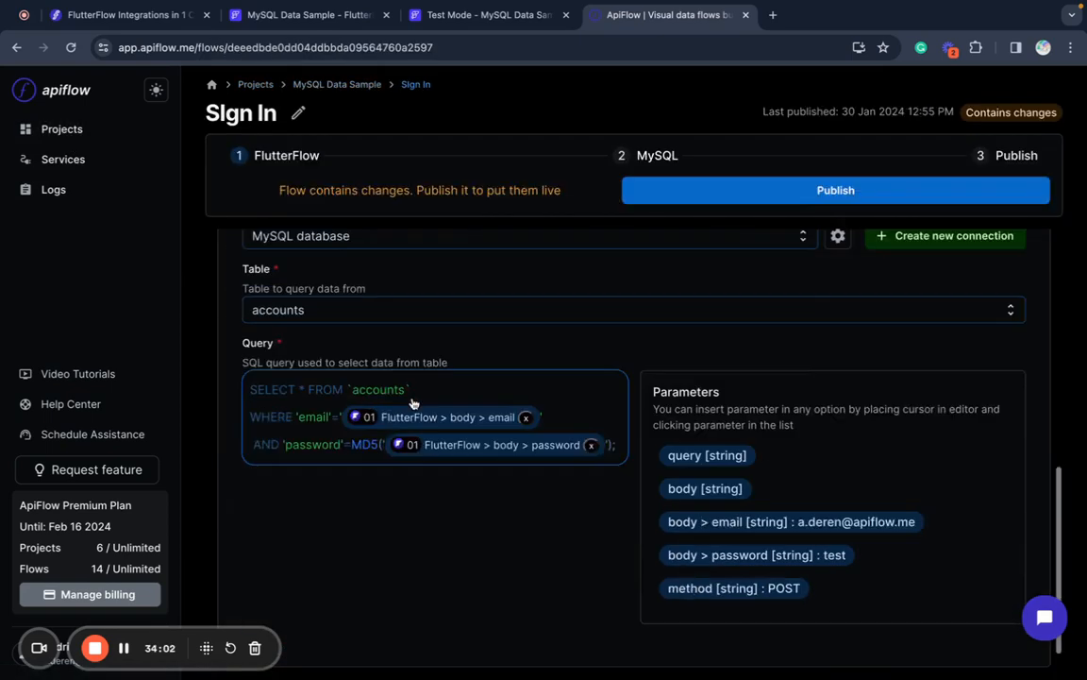
{"action": "left_click", "coordinate": [300, 387]}
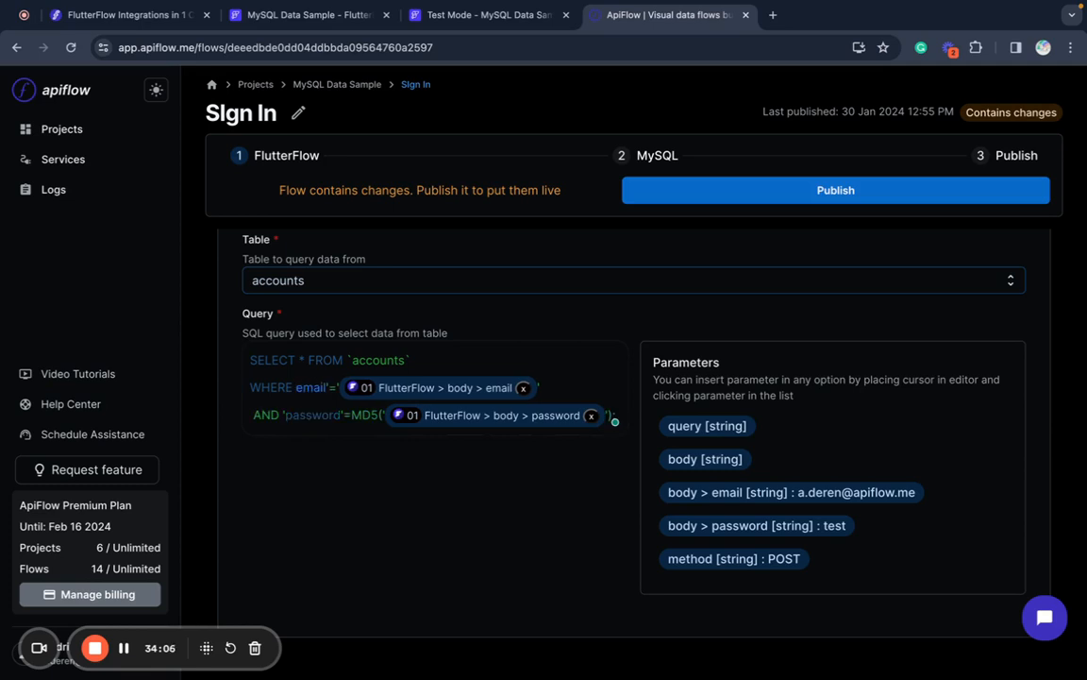
{"action": "key", "text": "BackSpace"}
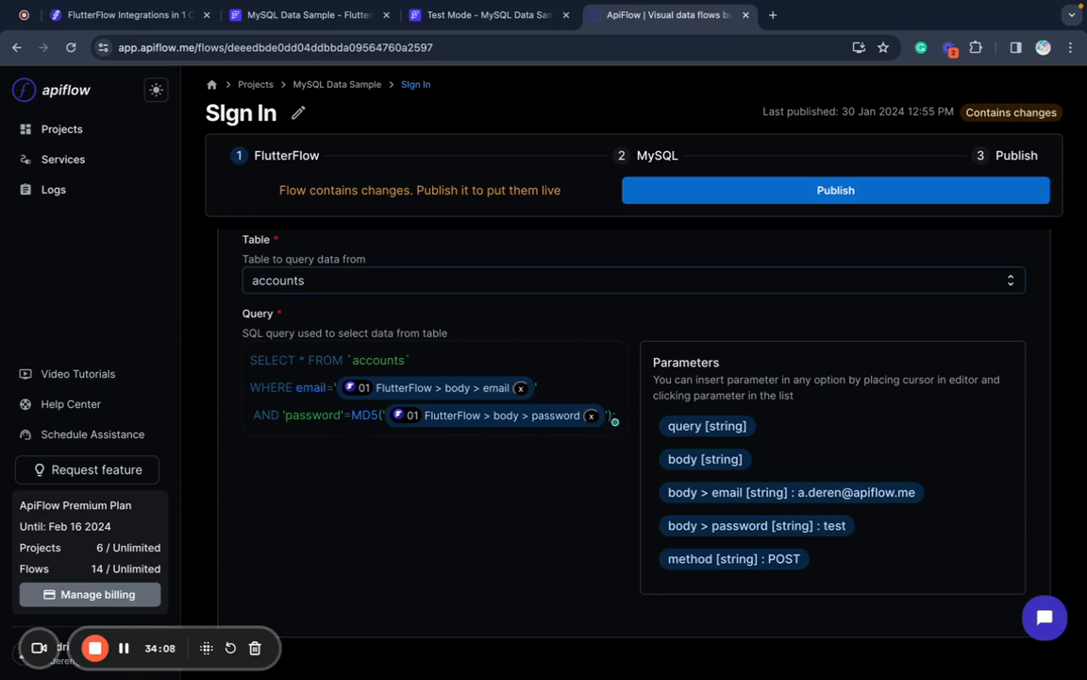
{"action": "left_click", "coordinate": [285, 414]}
{"action": "key", "text": "BackSpace"}
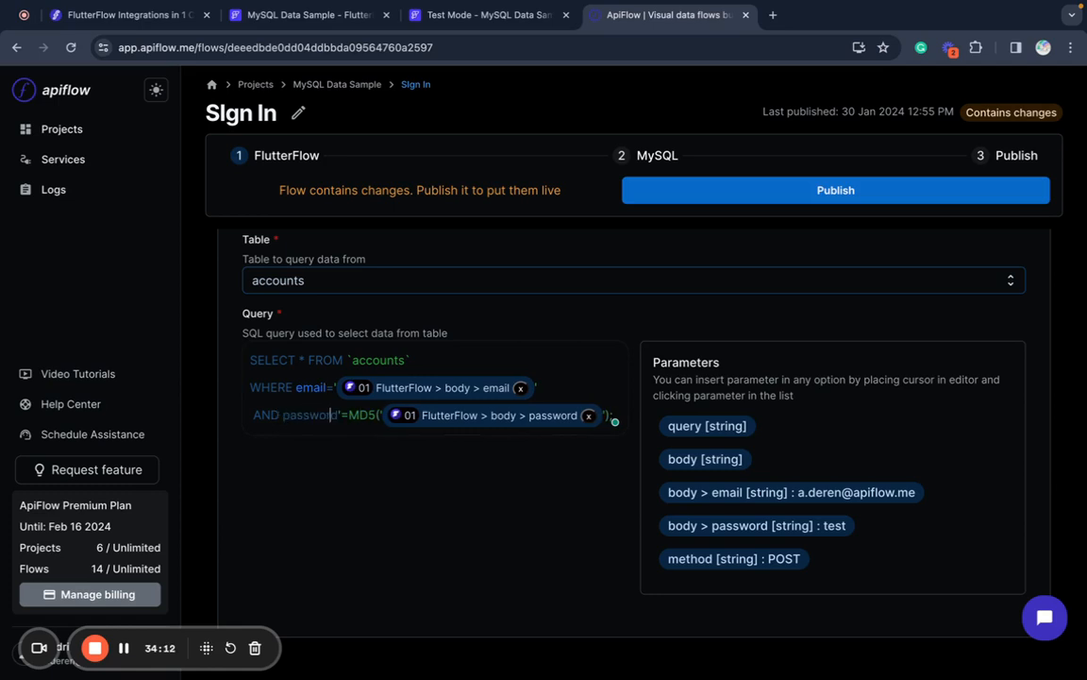
{"action": "key", "text": "BackSpace"}
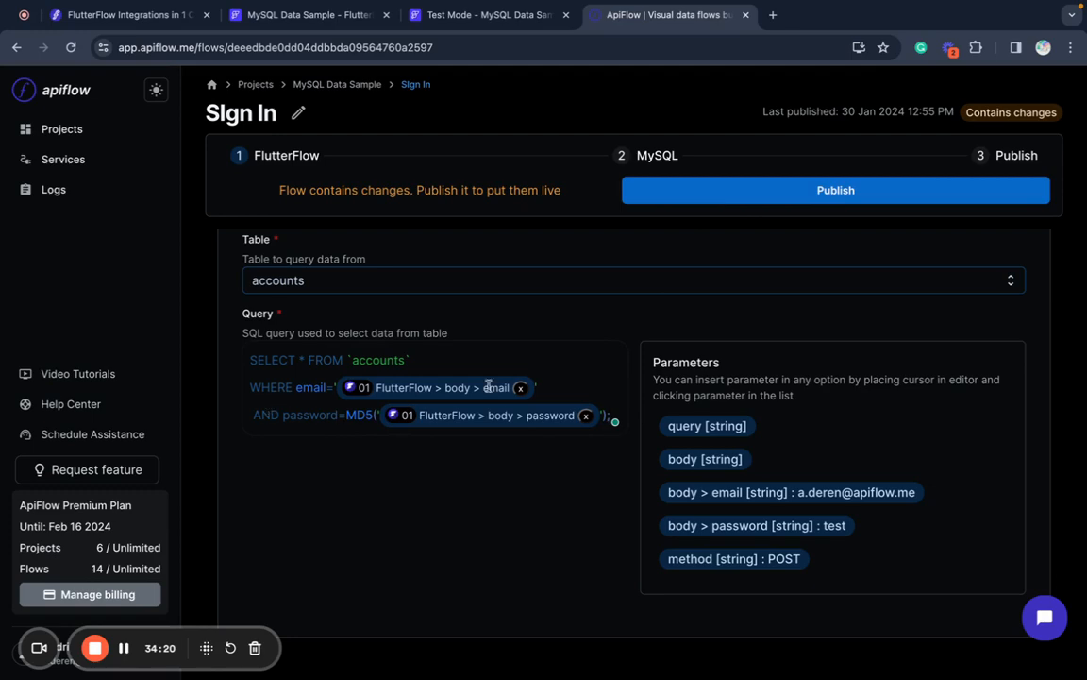
- Publish the updated Sign In flow and return to the Test Mode app
{"action": "left_click", "coordinate": [783, 192]}
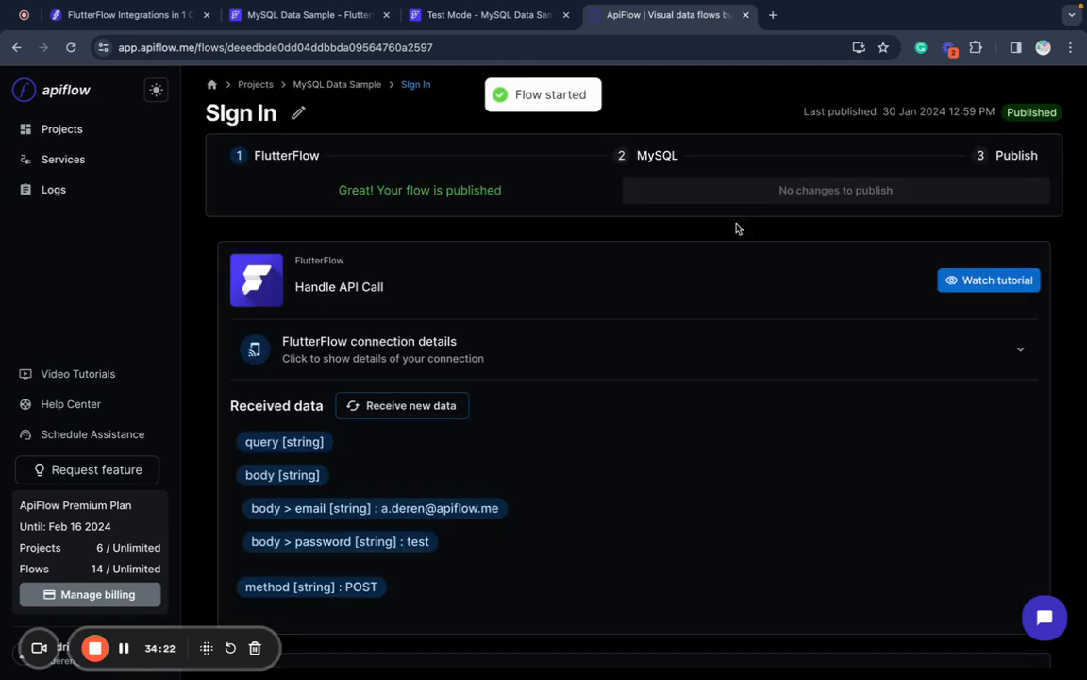
{"action": "scroll", "coordinate": [582, 369], "scroll_direction": "down", "scroll_amount": 5}
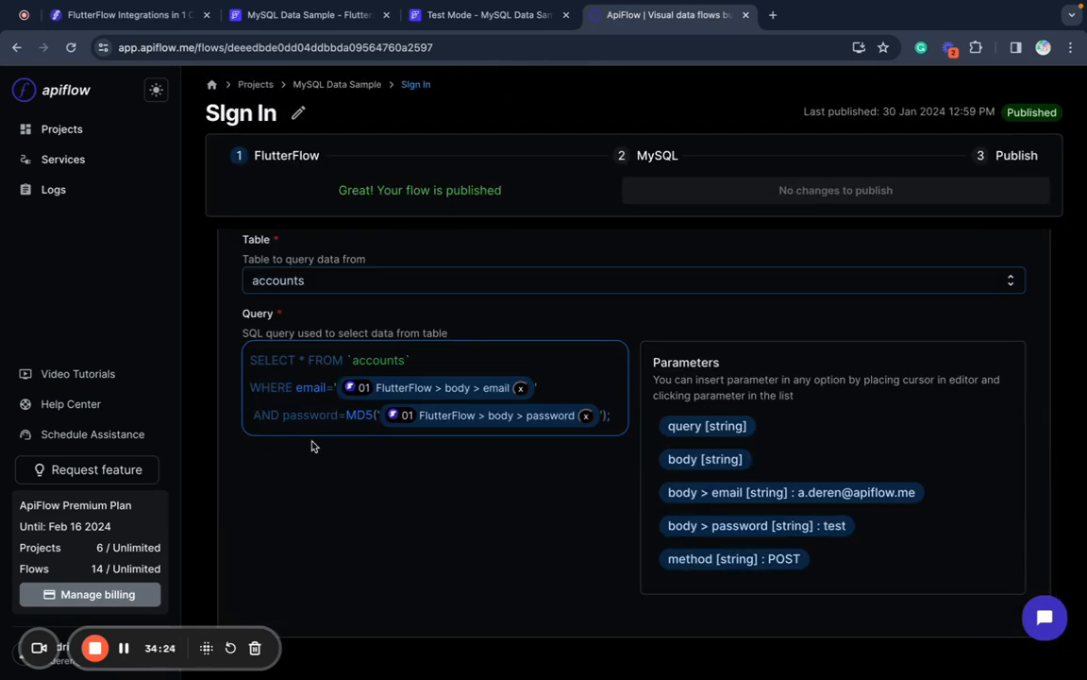
{"action": "left_click", "coordinate": [476, 17]}
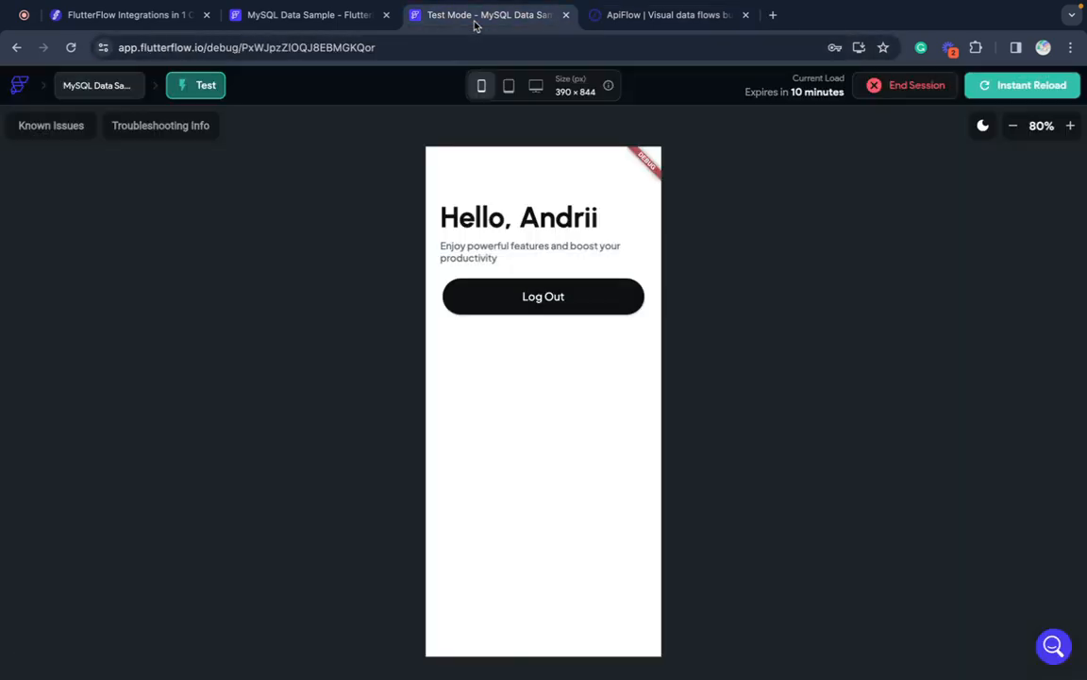
- Test the Sing In Account call, parse its response as the account data type, and save
{"action": "left_click", "coordinate": [325, 15]}
{"action": "left_click", "coordinate": [1000, 219]}
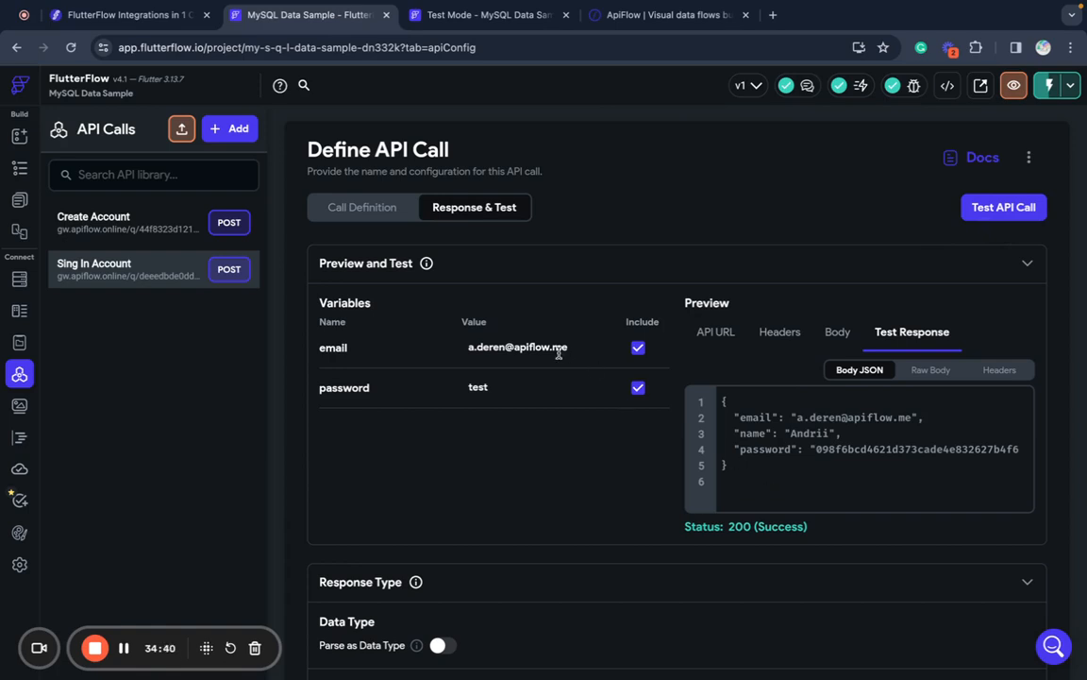
{"action": "left_click", "coordinate": [137, 234]}
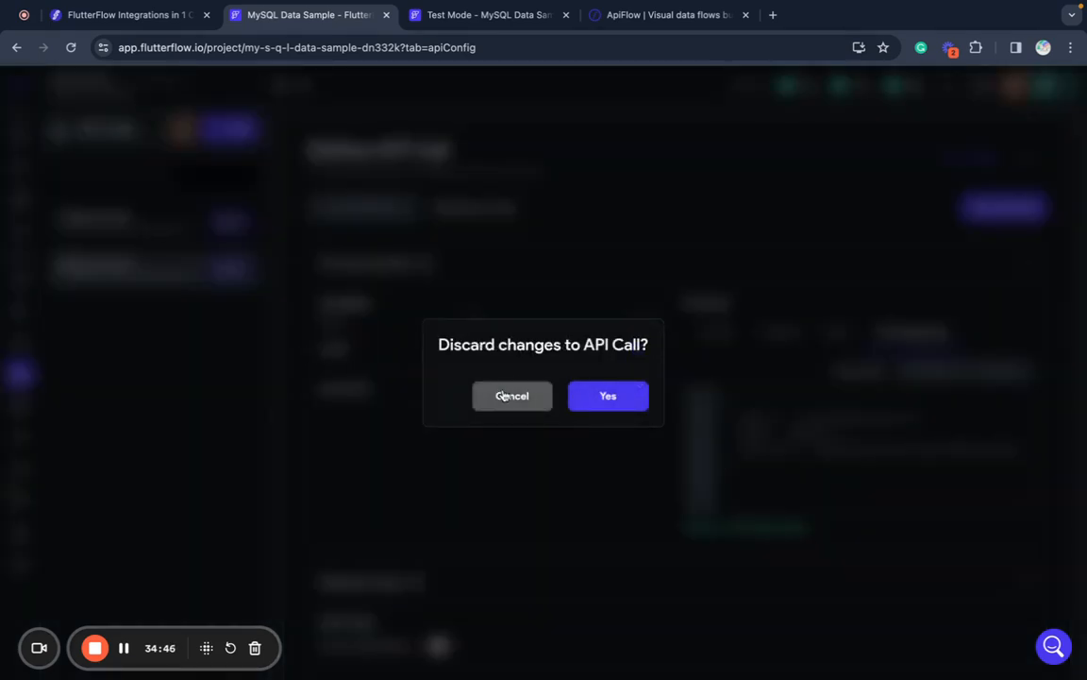
{"action": "left_click", "coordinate": [503, 397]}
{"action": "scroll", "coordinate": [529, 406], "scroll_direction": "down", "scroll_amount": 5}
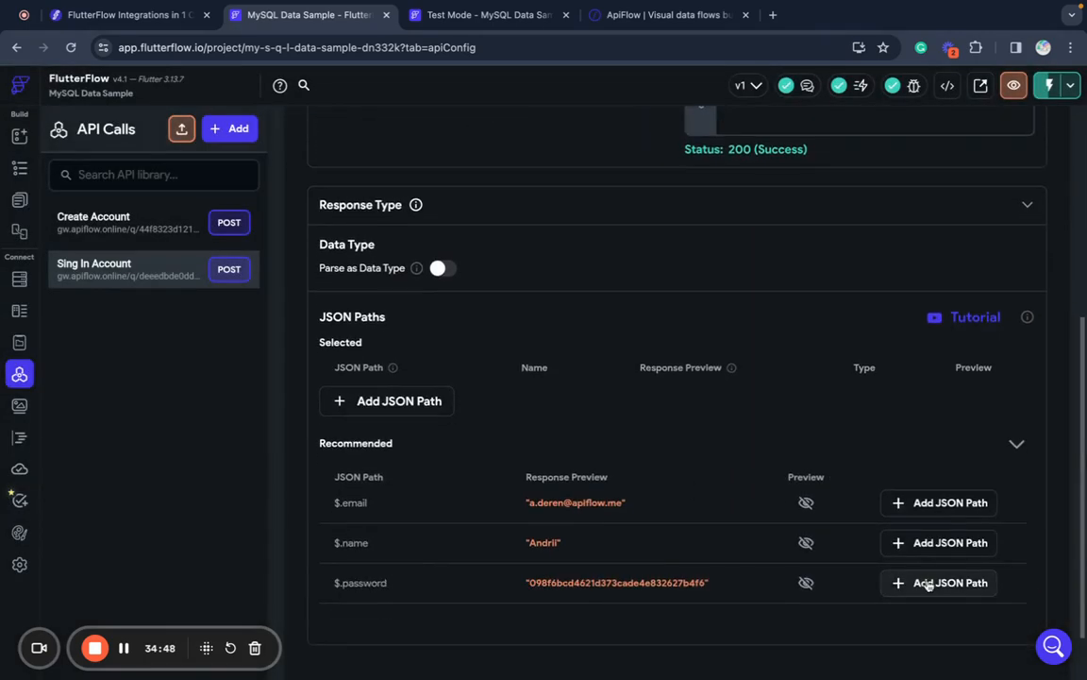
{"action": "scroll", "coordinate": [928, 585], "scroll_direction": "down", "scroll_amount": 2}
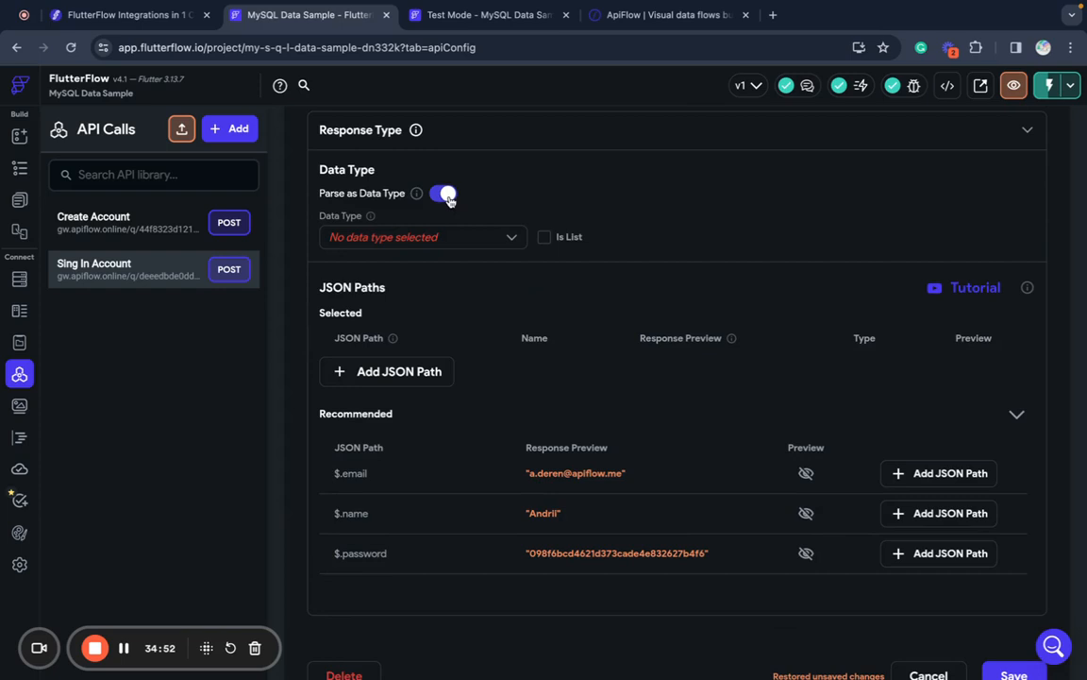
{"action": "left_click", "coordinate": [417, 237]}
{"action": "left_click", "coordinate": [397, 245]}
{"action": "scroll", "coordinate": [451, 291], "scroll_direction": "down", "scroll_amount": 2}
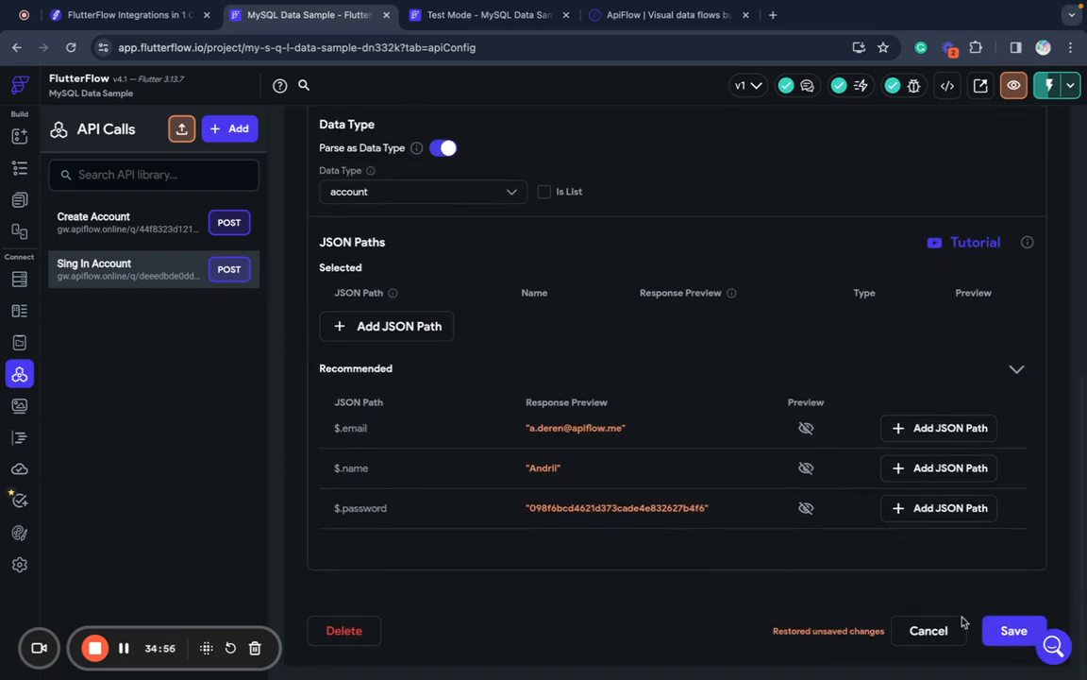
{"action": "left_click", "coordinate": [1012, 630]}
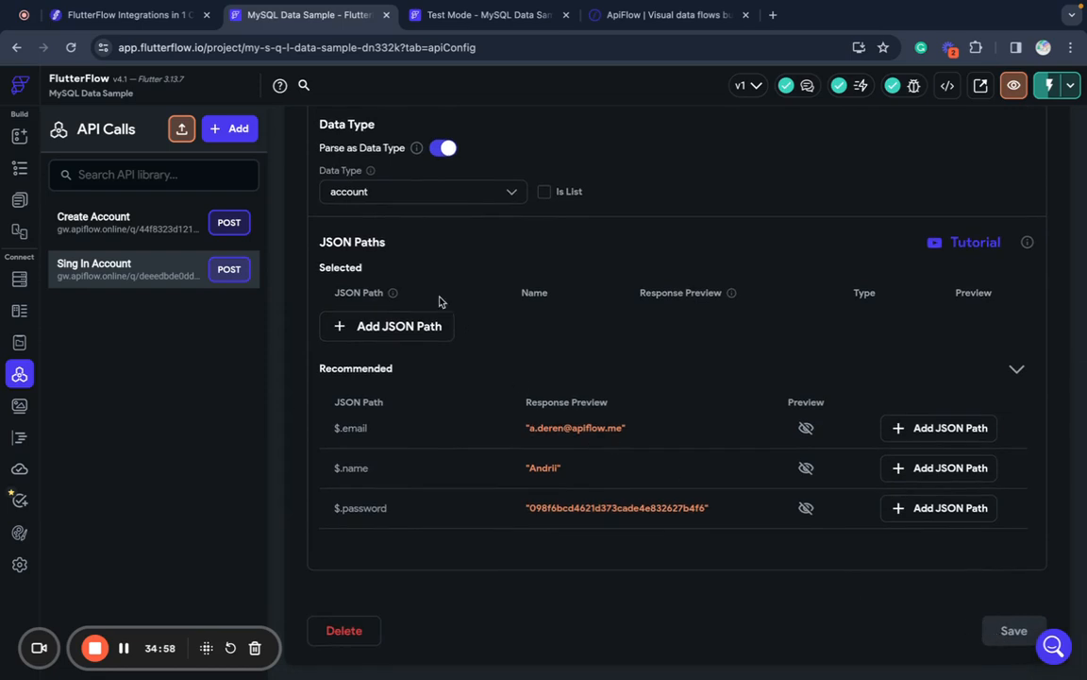
- Open the action flow editor for the SignIn page's Sign In button
{"action": "left_click", "coordinate": [19, 202]}
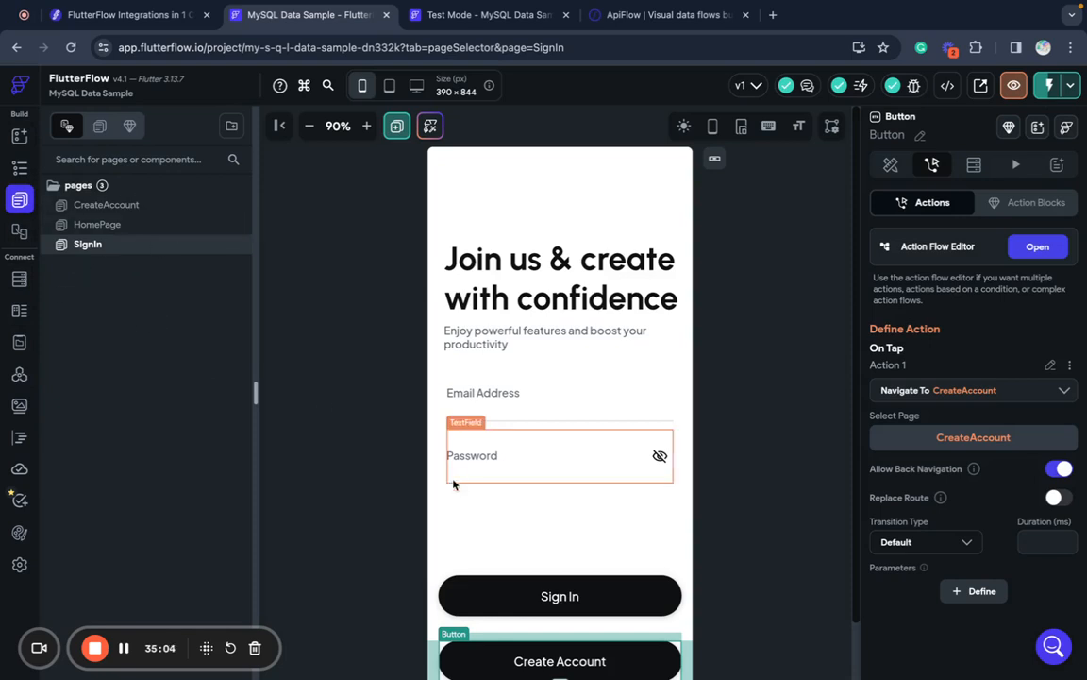
{"action": "left_click", "coordinate": [486, 599]}
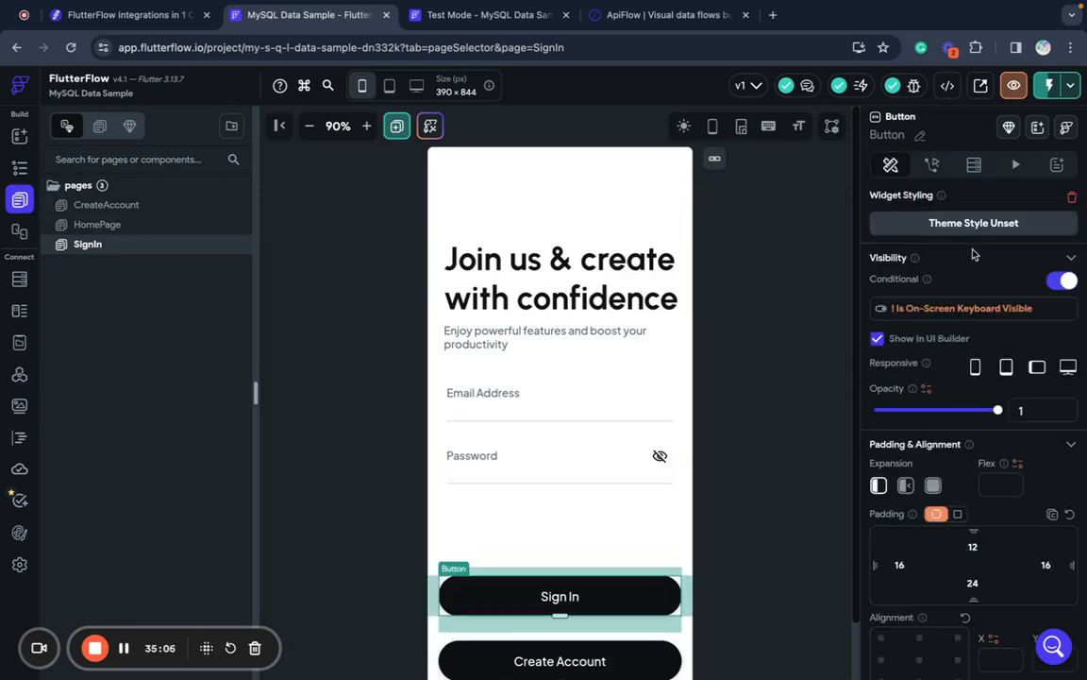
{"action": "left_click", "coordinate": [933, 164]}
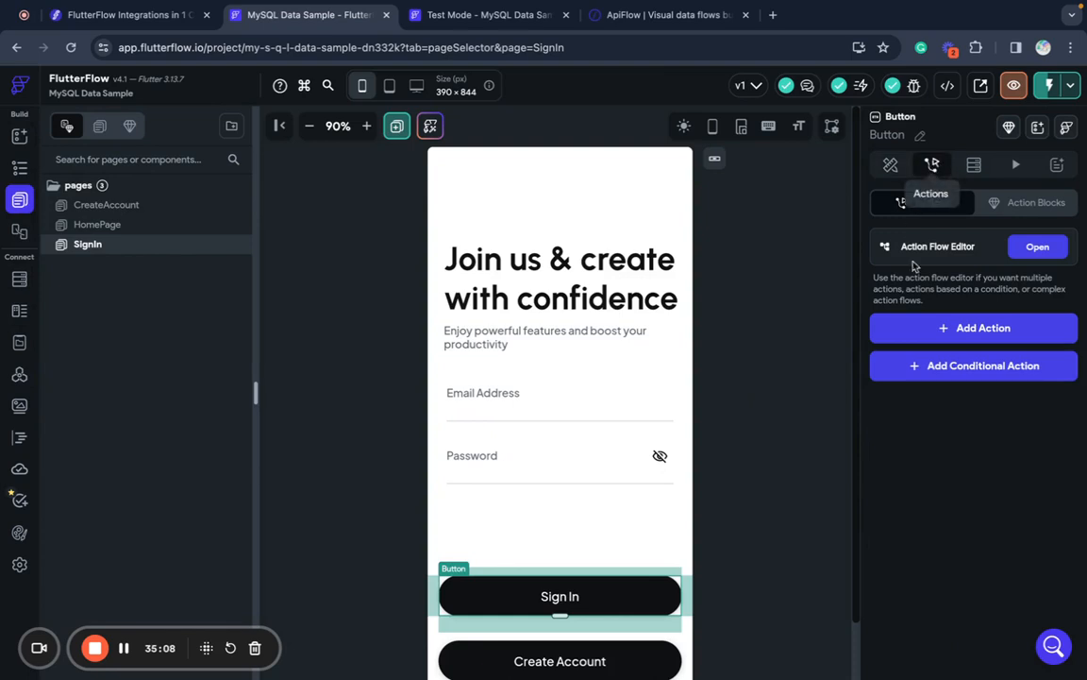
{"action": "left_click", "coordinate": [1037, 246]}
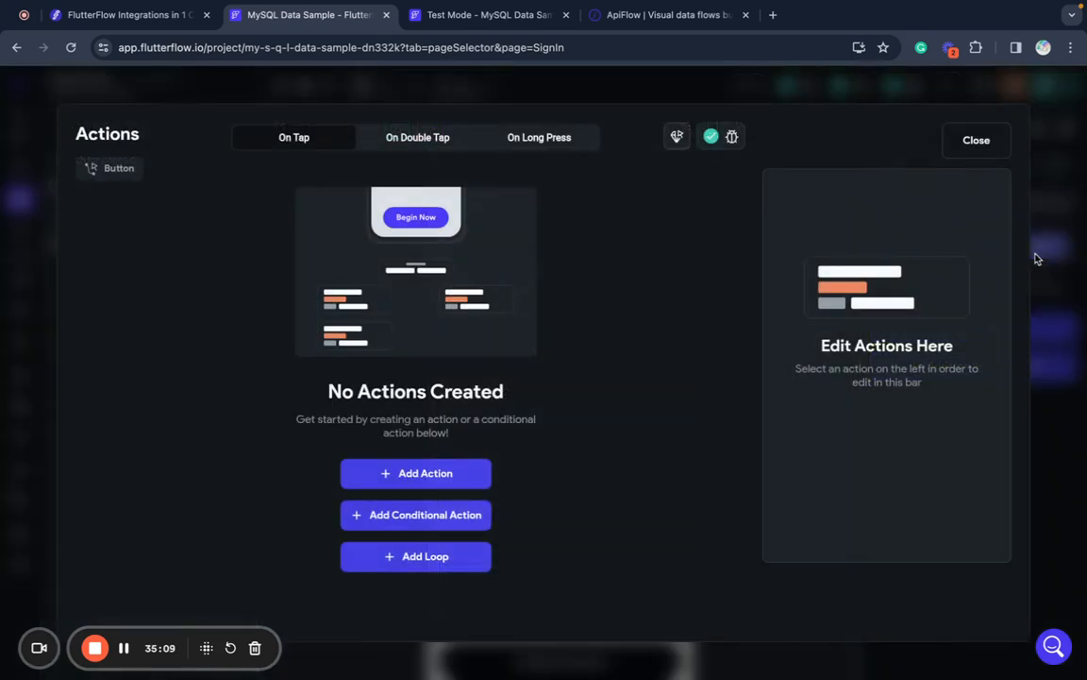
- Add a Sing In Account API call action, passing the Email Address field as email
{"action": "left_click", "coordinate": [421, 473]}
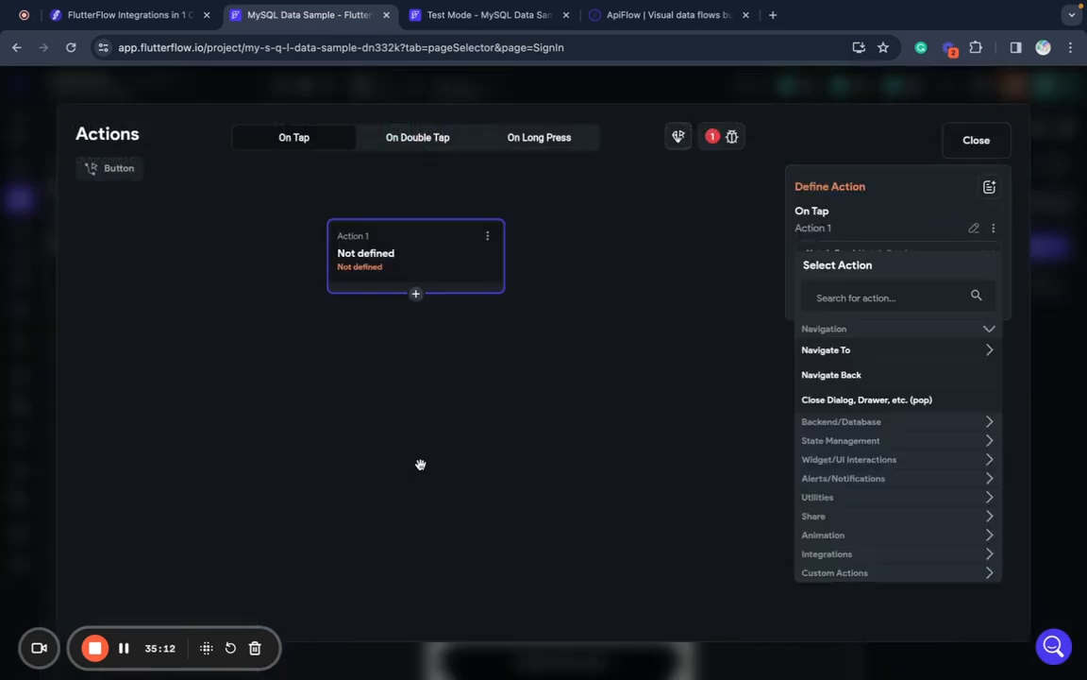
{"action": "left_click", "coordinate": [835, 422]}
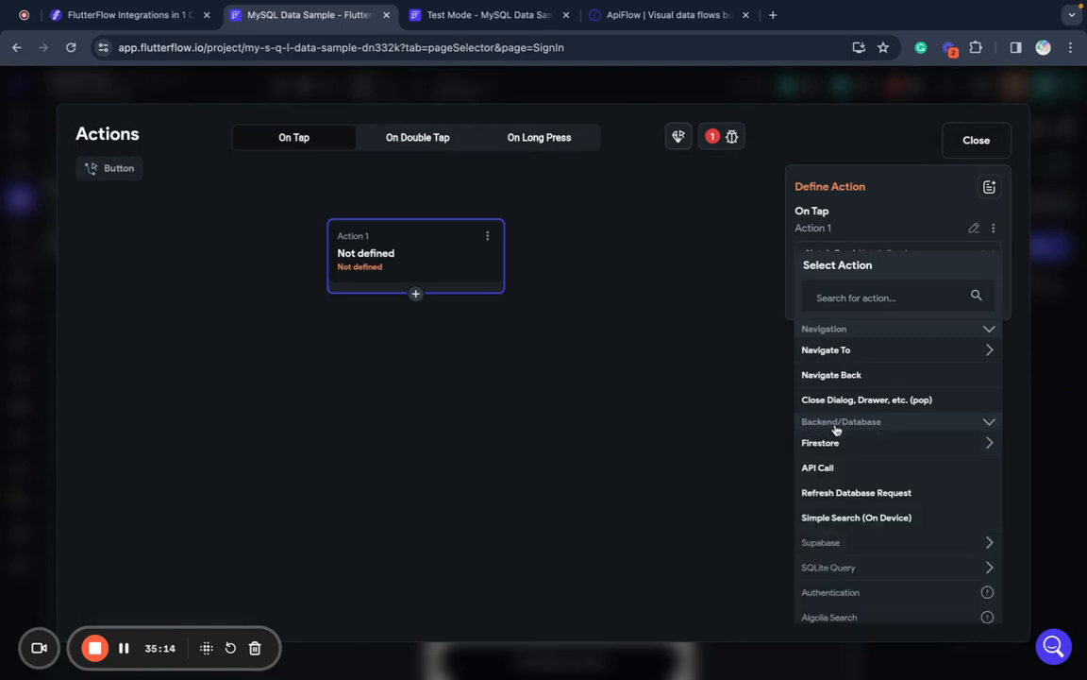
{"action": "left_click", "coordinate": [825, 467]}
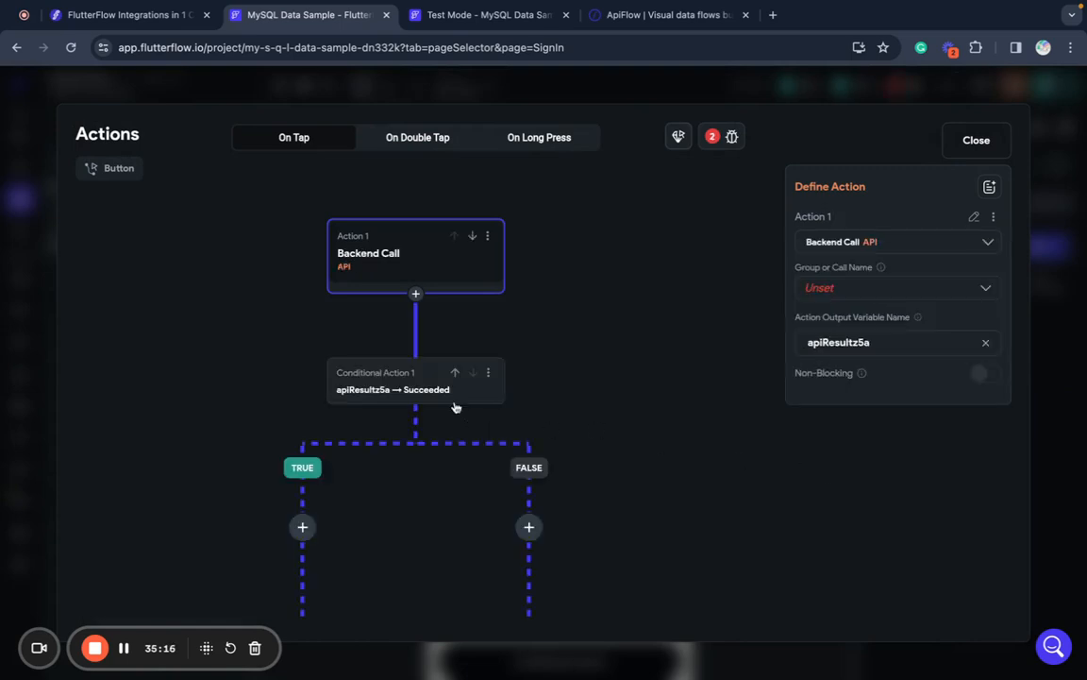
{"action": "left_click", "coordinate": [818, 291]}
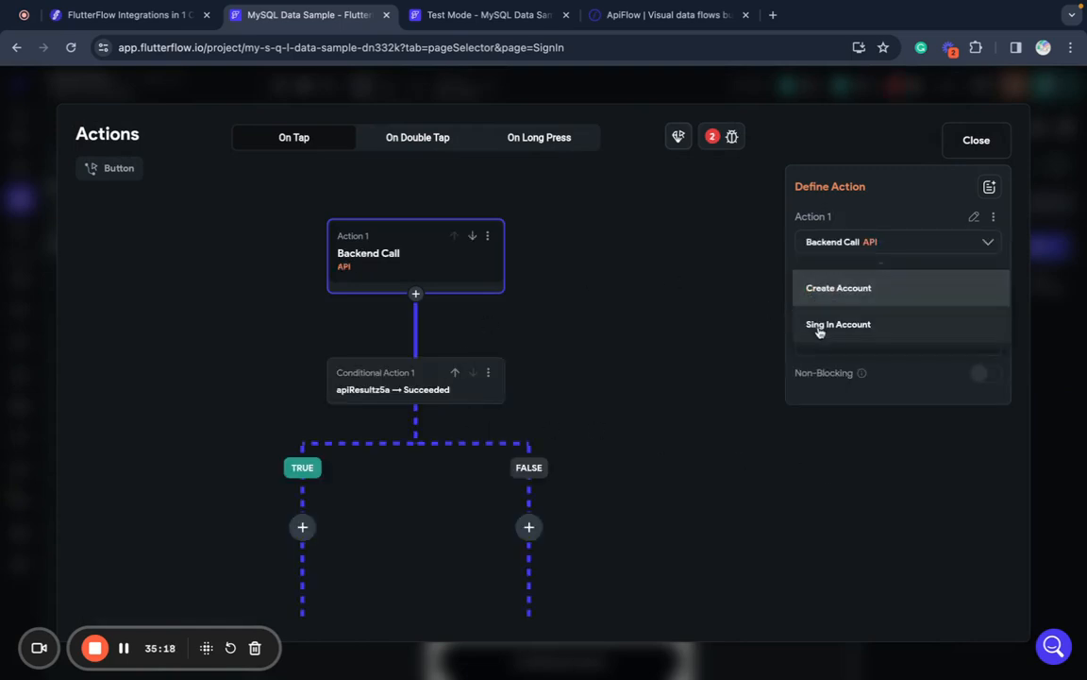
{"action": "left_click", "coordinate": [820, 325]}
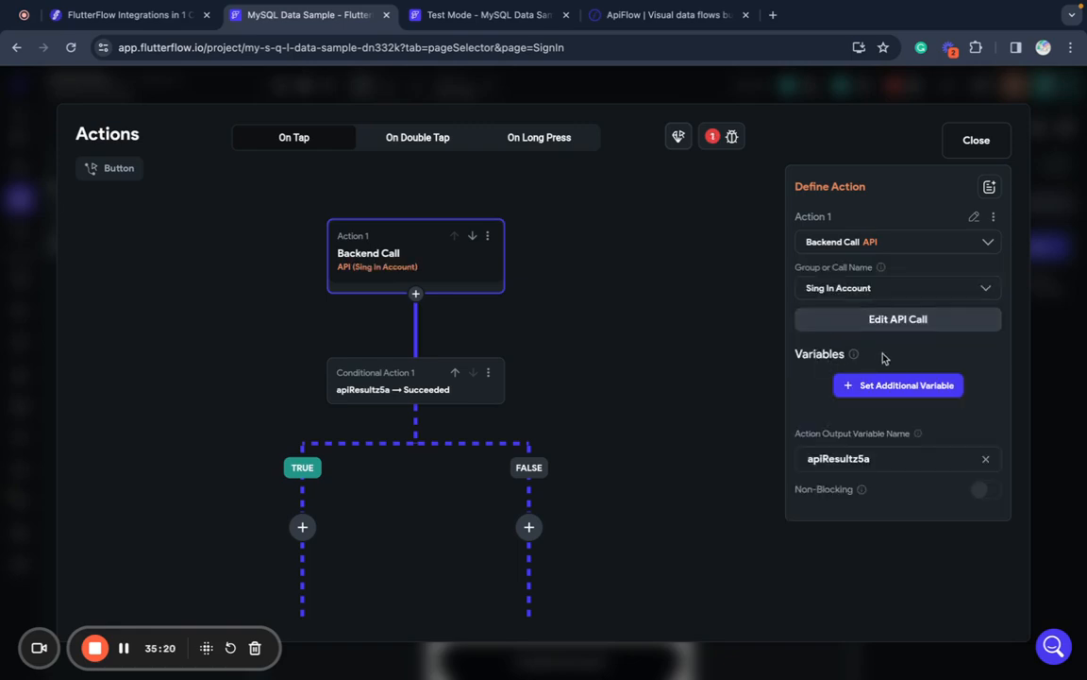
{"action": "left_click", "coordinate": [842, 386]}
{"action": "left_click", "coordinate": [838, 451]}
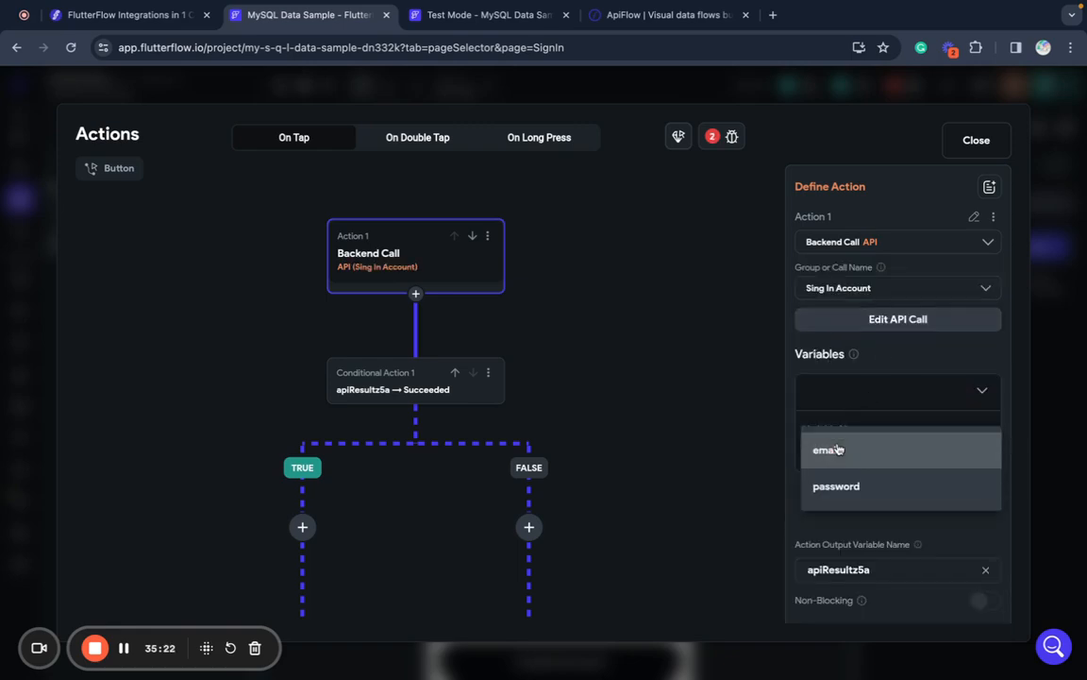
{"action": "left_click", "coordinate": [839, 450]}
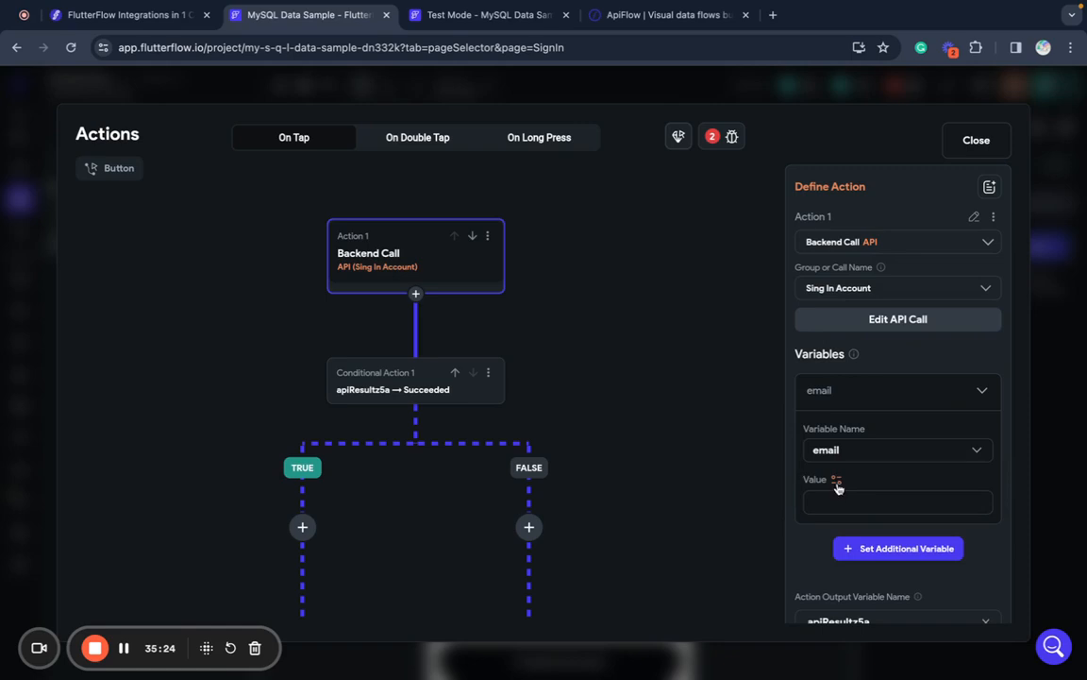
{"action": "left_click", "coordinate": [836, 483]}
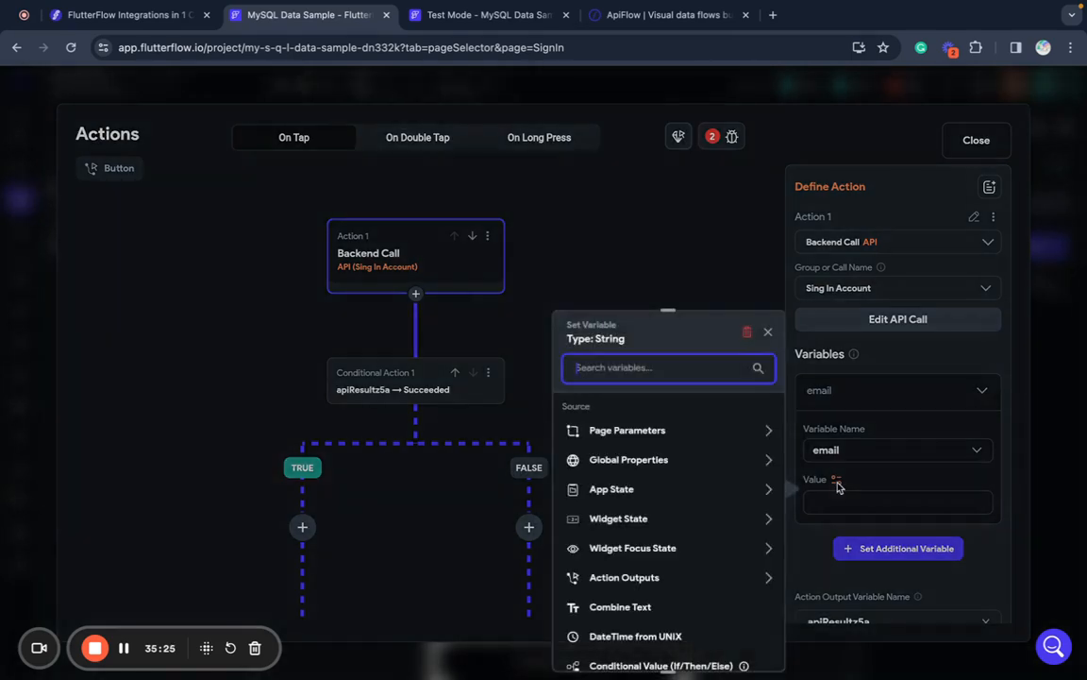
{"action": "left_click", "coordinate": [647, 518]}
{"action": "left_click", "coordinate": [623, 566]}
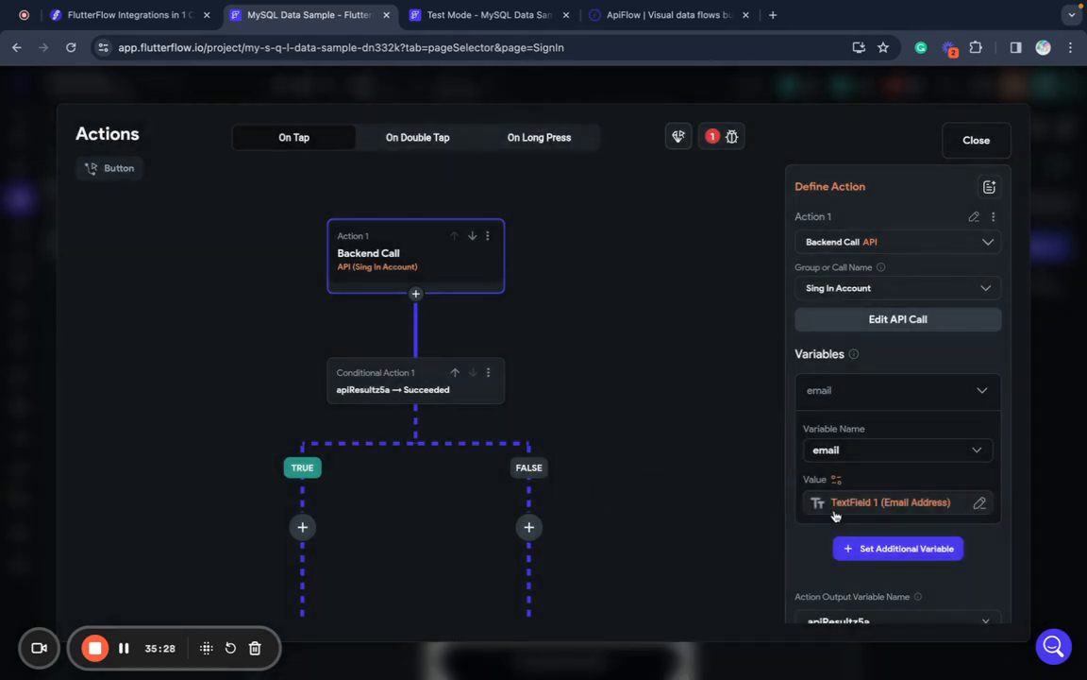
- Pass the password text field as the call's password variable
{"action": "left_click", "coordinate": [840, 547]}
{"action": "scroll", "coordinate": [861, 556], "scroll_direction": "down", "scroll_amount": 2}
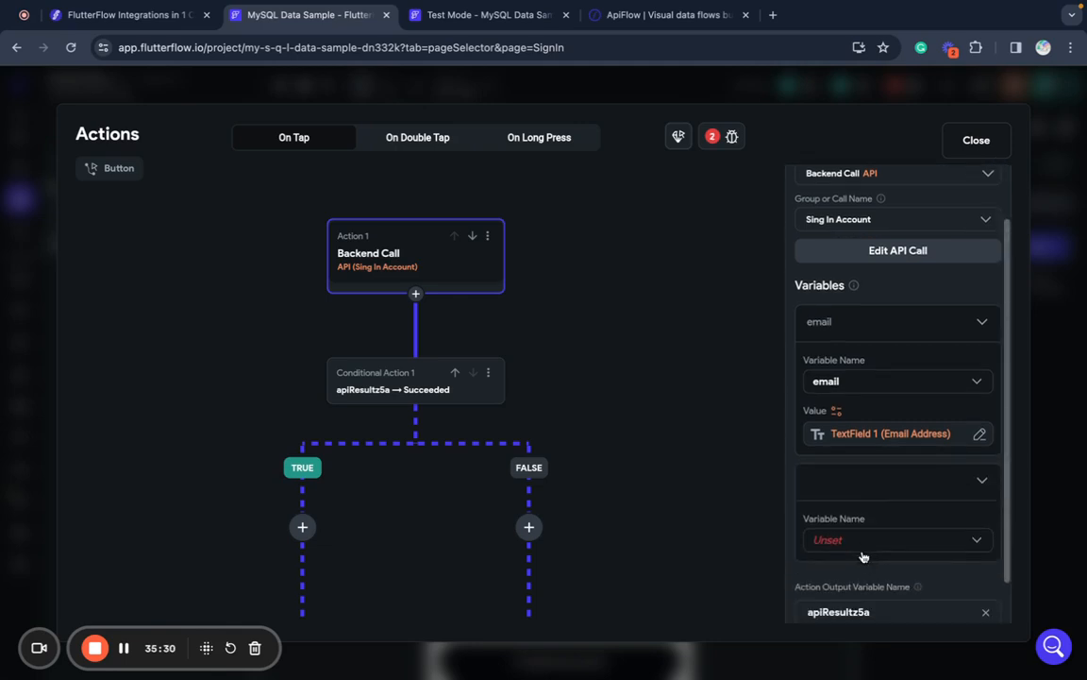
{"action": "left_click", "coordinate": [844, 544]}
{"action": "left_click", "coordinate": [841, 543]}
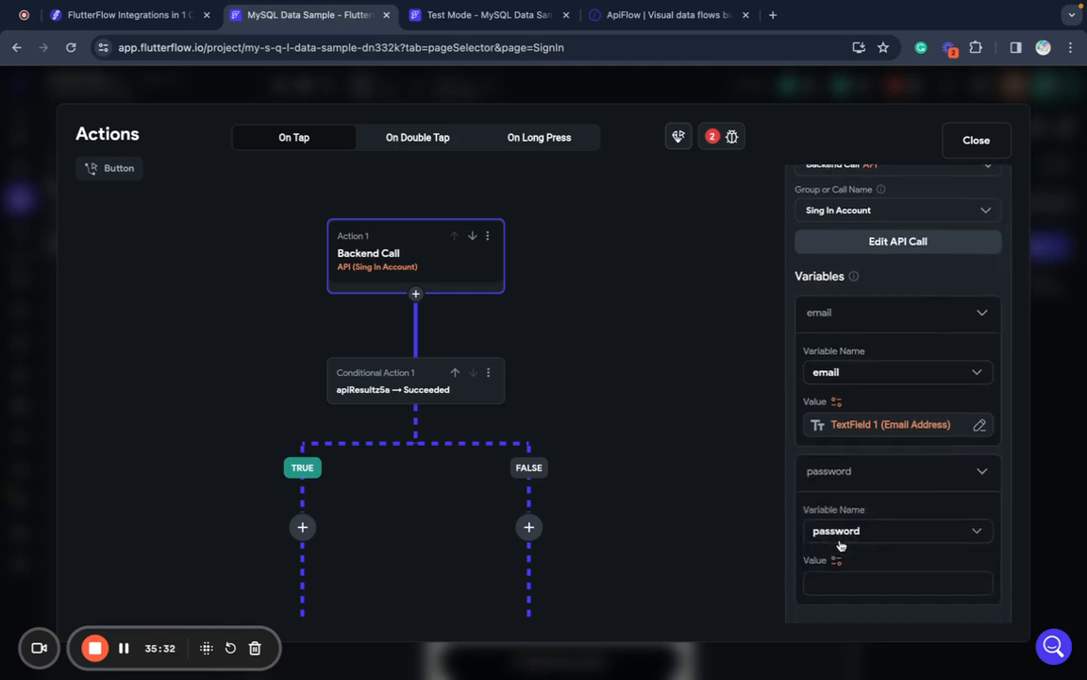
{"action": "scroll", "coordinate": [842, 545], "scroll_direction": "down", "scroll_amount": 1}
{"action": "left_click", "coordinate": [837, 502]}
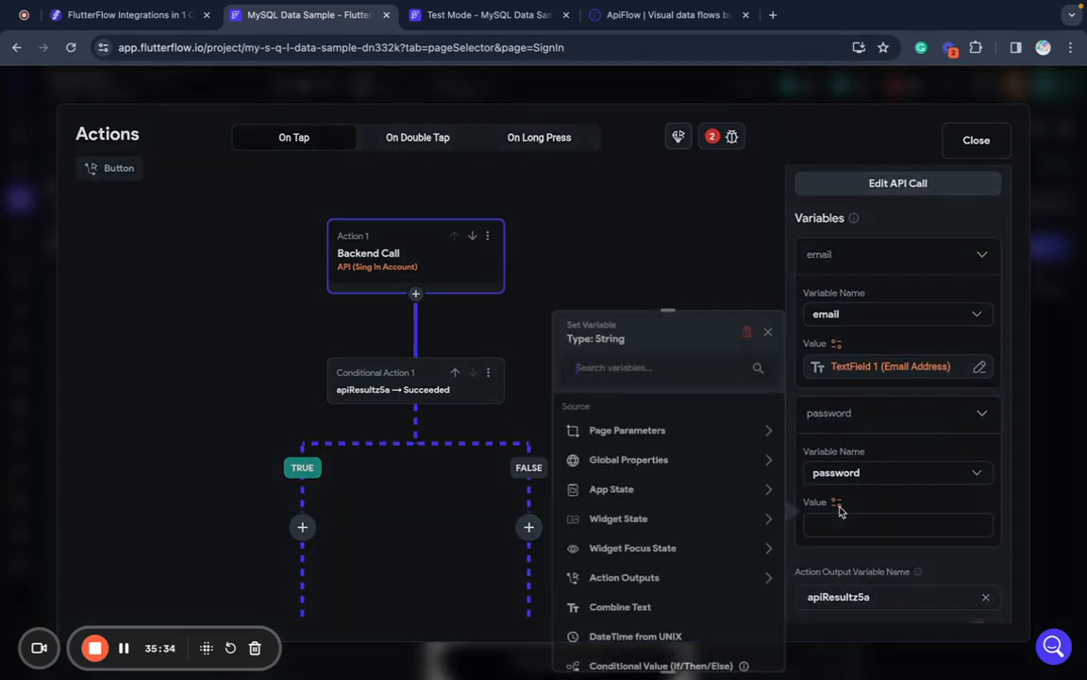
{"action": "left_click", "coordinate": [693, 520]}
{"action": "left_click", "coordinate": [626, 592]}
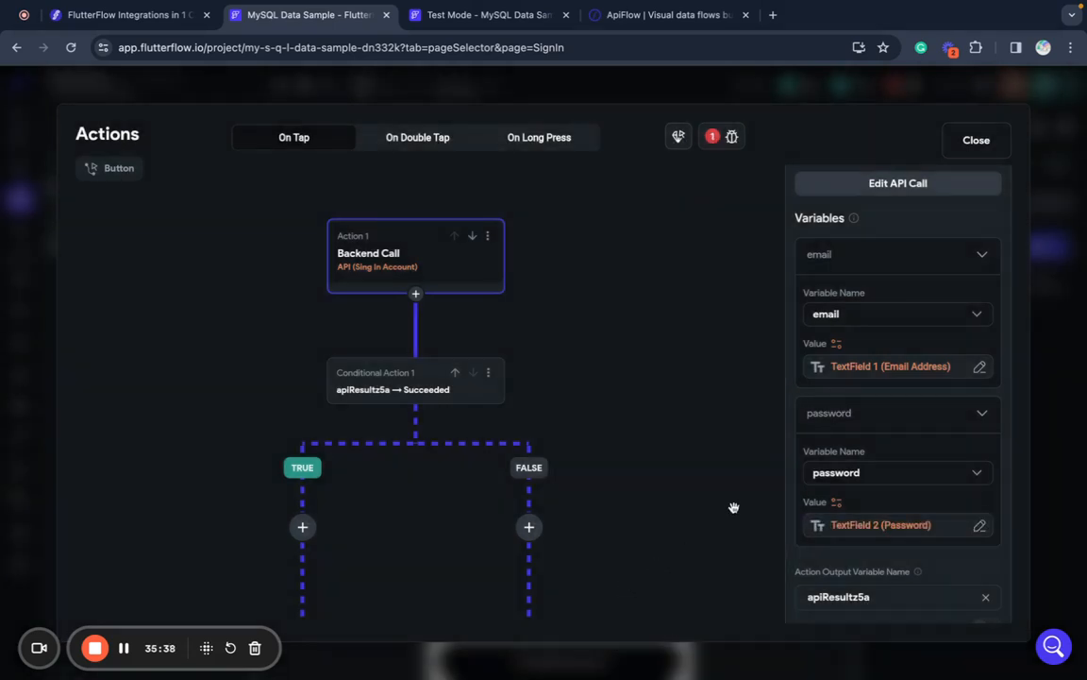
- Name the call's action output variable apiUser
{"action": "scroll", "coordinate": [862, 476], "scroll_direction": "down", "scroll_amount": 1}
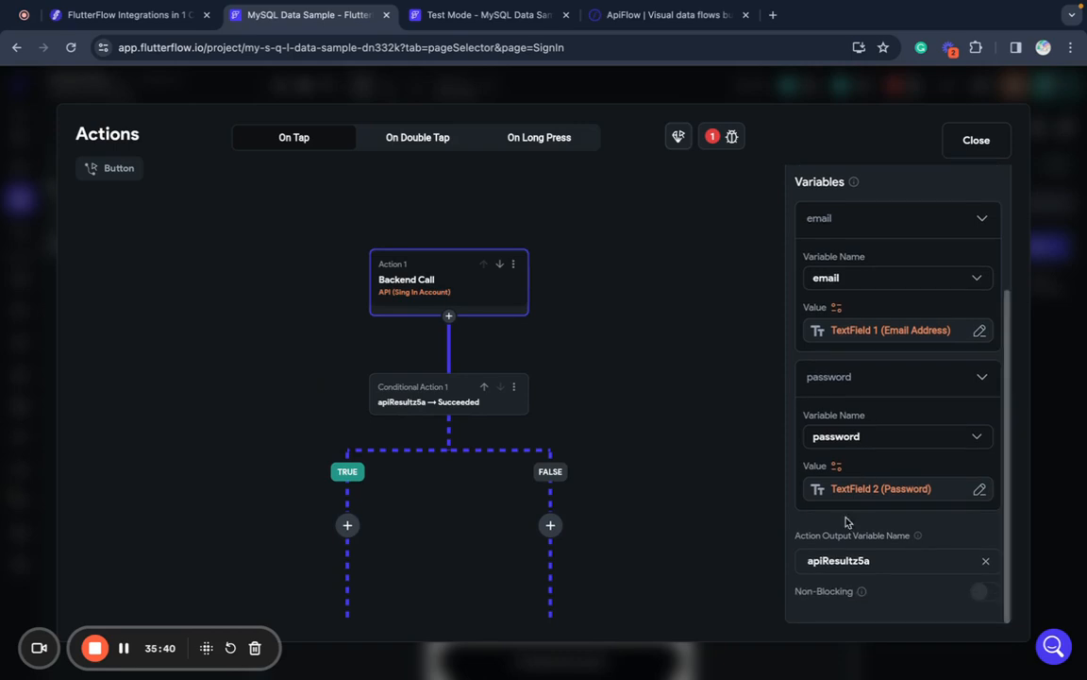
{"action": "double_click", "coordinate": [846, 561]}
{"action": "type", "text": "apiUser"}
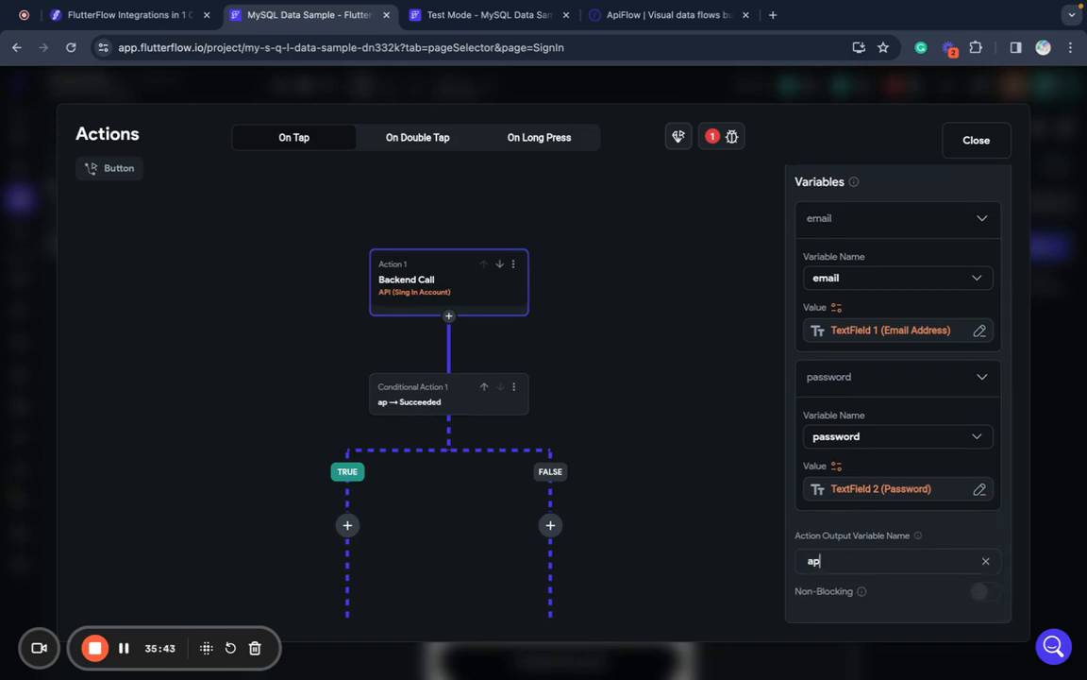
{"action": "left_click", "coordinate": [755, 553]}
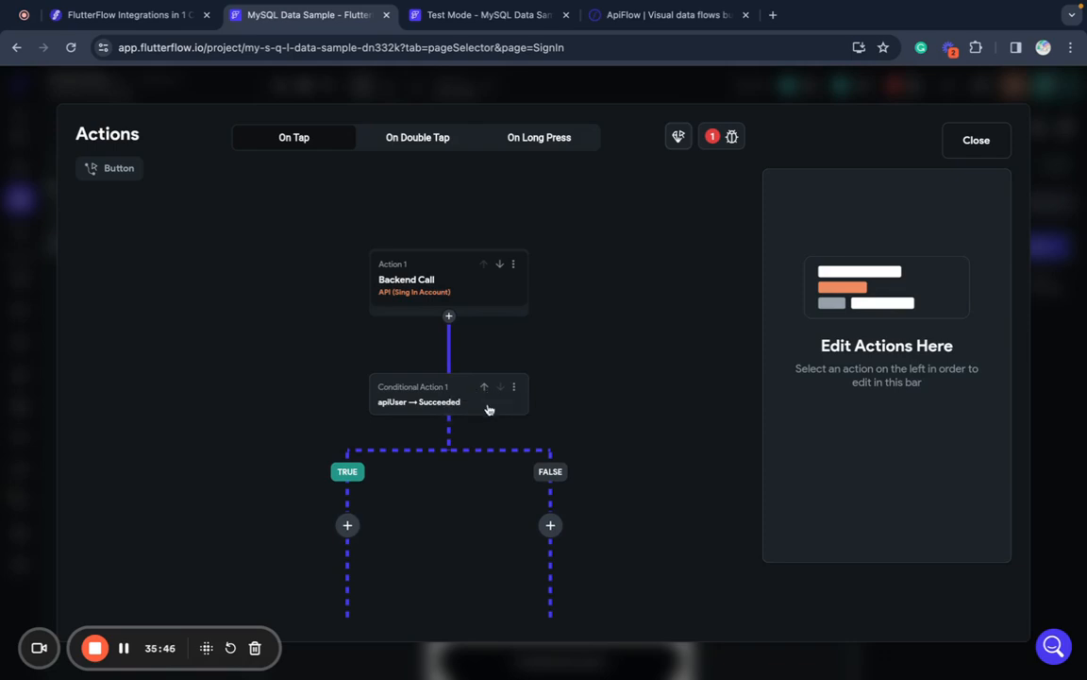
- Add an Update App State action on the success branch targeting the user field
{"action": "left_click", "coordinate": [439, 389]}
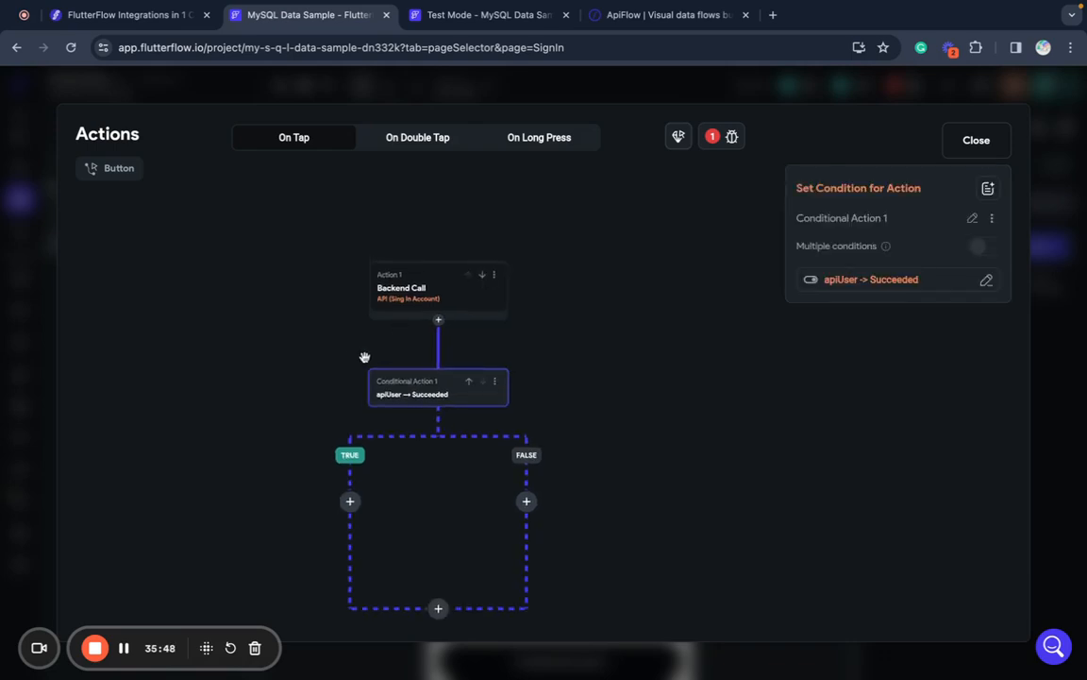
{"action": "left_click", "coordinate": [349, 508]}
{"action": "left_click", "coordinate": [351, 546]}
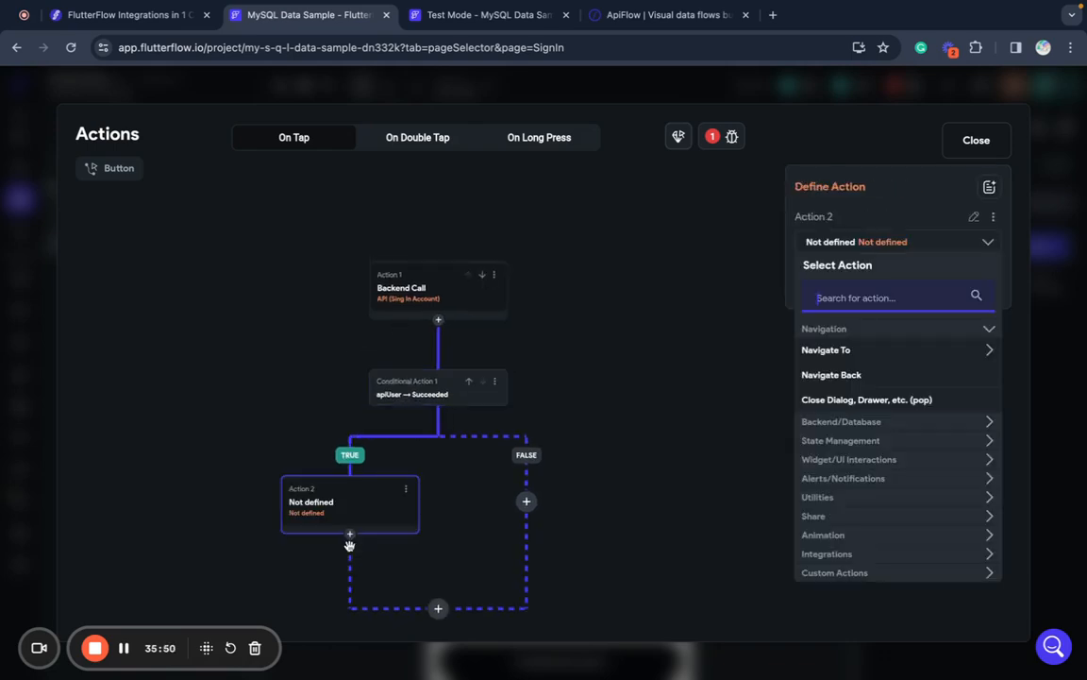
{"action": "left_click", "coordinate": [860, 441]}
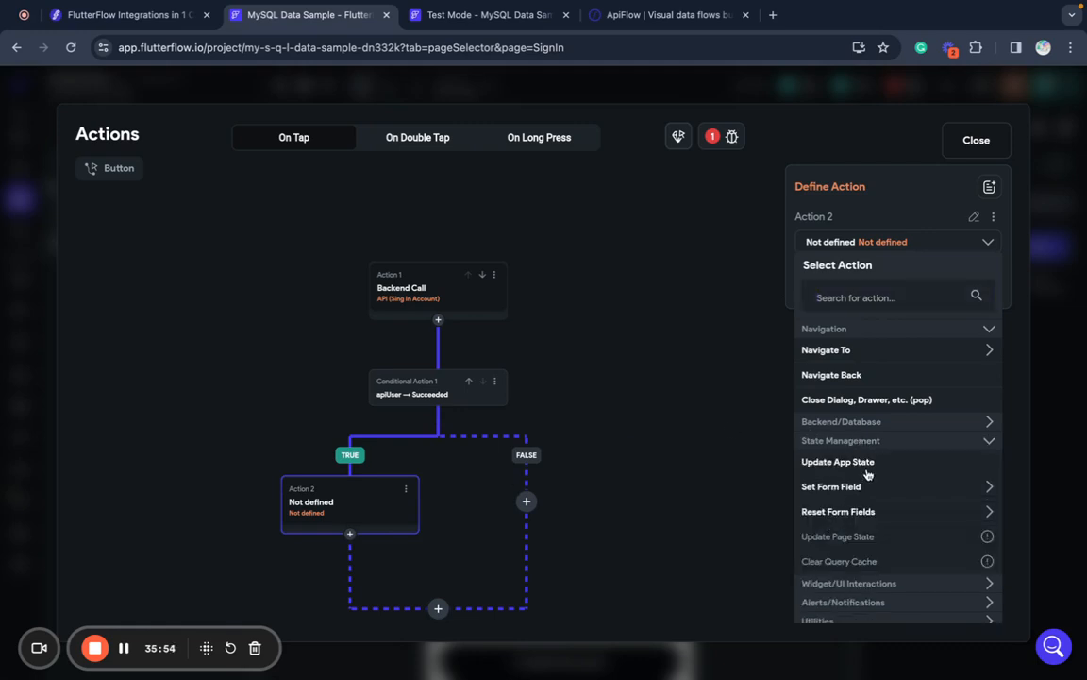
{"action": "left_click", "coordinate": [837, 462]}
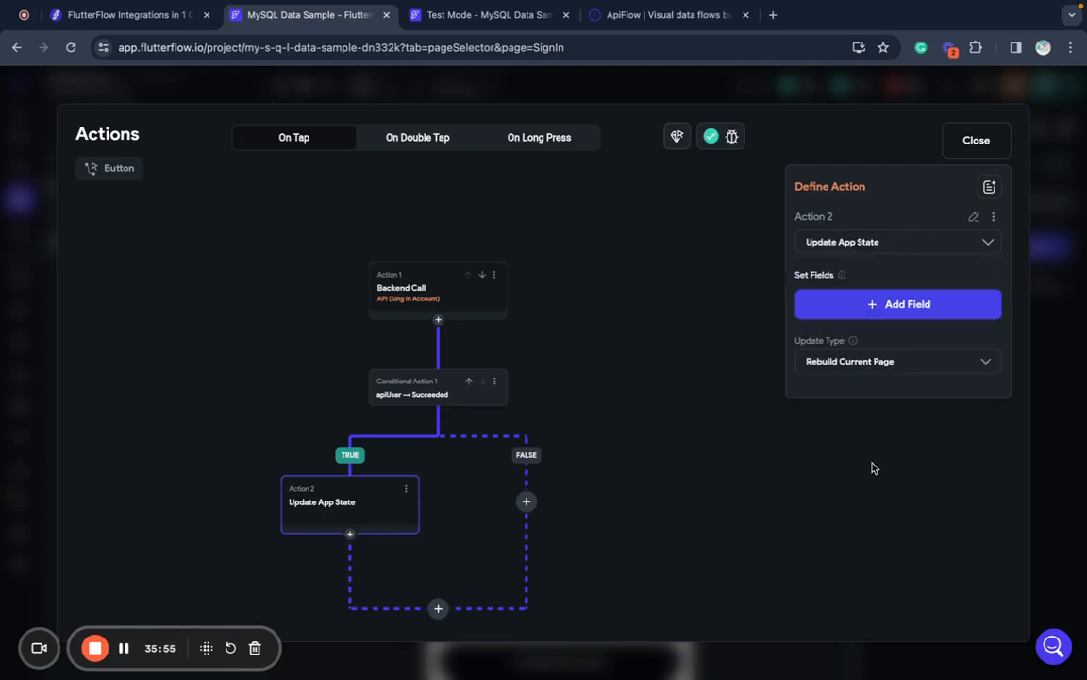
{"action": "left_click", "coordinate": [909, 308]}
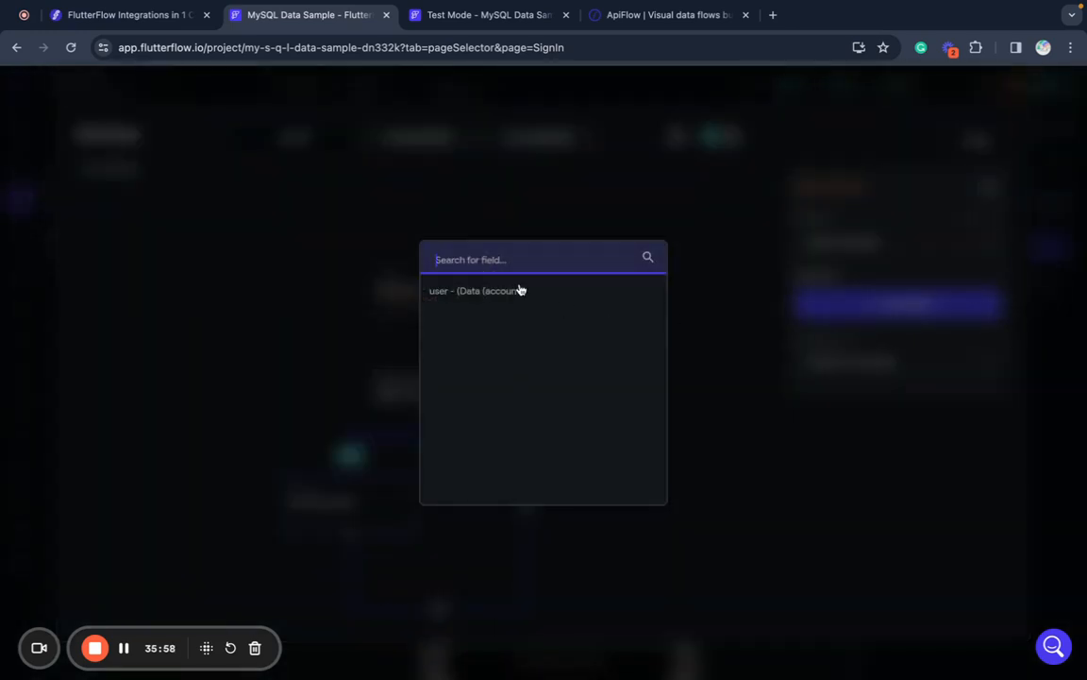
{"action": "left_click", "coordinate": [521, 290]}
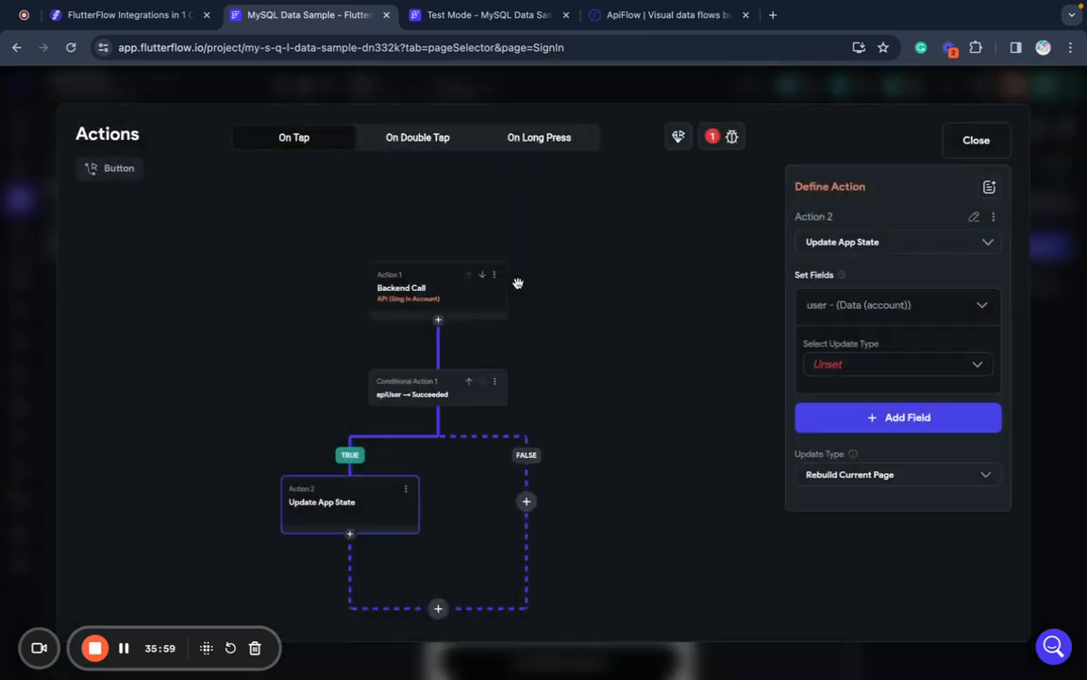
- Set user to the apiUser action output, read as a data type
{"action": "left_click", "coordinate": [876, 371]}
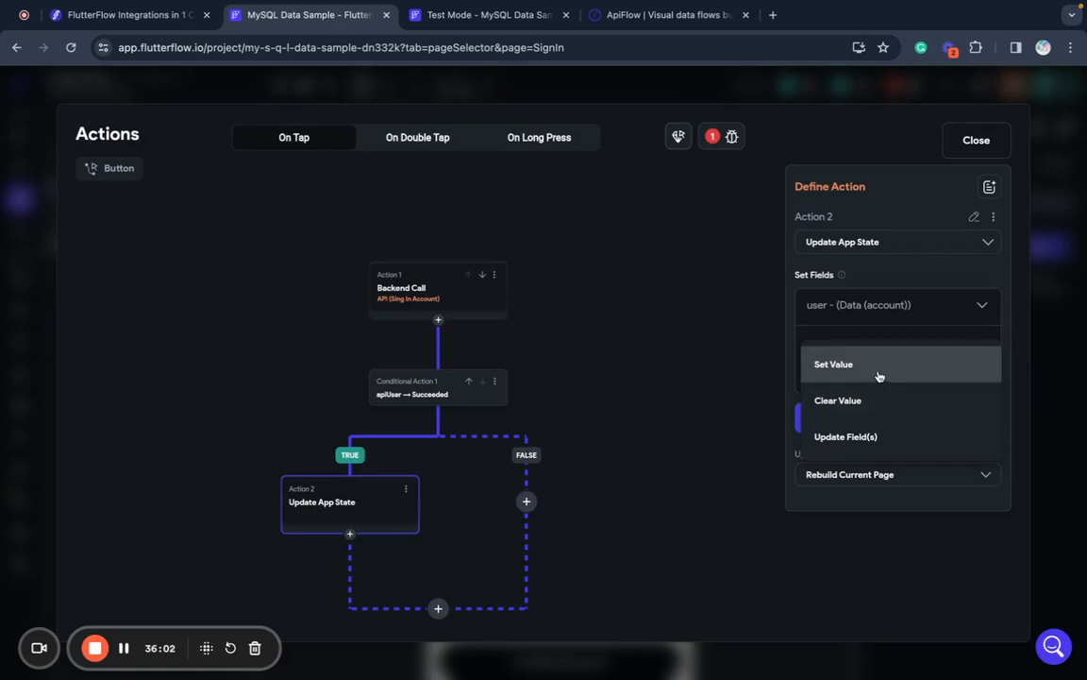
{"action": "left_click", "coordinate": [879, 375]}
{"action": "left_click", "coordinate": [852, 409]}
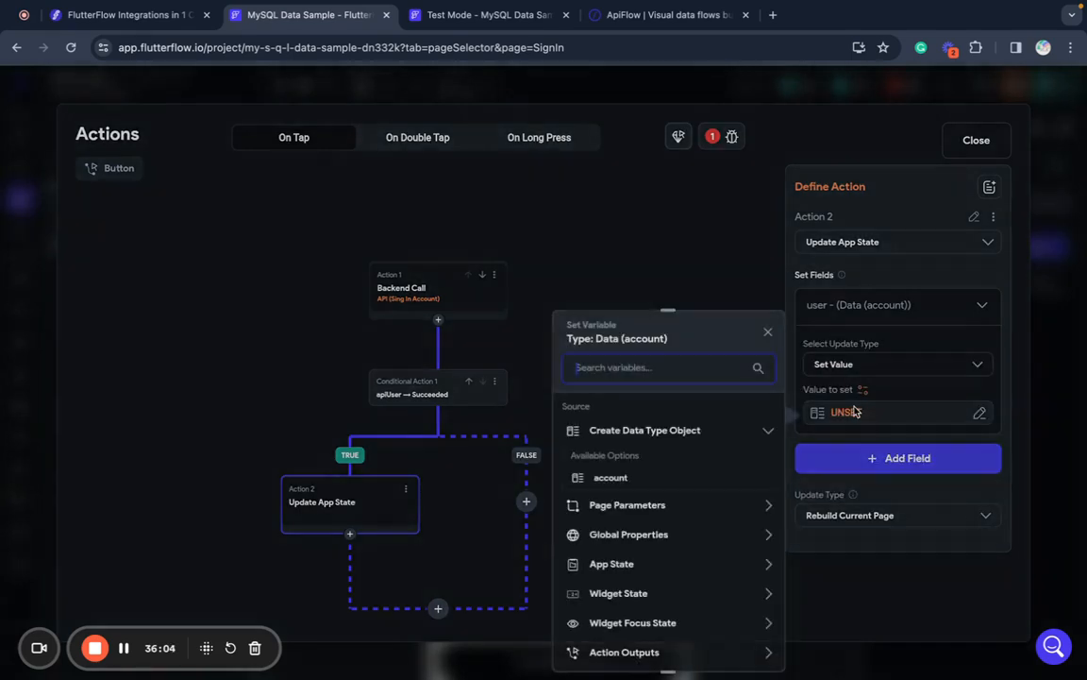
{"action": "scroll", "coordinate": [651, 547], "scroll_direction": "down", "scroll_amount": 1}
{"action": "scroll", "coordinate": [650, 547], "scroll_direction": "down", "scroll_amount": 2}
{"action": "left_click", "coordinate": [625, 545]}
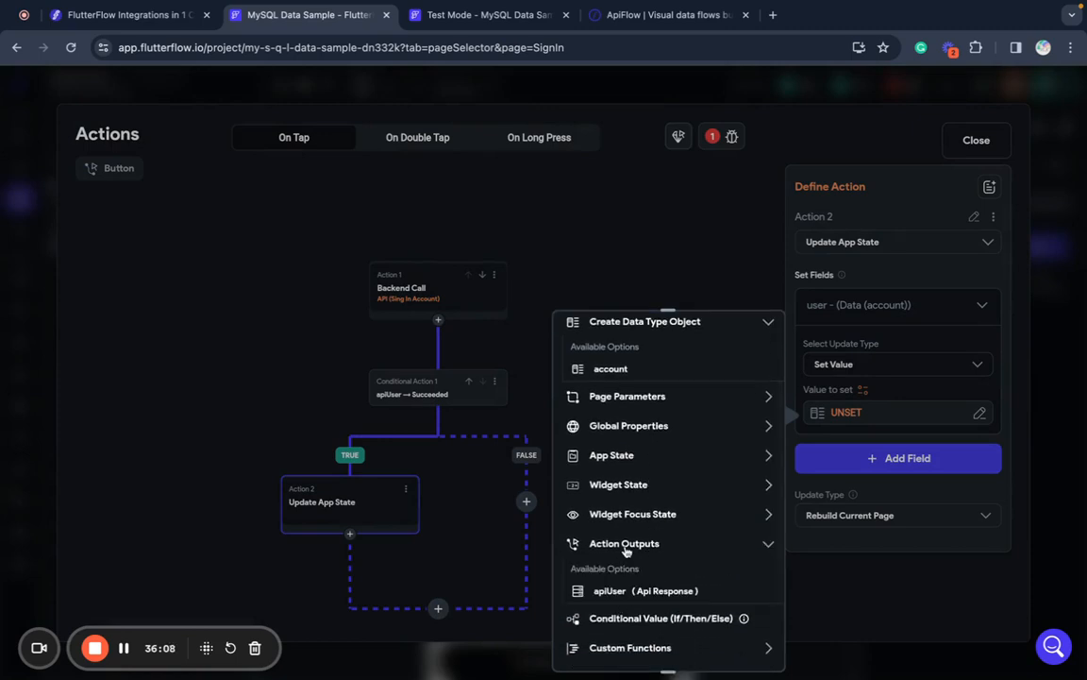
{"action": "left_click", "coordinate": [611, 591]}
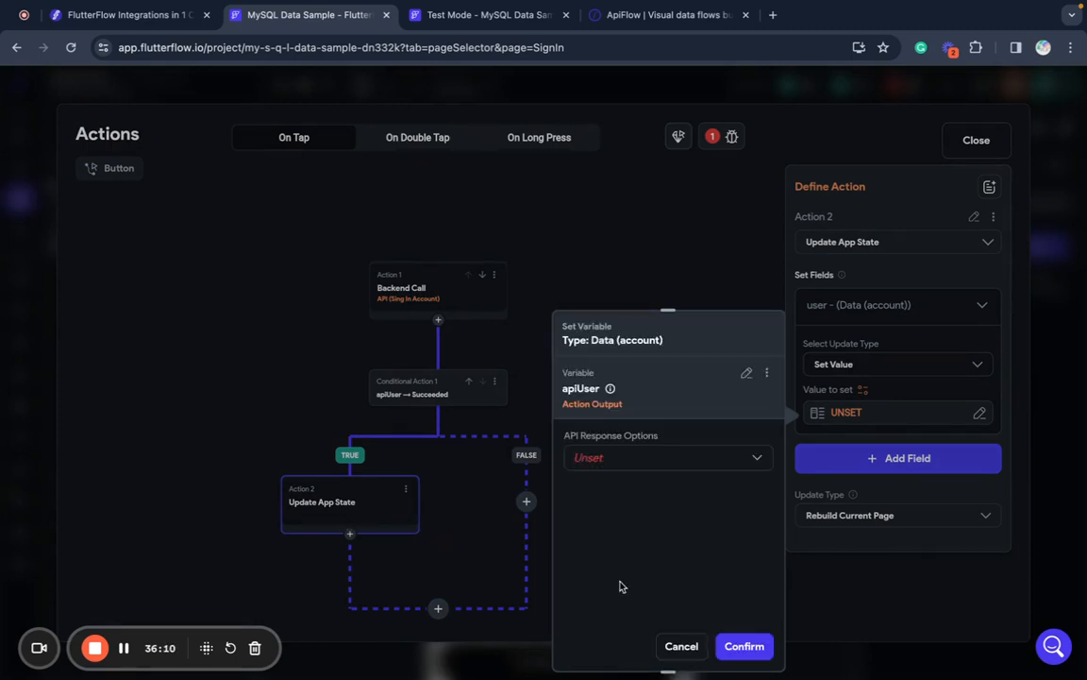
{"action": "left_click", "coordinate": [667, 459]}
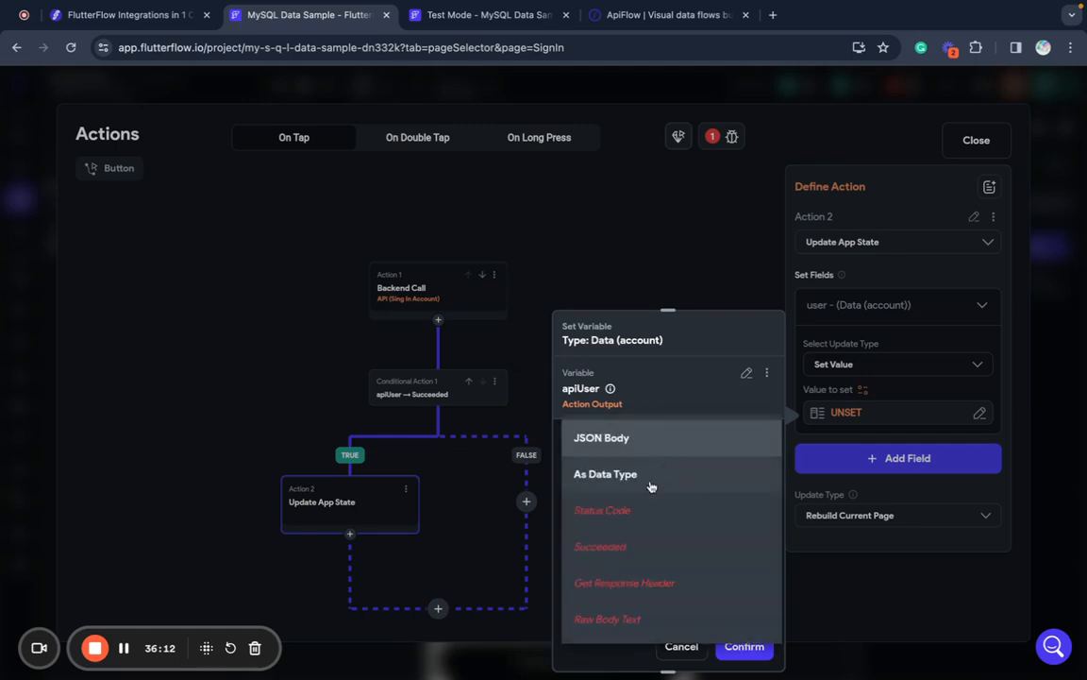
{"action": "left_click", "coordinate": [648, 488]}
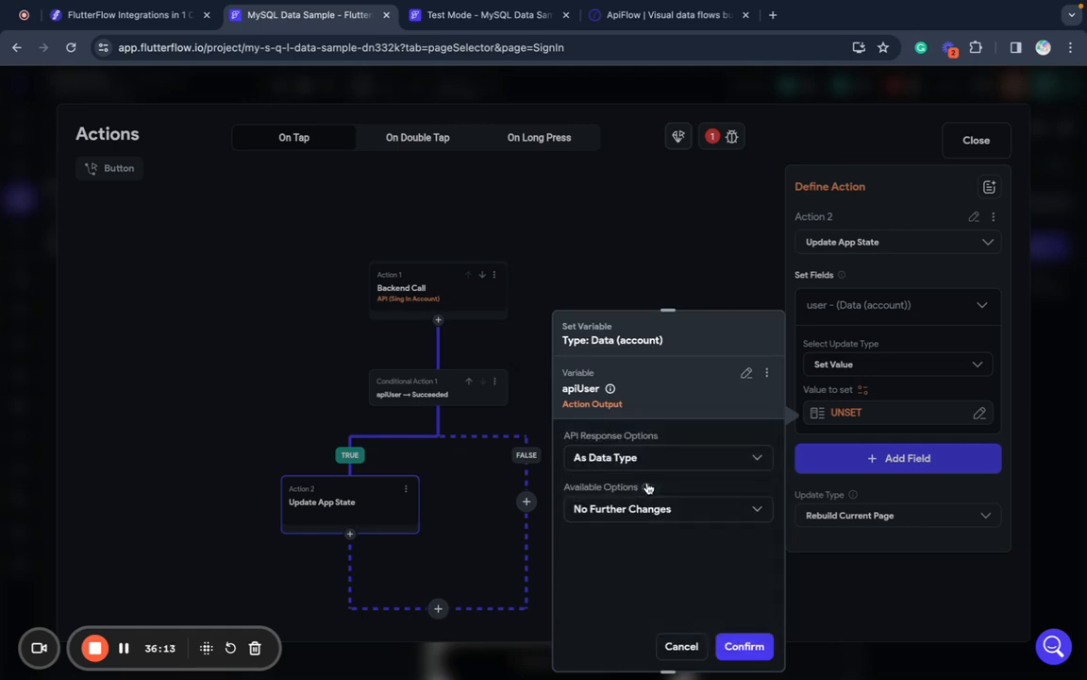
{"action": "left_click", "coordinate": [744, 647]}
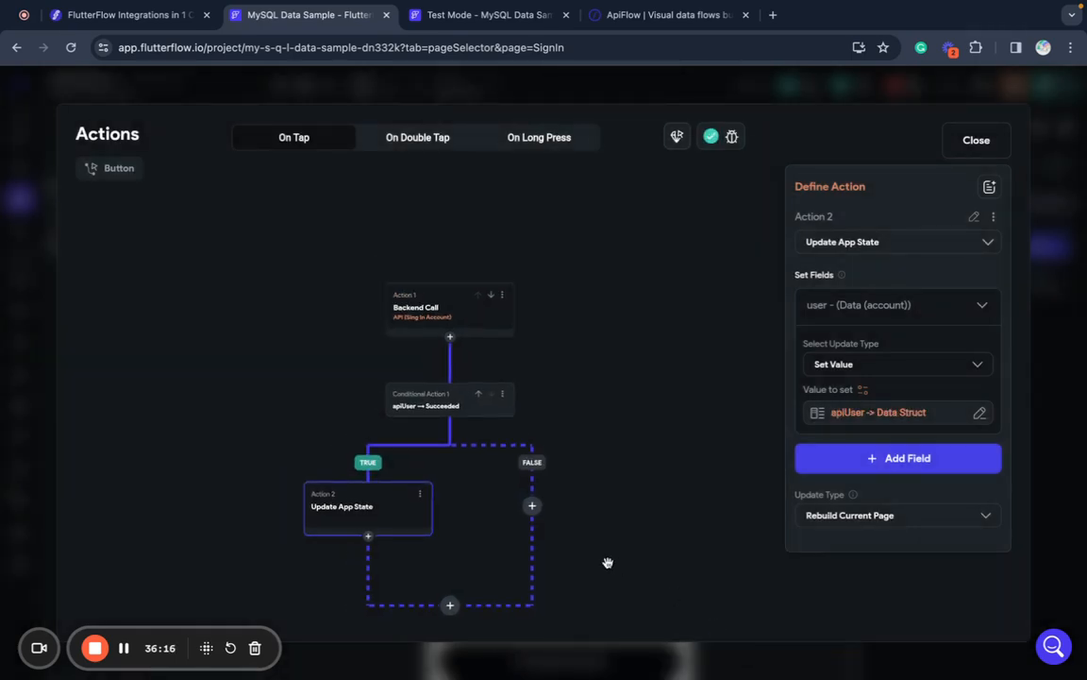
{"action": "left_click", "coordinate": [369, 537]}
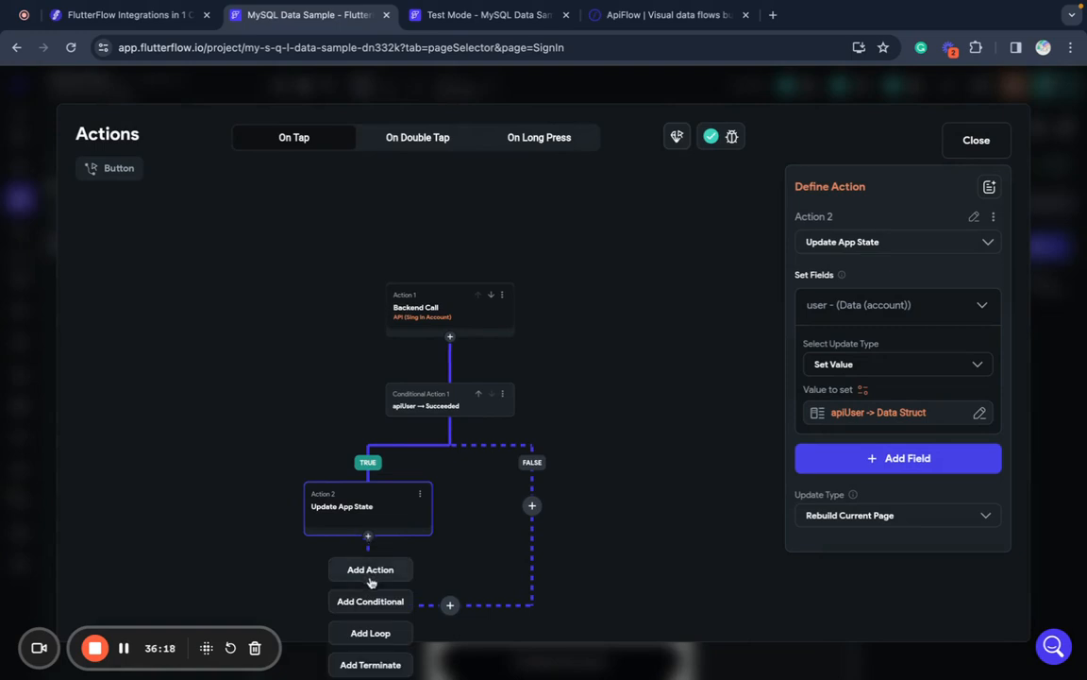
- Add a Navigate To HomePage action after the state update, then close the editor
{"action": "left_click", "coordinate": [372, 570]}
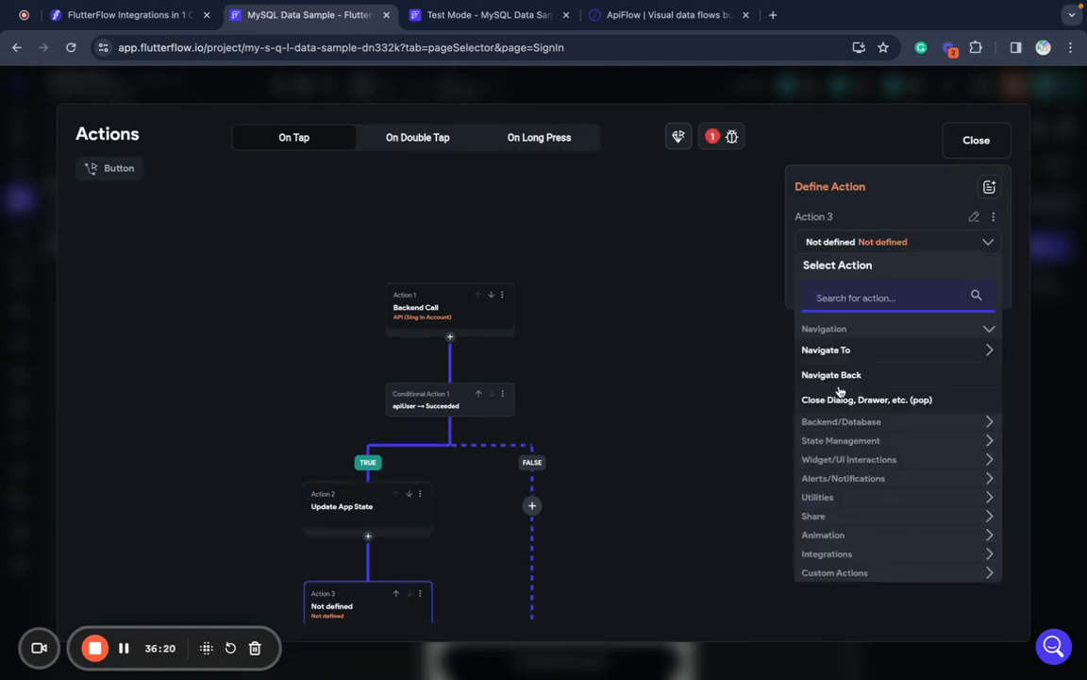
{"action": "left_click", "coordinate": [888, 353]}
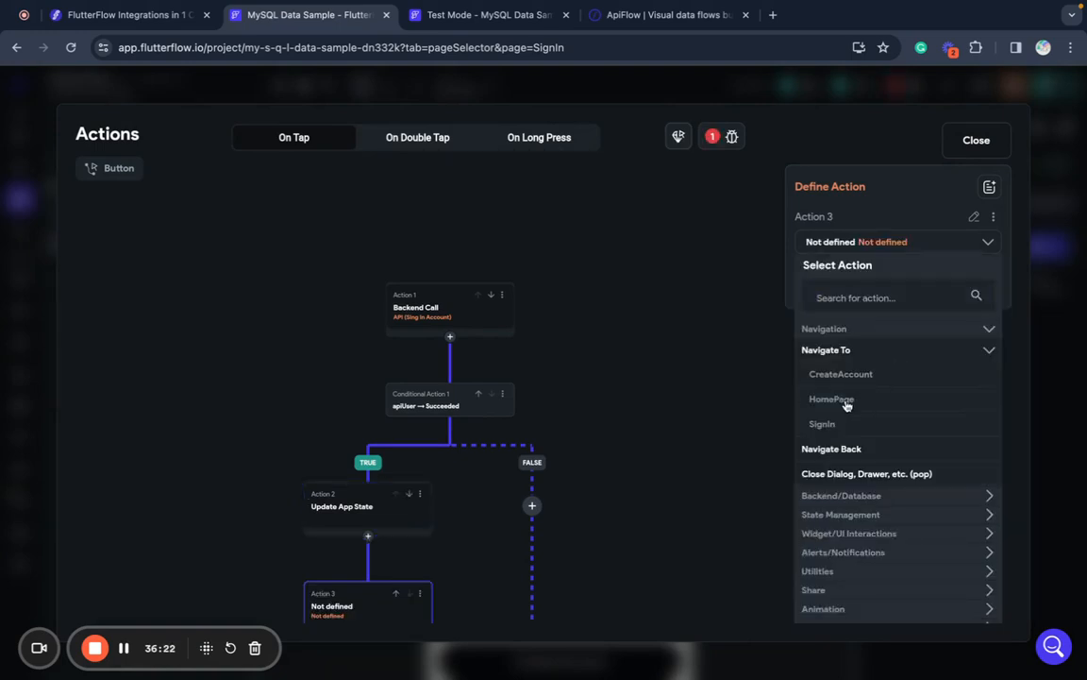
{"action": "left_click", "coordinate": [831, 400]}
{"action": "left_click", "coordinate": [710, 449]}
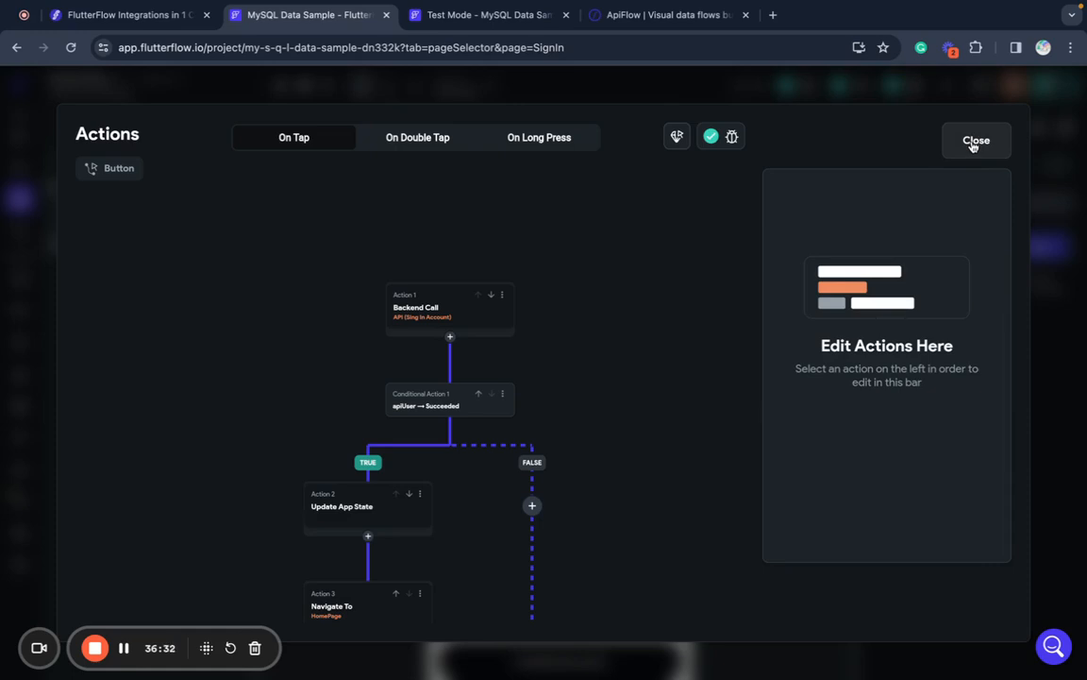
{"action": "left_click", "coordinate": [974, 142]}
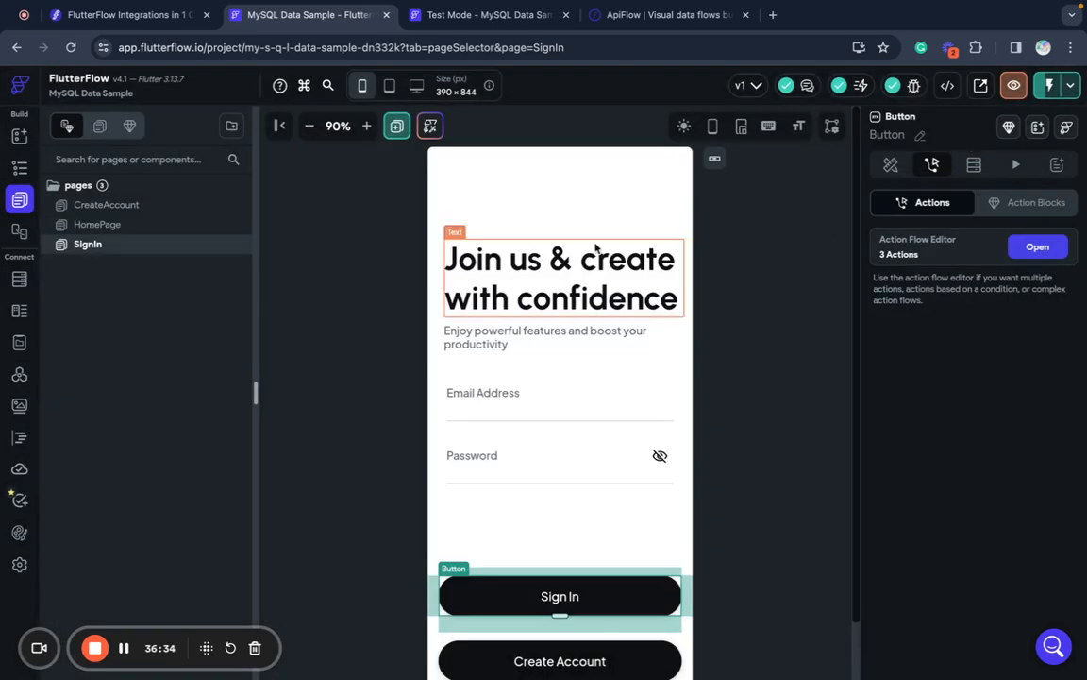
- Instant-reload the test app and log out to the sign-in page
{"action": "left_click", "coordinate": [495, 15]}
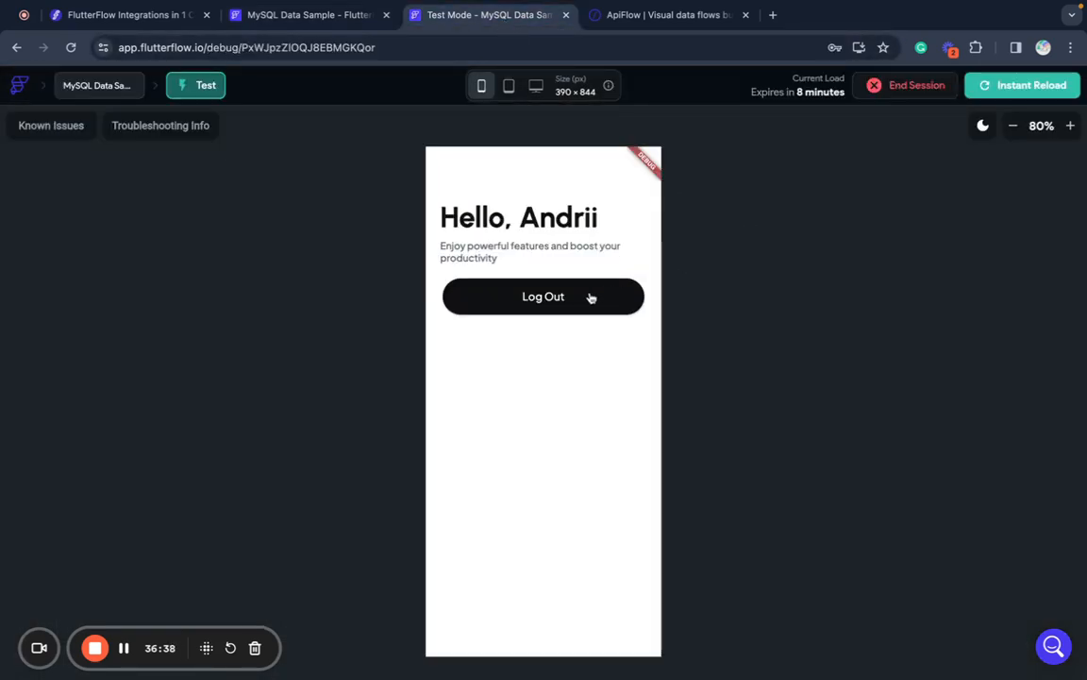
{"action": "left_click", "coordinate": [1005, 89]}
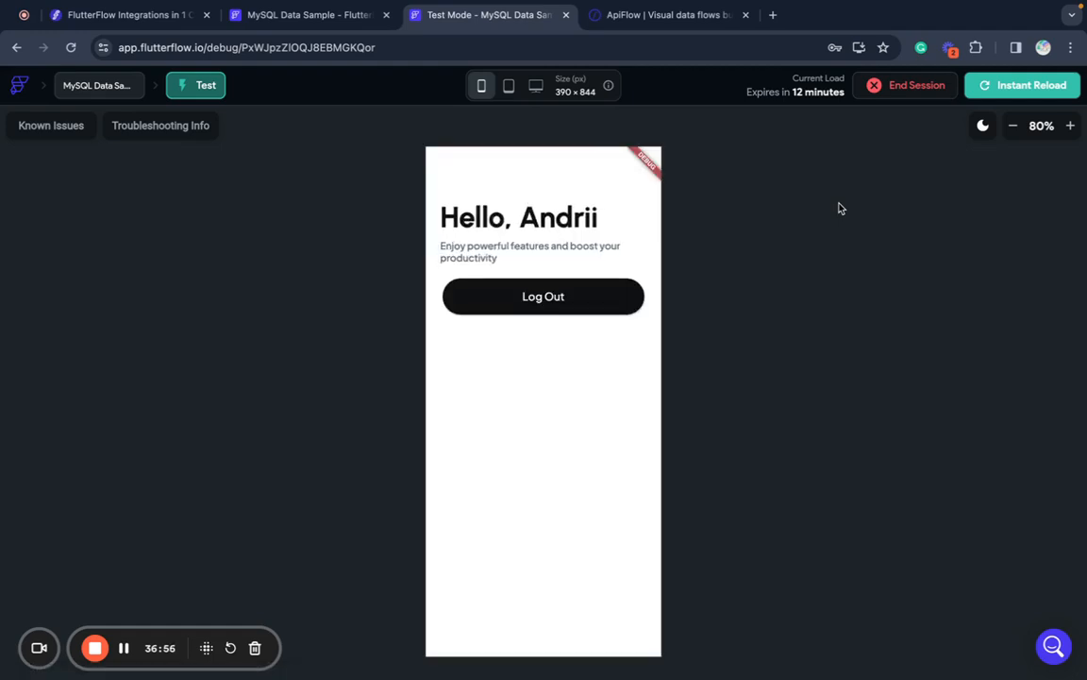
{"action": "left_click", "coordinate": [534, 302]}
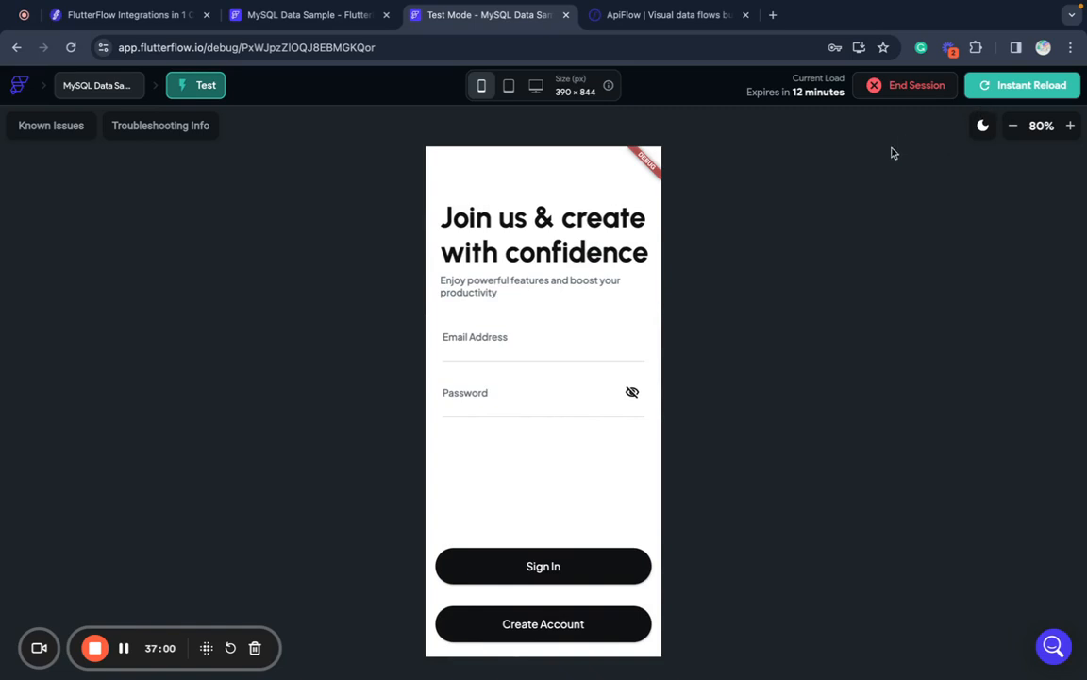
{"action": "left_click", "coordinate": [1033, 85]}
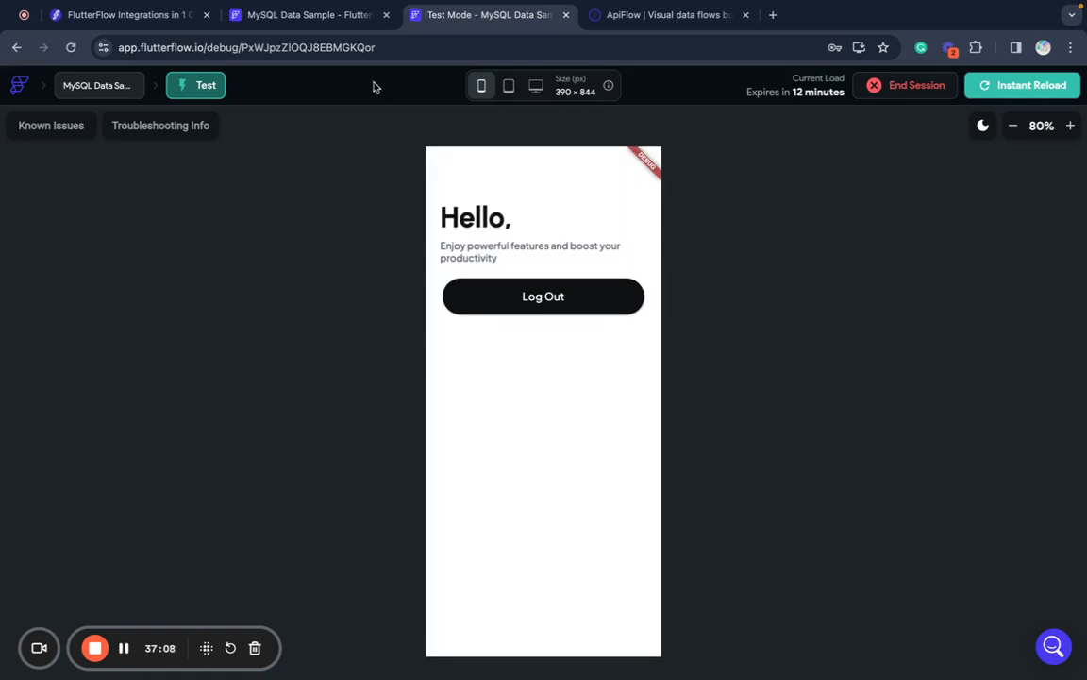
{"action": "left_click", "coordinate": [509, 298]}
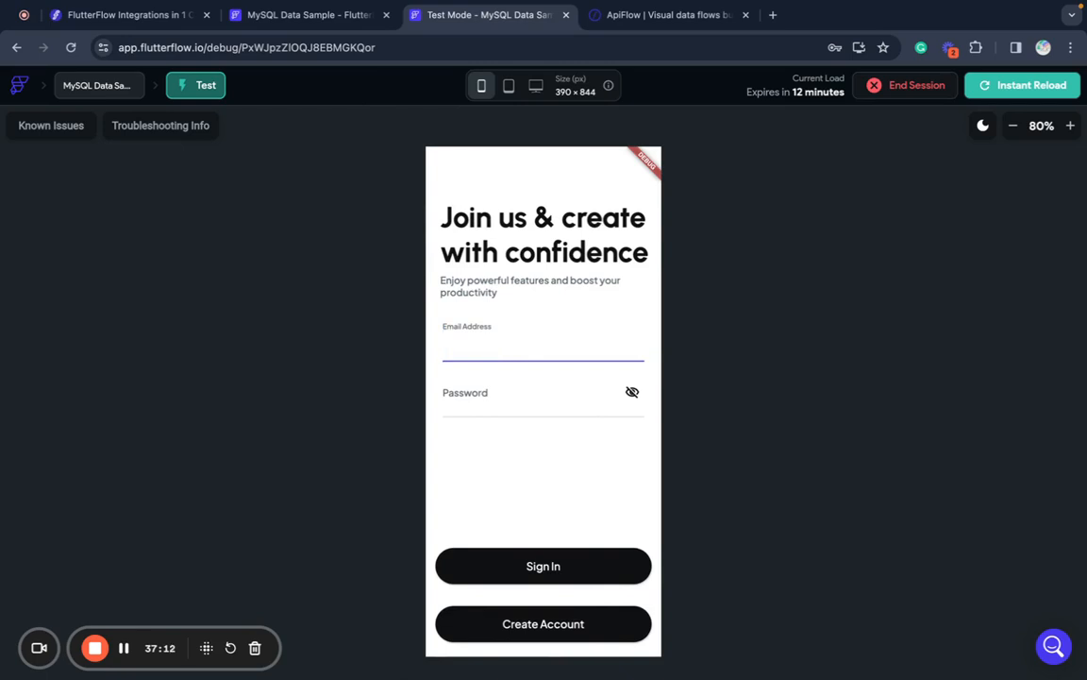
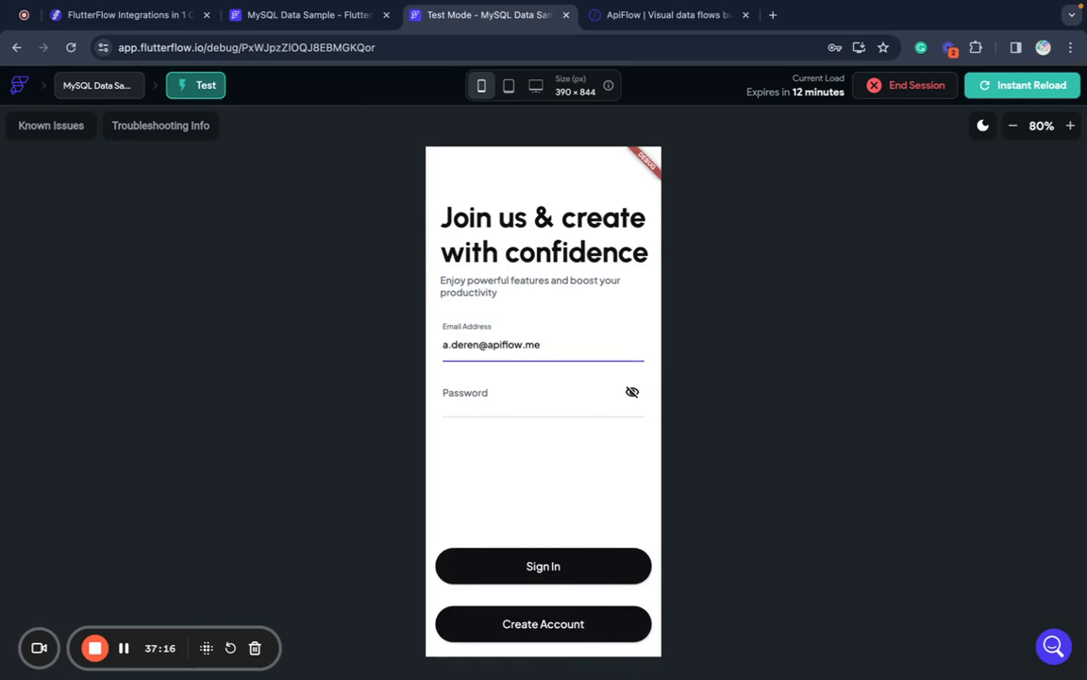
- Sign in with the account's email and password, then reload the test app
{"action": "left_click", "coordinate": [448, 397]}
{"action": "type", "text": "1234"}
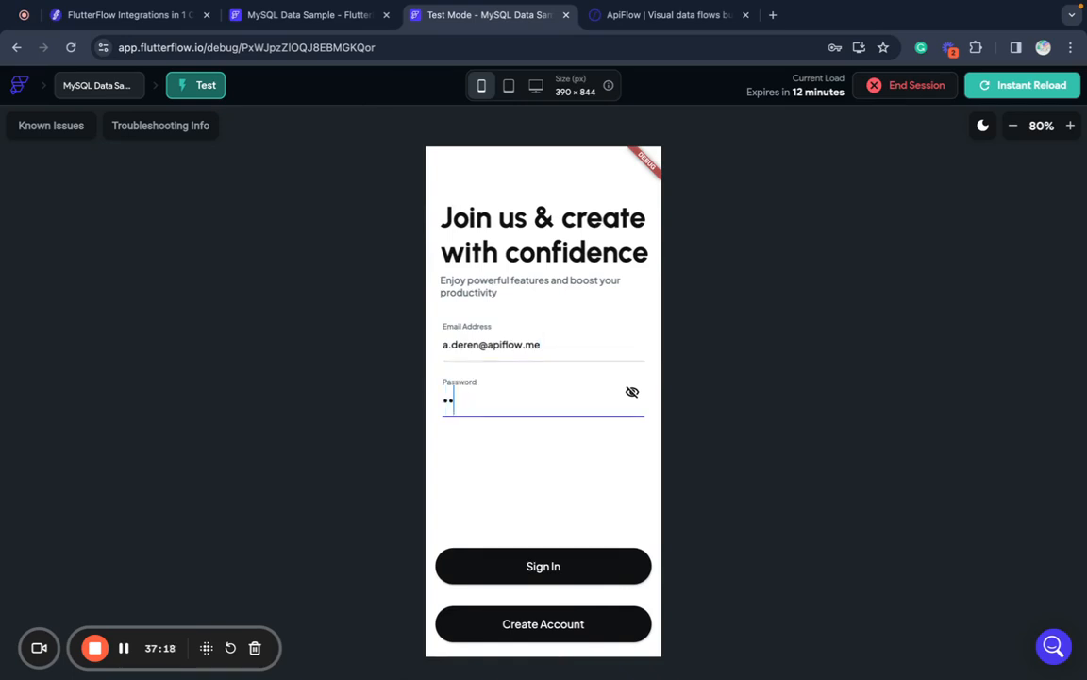
{"action": "left_click", "coordinate": [536, 564]}
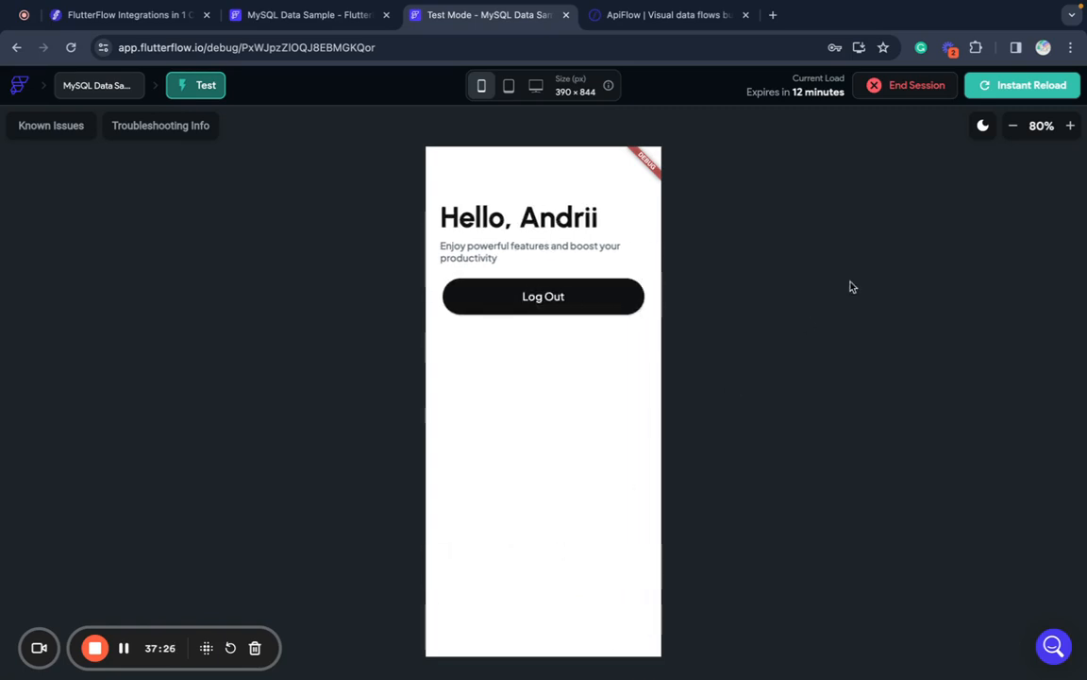
{"action": "left_click", "coordinate": [1029, 89]}
{"action": "left_click", "coordinate": [293, 17]}
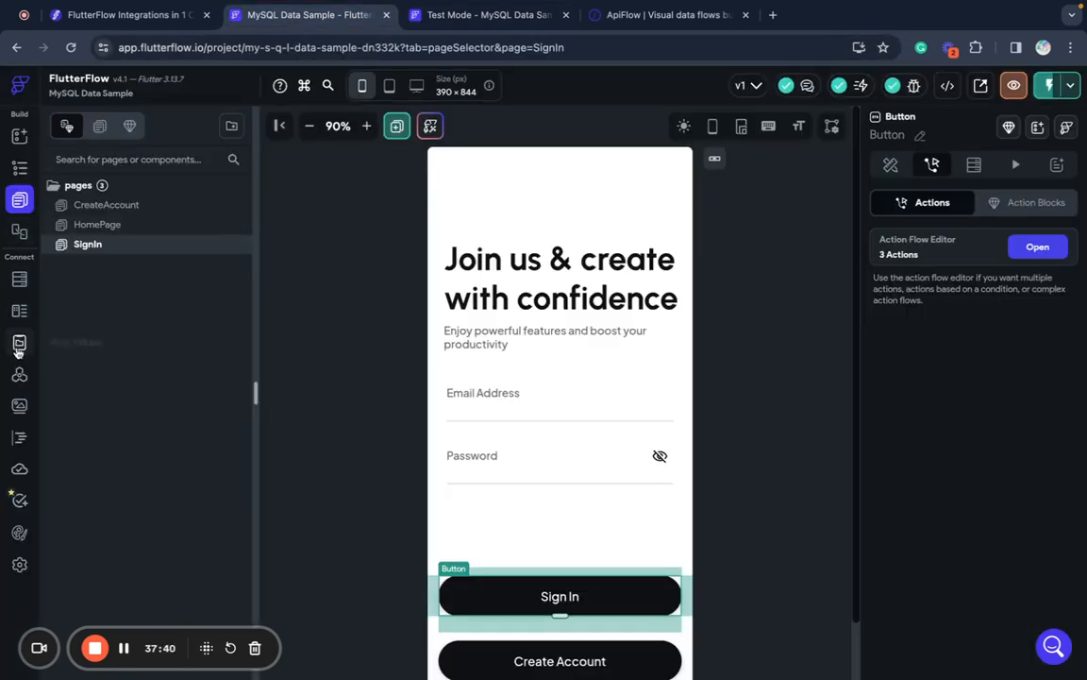
{"action": "left_click", "coordinate": [19, 343]}
{"action": "left_click", "coordinate": [18, 311]}
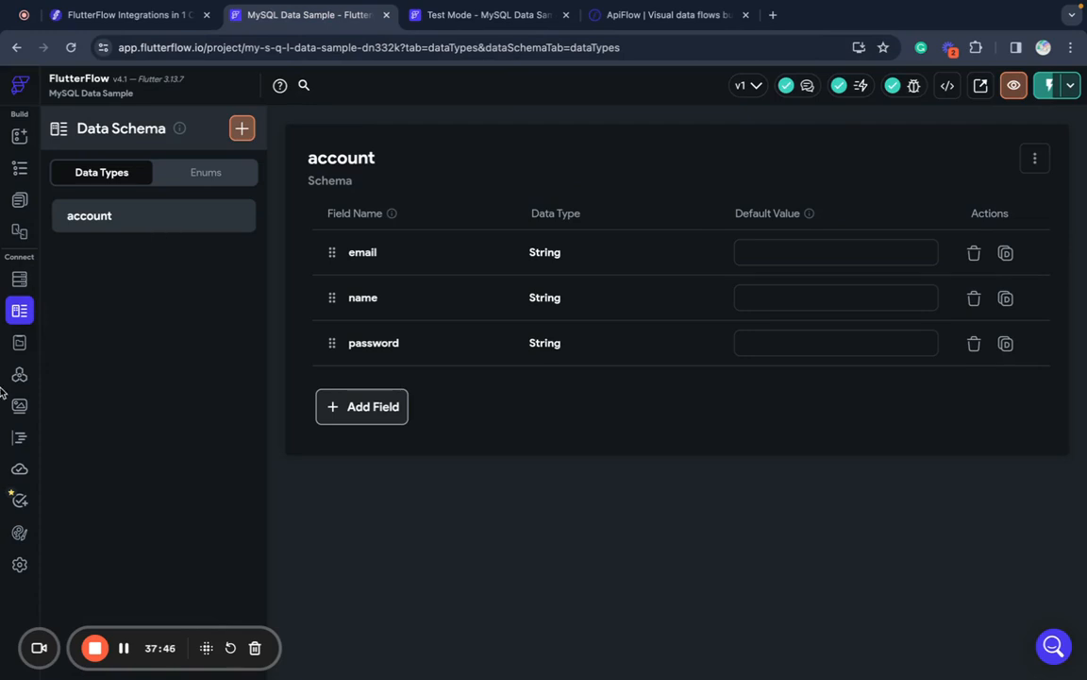
{"action": "left_click", "coordinate": [19, 342]}
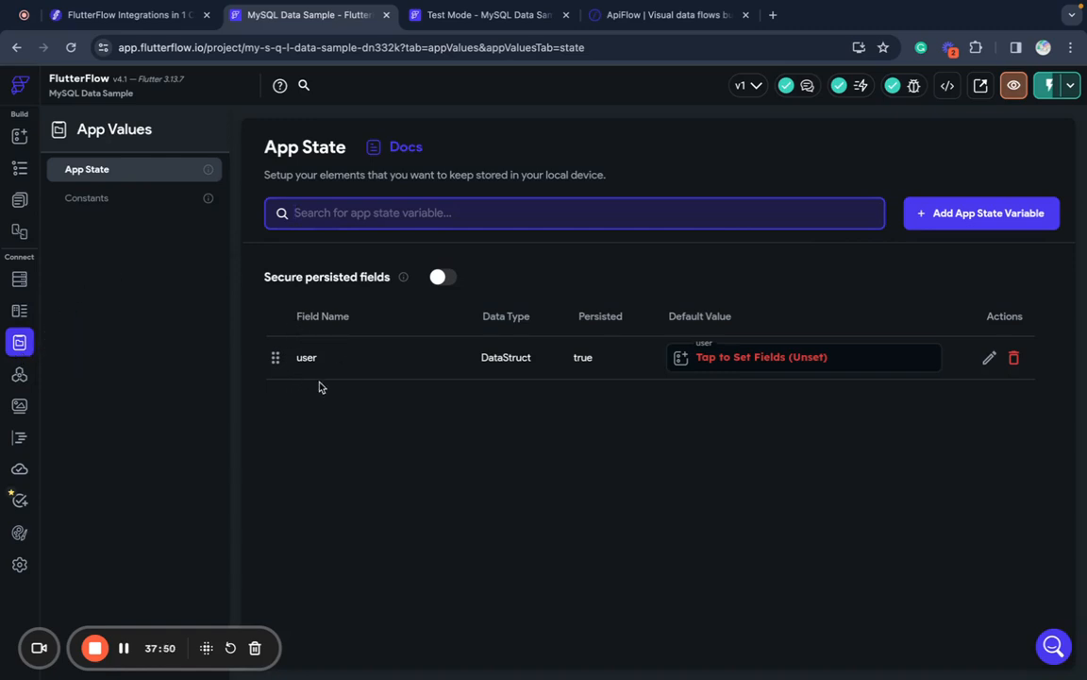
{"action": "left_click", "coordinate": [19, 379]}
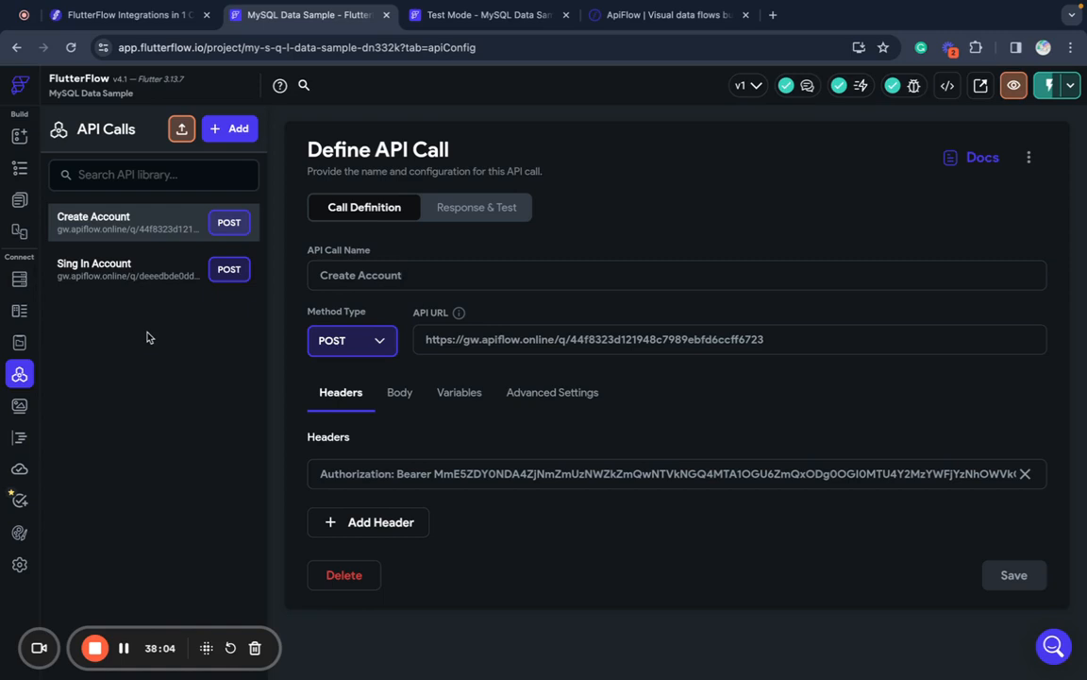
{"action": "left_click", "coordinate": [19, 200]}
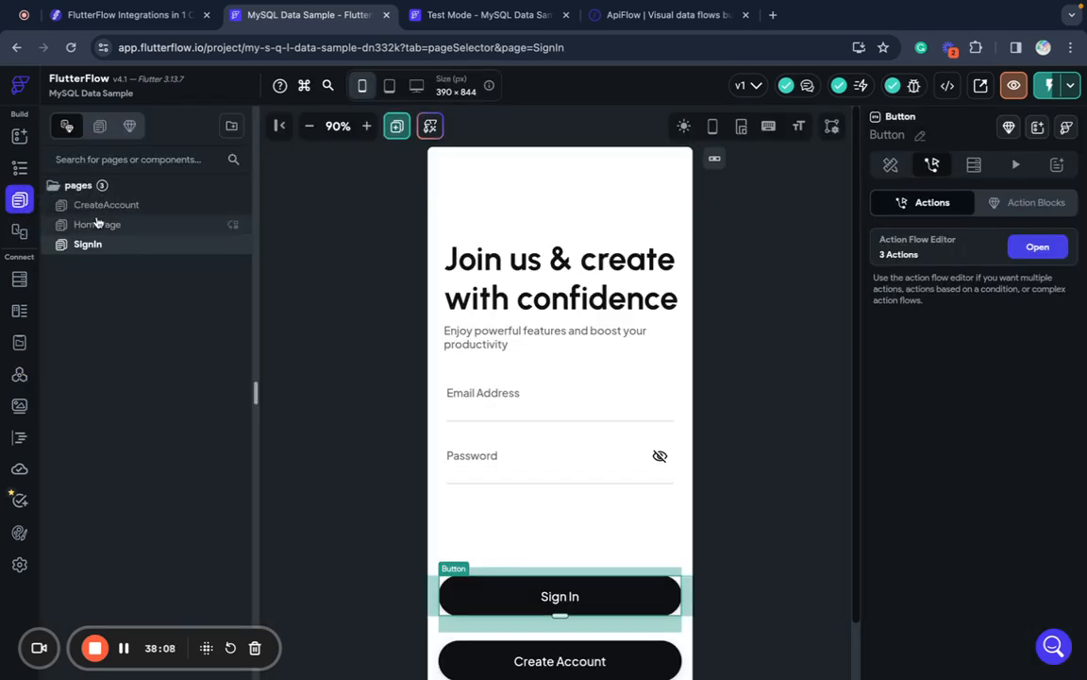
- Select HomePage, show its Actions panel, and launch the action flow editor
{"action": "left_click", "coordinate": [101, 224]}
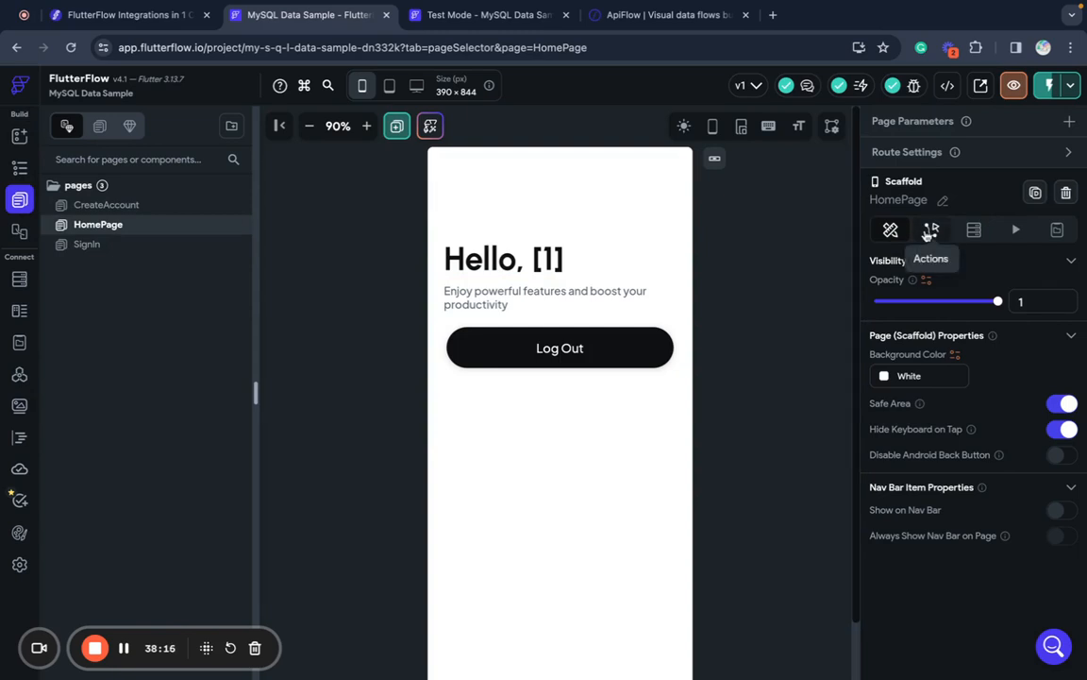
{"action": "left_click", "coordinate": [930, 232]}
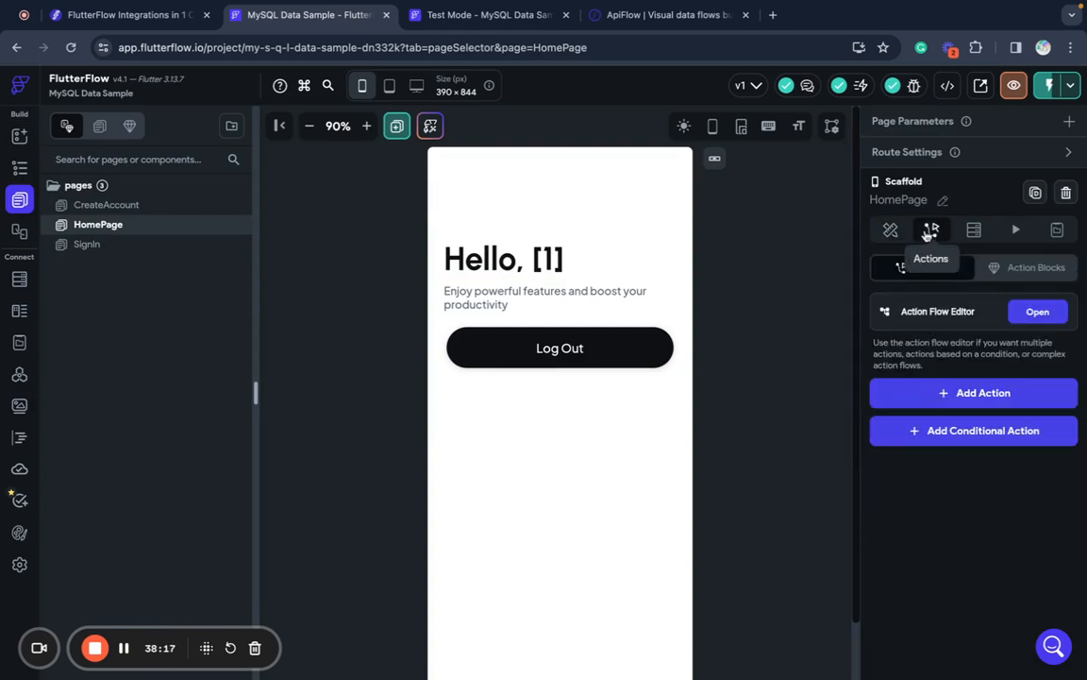
{"action": "left_click", "coordinate": [1037, 313]}
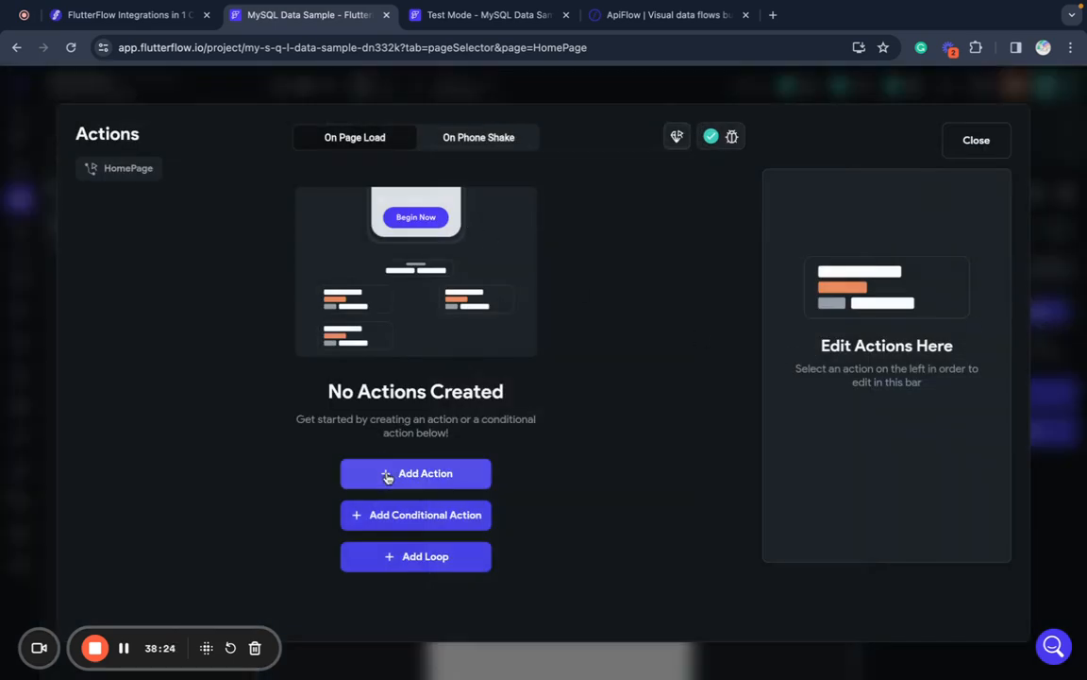
- Add an on-load condition checking whether the user app state has an email field
{"action": "left_click", "coordinate": [362, 522]}
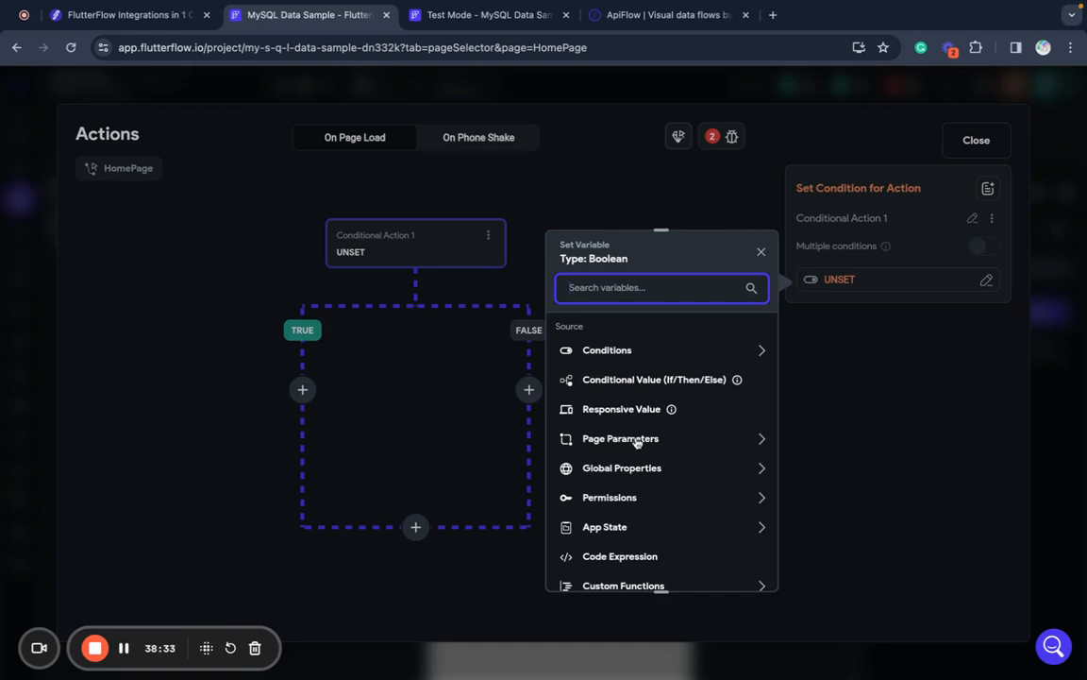
{"action": "scroll", "coordinate": [637, 442], "scroll_direction": "down", "scroll_amount": 2}
{"action": "left_click", "coordinate": [625, 506]}
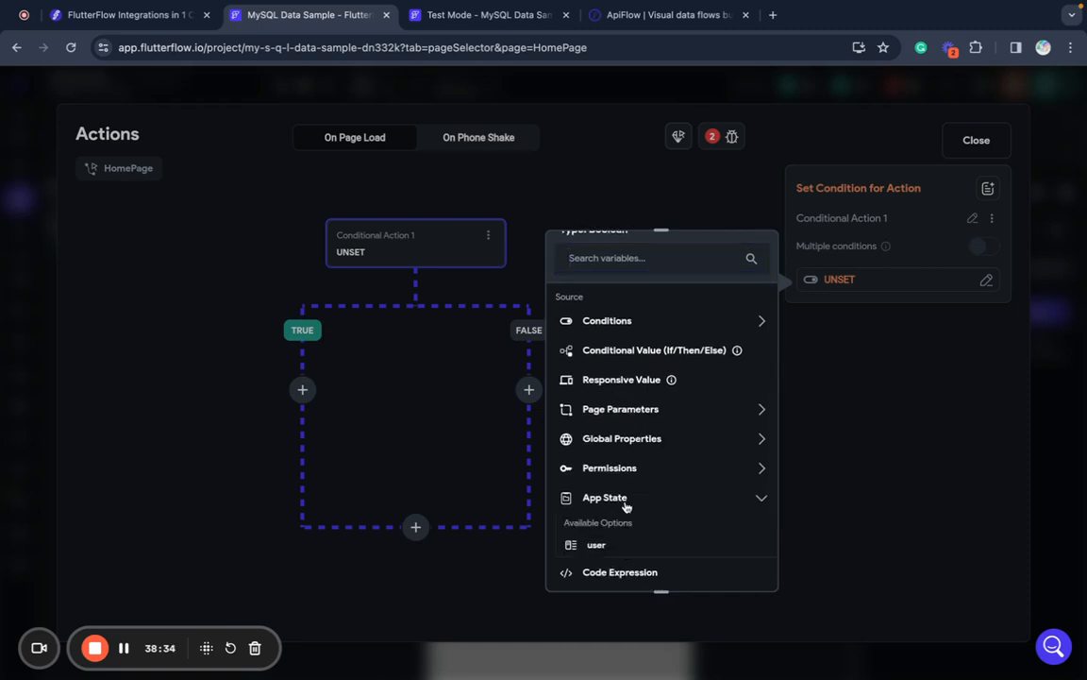
{"action": "left_click", "coordinate": [600, 540]}
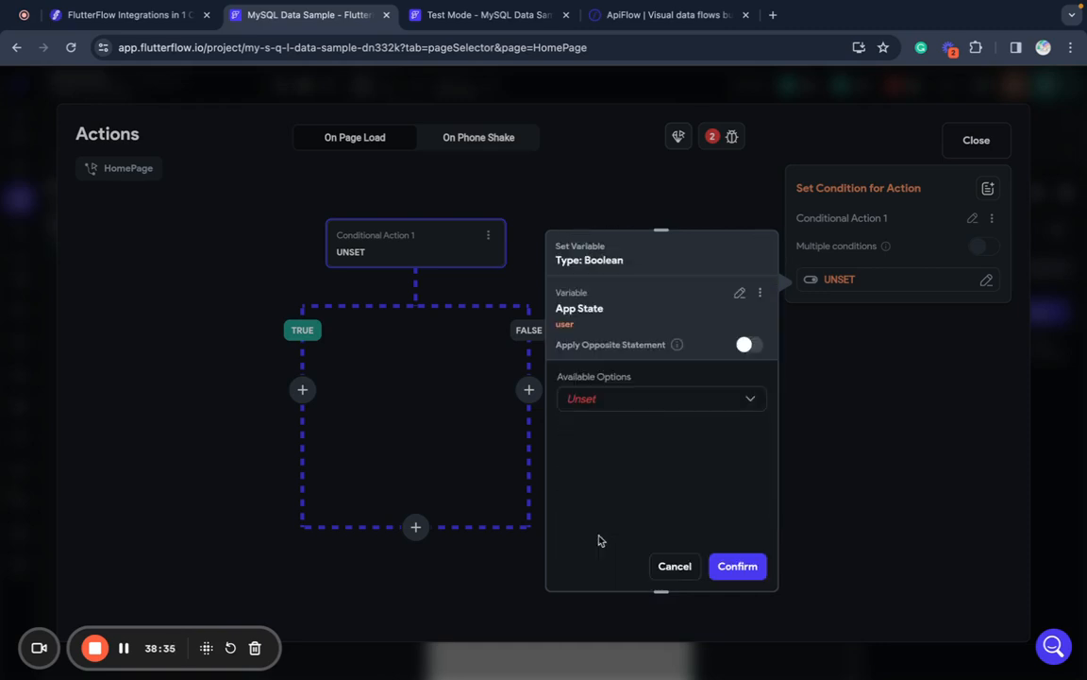
{"action": "left_click", "coordinate": [609, 402]}
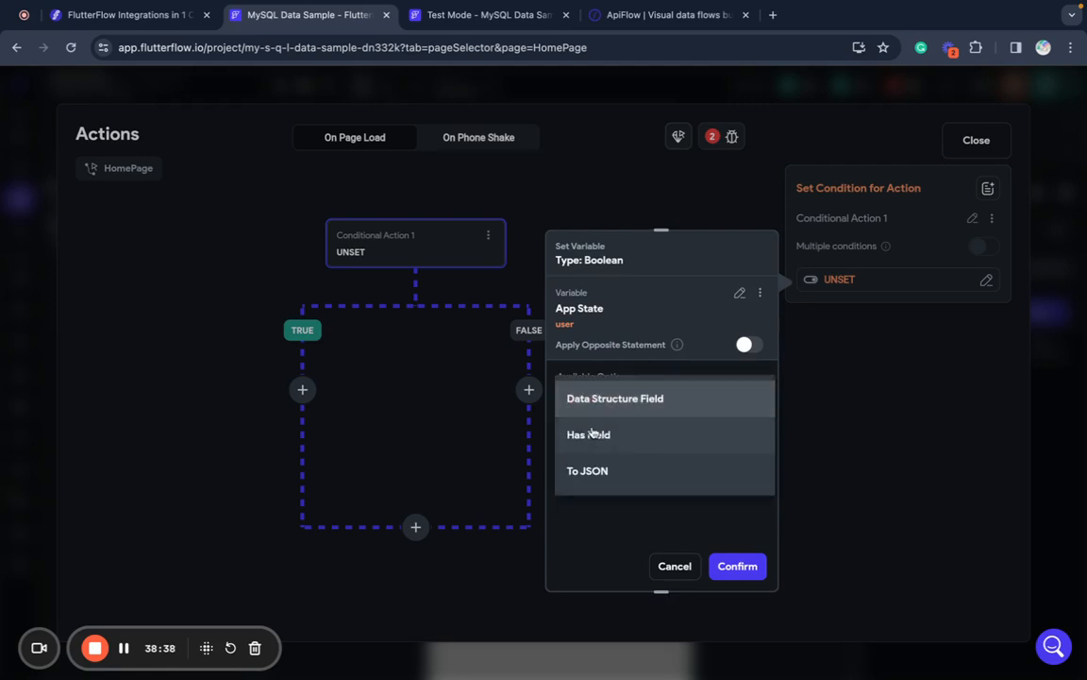
{"action": "left_click", "coordinate": [619, 407]}
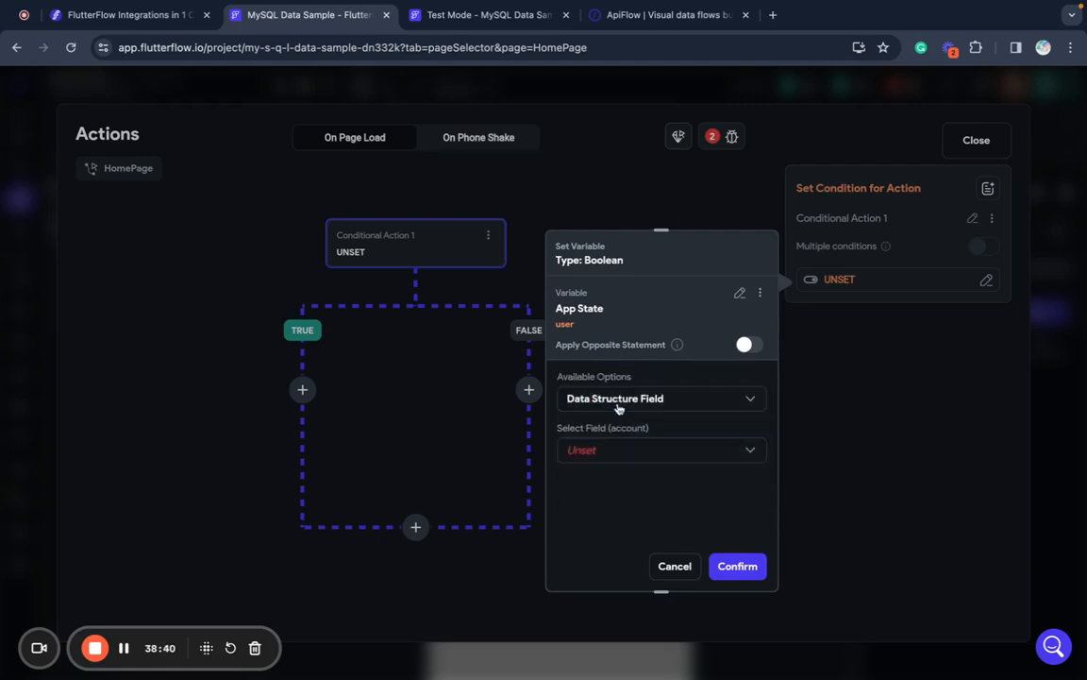
{"action": "left_click", "coordinate": [591, 449]}
{"action": "left_click", "coordinate": [582, 461]}
{"action": "left_click", "coordinate": [619, 401]}
{"action": "left_click", "coordinate": [592, 434]}
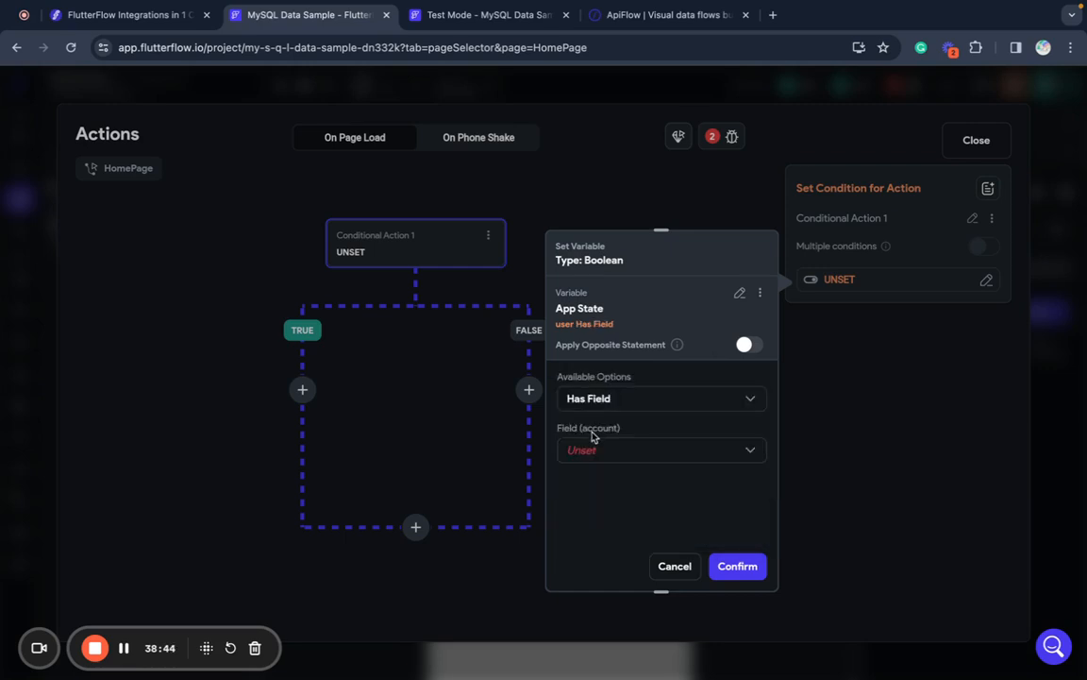
{"action": "left_click", "coordinate": [583, 451]}
{"action": "left_click", "coordinate": [585, 453]}
{"action": "left_click", "coordinate": [731, 568]}
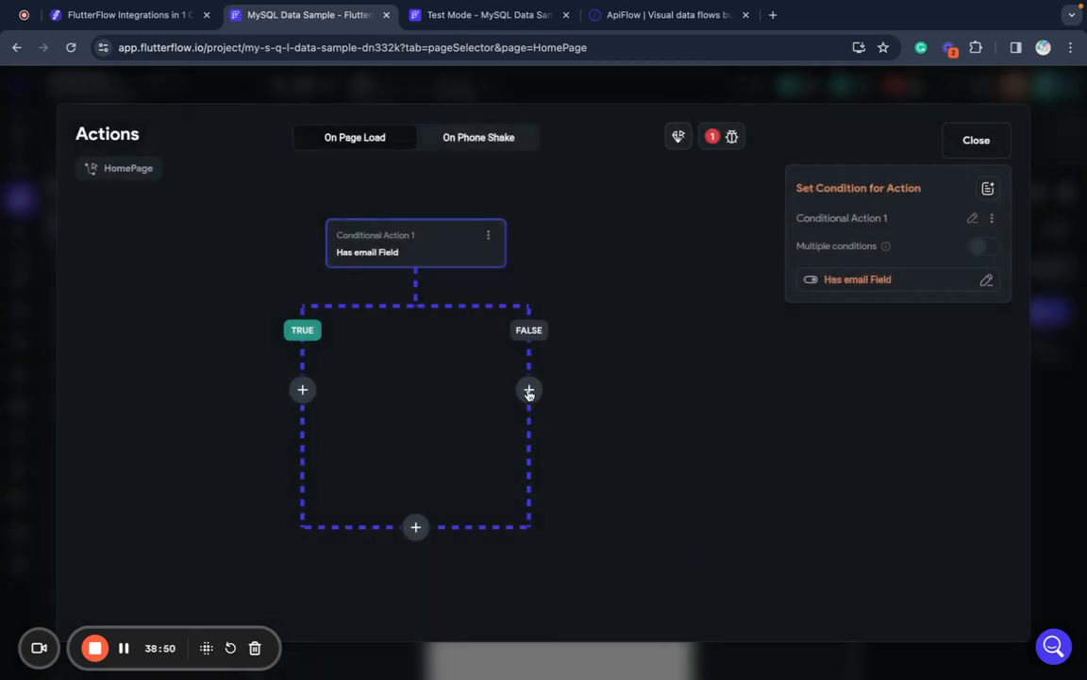
- On the FALSE branch, navigate to the SignIn page, then close the editor
{"action": "left_click", "coordinate": [529, 390]}
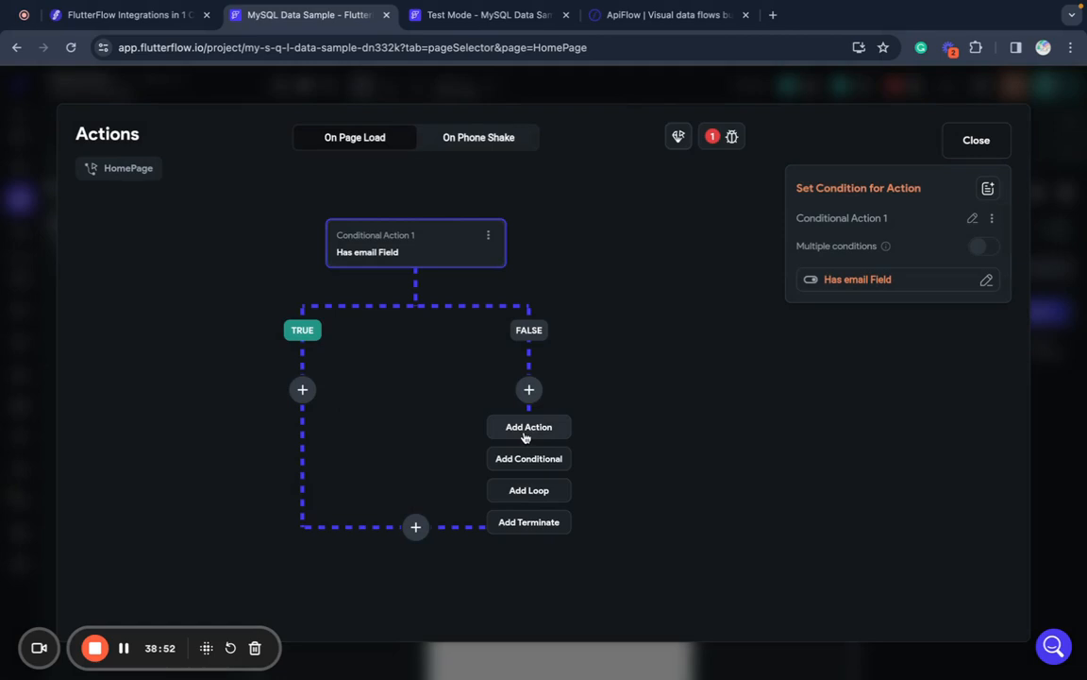
{"action": "left_click", "coordinate": [528, 430]}
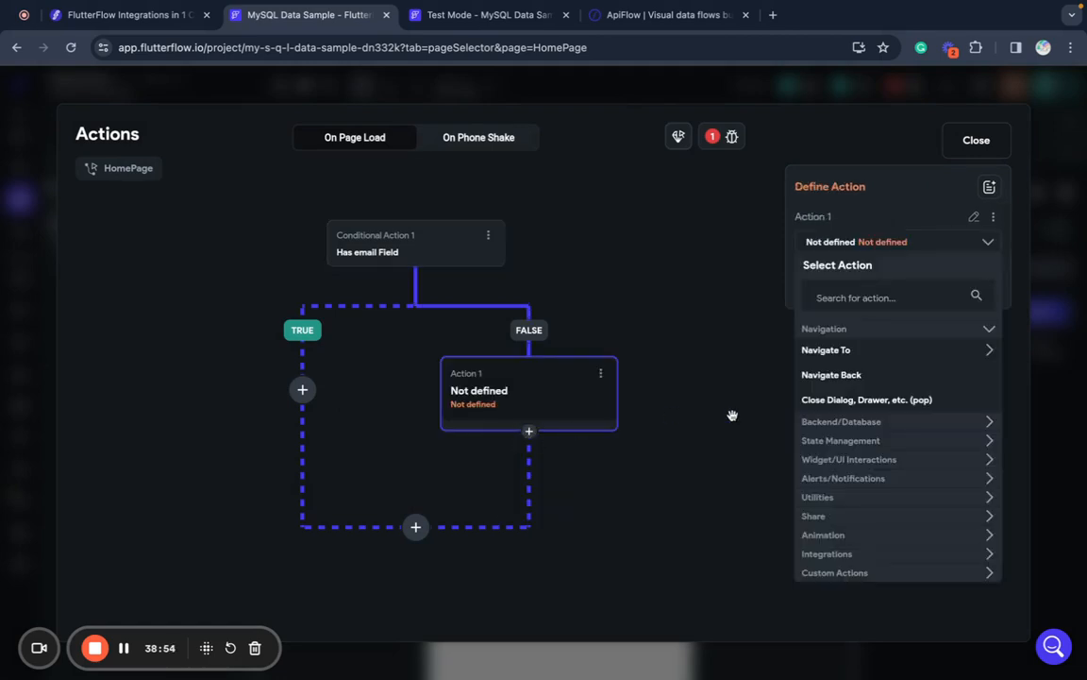
{"action": "left_click", "coordinate": [894, 349]}
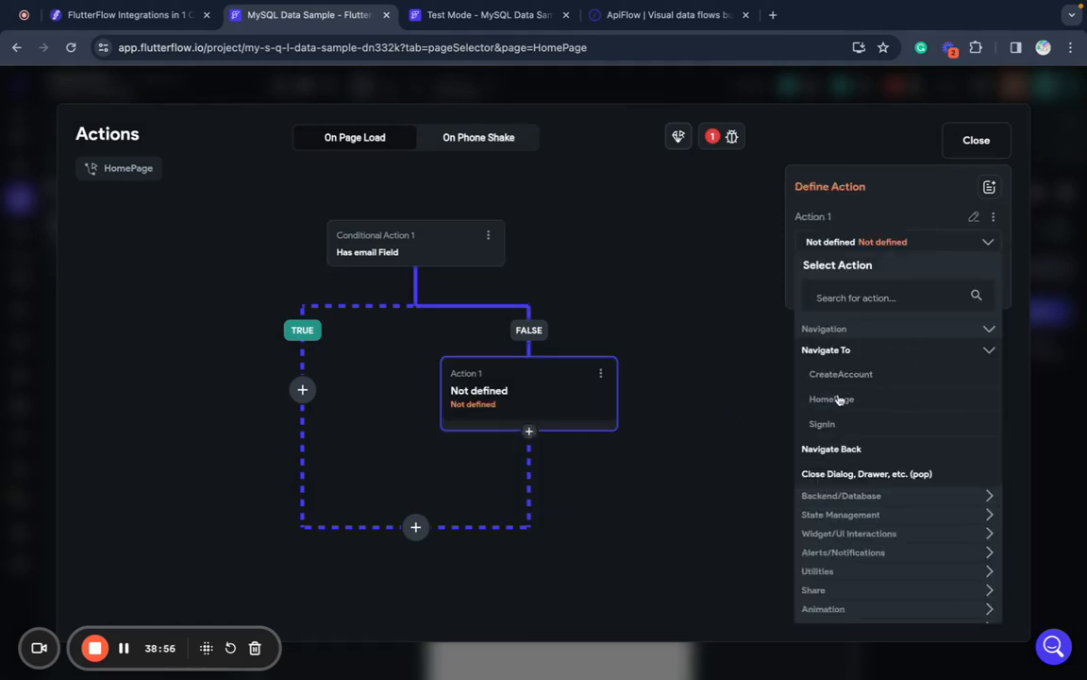
{"action": "left_click", "coordinate": [819, 425]}
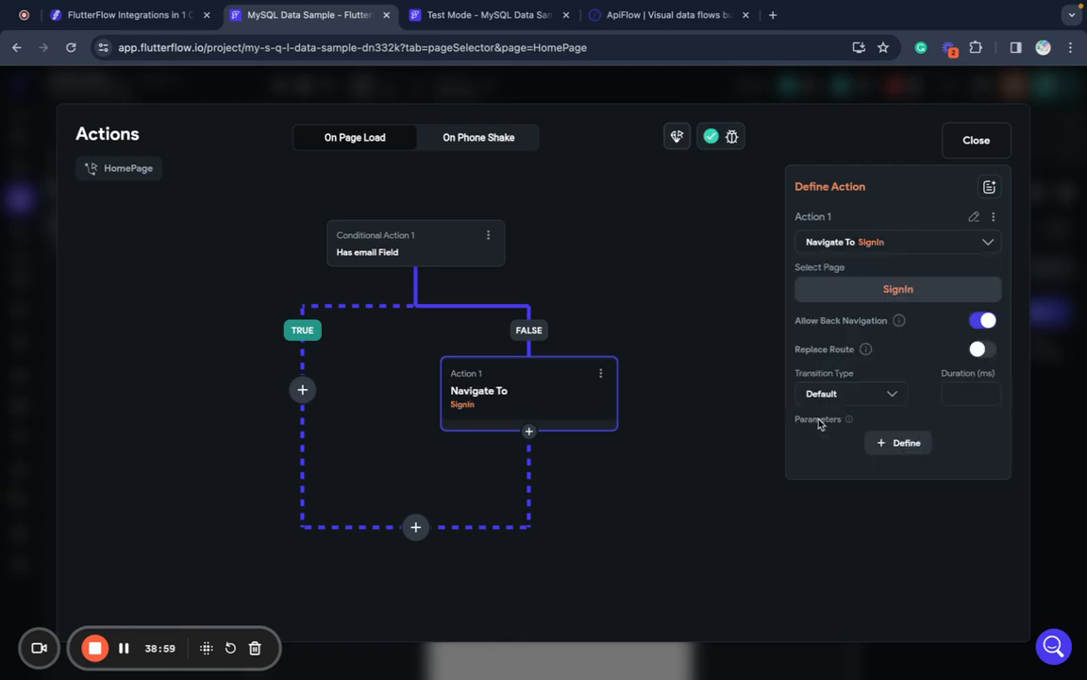
{"action": "left_click", "coordinate": [718, 451]}
{"action": "left_click", "coordinate": [974, 140]}
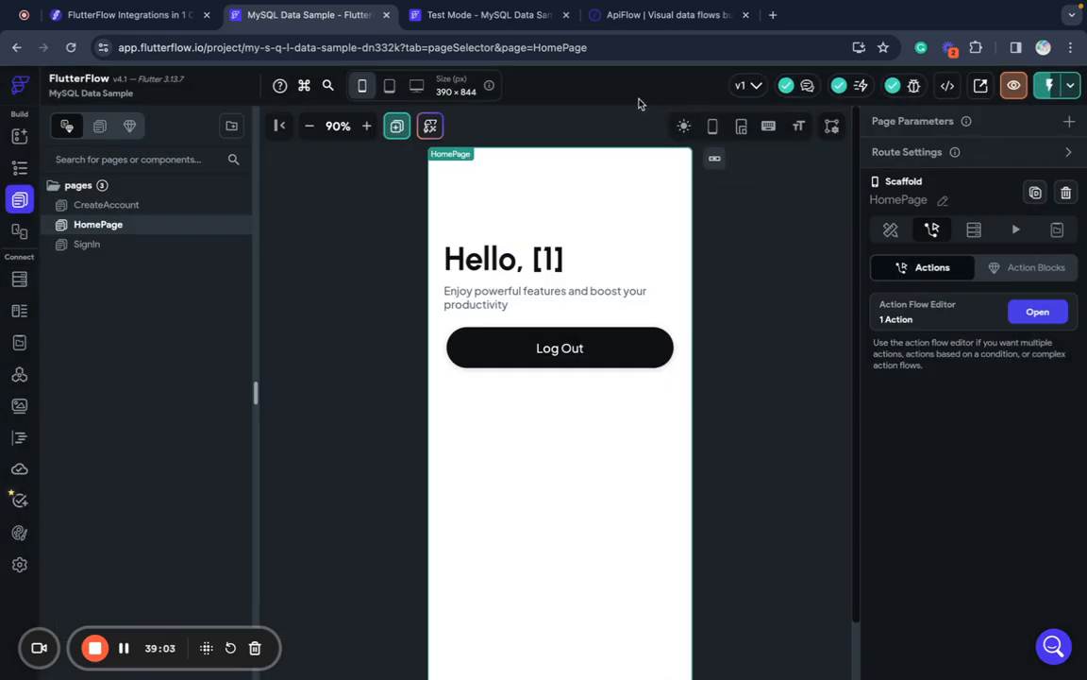
{"action": "left_click", "coordinate": [493, 16]}
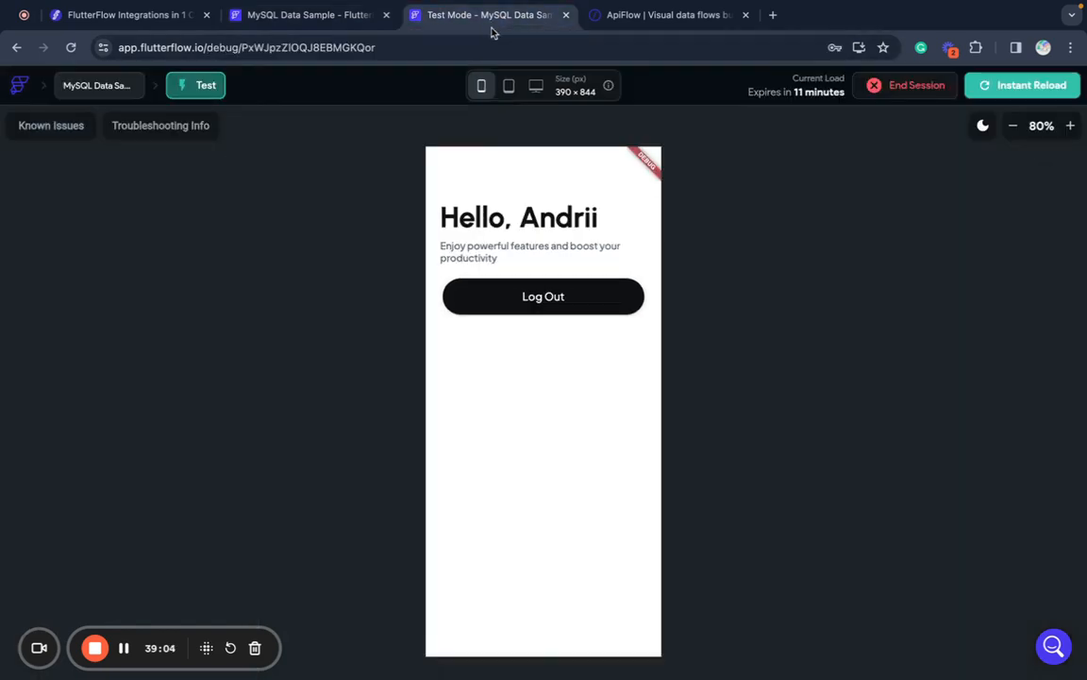
{"action": "left_click", "coordinate": [1033, 91]}
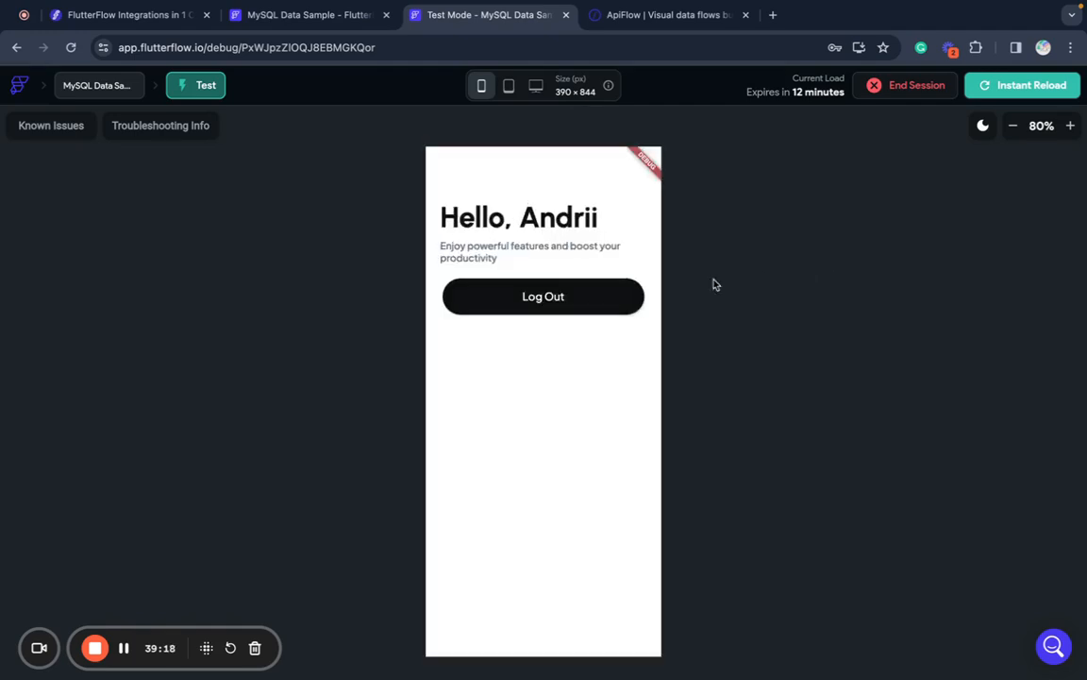
{"action": "left_click", "coordinate": [607, 289]}
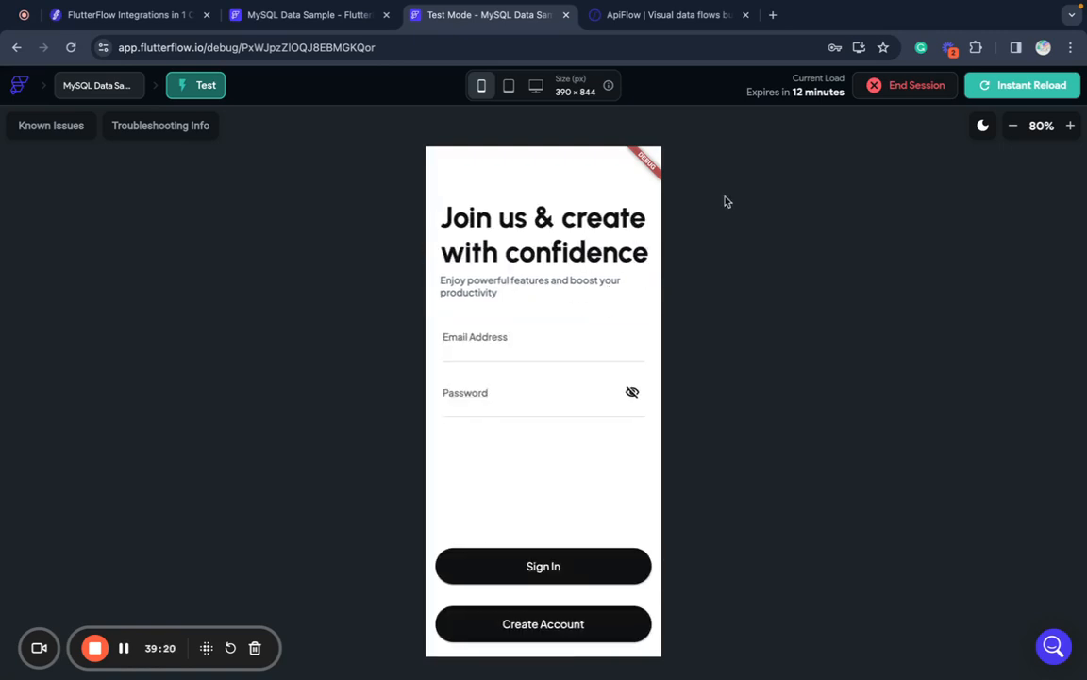
{"action": "left_click", "coordinate": [983, 88]}
{"action": "left_click", "coordinate": [599, 349]}
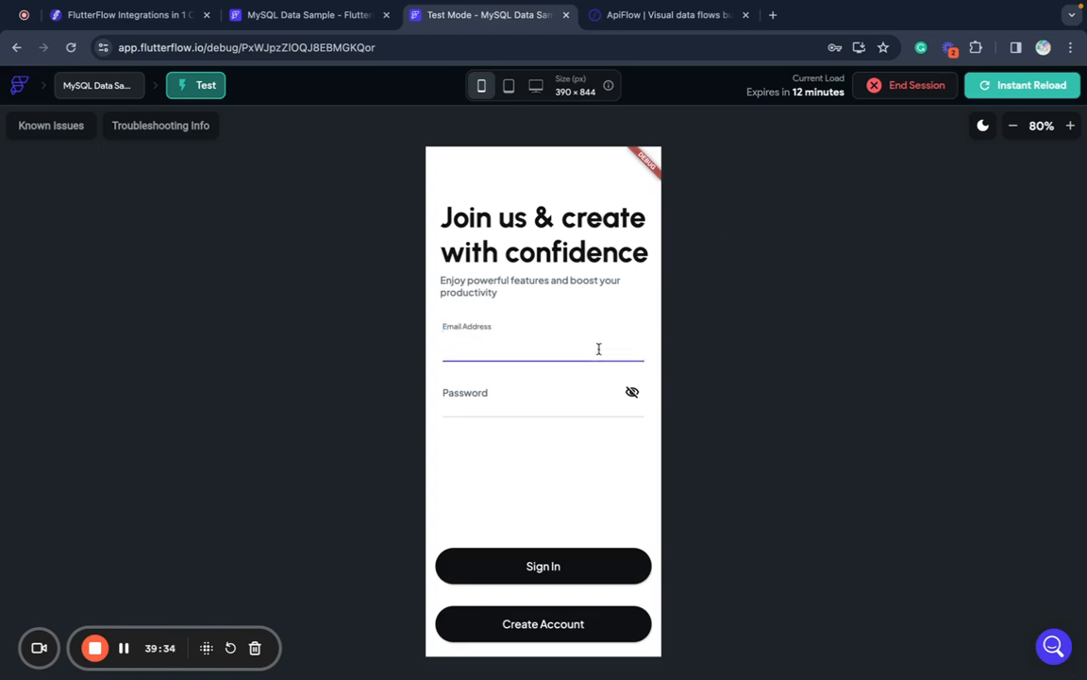
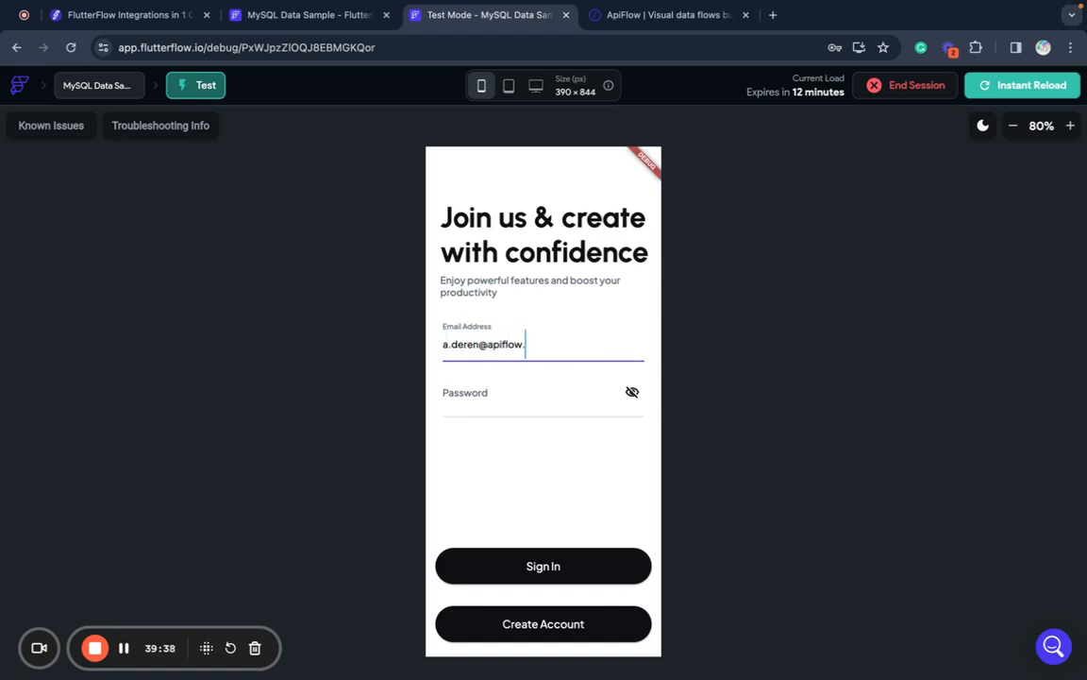
{"action": "key", "text": "Tab"}
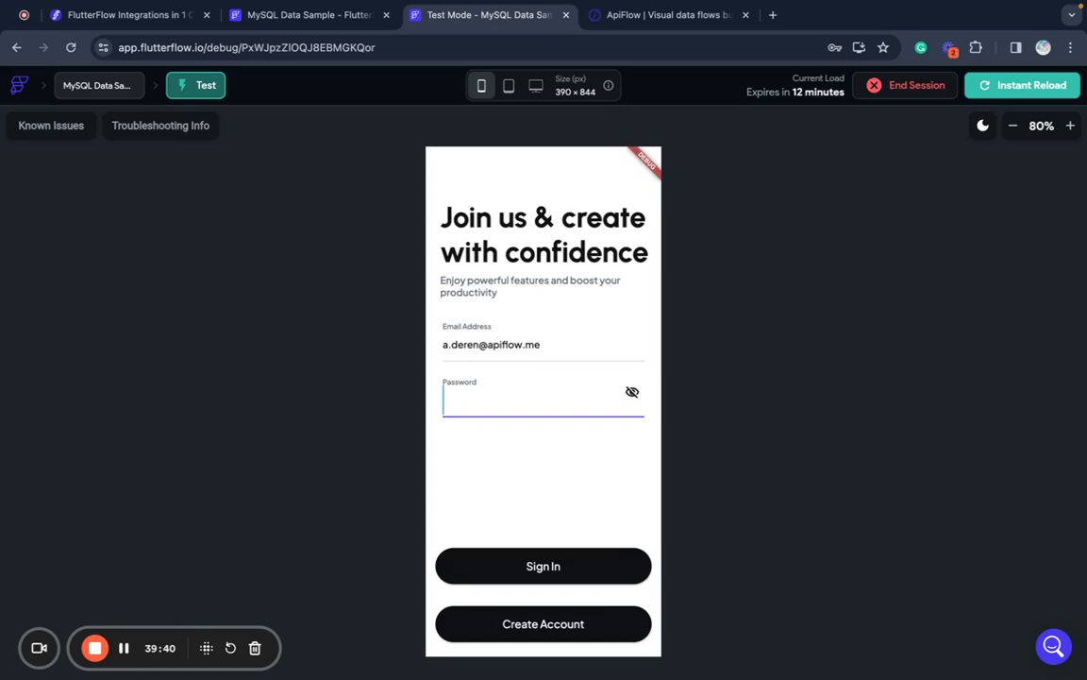
{"action": "type", "text": "1234"}
{"action": "left_click", "coordinate": [536, 566]}
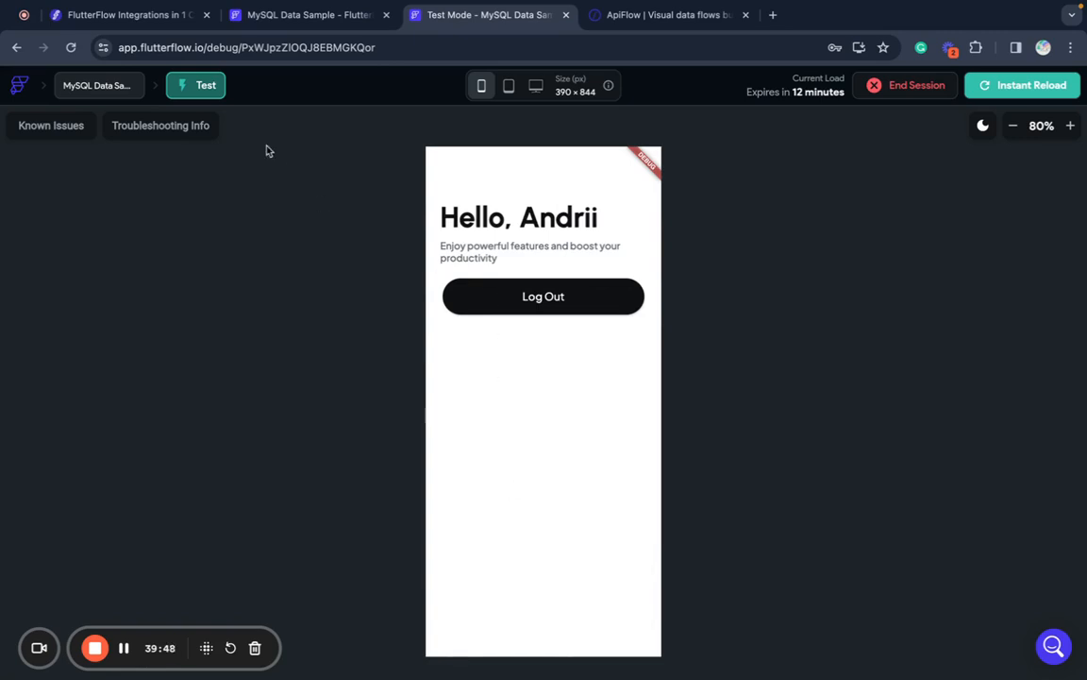
{"action": "left_click", "coordinate": [313, 27]}
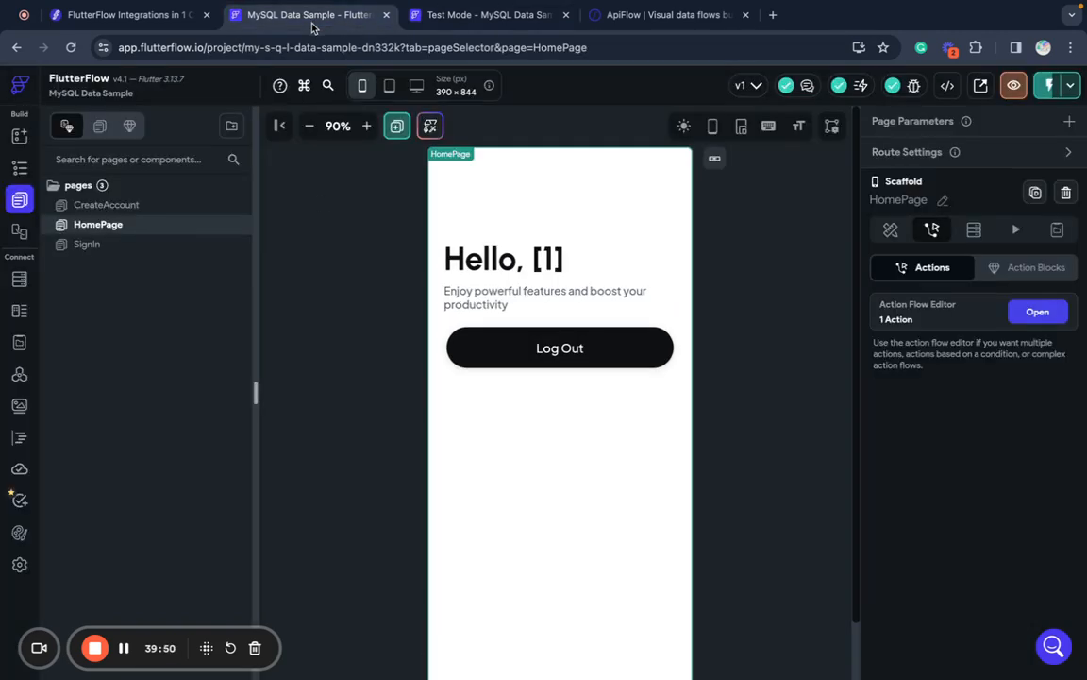